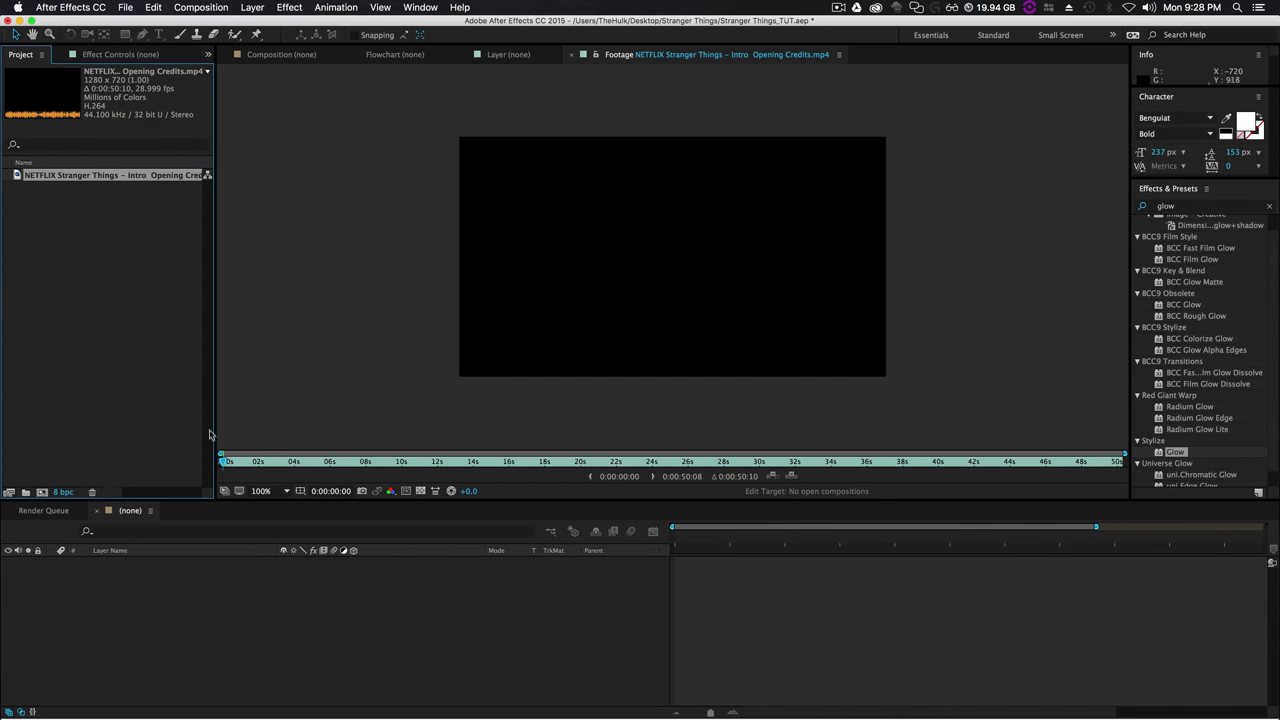
Build a comp from the Stranger Things opening-credits clip with New Comp from Selection, then play it back.
{"action": "mouse_move", "coordinate": [293, 476]}
{"action": "left_mouse_down"}
{"action": "mouse_move", "coordinate": [1095, 485]}
{"action": "mouse_move", "coordinate": [229, 470]}
{"action": "left_mouse_up"}
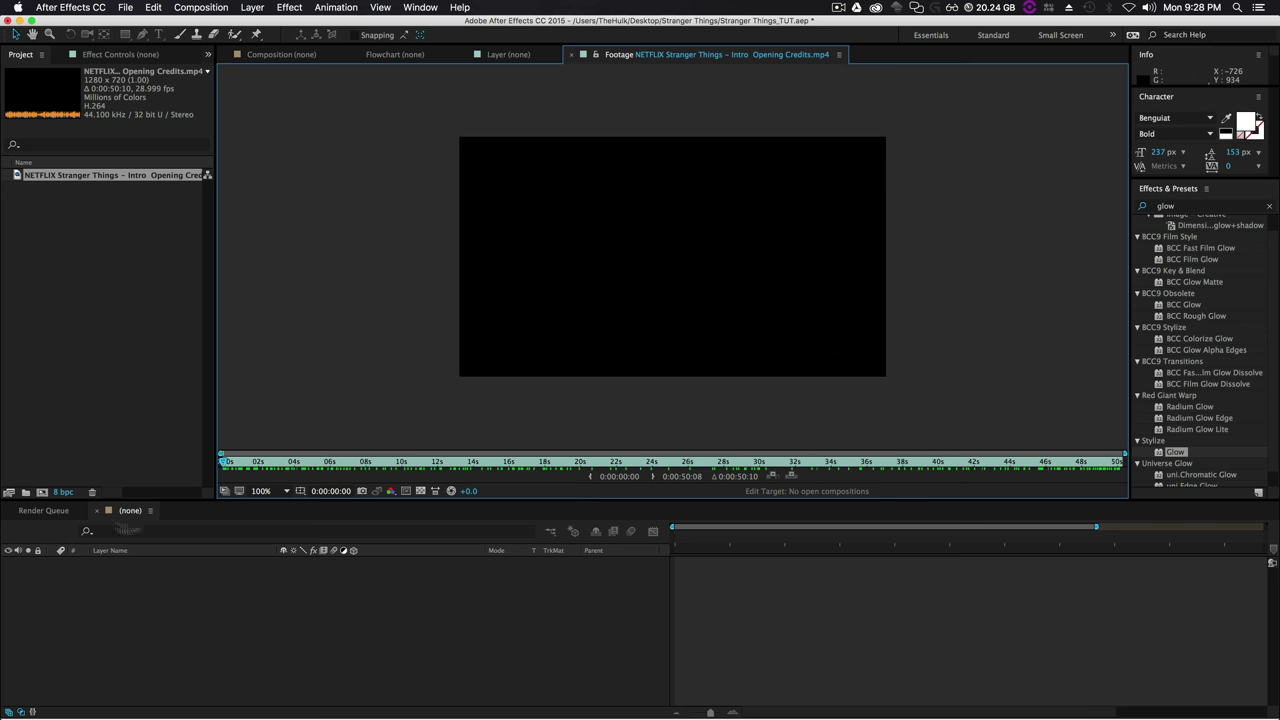
{"action": "right_click", "coordinate": [47, 176]}
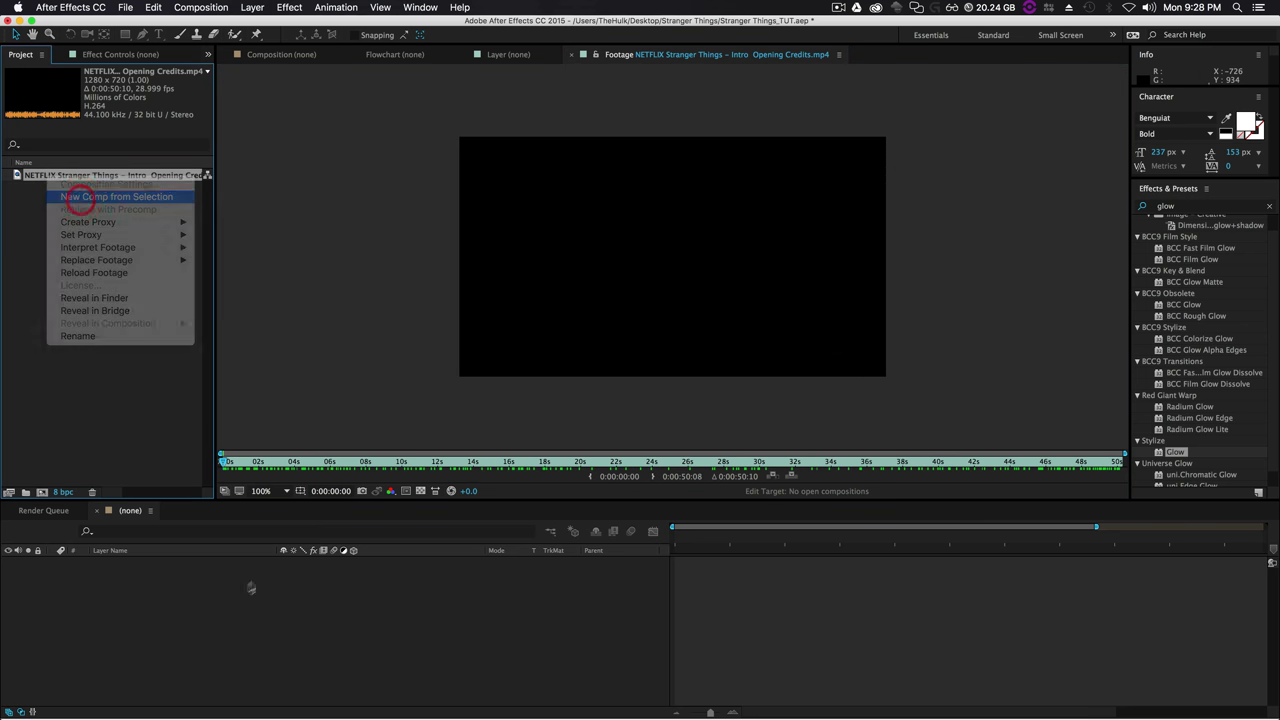
{"action": "left_click", "coordinate": [80, 194]}
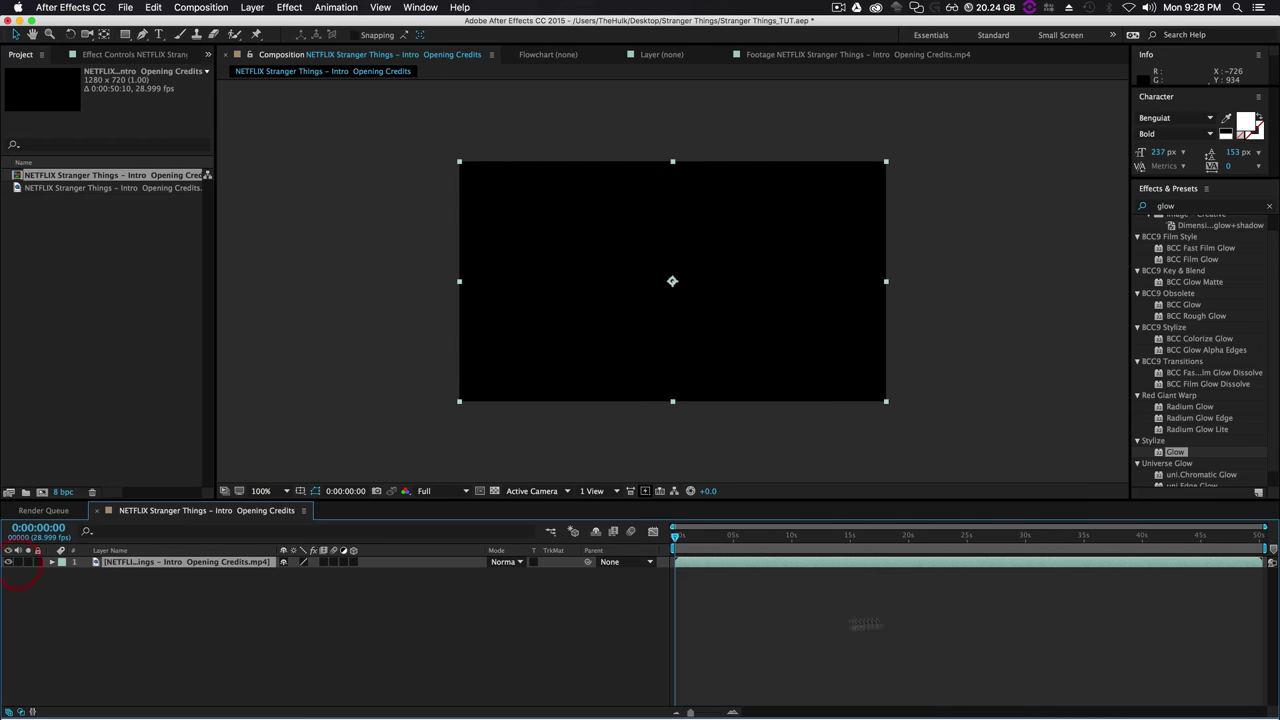
{"action": "key", "text": "space"}
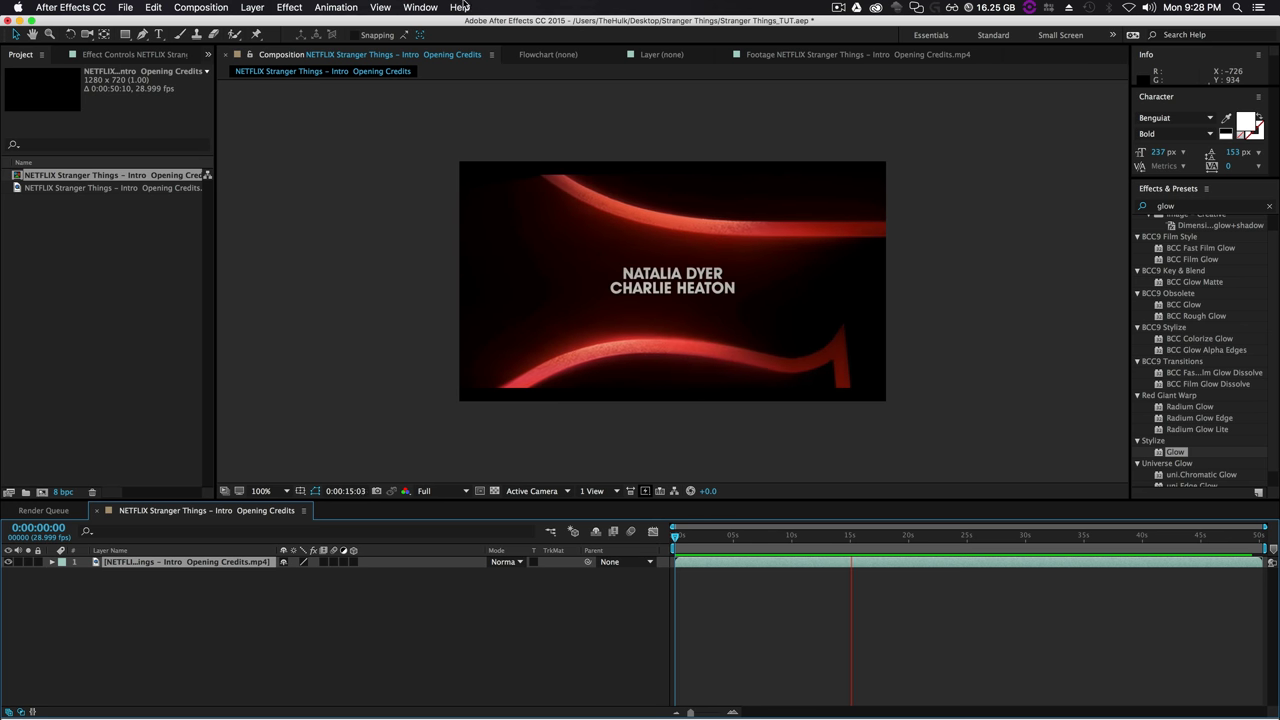
{"action": "left_click", "coordinate": [286, 491]}
{"action": "left_click", "coordinate": [285, 505]}
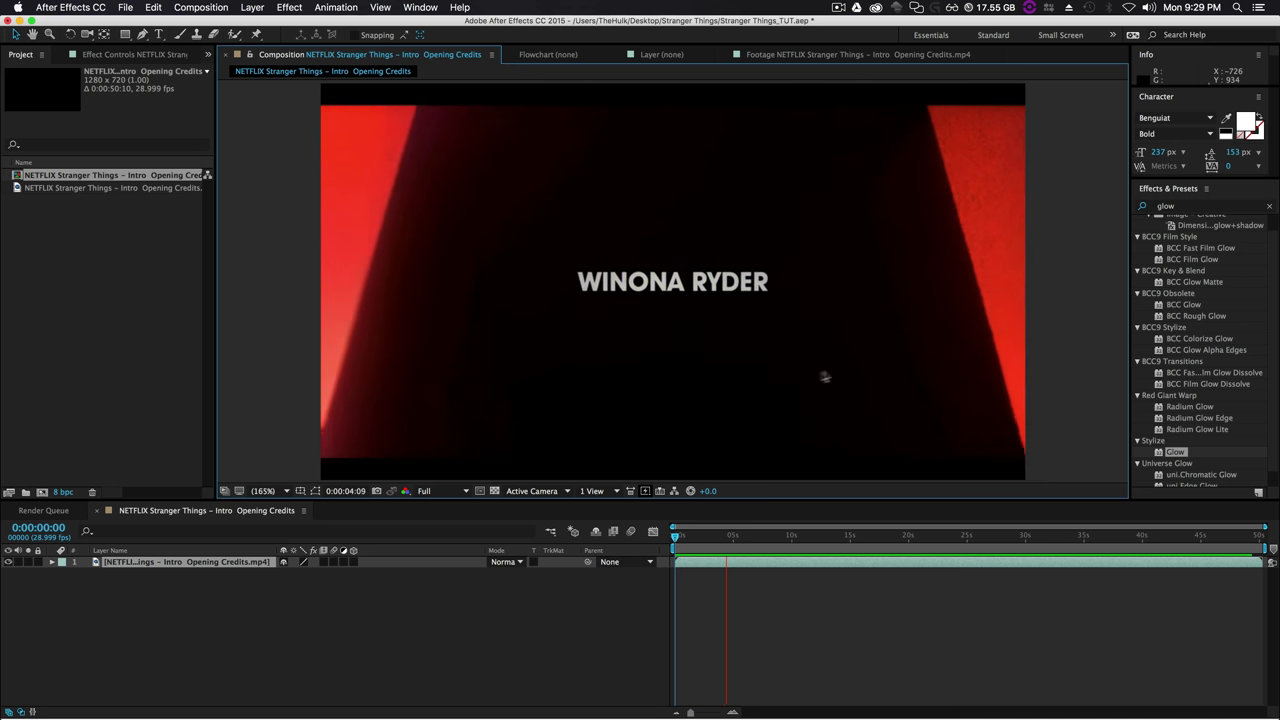
{"action": "key", "text": "space"}
{"action": "left_click_drag", "start_coordinate": [730, 543], "coordinate": [767, 555]}
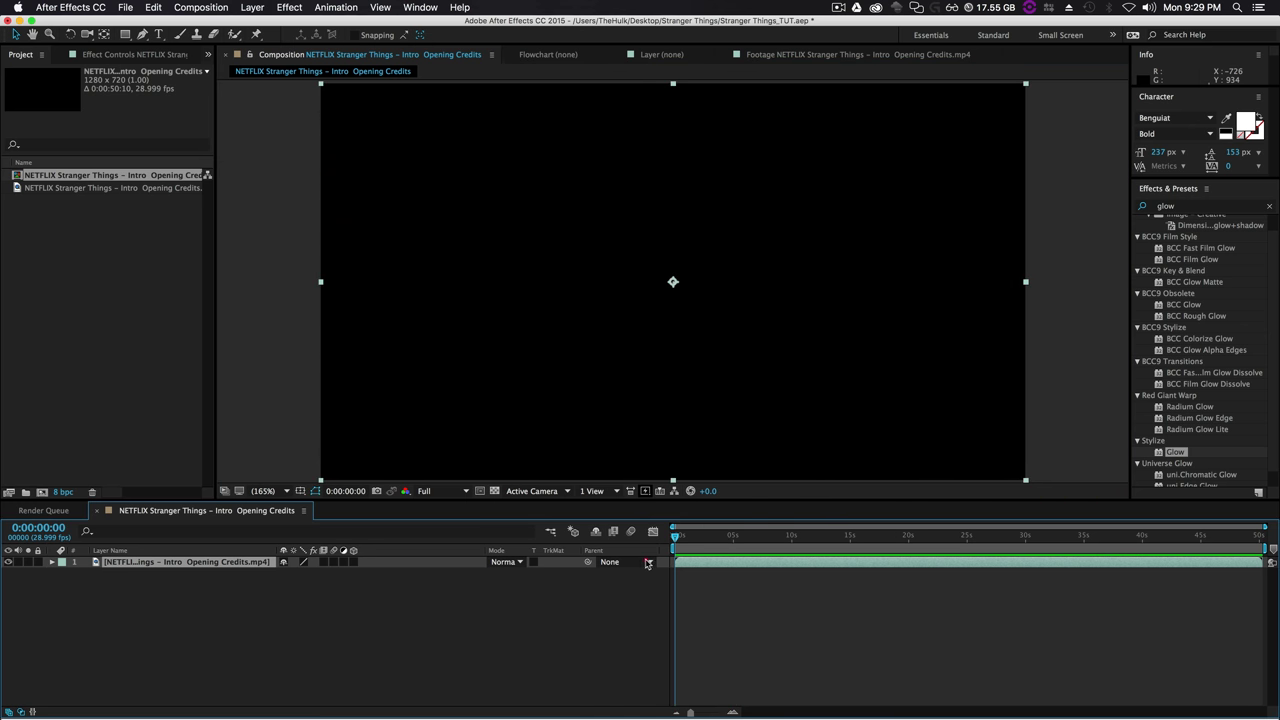
{"action": "mouse_move", "coordinate": [767, 555]}
{"action": "left_mouse_down"}
{"action": "mouse_move", "coordinate": [851, 555]}
{"action": "mouse_move", "coordinate": [935, 577]}
{"action": "mouse_move", "coordinate": [1084, 577]}
{"action": "left_mouse_up"}
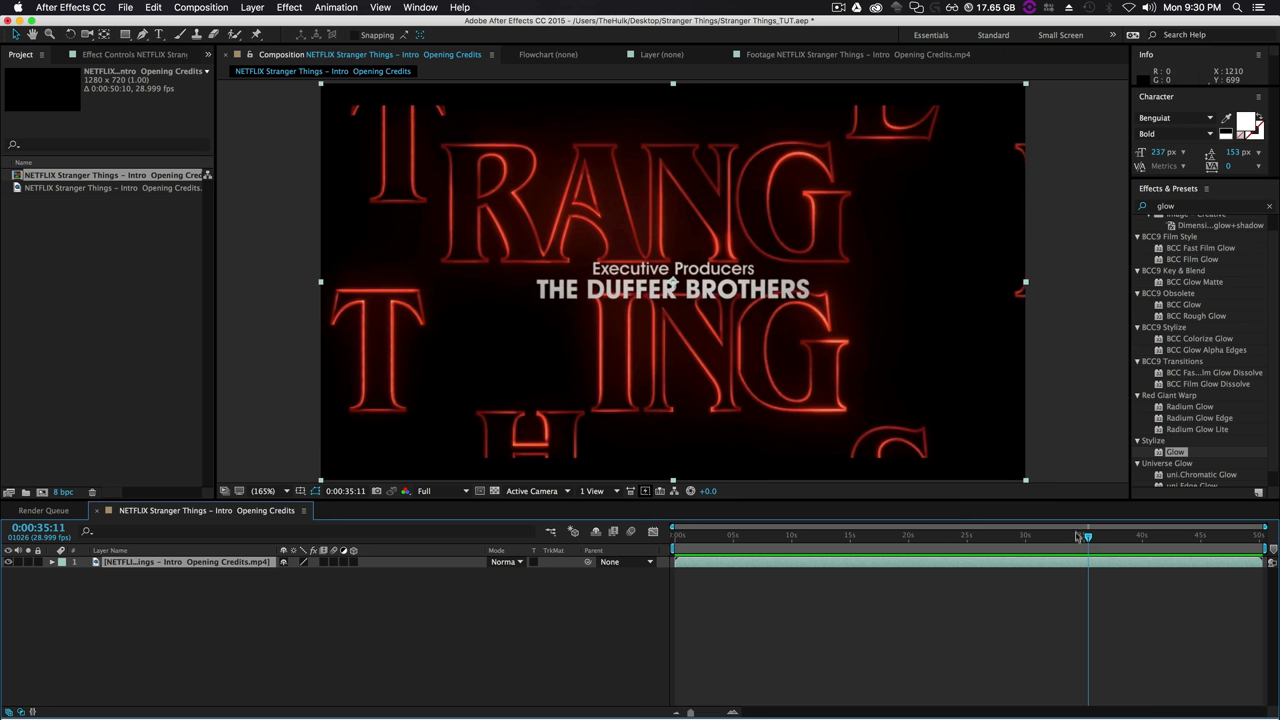
{"action": "mouse_move", "coordinate": [1078, 537]}
{"action": "left_mouse_down"}
{"action": "mouse_move", "coordinate": [709, 555]}
{"action": "mouse_move", "coordinate": [893, 560]}
{"action": "mouse_move", "coordinate": [784, 566]}
{"action": "left_mouse_up"}
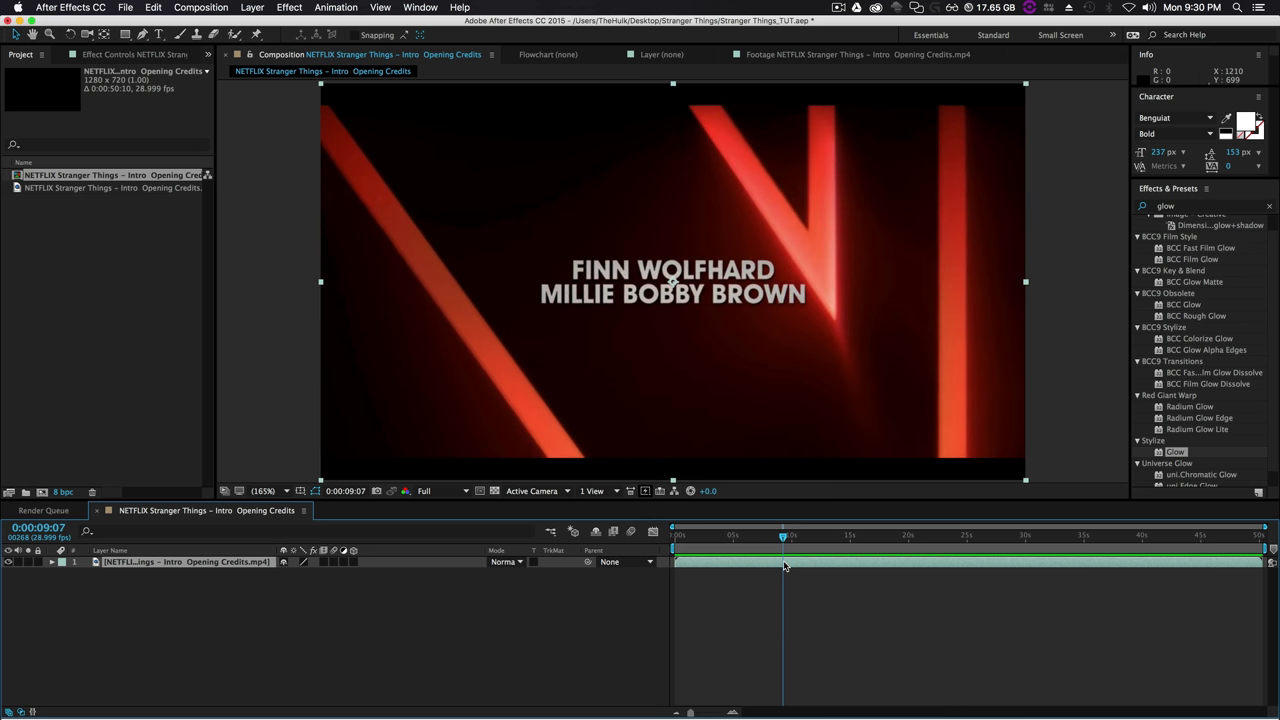
{"action": "mouse_move", "coordinate": [779, 541]}
{"action": "left_mouse_down"}
{"action": "mouse_move", "coordinate": [957, 543]}
{"action": "mouse_move", "coordinate": [697, 547]}
{"action": "left_mouse_up"}
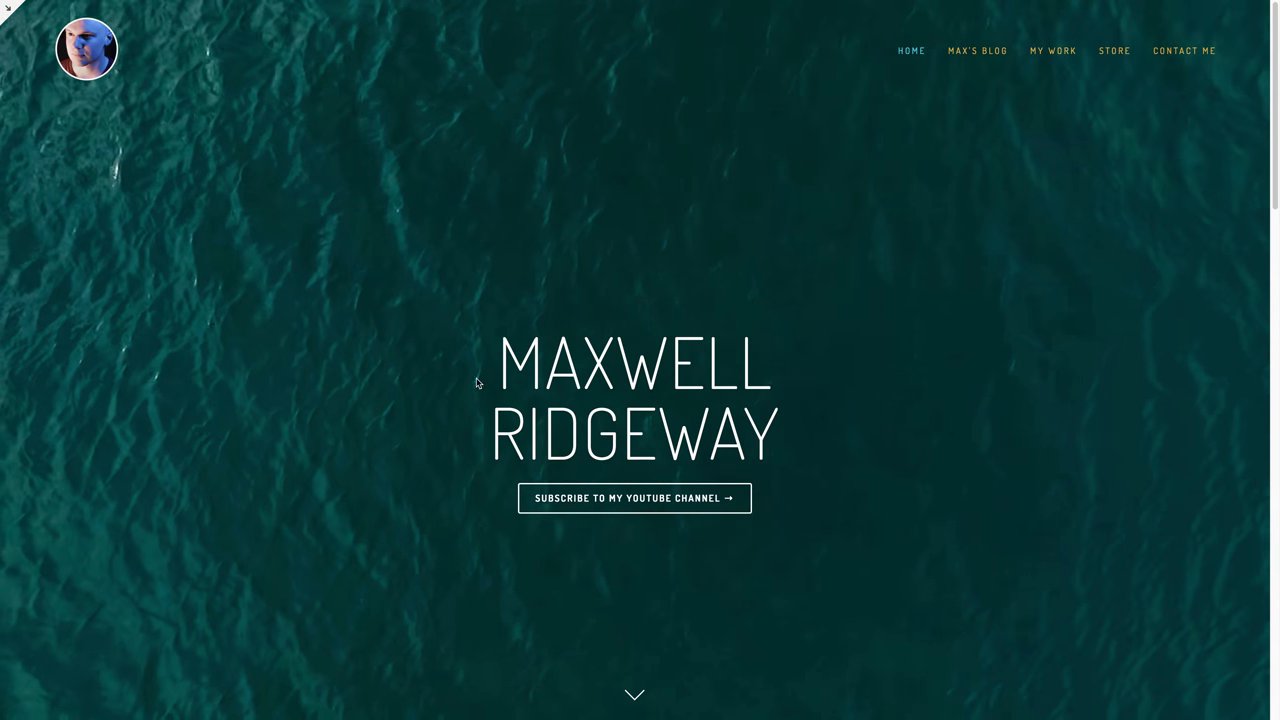
Open the site's blog page and scroll through its posts and store listing.
{"action": "left_click", "coordinate": [985, 55]}
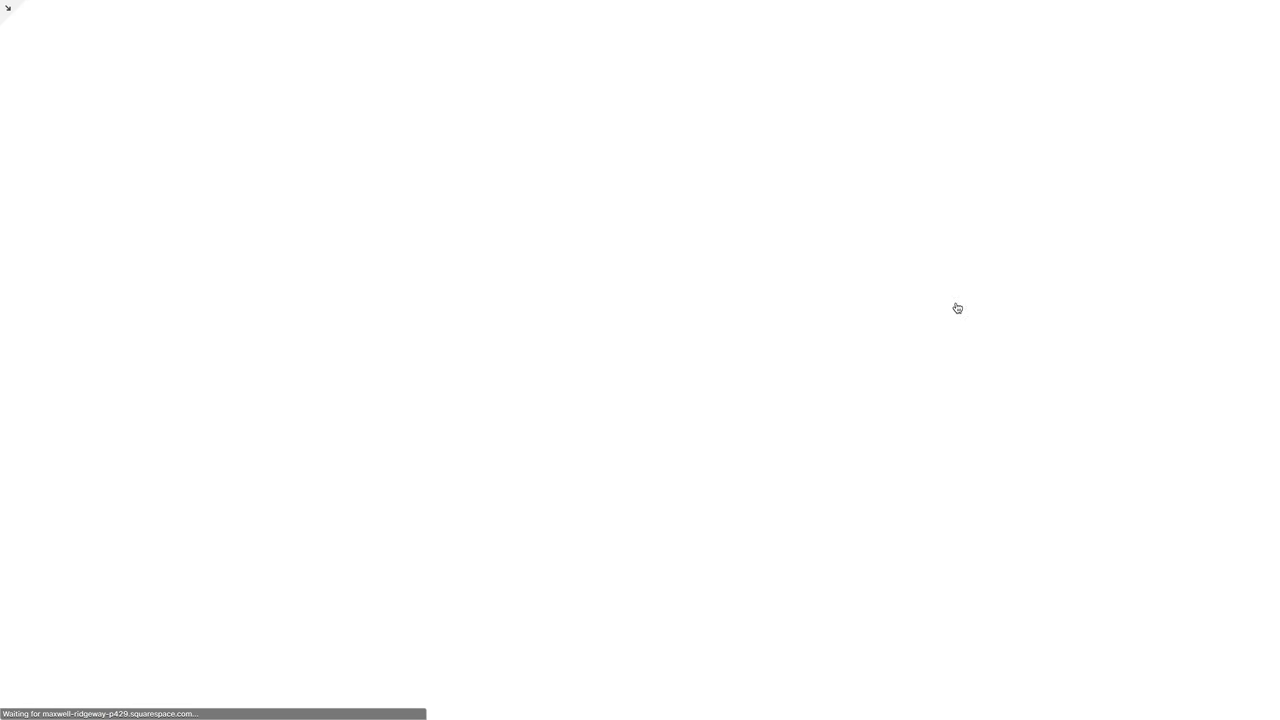
{"action": "scroll", "coordinate": [997, 400], "scroll_direction": "down", "scroll_amount": 3}
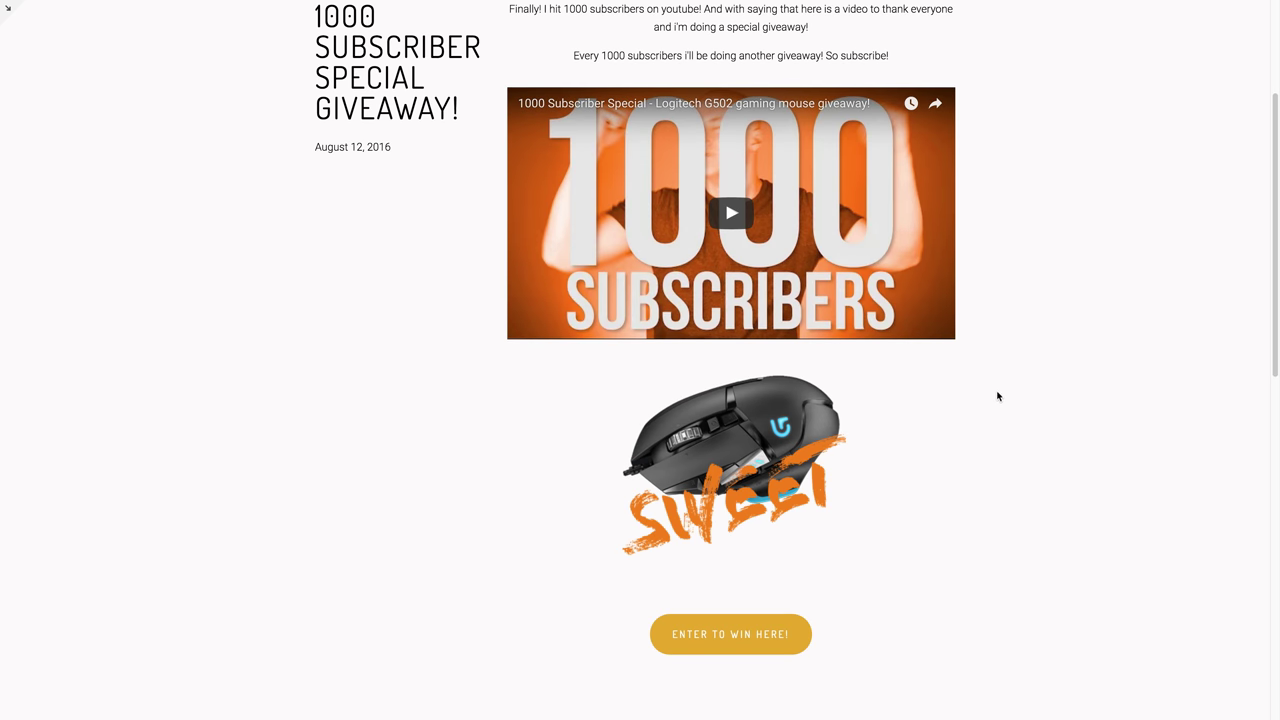
{"action": "scroll", "coordinate": [1000, 392], "scroll_direction": "up", "scroll_amount": 3}
{"action": "scroll", "coordinate": [1008, 400], "scroll_direction": "down", "scroll_amount": 3}
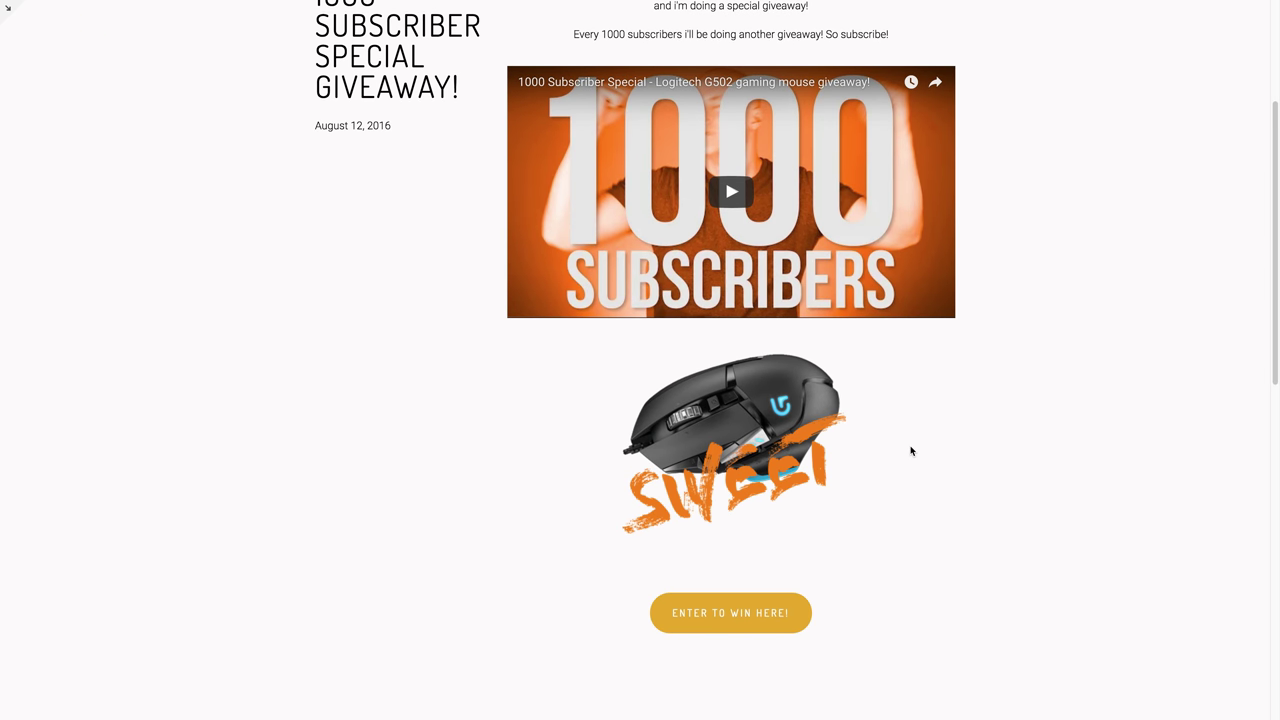
{"action": "scroll", "coordinate": [911, 451], "scroll_direction": "down", "scroll_amount": 2}
{"action": "scroll", "coordinate": [911, 450], "scroll_direction": "down", "scroll_amount": 4}
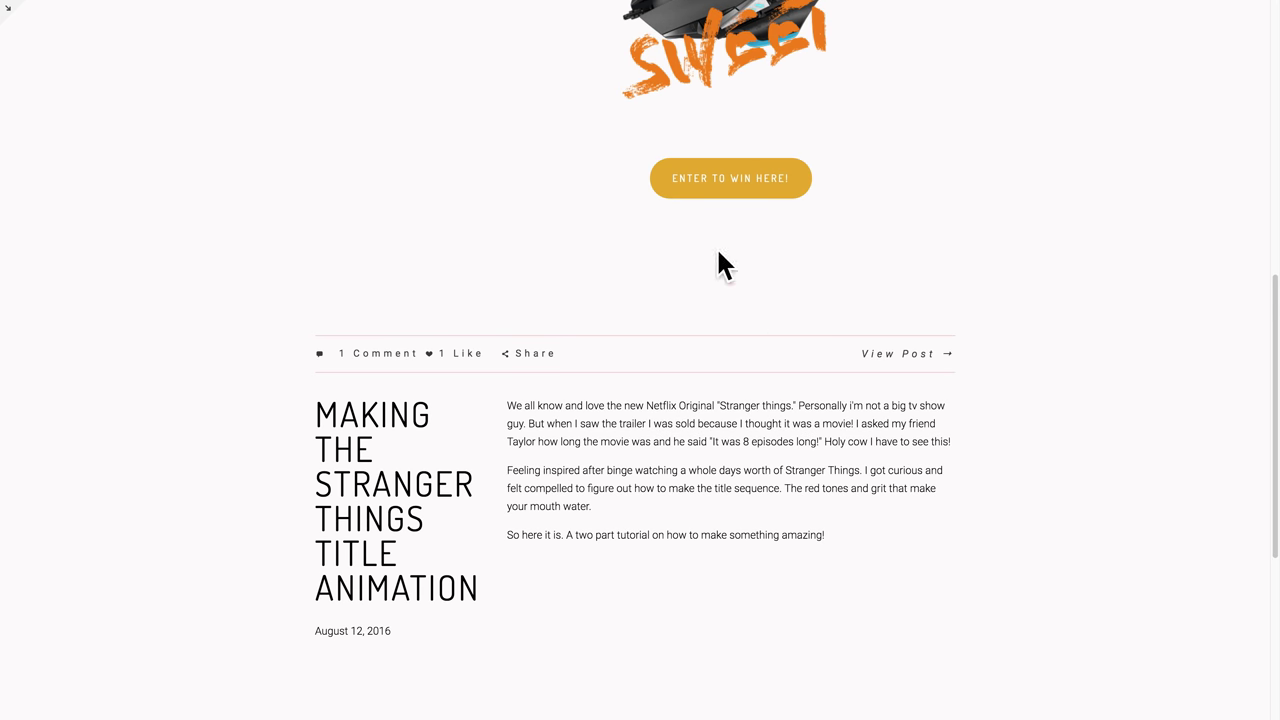
{"action": "scroll", "coordinate": [700, 459], "scroll_direction": "up", "scroll_amount": 5}
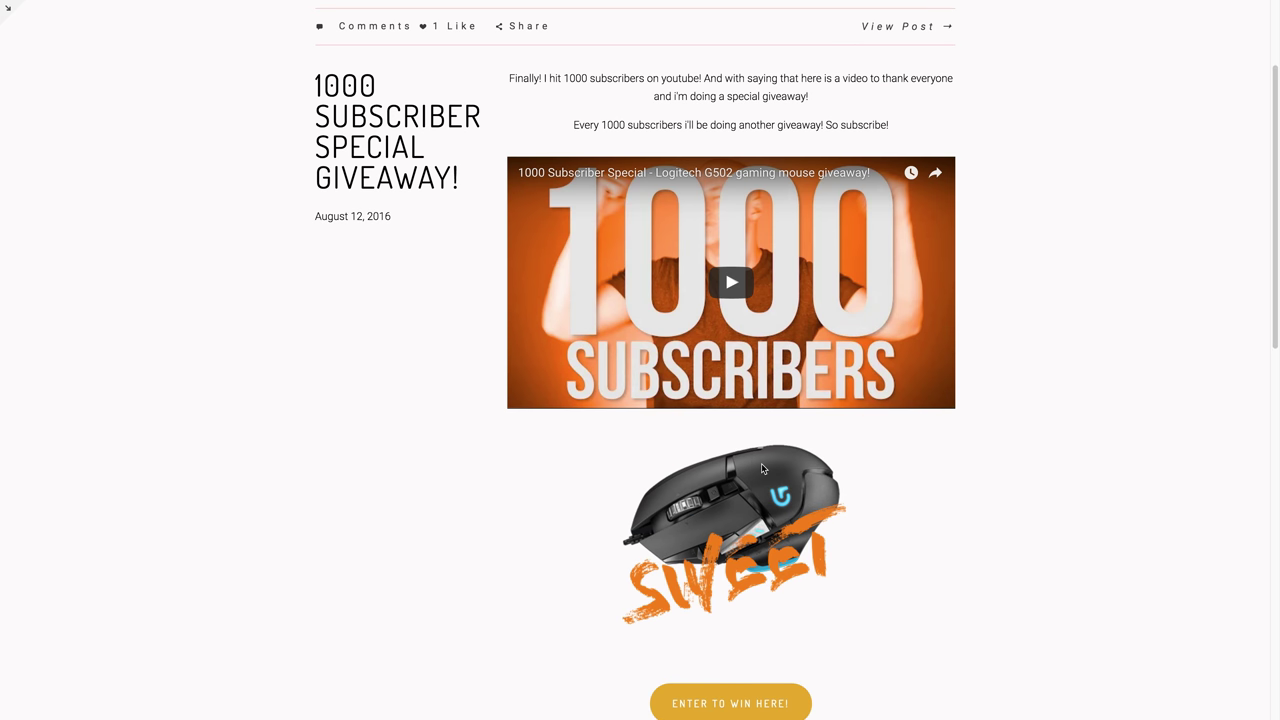
{"action": "scroll", "coordinate": [920, 238], "scroll_direction": "up", "scroll_amount": 2}
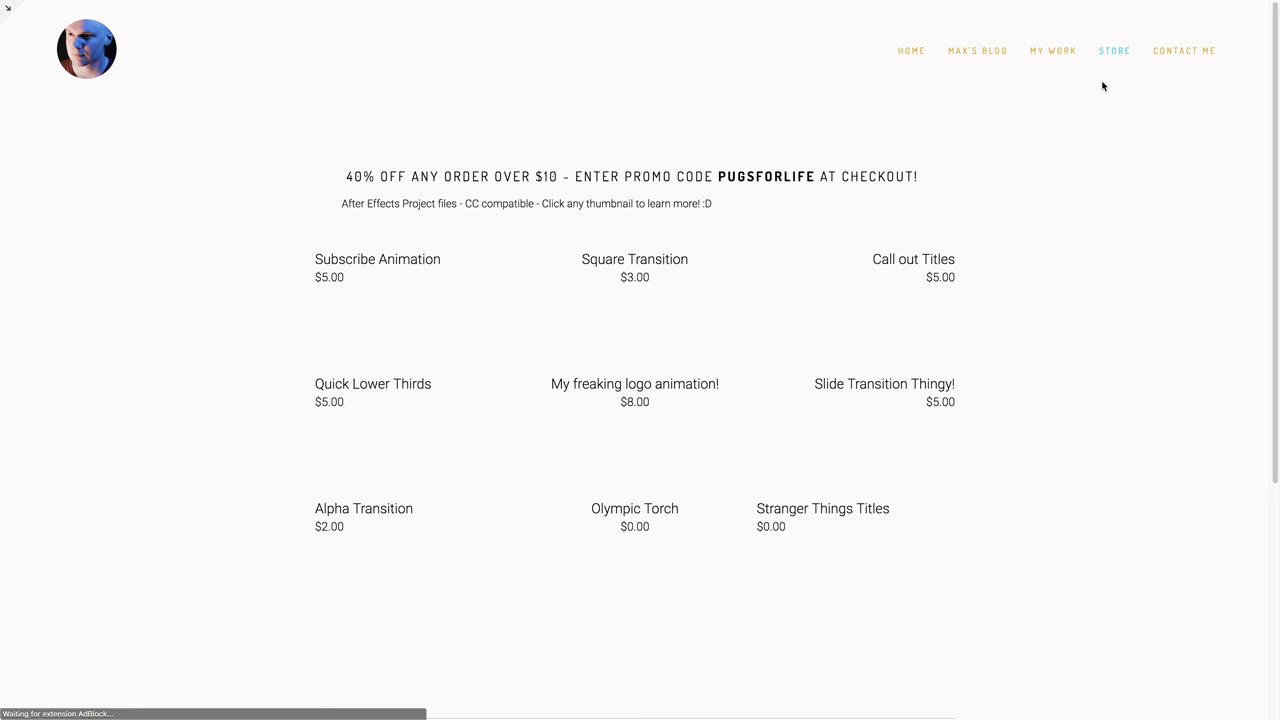
{"action": "scroll", "coordinate": [990, 375], "scroll_direction": "down", "scroll_amount": 3}
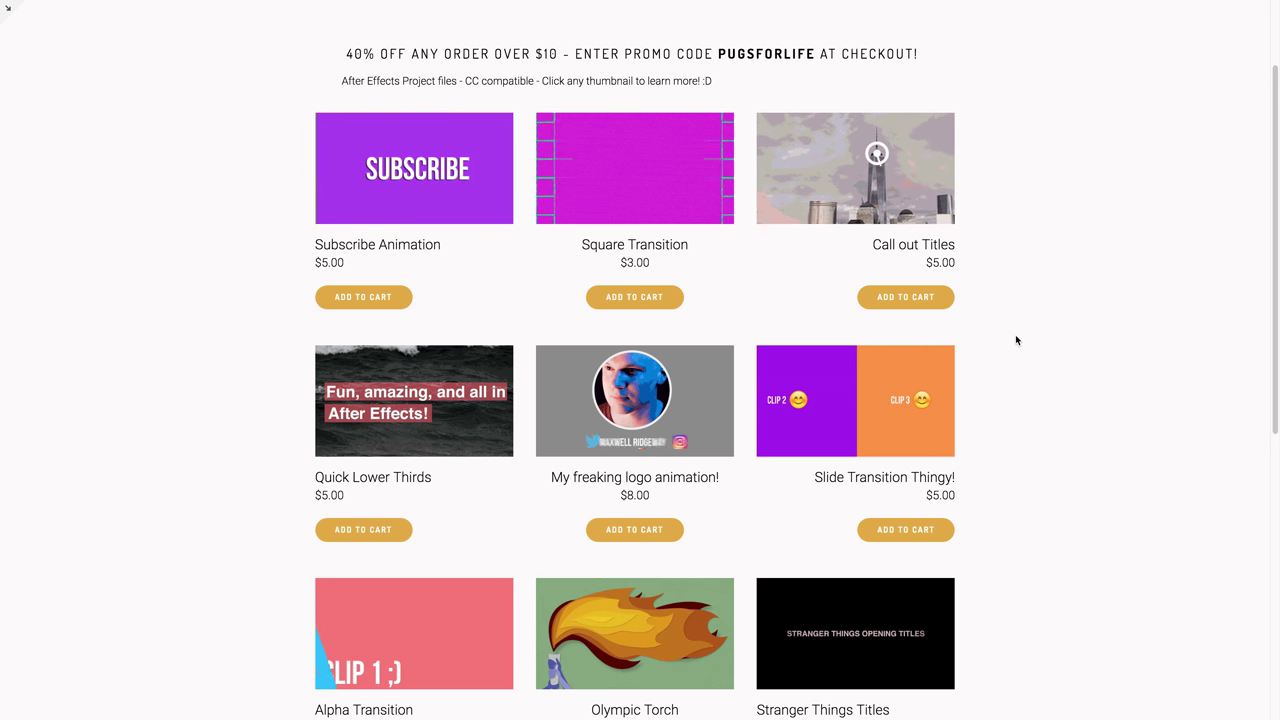
{"action": "scroll", "coordinate": [1015, 340], "scroll_direction": "down", "scroll_amount": 2}
{"action": "scroll", "coordinate": [1017, 345], "scroll_direction": "up", "scroll_amount": 1}
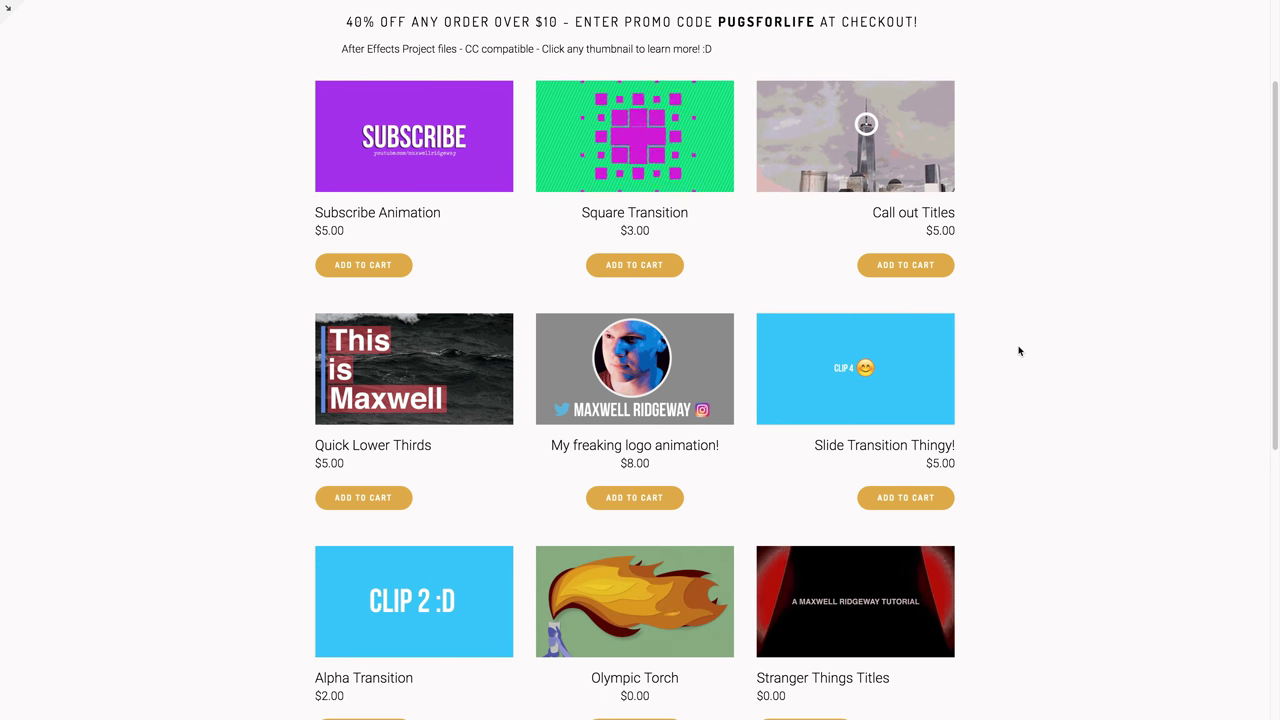
{"action": "scroll", "coordinate": [1030, 355], "scroll_direction": "down", "scroll_amount": 2}
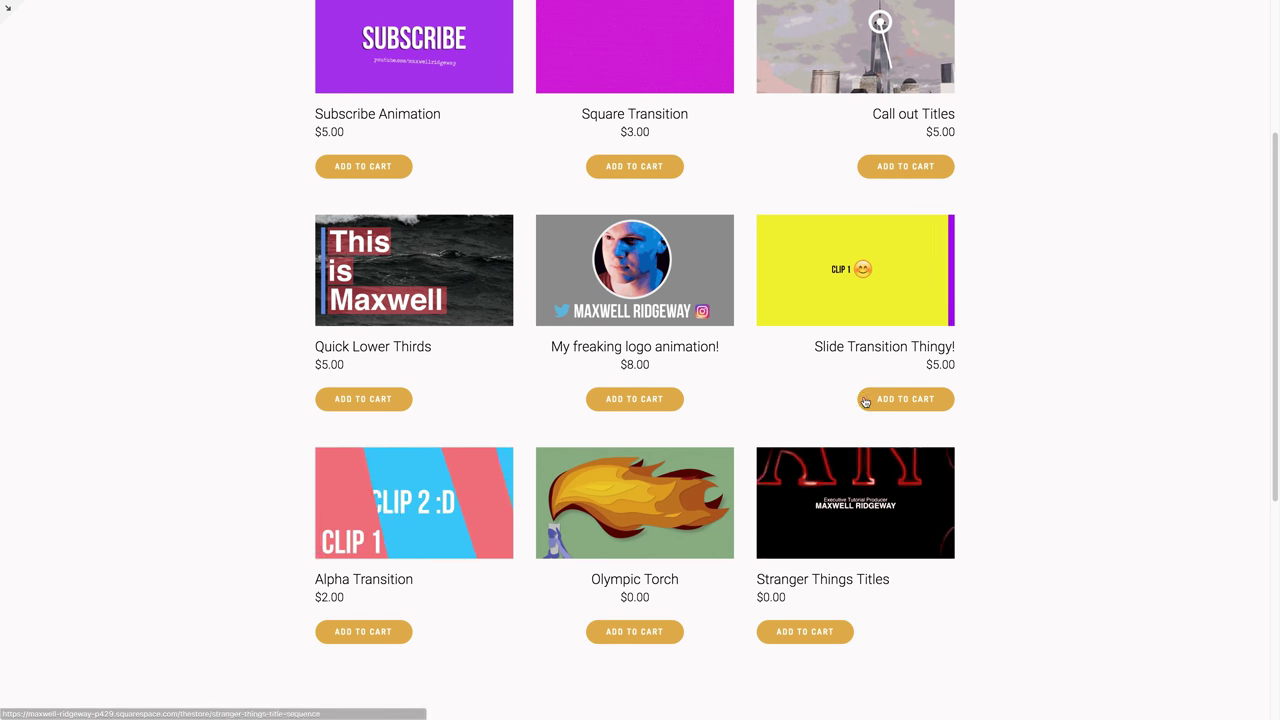
Open the Stranger Things Titles product and add the free project to the cart.
{"action": "left_click", "coordinate": [848, 440]}
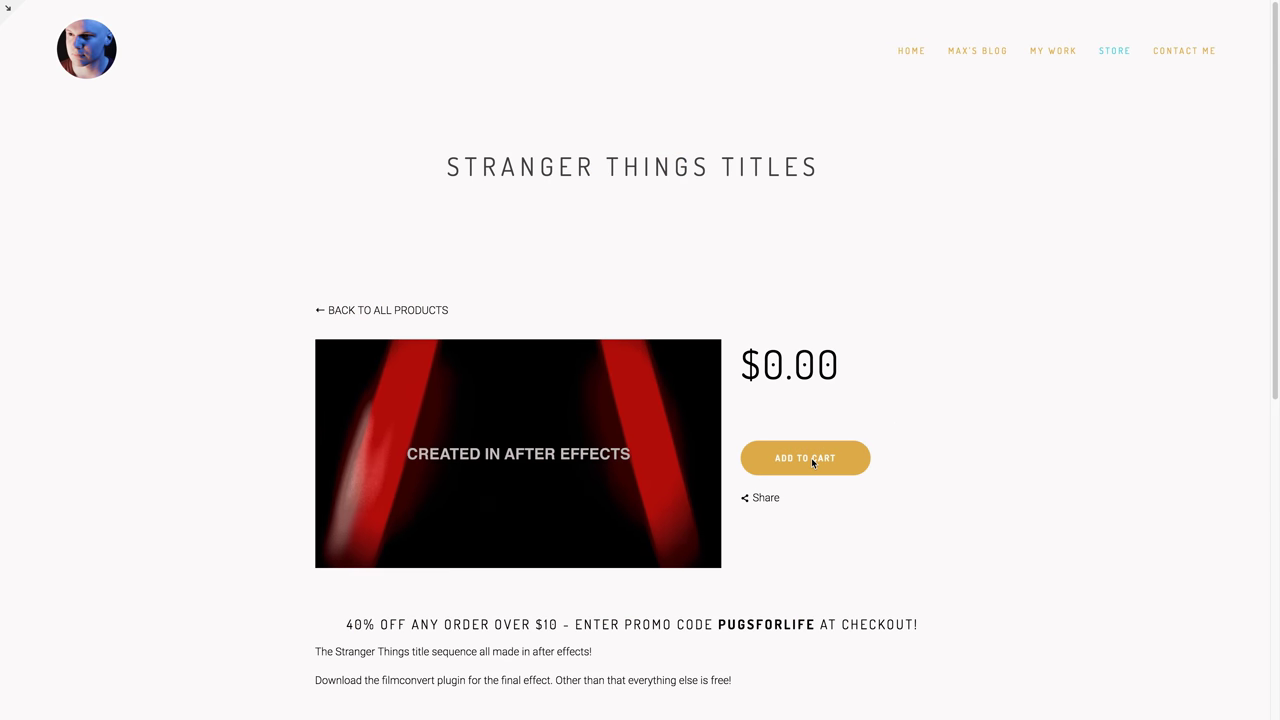
{"action": "left_click", "coordinate": [811, 457]}
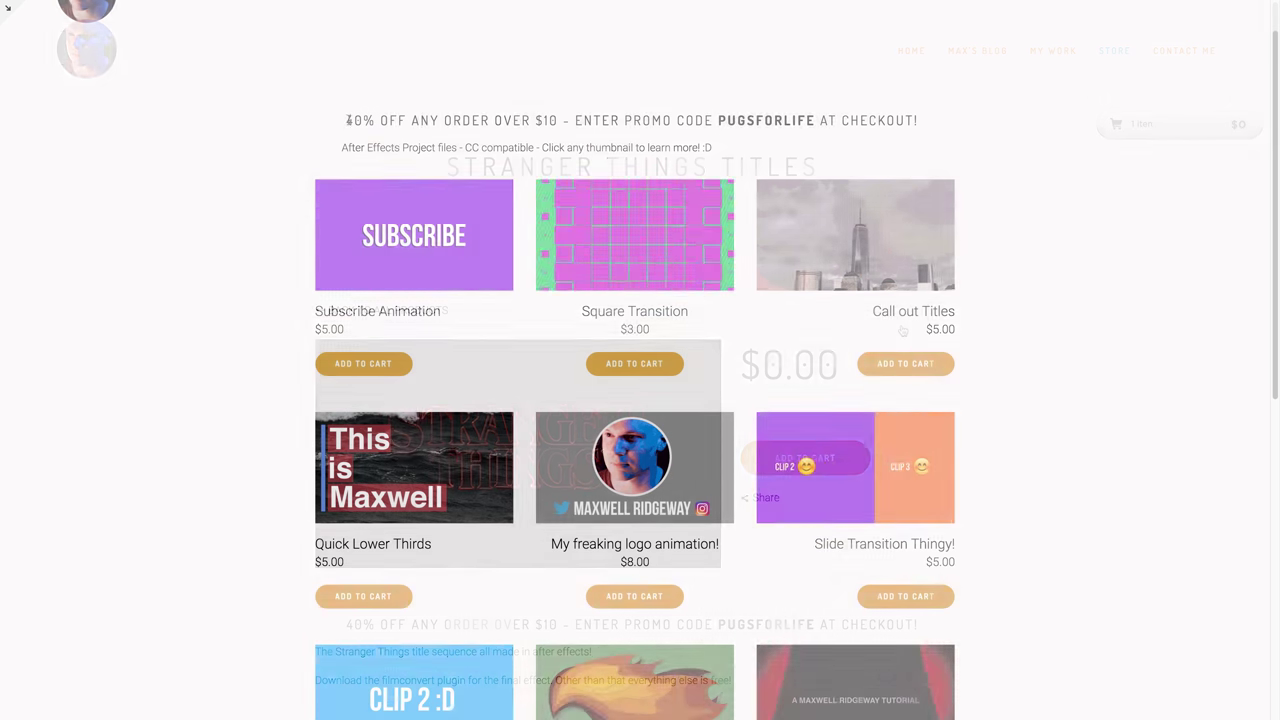
{"action": "left_click_drag", "start_coordinate": [347, 120], "coordinate": [718, 119]}
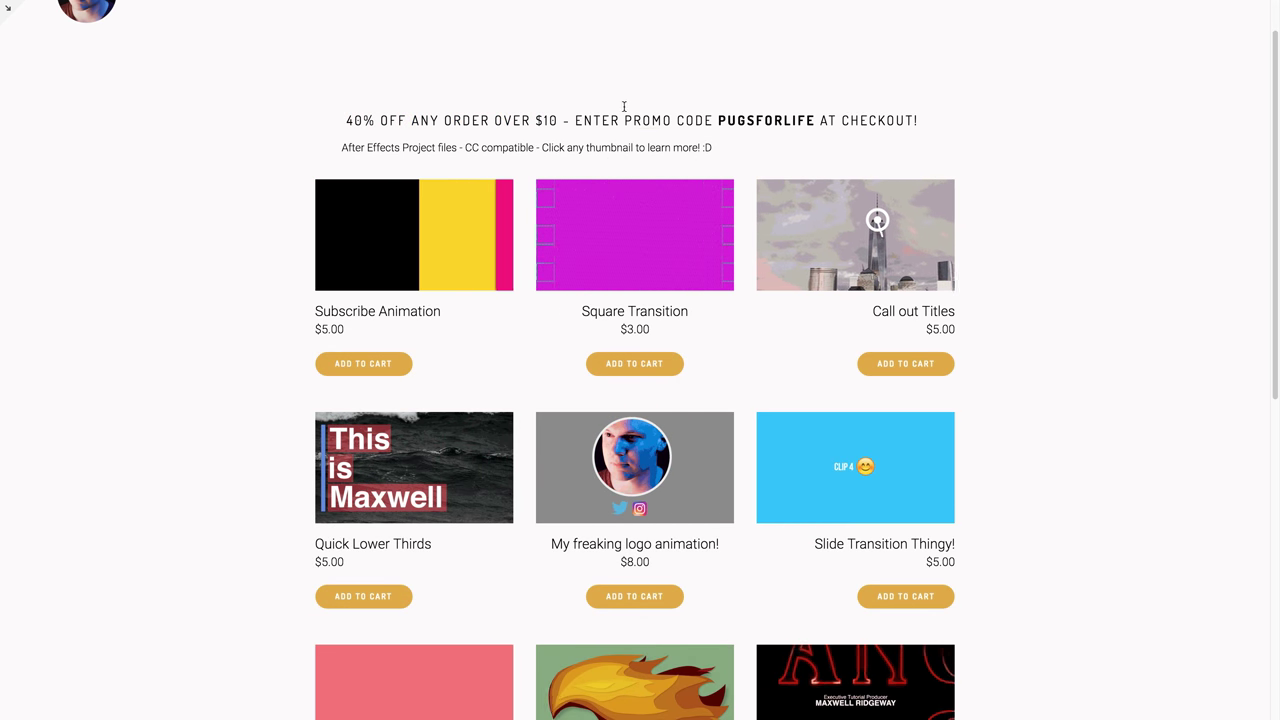
Select the promo code, then scroll the home page down to the newsletter and back up.
{"action": "double_click", "coordinate": [805, 124]}
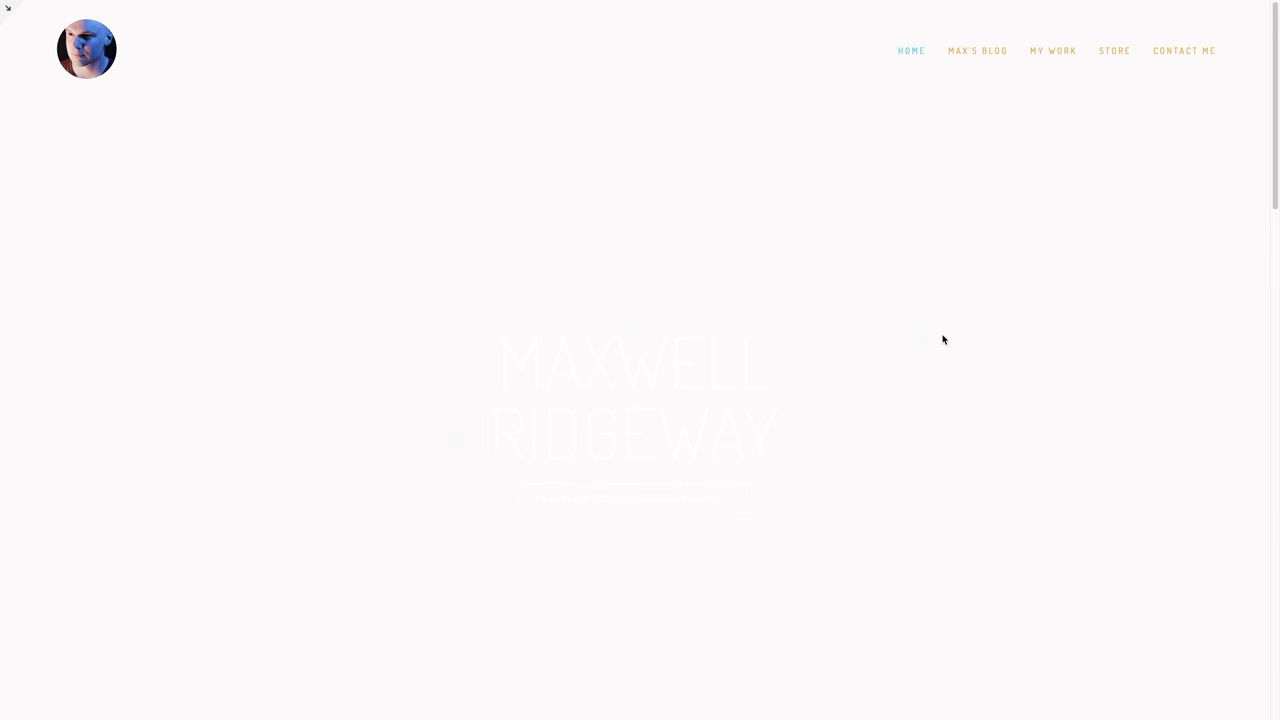
{"action": "scroll", "coordinate": [957, 350], "scroll_direction": "down", "scroll_amount": 7}
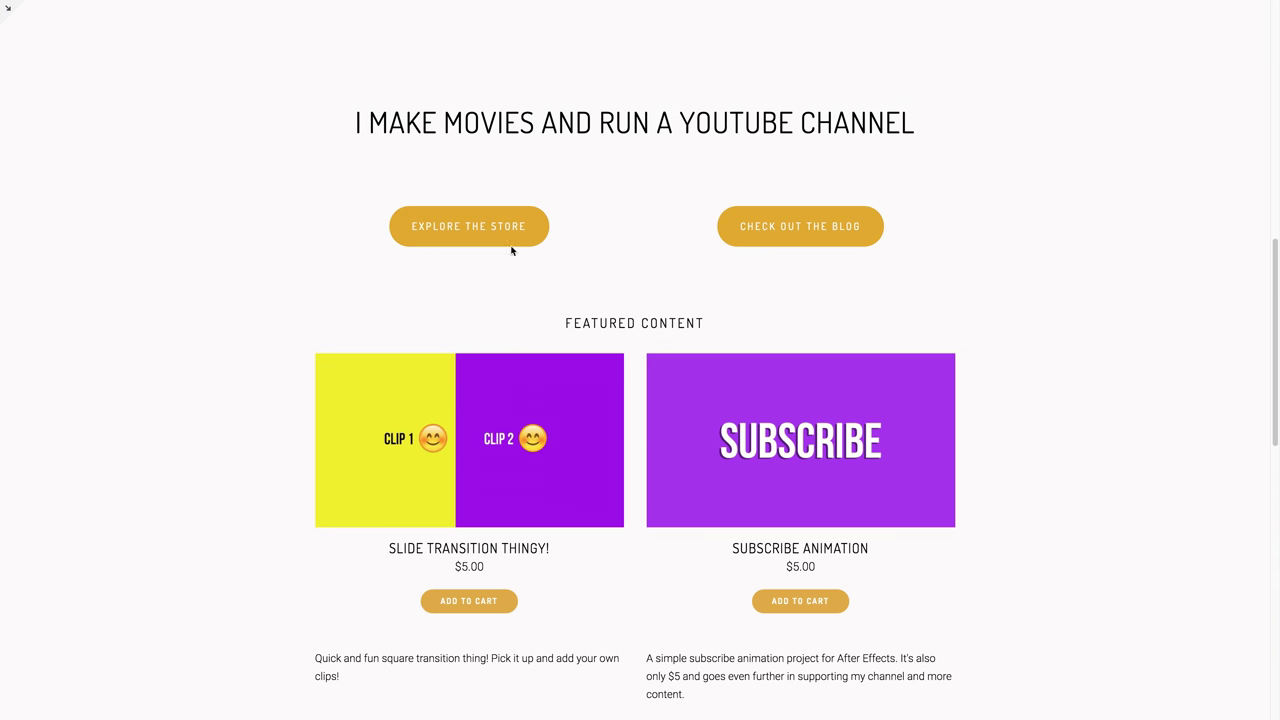
{"action": "scroll", "coordinate": [1073, 408], "scroll_direction": "down", "scroll_amount": 5}
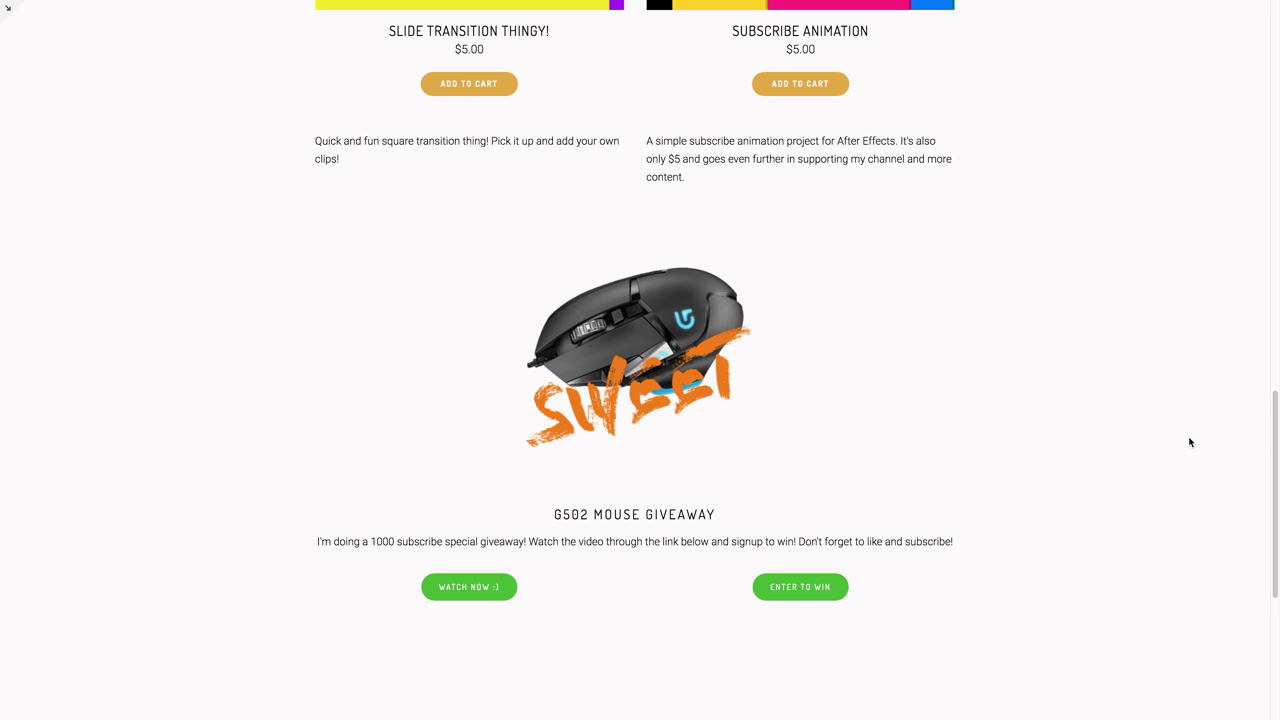
{"action": "scroll", "coordinate": [1190, 442], "scroll_direction": "down", "scroll_amount": 4}
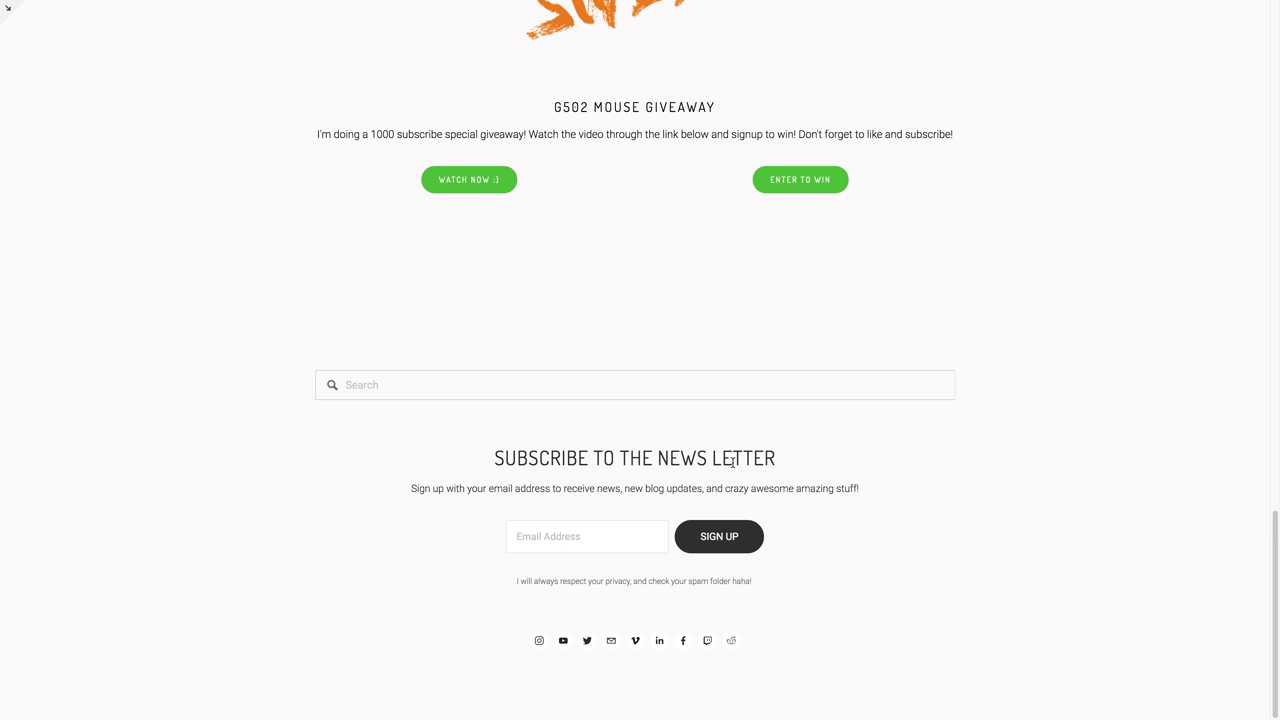
{"action": "scroll", "coordinate": [981, 403], "scroll_direction": "up", "scroll_amount": 2}
{"action": "scroll", "coordinate": [981, 403], "scroll_direction": "up", "scroll_amount": 4}
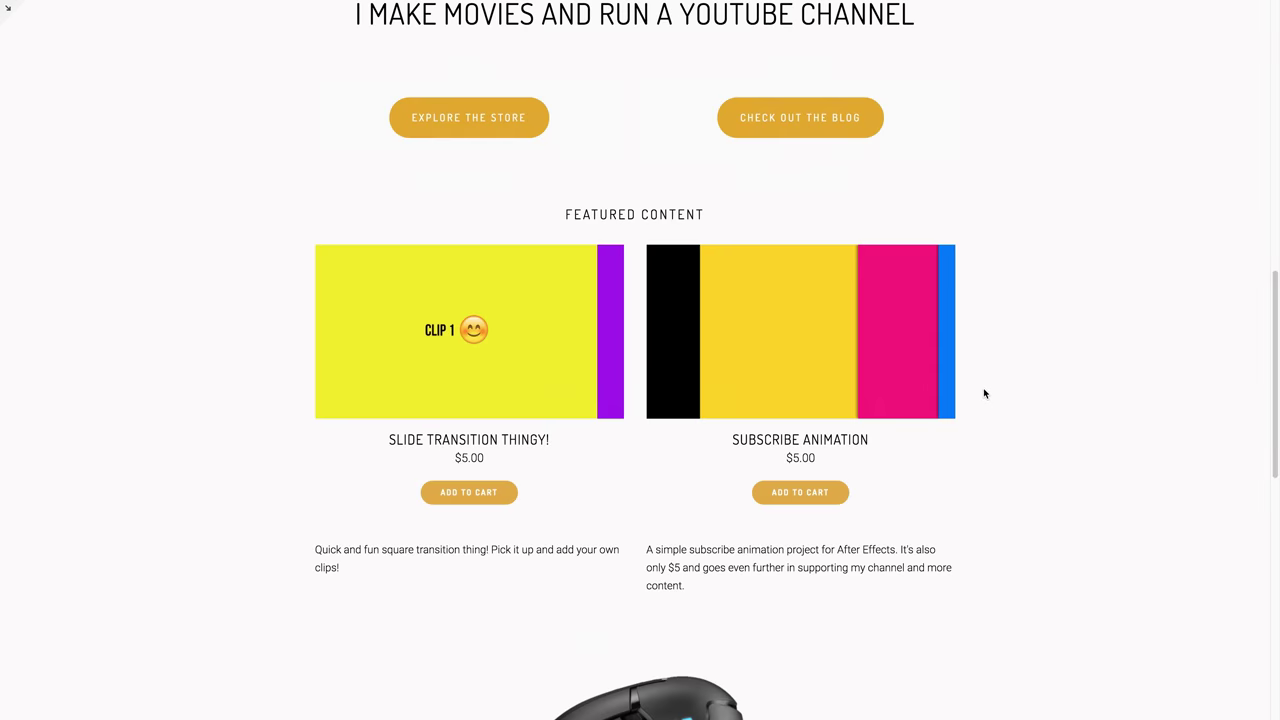
{"action": "scroll", "coordinate": [981, 400], "scroll_direction": "up", "scroll_amount": 4}
{"action": "scroll", "coordinate": [985, 390], "scroll_direction": "up", "scroll_amount": 3}
{"action": "scroll", "coordinate": [985, 388], "scroll_direction": "up", "scroll_amount": 2}
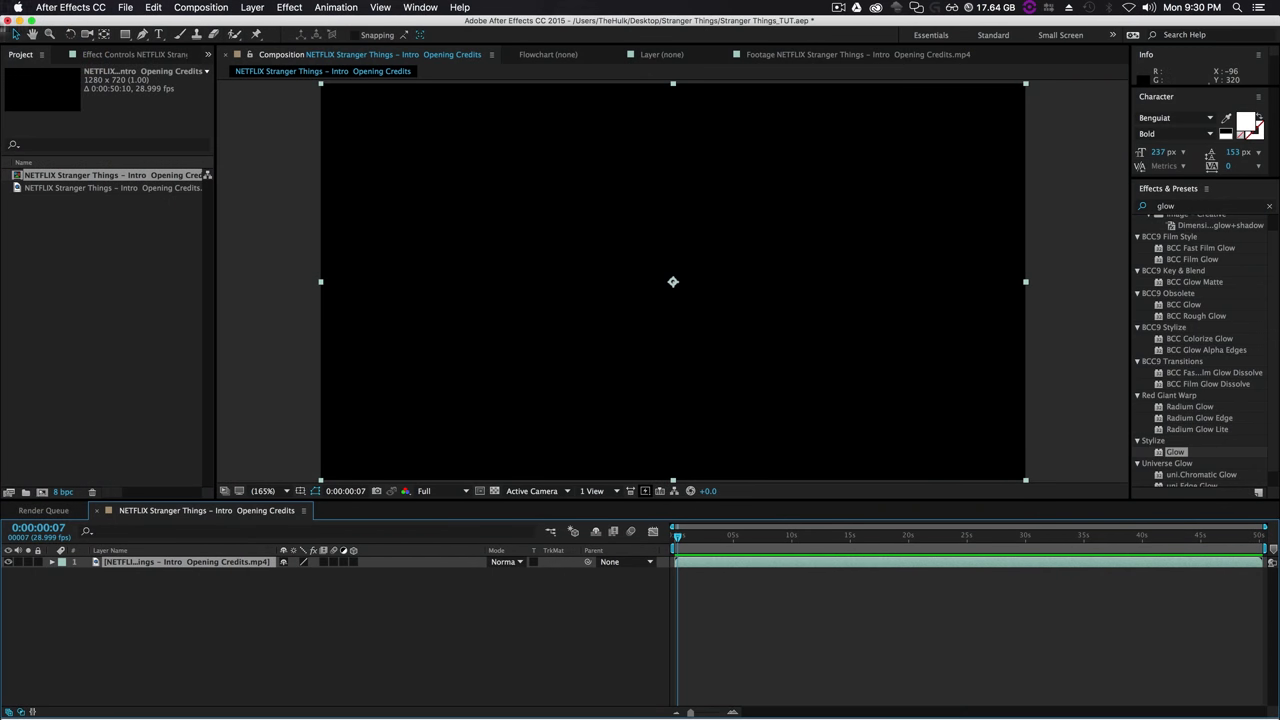
Create a new project folder named 1_Main Comp.
{"action": "left_click", "coordinate": [77, 290]}
{"action": "left_click", "coordinate": [24, 492]}
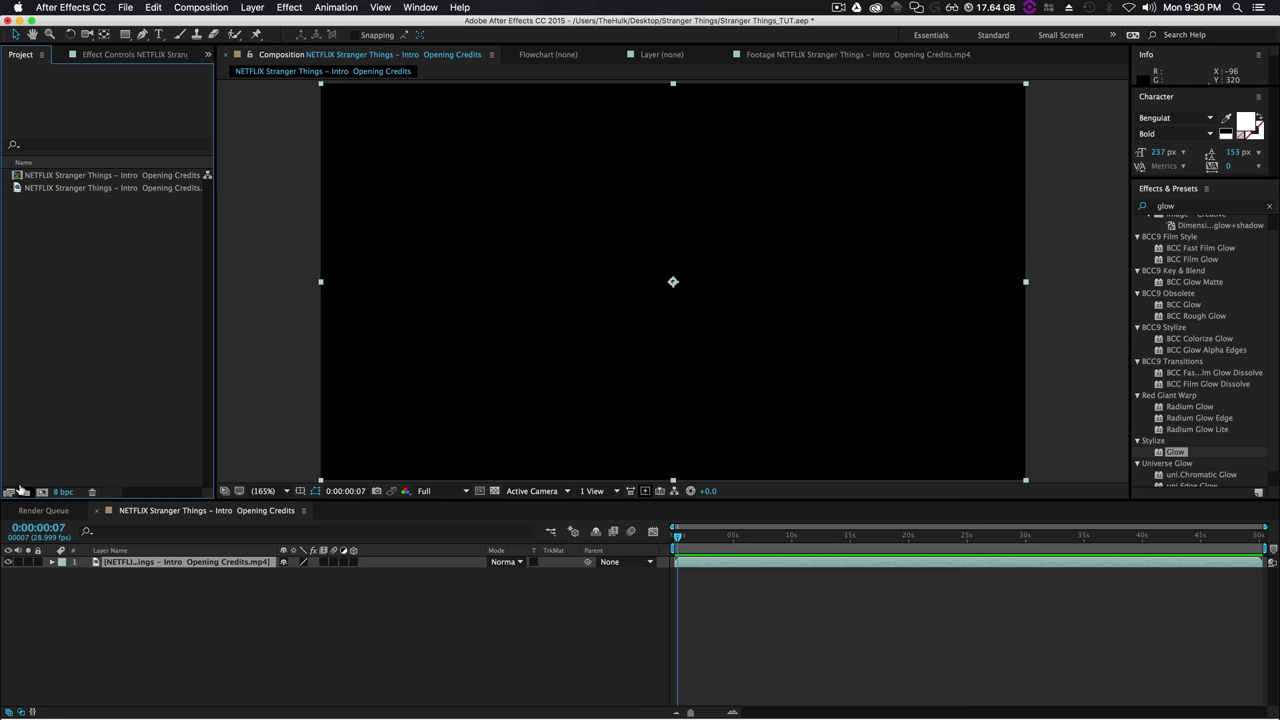
{"action": "type", "text": "1_"}
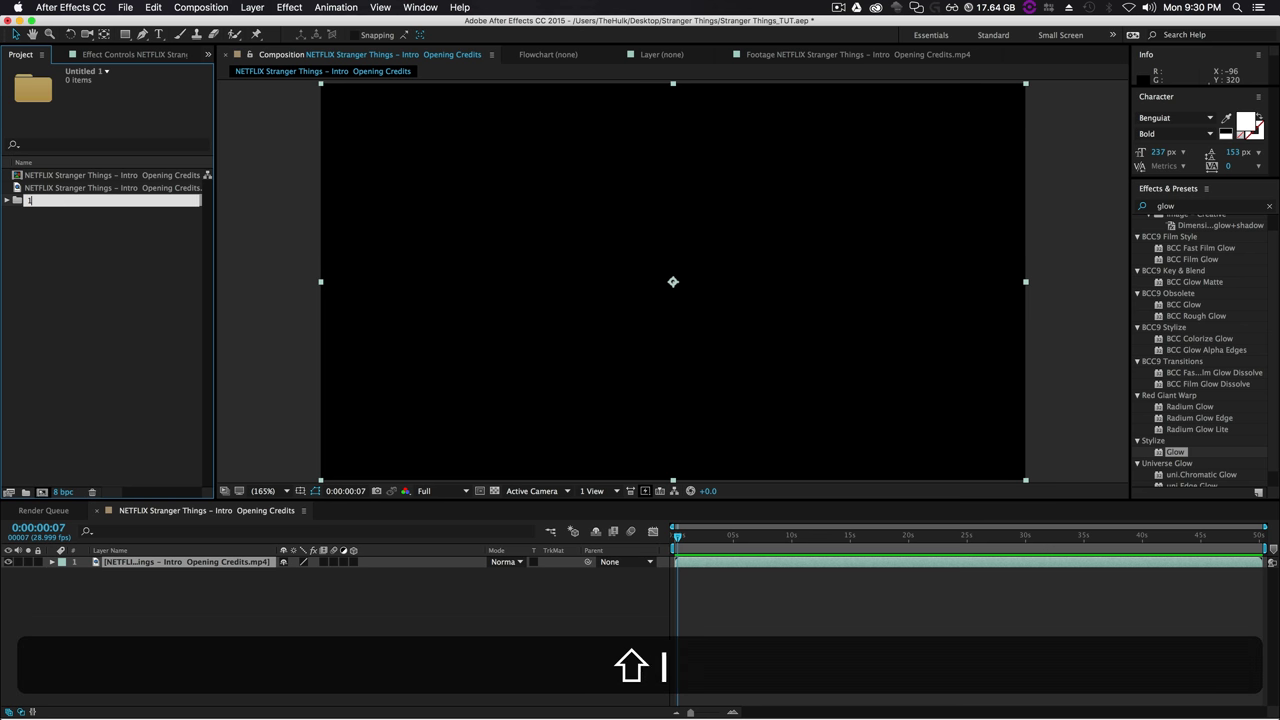
{"action": "type", "text": "Main Comp"}
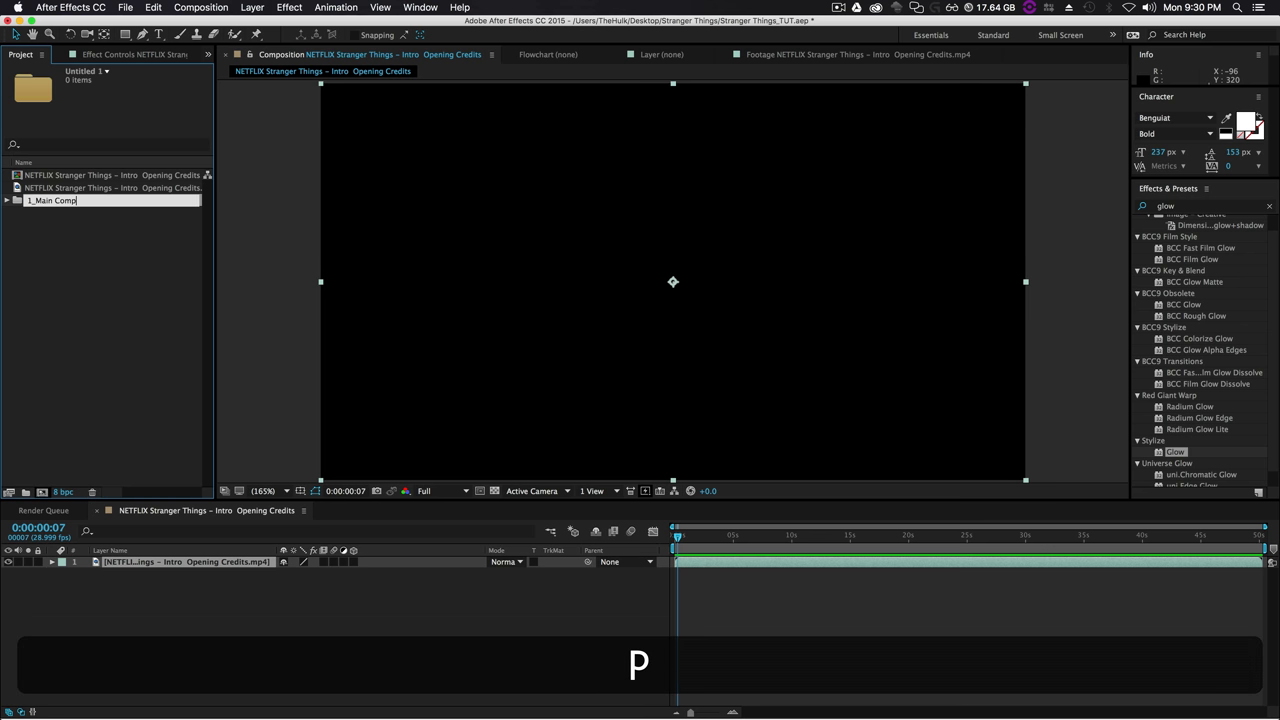
{"action": "left_click", "coordinate": [79, 345]}
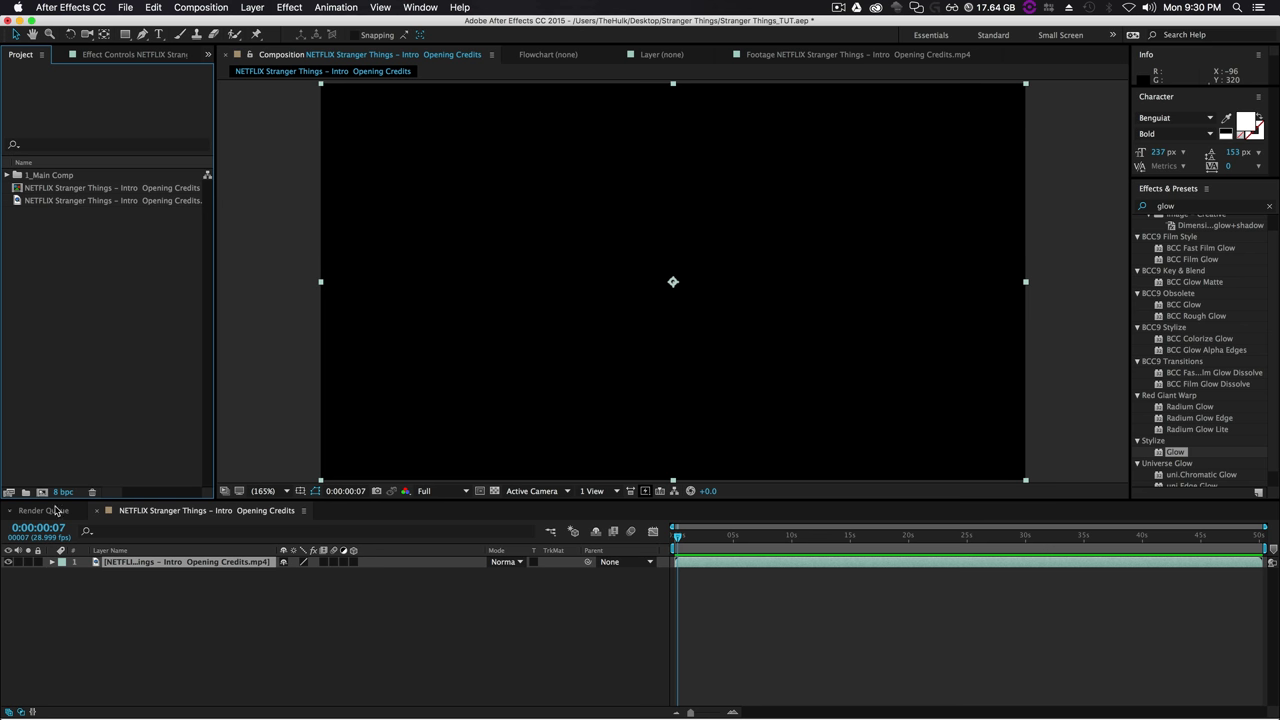
Set up a new composition named Main Comp with a 51-second duration.
{"action": "right_click", "coordinate": [57, 289]}
{"action": "left_click", "coordinate": [63, 296]}
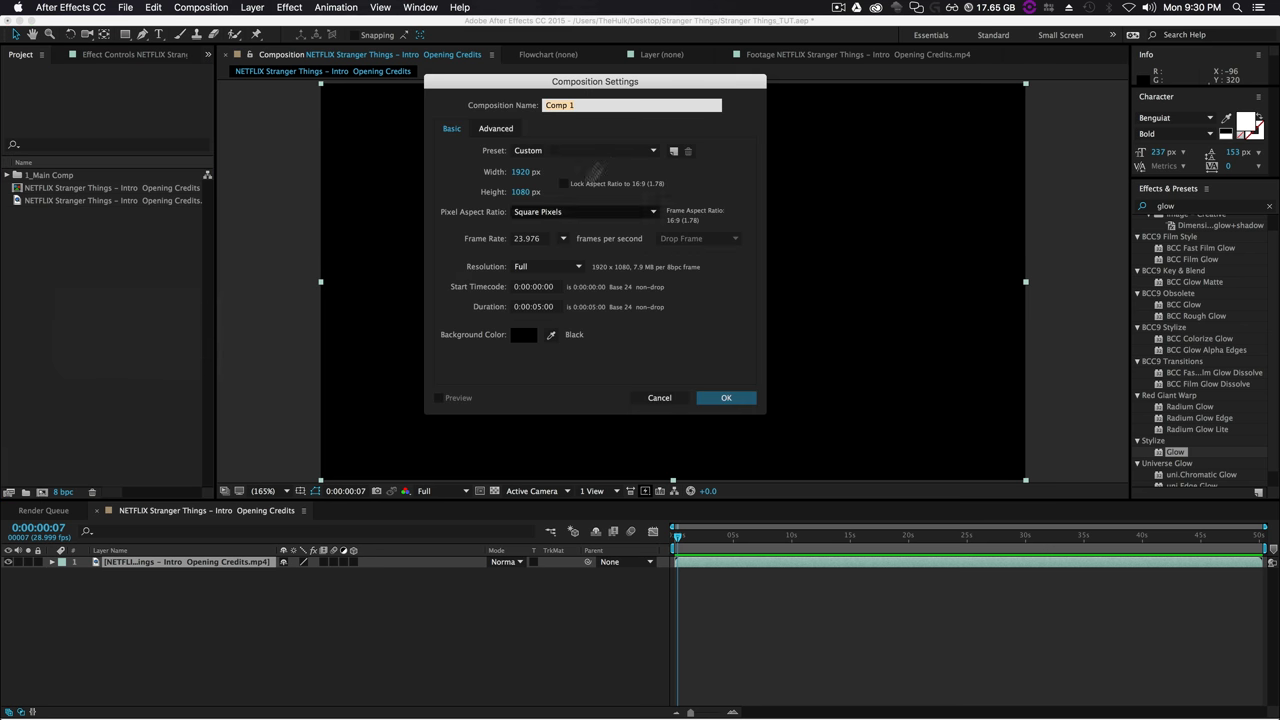
{"action": "type", "text": "Main C"}
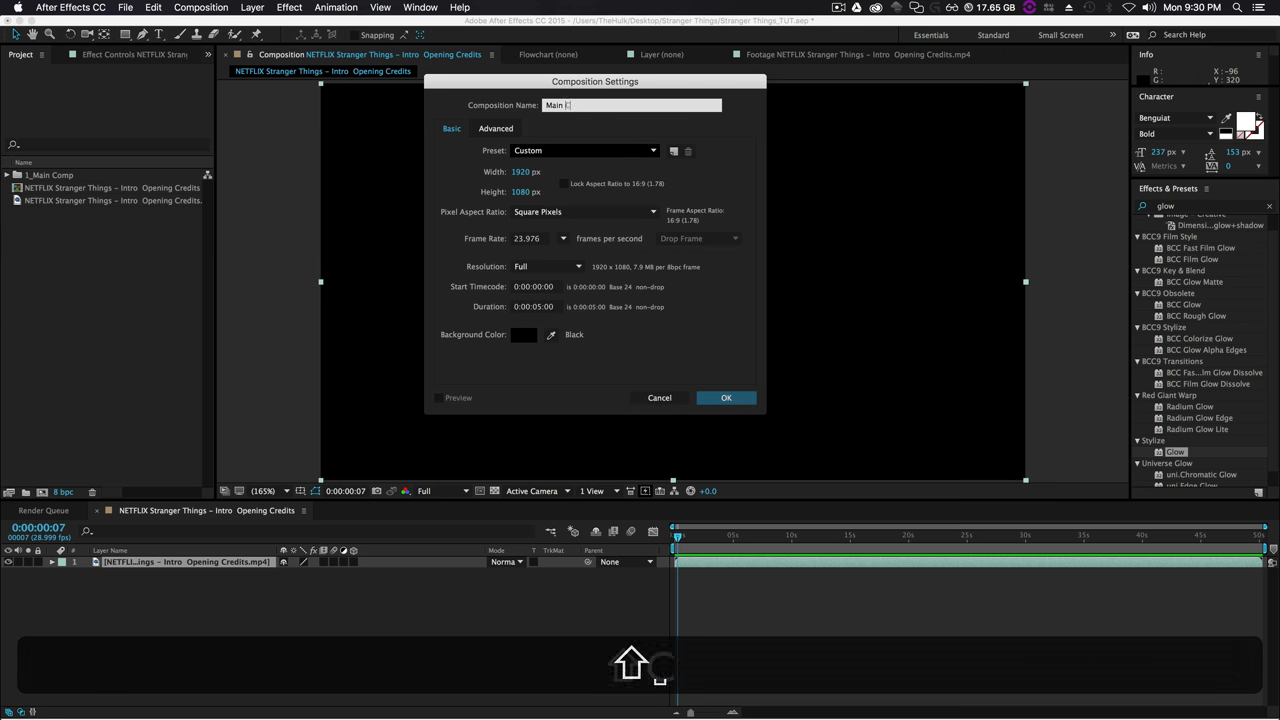
{"action": "type", "text": "omp"}
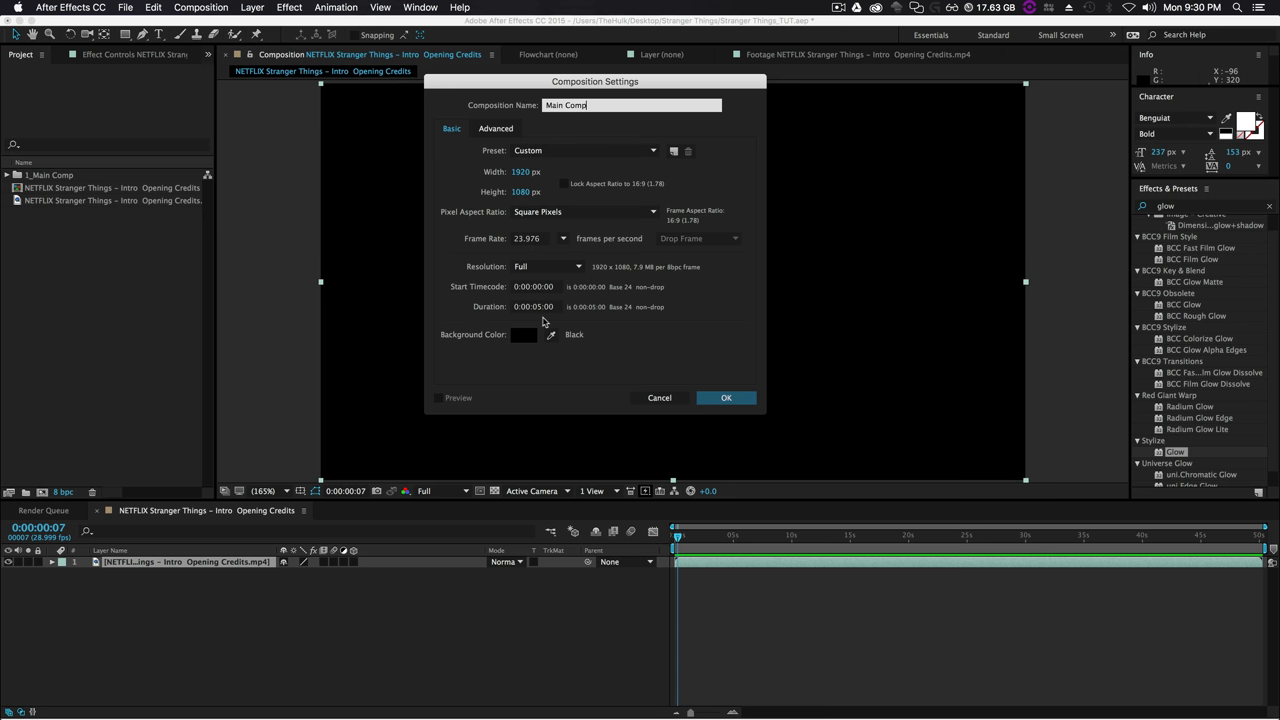
{"action": "left_click", "coordinate": [538, 310]}
{"action": "double_click", "coordinate": [535, 307]}
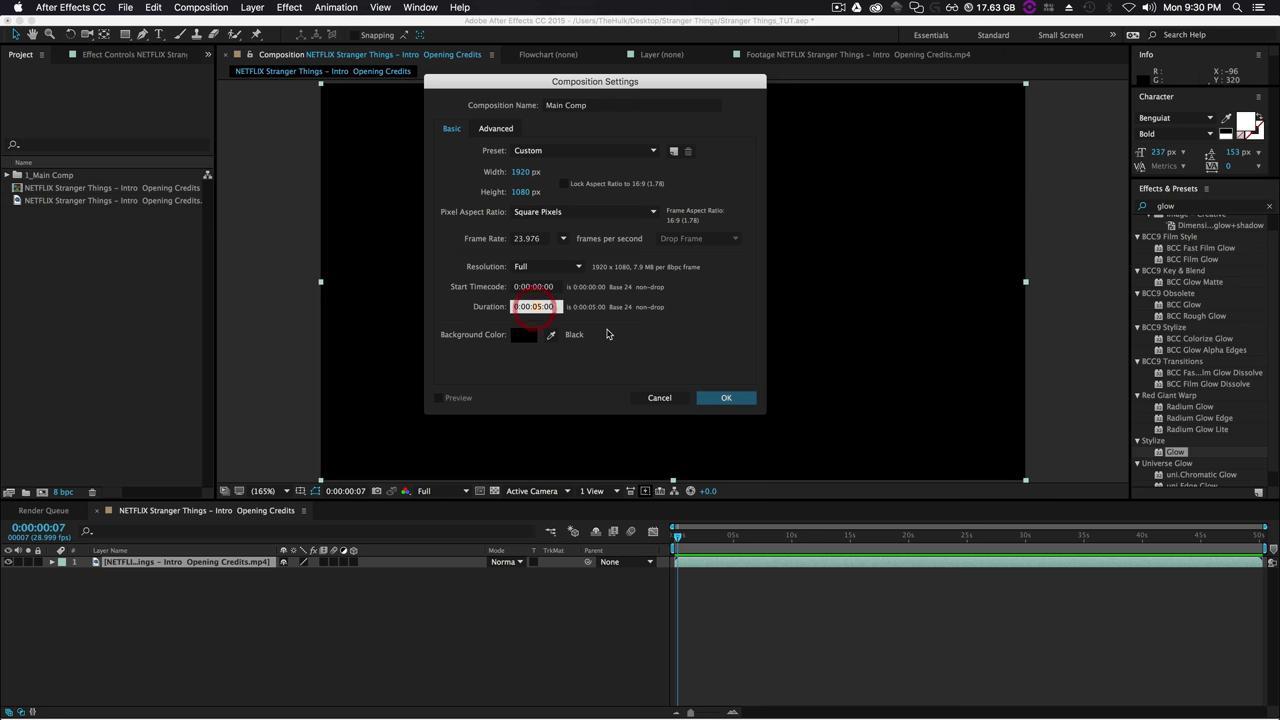
{"action": "type", "text": "51"}
Create Main Comp and drop the opening-credits footage into its timeline.
{"action": "left_click", "coordinate": [728, 399]}
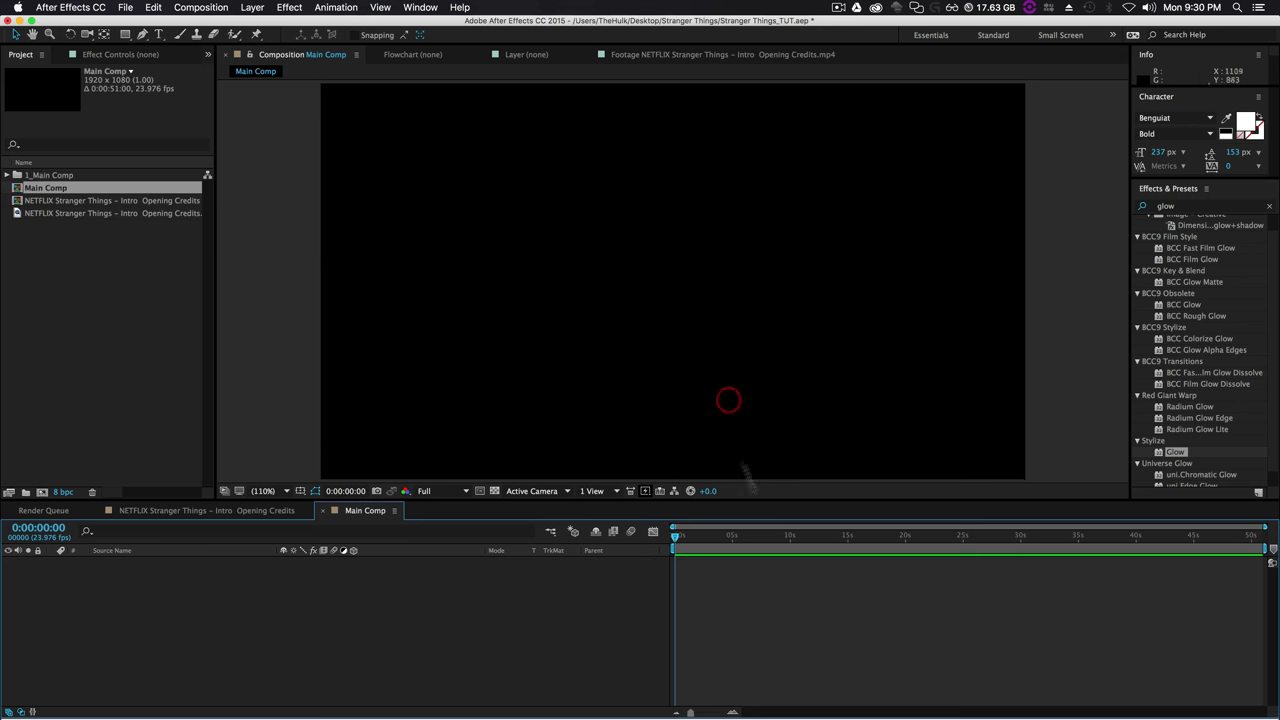
{"action": "left_click", "coordinate": [33, 215]}
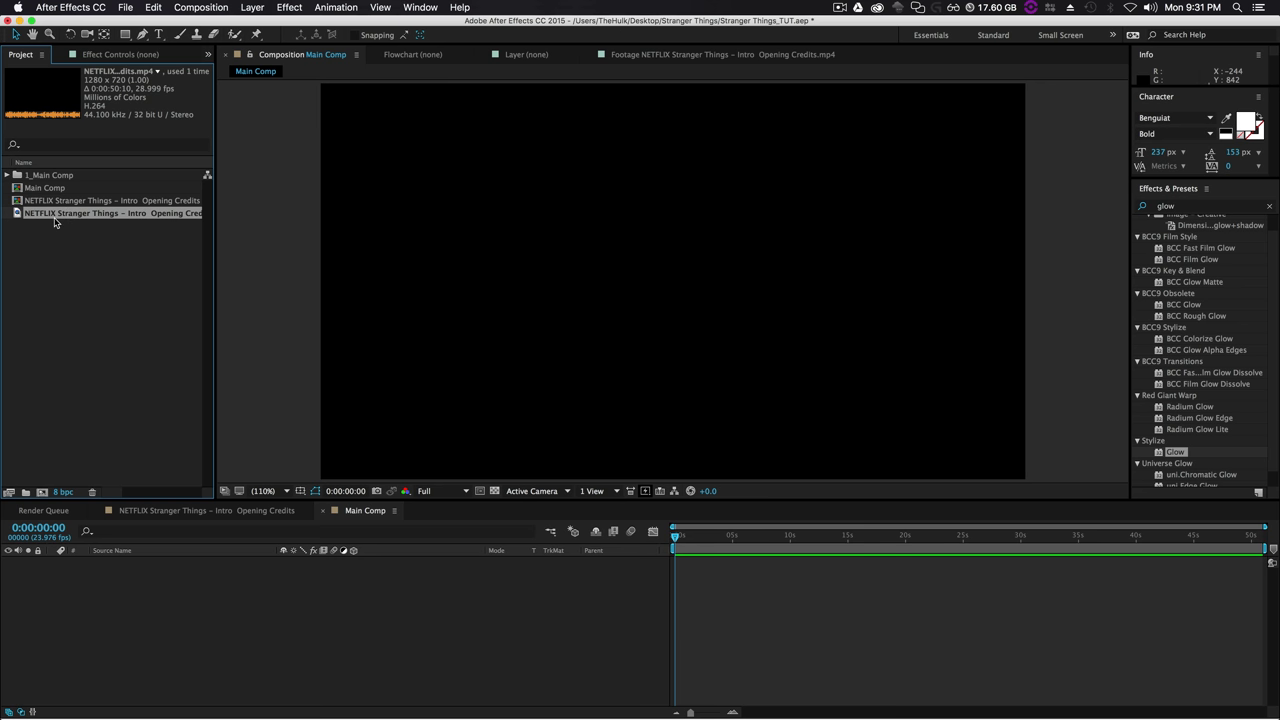
{"action": "left_click_drag", "start_coordinate": [70, 214], "coordinate": [150, 566]}
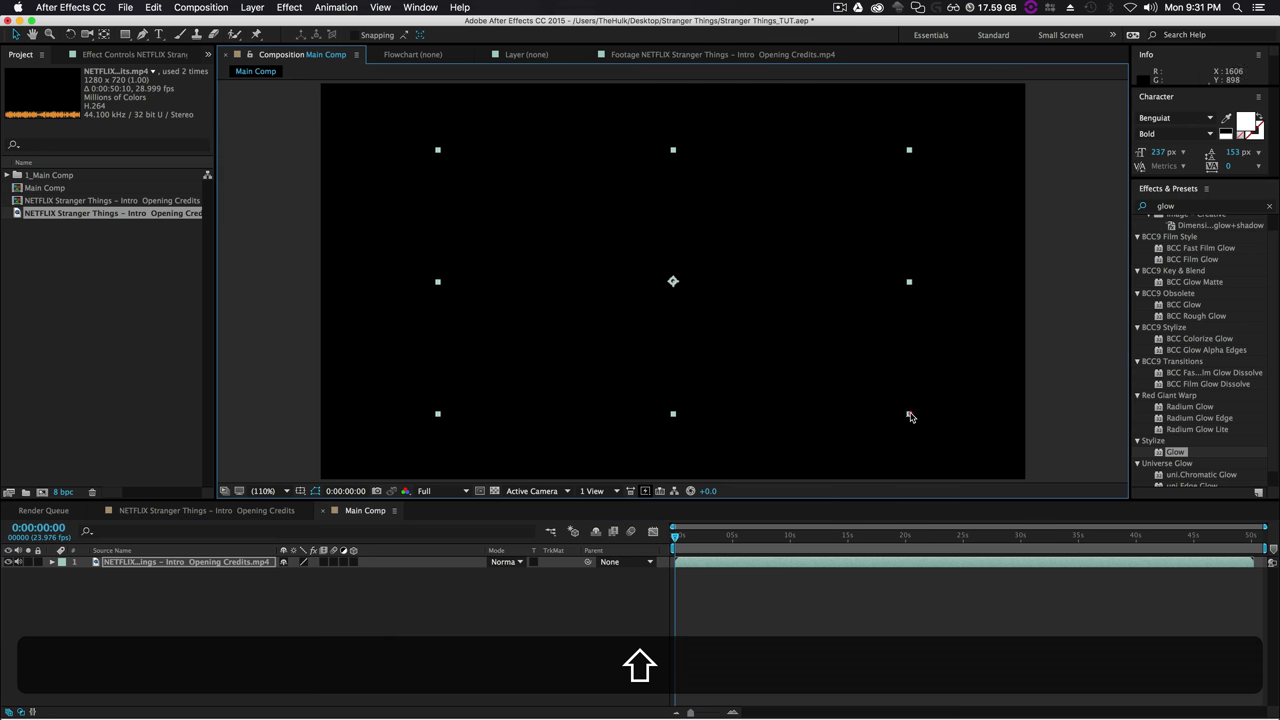
Scale the footage layer to 150% to fill the frame, then scrub forward.
{"action": "left_click_drag", "start_coordinate": [908, 413], "coordinate": [947, 435]}
{"action": "left_click_drag", "start_coordinate": [958, 486], "coordinate": [1024, 577]}
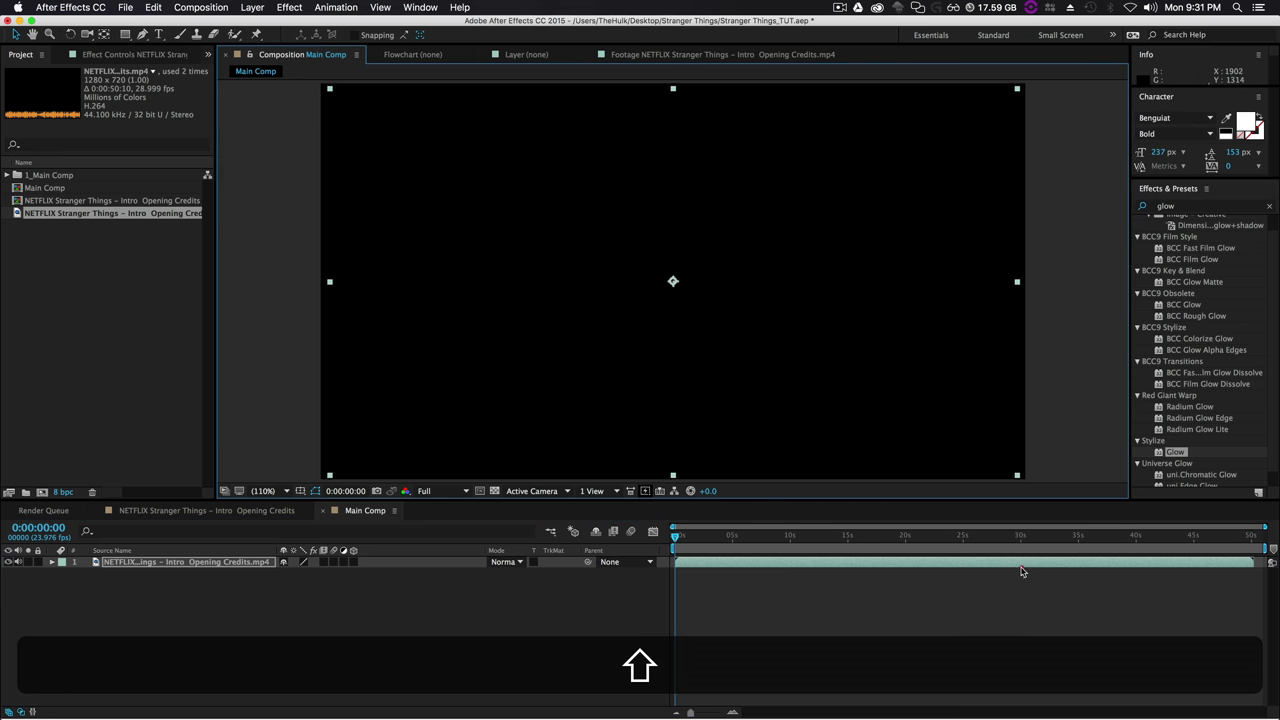
{"action": "key", "text": "shift+s"}
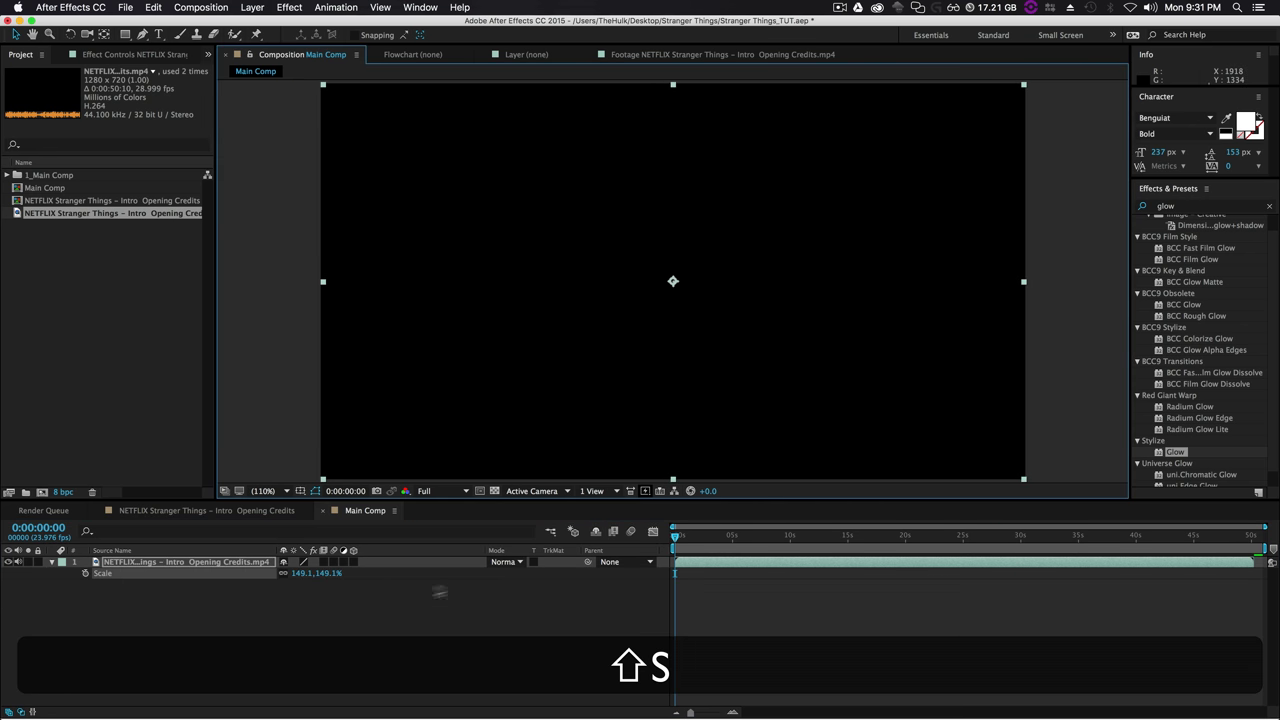
{"action": "left_click", "coordinate": [328, 573]}
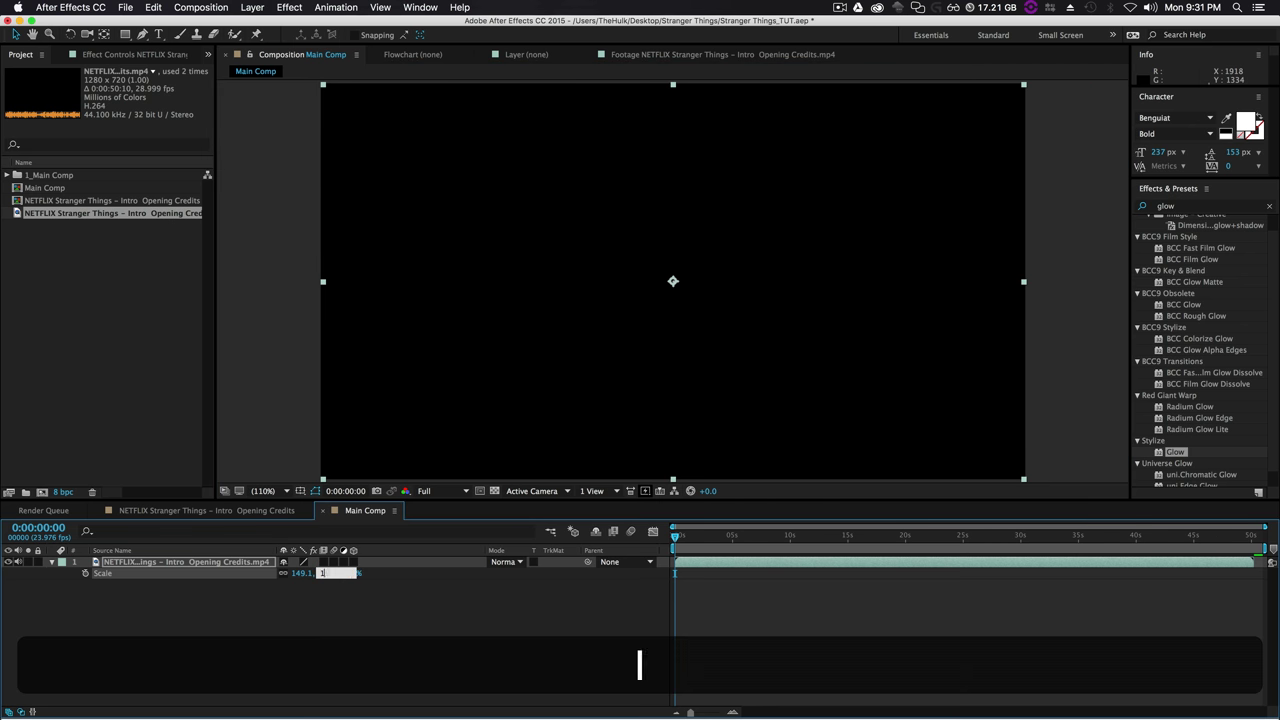
{"action": "type", "text": "150"}
{"action": "key", "text": "Return"}
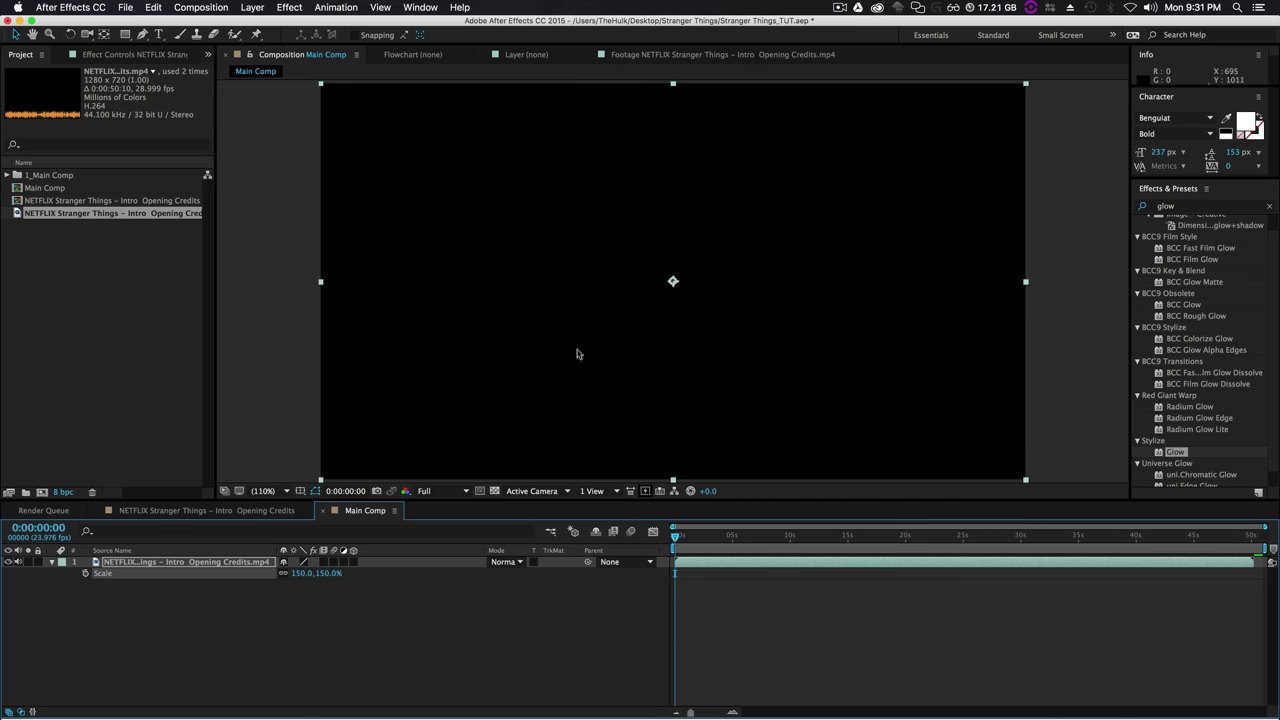
{"action": "left_click_drag", "start_coordinate": [676, 540], "coordinate": [798, 541]}
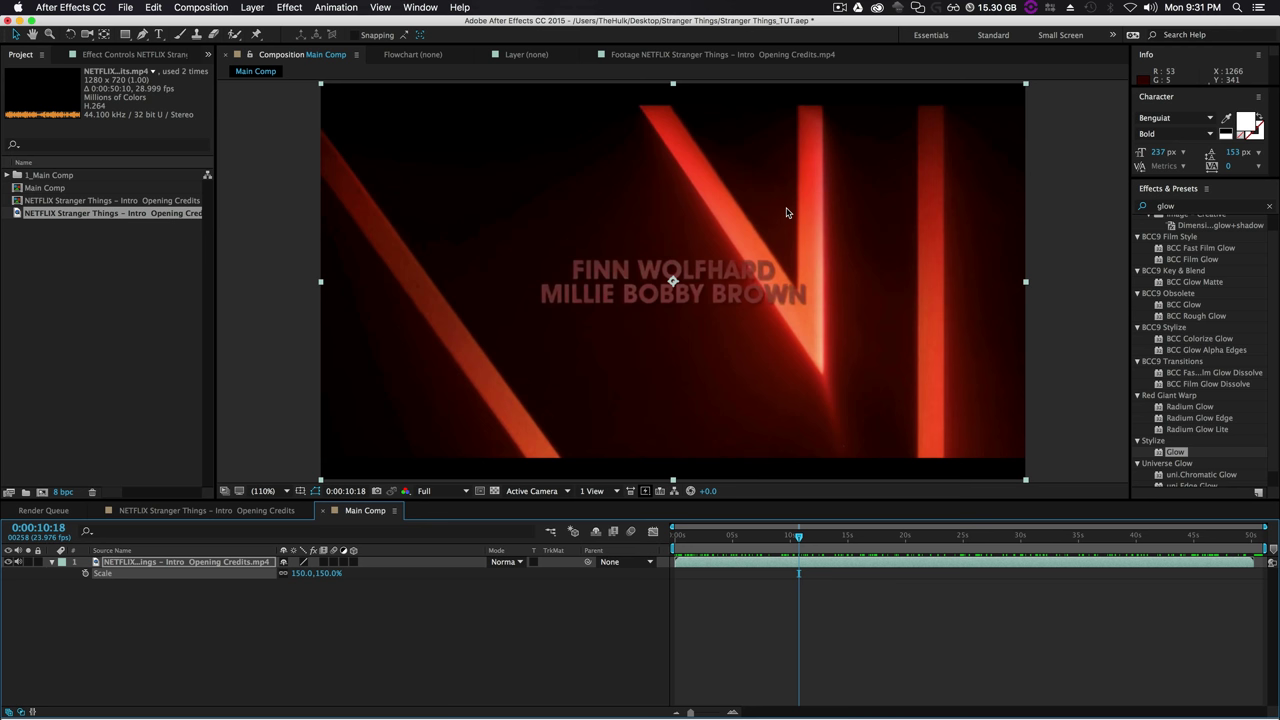
Clear the effects search, move to frame 0:00:08:12, and select the Pen tool.
{"action": "left_click", "coordinate": [1271, 208]}
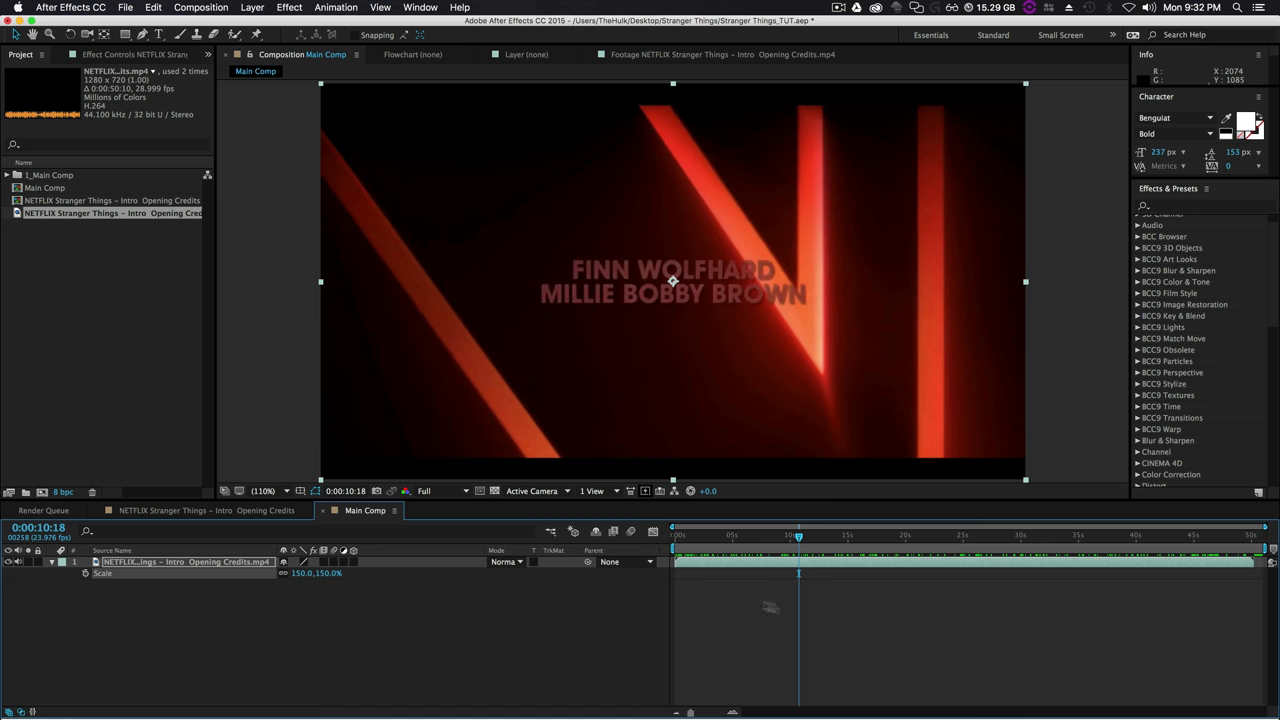
{"action": "mouse_move", "coordinate": [798, 536]}
{"action": "left_mouse_down"}
{"action": "mouse_move", "coordinate": [775, 537]}
{"action": "mouse_move", "coordinate": [772, 568]}
{"action": "left_mouse_up"}
{"action": "left_click", "coordinate": [706, 560]}
{"action": "left_click", "coordinate": [333, 612]}
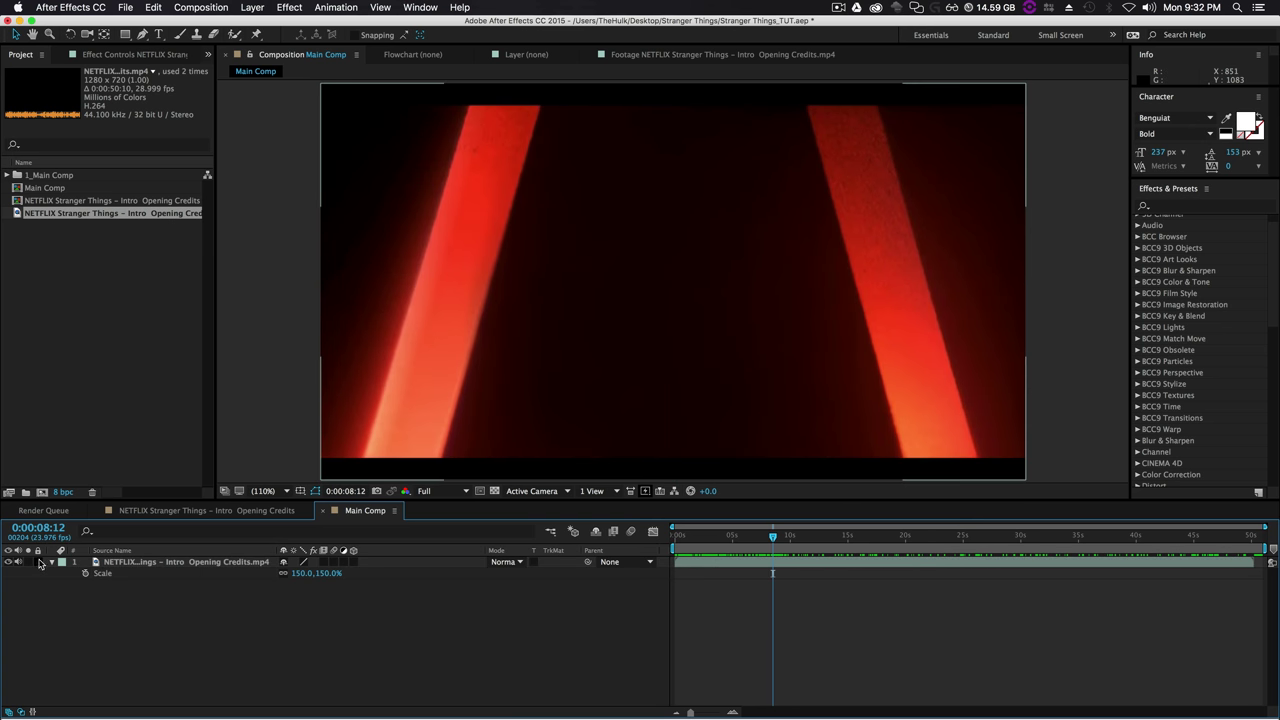
{"action": "scroll", "coordinate": [794, 360], "scroll_direction": "down", "scroll_amount": 1}
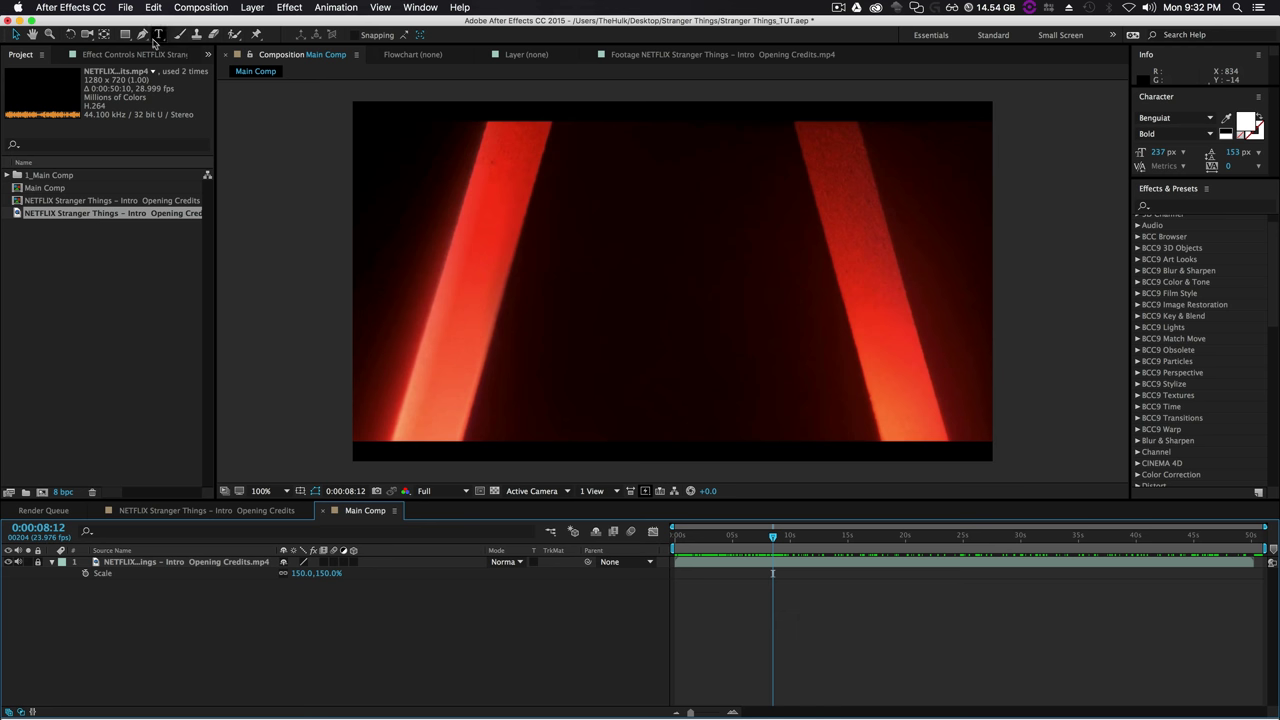
{"action": "left_click", "coordinate": [142, 34]}
Trace a closed four-corner parallelogram over the right red bar.
{"action": "left_click", "coordinate": [787, 90]}
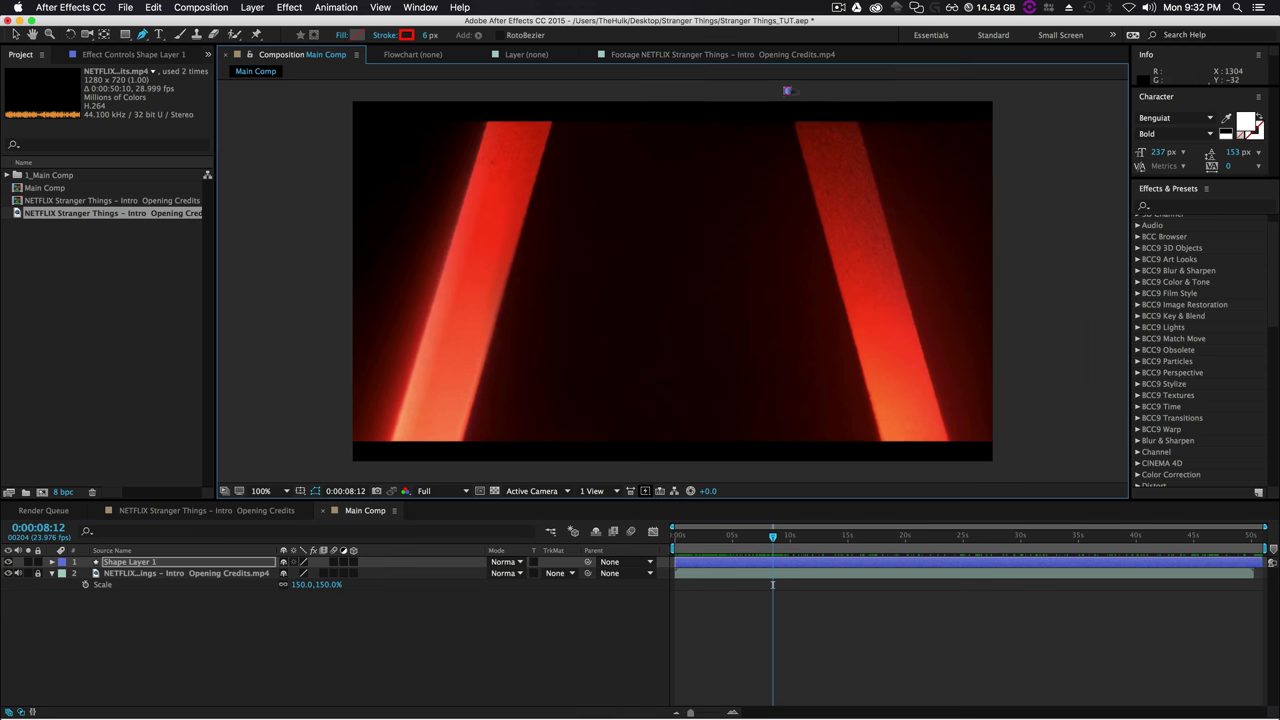
{"action": "left_click", "coordinate": [850, 90]}
{"action": "left_click", "coordinate": [953, 470]}
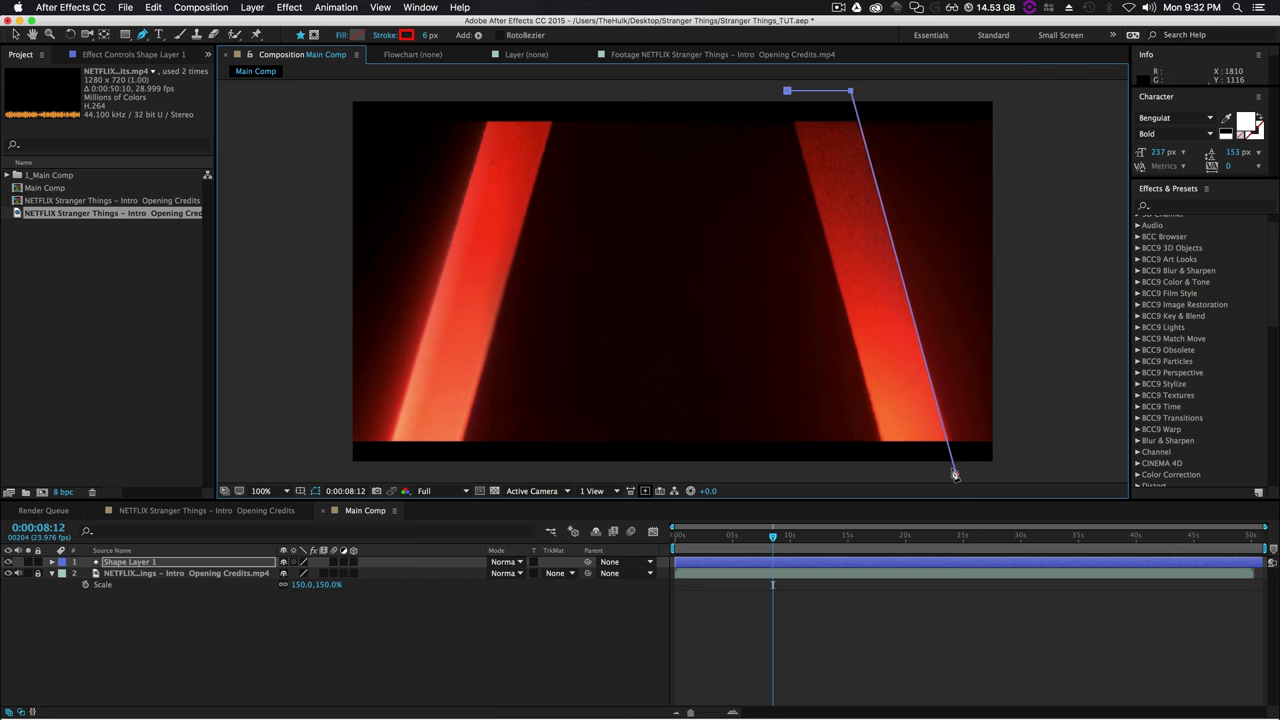
{"action": "key", "text": "super"}
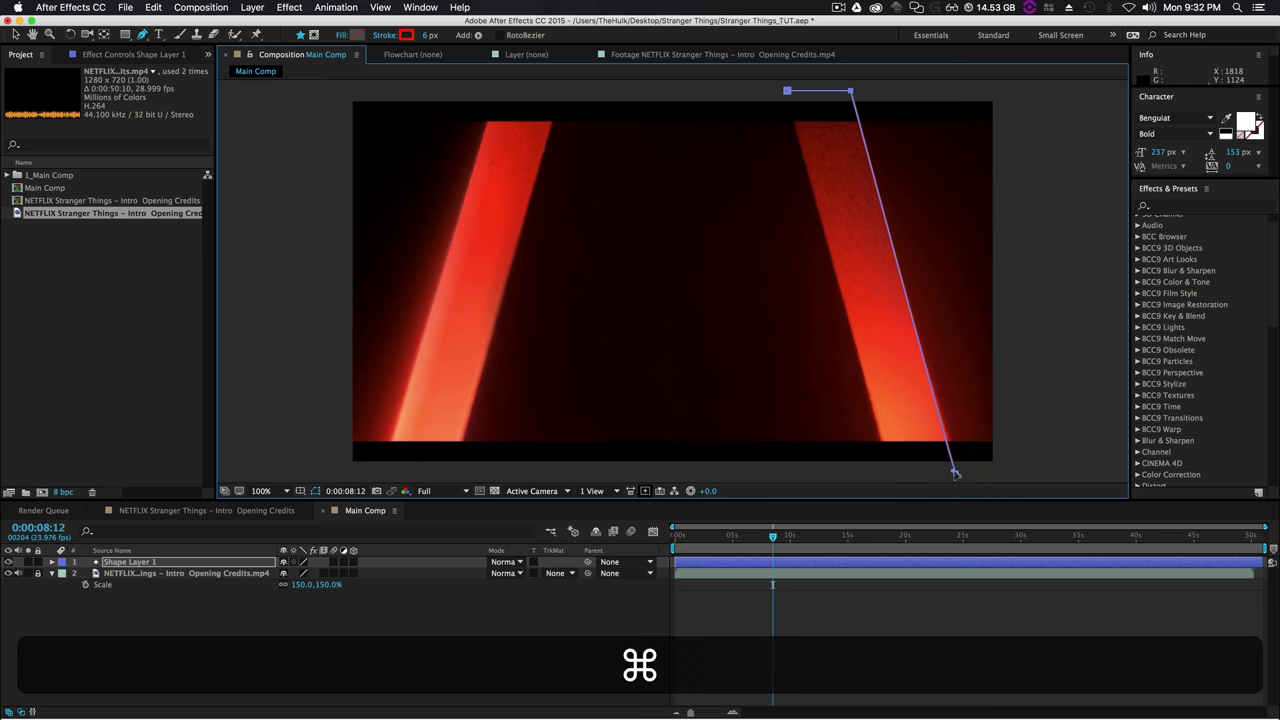
{"action": "left_click", "coordinate": [889, 475]}
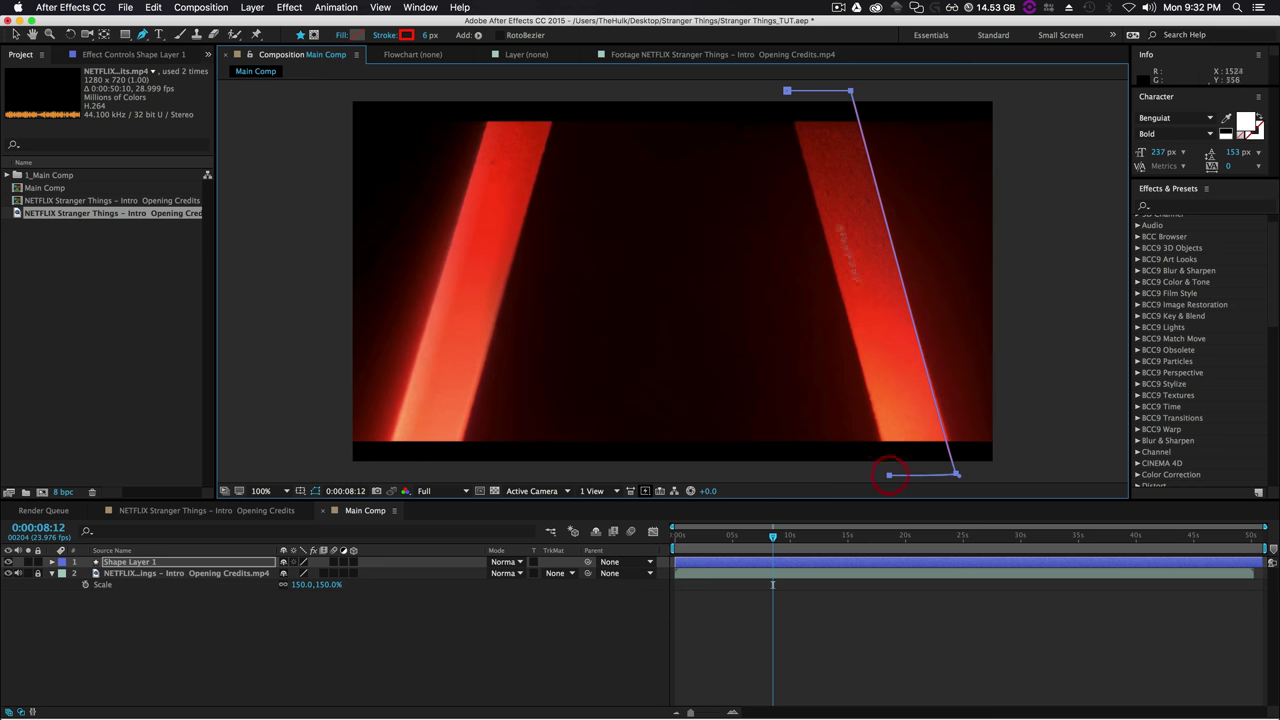
{"action": "left_click", "coordinate": [786, 90]}
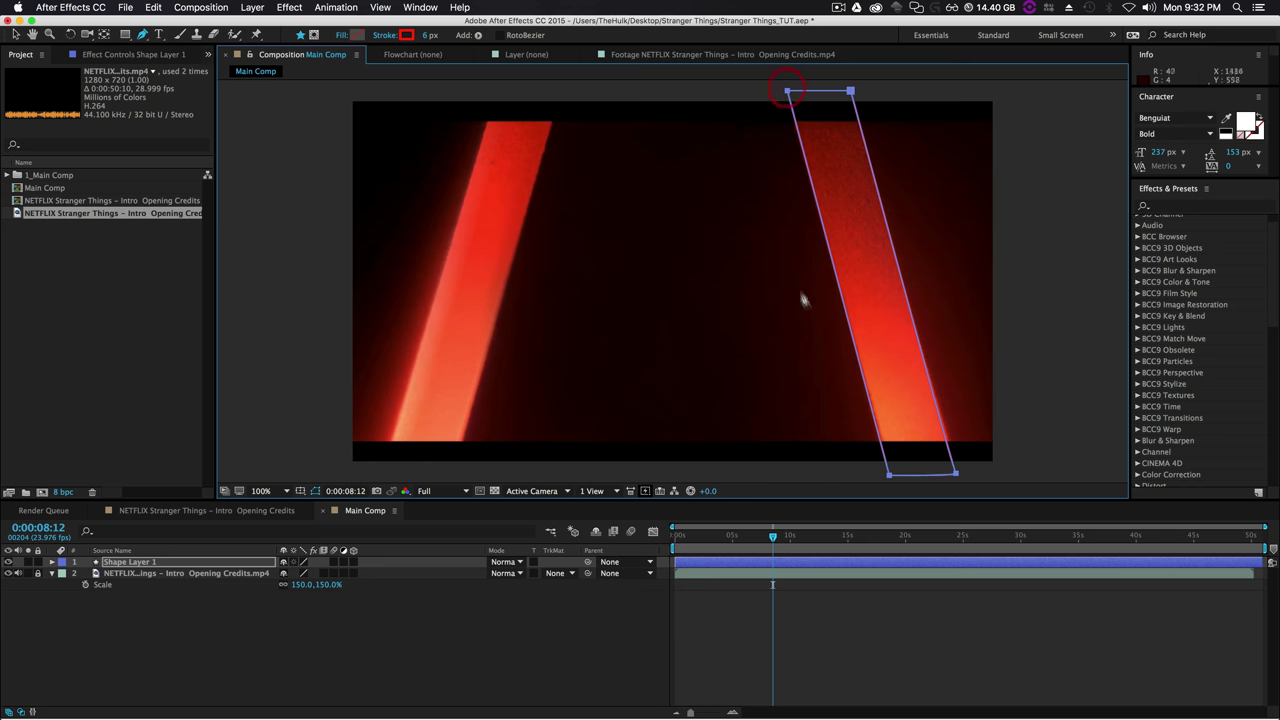
{"action": "left_click", "coordinate": [234, 647]}
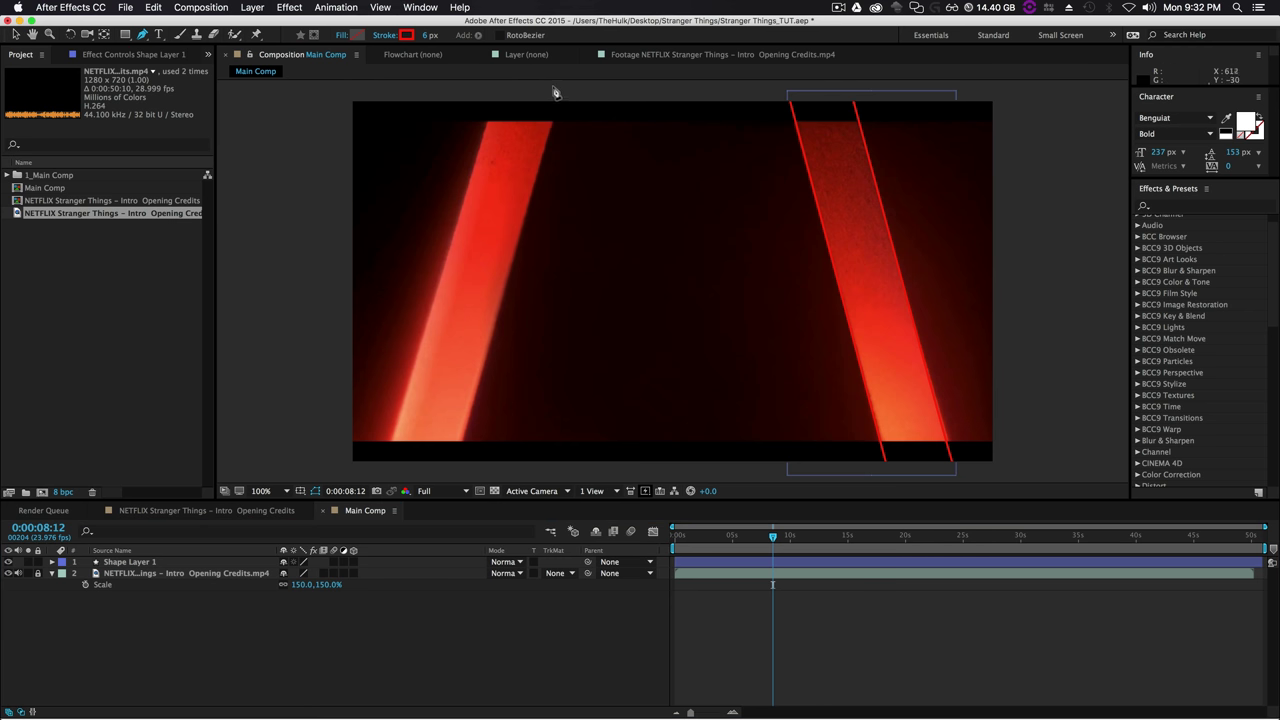
Trace a second closed parallelogram over the left red bar.
{"action": "left_click", "coordinate": [559, 93]}
{"action": "left_click", "coordinate": [451, 469]}
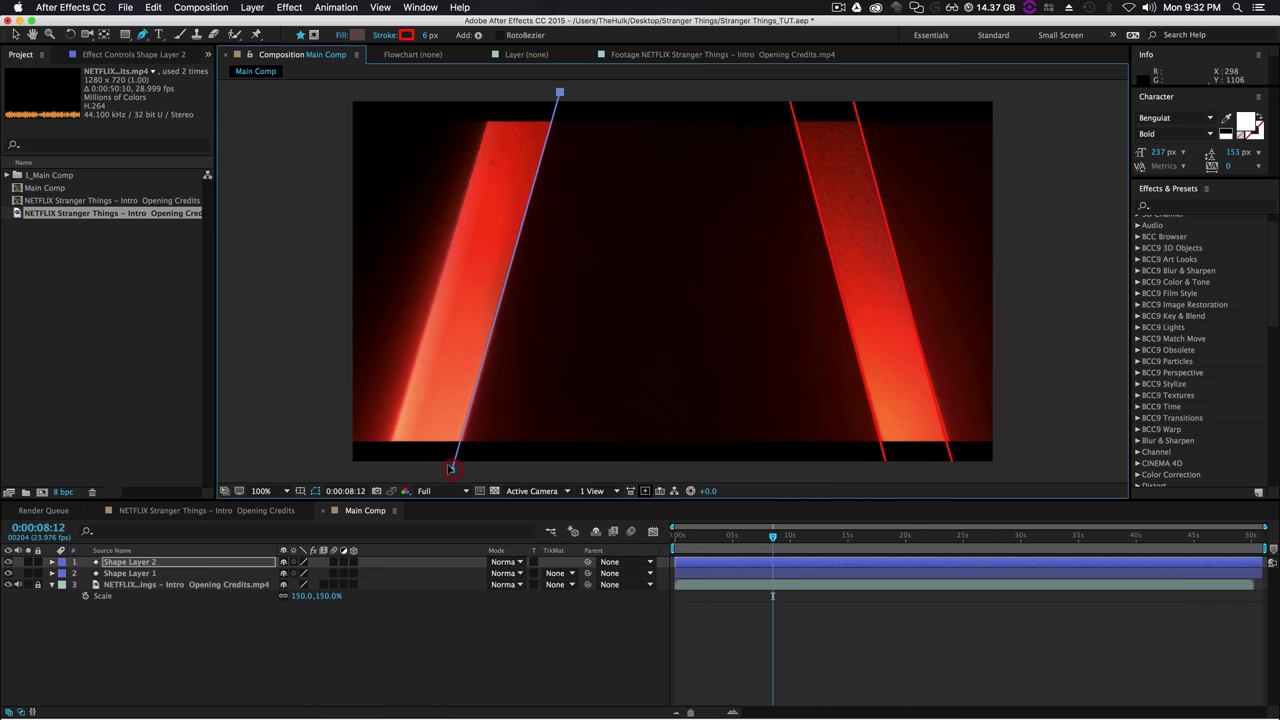
{"action": "left_click", "coordinate": [383, 469]}
{"action": "left_click", "coordinate": [491, 85]}
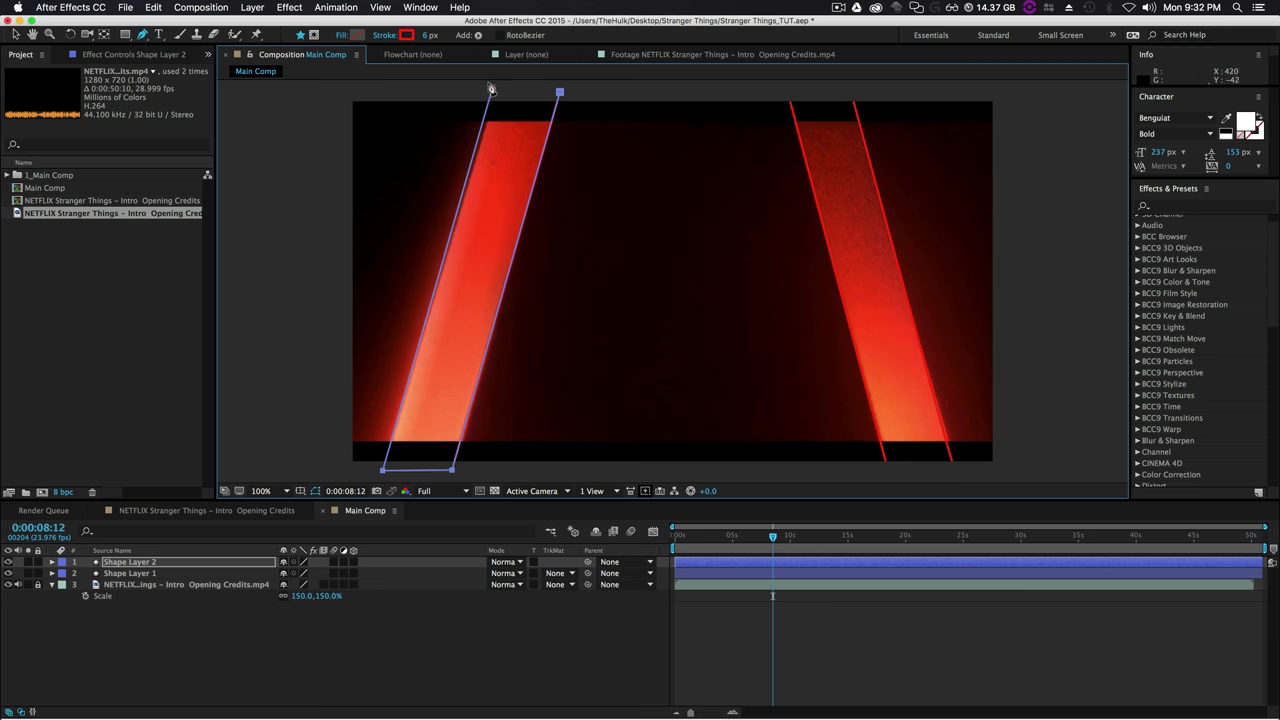
{"action": "left_click_drag", "start_coordinate": [491, 85], "coordinate": [493, 82]}
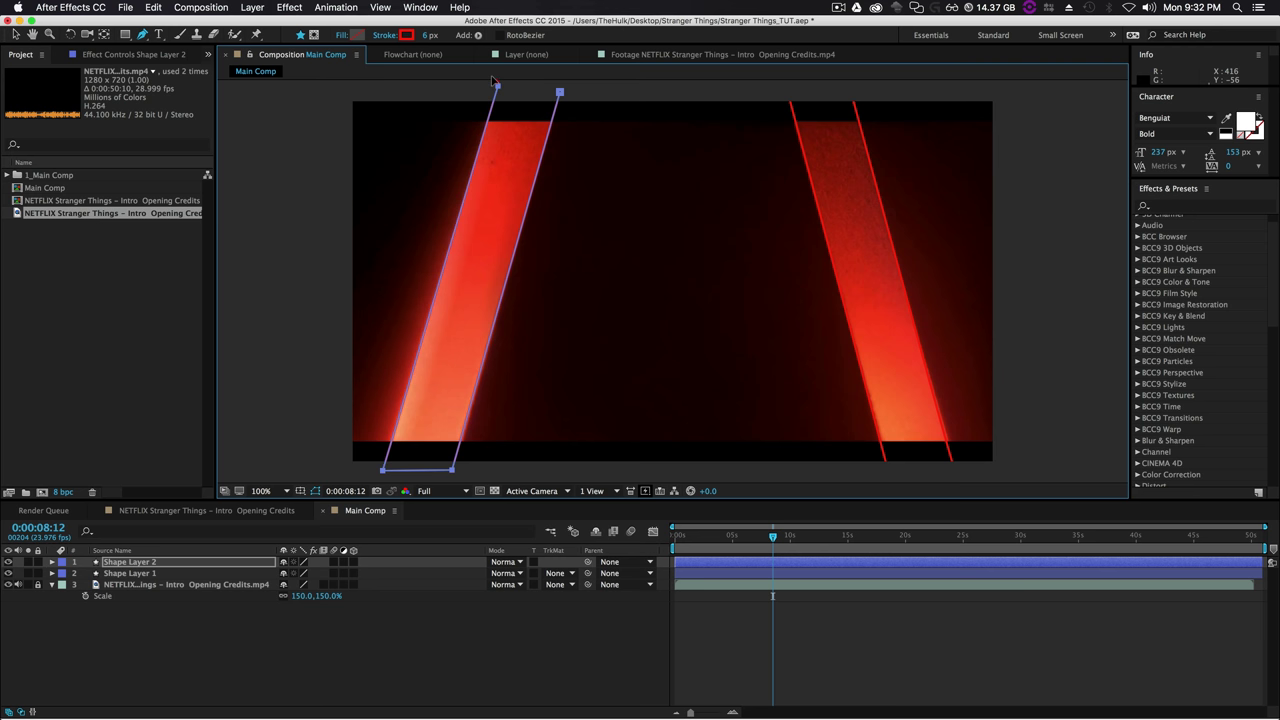
{"action": "left_click", "coordinate": [559, 92]}
{"action": "left_click", "coordinate": [341, 36]}
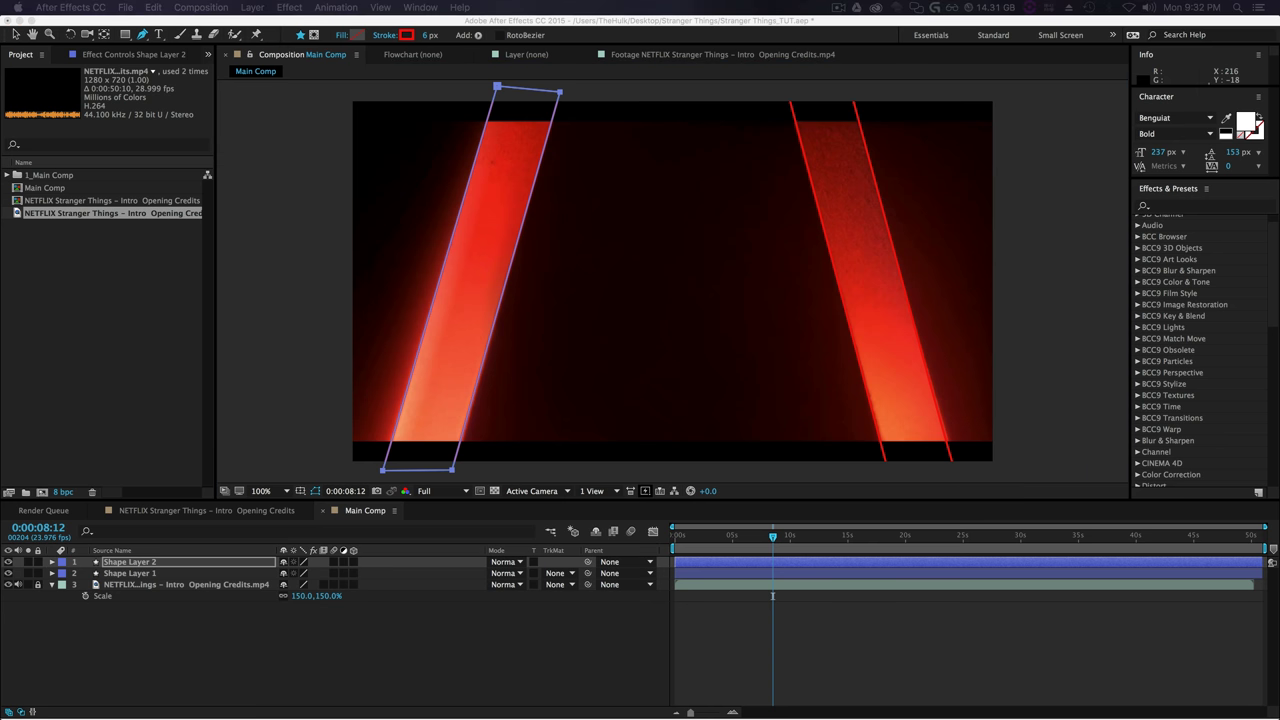
Give both bar shapes a solid white fill.
{"action": "left_click", "coordinate": [363, 105]}
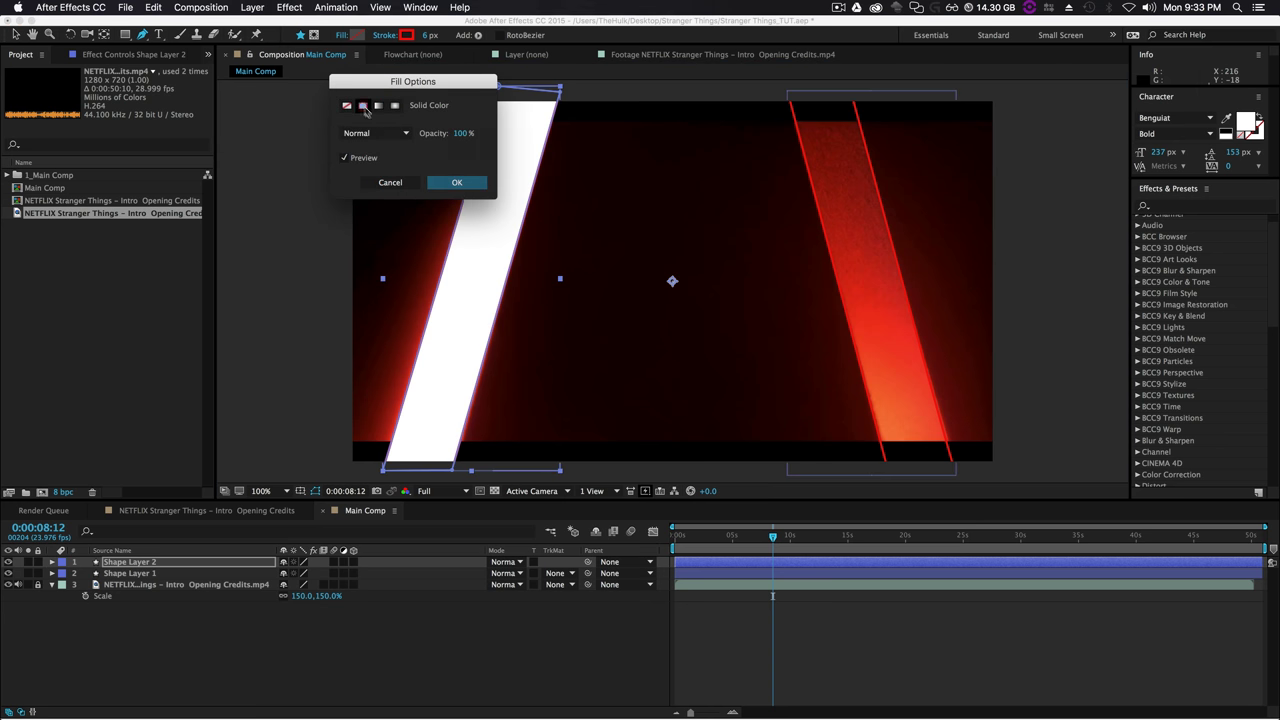
{"action": "left_click", "coordinate": [456, 182]}
{"action": "left_click", "coordinate": [170, 576]}
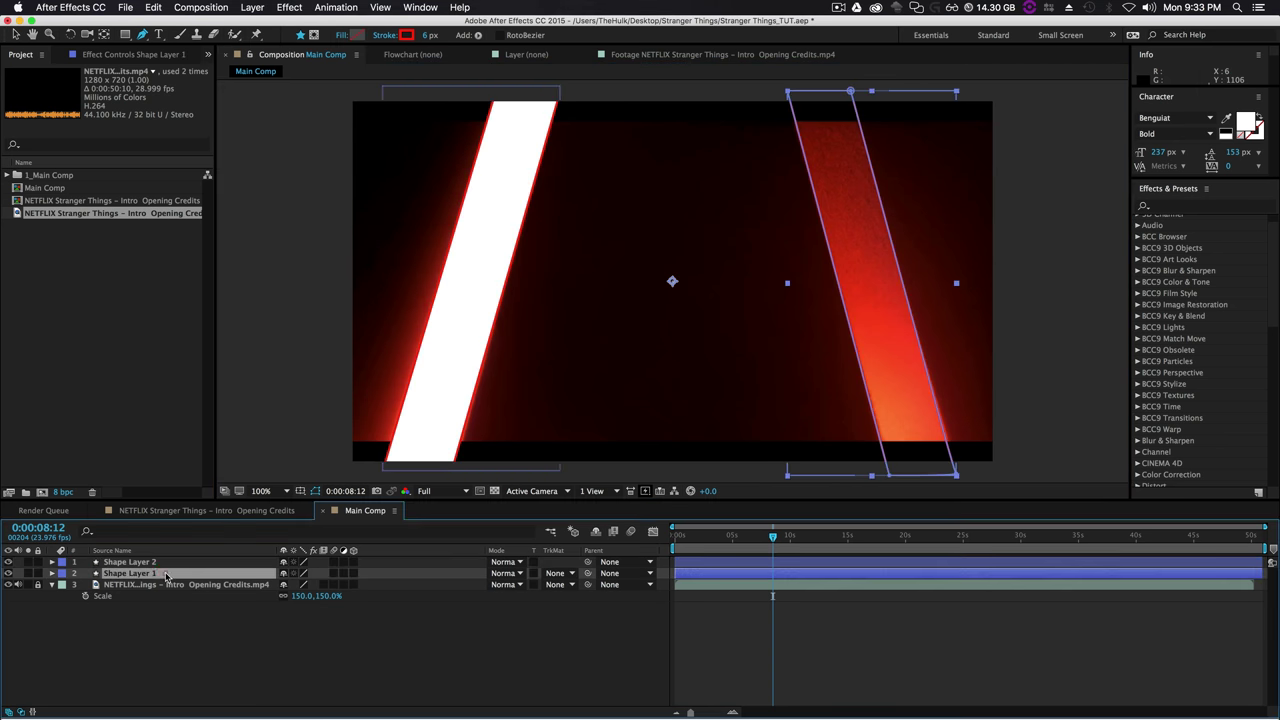
{"action": "left_click", "coordinate": [357, 36]}
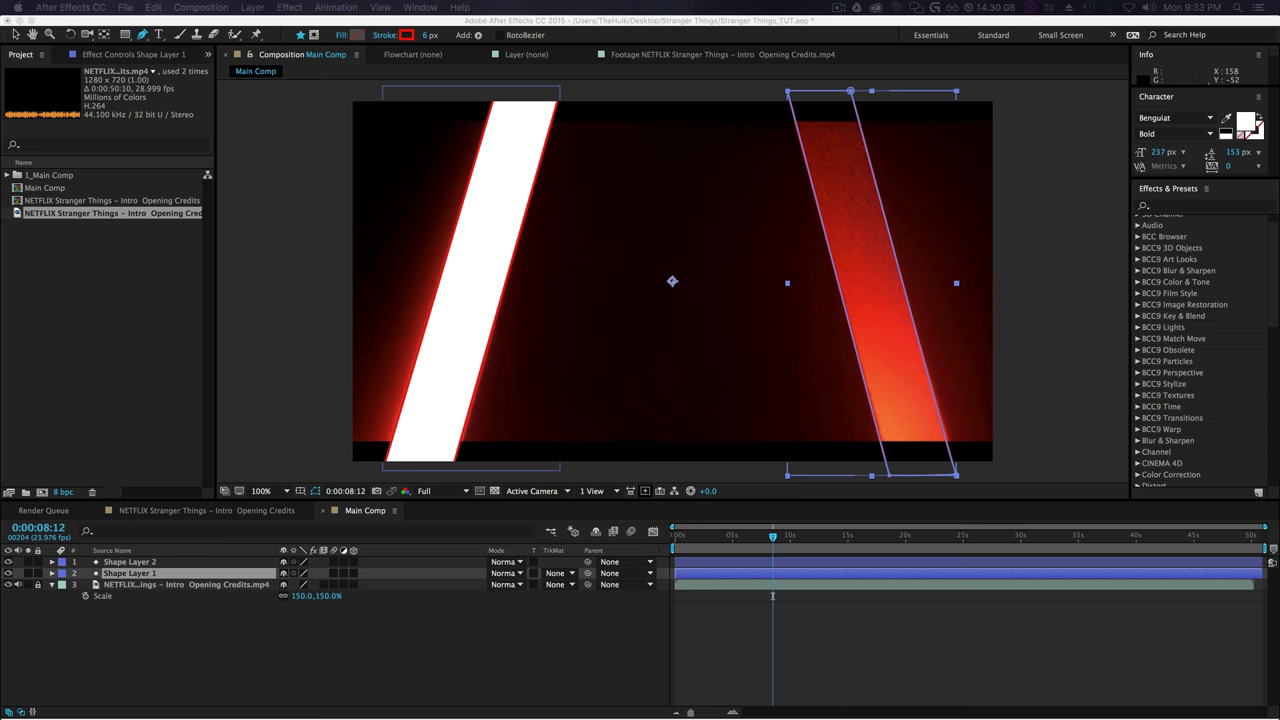
{"action": "left_click", "coordinate": [385, 154]}
{"action": "left_click", "coordinate": [652, 181]}
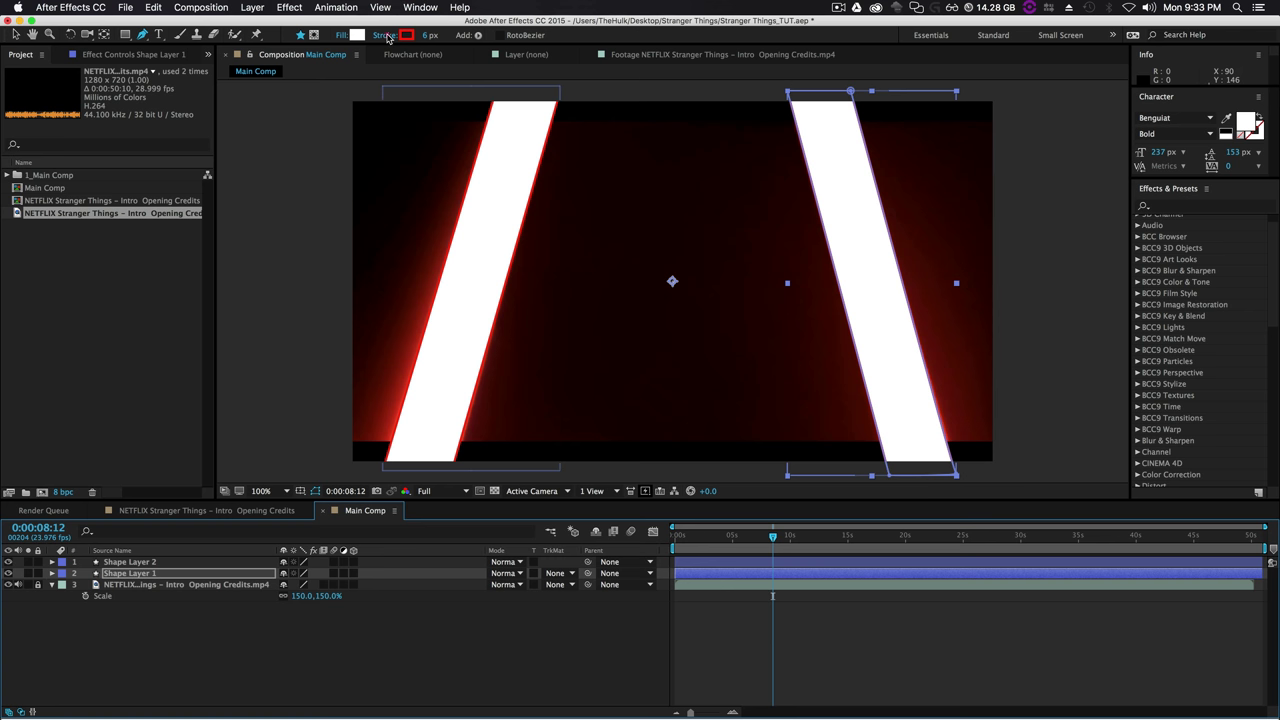
Set the stroke to None on both the right and left bar layers.
{"action": "left_click", "coordinate": [388, 38]}
{"action": "left_click", "coordinate": [347, 106]}
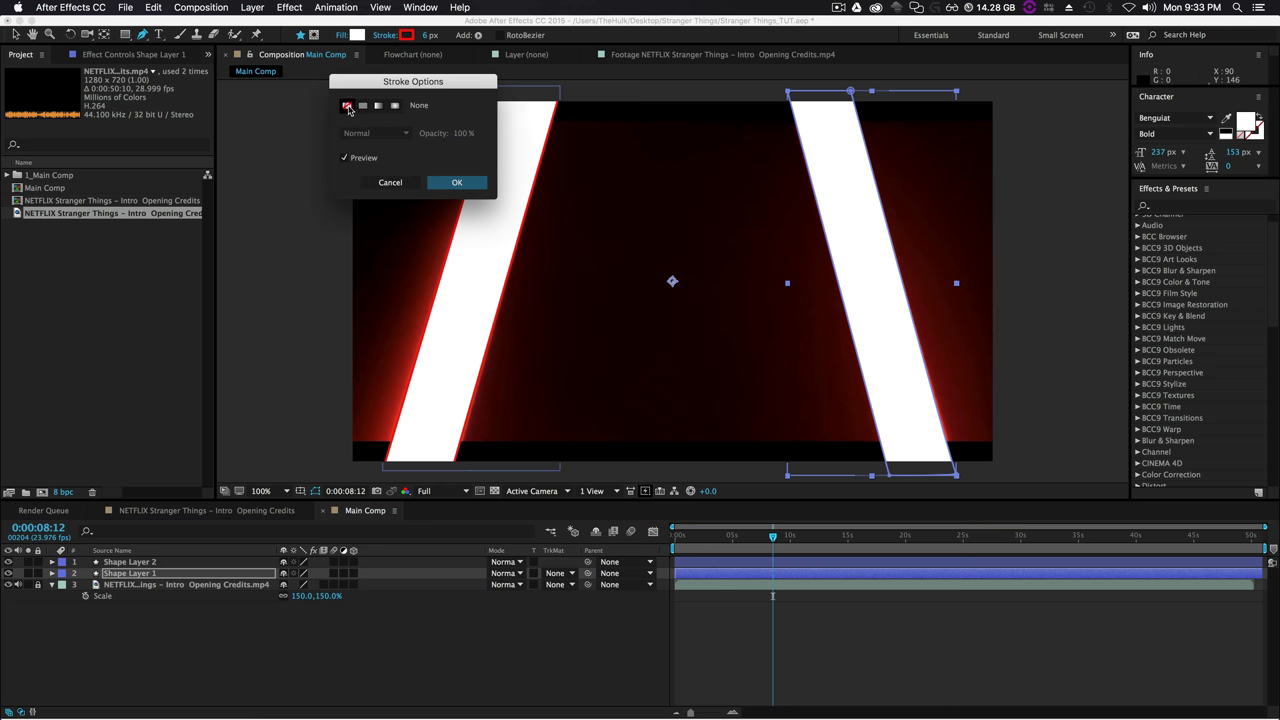
{"action": "left_click", "coordinate": [459, 183]}
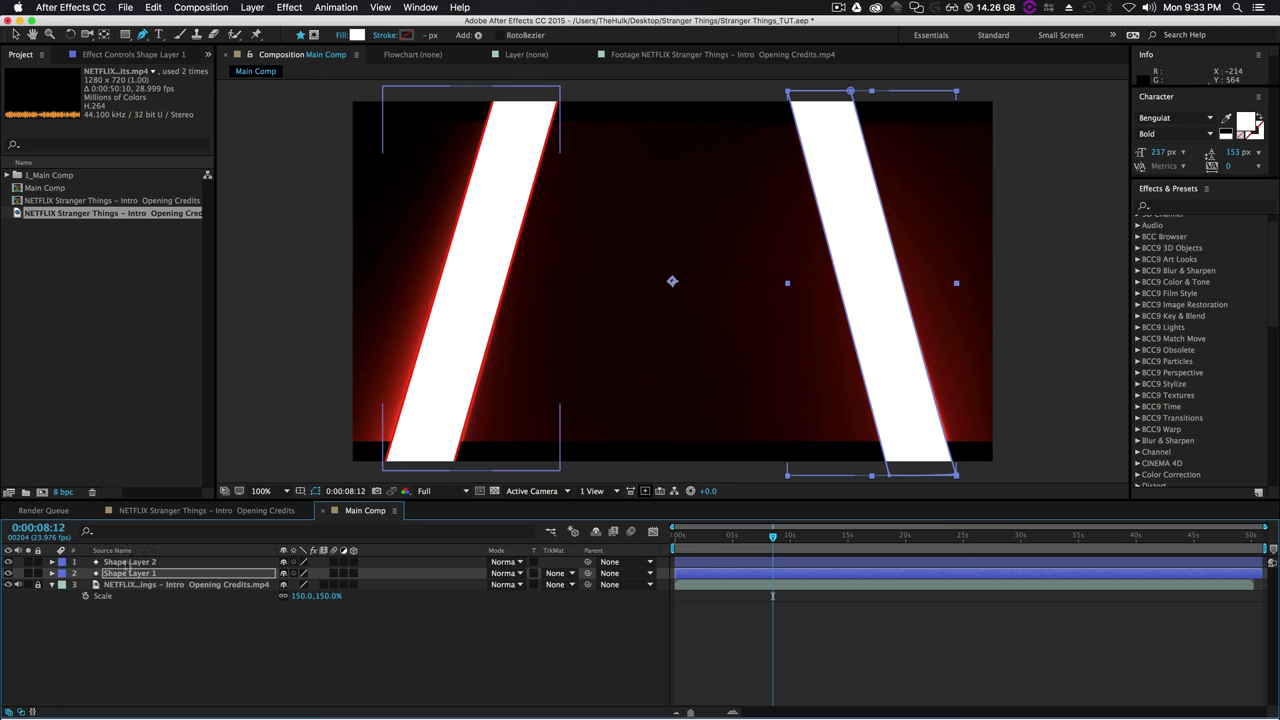
{"action": "left_click", "coordinate": [128, 562]}
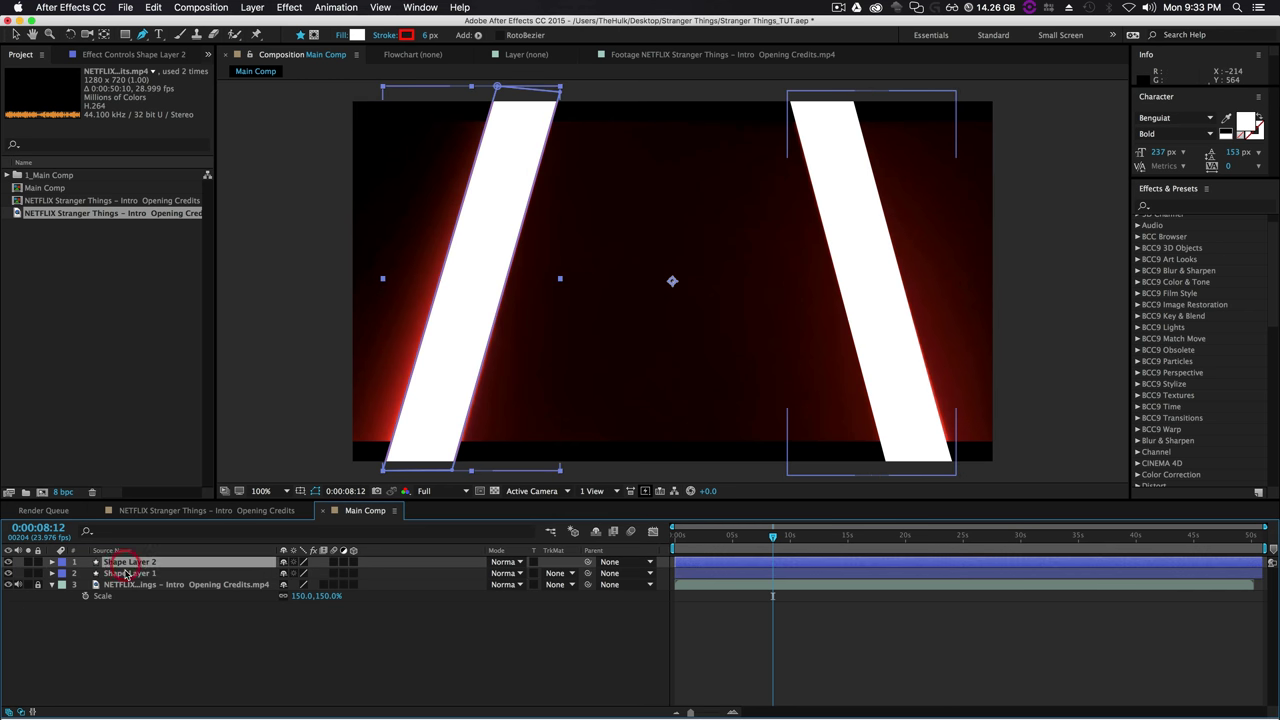
{"action": "left_click", "coordinate": [228, 655]}
{"action": "left_click", "coordinate": [125, 573]}
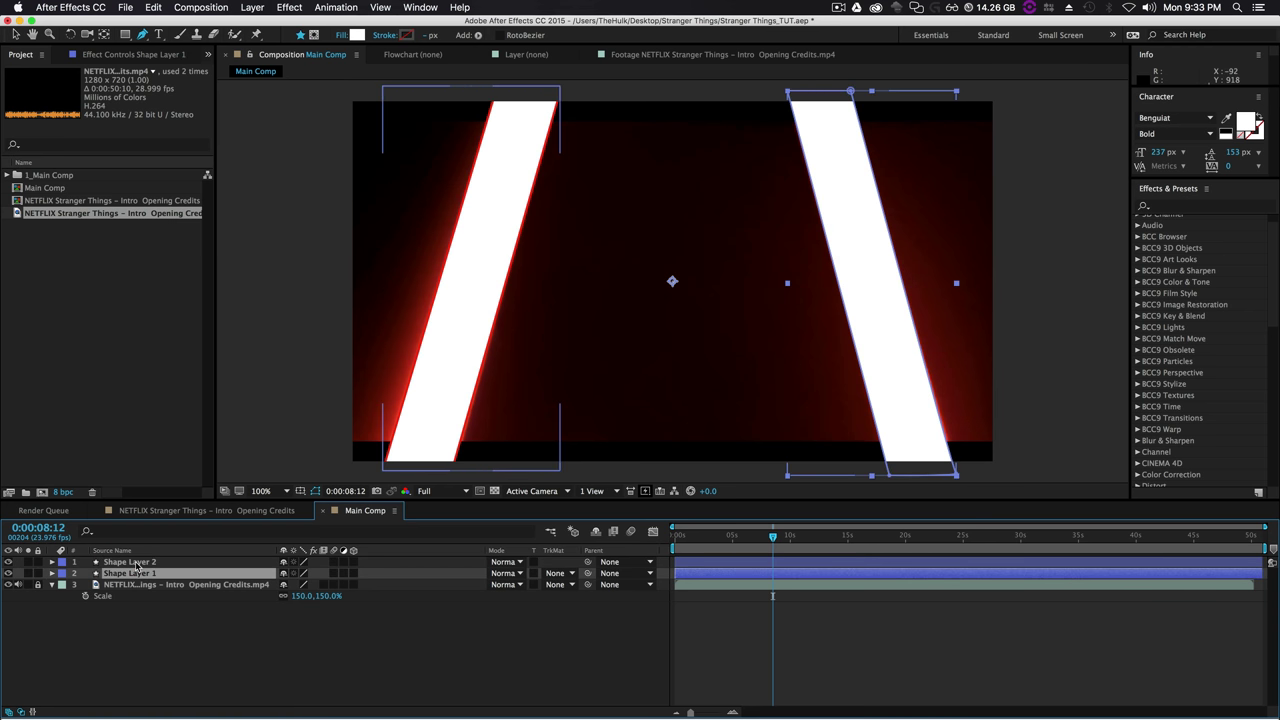
{"action": "left_click", "coordinate": [138, 561]}
{"action": "left_click", "coordinate": [393, 34]}
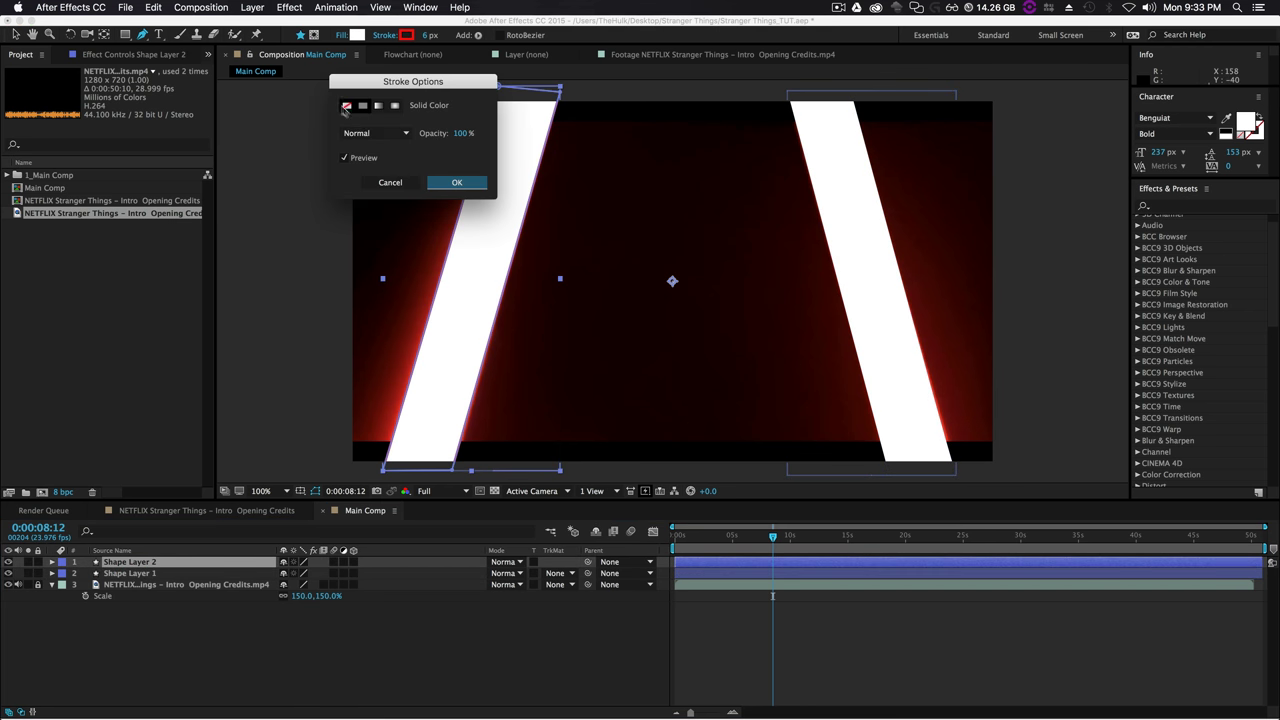
{"action": "left_click", "coordinate": [346, 105]}
{"action": "left_click", "coordinate": [456, 182]}
{"action": "left_click", "coordinate": [405, 700]}
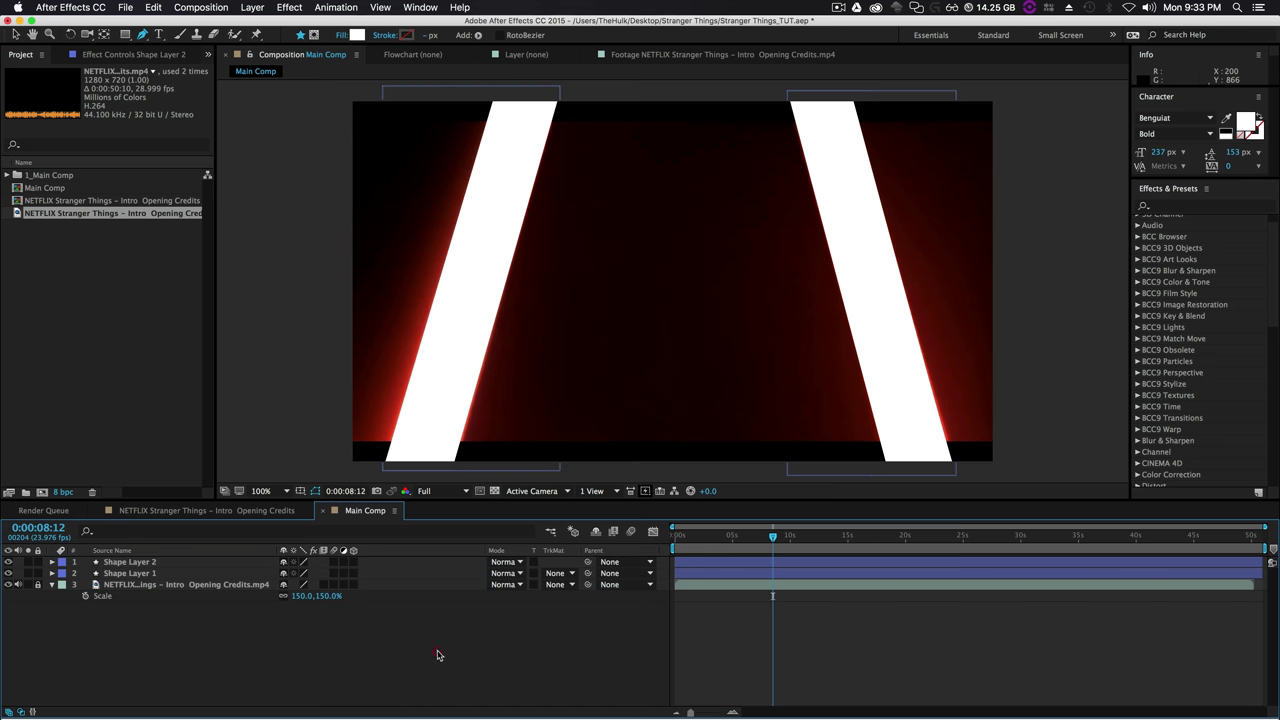
{"action": "left_click_drag", "start_coordinate": [773, 541], "coordinate": [772, 539]}
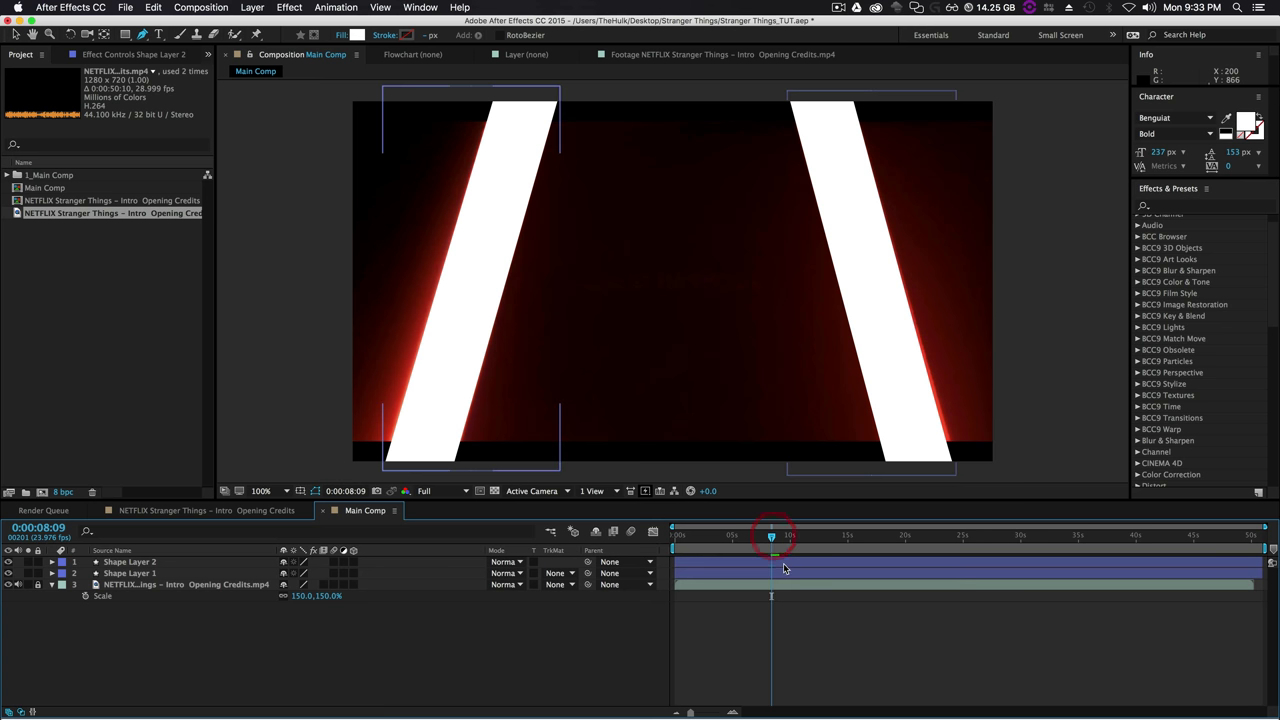
Trim both bar layers to start at 0:00:02:10 and end at 0:00:08:09.
{"action": "left_click", "coordinate": [781, 562]}
{"action": "left_click", "coordinate": [784, 572], "text": "shift"}
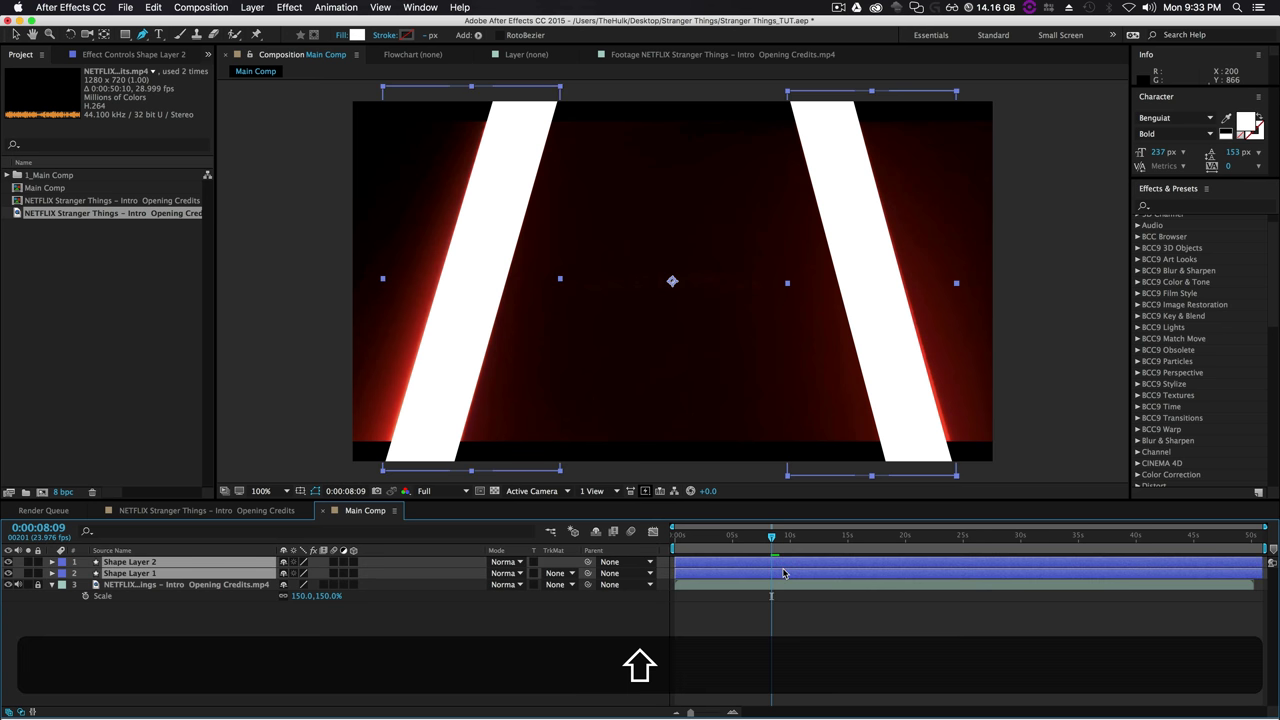
{"action": "key", "text": "alt+bracketright"}
{"action": "mouse_move", "coordinate": [776, 541]}
{"action": "left_mouse_down"}
{"action": "mouse_move", "coordinate": [696, 572]}
{"action": "mouse_move", "coordinate": [707, 570]}
{"action": "left_mouse_up"}
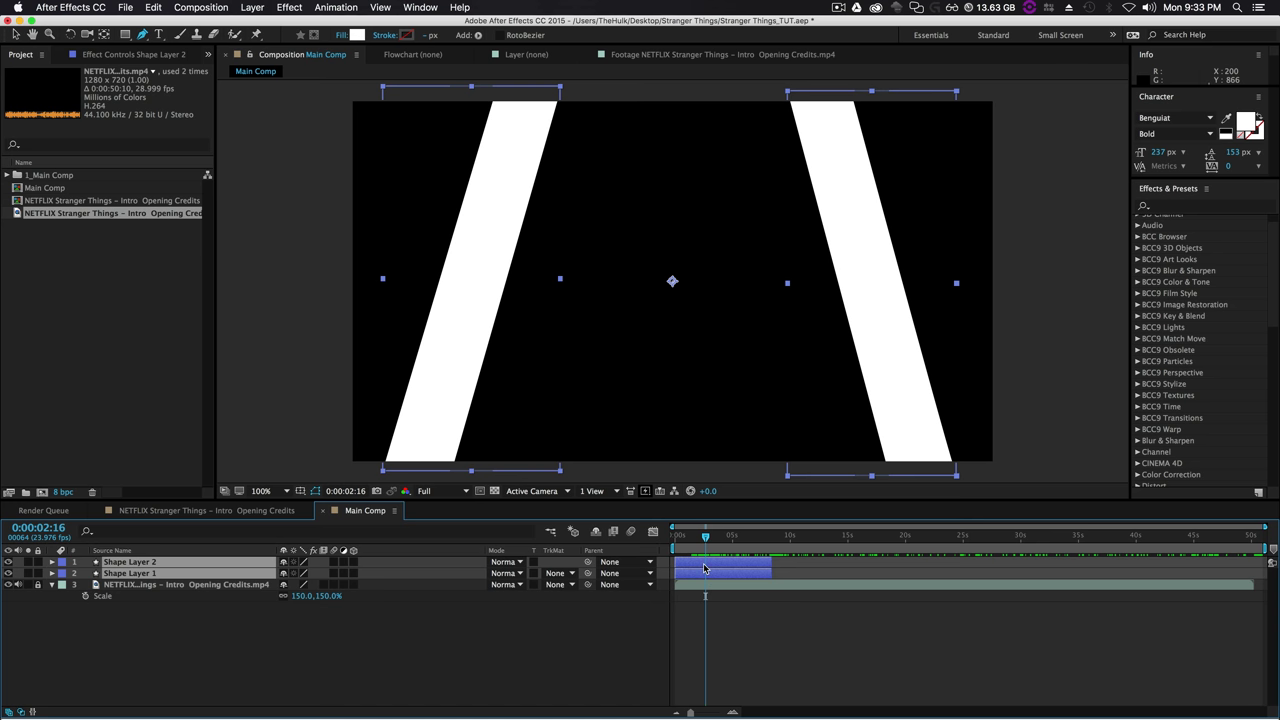
{"action": "key", "text": "alt+bracketright"}
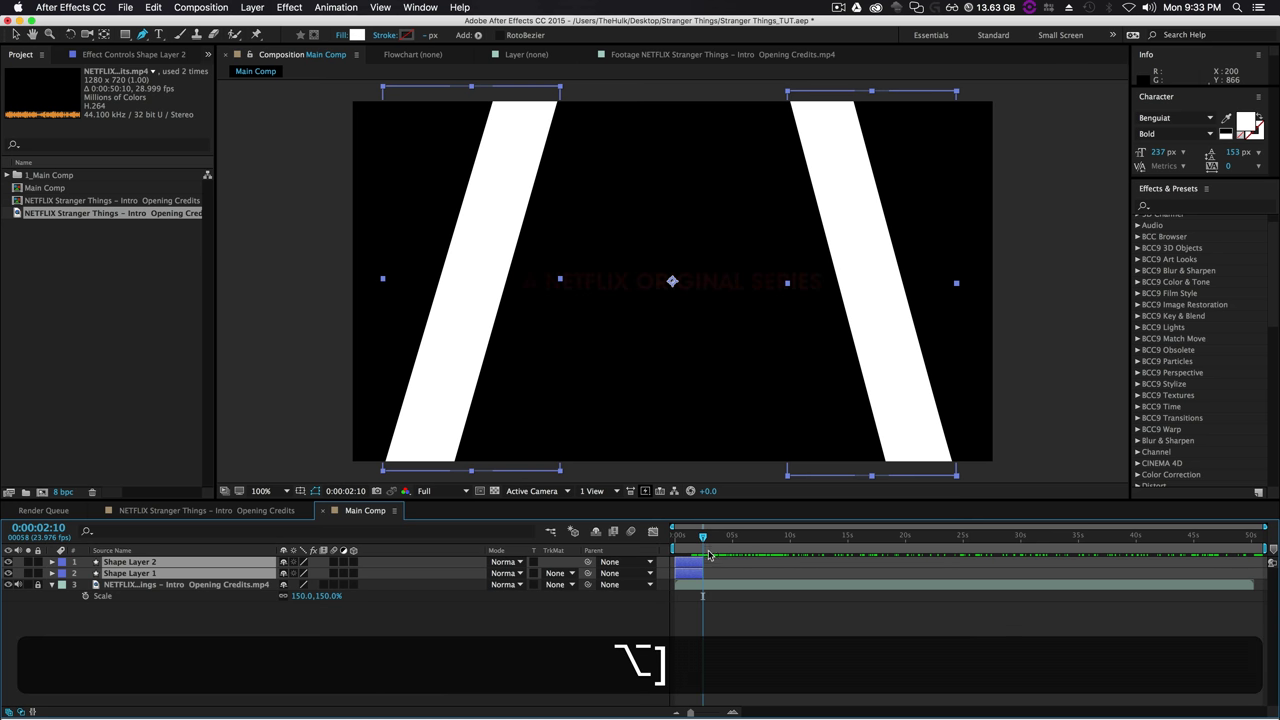
{"action": "key", "text": "super+z"}
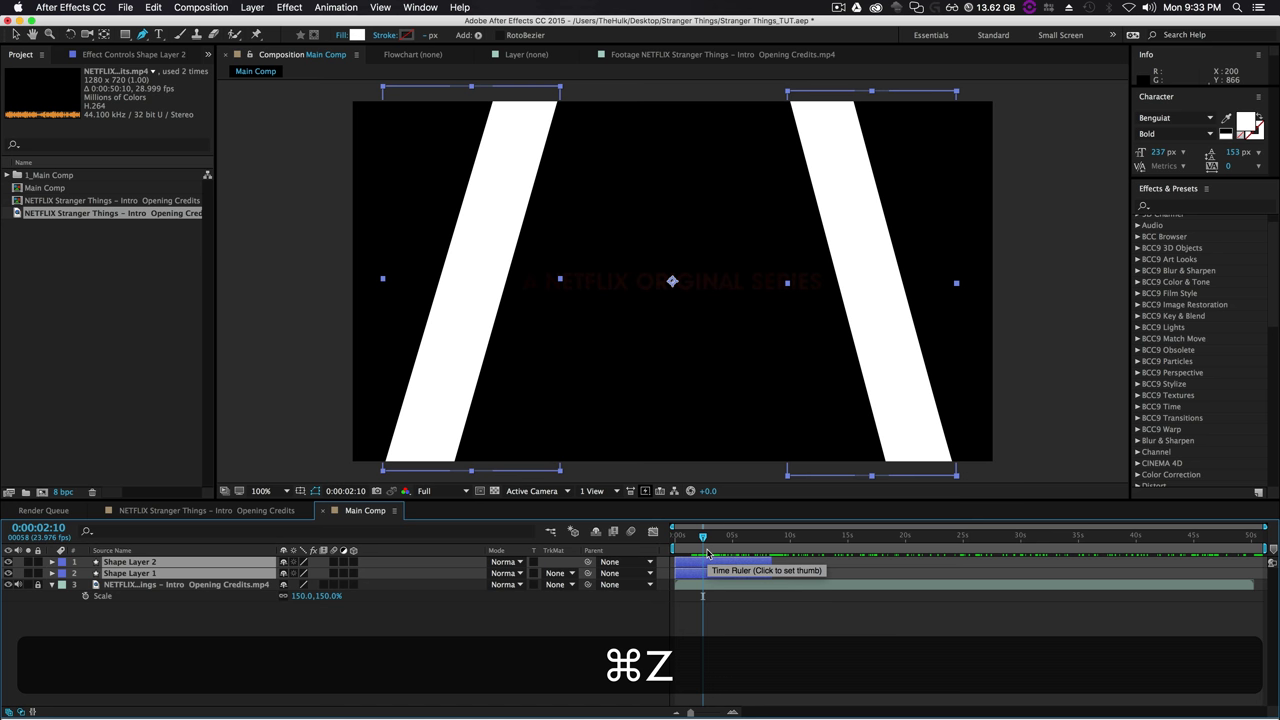
{"action": "key", "text": "alt+bracketleft"}
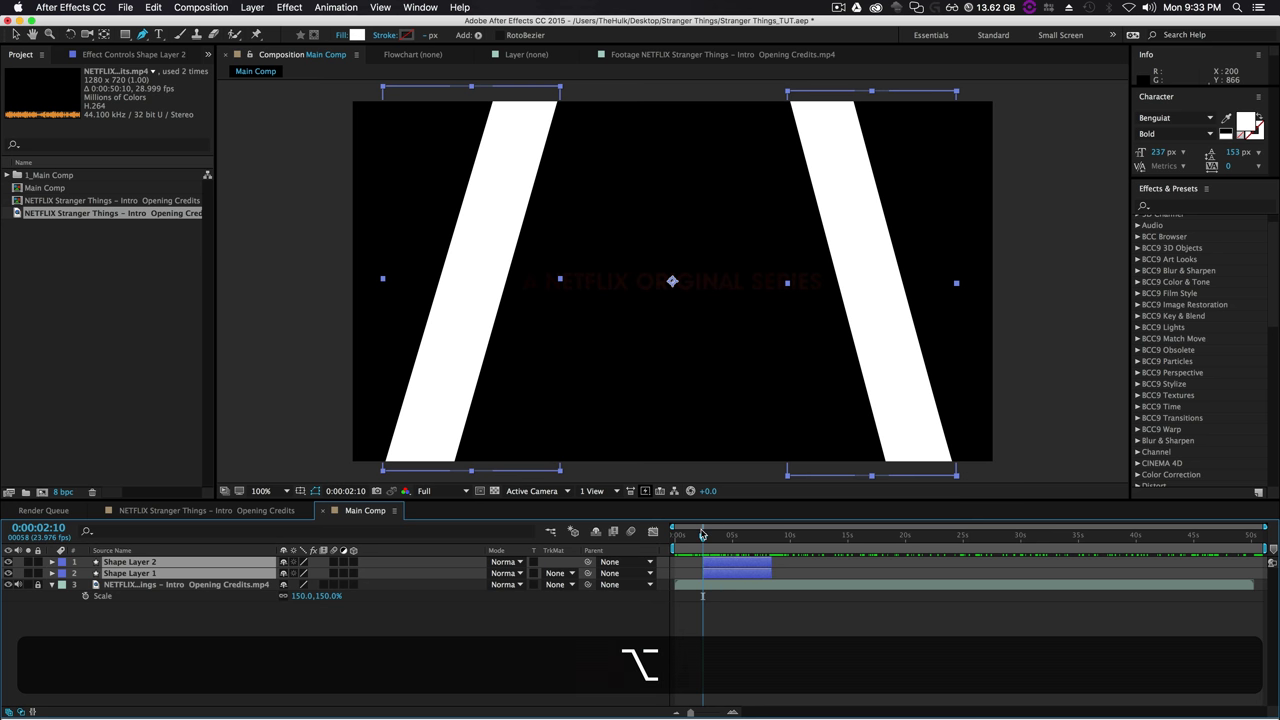
{"action": "left_click_drag", "start_coordinate": [703, 537], "coordinate": [746, 547]}
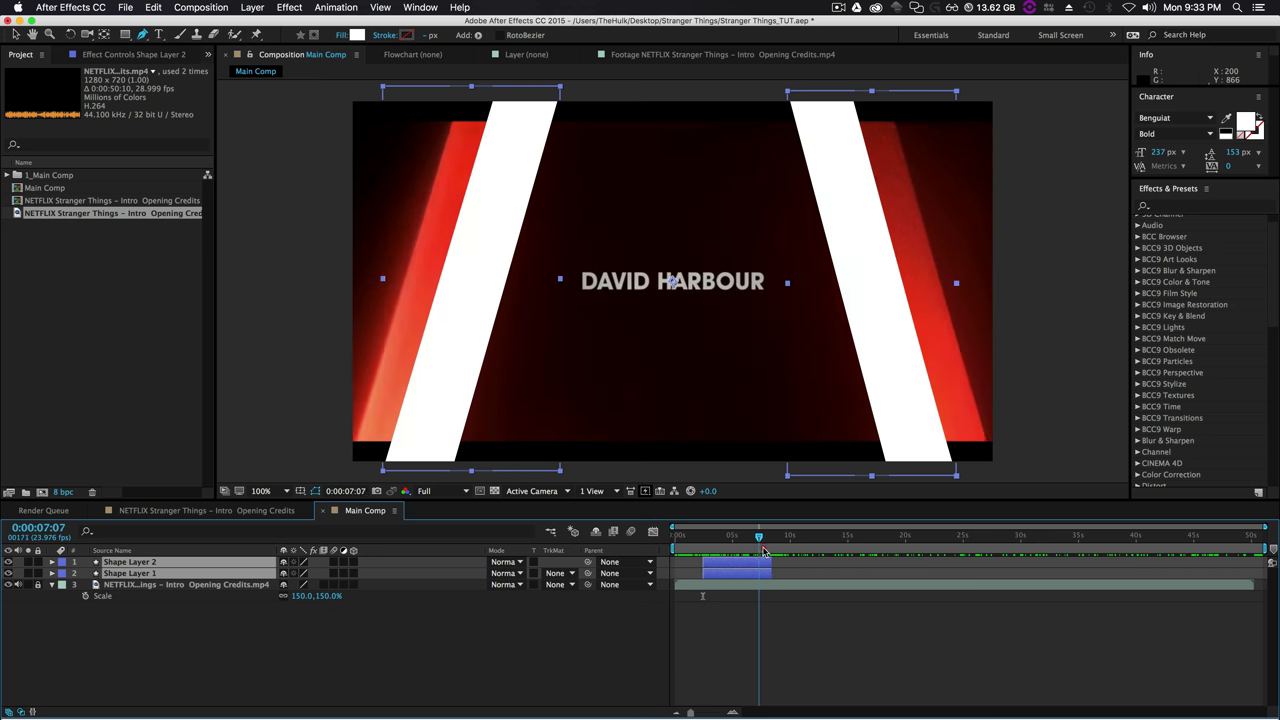
{"action": "mouse_move", "coordinate": [746, 547]}
{"action": "left_mouse_down"}
{"action": "mouse_move", "coordinate": [771, 550]}
{"action": "mouse_move", "coordinate": [736, 540]}
{"action": "left_mouse_up"}
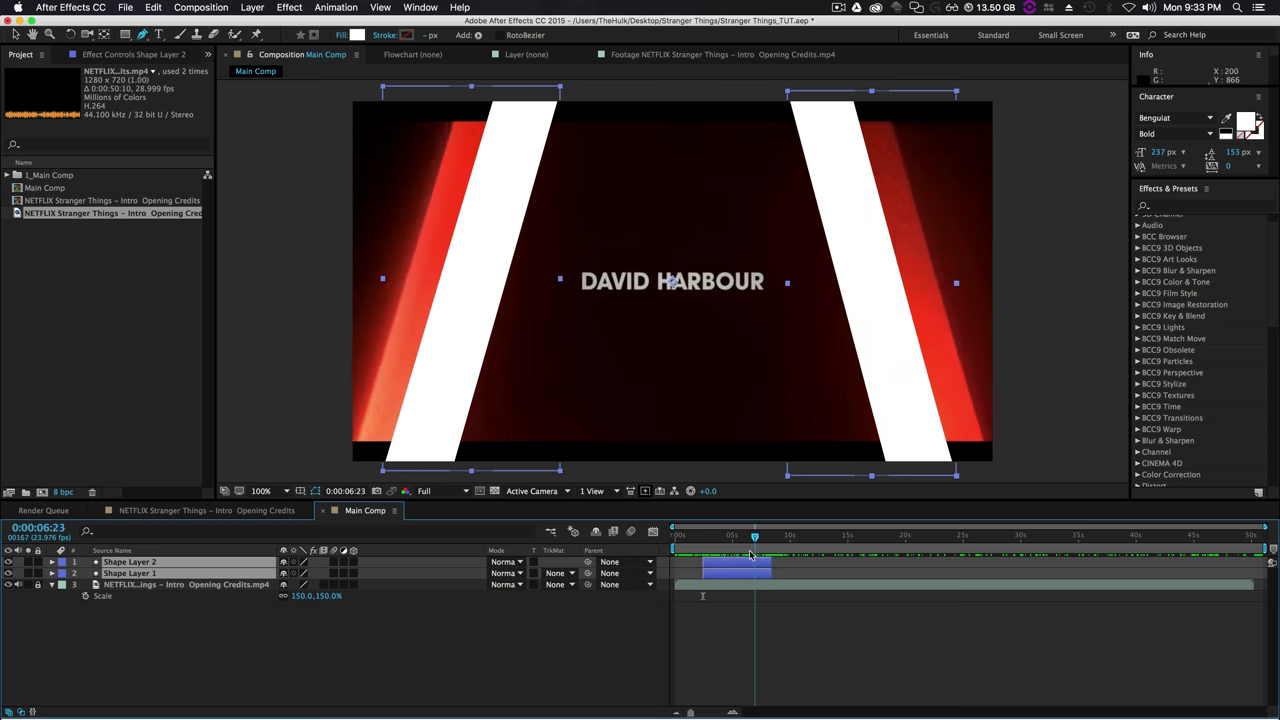
Add a default 50mm Camera 1 layer to Main Comp, dismissing the 2D-layer warning.
{"action": "right_click", "coordinate": [381, 588]}
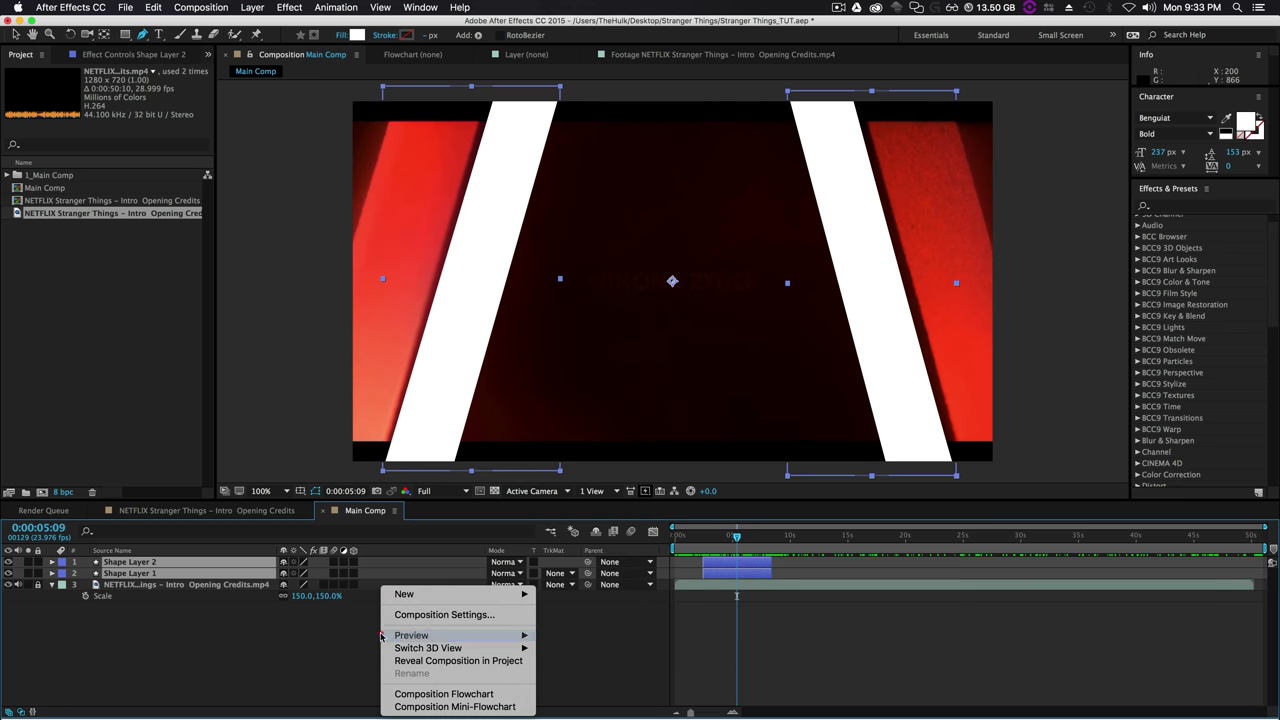
{"action": "mouse_move", "coordinate": [404, 594]}
{"action": "left_click", "coordinate": [614, 645]}
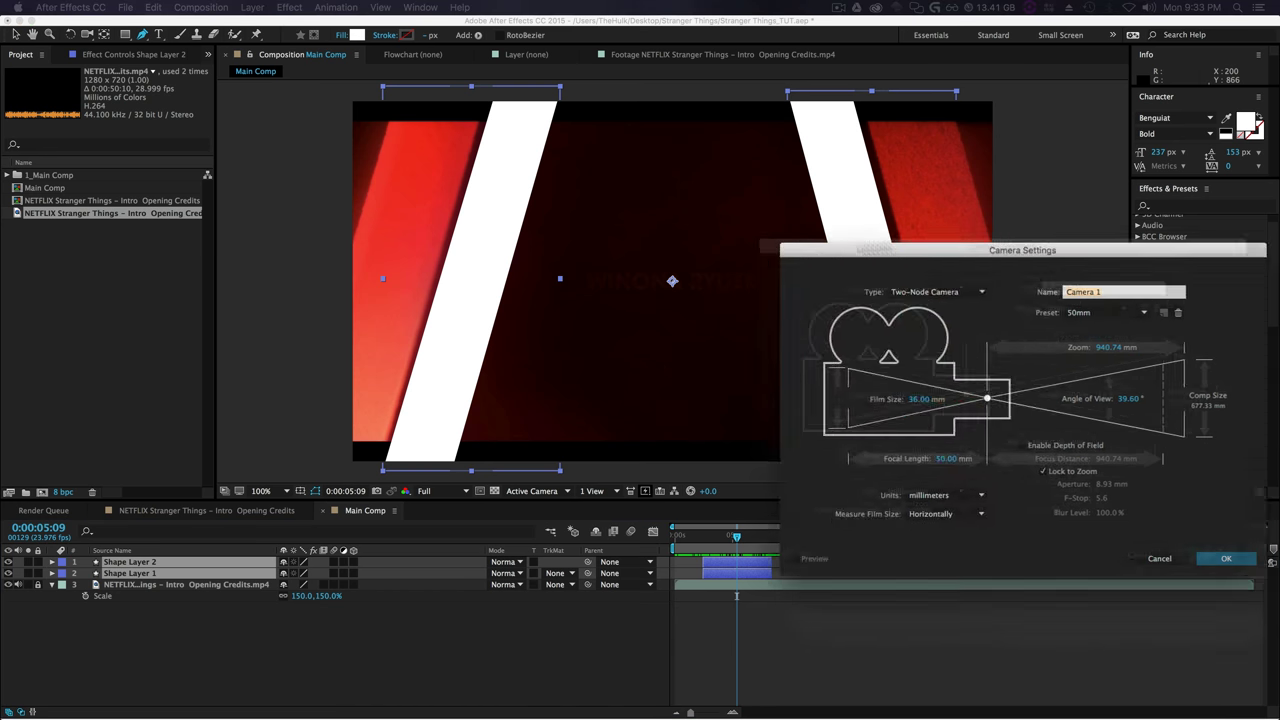
{"action": "left_click", "coordinate": [841, 478]}
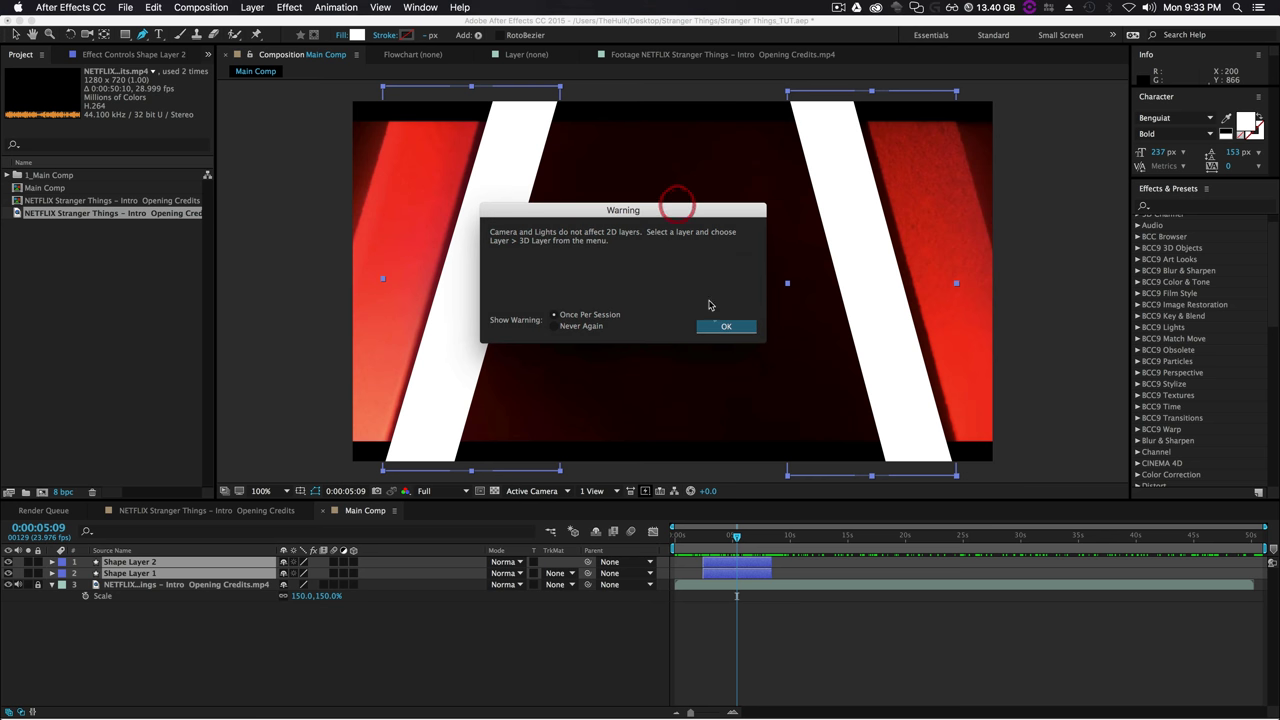
{"action": "left_click", "coordinate": [719, 328]}
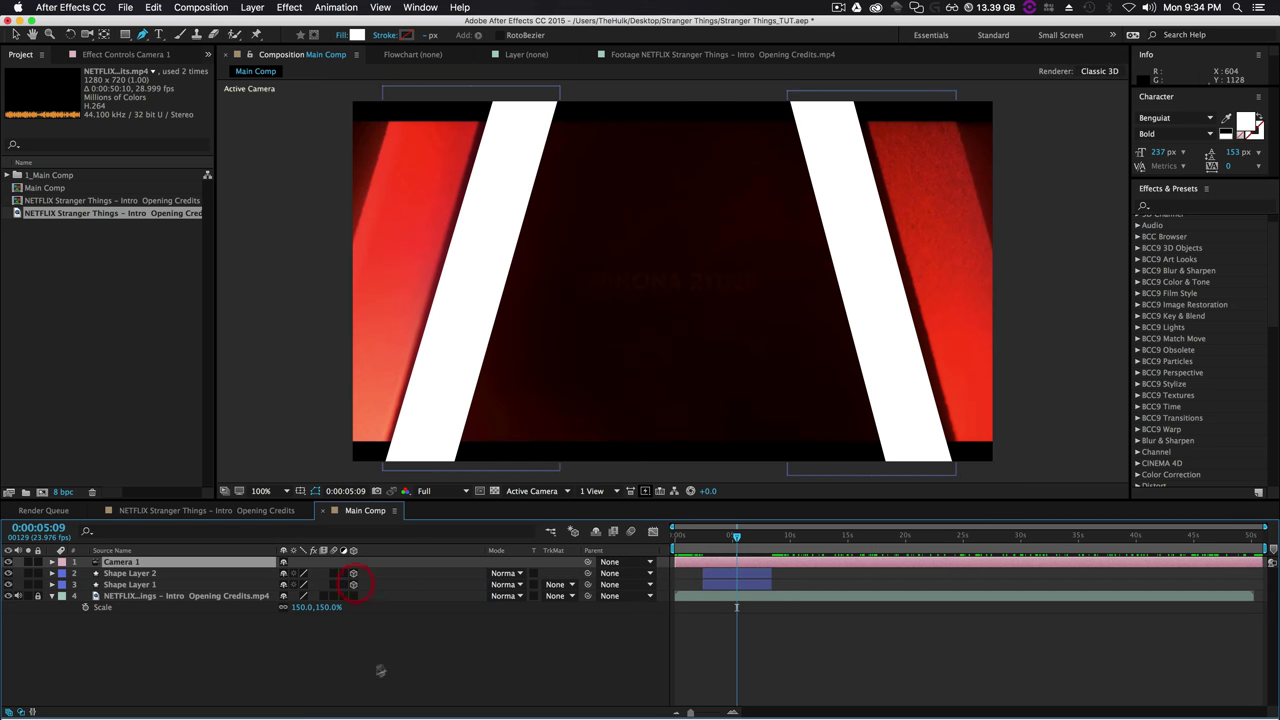
{"action": "right_click", "coordinate": [339, 652]}
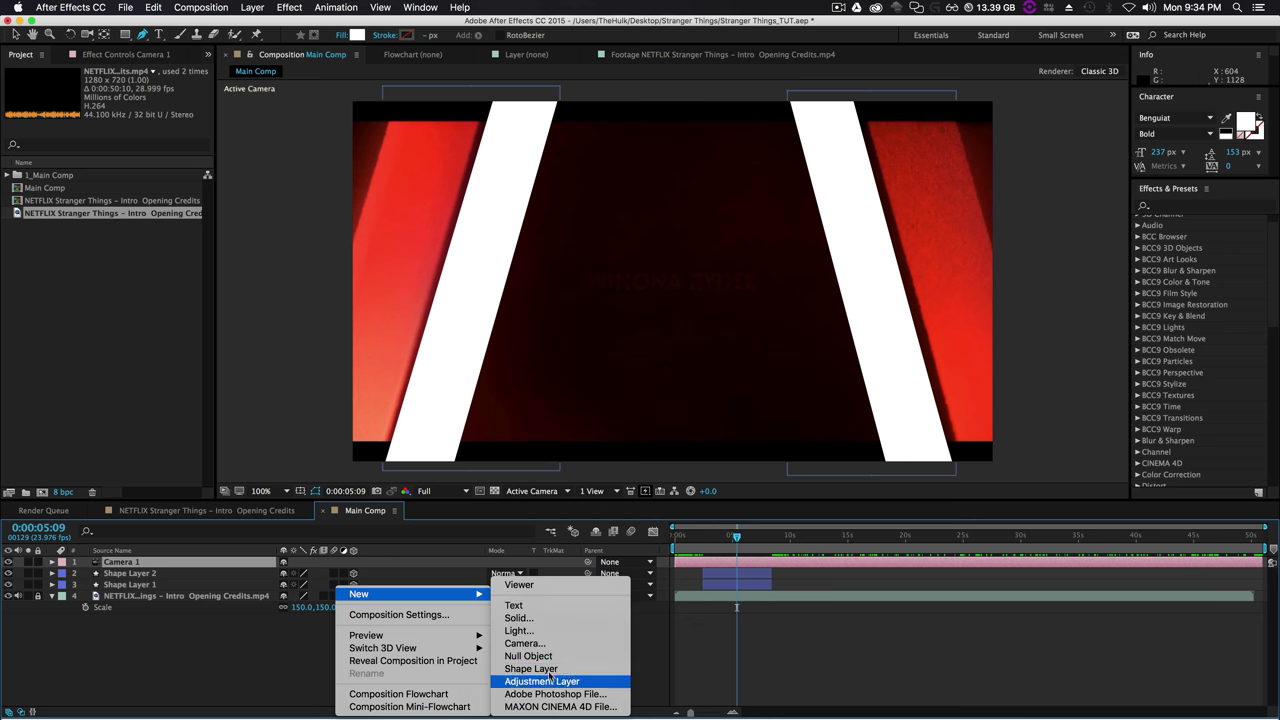
Add a null object to the comp and make Null 1 a 3D layer.
{"action": "left_click", "coordinate": [545, 656]}
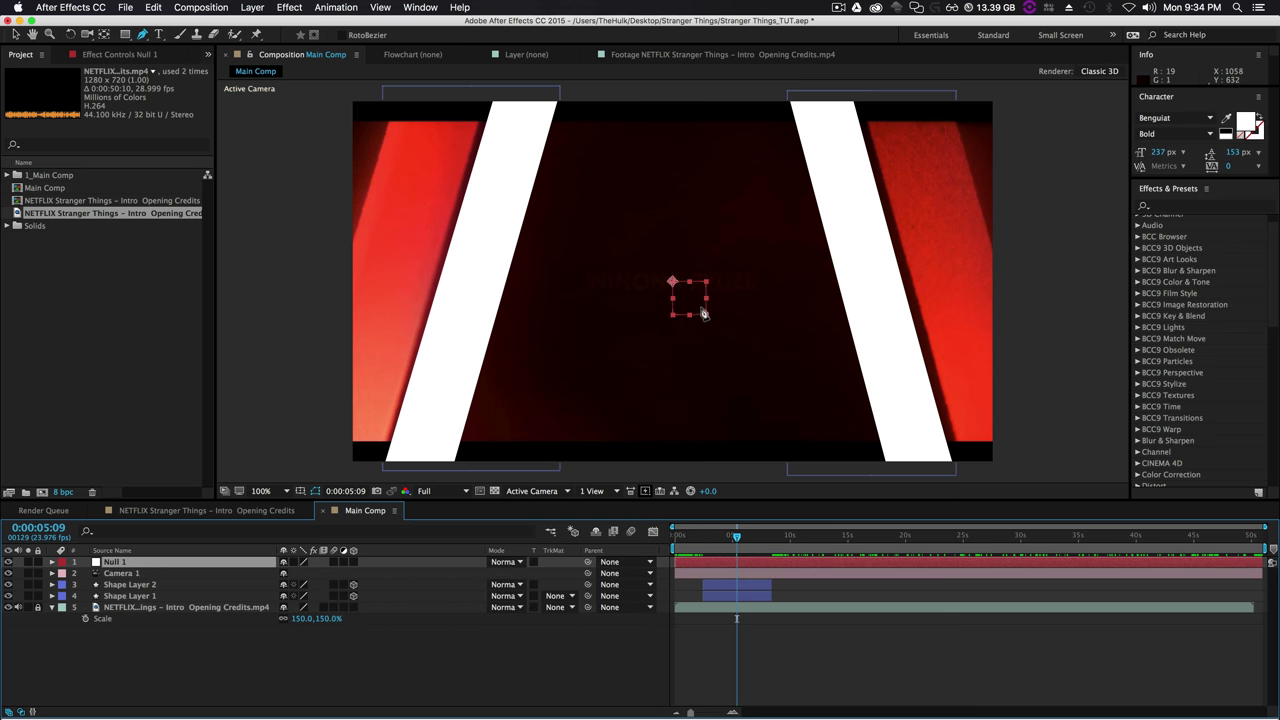
{"action": "key", "text": "v"}
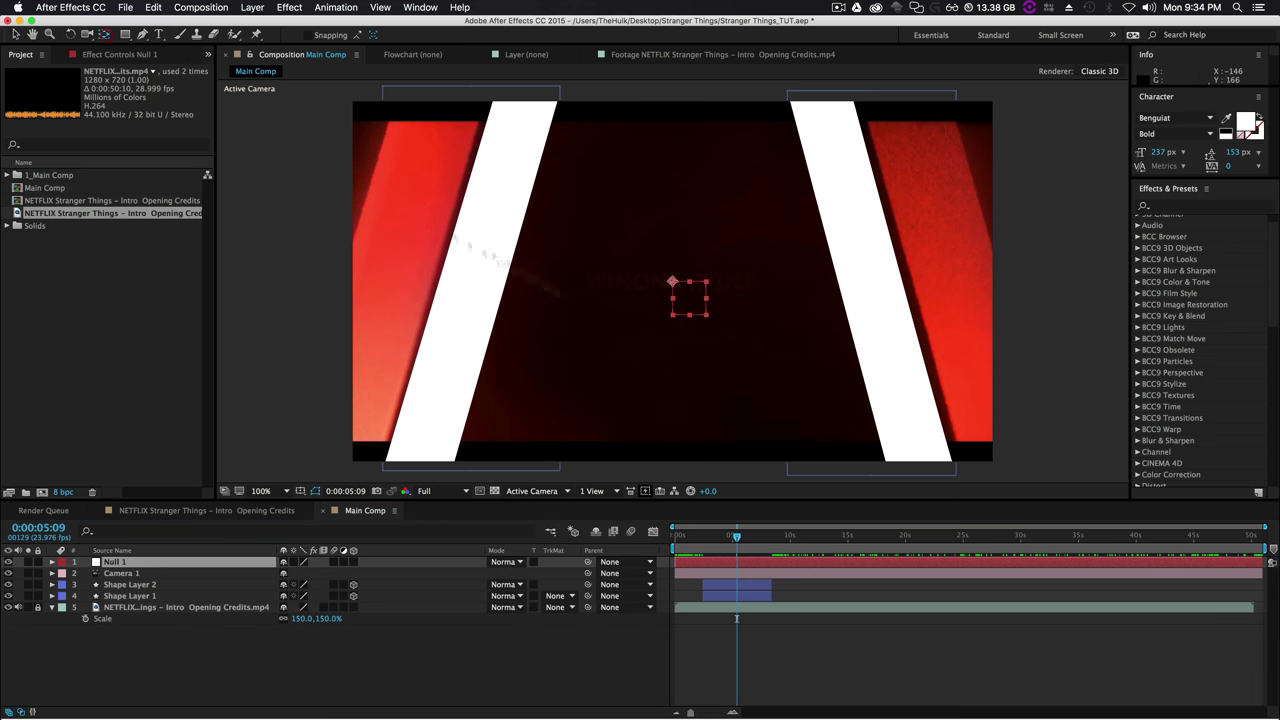
{"action": "left_click", "coordinate": [683, 293]}
{"action": "key", "text": "super"}
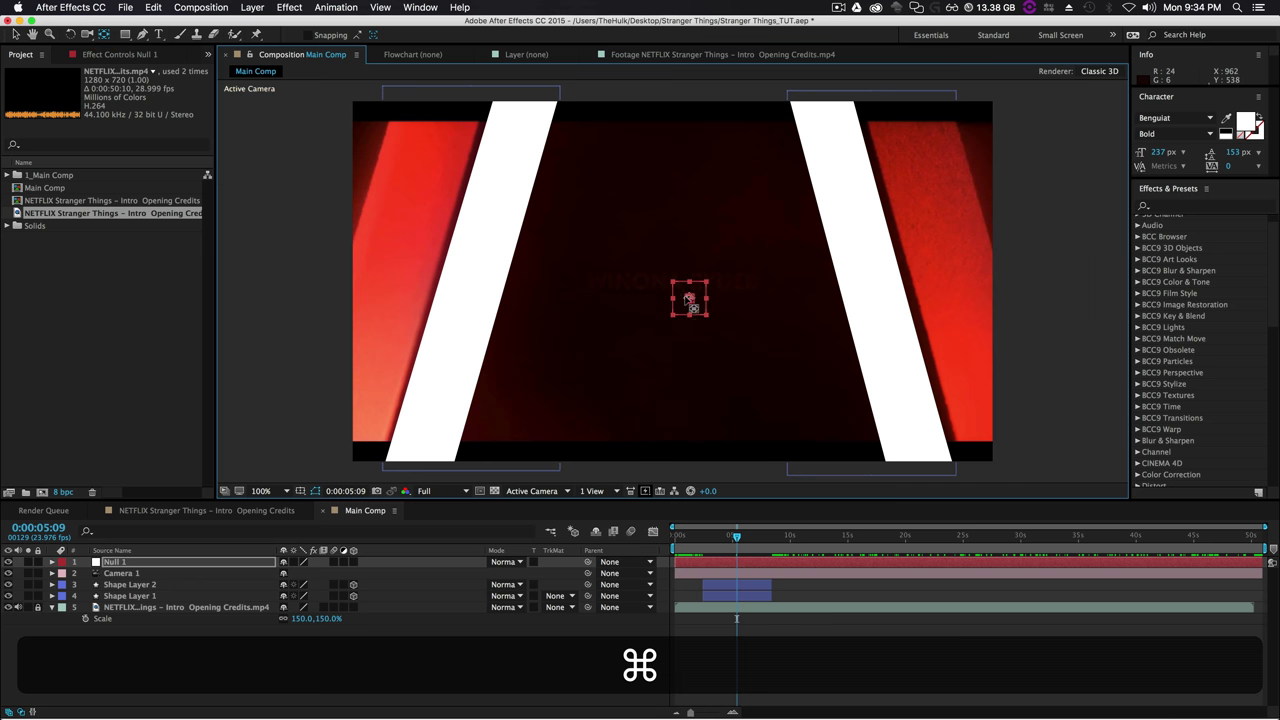
{"action": "key", "text": "v"}
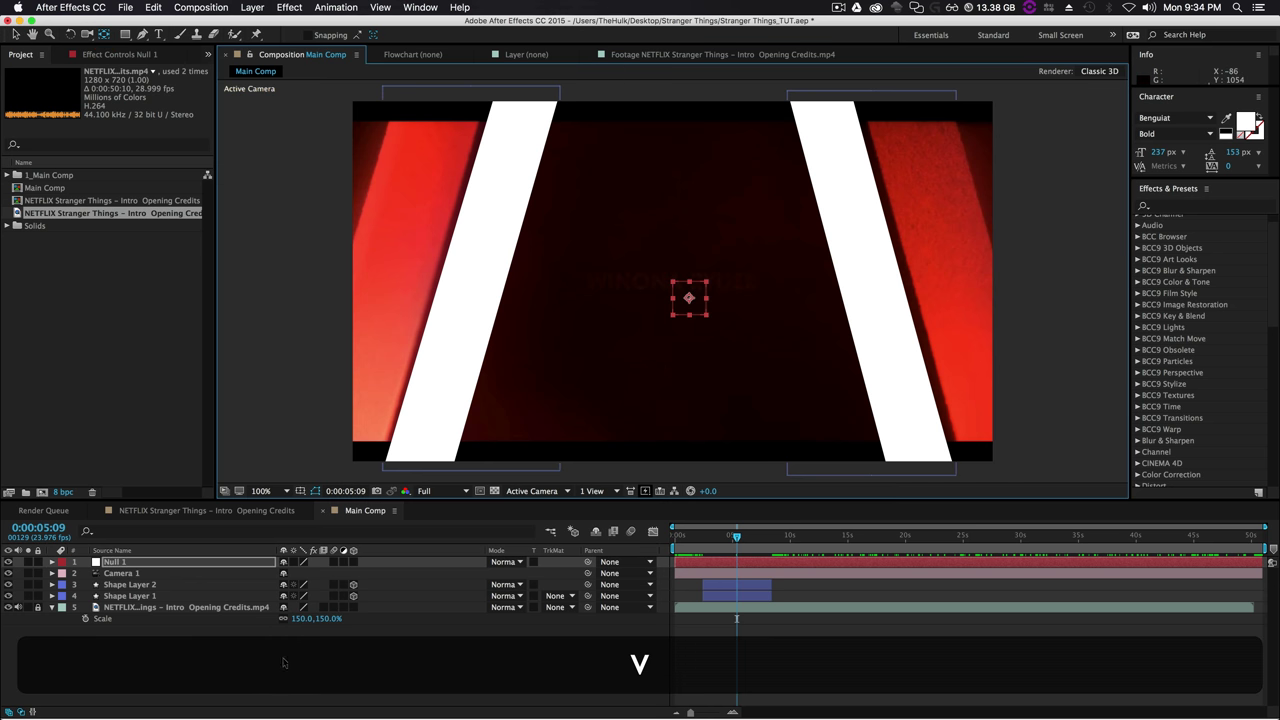
{"action": "left_click", "coordinate": [353, 562]}
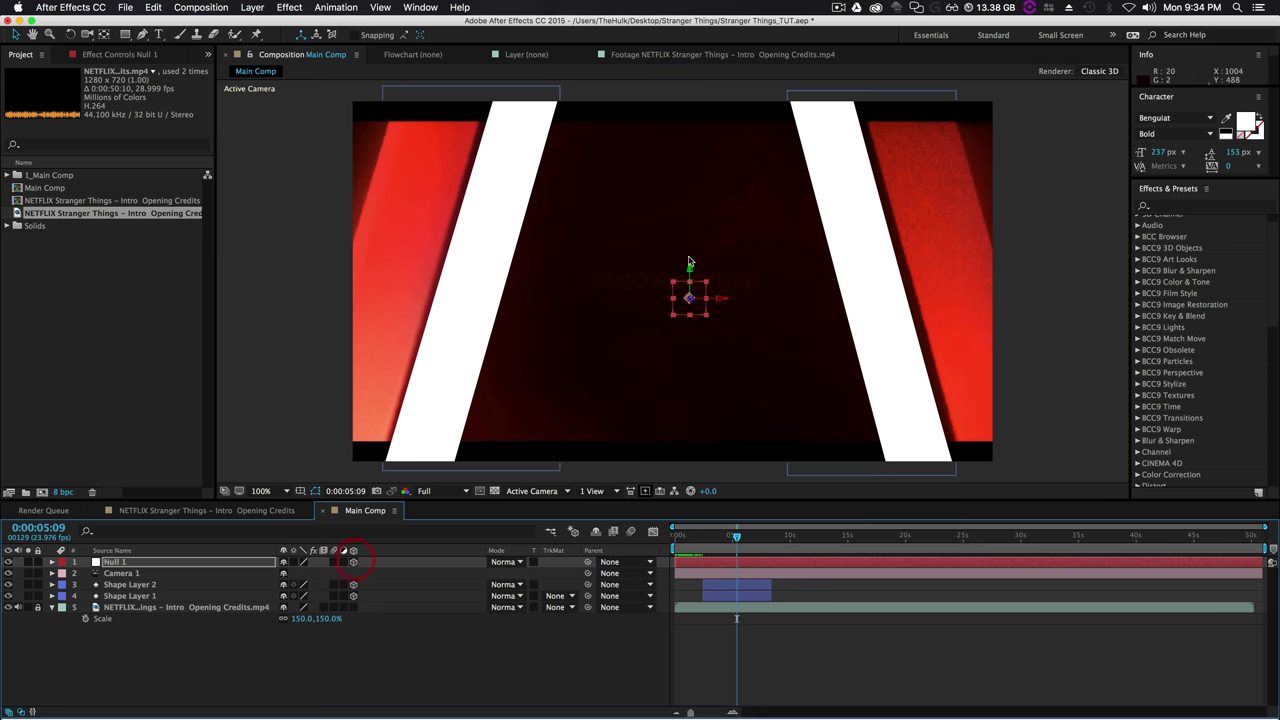
Parent Camera 1 to Null 1 so the null drives the camera.
{"action": "left_click_drag", "start_coordinate": [588, 562], "coordinate": [138, 574]}
{"action": "left_click_drag", "start_coordinate": [588, 573], "coordinate": [175, 563]}
{"action": "left_click", "coordinate": [327, 659]}
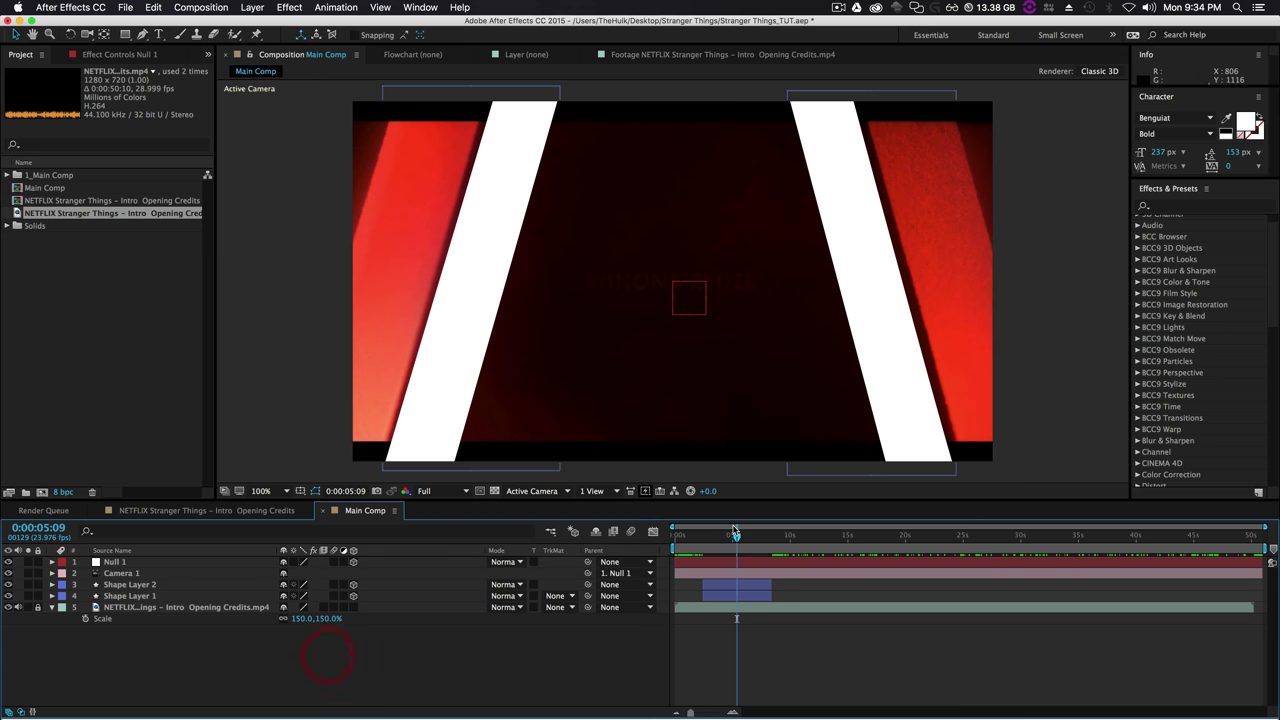
{"action": "left_click_drag", "start_coordinate": [752, 541], "coordinate": [773, 545]}
{"action": "left_click_drag", "start_coordinate": [686, 710], "coordinate": [709, 713]}
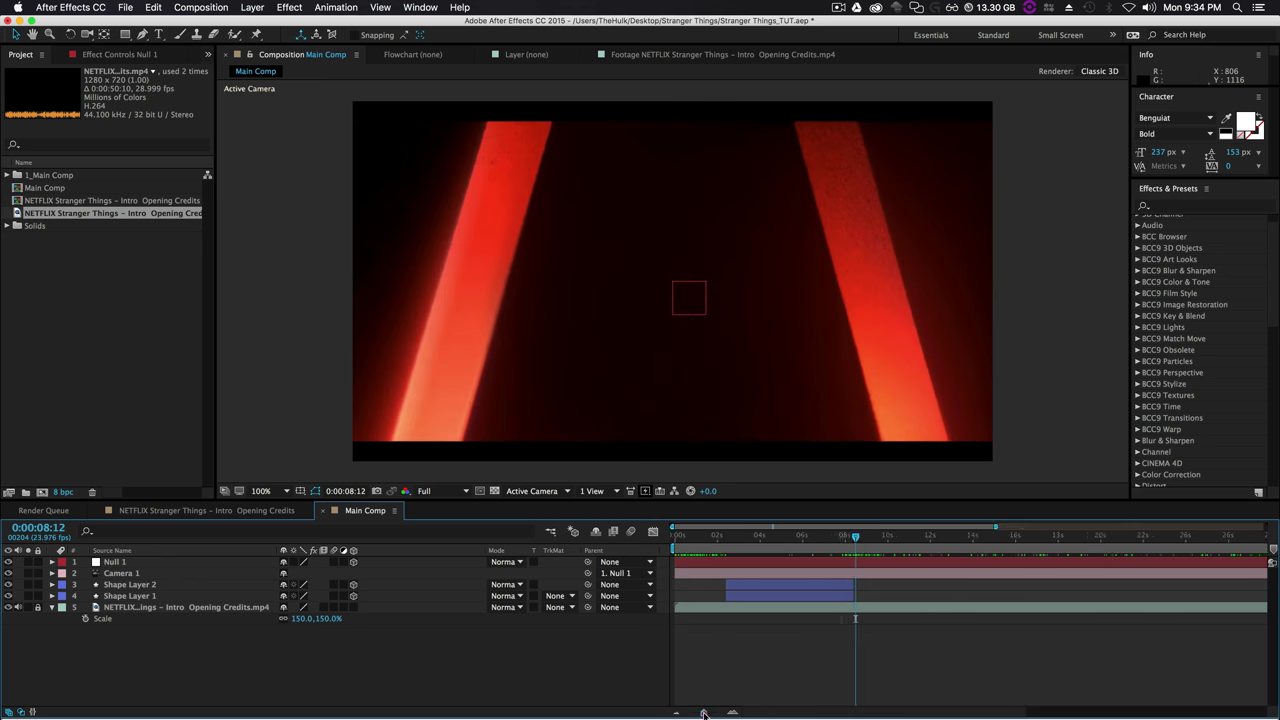
Preview the credits, then reveal Null 1's Position and start keyframing it.
{"action": "left_click", "coordinate": [957, 591], "text": "shift"}
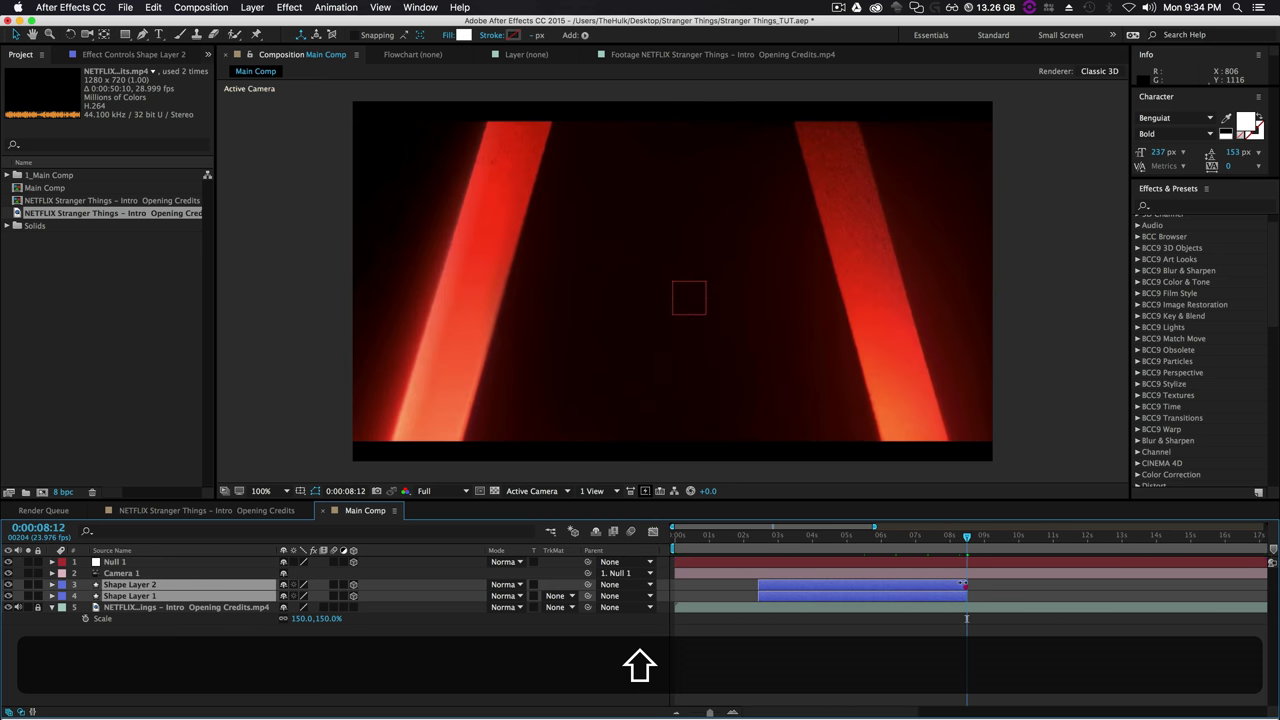
{"action": "left_click", "coordinate": [830, 540]}
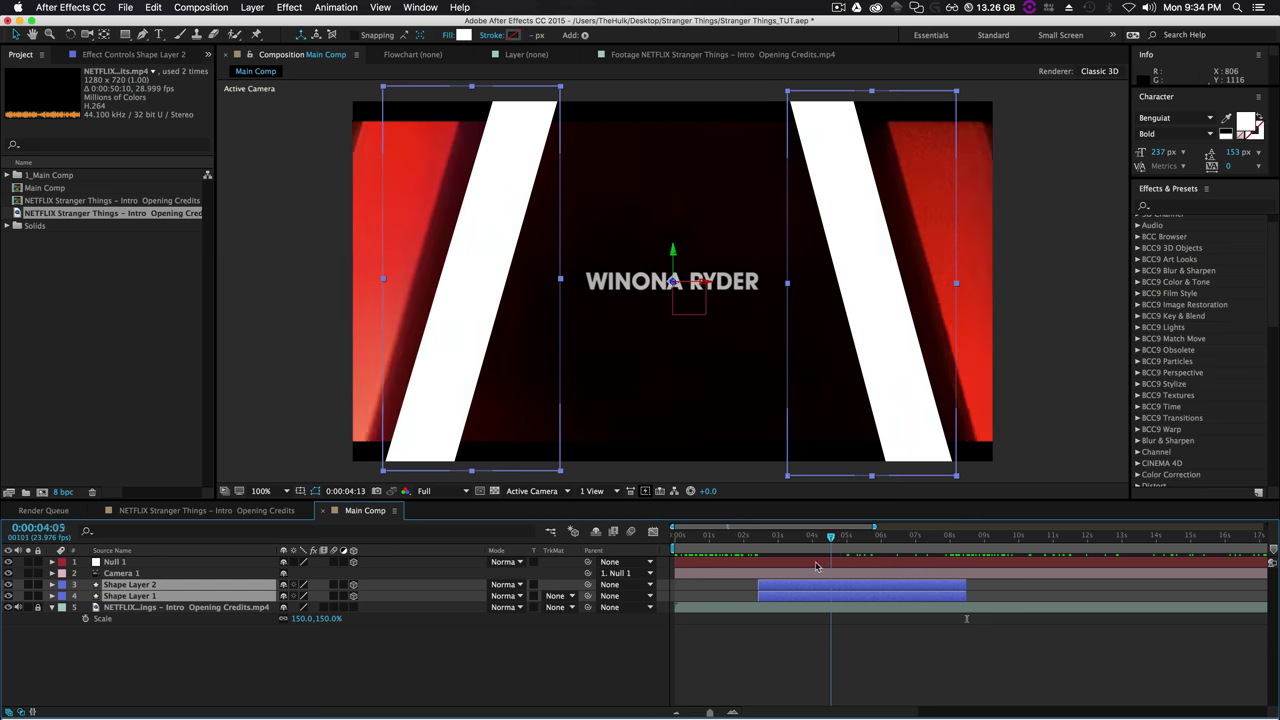
{"action": "key", "text": "space"}
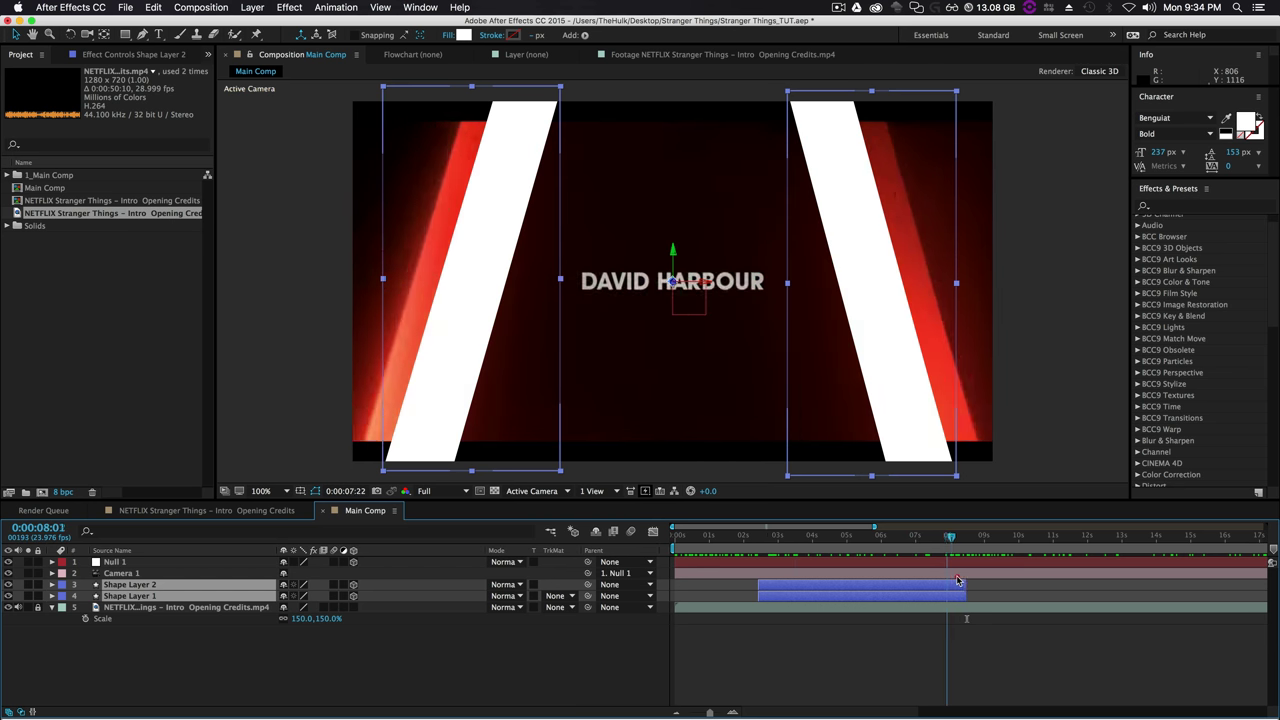
{"action": "left_click", "coordinate": [908, 563]}
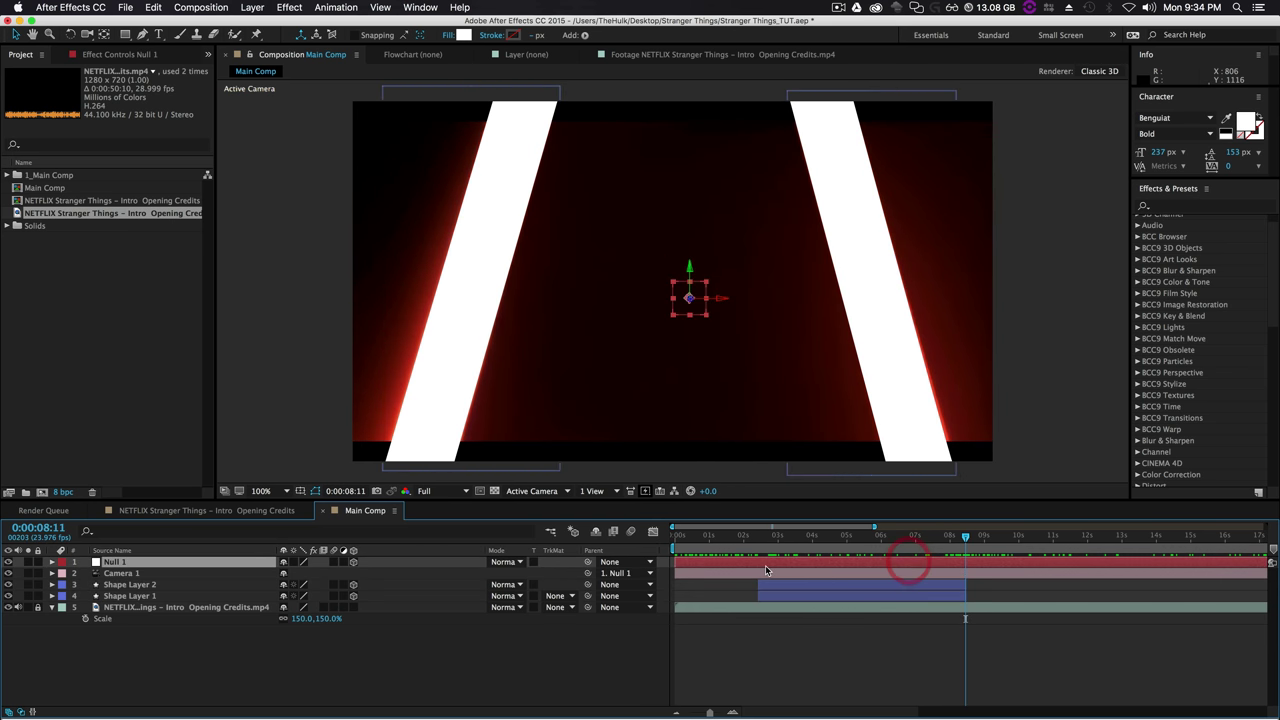
{"action": "key", "text": "p"}
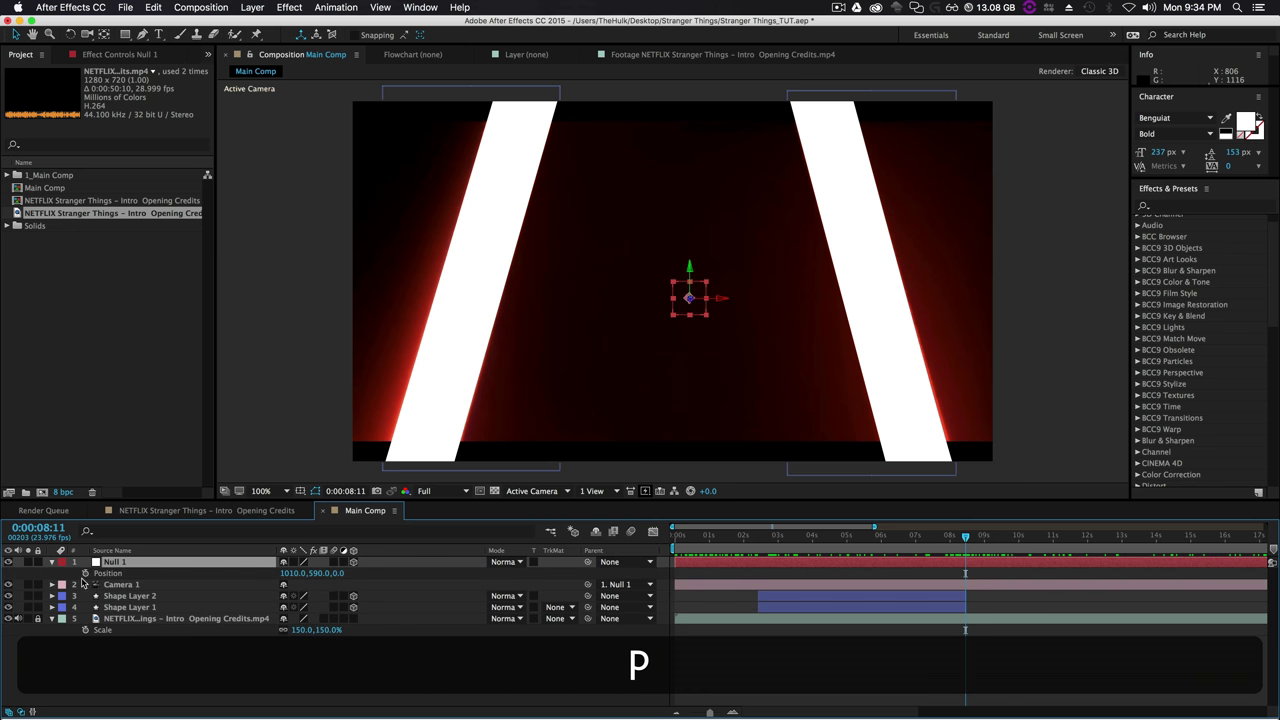
{"action": "left_click", "coordinate": [85, 573]}
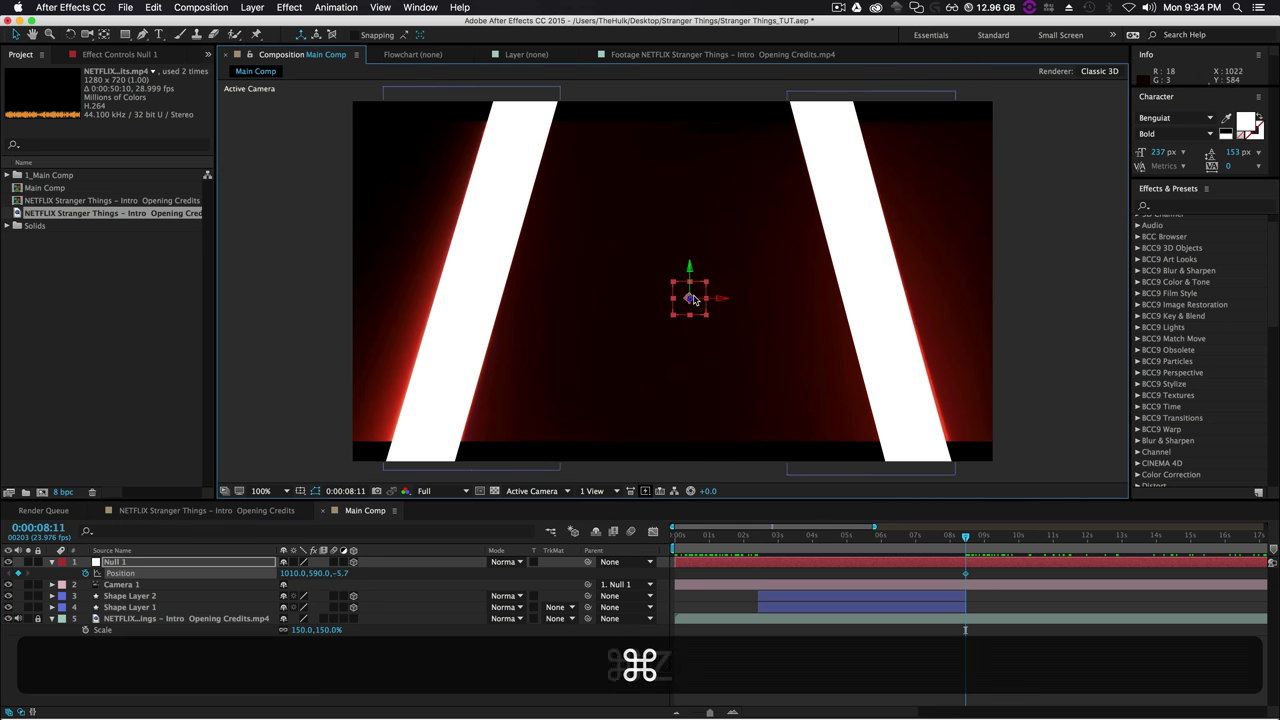
At the Netflix title frame, push Null 1 back in depth to hide the white bars.
{"action": "key", "text": "super+z"}
{"action": "left_click_drag", "start_coordinate": [966, 537], "coordinate": [759, 566]}
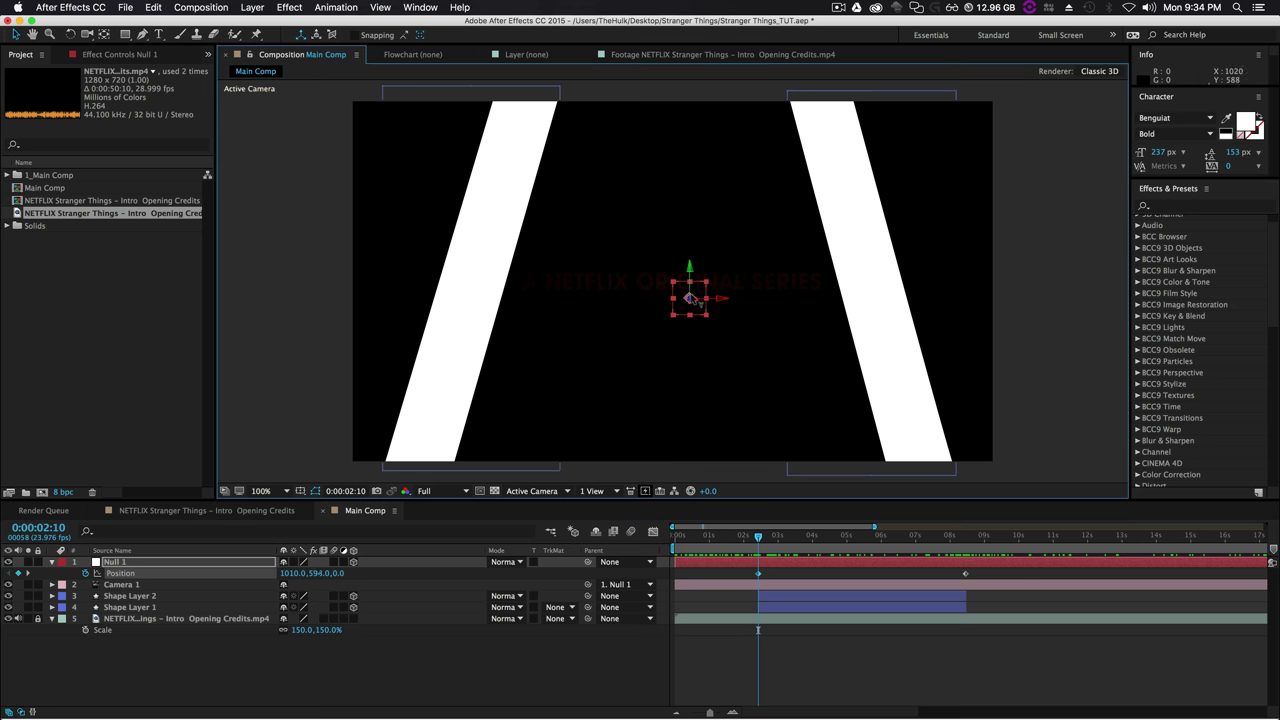
{"action": "key", "text": "super+z"}
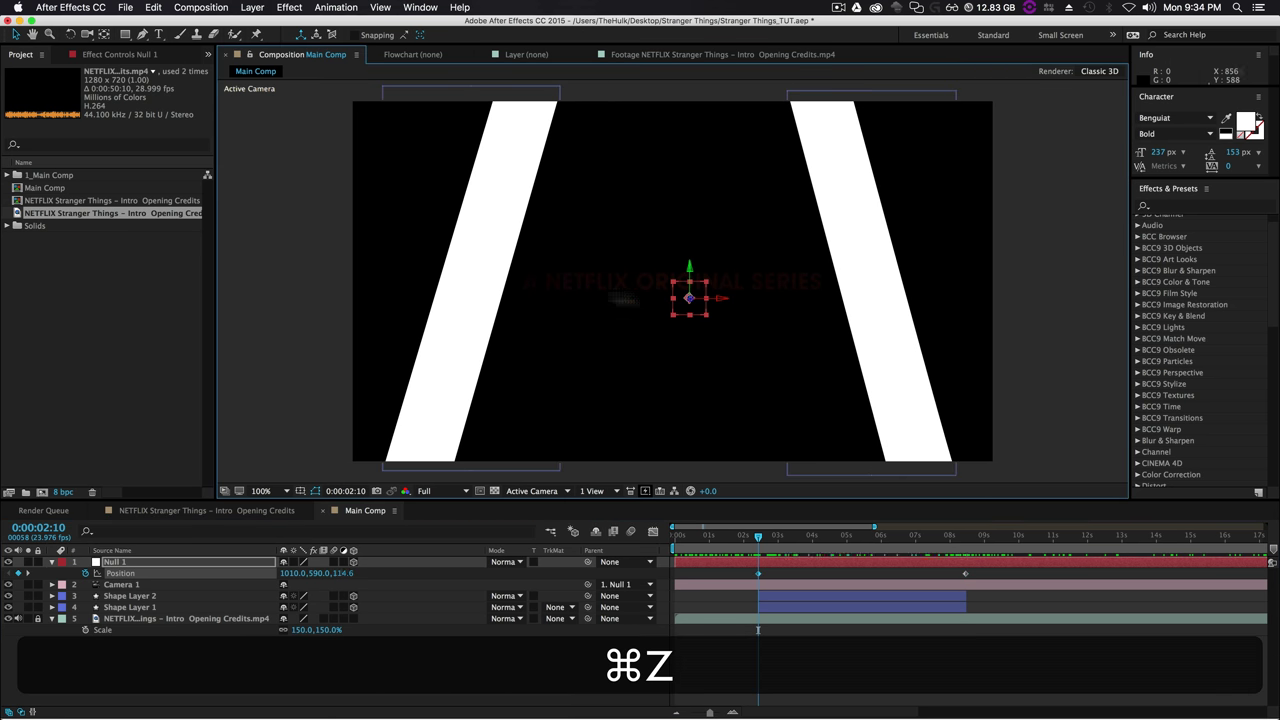
{"action": "left_click_drag", "start_coordinate": [689, 297], "coordinate": [690, 299]}
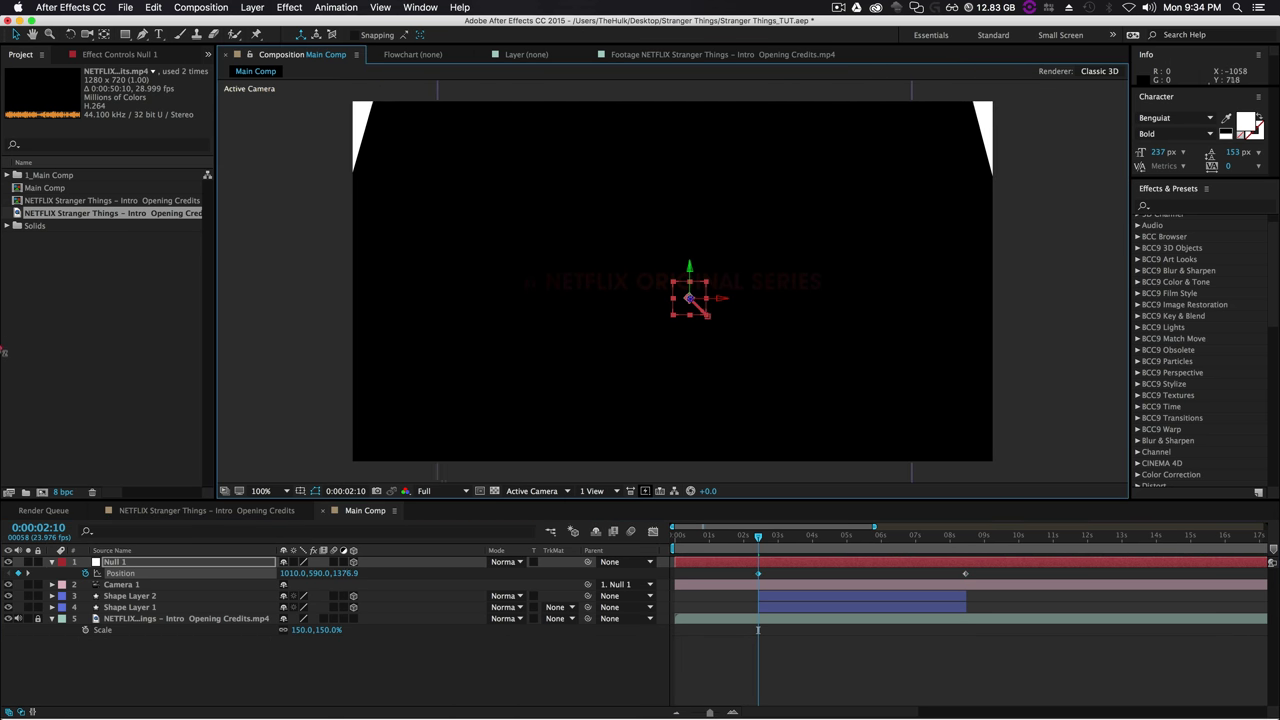
{"action": "mouse_move", "coordinate": [4, 350]}
{"action": "left_mouse_down"}
{"action": "mouse_move", "coordinate": [24, 297]}
{"action": "mouse_move", "coordinate": [10, 281]}
{"action": "left_mouse_up"}
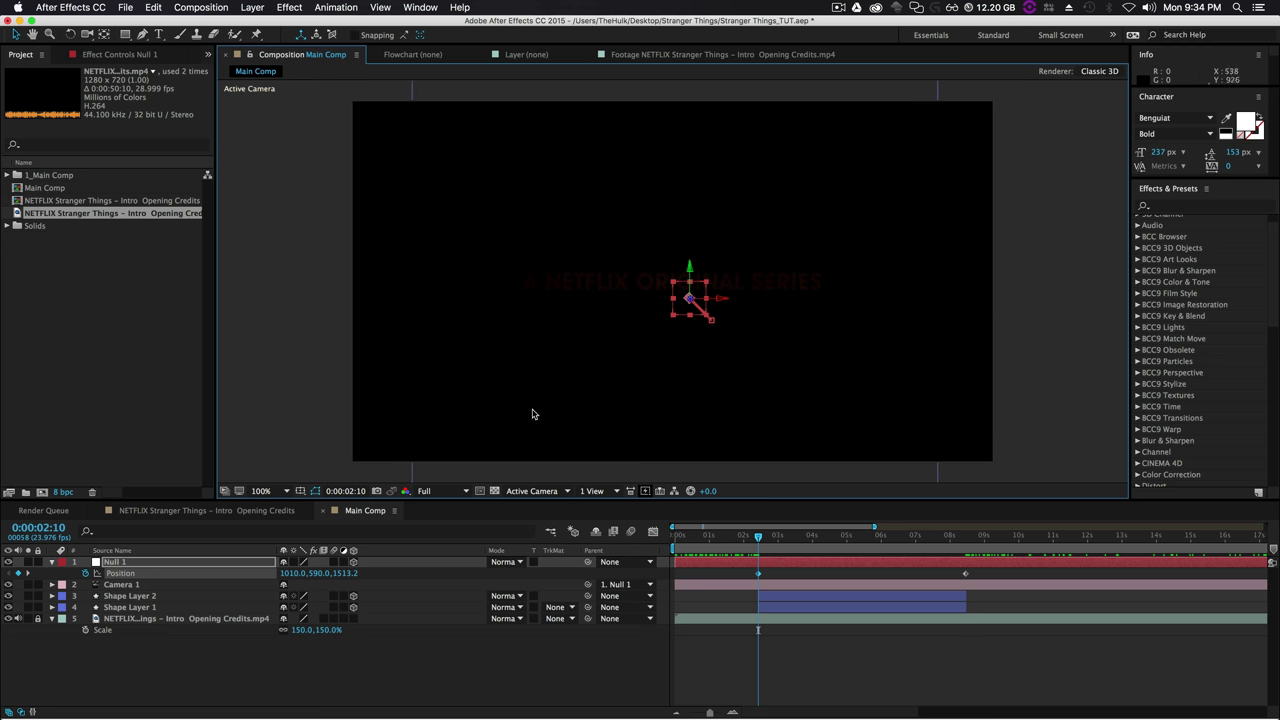
Scrub through the camera push-in around DAVID HARBOUR and 0:00:05:12 to check it.
{"action": "left_click_drag", "start_coordinate": [759, 541], "coordinate": [935, 562]}
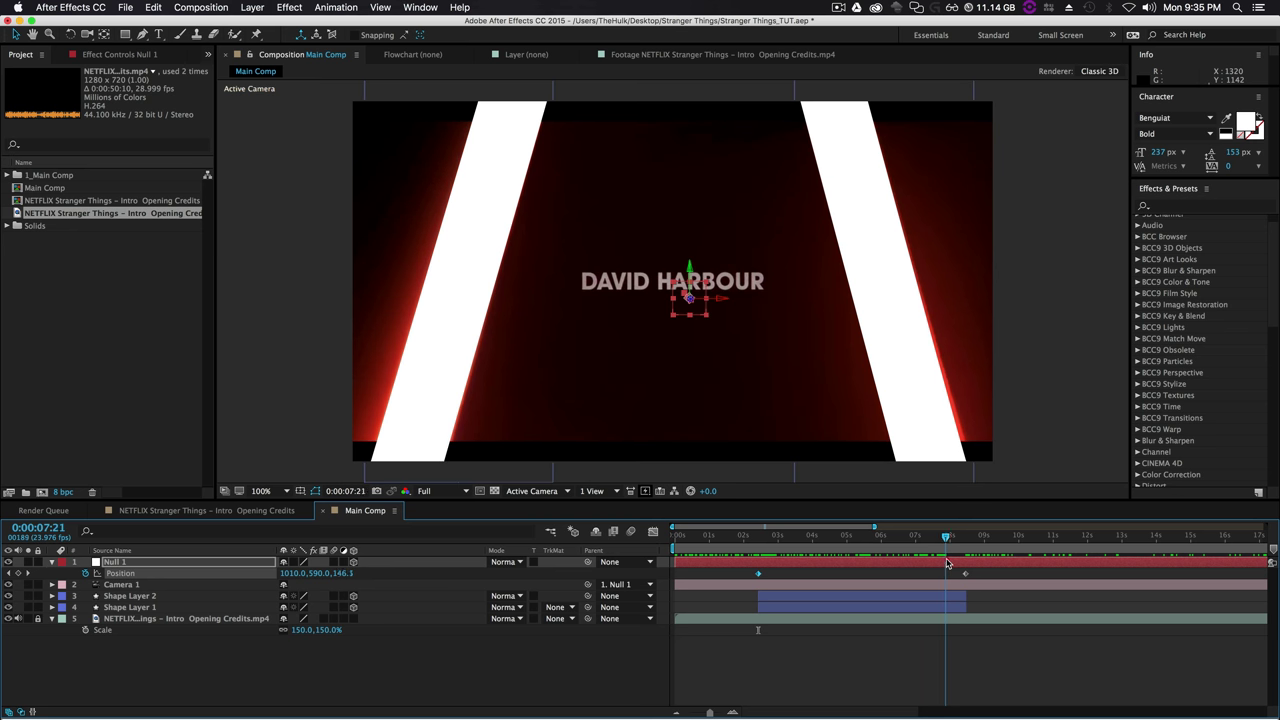
{"action": "mouse_move", "coordinate": [935, 562]}
{"action": "left_mouse_down"}
{"action": "mouse_move", "coordinate": [963, 566]}
{"action": "mouse_move", "coordinate": [758, 580]}
{"action": "left_mouse_up"}
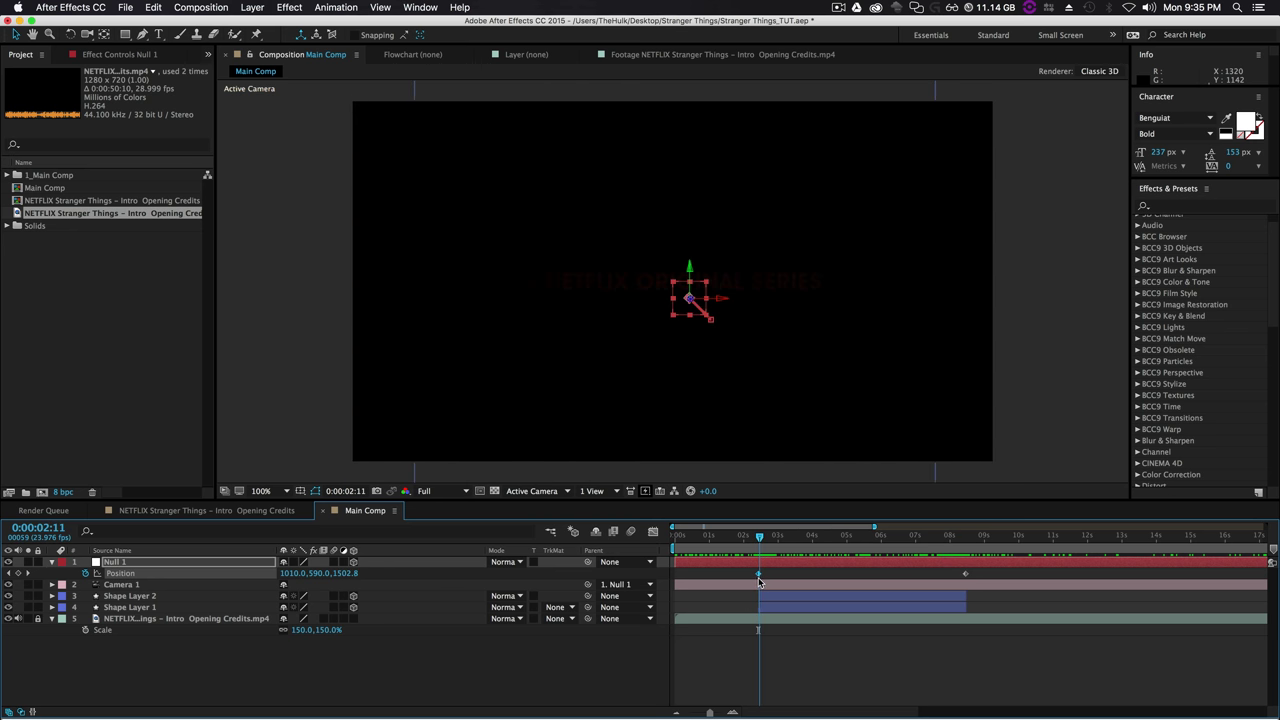
{"action": "key", "text": "comma"}
{"action": "key", "text": "comma"}
{"action": "key", "text": "comma"}
{"action": "key", "text": "comma"}
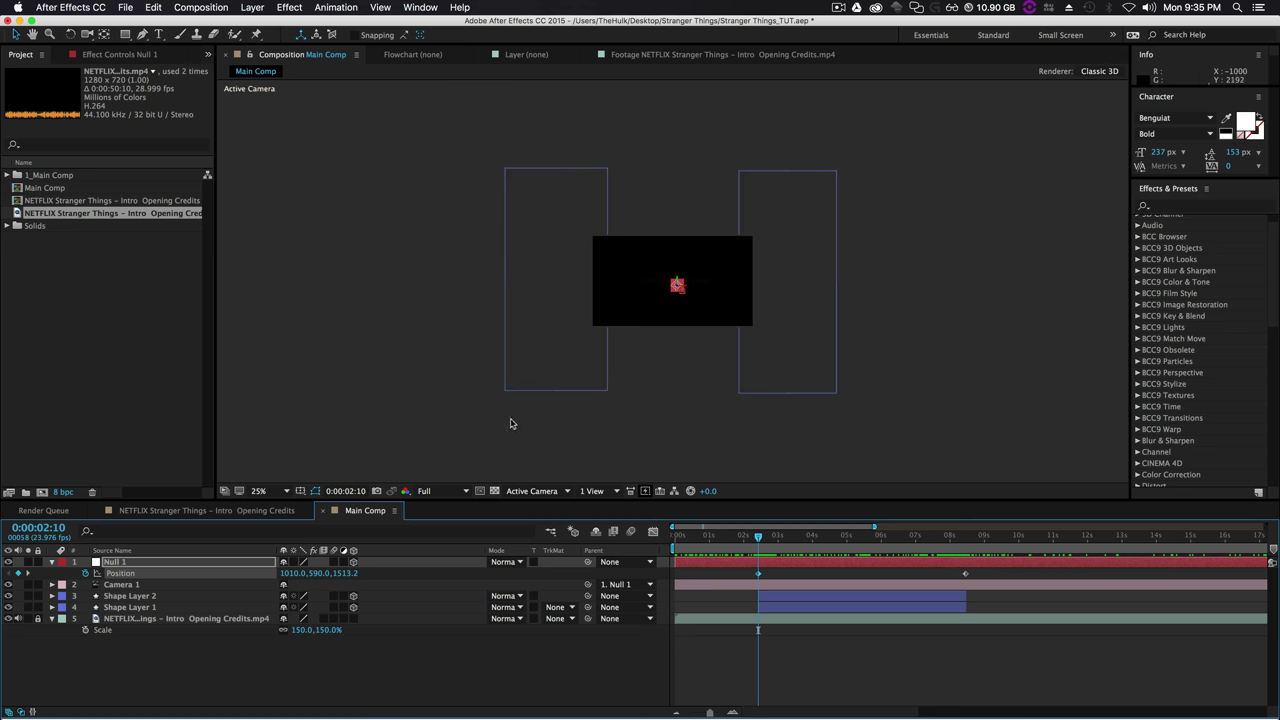
{"action": "key", "text": "period"}
{"action": "key", "text": "period"}
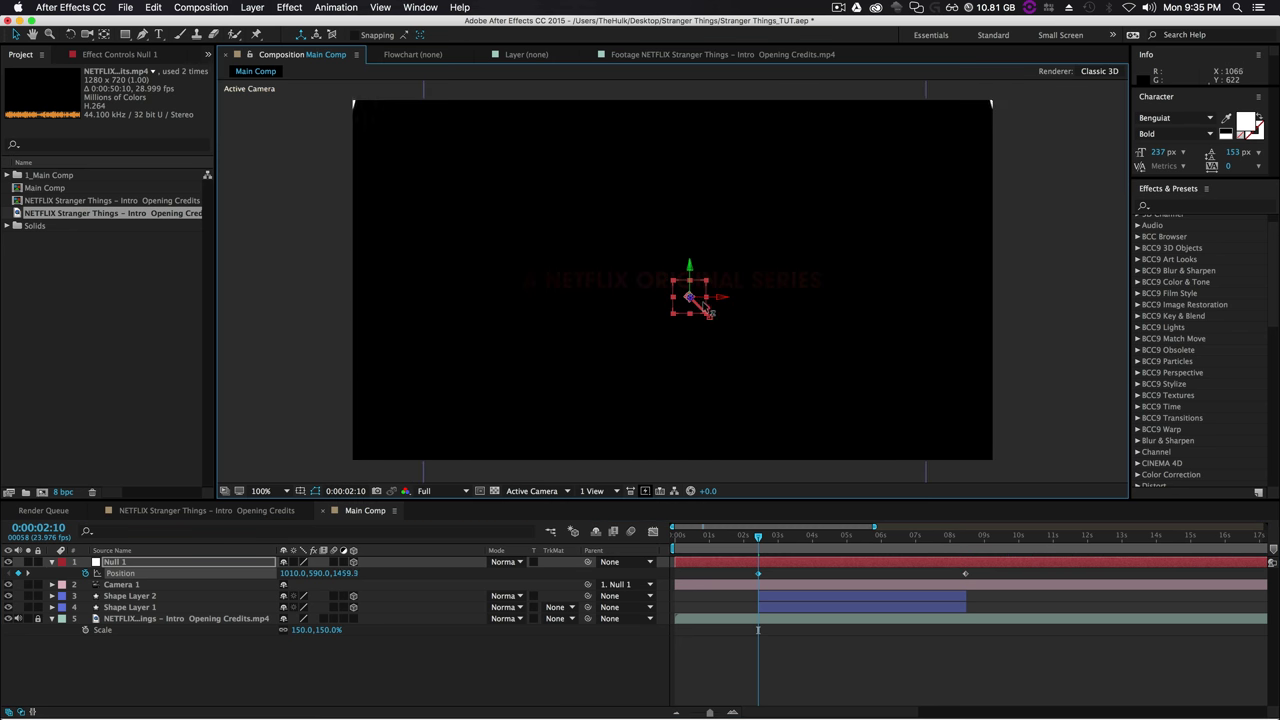
{"action": "mouse_move", "coordinate": [768, 549]}
{"action": "left_mouse_down"}
{"action": "mouse_move", "coordinate": [832, 540]}
{"action": "mouse_move", "coordinate": [968, 553]}
{"action": "left_mouse_up"}
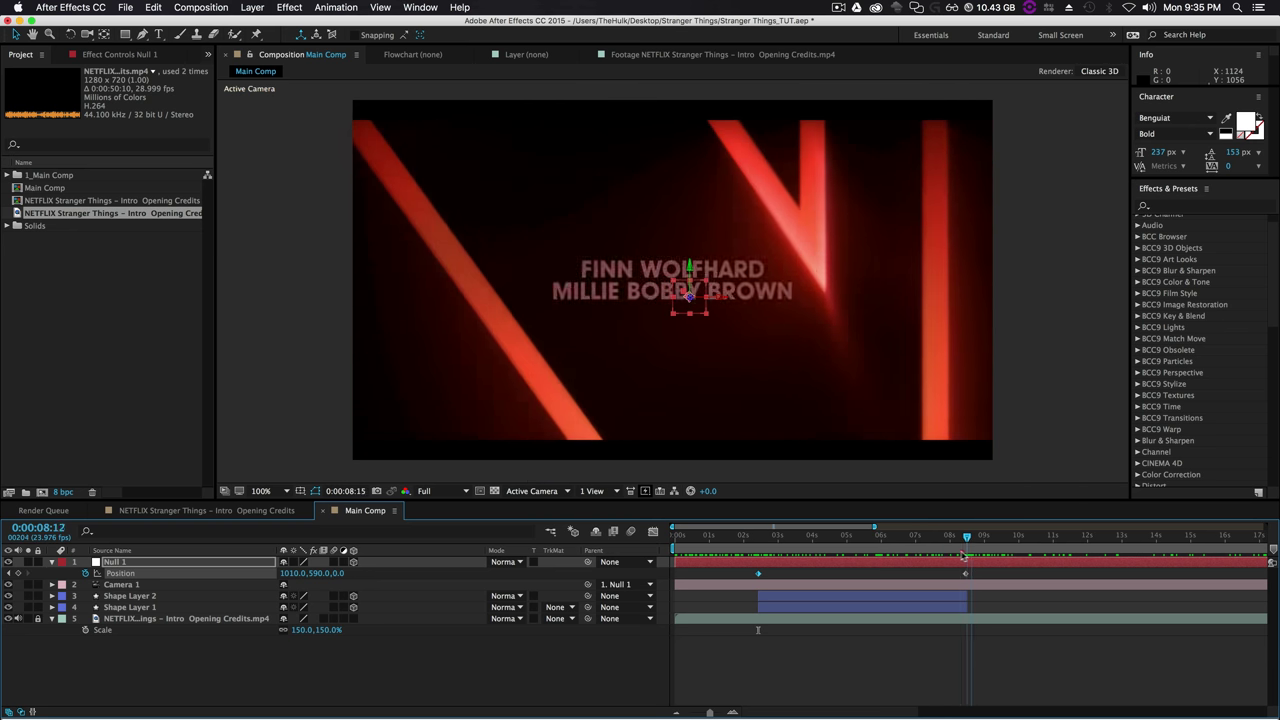
{"action": "mouse_move", "coordinate": [968, 553]}
{"action": "left_mouse_down"}
{"action": "mouse_move", "coordinate": [752, 569]}
{"action": "mouse_move", "coordinate": [988, 569]}
{"action": "mouse_move", "coordinate": [921, 593]}
{"action": "mouse_move", "coordinate": [844, 594]}
{"action": "left_mouse_up"}
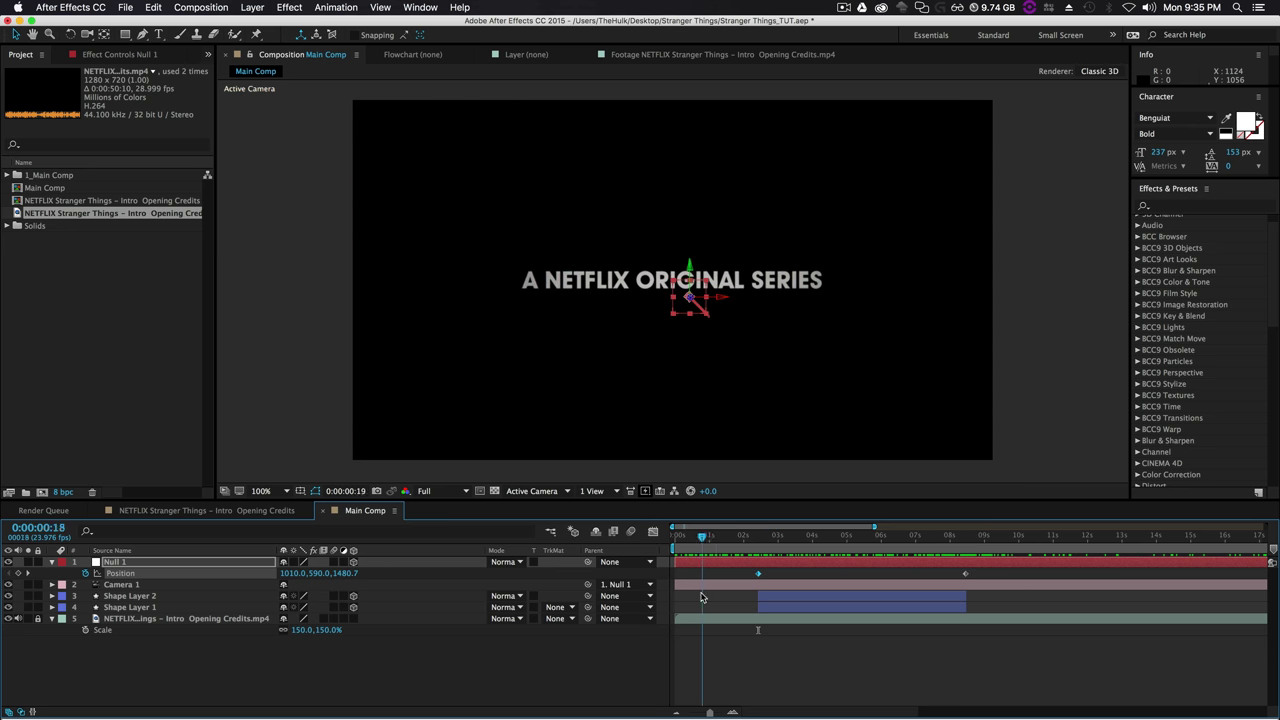
{"action": "left_click_drag", "start_coordinate": [844, 594], "coordinate": [864, 600]}
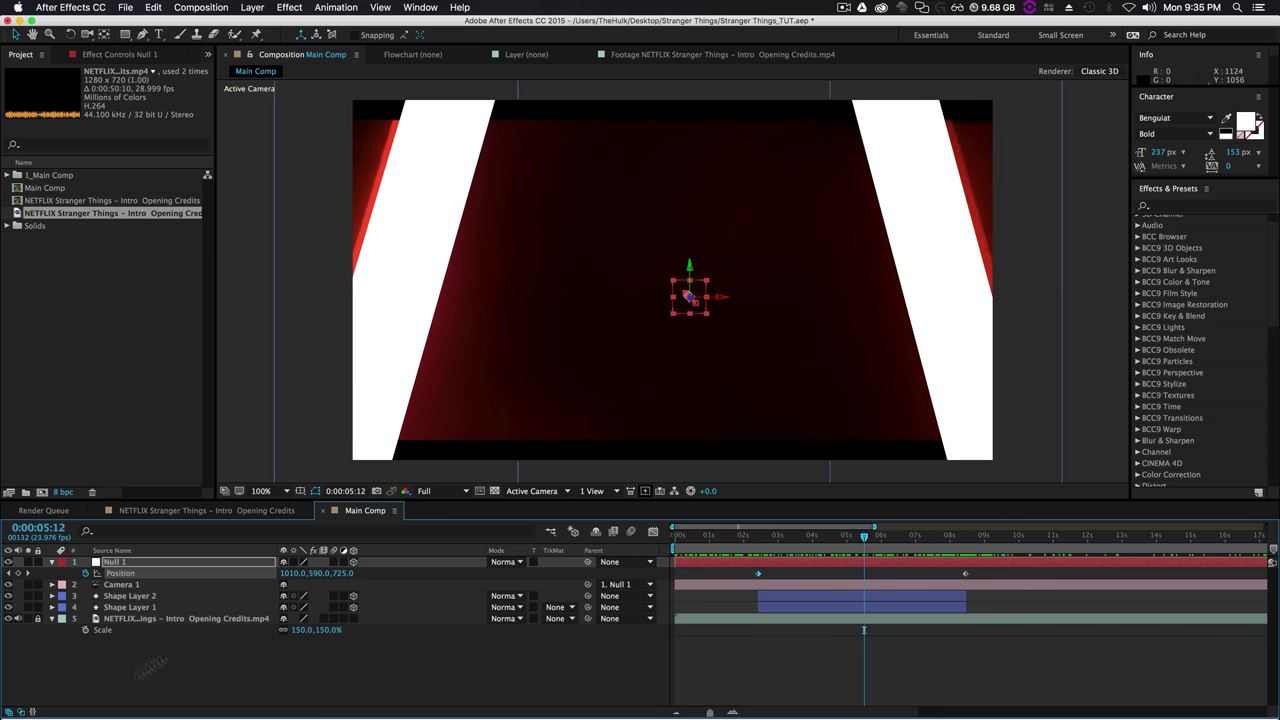
Pre-compose Null 1, Camera 1 and both shape layers into a comp named 'Clip 1'.
{"action": "left_click", "coordinate": [690, 712]}
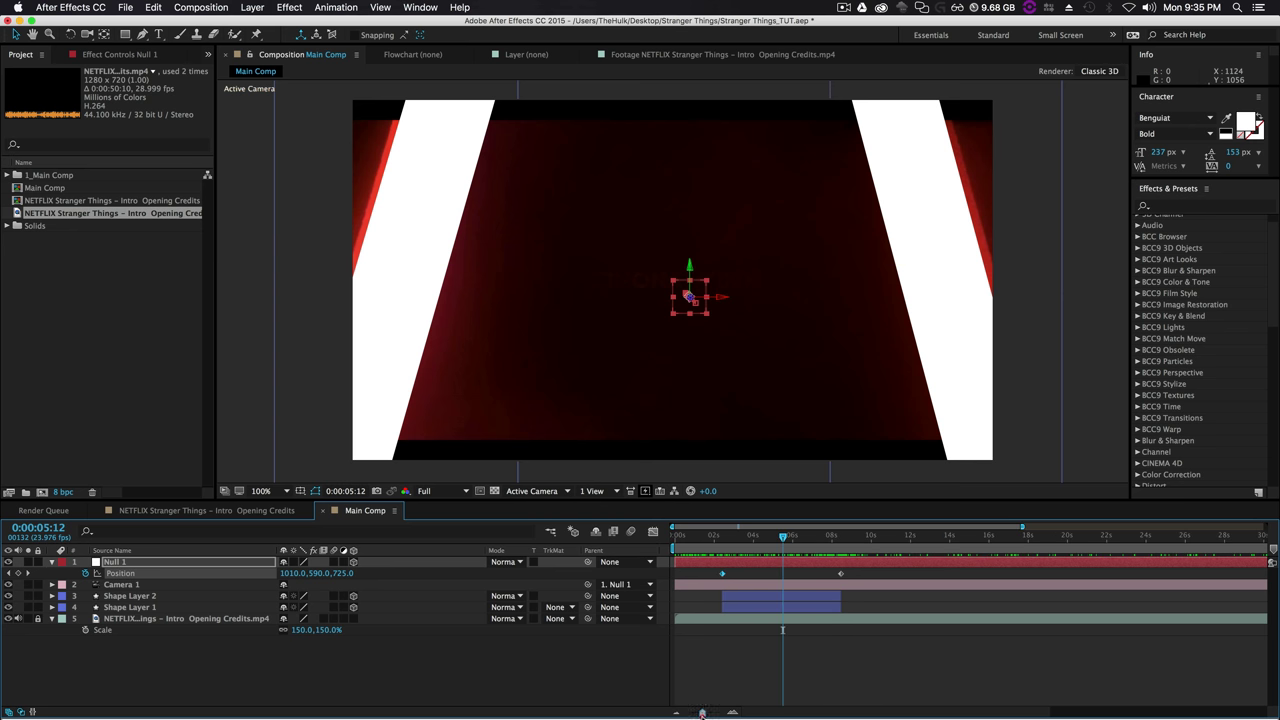
{"action": "left_click", "coordinate": [688, 607]}
{"action": "left_click", "coordinate": [708, 596], "text": "shift"}
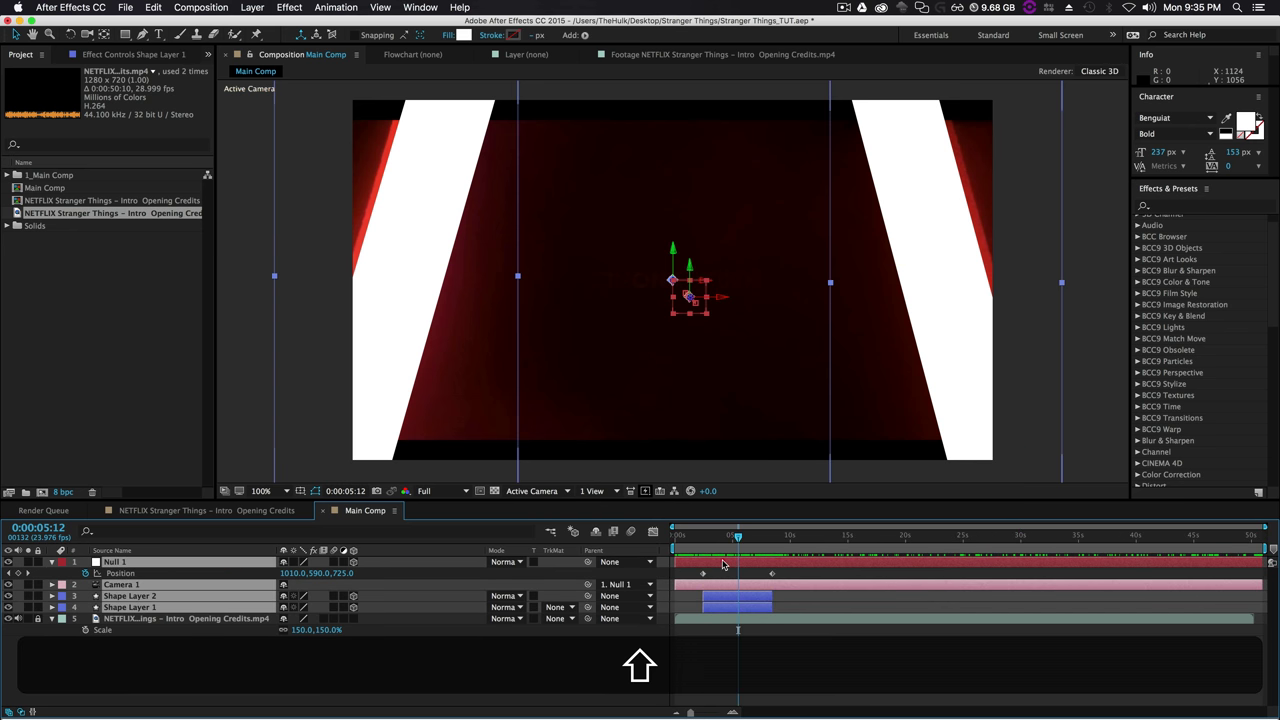
{"action": "right_click", "coordinate": [163, 568]}
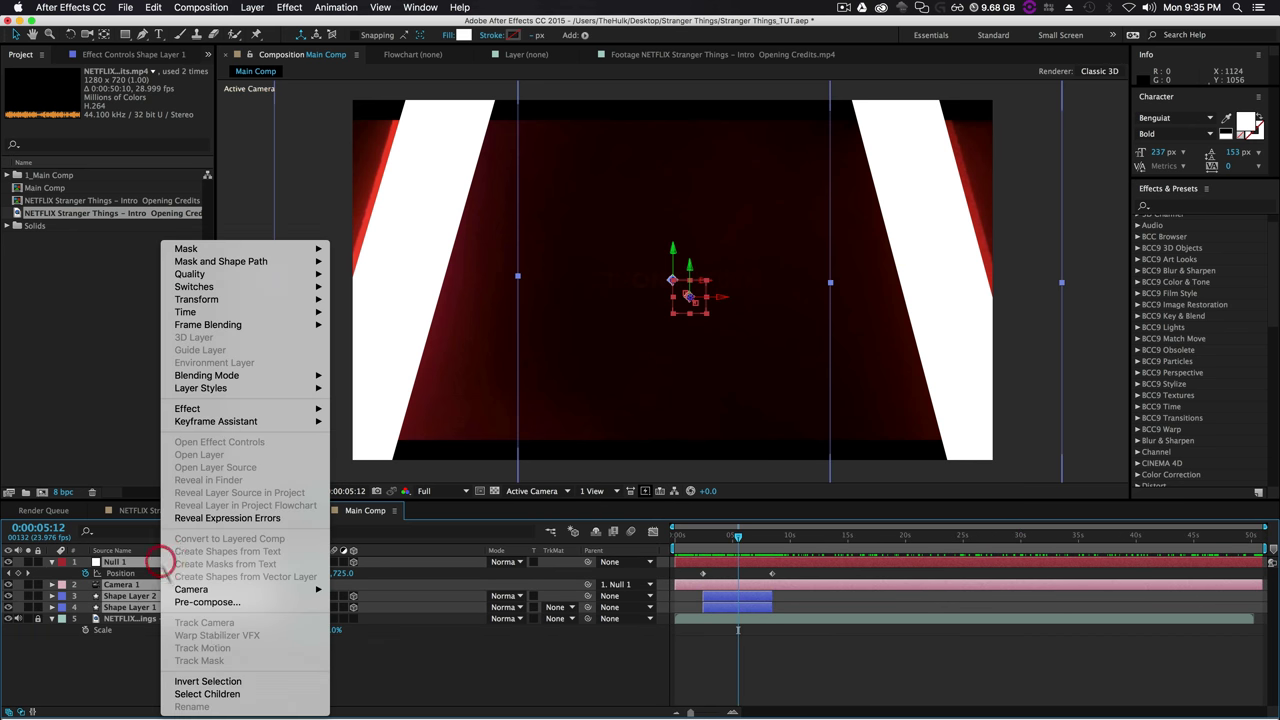
{"action": "left_click", "coordinate": [205, 602]}
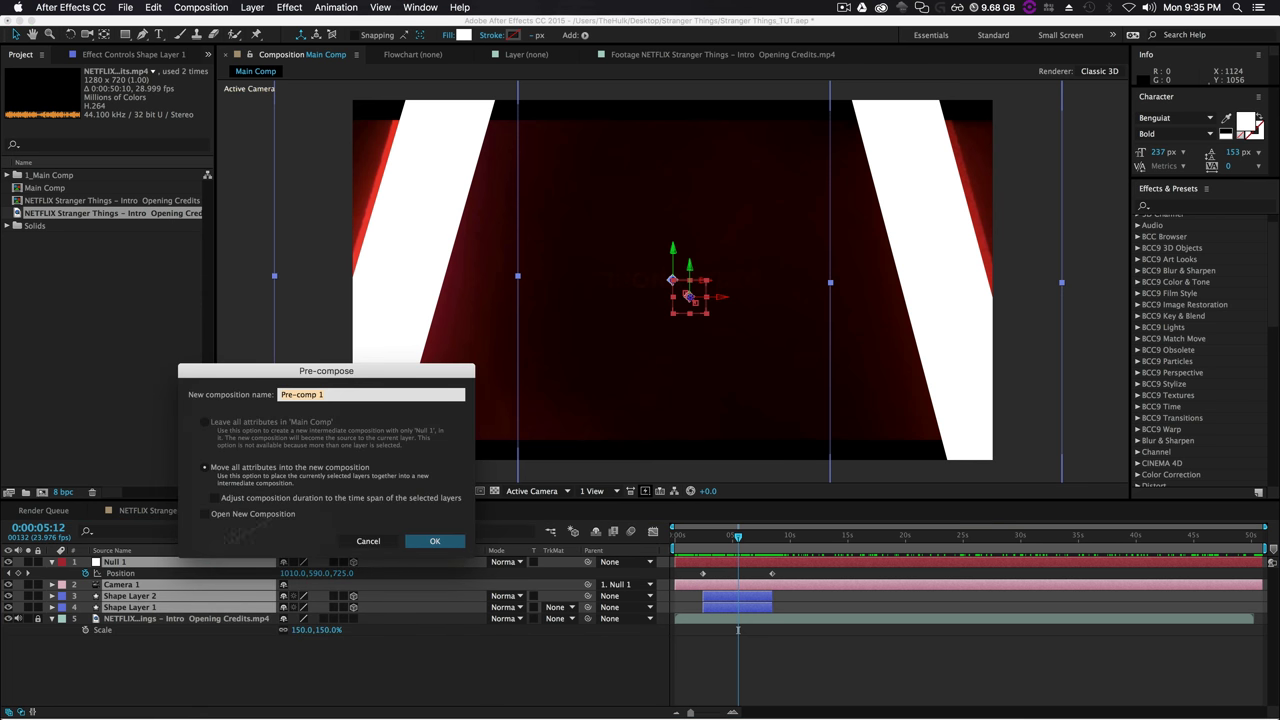
{"action": "type", "text": "Clip "}
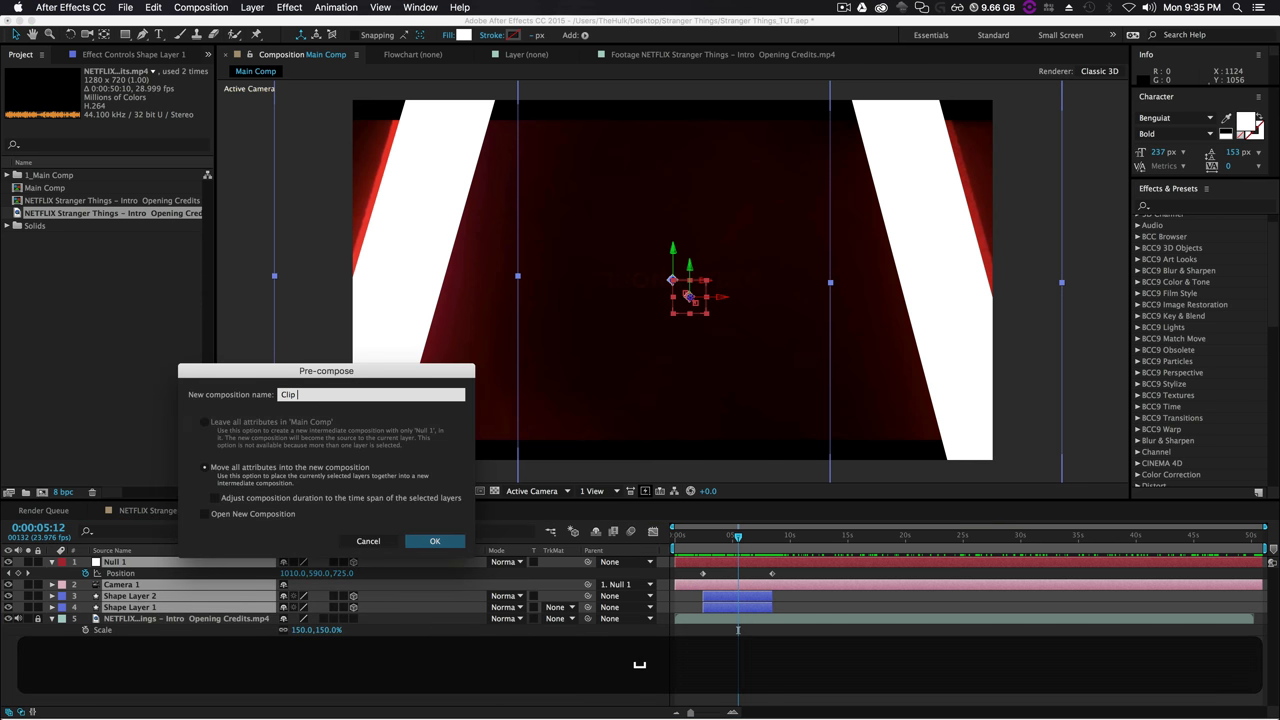
{"action": "type", "text": "1"}
{"action": "key", "text": "Return"}
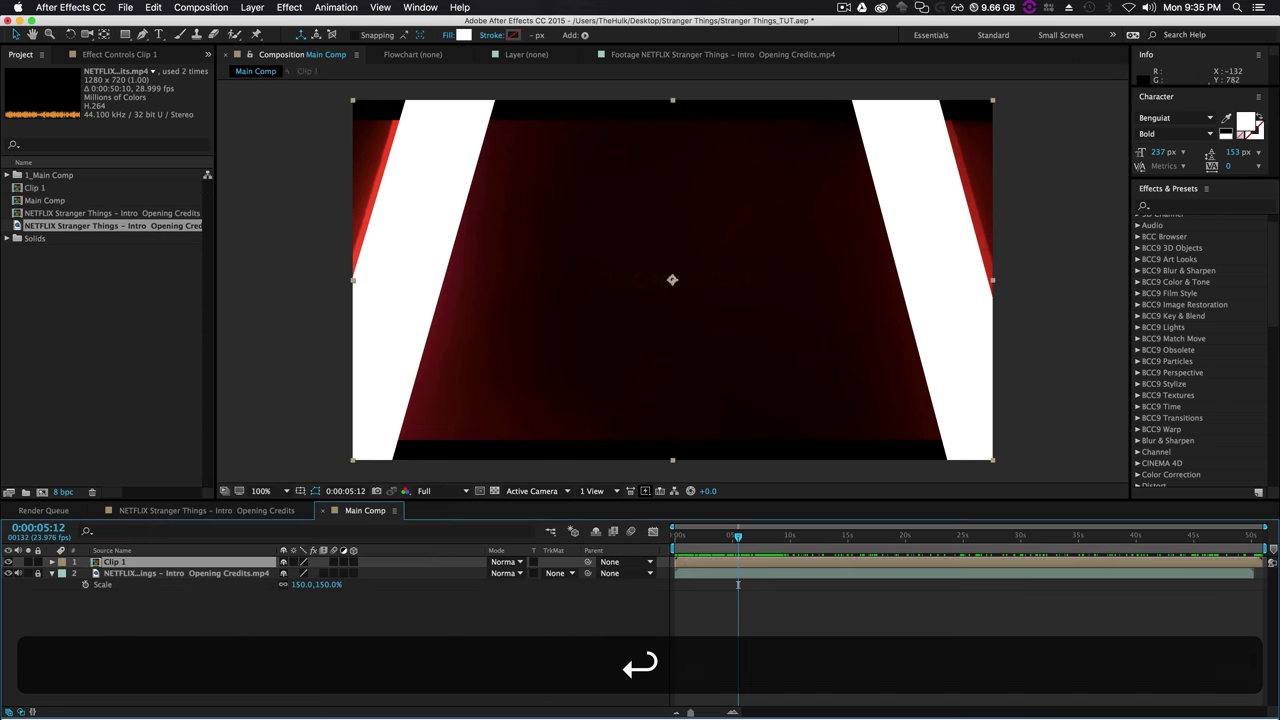
{"action": "left_click", "coordinate": [26, 493]}
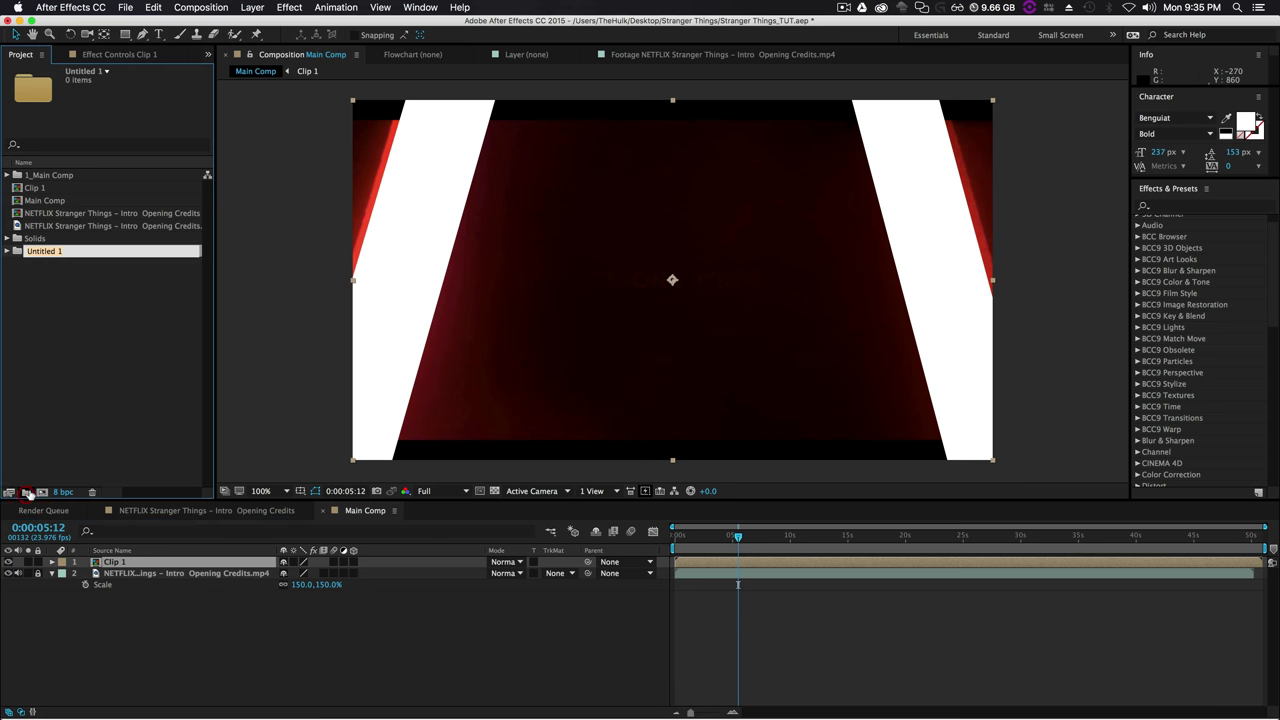
Name the new folder 2_Clips, move Clip 1 into it, and delete the unused NETFLIX comp.
{"action": "key", "text": "shift+BackSpace"}
{"action": "type", "text": "2"}
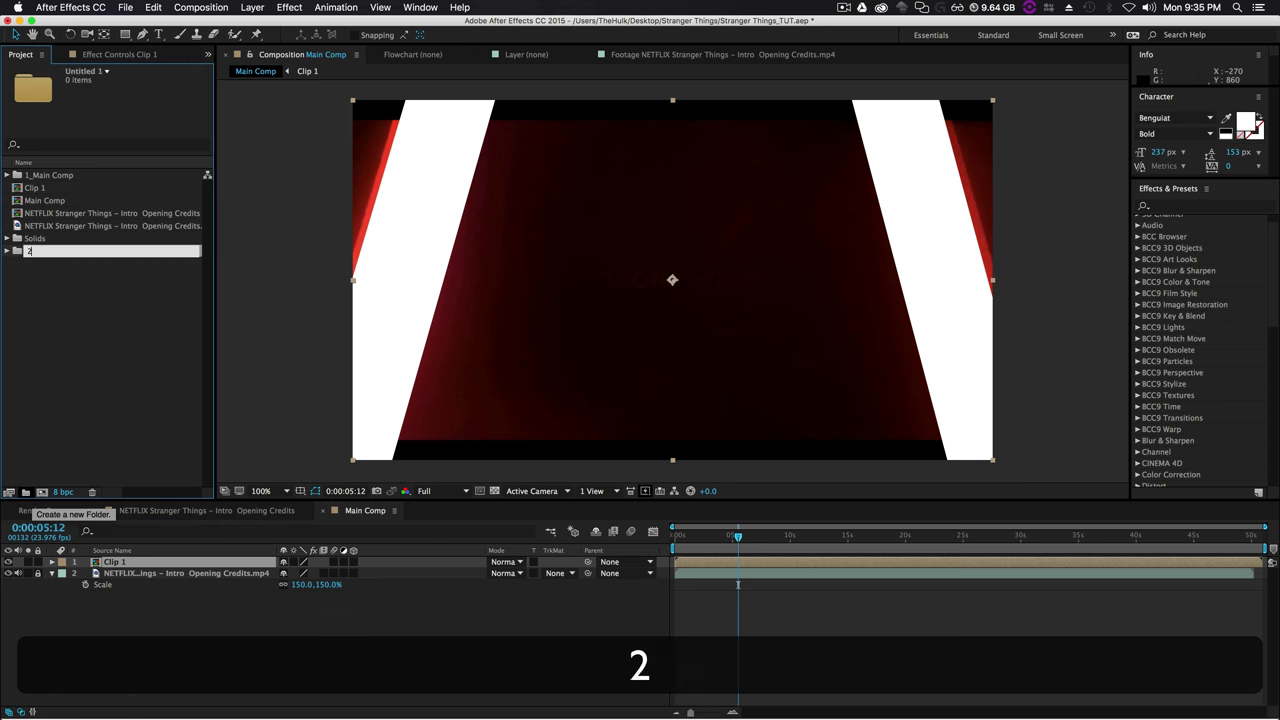
{"action": "type", "text": "_Clips"}
{"action": "left_click", "coordinate": [83, 323]}
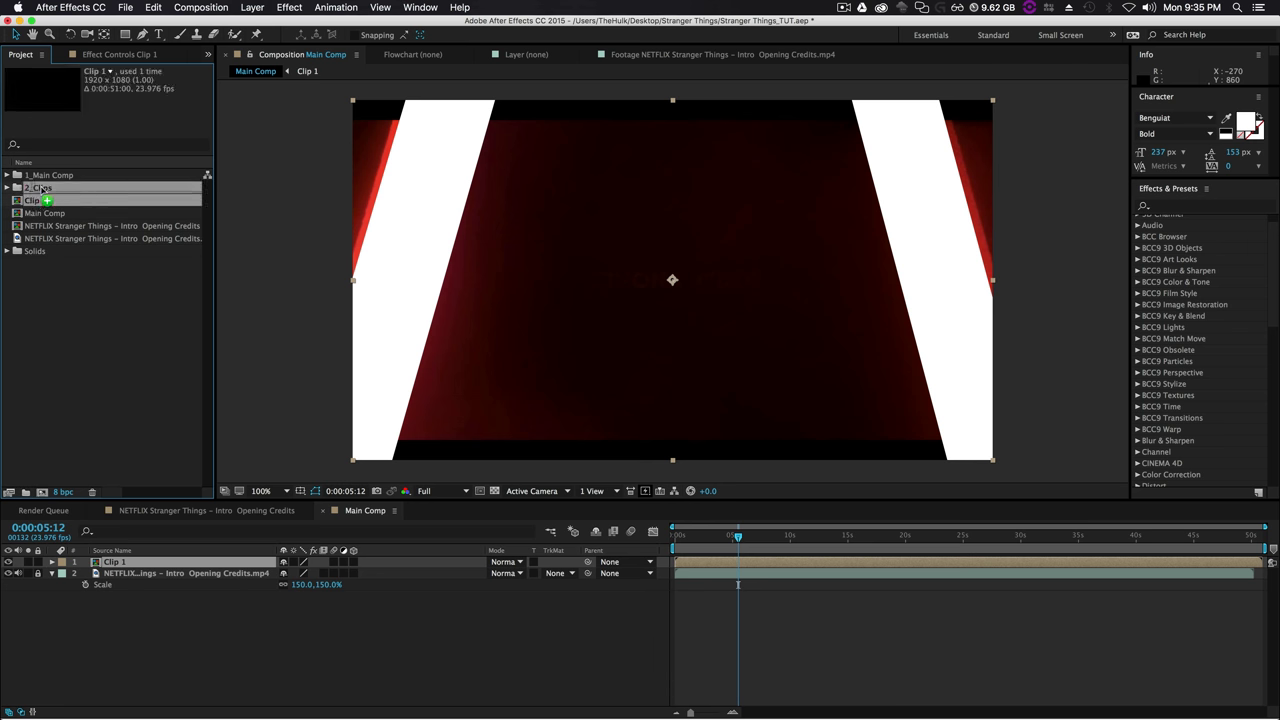
{"action": "left_click_drag", "start_coordinate": [35, 206], "coordinate": [52, 176]}
{"action": "left_click", "coordinate": [57, 203]}
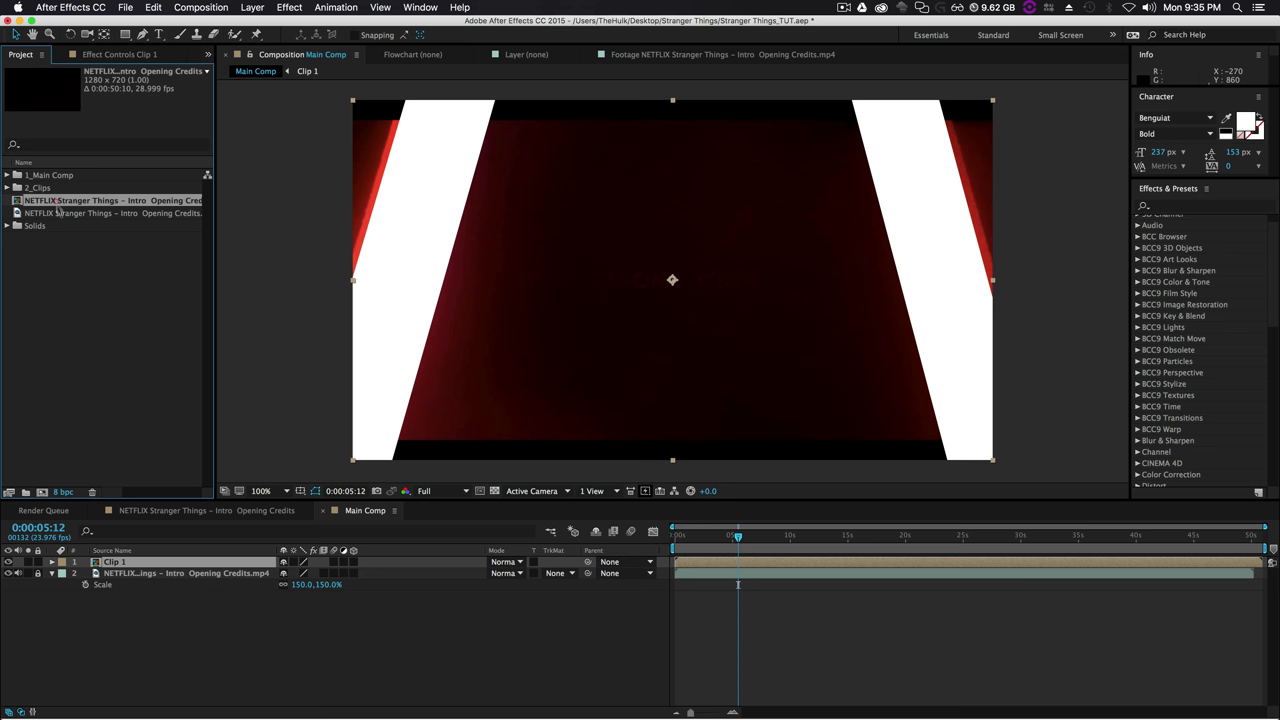
{"action": "key", "text": "BackSpace"}
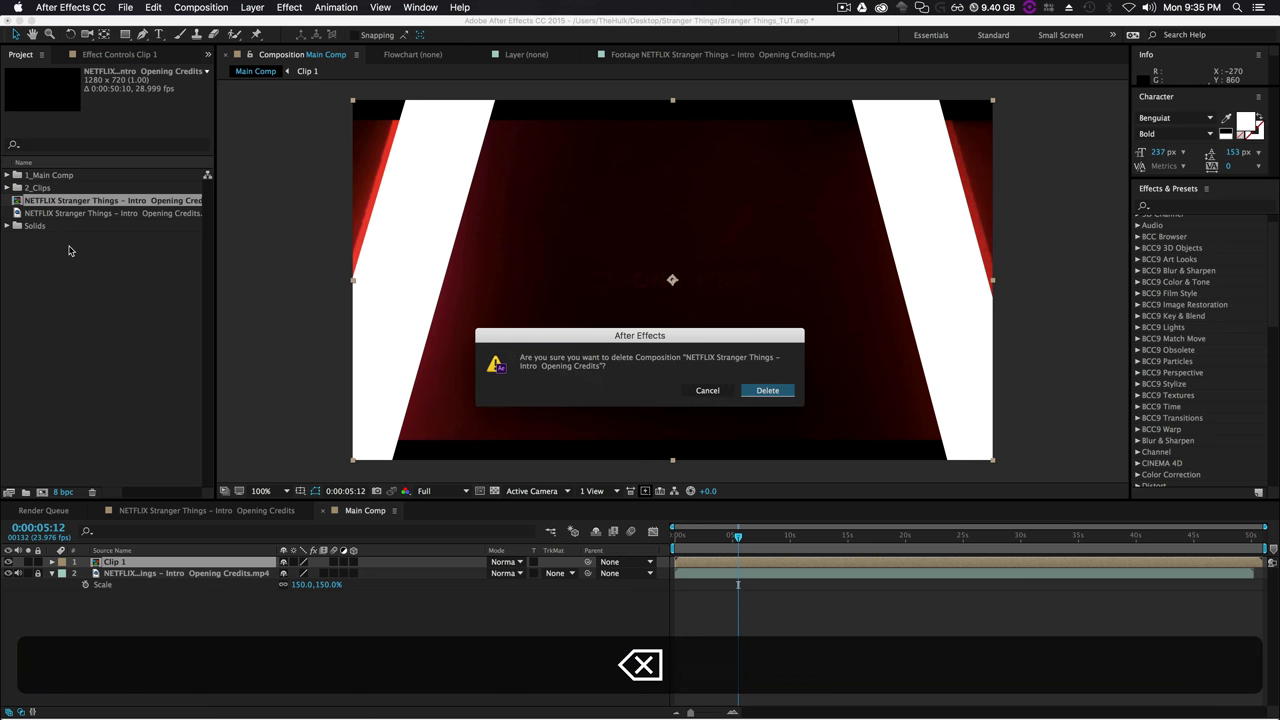
{"action": "left_click", "coordinate": [771, 391]}
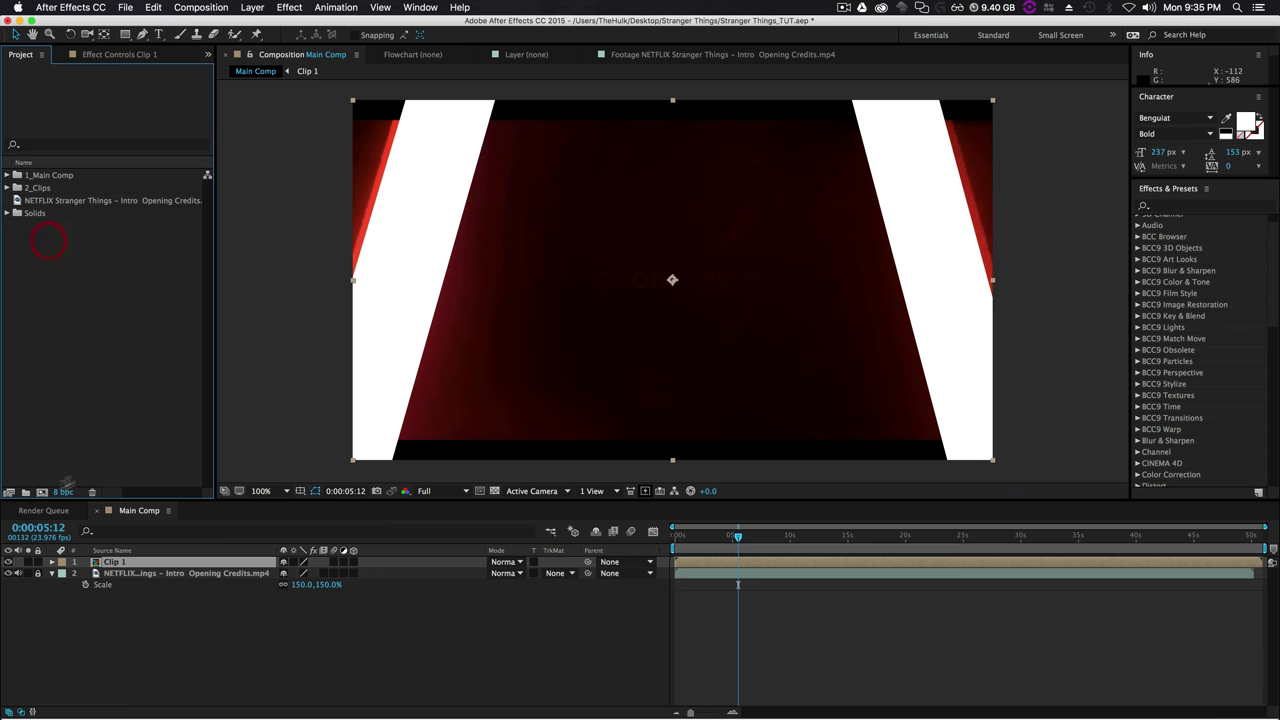
Create a 3_Footage folder and move the credits footage into it.
{"action": "left_click", "coordinate": [27, 492]}
{"action": "type", "text": "2"}
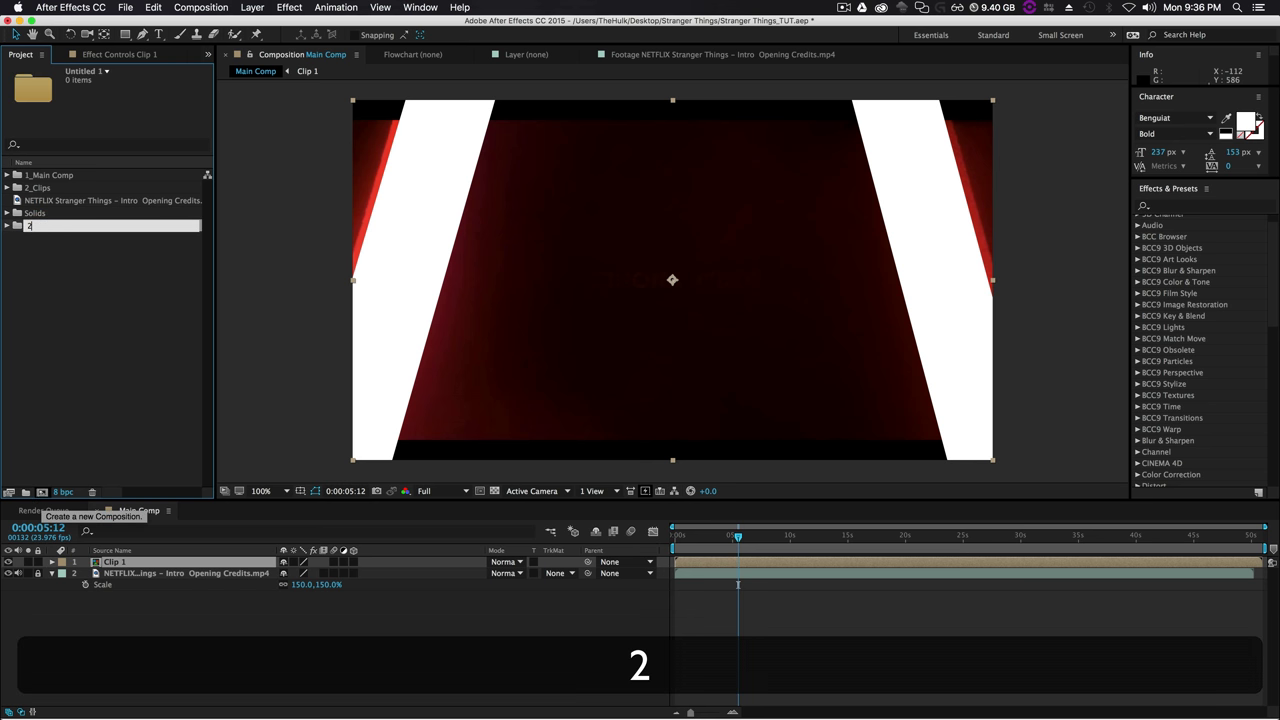
{"action": "key", "text": "BackSpace"}
{"action": "type", "text": "3_Footage"}
{"action": "key", "text": "Return"}
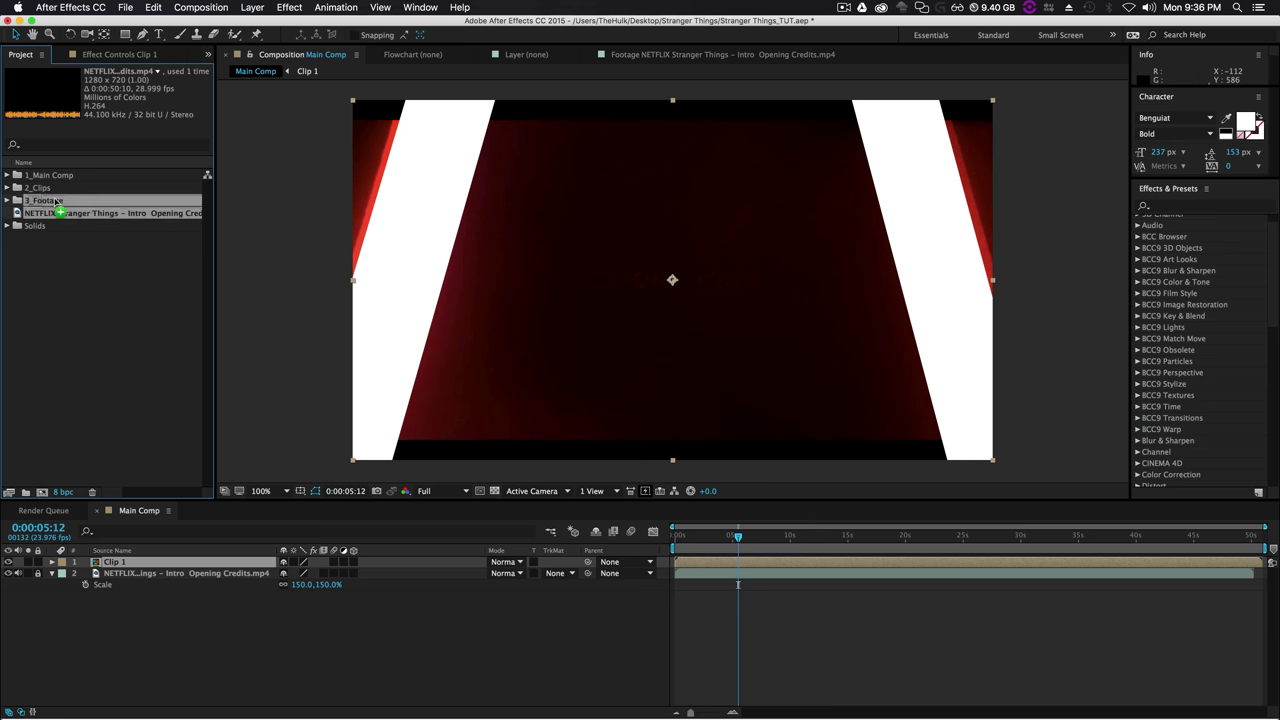
{"action": "left_click_drag", "start_coordinate": [60, 213], "coordinate": [50, 200]}
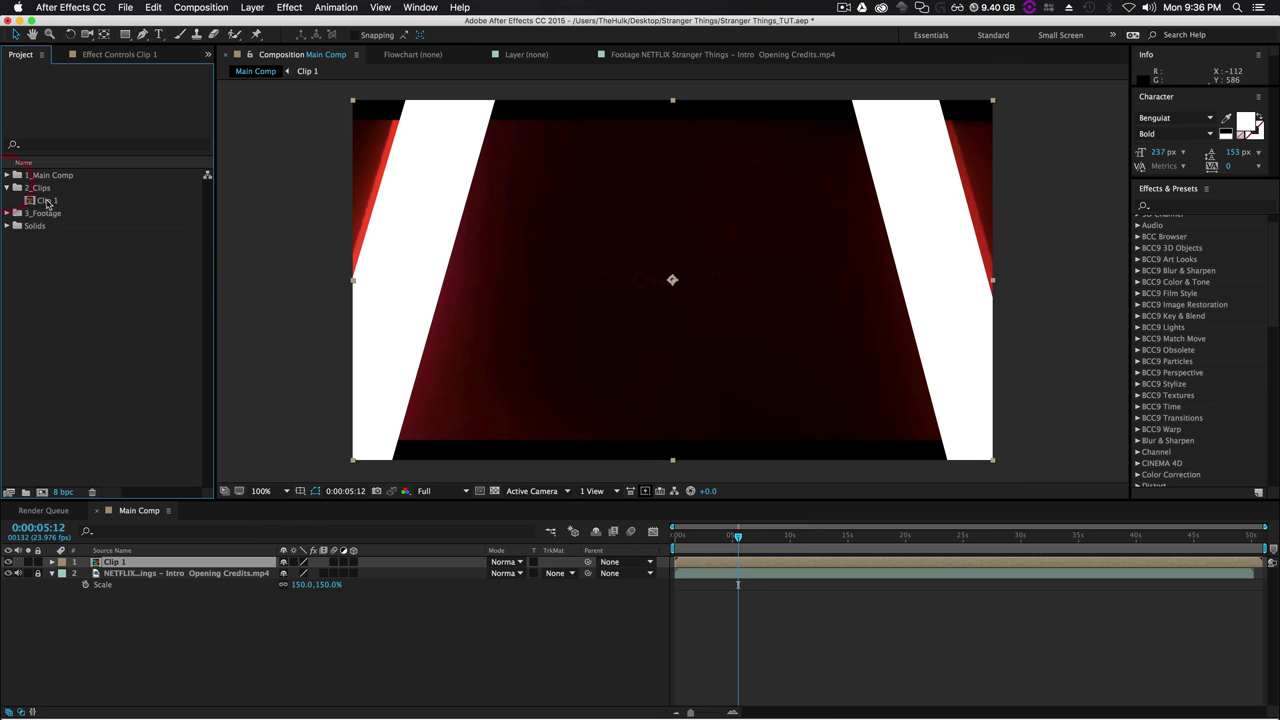
{"action": "left_click", "coordinate": [50, 201]}
{"action": "left_click", "coordinate": [50, 175]}
{"action": "left_click", "coordinate": [7, 175]}
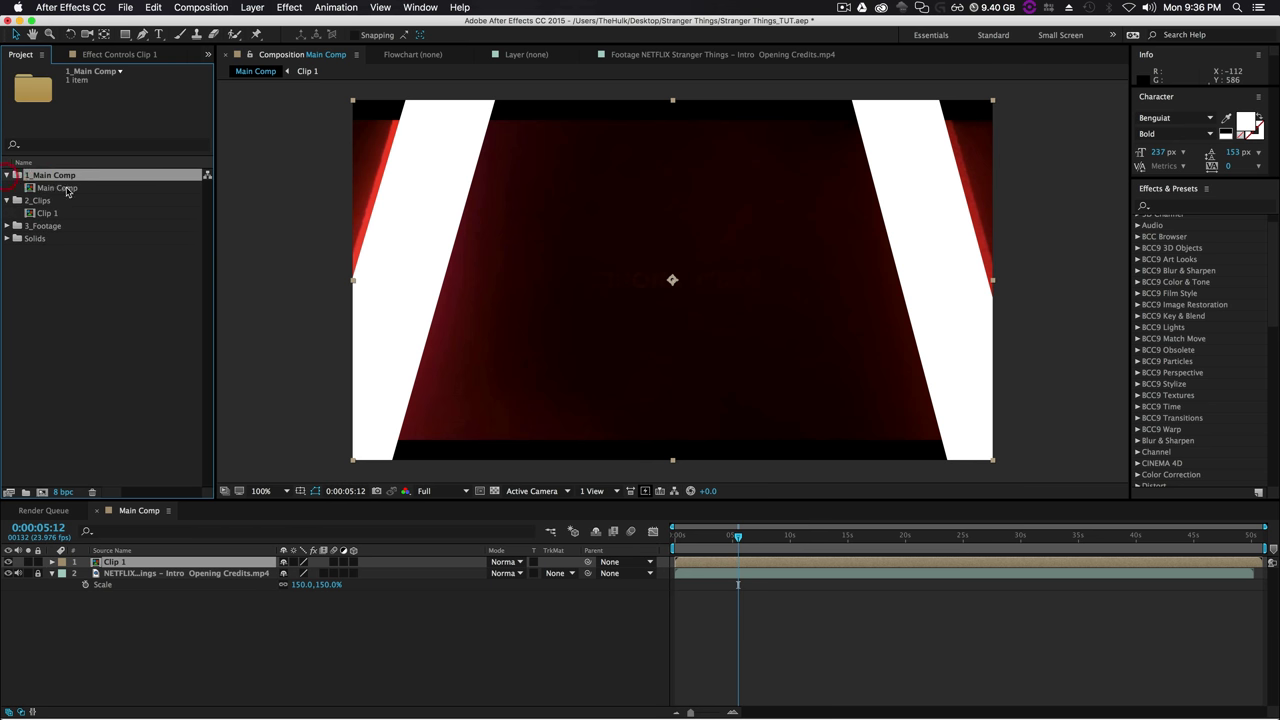
{"action": "left_click", "coordinate": [8, 175]}
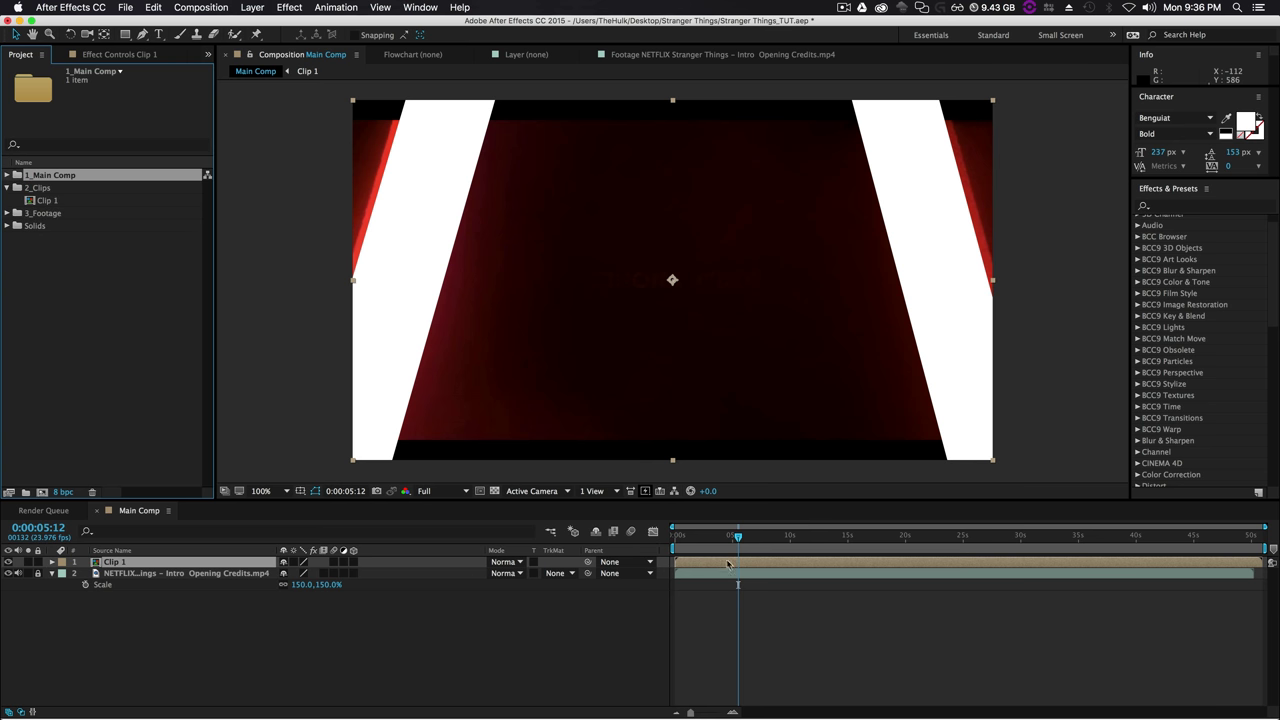
Trim Clip 1 to a 6-second work area ending with Shape Layer 2, then return to Main Comp.
{"action": "double_click", "coordinate": [737, 567]}
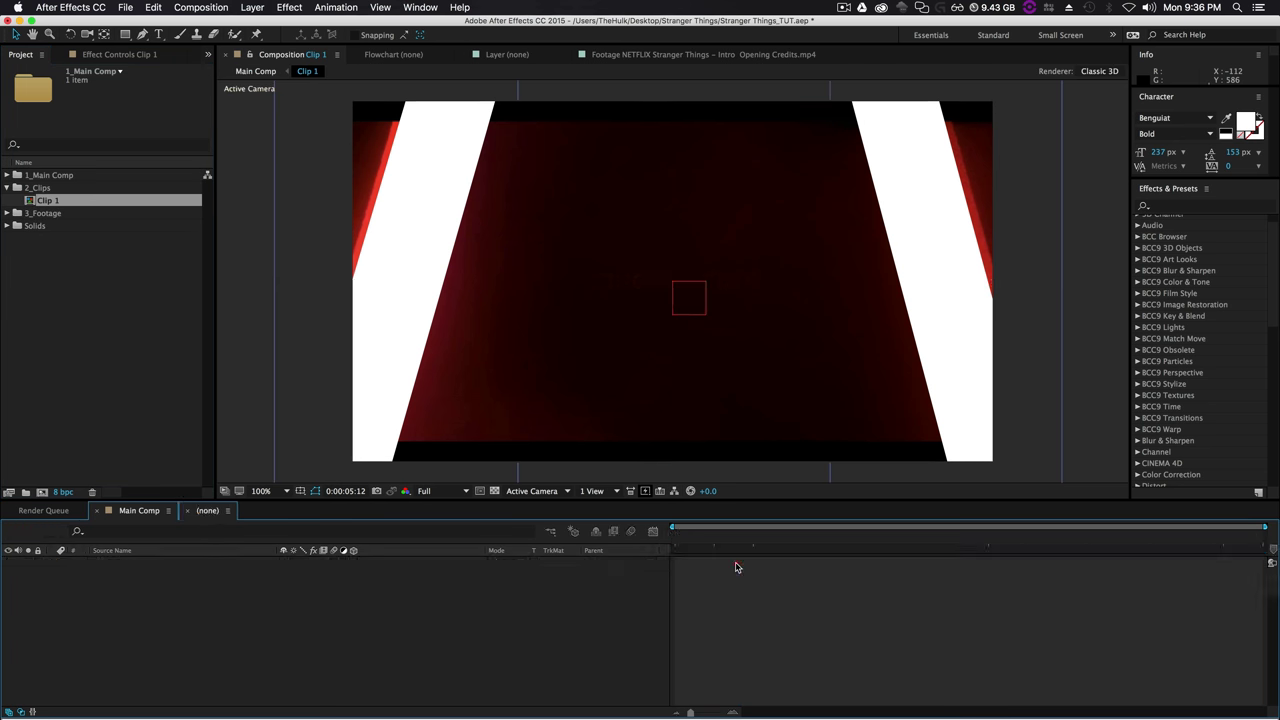
{"action": "left_click_drag", "start_coordinate": [740, 537], "coordinate": [704, 539]}
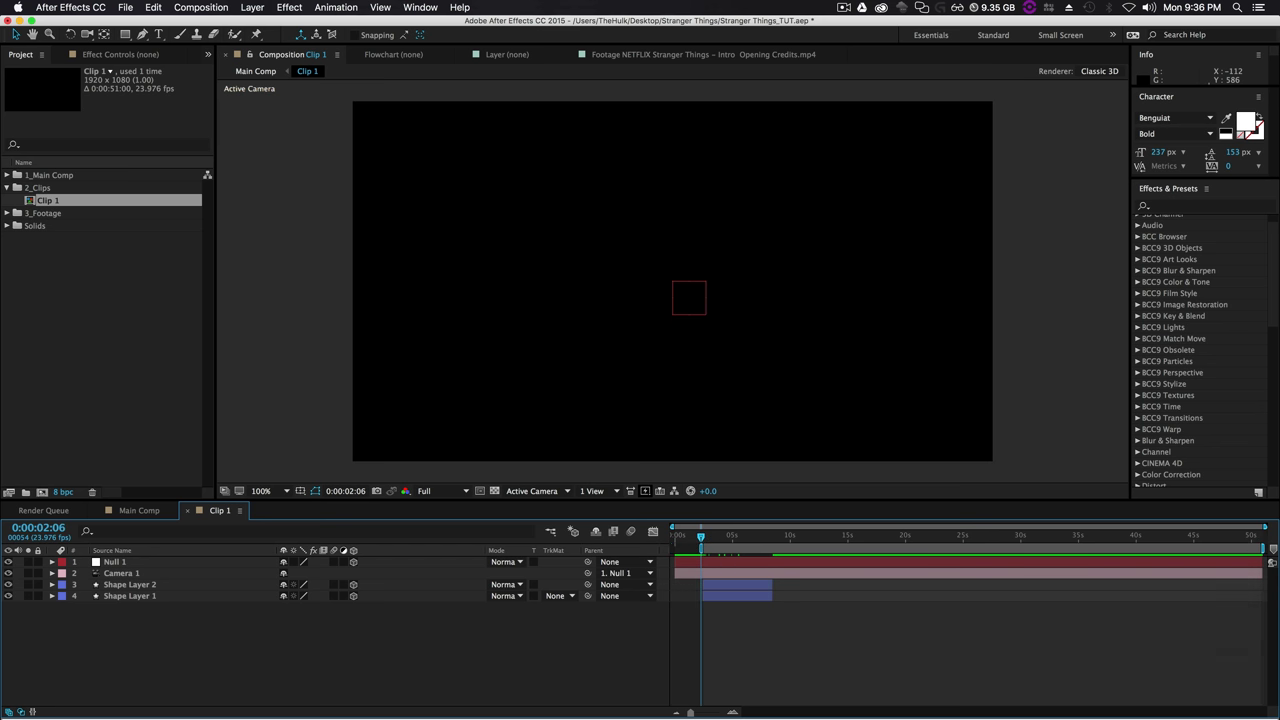
{"action": "left_click_drag", "start_coordinate": [1262, 549], "coordinate": [775, 587]}
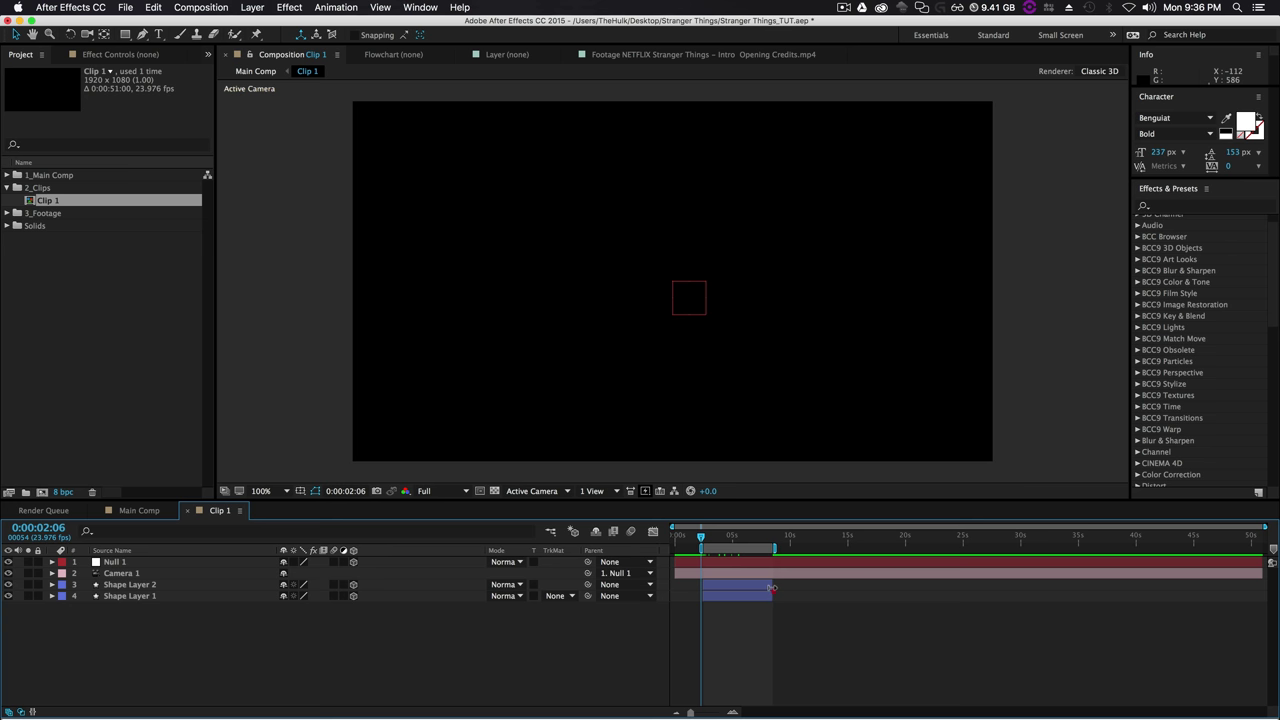
{"action": "left_click", "coordinate": [190, 7]}
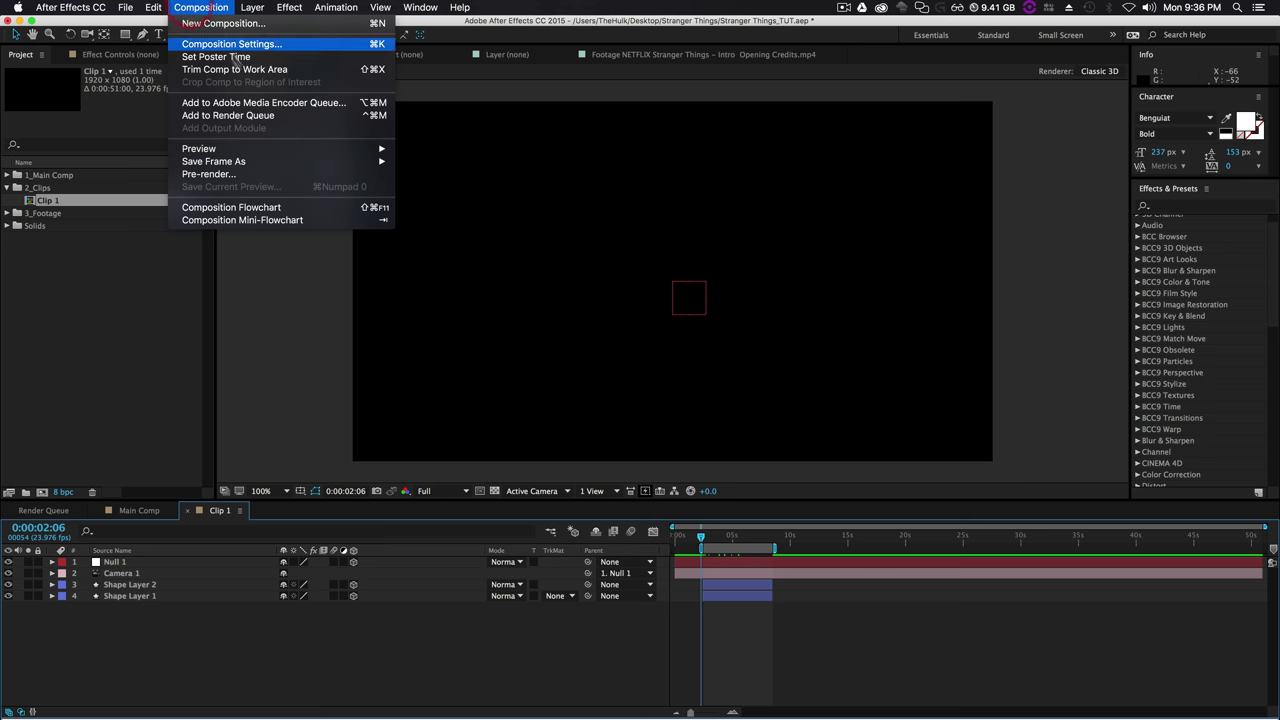
{"action": "left_click", "coordinate": [243, 71]}
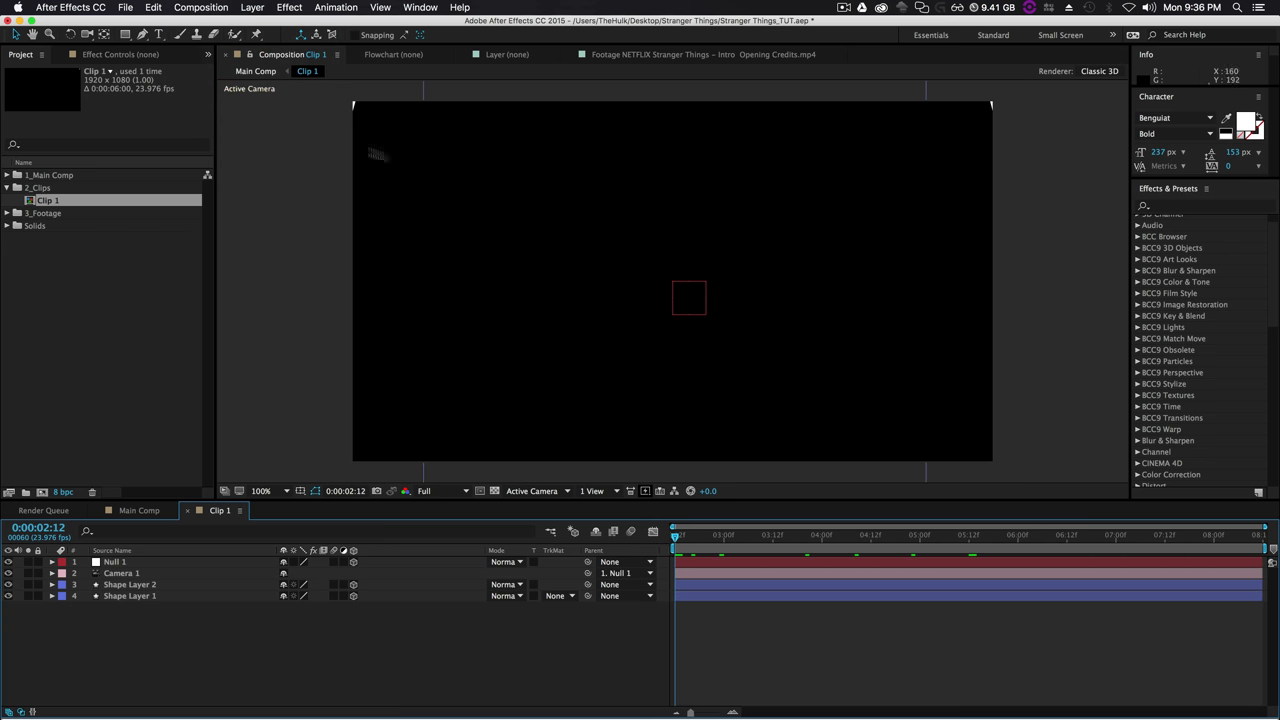
{"action": "left_click", "coordinate": [255, 71]}
{"action": "left_click_drag", "start_coordinate": [698, 540], "coordinate": [727, 541]}
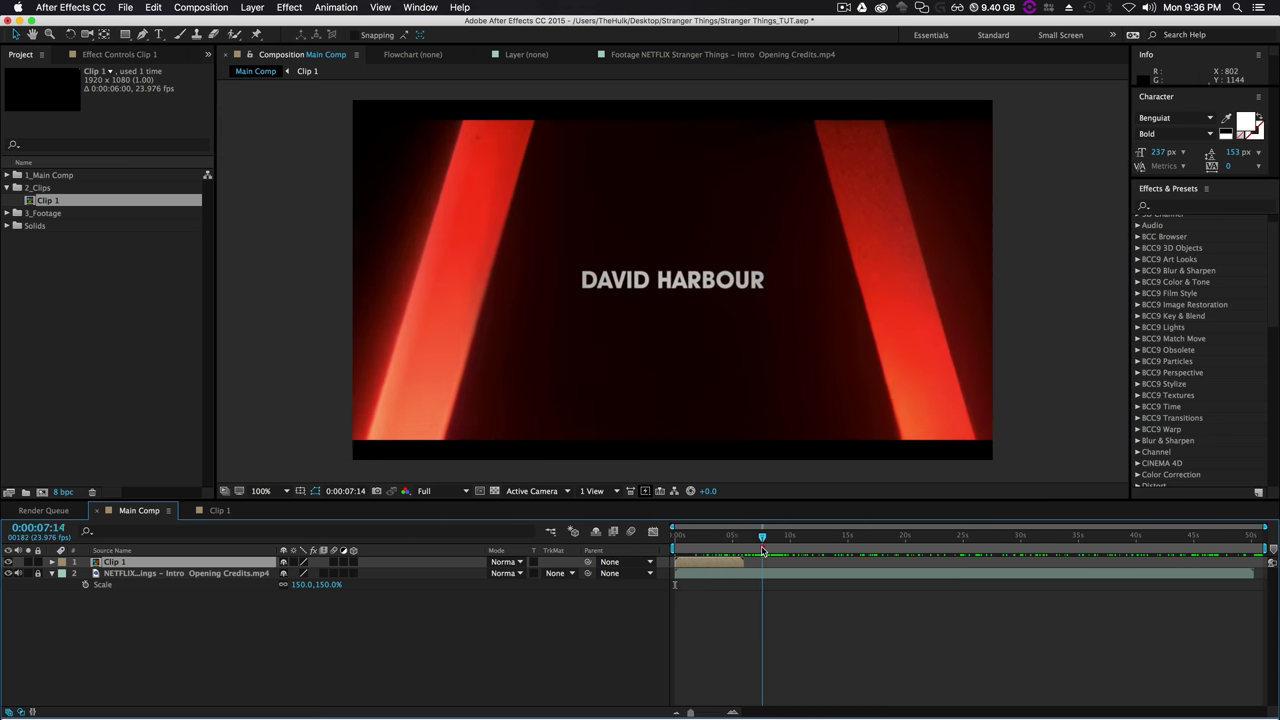
Move Main Comp to about 0:00:08:15, where the red bars form an N, at 50% zoom.
{"action": "mouse_move", "coordinate": [773, 555]}
{"action": "left_mouse_down"}
{"action": "mouse_move", "coordinate": [741, 565]}
{"action": "mouse_move", "coordinate": [715, 546]}
{"action": "mouse_move", "coordinate": [773, 548]}
{"action": "left_mouse_up"}
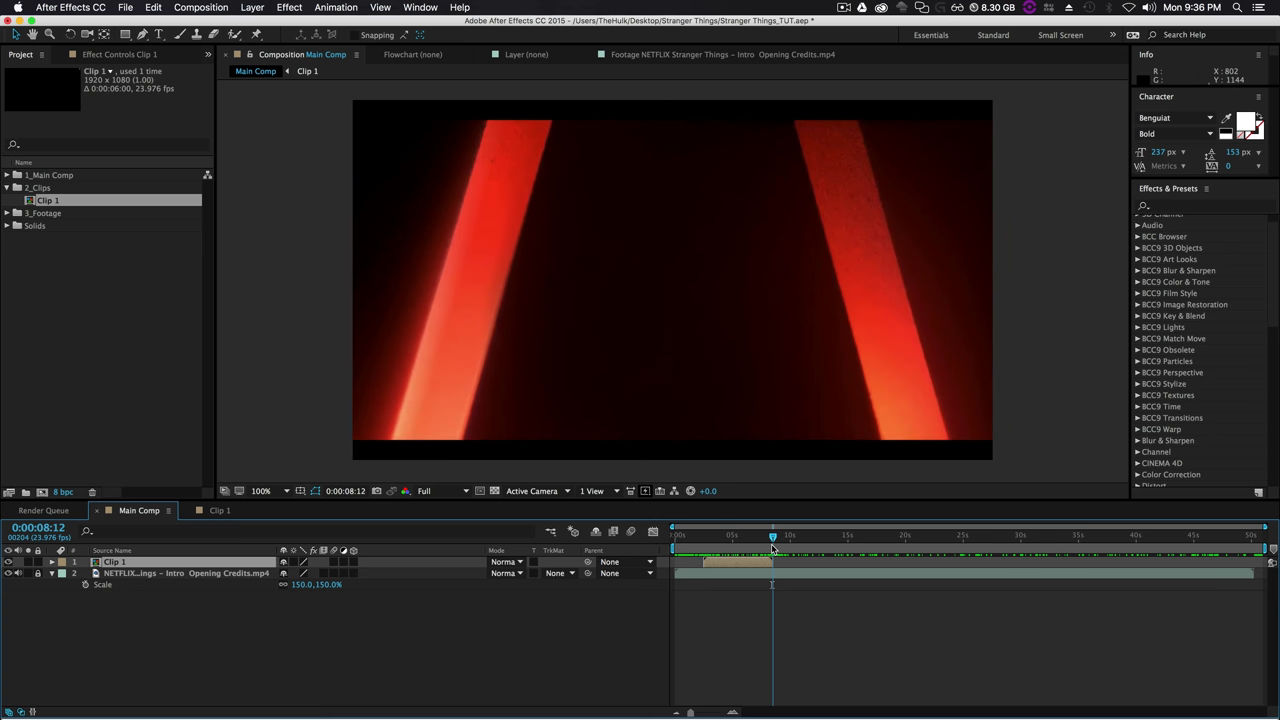
{"action": "left_click_drag", "start_coordinate": [773, 548], "coordinate": [776, 540]}
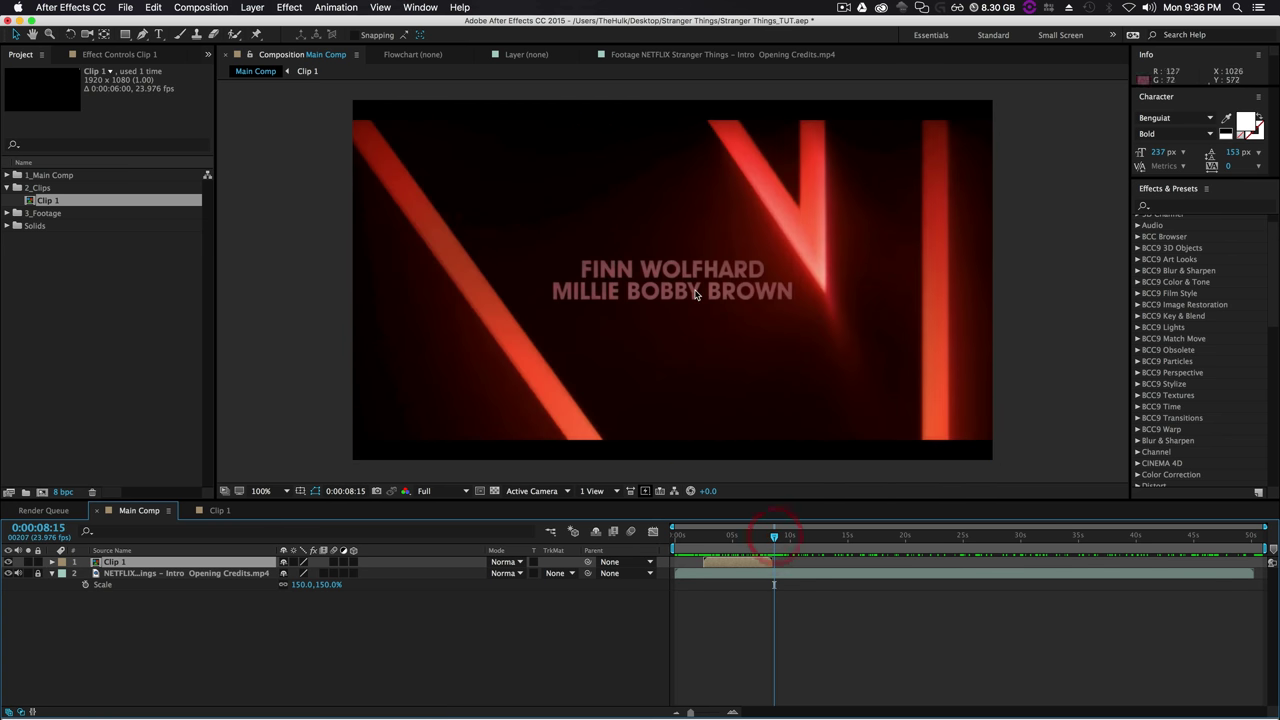
{"action": "key", "text": "comma"}
{"action": "key", "text": "comma"}
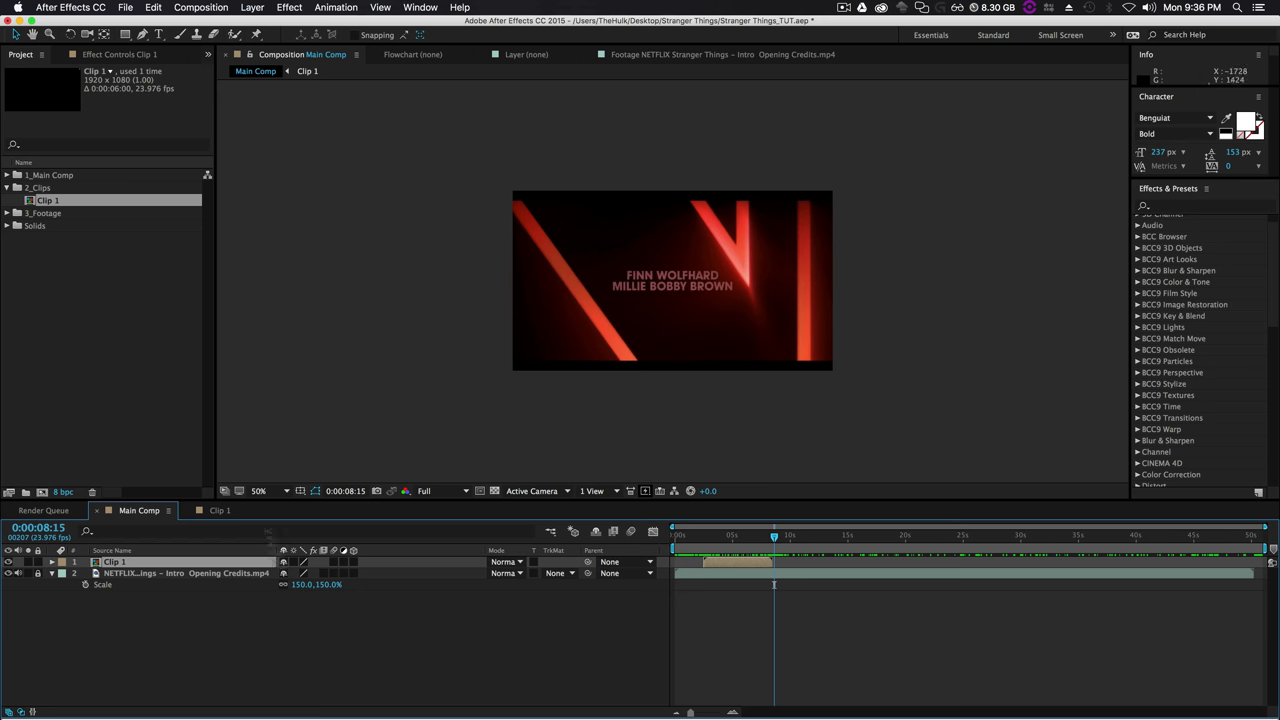
{"action": "left_click", "coordinate": [300, 634]}
Create a white 'N' text layer in Benguiat Bold.
{"action": "key", "text": "super+t"}
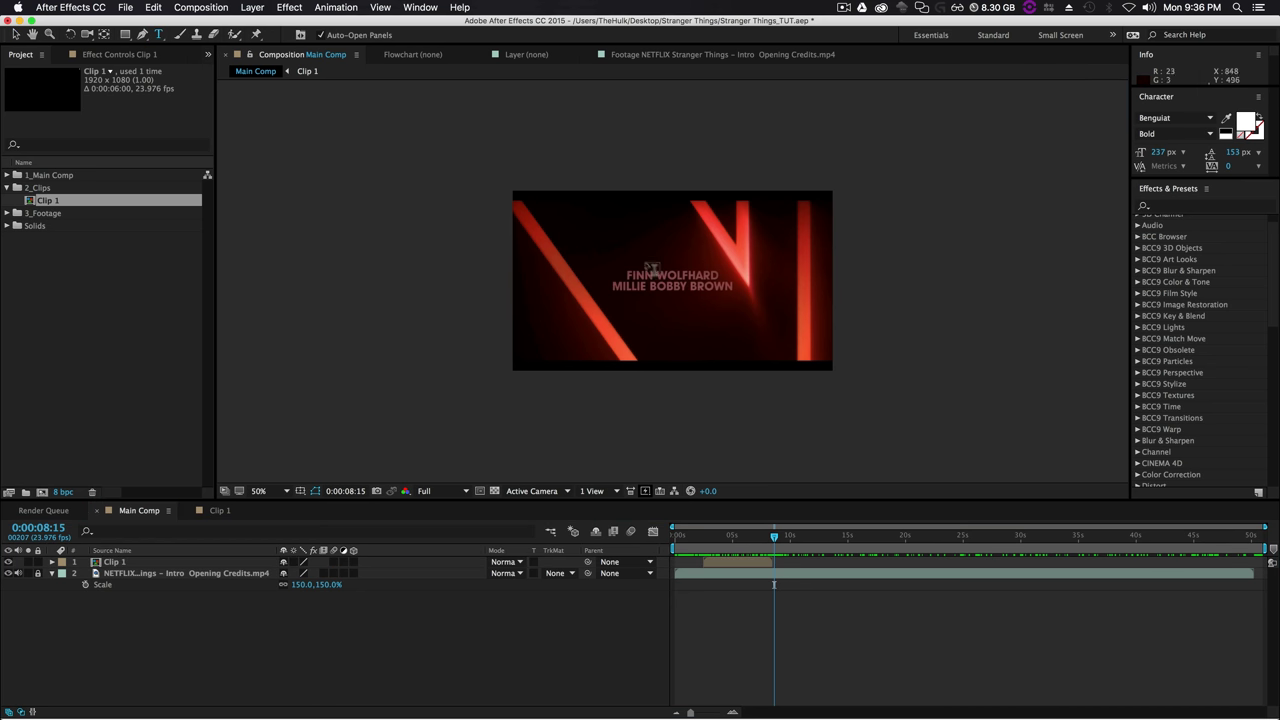
{"action": "left_click", "coordinate": [646, 268]}
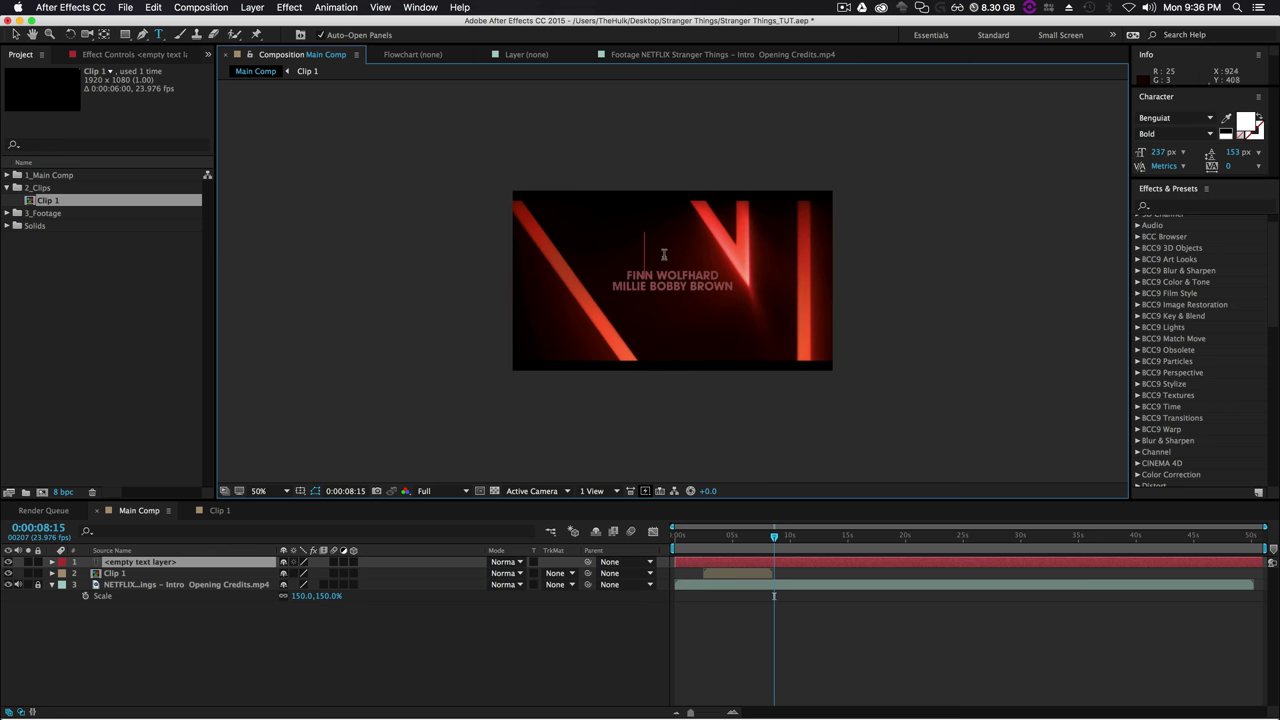
{"action": "type", "text": "N"}
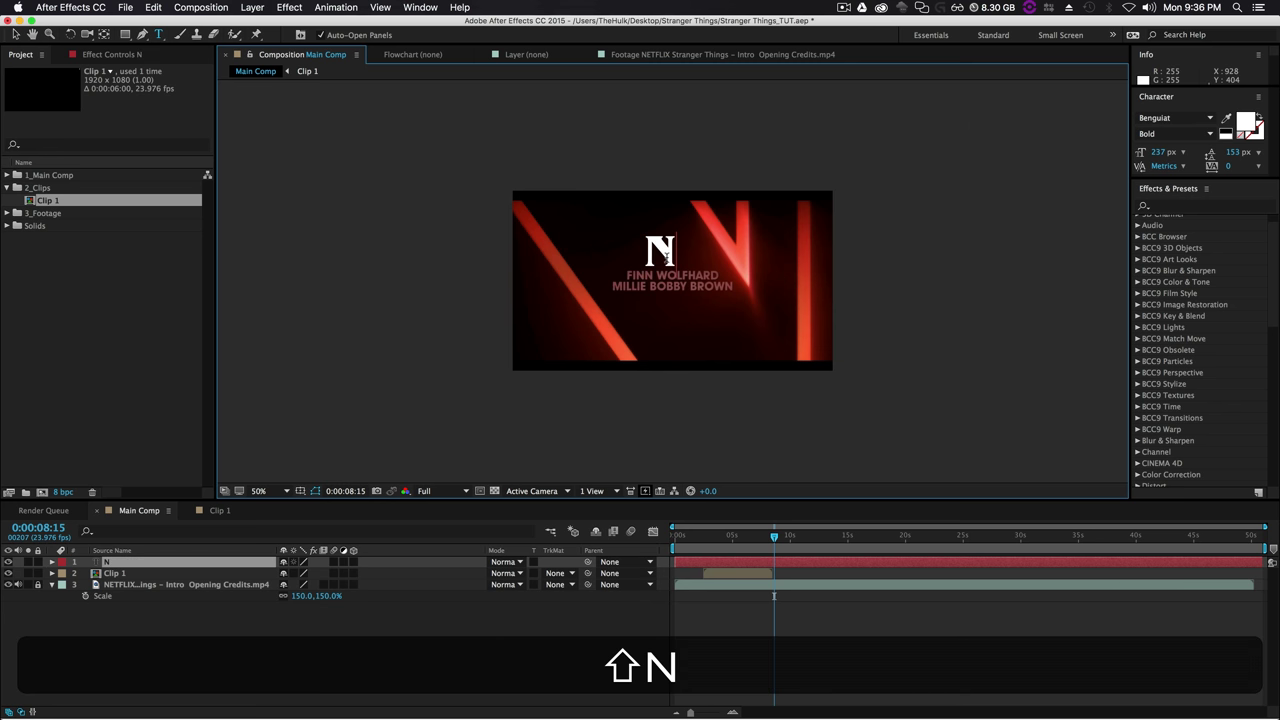
{"action": "left_click", "coordinate": [1170, 133]}
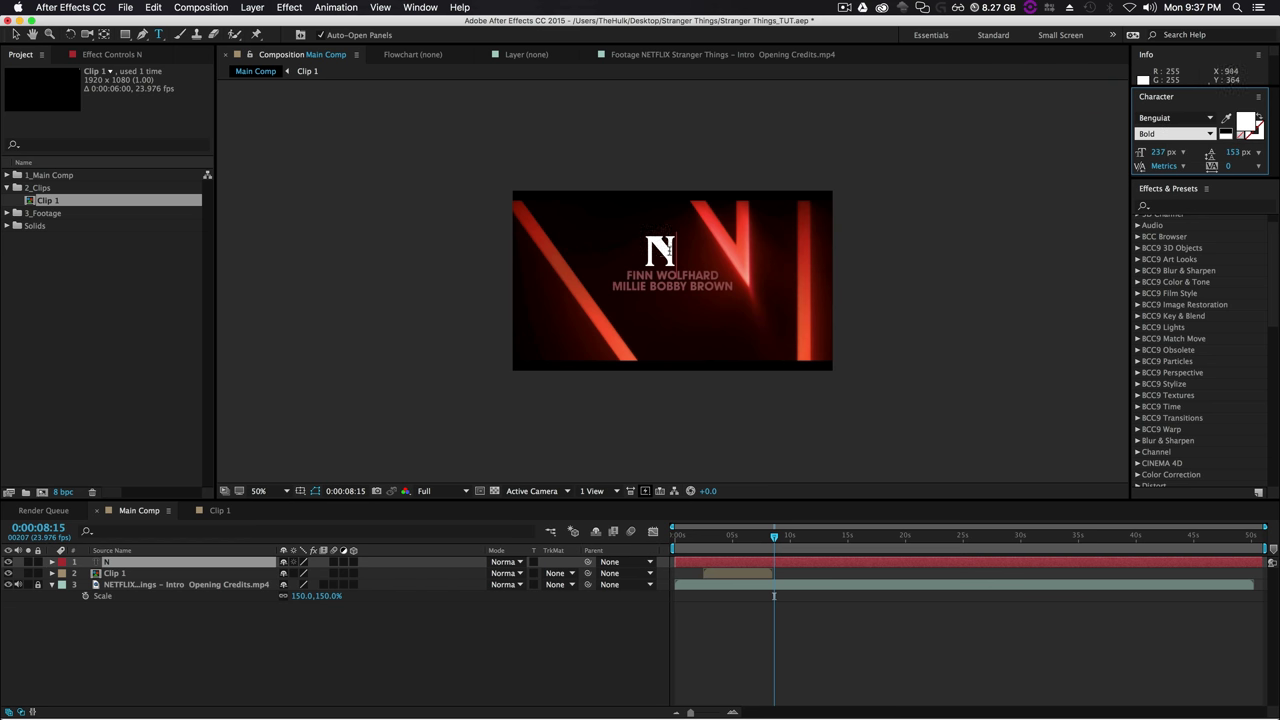
{"action": "double_click", "coordinate": [669, 249]}
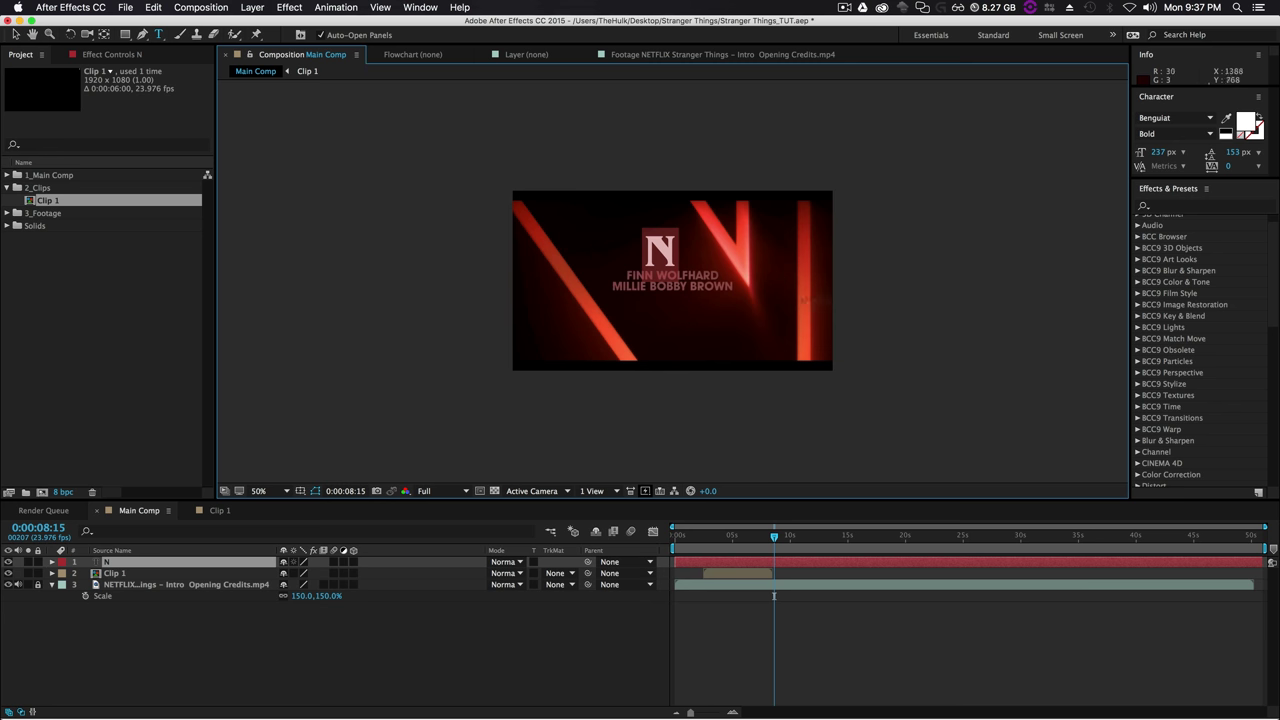
{"action": "left_click", "coordinate": [15, 34]}
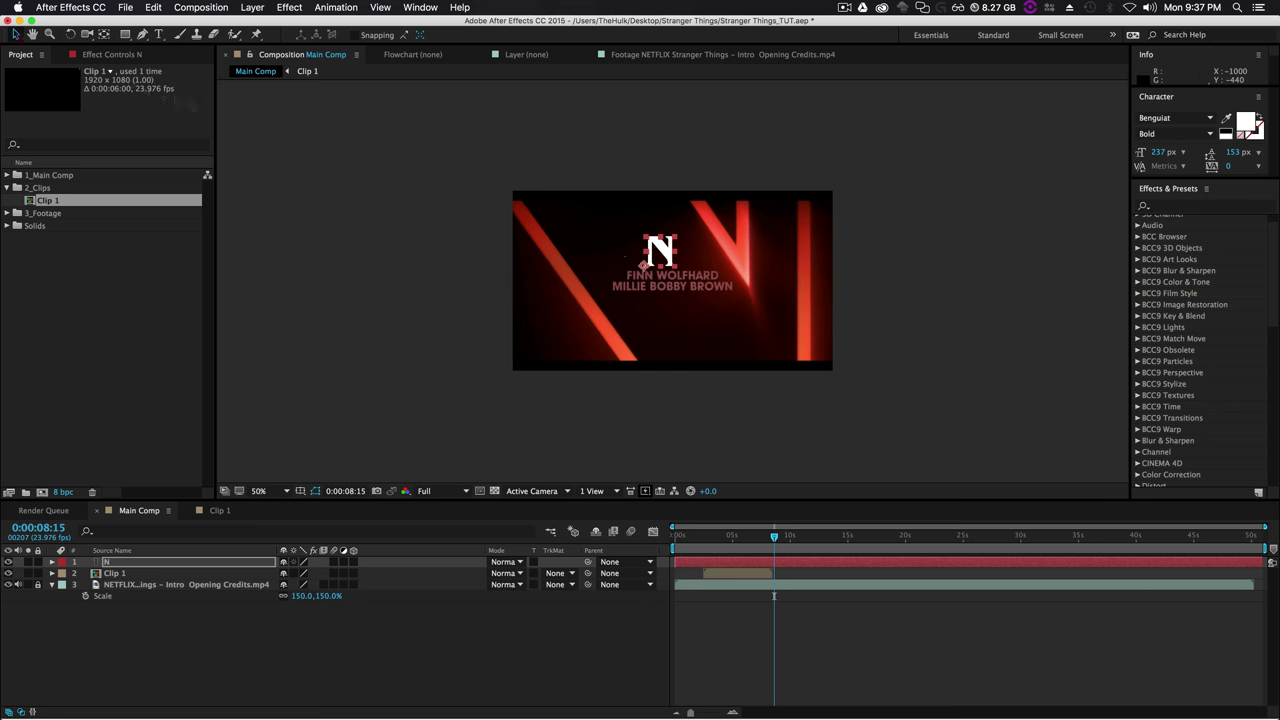
Scale the N up proportionally until it spills past the frame edges.
{"action": "left_click_drag", "start_coordinate": [676, 238], "coordinate": [741, 227]}
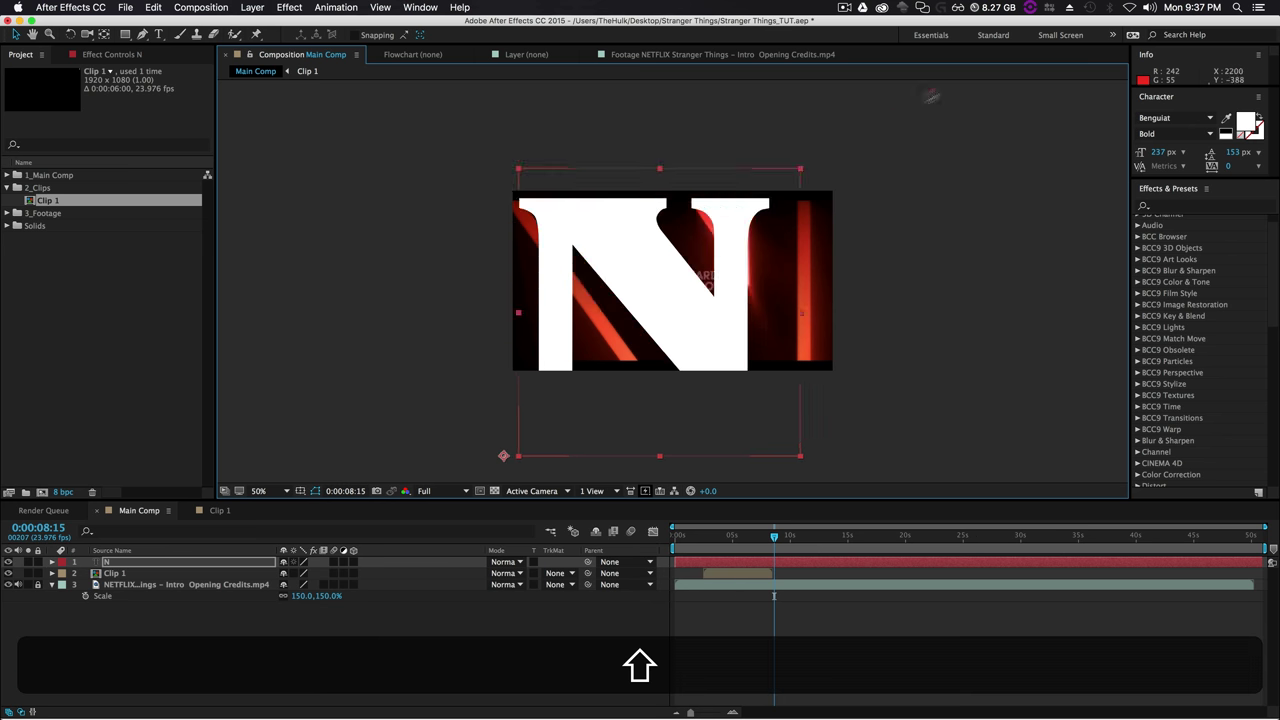
{"action": "mouse_move", "coordinate": [711, 367]}
{"action": "left_mouse_down"}
{"action": "mouse_move", "coordinate": [677, 316]}
{"action": "mouse_move", "coordinate": [629, 337]}
{"action": "left_mouse_up"}
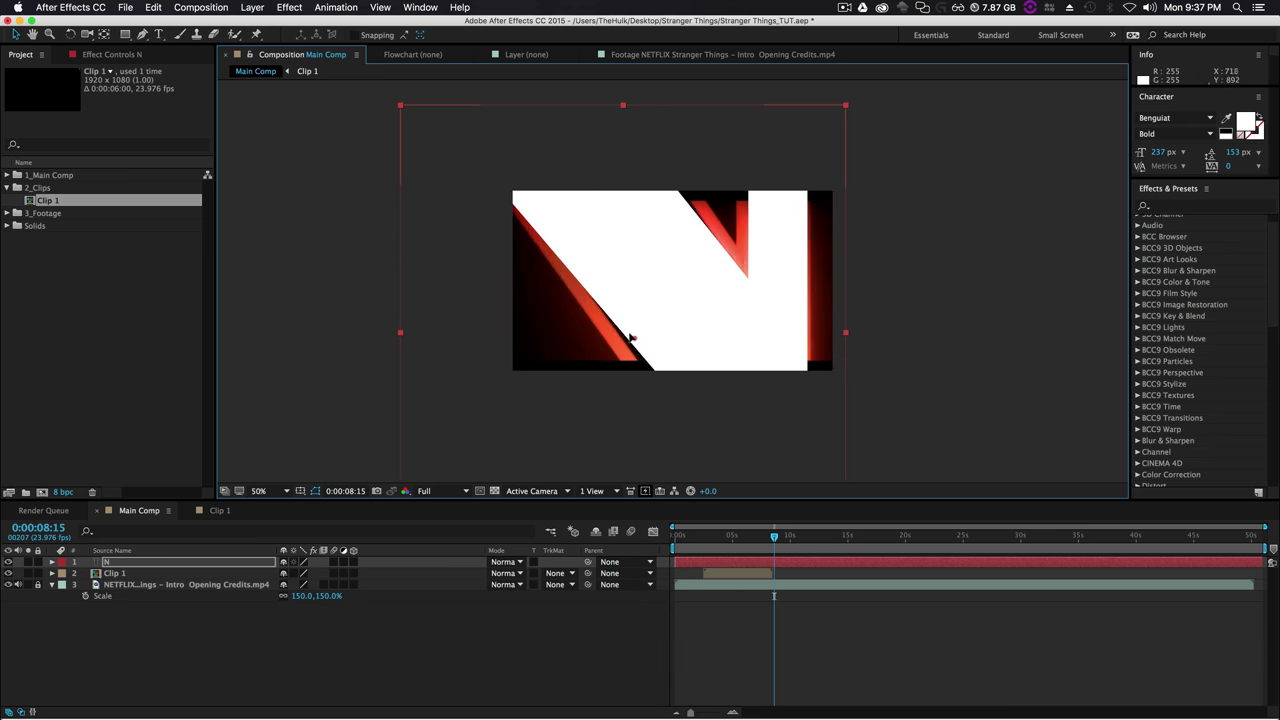
{"action": "left_click_drag", "start_coordinate": [847, 108], "coordinate": [720, 313]}
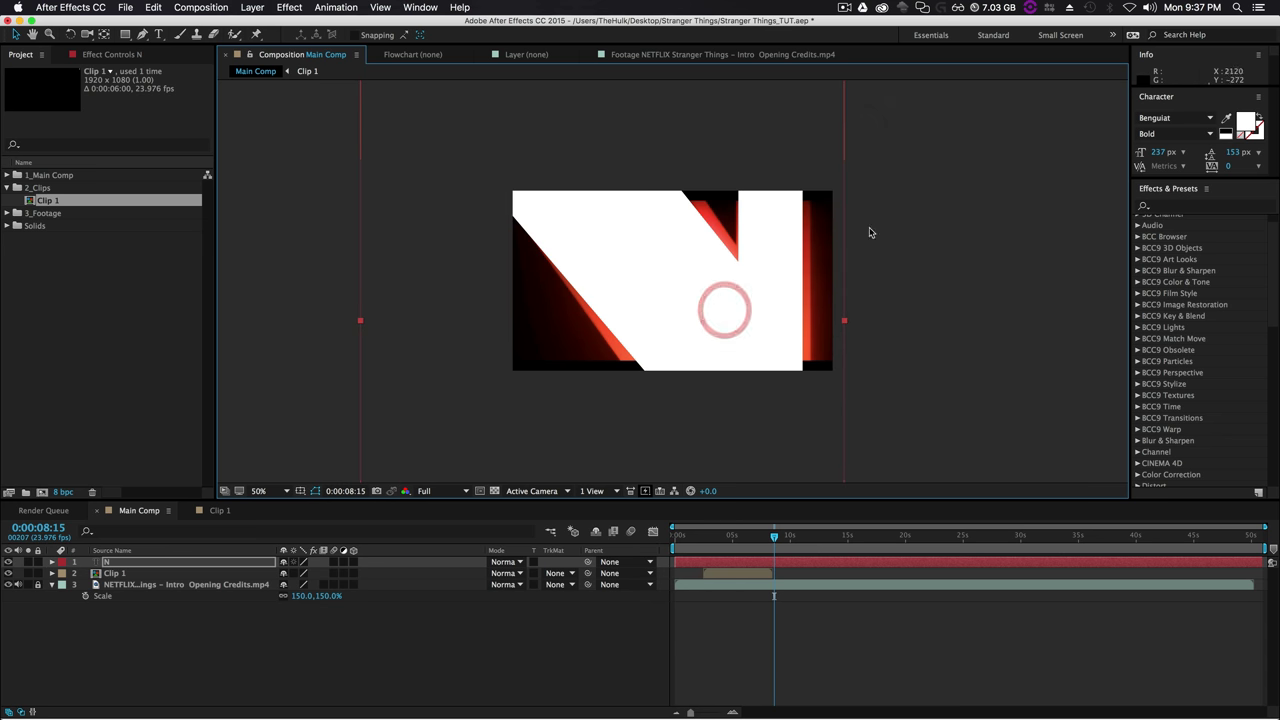
{"action": "key", "text": "comma"}
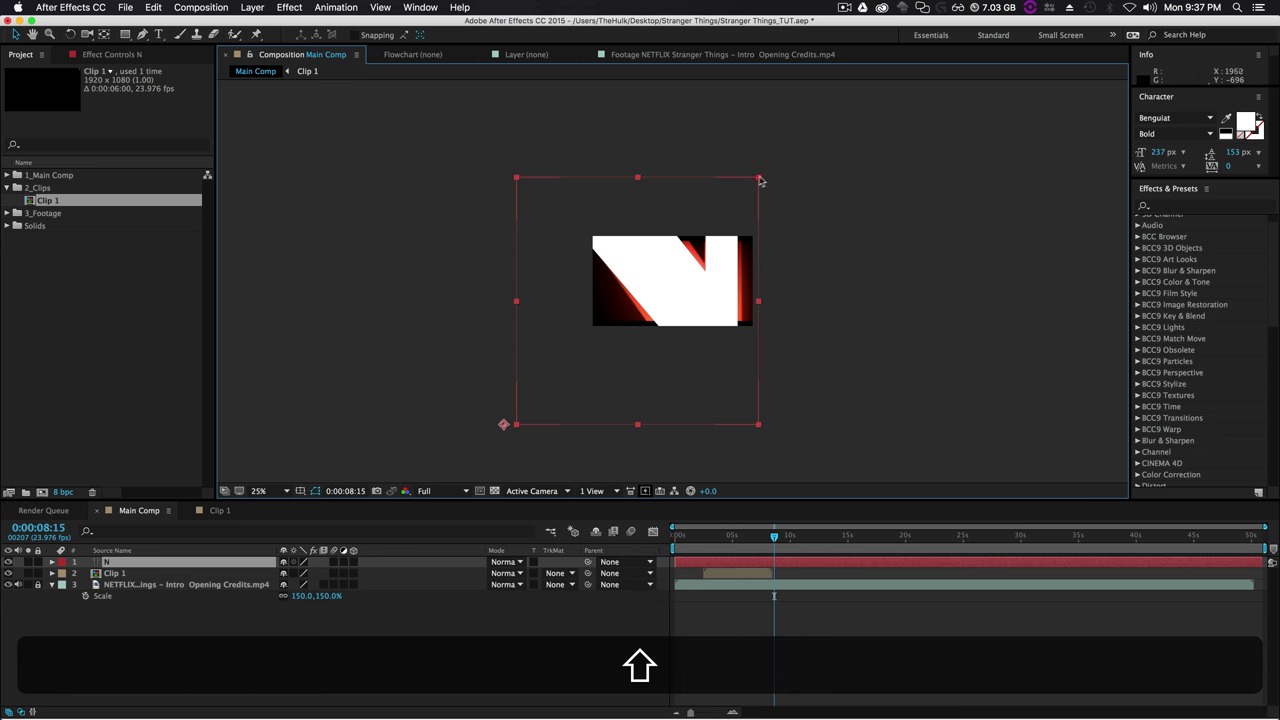
{"action": "left_click_drag", "start_coordinate": [760, 177], "coordinate": [797, 158]}
{"action": "left_click_drag", "start_coordinate": [685, 277], "coordinate": [668, 285]}
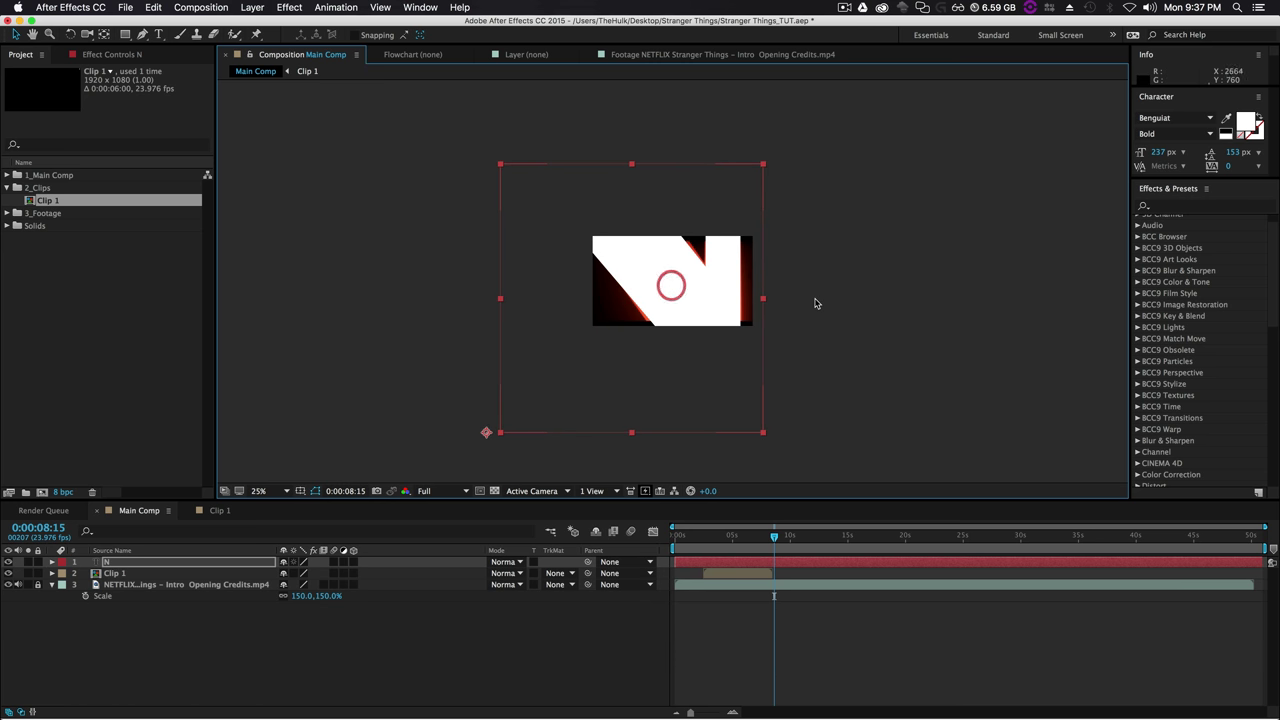
{"action": "key", "text": "period"}
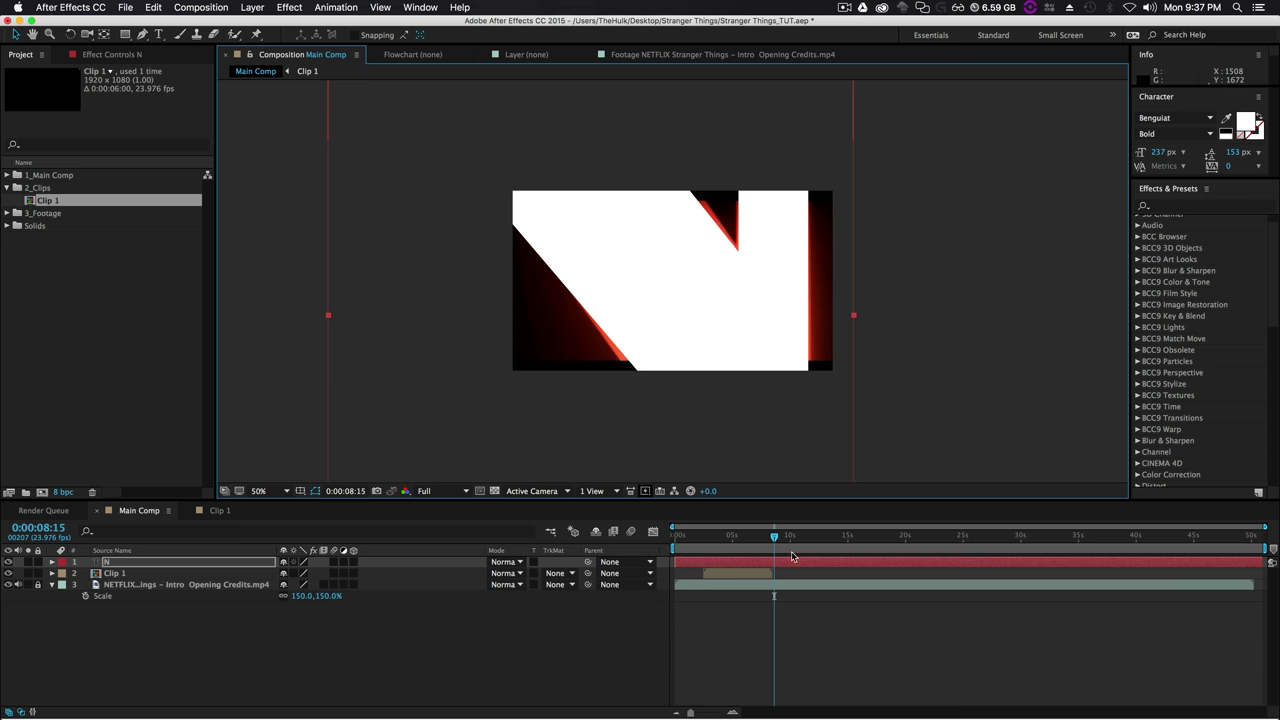
Convert the N text into outline shapes with no fill.
{"action": "right_click", "coordinate": [122, 563]}
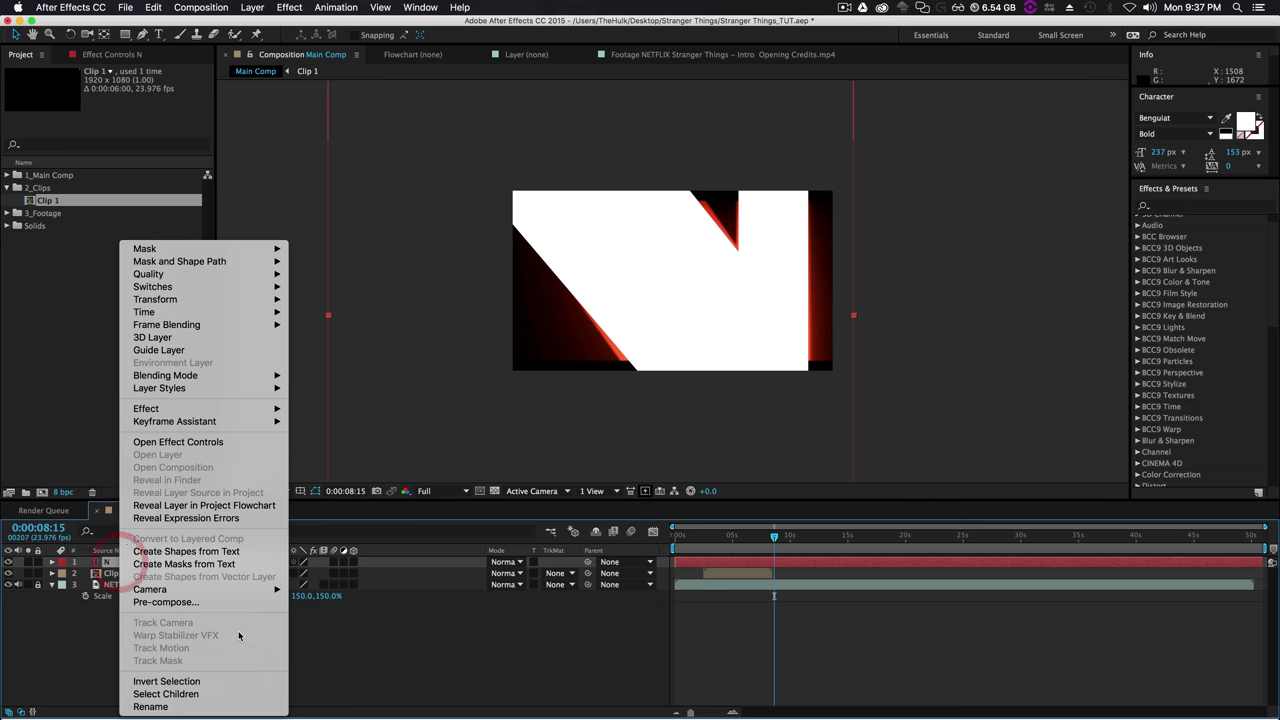
{"action": "left_click", "coordinate": [200, 551]}
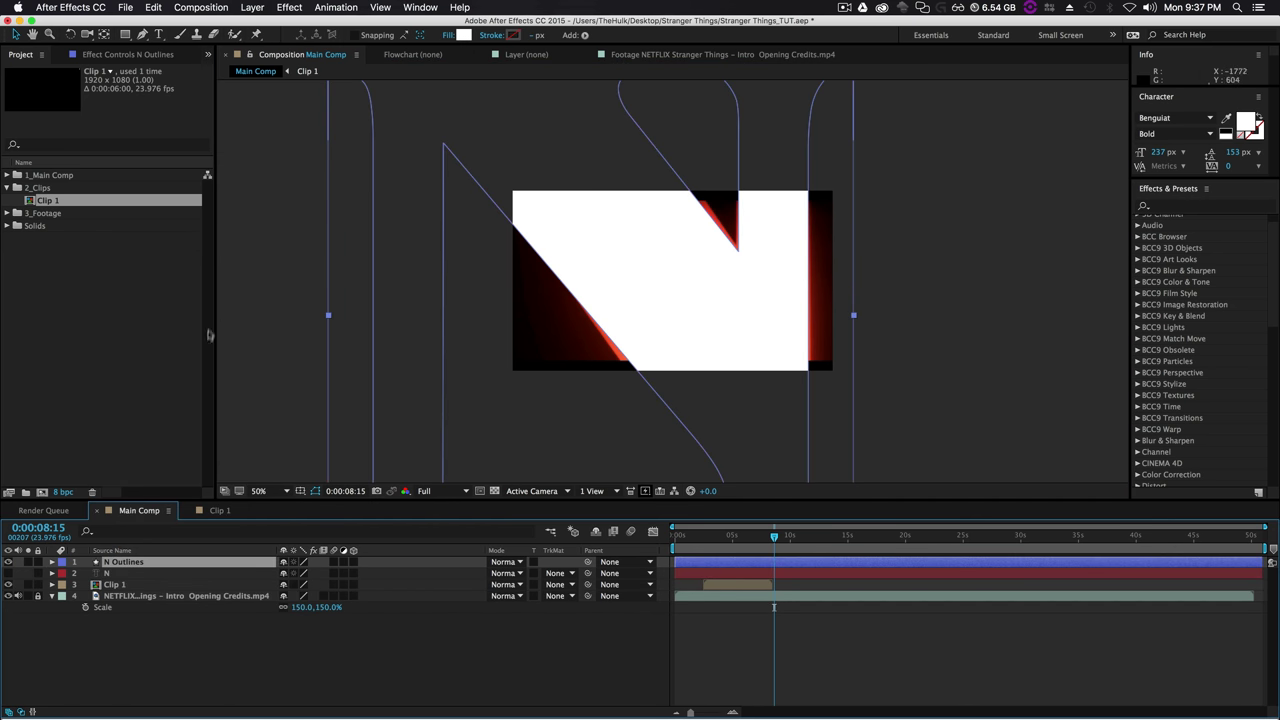
{"action": "left_click", "coordinate": [448, 37]}
{"action": "left_click", "coordinate": [345, 101]}
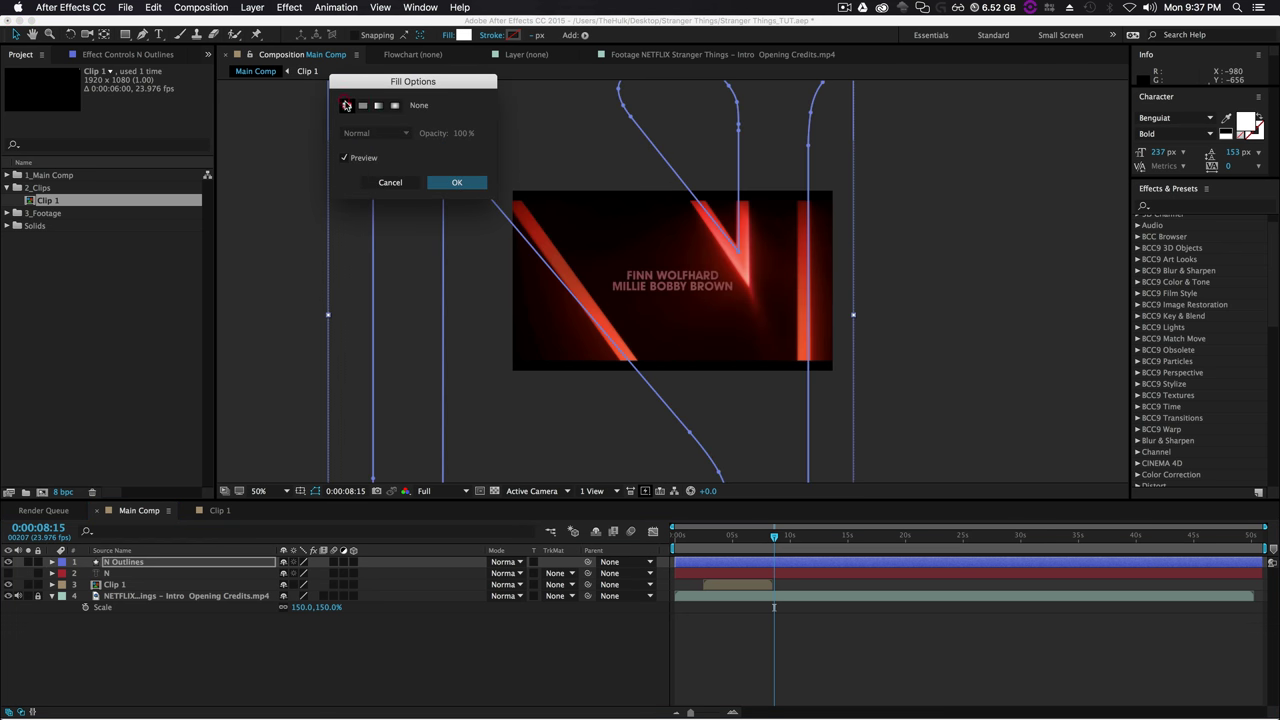
{"action": "left_click", "coordinate": [453, 180]}
Give the N Outlines a solid red stroke 5 px wide.
{"action": "left_click", "coordinate": [492, 36]}
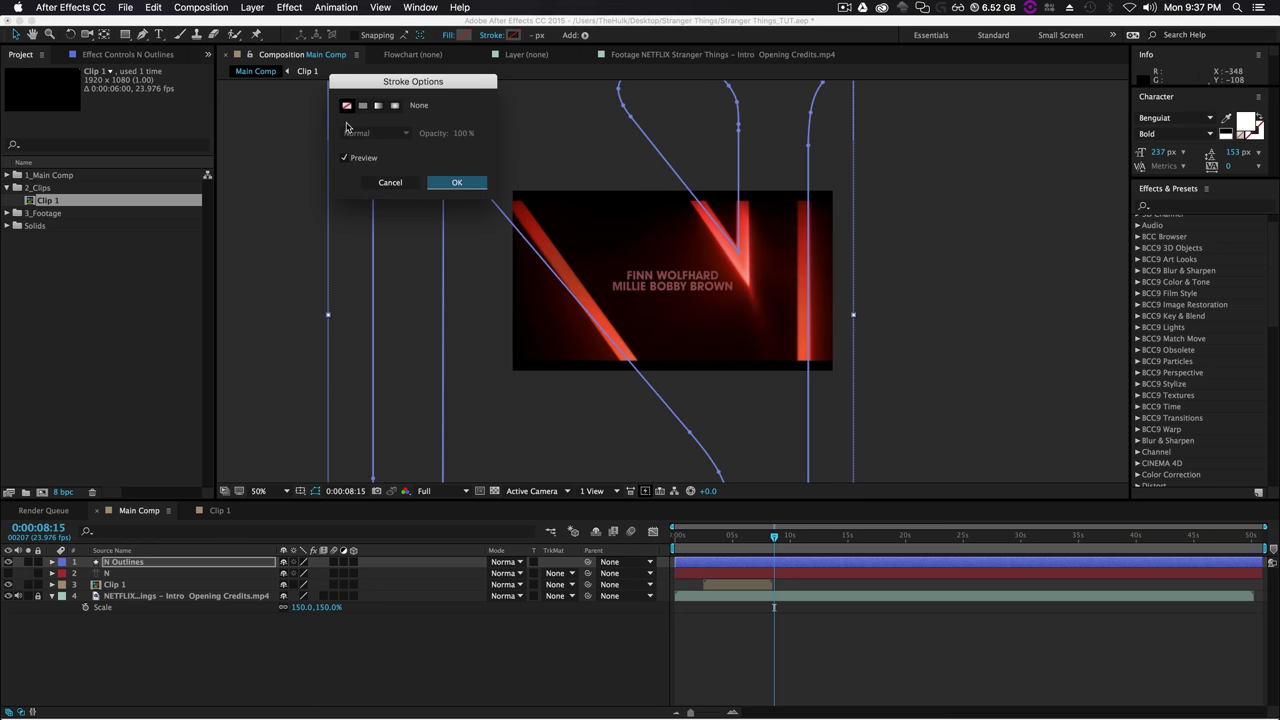
{"action": "left_click", "coordinate": [363, 105]}
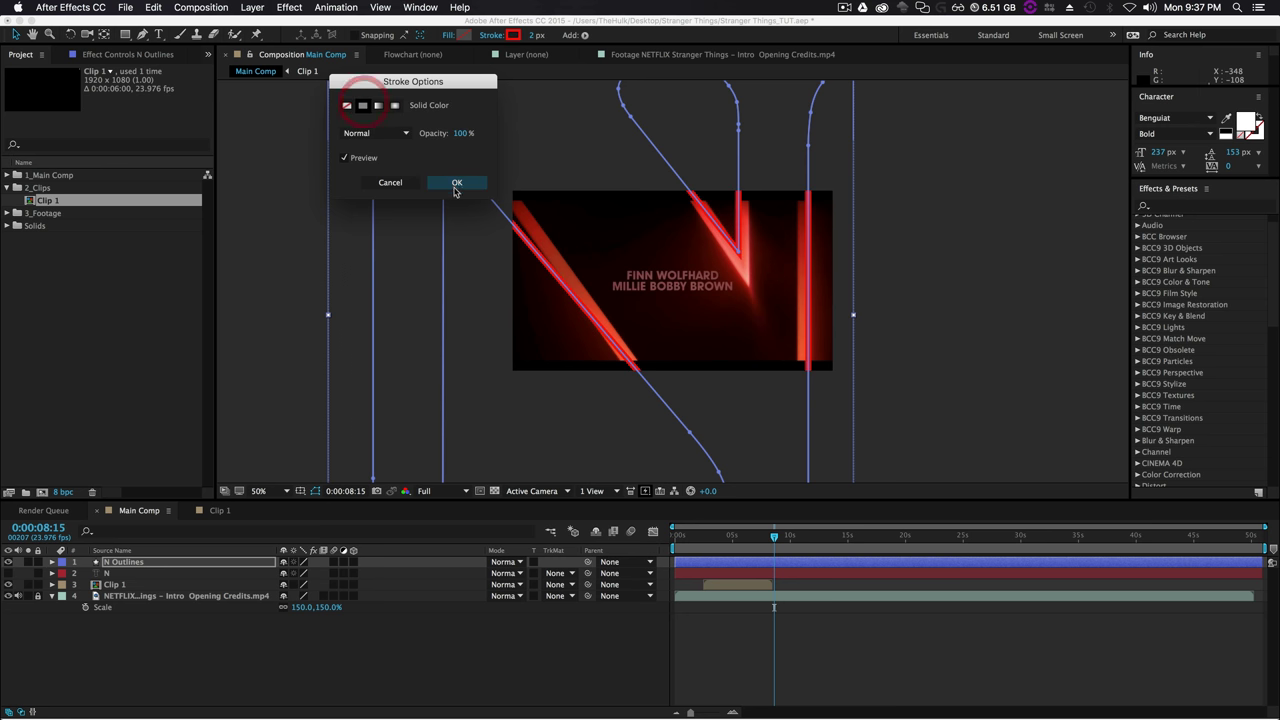
{"action": "left_click", "coordinate": [456, 182]}
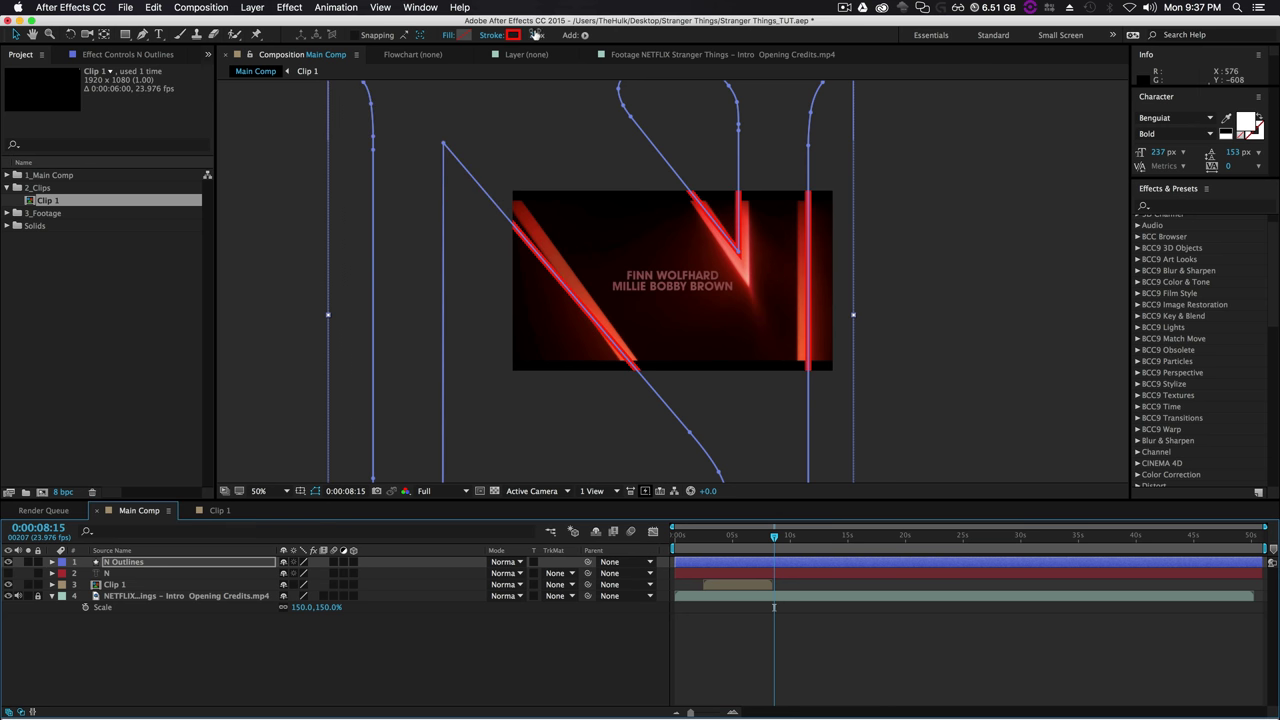
{"action": "left_click_drag", "start_coordinate": [536, 35], "coordinate": [537, 35]}
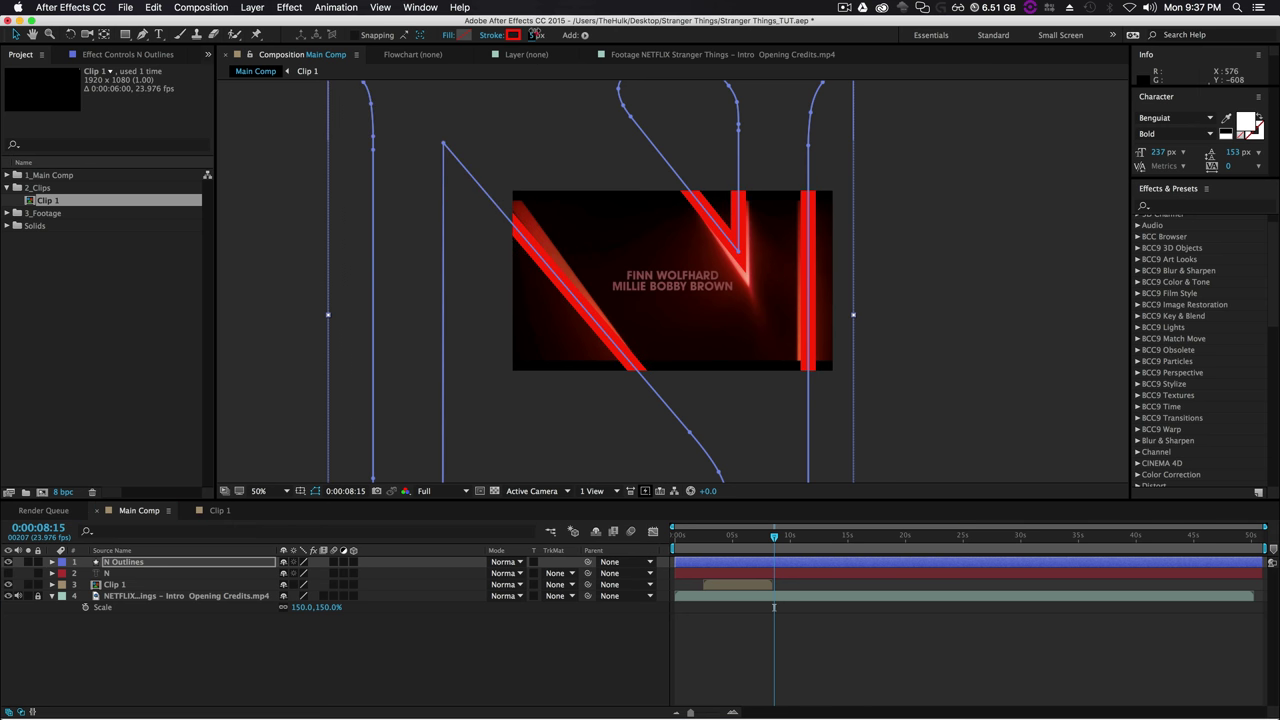
Undo the accidental path edits and moves made to the N outline.
{"action": "key", "text": "v"}
{"action": "left_click", "coordinate": [740, 232]}
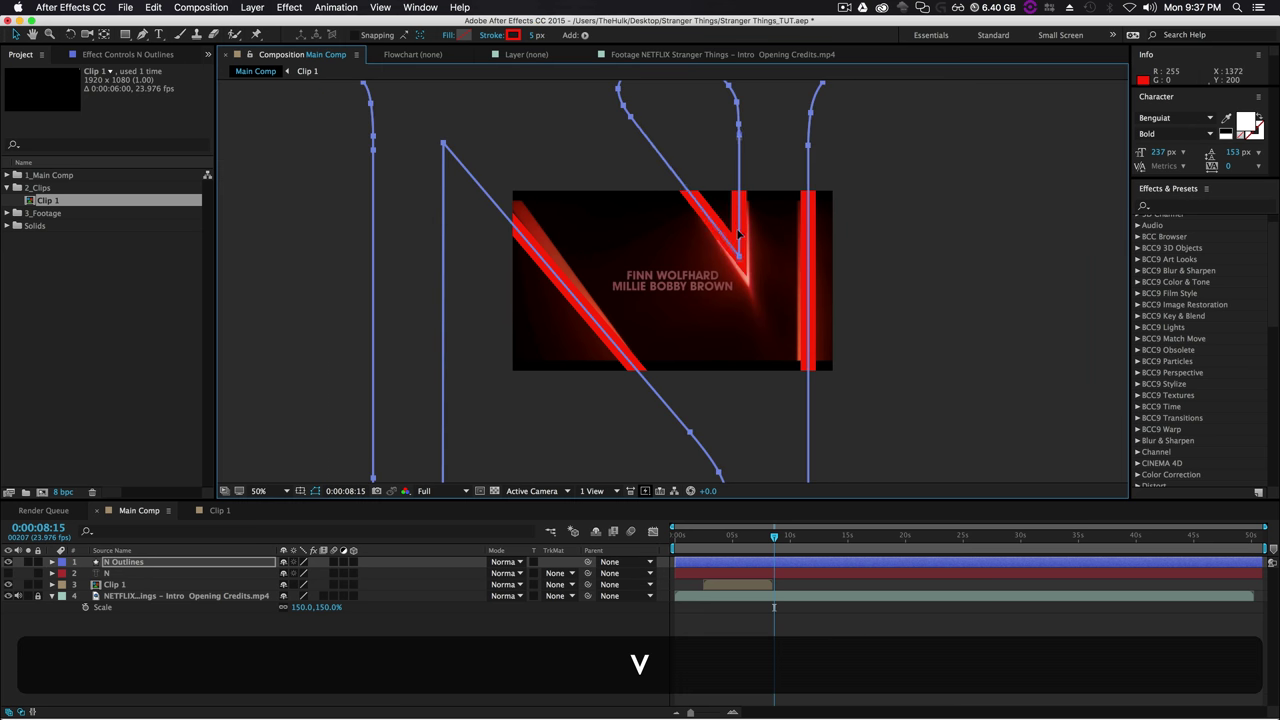
{"action": "key", "text": "super+z"}
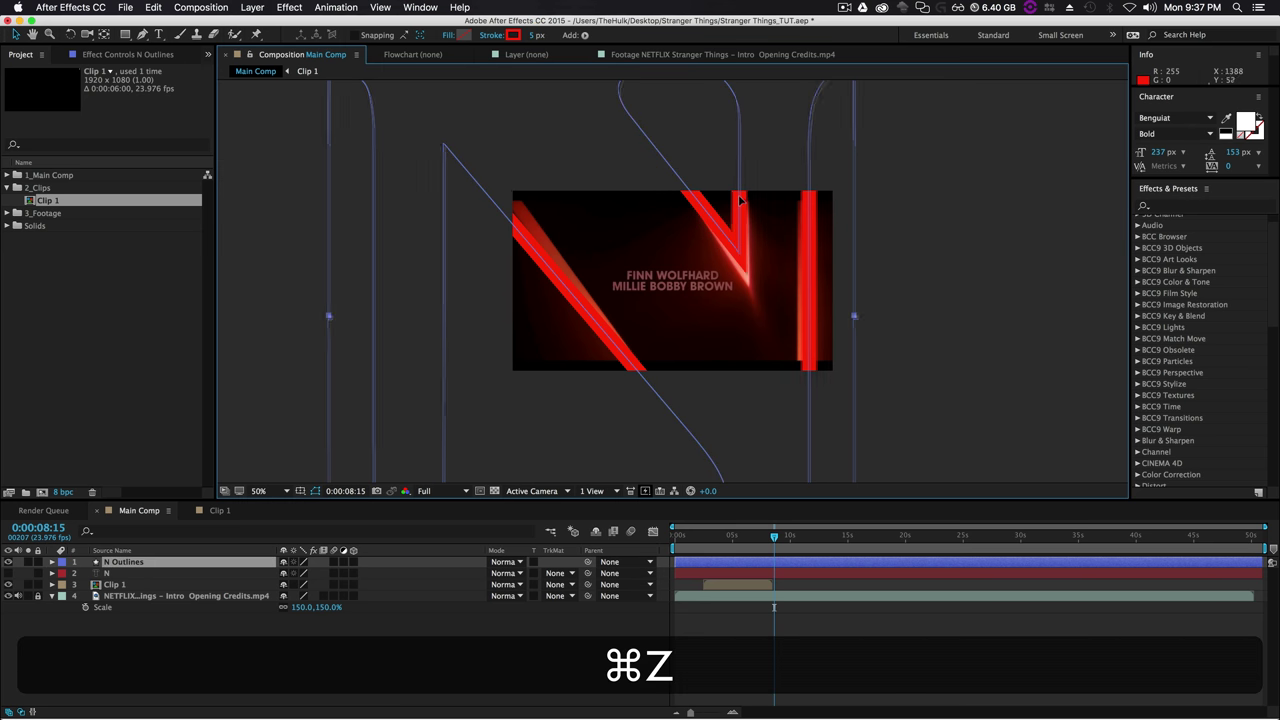
{"action": "key", "text": "super+z"}
{"action": "left_click_drag", "start_coordinate": [740, 207], "coordinate": [742, 208]}
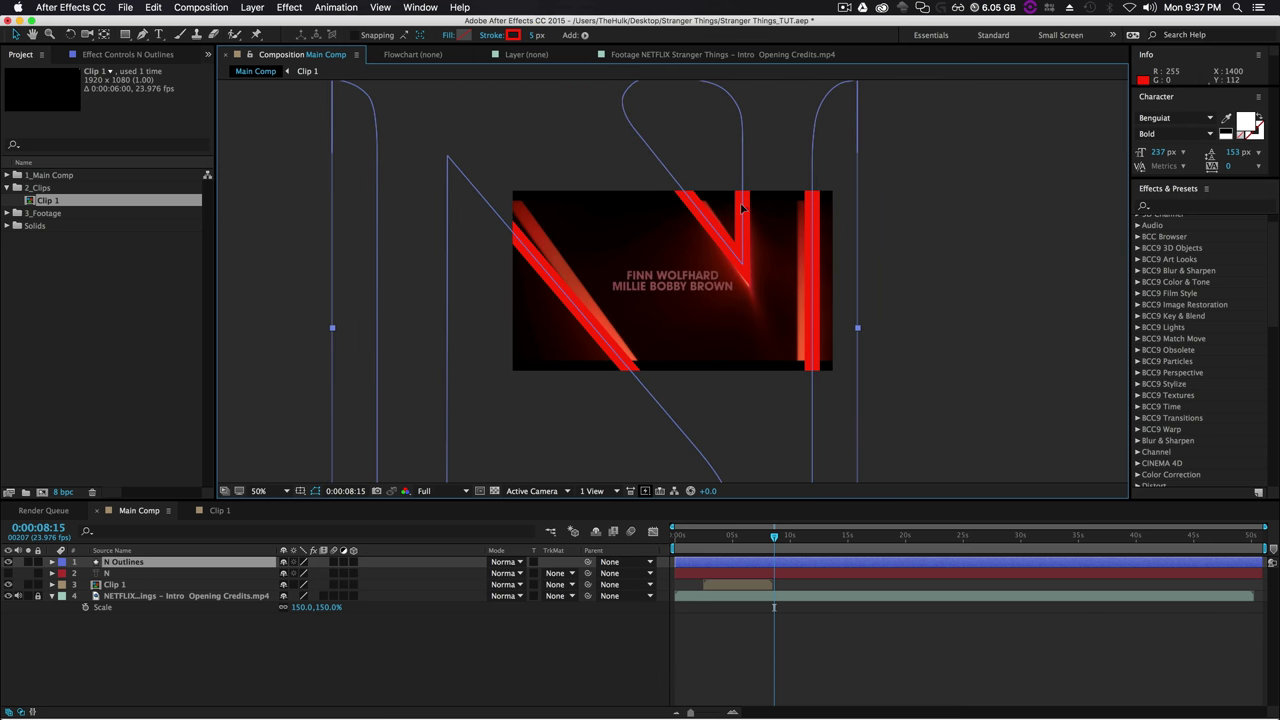
{"action": "key", "text": "super+z"}
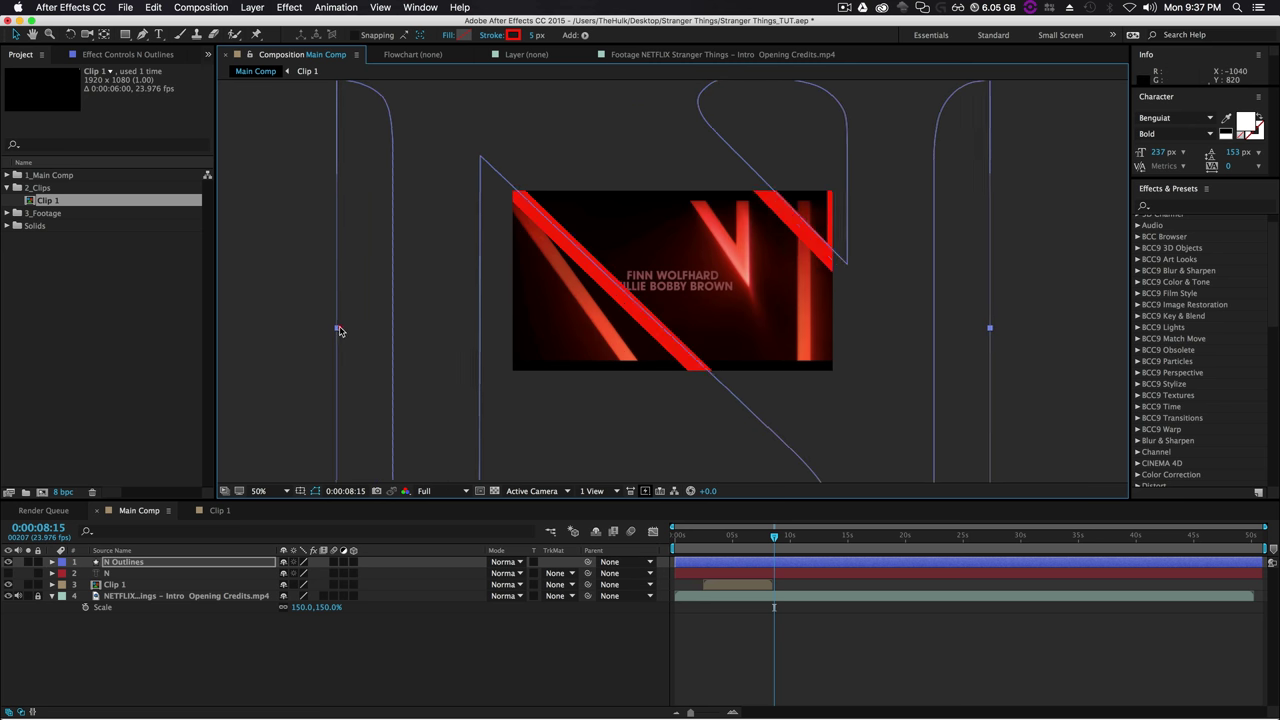
{"action": "key", "text": "super+z"}
Narrow the N Outlines Scale to 1777.9, 1804.0% to match the footage's N.
{"action": "key", "text": "super+s"}
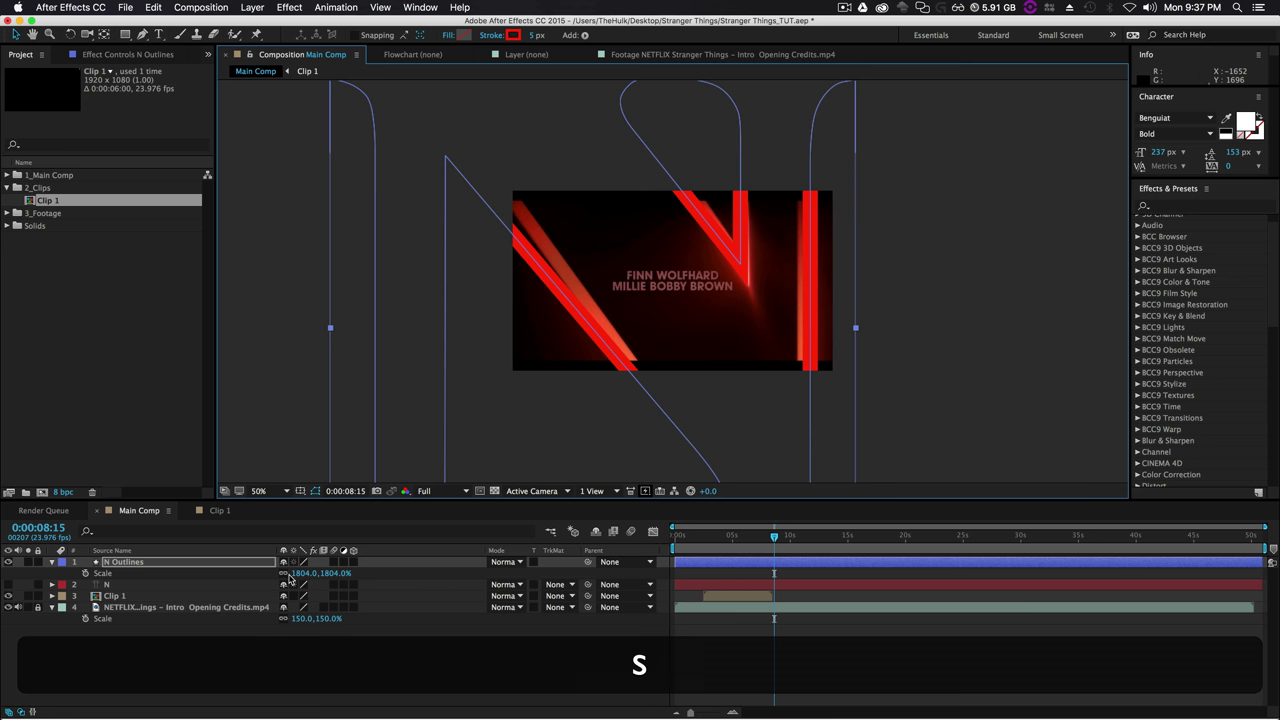
{"action": "left_click", "coordinate": [285, 573]}
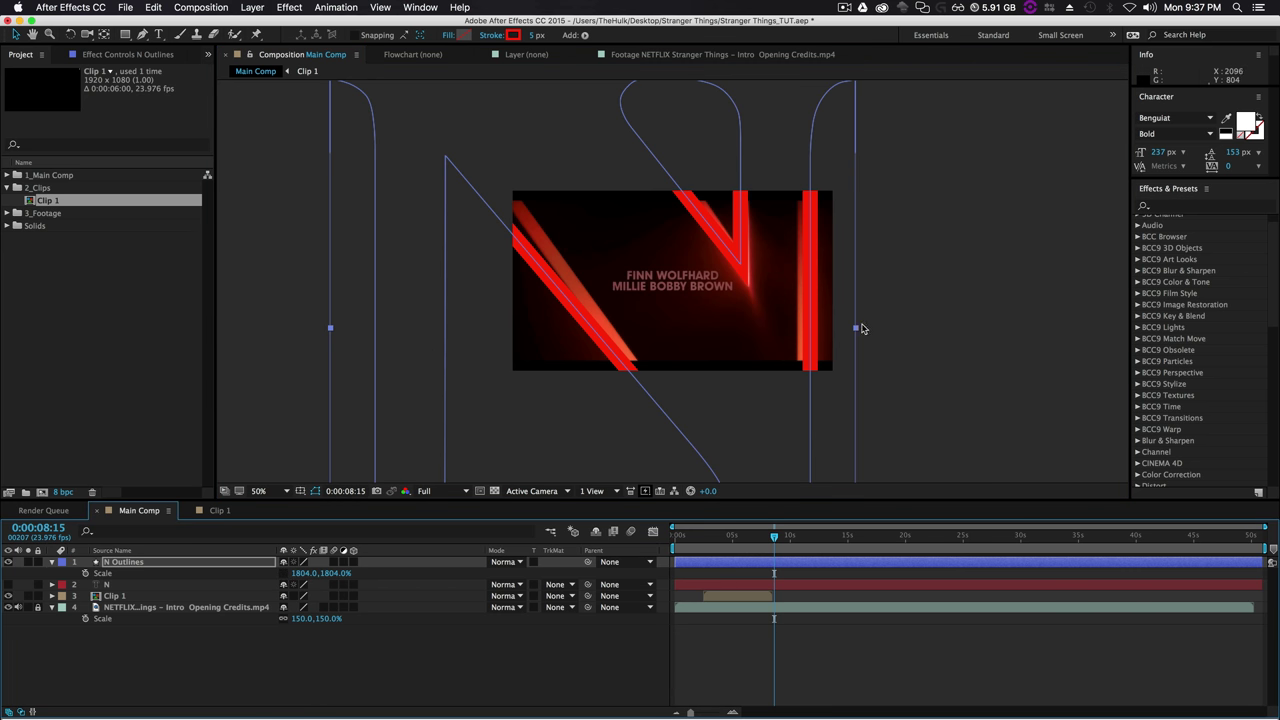
{"action": "left_click_drag", "start_coordinate": [856, 327], "coordinate": [849, 333]}
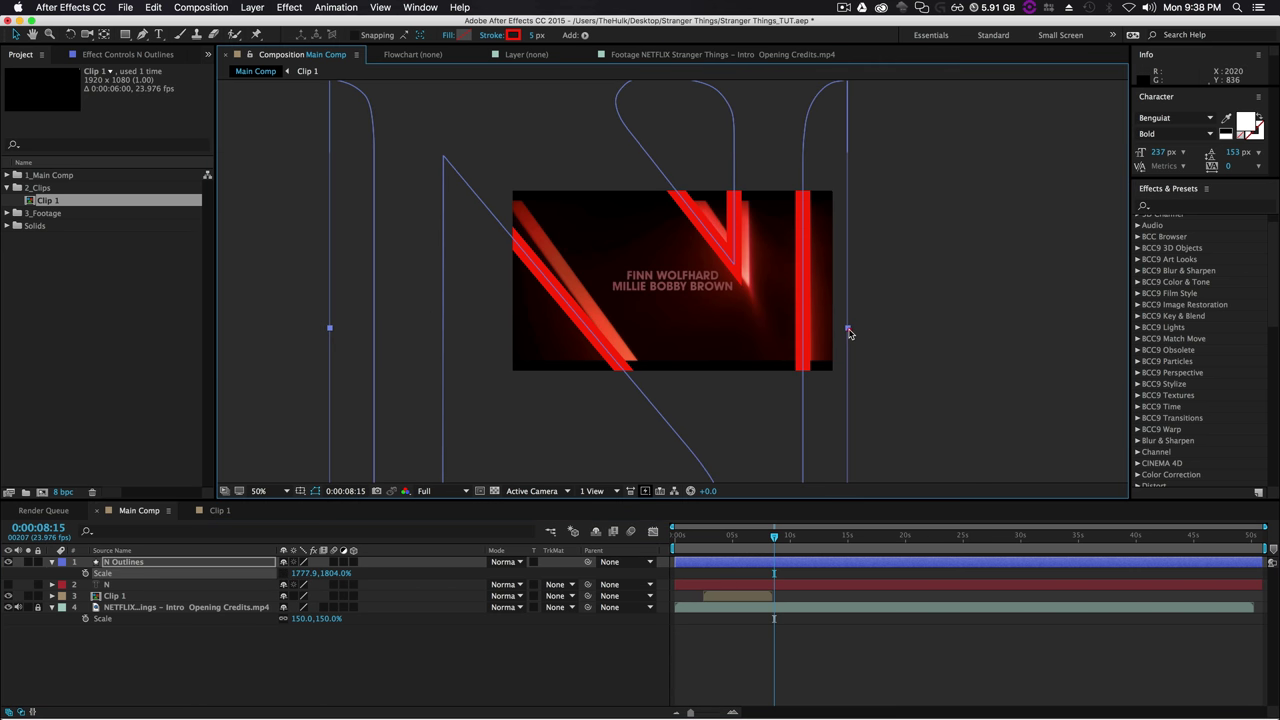
{"action": "key", "text": "comma"}
{"action": "key", "text": "comma"}
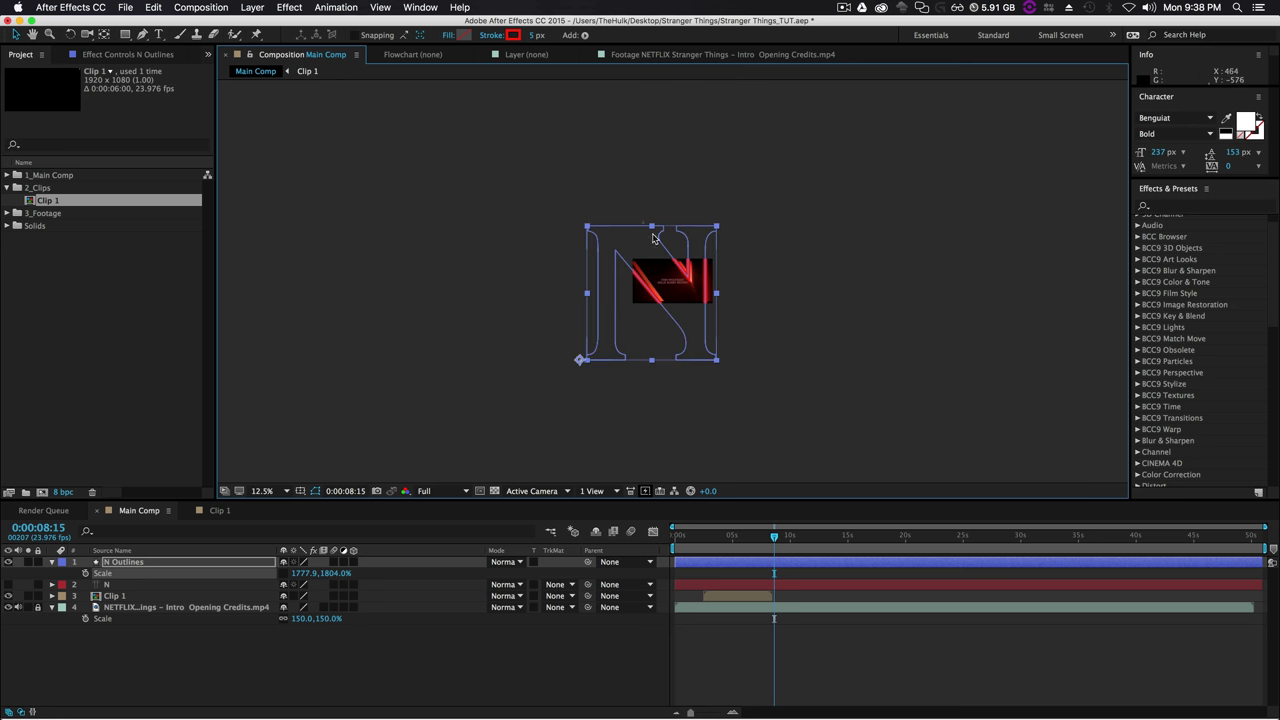
{"action": "left_click_drag", "start_coordinate": [653, 222], "coordinate": [654, 212]}
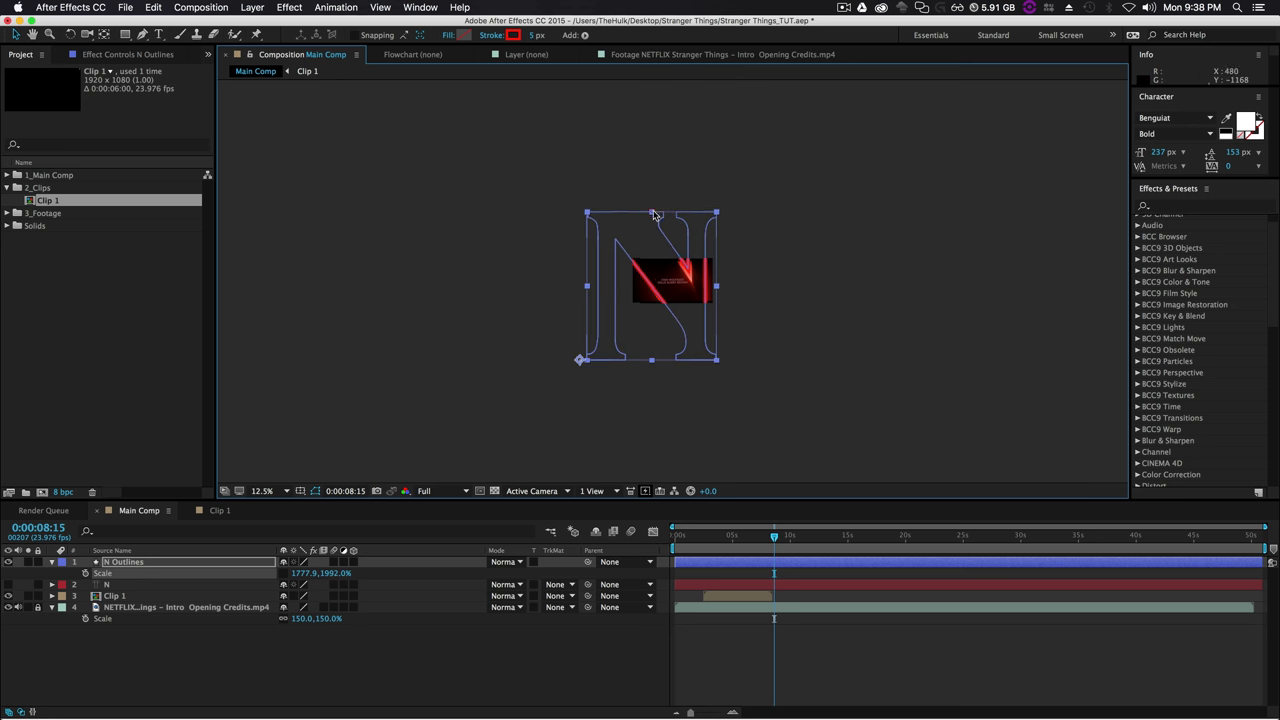
{"action": "key", "text": "period"}
{"action": "key", "text": "period"}
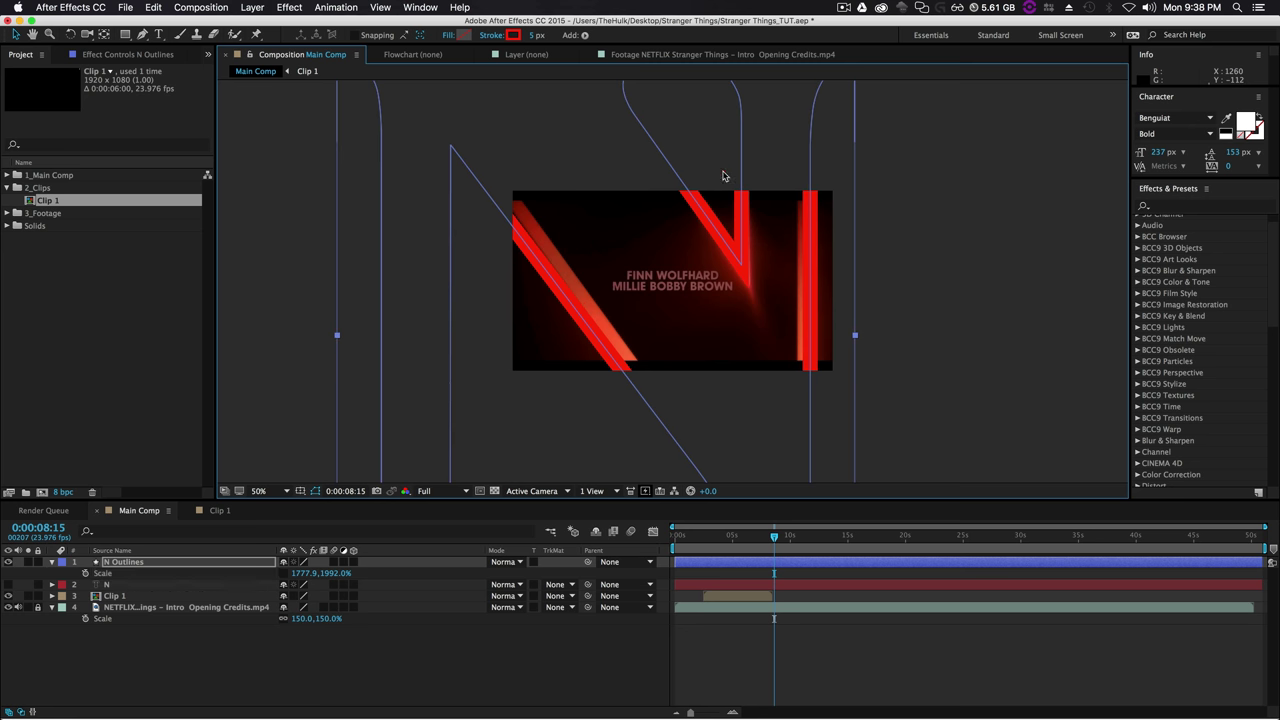
{"action": "key", "text": "super+z"}
{"action": "key", "text": "super+z"}
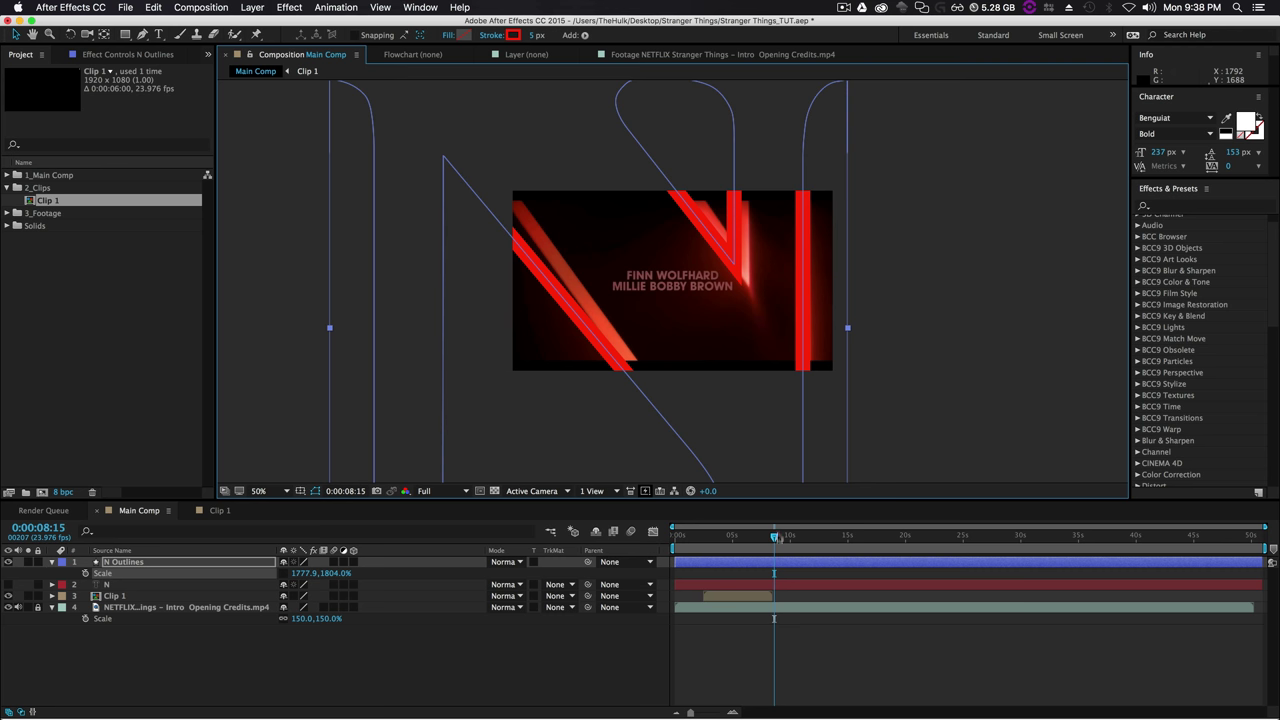
{"action": "left_click_drag", "start_coordinate": [776, 538], "coordinate": [806, 550]}
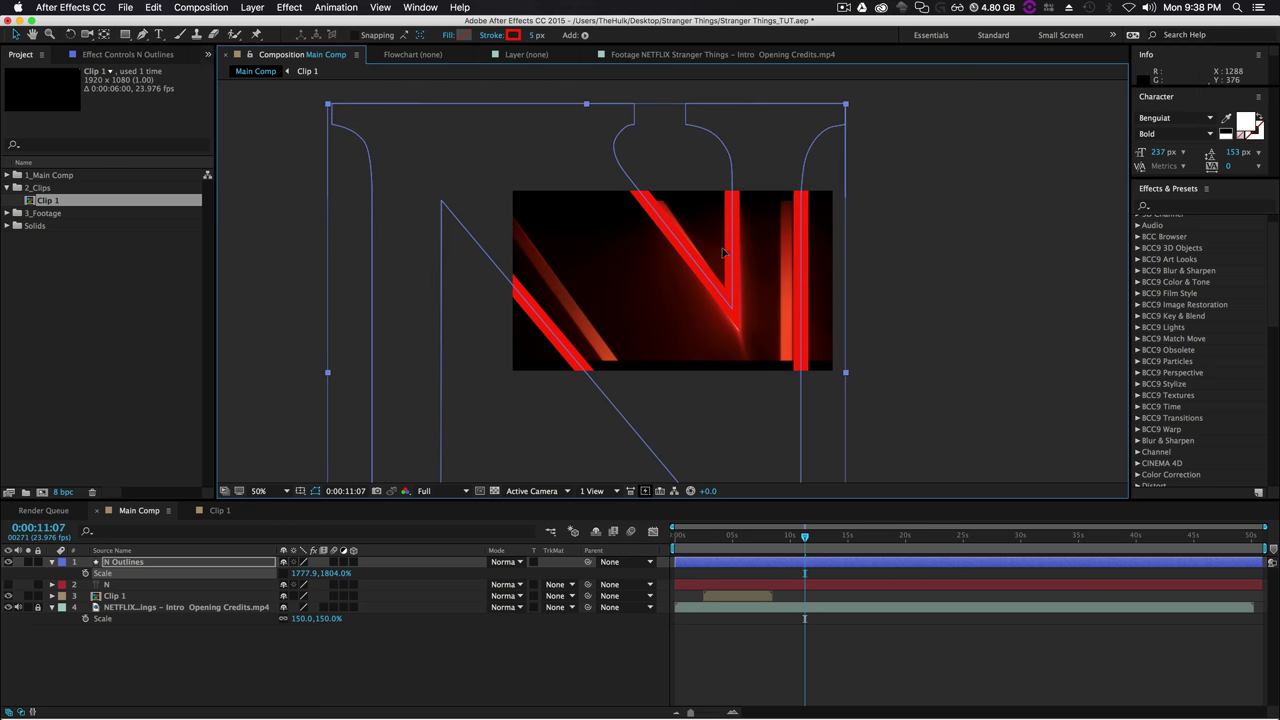
Keyframe N Outlines' Scale at 11:07 and its Position near 8:12, moving it up and right.
{"action": "left_click", "coordinate": [85, 574]}
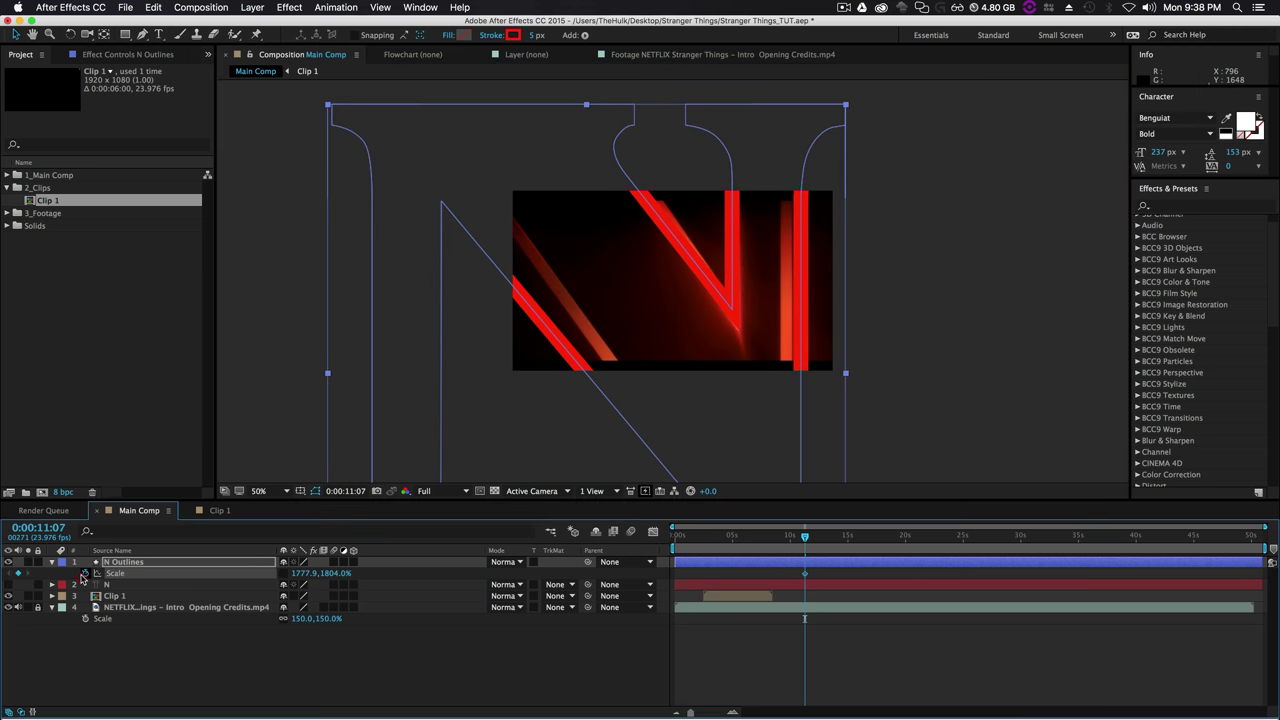
{"action": "key", "text": "p"}
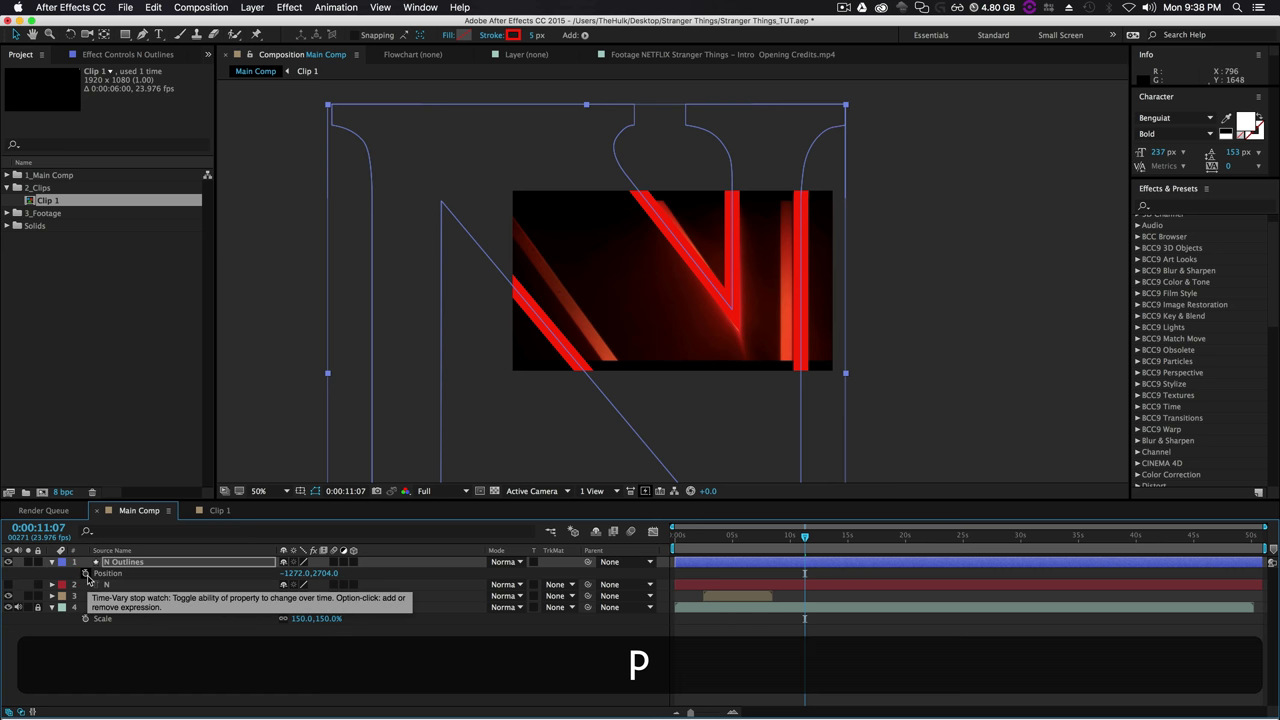
{"action": "left_click_drag", "start_coordinate": [805, 537], "coordinate": [773, 548]}
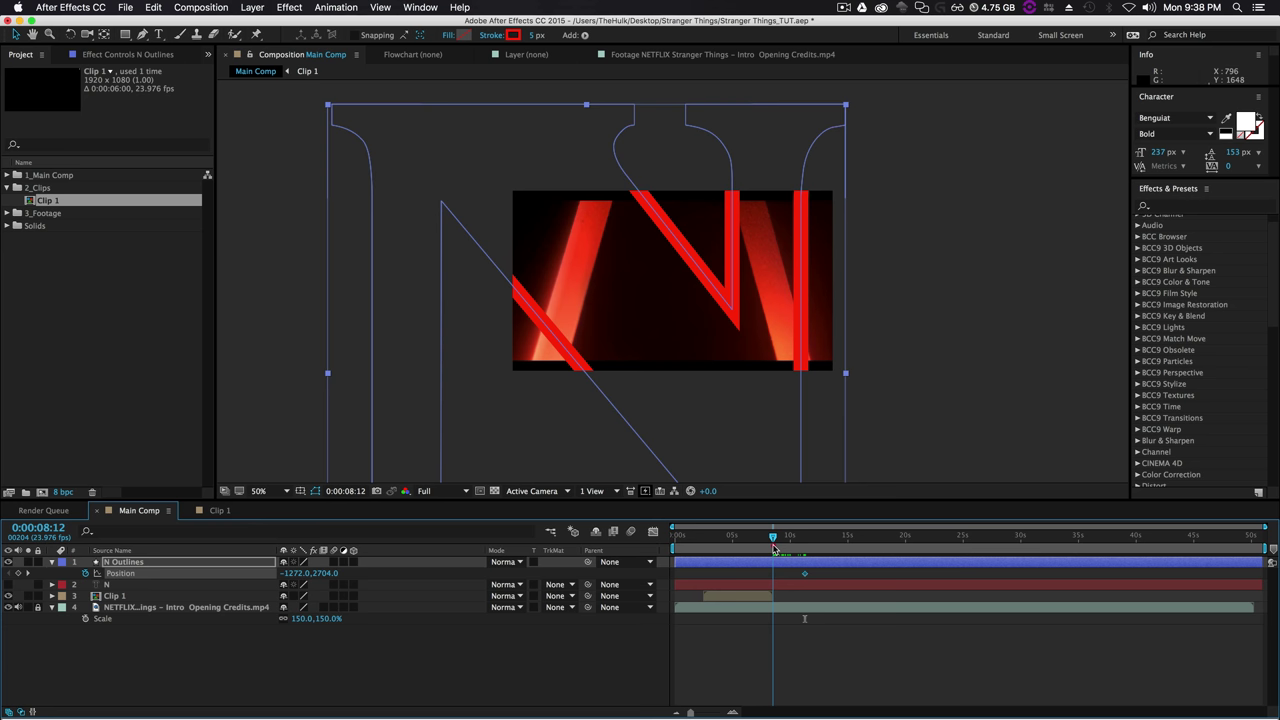
{"action": "key", "text": "Page_Down"}
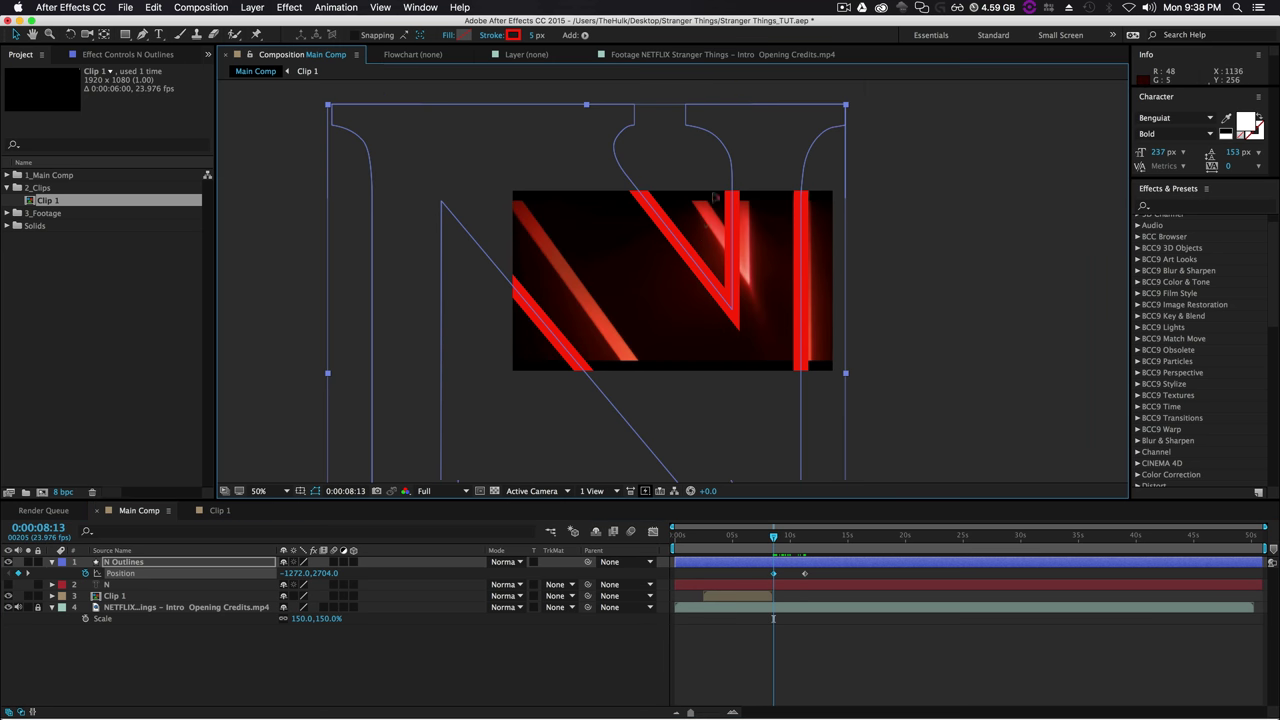
{"action": "left_click_drag", "start_coordinate": [694, 233], "coordinate": [707, 186]}
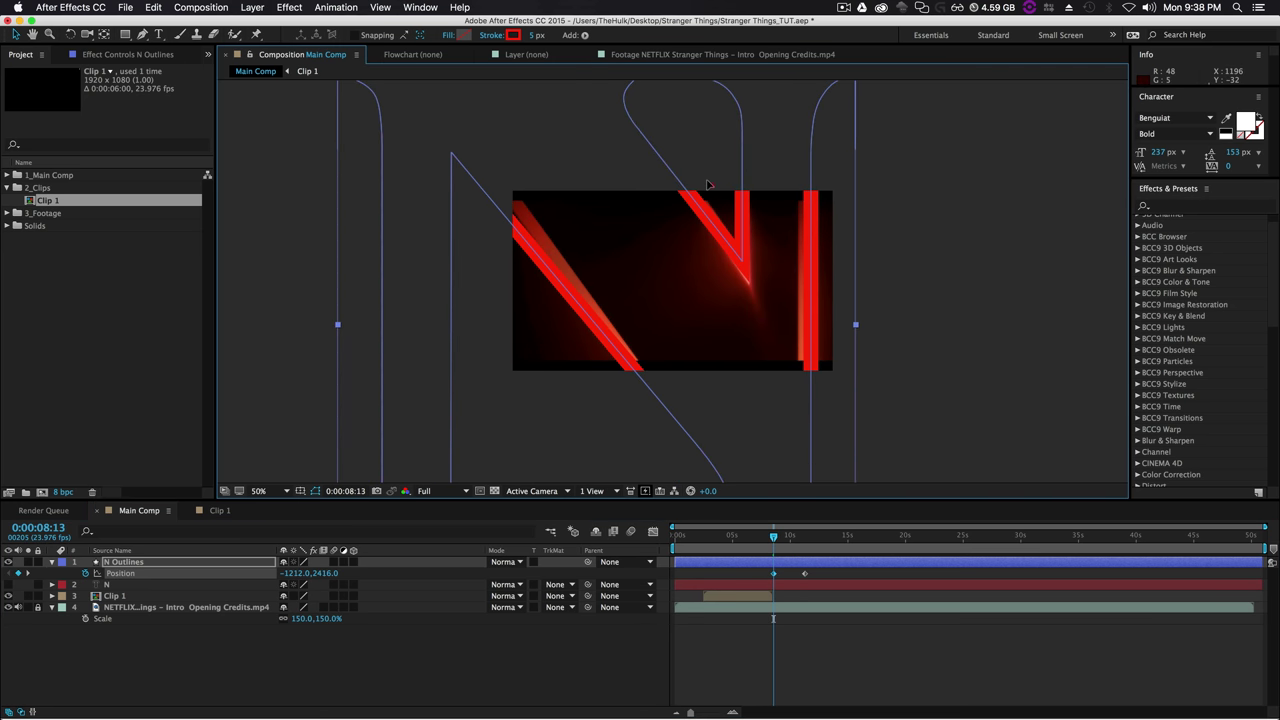
{"action": "left_click_drag", "start_coordinate": [775, 537], "coordinate": [807, 549]}
Trim the N Outlines layer to run from 8:12 to 11:08 and play it back.
{"action": "left_click", "coordinate": [817, 564]}
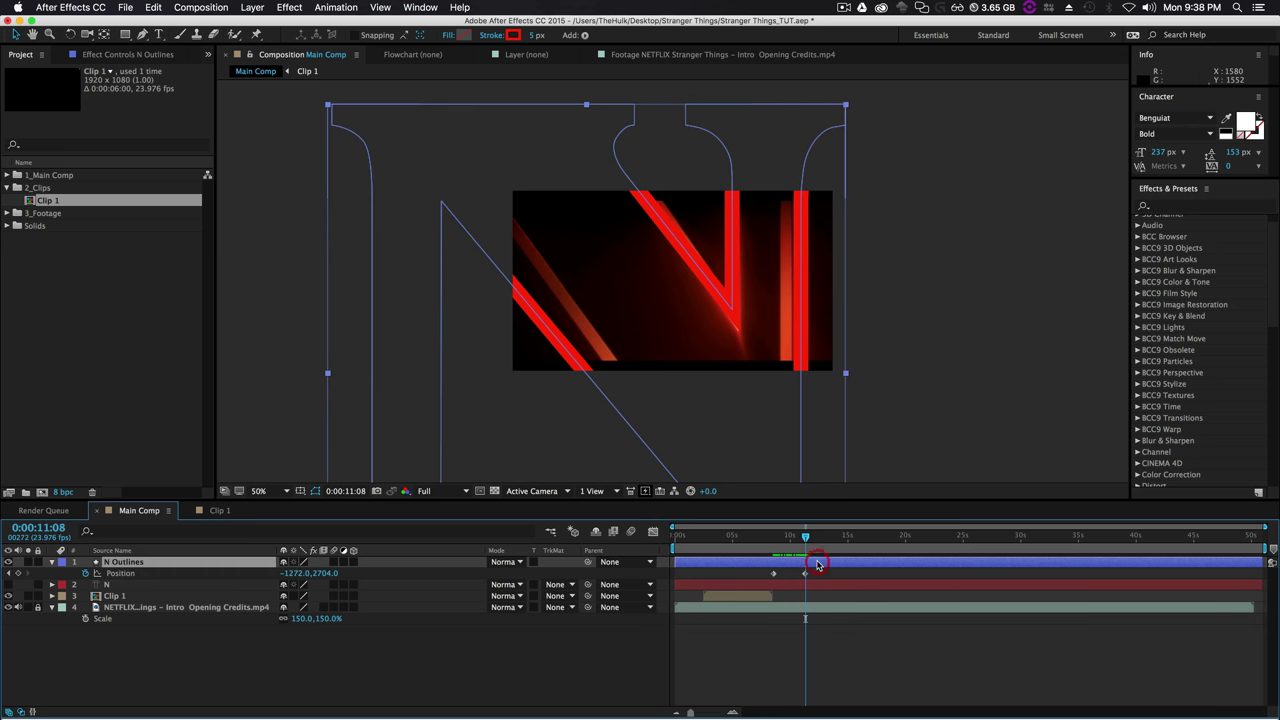
{"action": "key", "text": "alt+bracketright"}
{"action": "left_click_drag", "start_coordinate": [806, 540], "coordinate": [773, 553]}
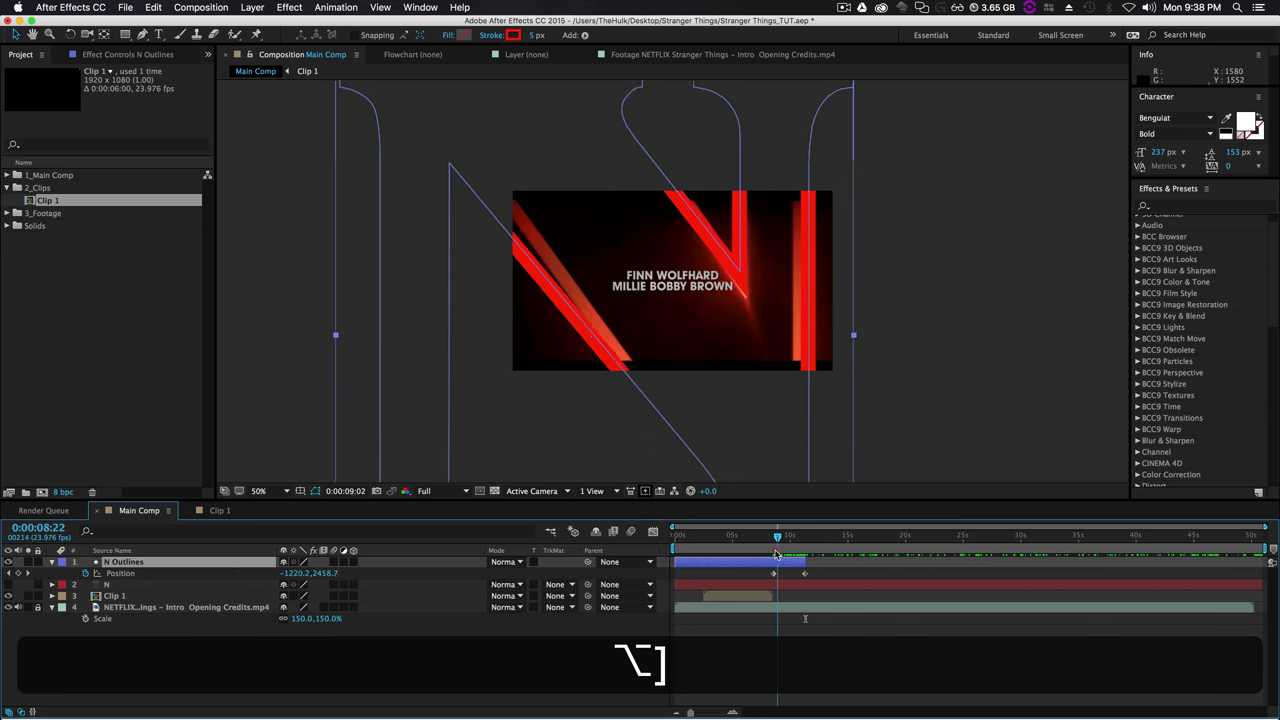
{"action": "key", "text": "alt+bracketleft"}
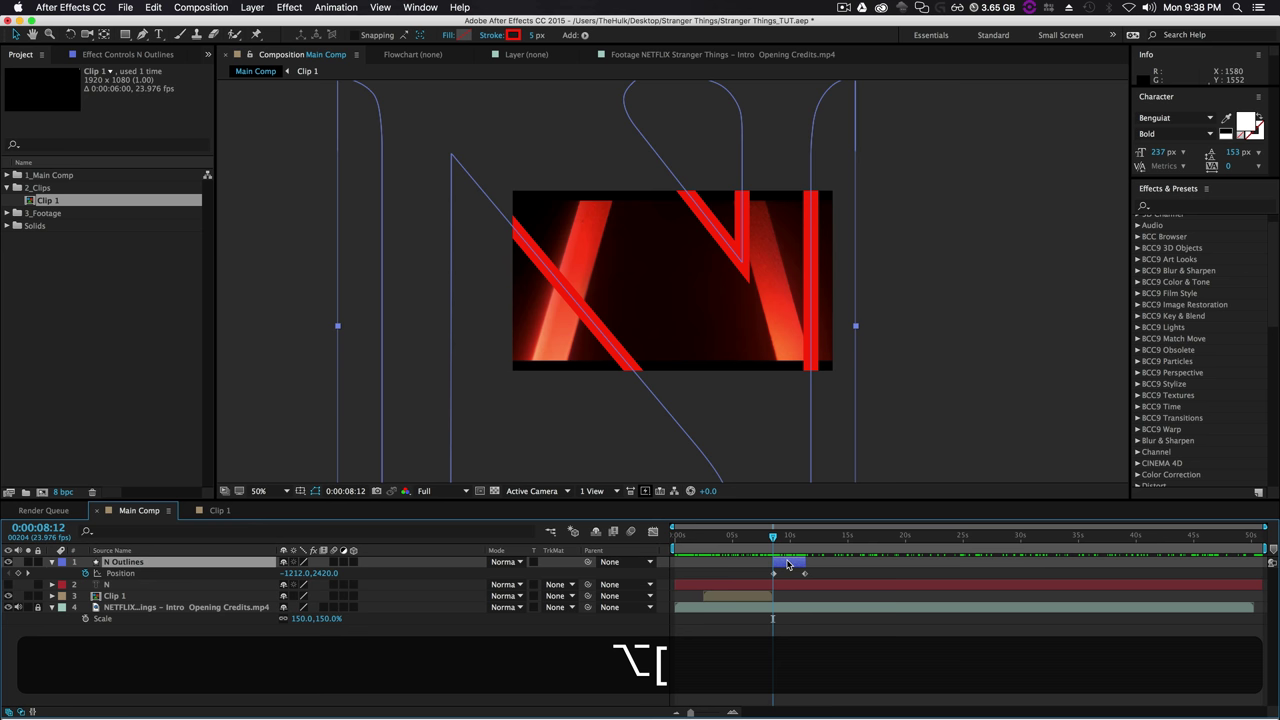
{"action": "key", "text": "space"}
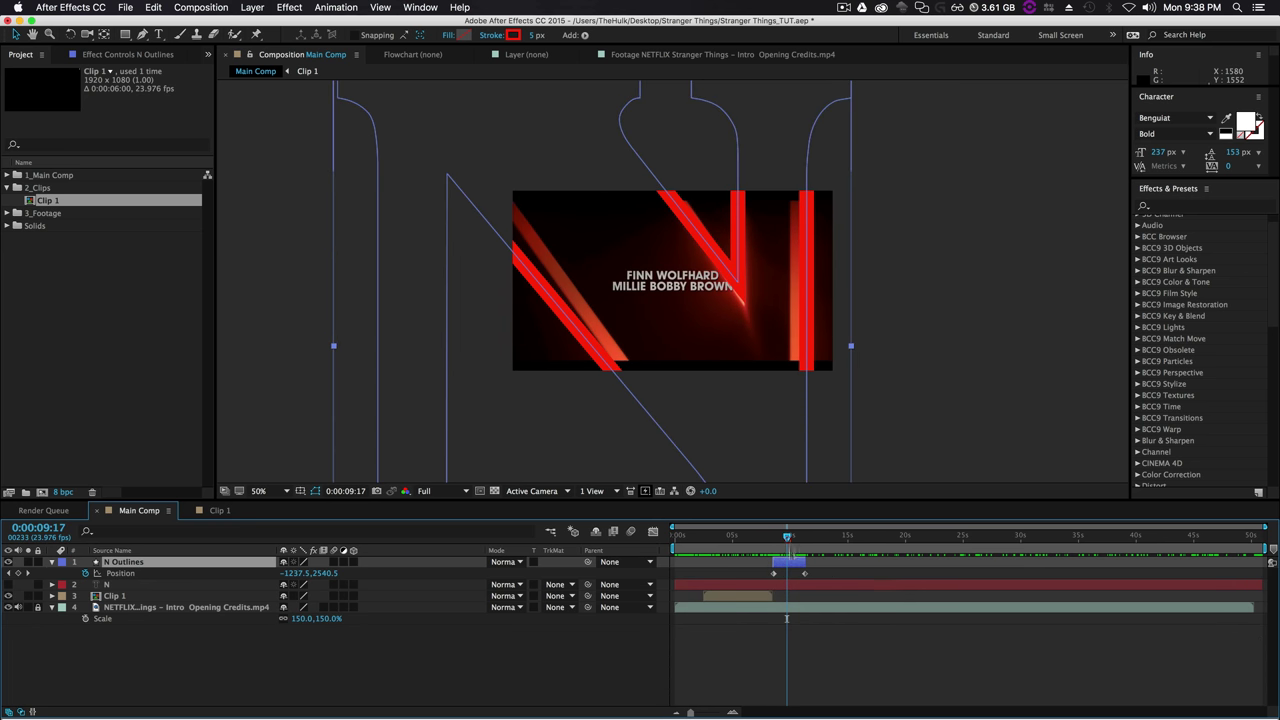
Pre-compose the N Outlines layer into a new precomp named 'Clip 2'.
{"action": "right_click", "coordinate": [775, 600]}
{"action": "left_click", "coordinate": [826, 599]}
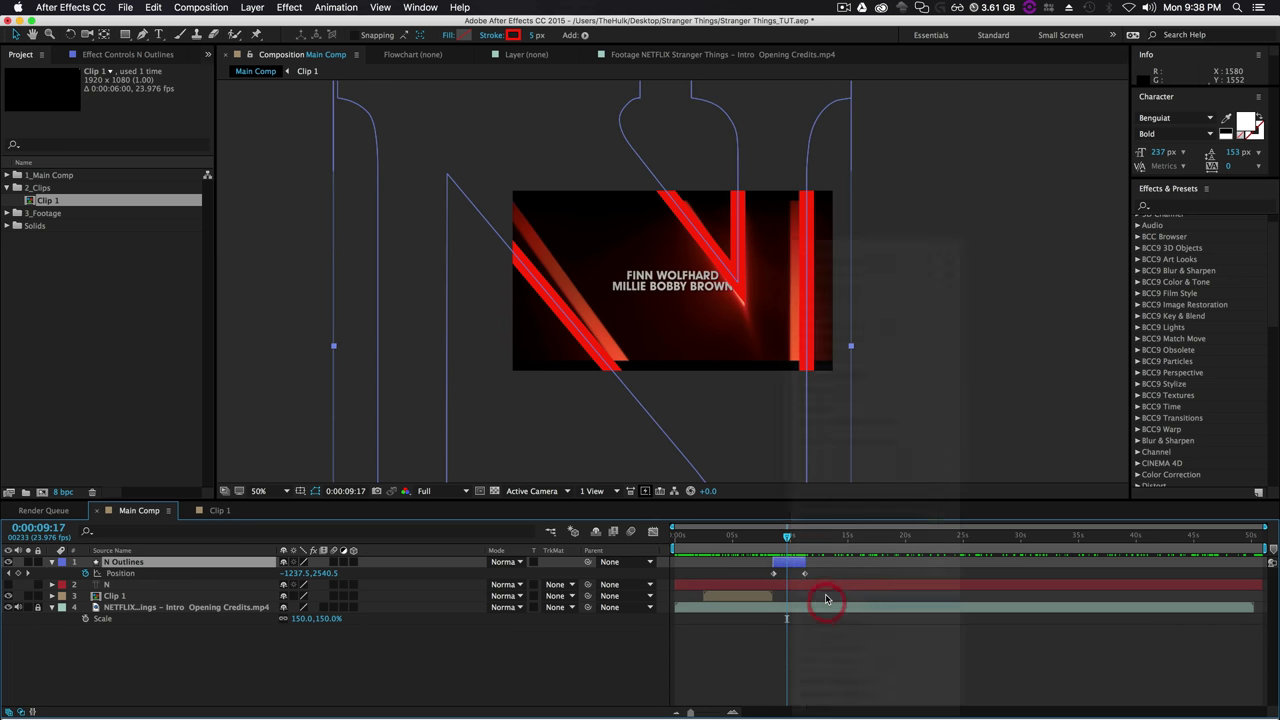
{"action": "type", "text": "Clip"}
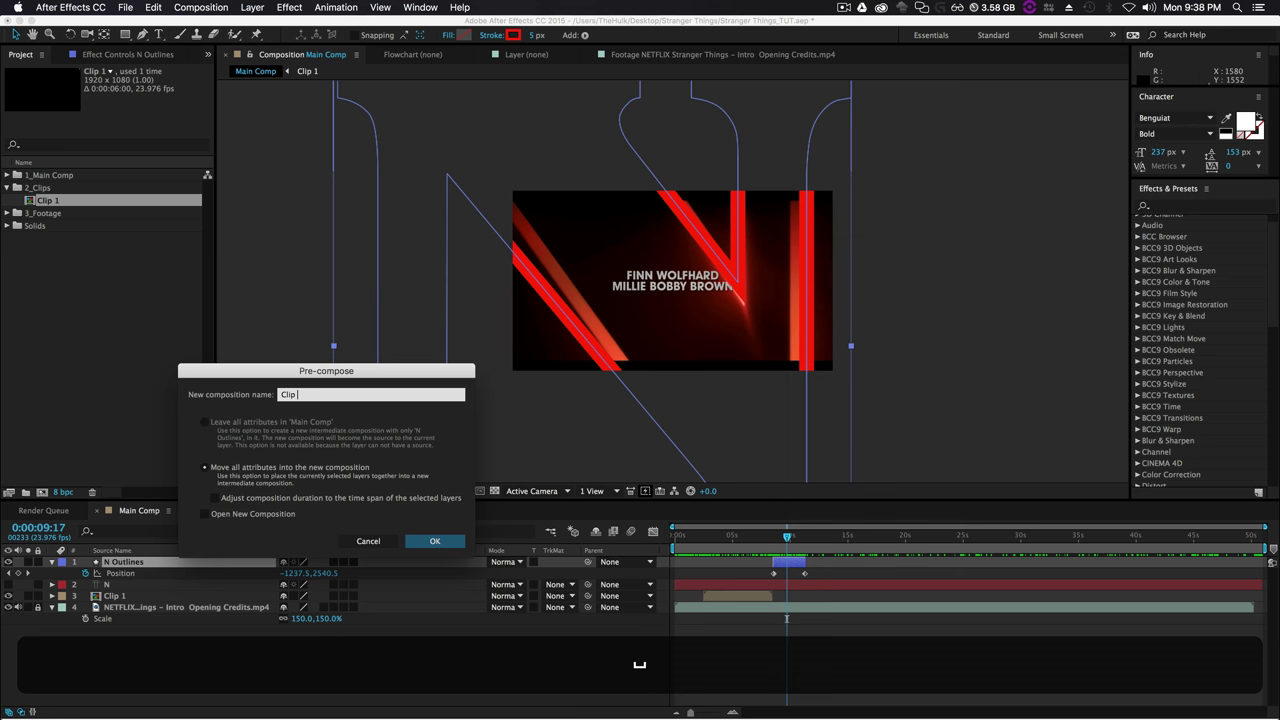
{"action": "type", "text": " 2"}
{"action": "key", "text": "Return"}
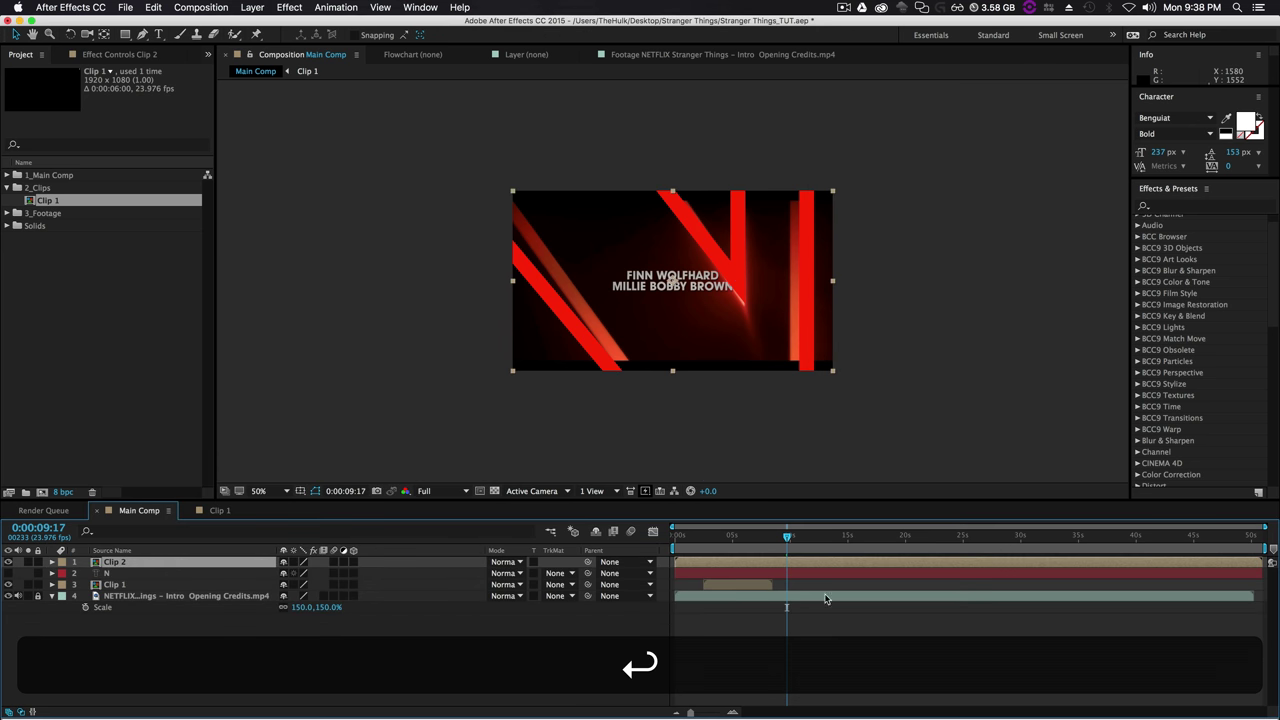
Trim Clip 2's out point to the current time and its in point to where the N stripes begin.
{"action": "key", "text": "alt+bracketright"}
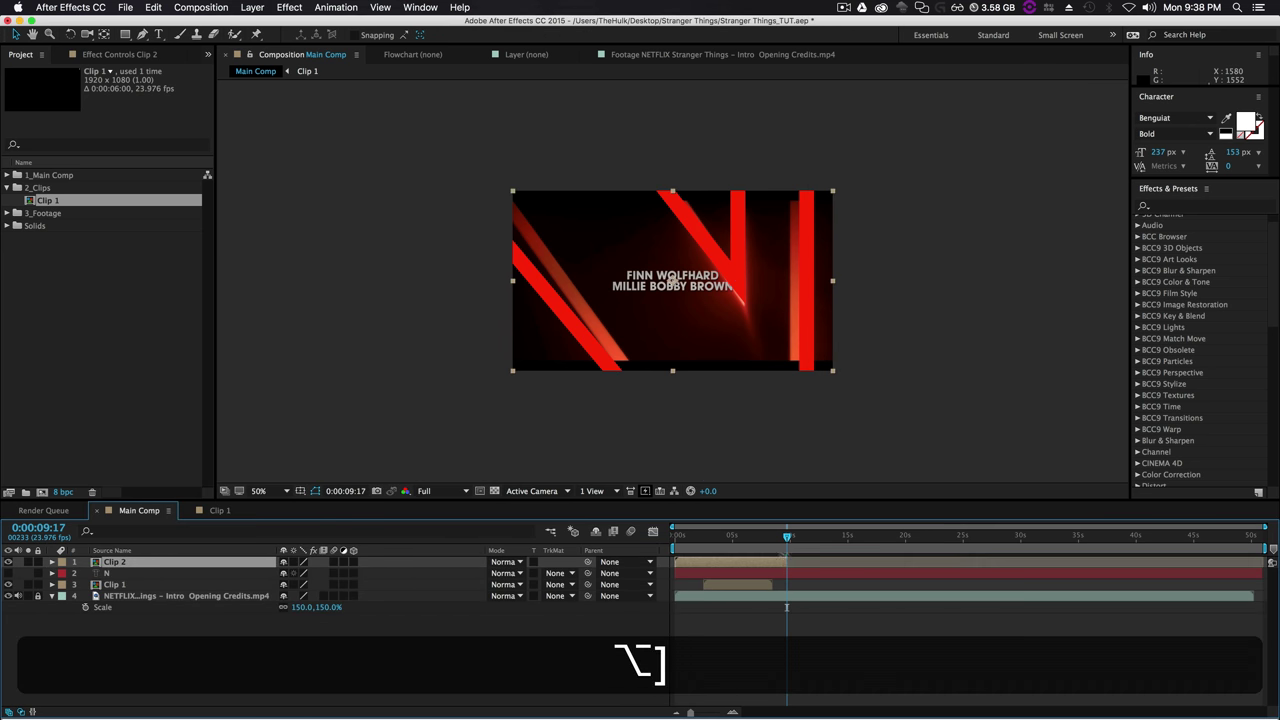
{"action": "left_click_drag", "start_coordinate": [792, 538], "coordinate": [775, 545]}
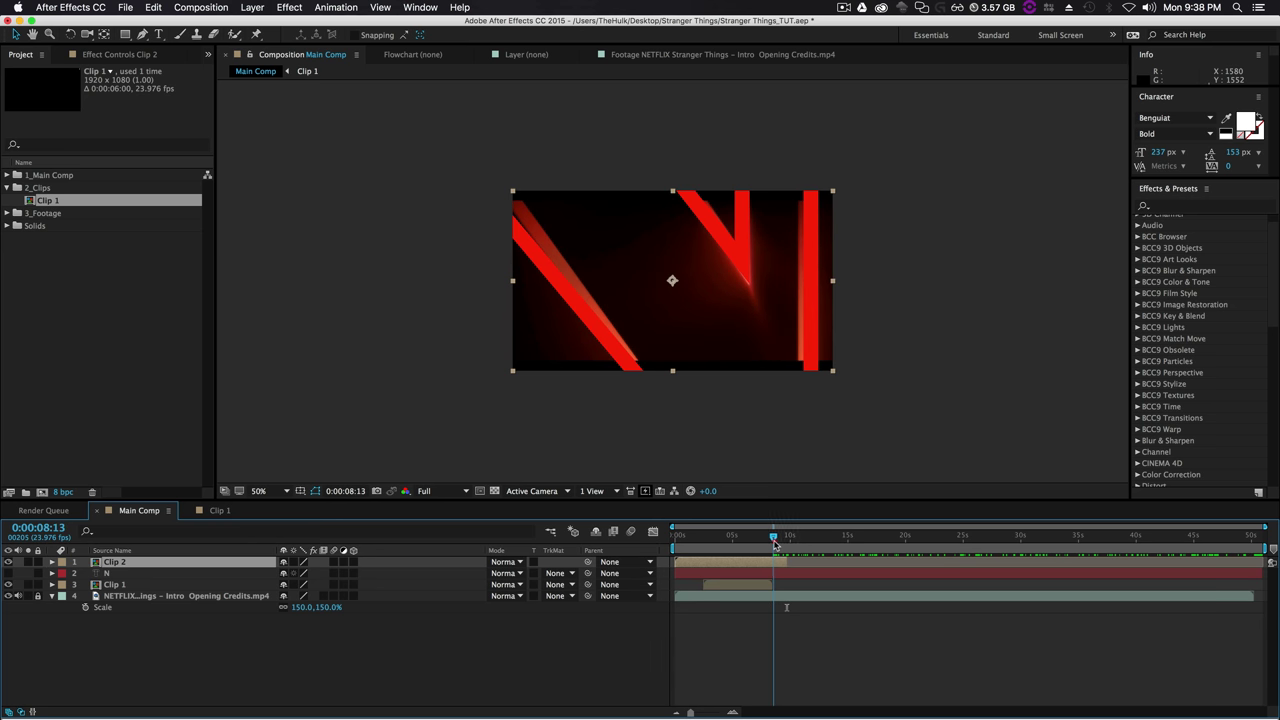
{"action": "key", "text": "alt+bracketleft"}
In Clip 2, end the work area just after the N animation and trim the comp to it.
{"action": "double_click", "coordinate": [778, 561]}
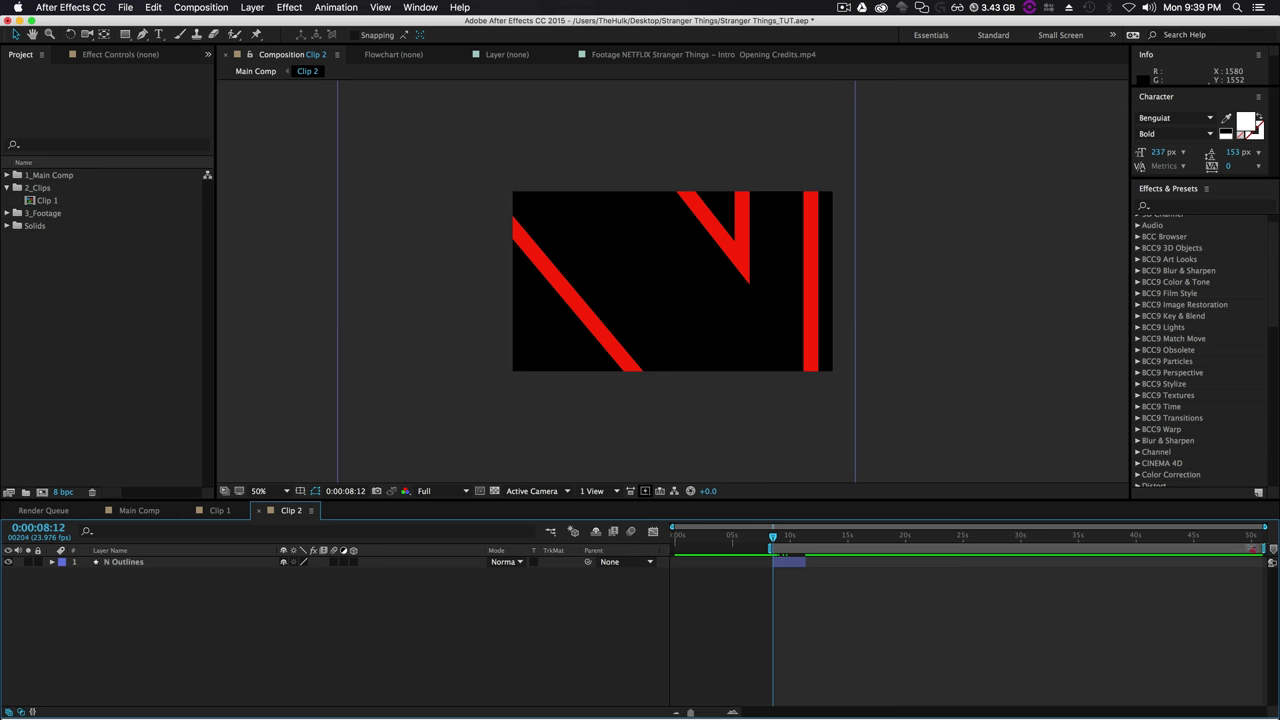
{"action": "left_click_drag", "start_coordinate": [1264, 548], "coordinate": [809, 570]}
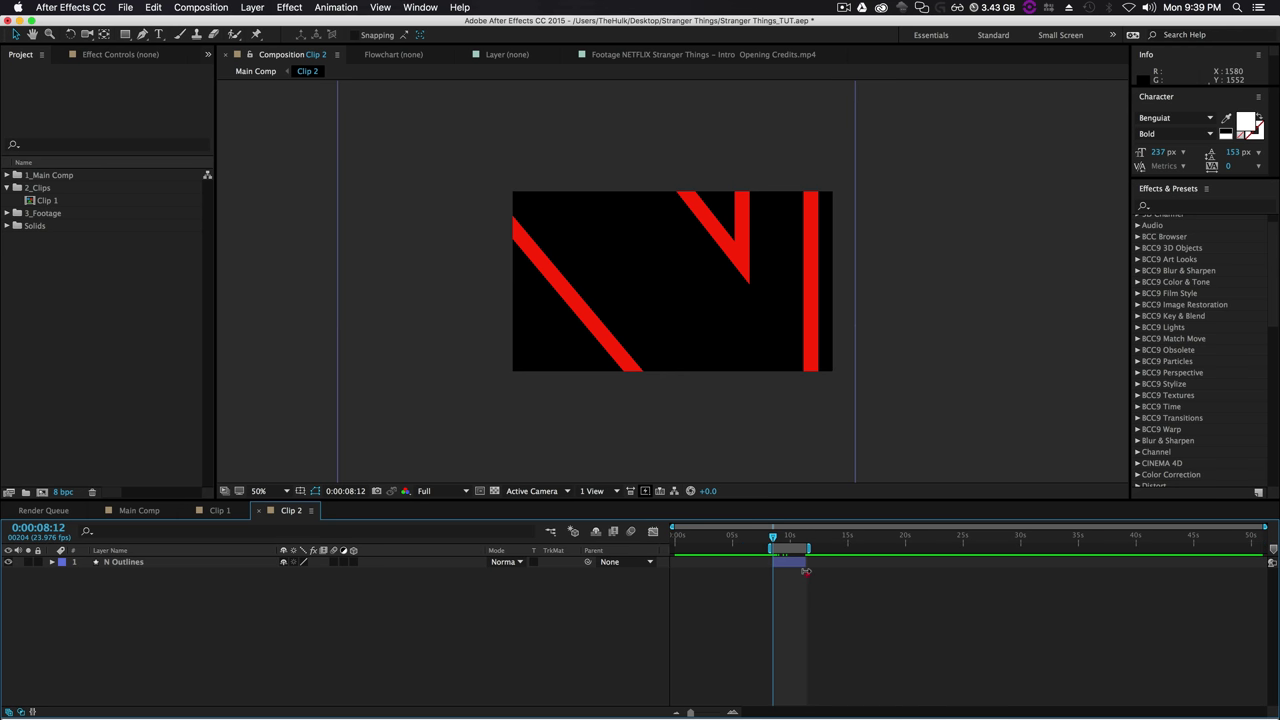
{"action": "left_click", "coordinate": [787, 537]}
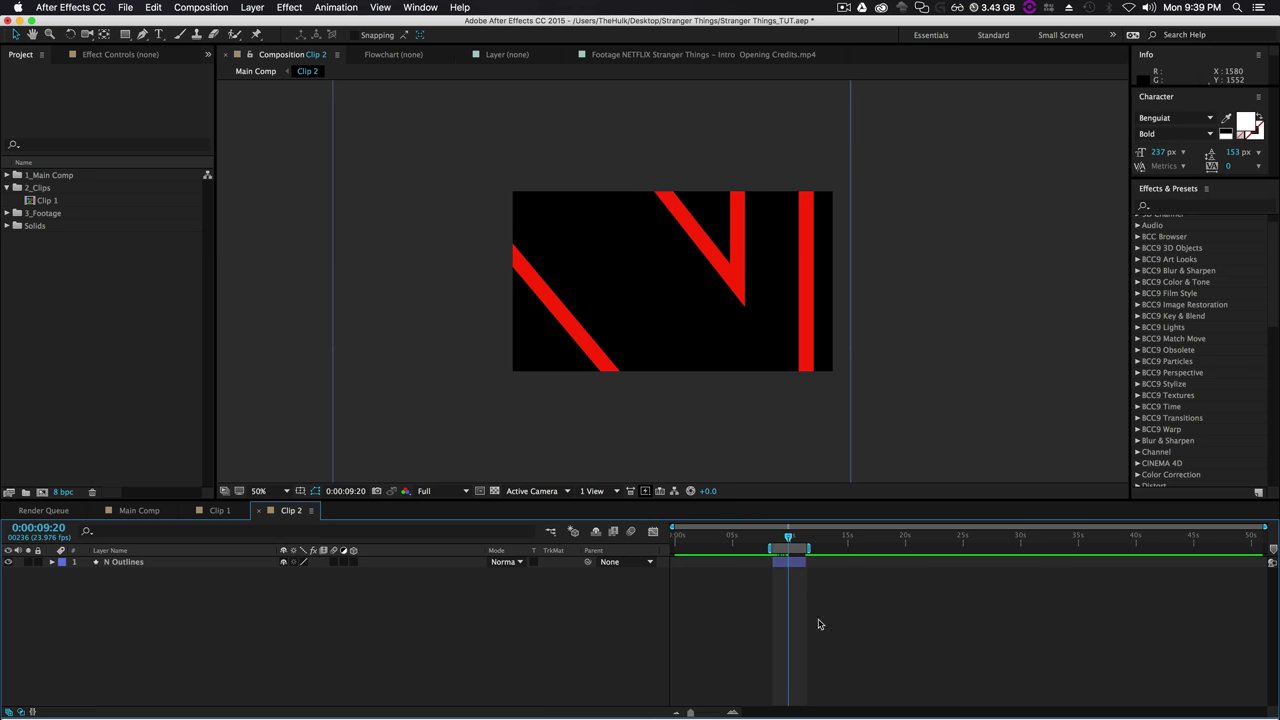
{"action": "left_click", "coordinate": [199, 7]}
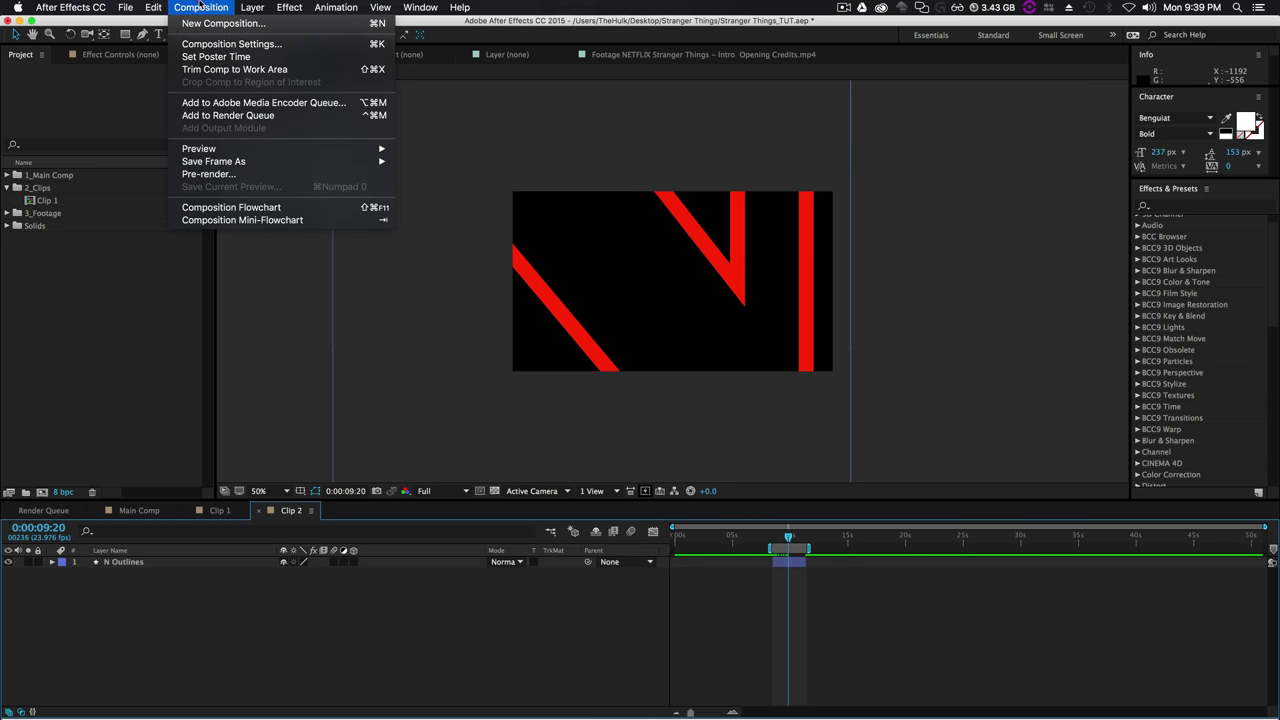
{"action": "left_click", "coordinate": [232, 69]}
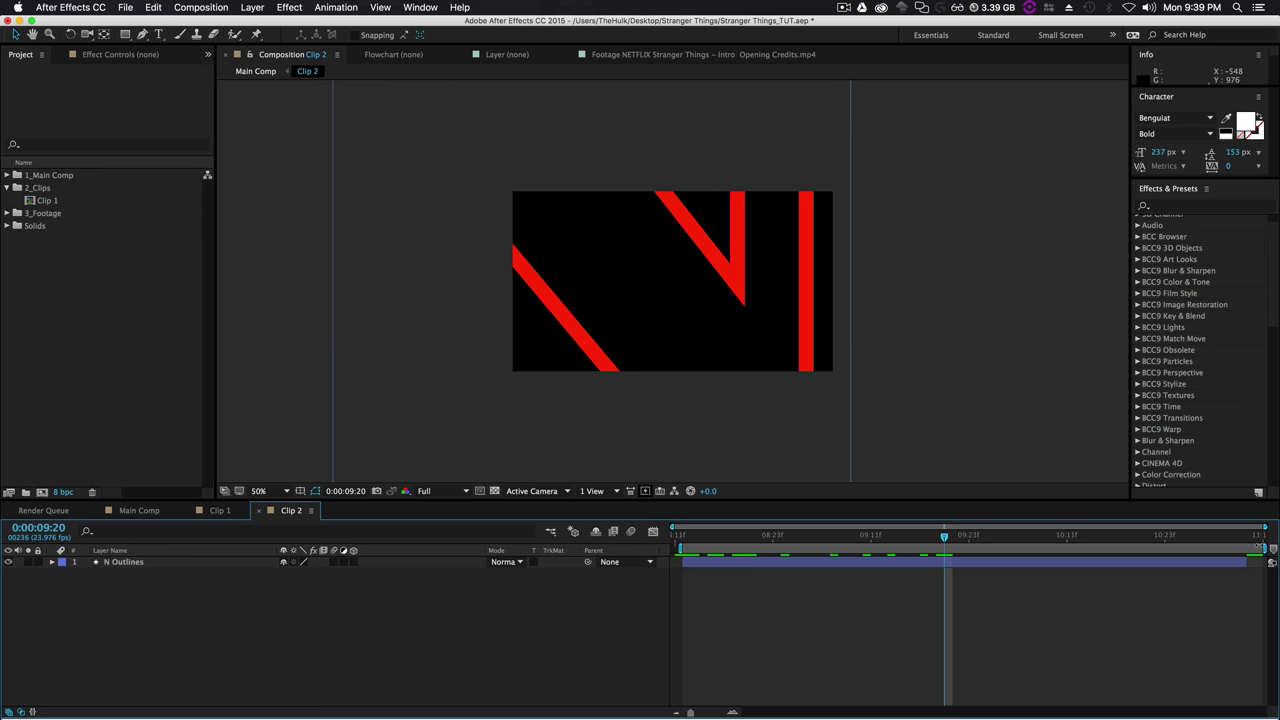
Pull the work area end in slightly, trim the comp to the work area again, and return to Main Comp.
{"action": "left_click_drag", "start_coordinate": [1262, 548], "coordinate": [1248, 548]}
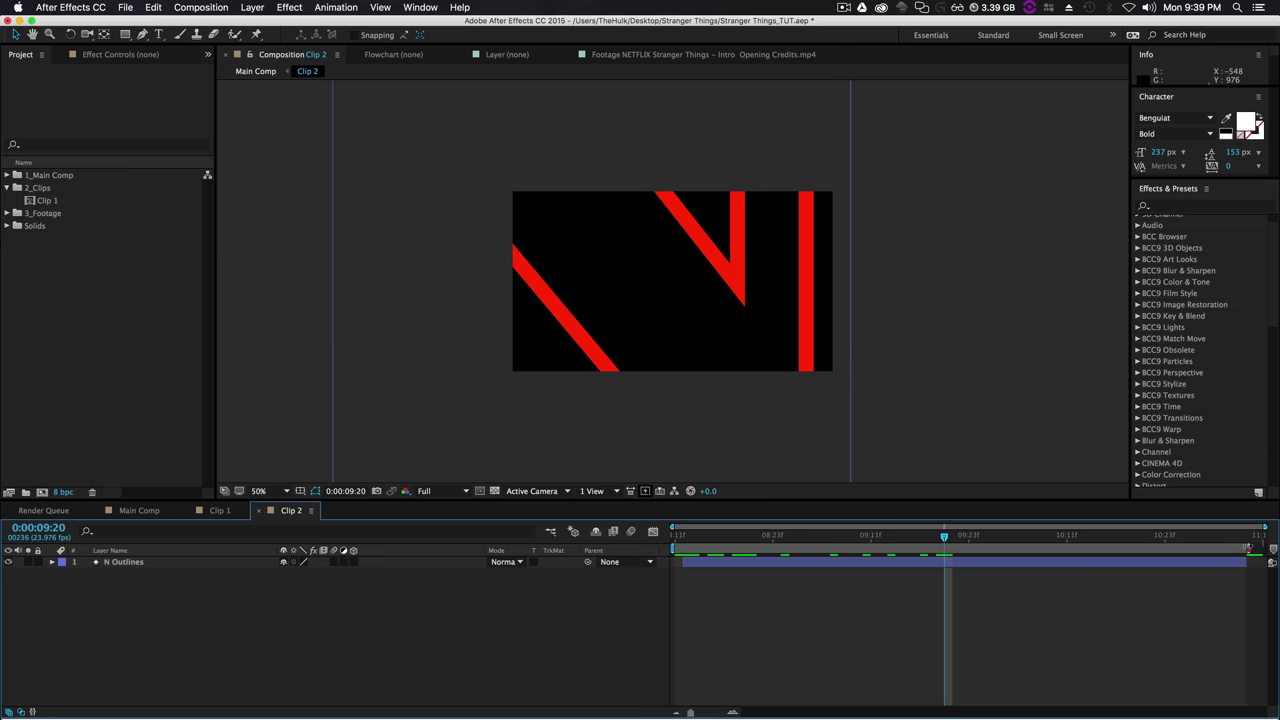
{"action": "left_click", "coordinate": [199, 8]}
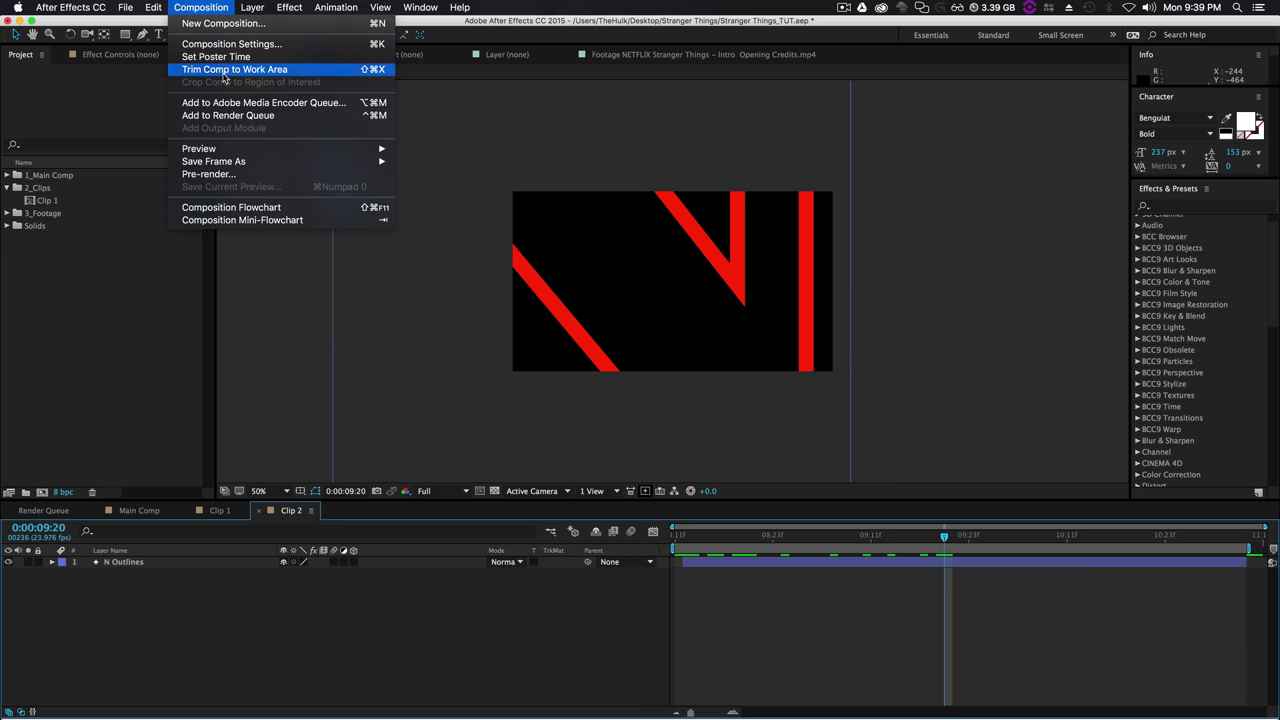
{"action": "left_click", "coordinate": [225, 73]}
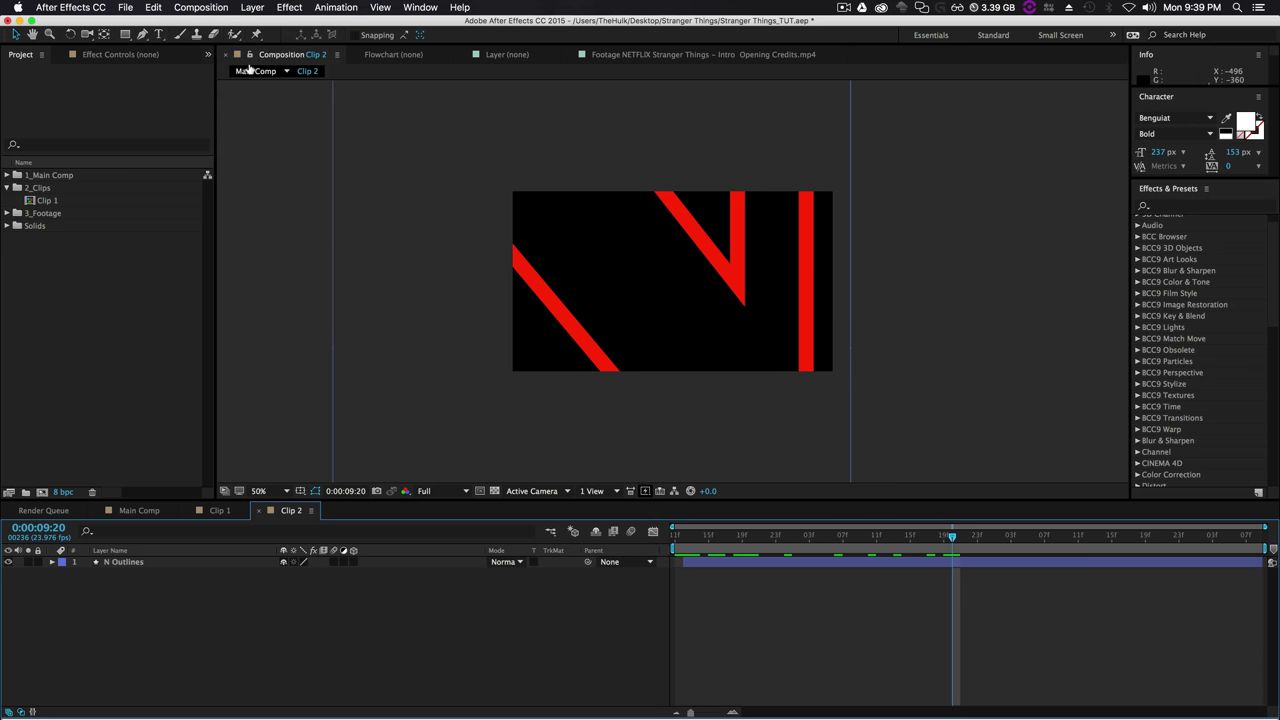
{"action": "left_click", "coordinate": [255, 71]}
Slide Clip 2 to start at about 0:00:08:12 and preview the cut from Clip 1.
{"action": "left_click", "coordinate": [668, 564]}
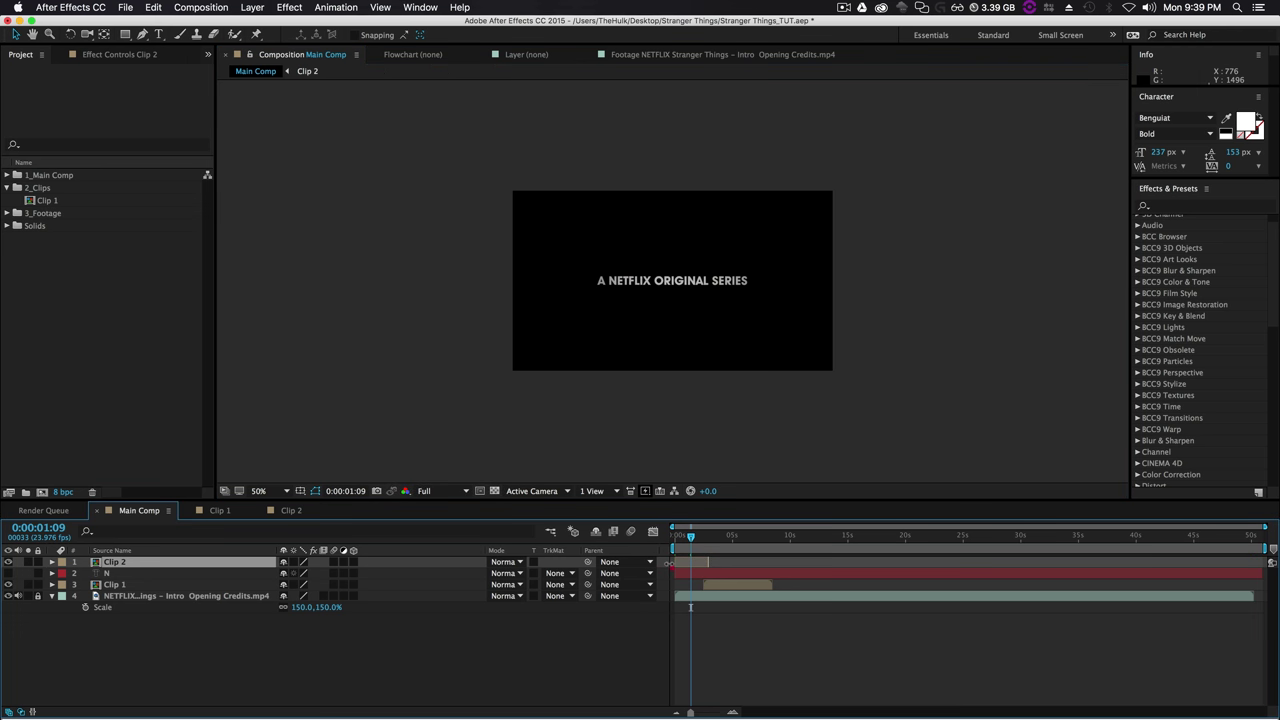
{"action": "mouse_move", "coordinate": [705, 562]}
{"action": "left_mouse_down"}
{"action": "mouse_move", "coordinate": [690, 567]}
{"action": "mouse_move", "coordinate": [786, 567]}
{"action": "left_mouse_up"}
{"action": "left_click", "coordinate": [772, 537]}
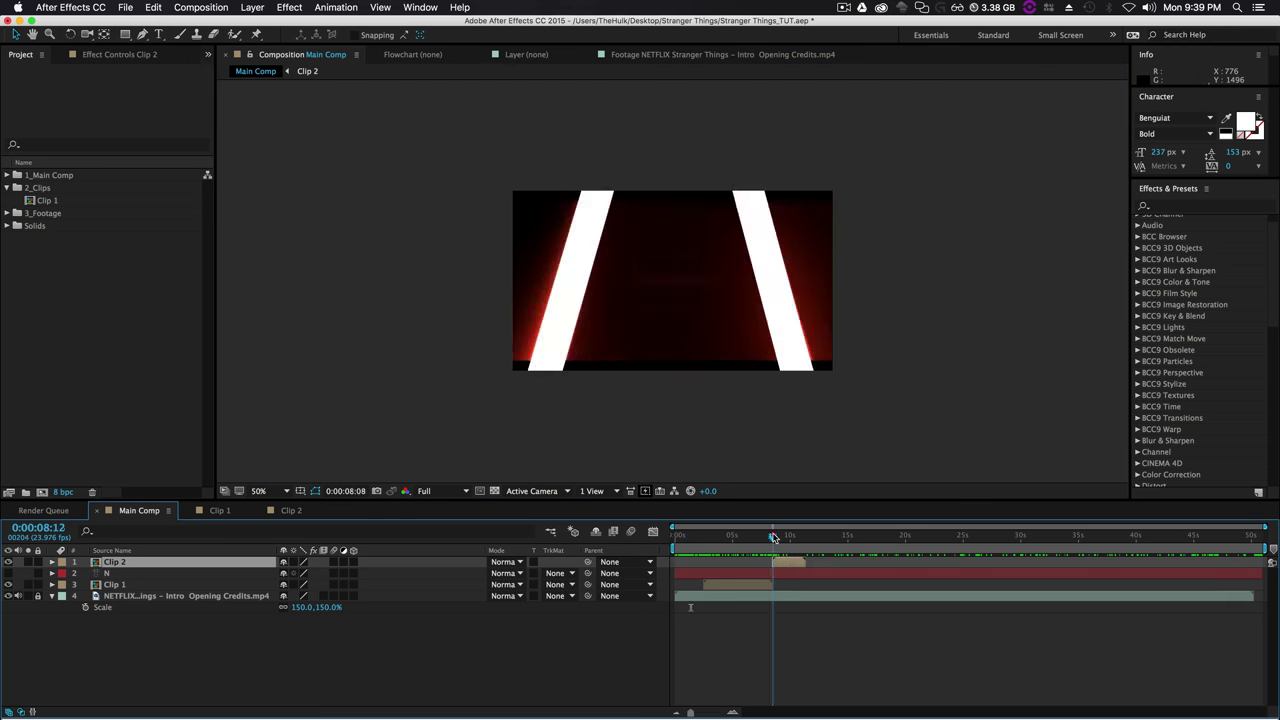
{"action": "left_click_drag", "start_coordinate": [690, 712], "coordinate": [717, 712]}
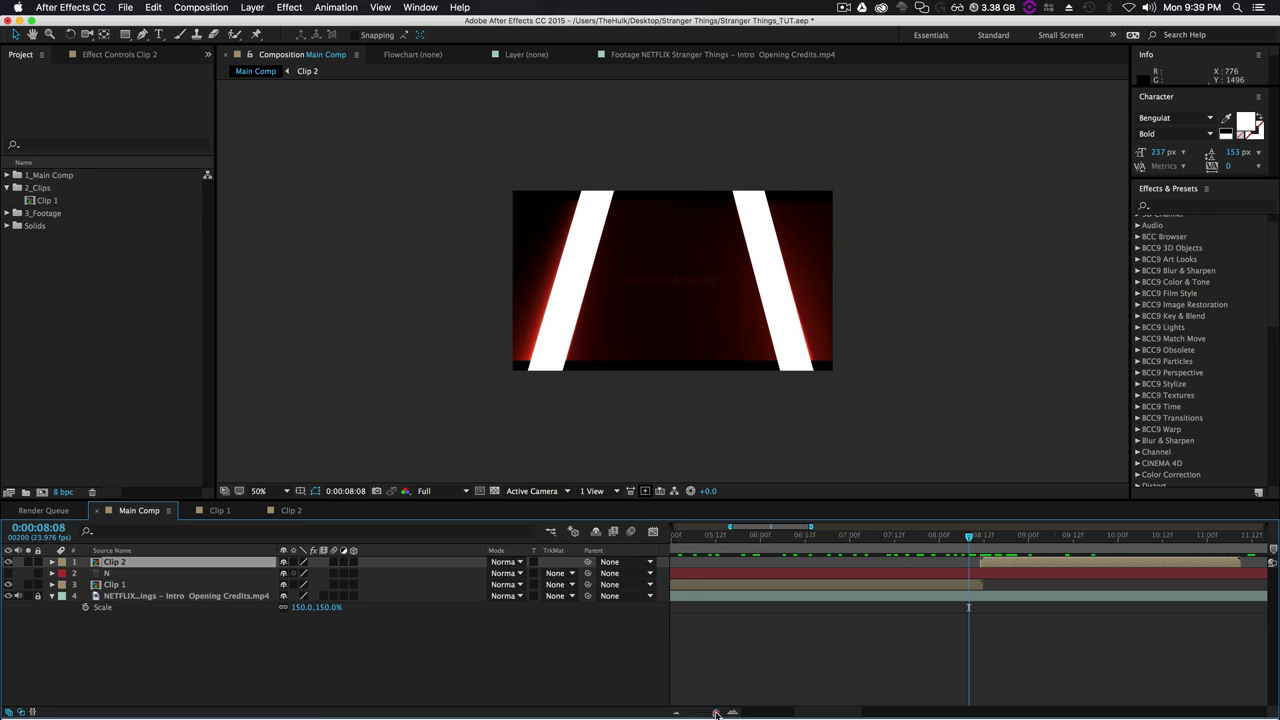
{"action": "key", "text": "space"}
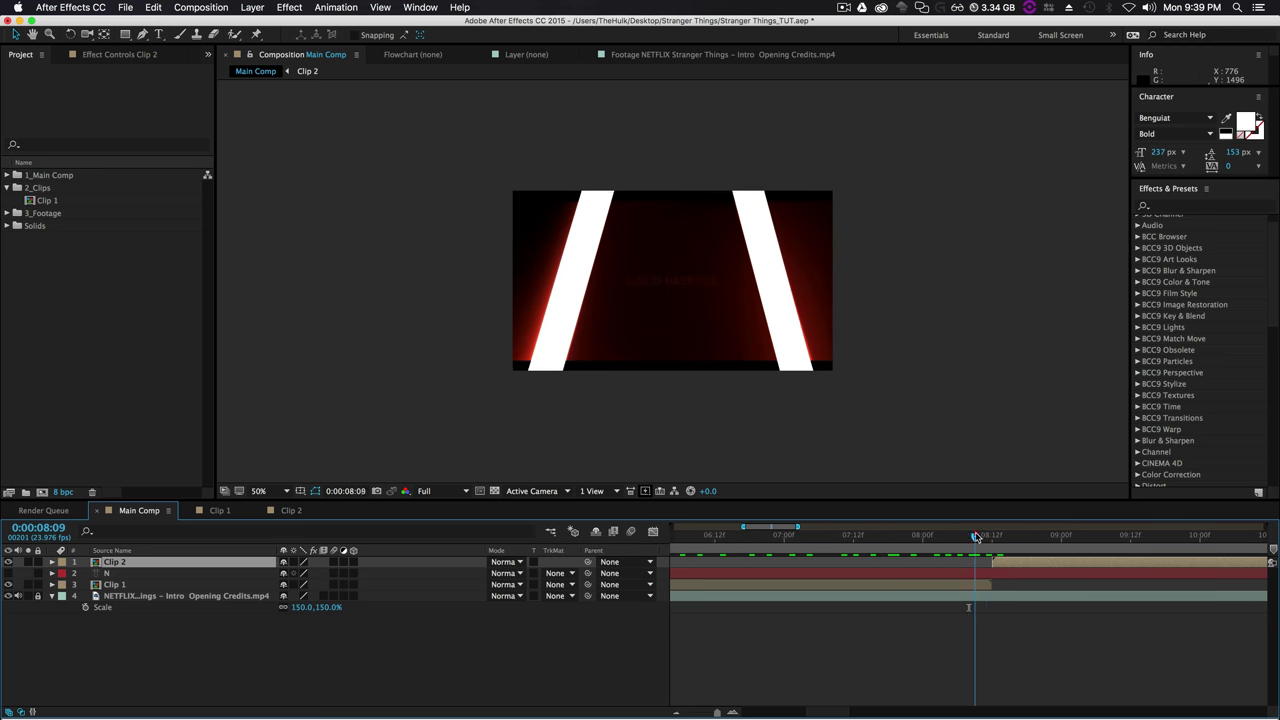
{"action": "left_click_drag", "start_coordinate": [983, 541], "coordinate": [996, 541]}
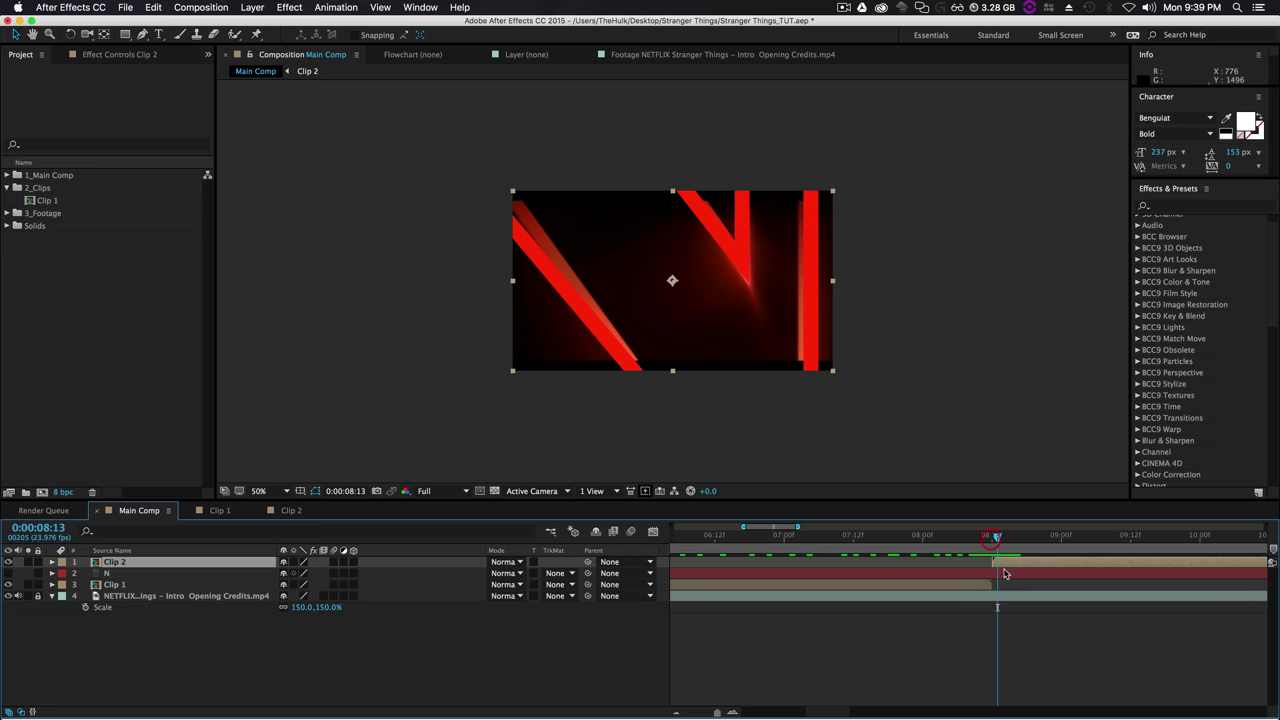
{"action": "left_click", "coordinate": [983, 589]}
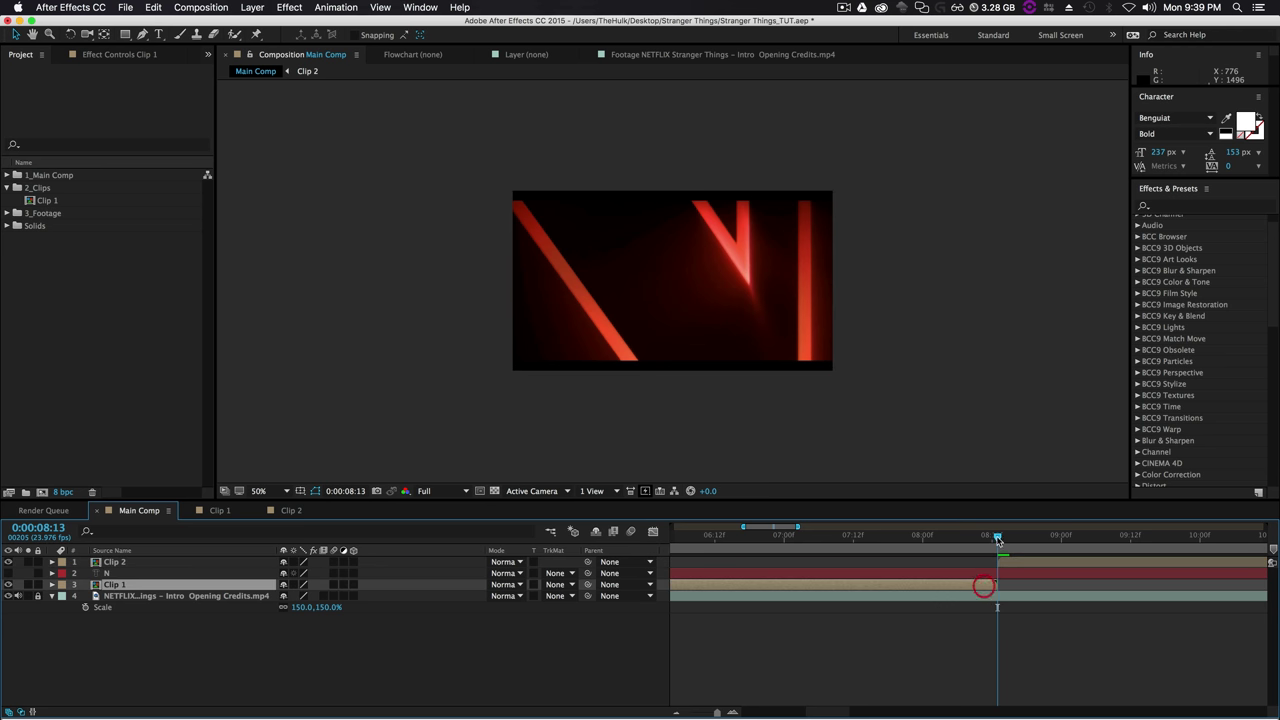
{"action": "left_click_drag", "start_coordinate": [997, 541], "coordinate": [1000, 540]}
Inside Clip 2, check the N Outlines Position and Scale keyframes, then return to Main Comp.
{"action": "double_click", "coordinate": [1013, 562]}
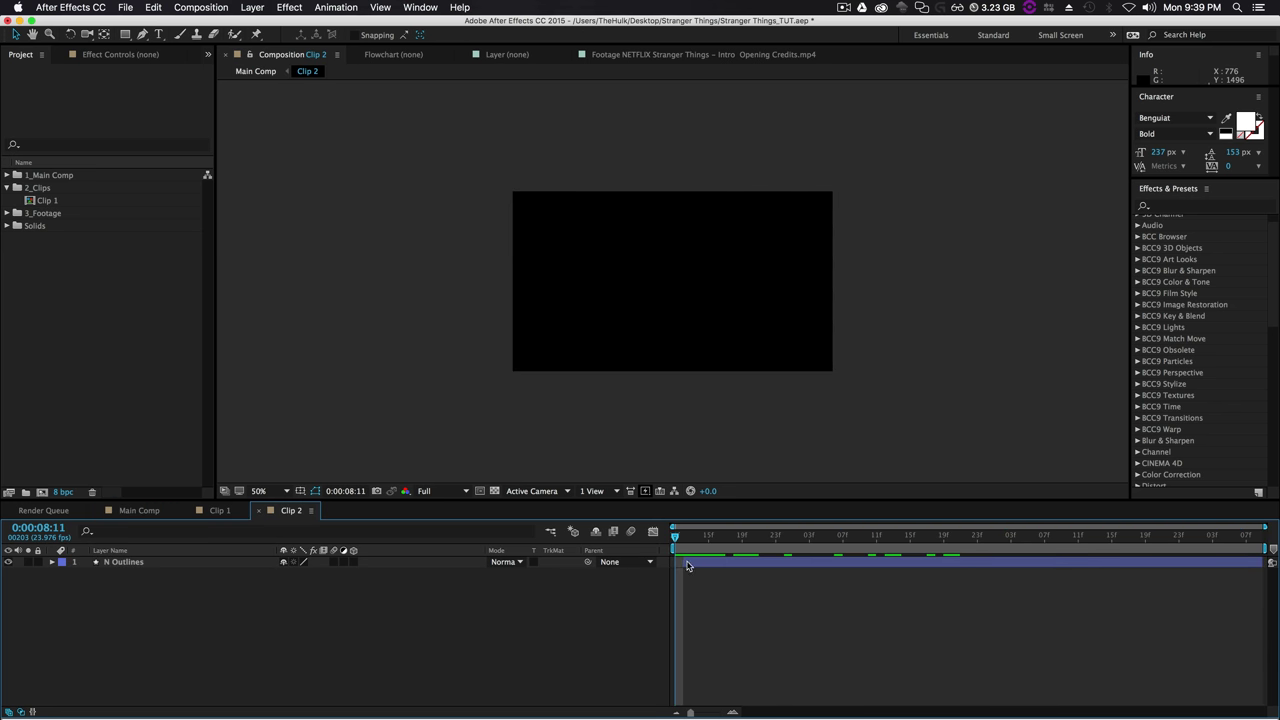
{"action": "left_click", "coordinate": [688, 566]}
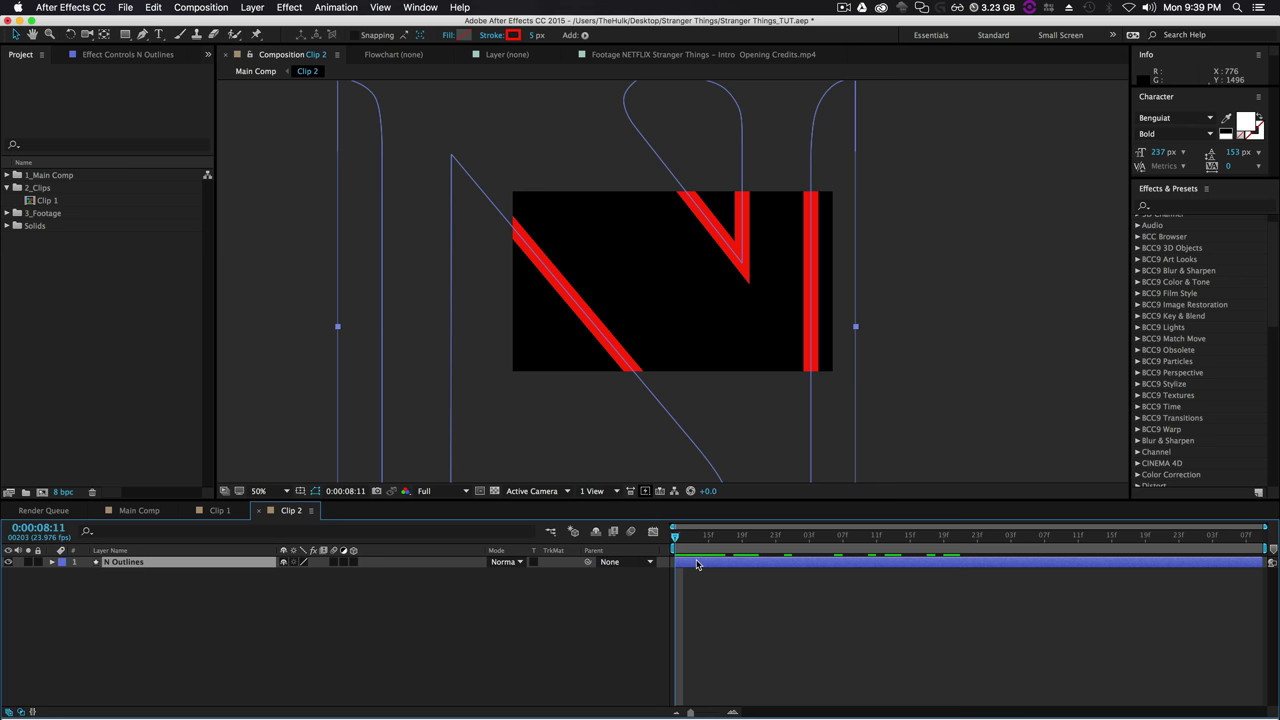
{"action": "key", "text": "u"}
{"action": "left_click", "coordinate": [680, 574]}
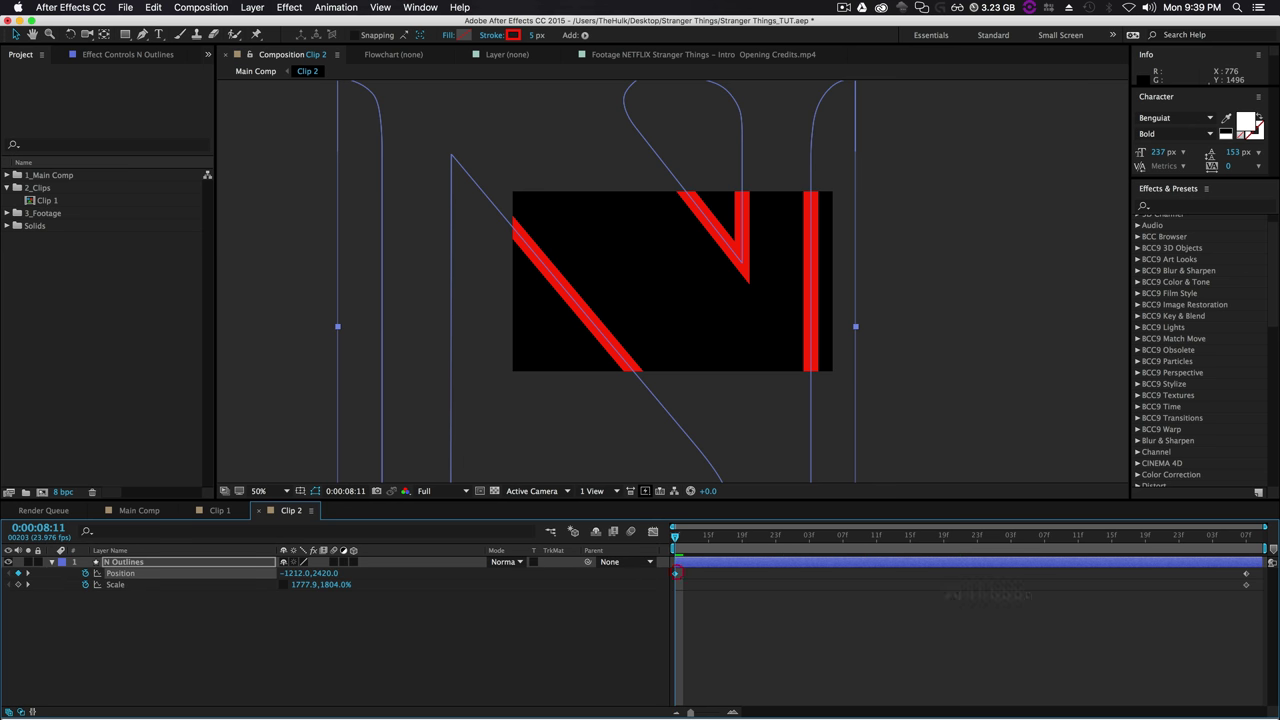
{"action": "left_click_drag", "start_coordinate": [1230, 577], "coordinate": [1248, 590]}
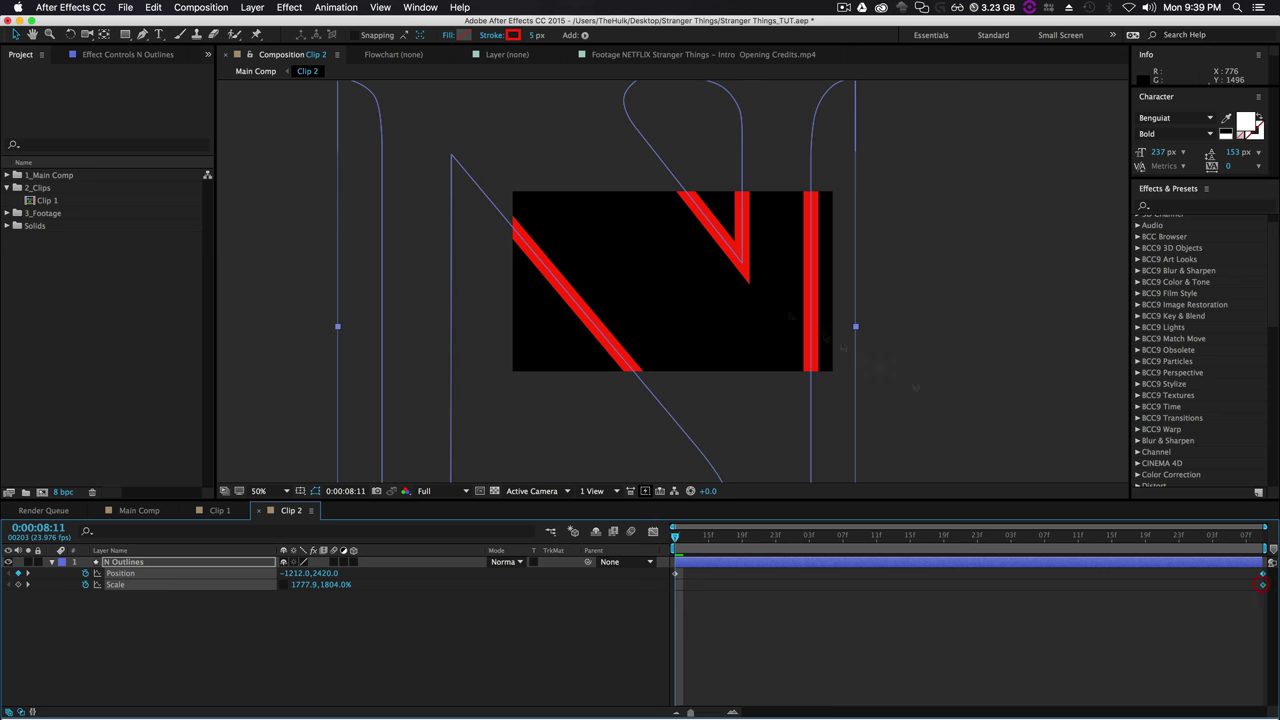
{"action": "left_click", "coordinate": [256, 71]}
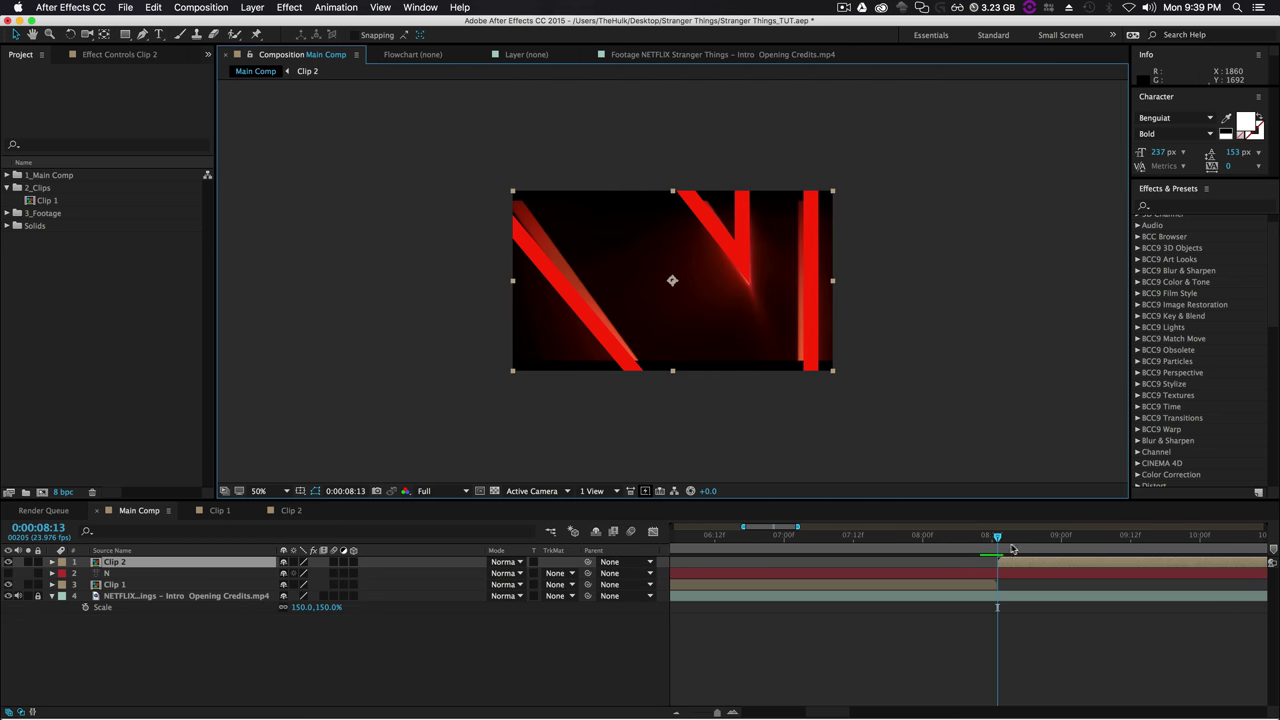
Preview from 0:00:08:13, park at 0:00:11:09, and drag Clip 2's out point to that frame.
{"action": "key", "text": "space"}
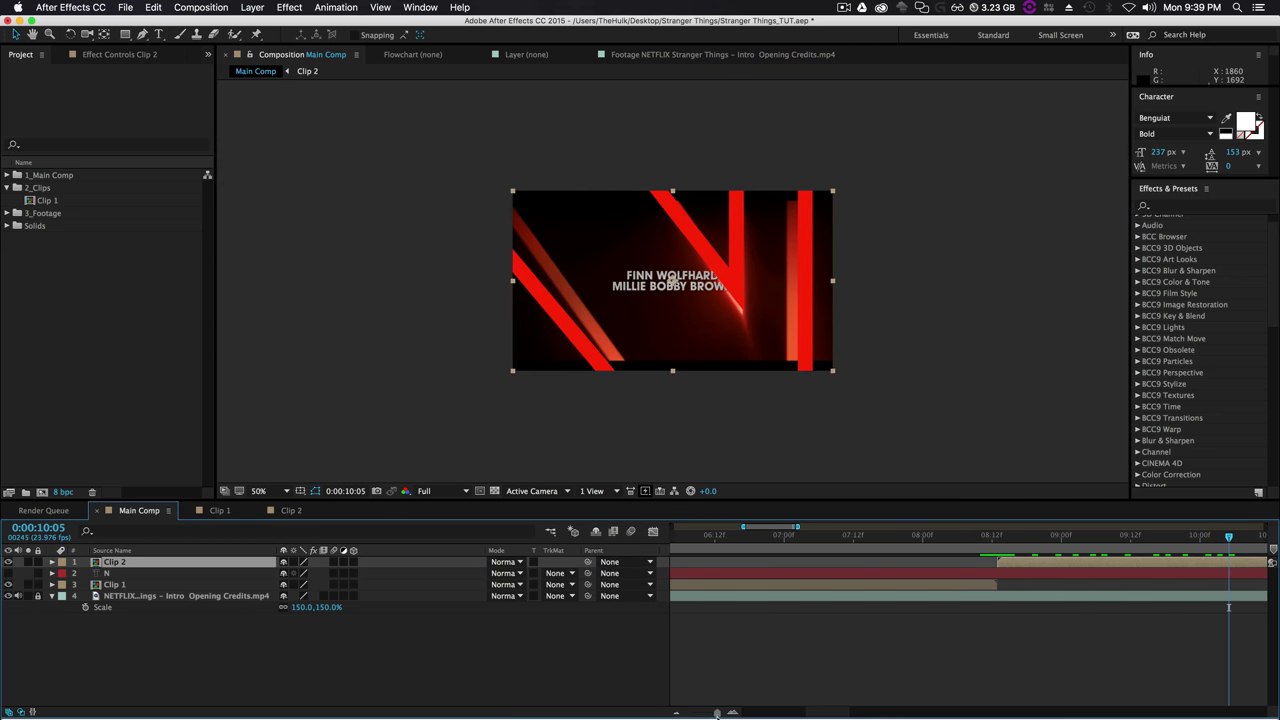
{"action": "left_click_drag", "start_coordinate": [716, 714], "coordinate": [704, 714]}
{"action": "left_click_drag", "start_coordinate": [905, 538], "coordinate": [928, 548]}
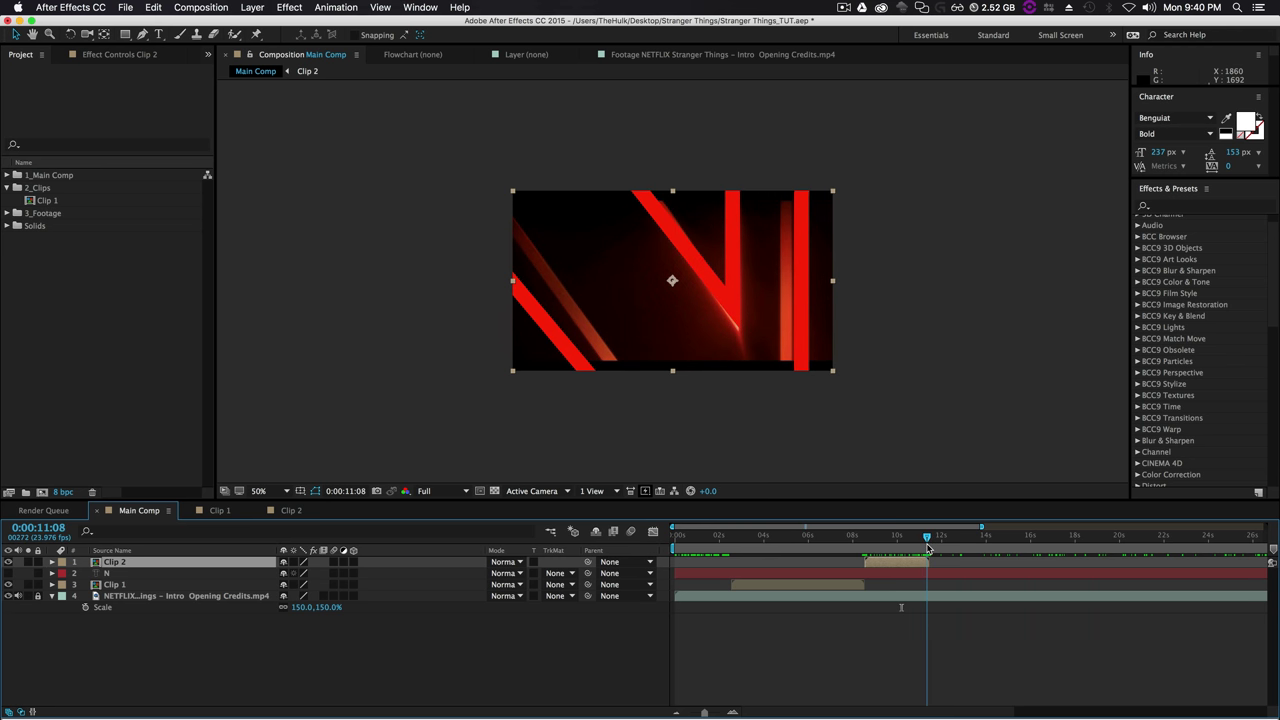
{"action": "left_click", "coordinate": [733, 711]}
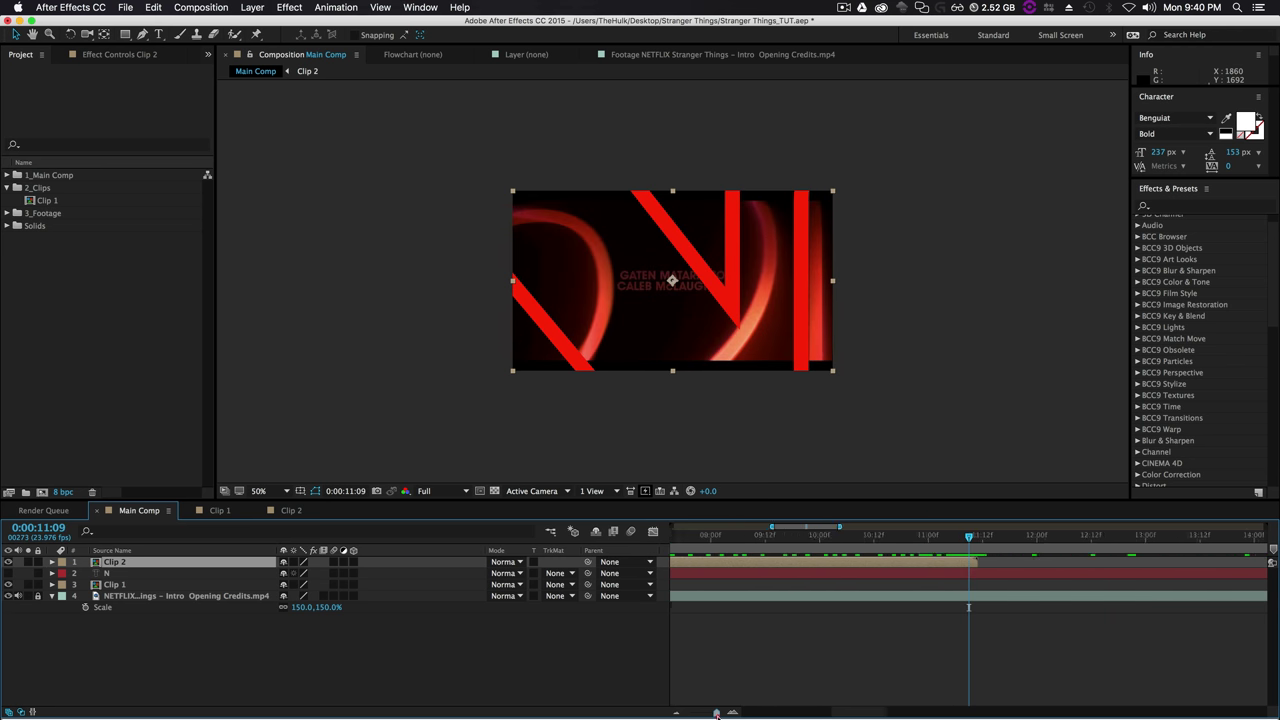
{"action": "left_click_drag", "start_coordinate": [958, 540], "coordinate": [967, 540]}
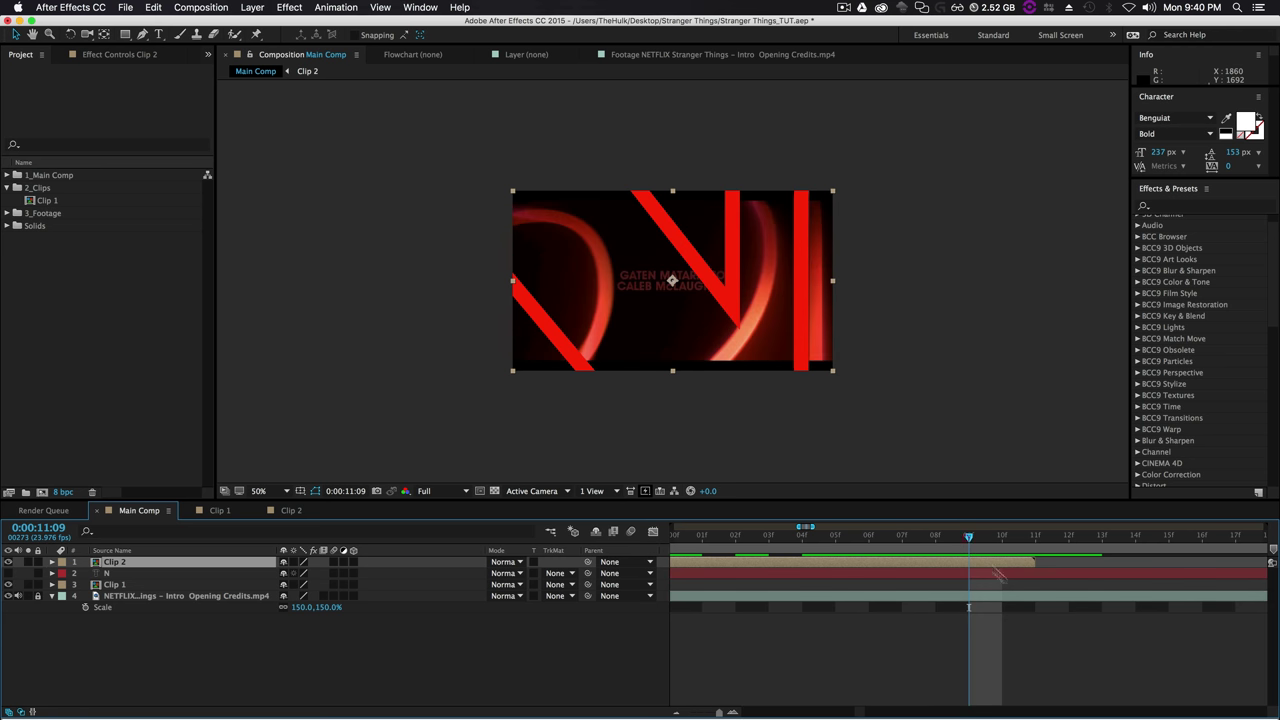
{"action": "left_click_drag", "start_coordinate": [1033, 561], "coordinate": [959, 566]}
{"action": "scroll", "coordinate": [886, 290], "scroll_direction": "down", "scroll_amount": 2}
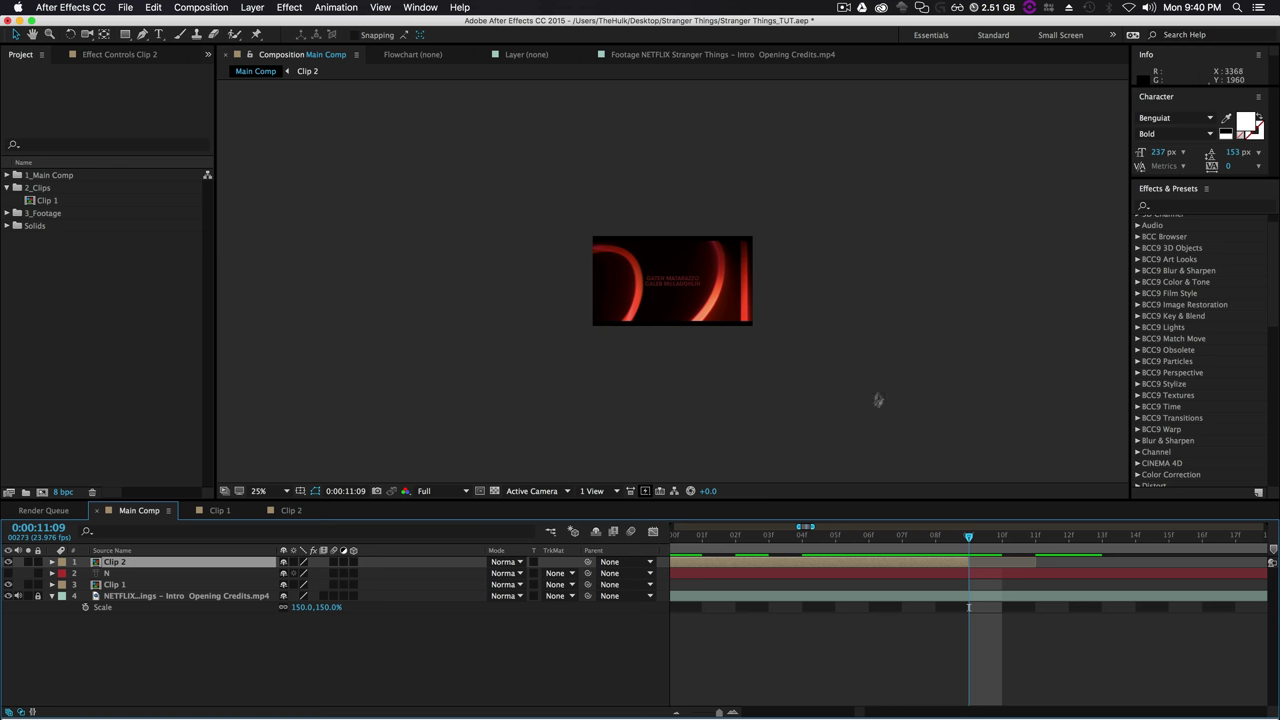
{"action": "left_click", "coordinate": [158, 35]}
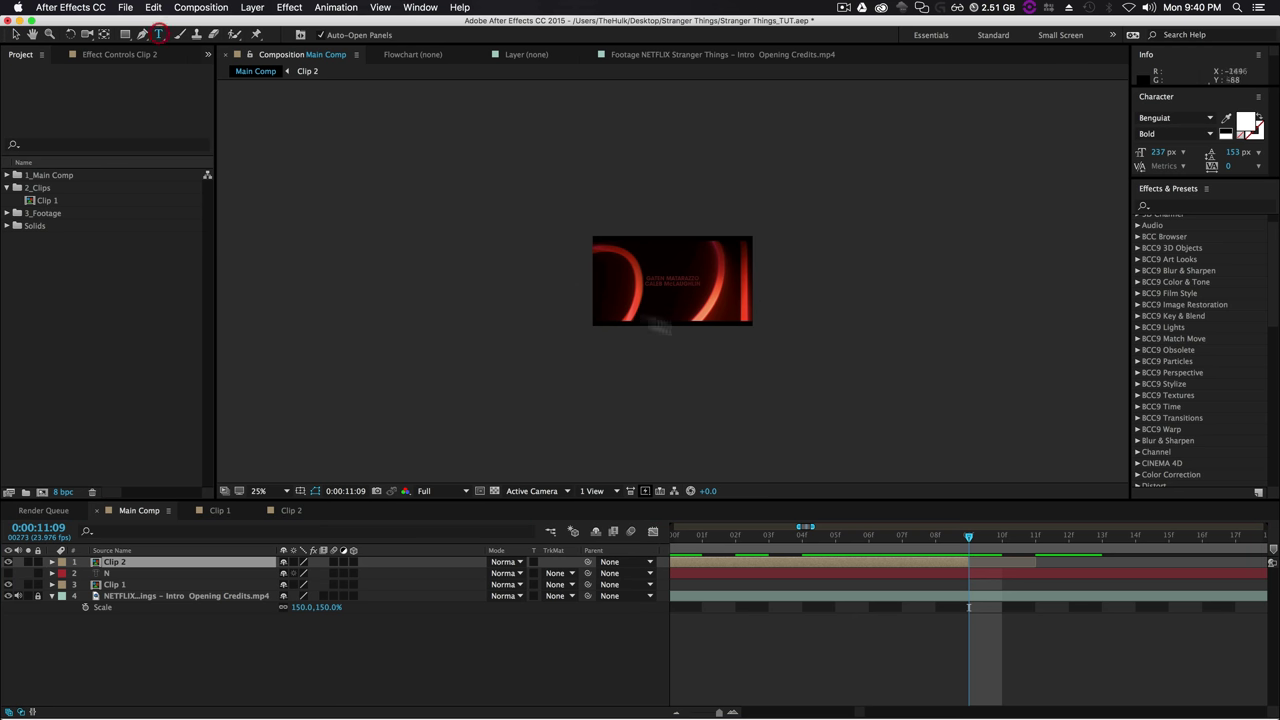
Add a new text layer containing the letter 'R' in the comp.
{"action": "left_click", "coordinate": [655, 312]}
{"action": "scroll", "coordinate": [723, 363], "scroll_direction": "up", "scroll_amount": 2}
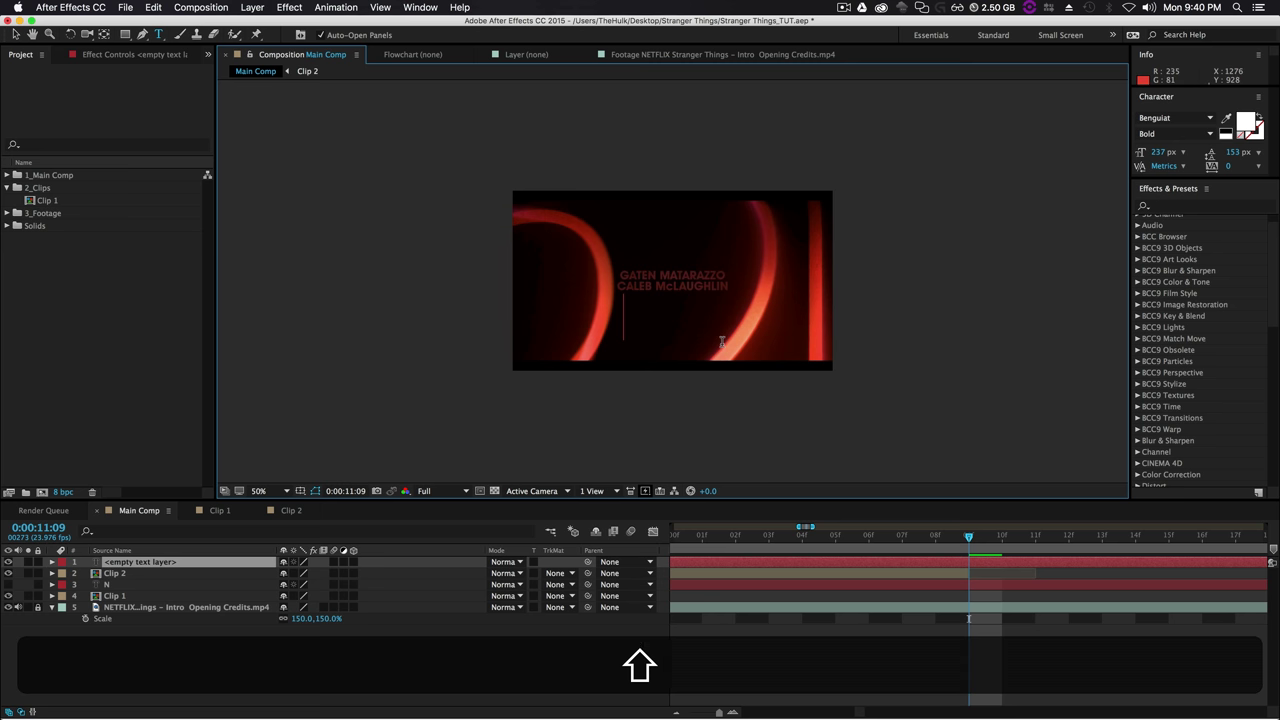
{"action": "type", "text": "R"}
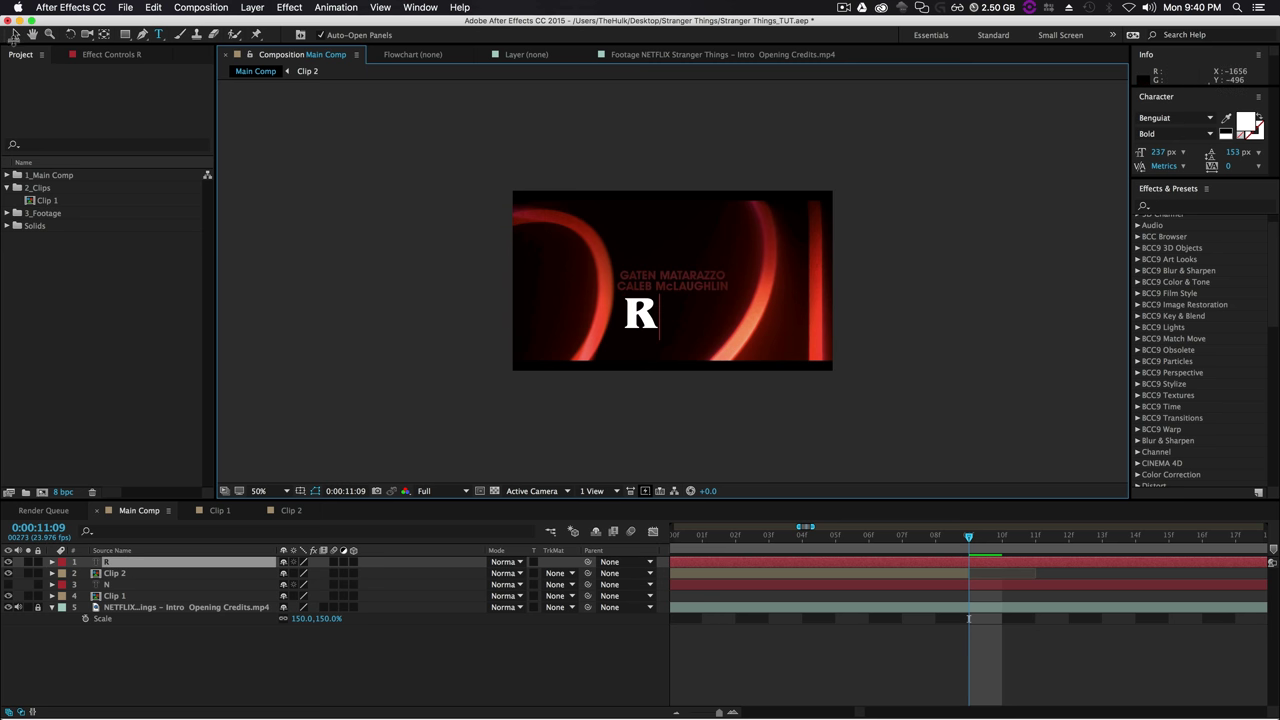
{"action": "left_click", "coordinate": [14, 34]}
Scale the R up proportionally to fill the frame, move it lower-left, and check its Scale.
{"action": "mouse_move", "coordinate": [661, 307]}
{"action": "left_mouse_down"}
{"action": "mouse_move", "coordinate": [615, 399]}
{"action": "mouse_move", "coordinate": [668, 369]}
{"action": "left_mouse_up"}
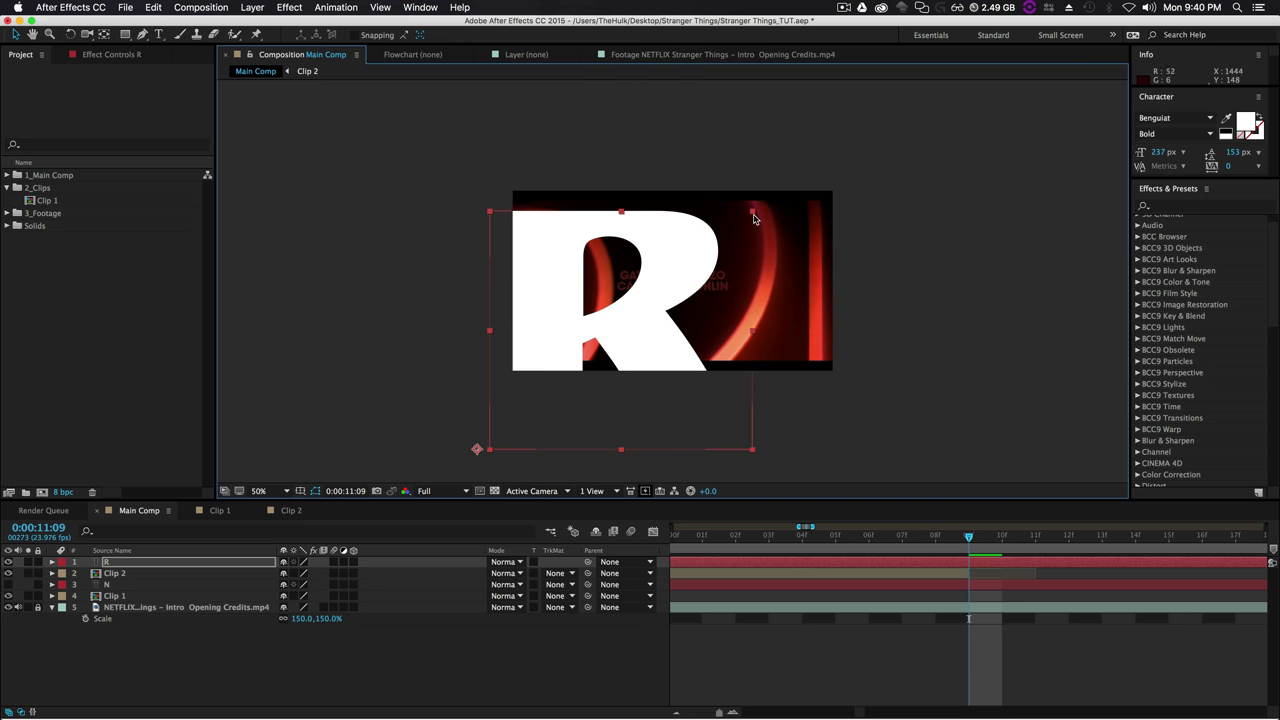
{"action": "left_click", "coordinate": [656, 257]}
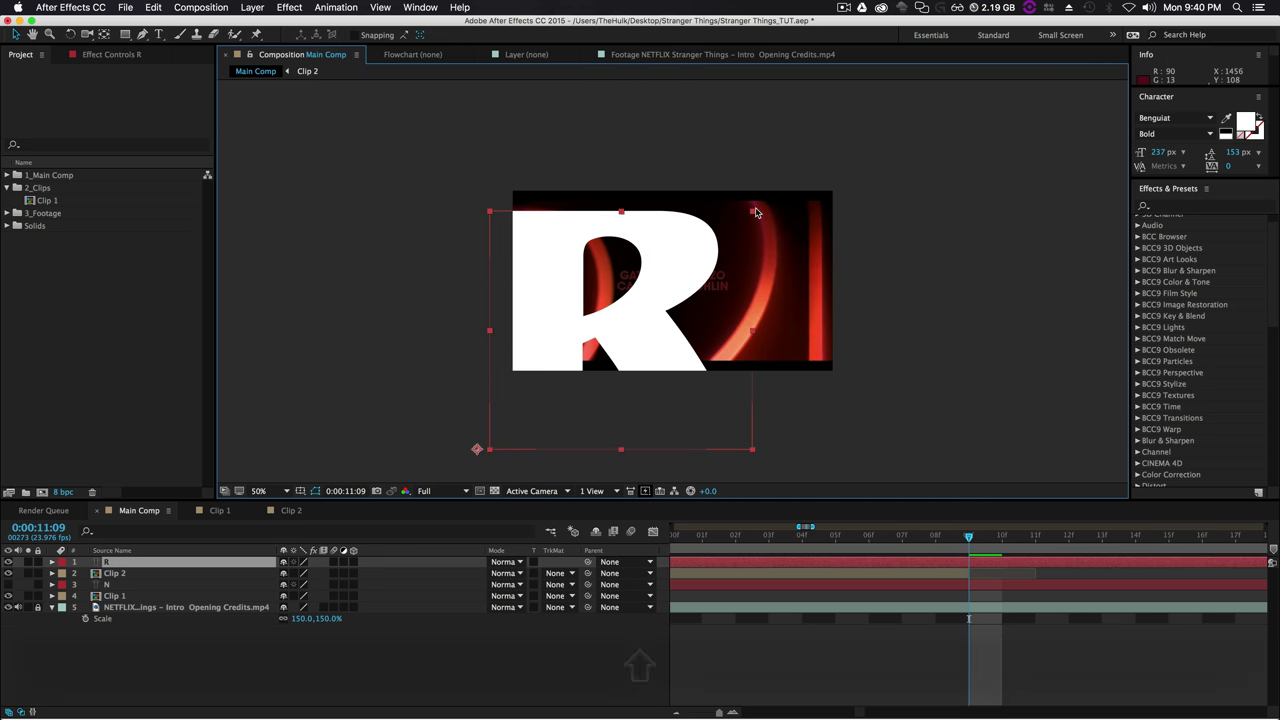
{"action": "left_click_drag", "start_coordinate": [620, 214], "coordinate": [1029, 86]}
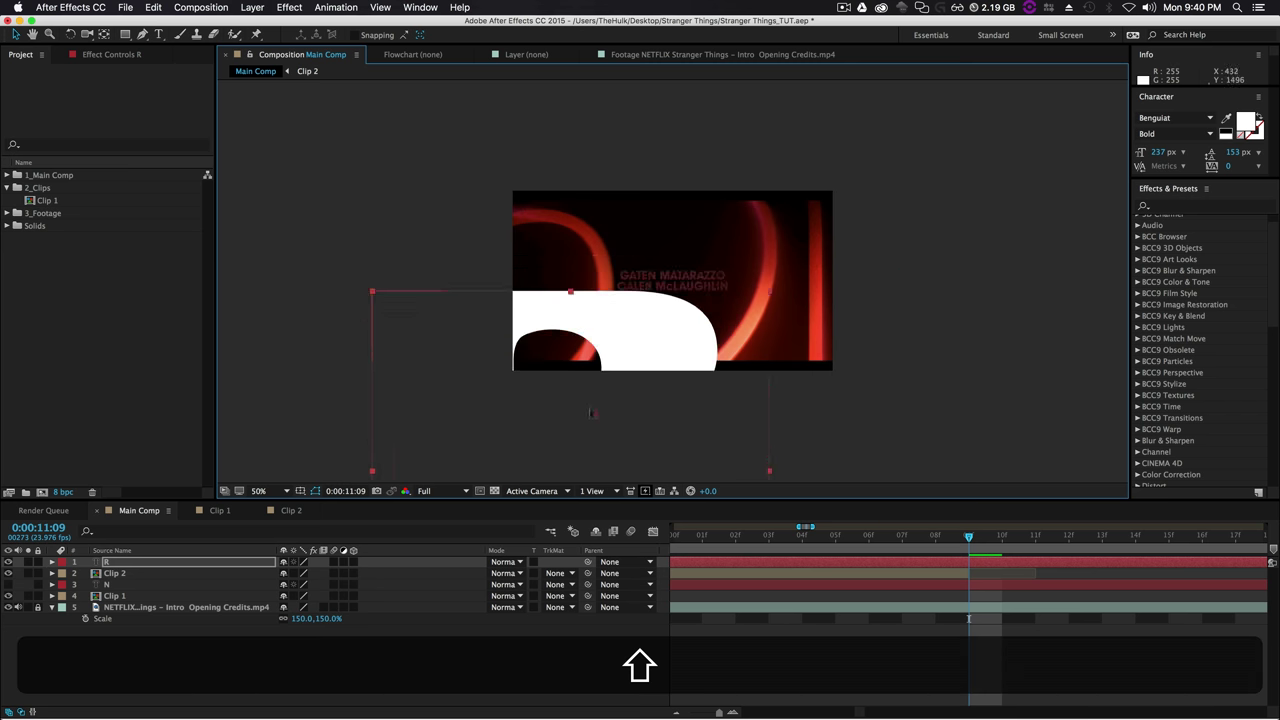
{"action": "left_click_drag", "start_coordinate": [595, 372], "coordinate": [611, 314]}
{"action": "key", "text": "comma"}
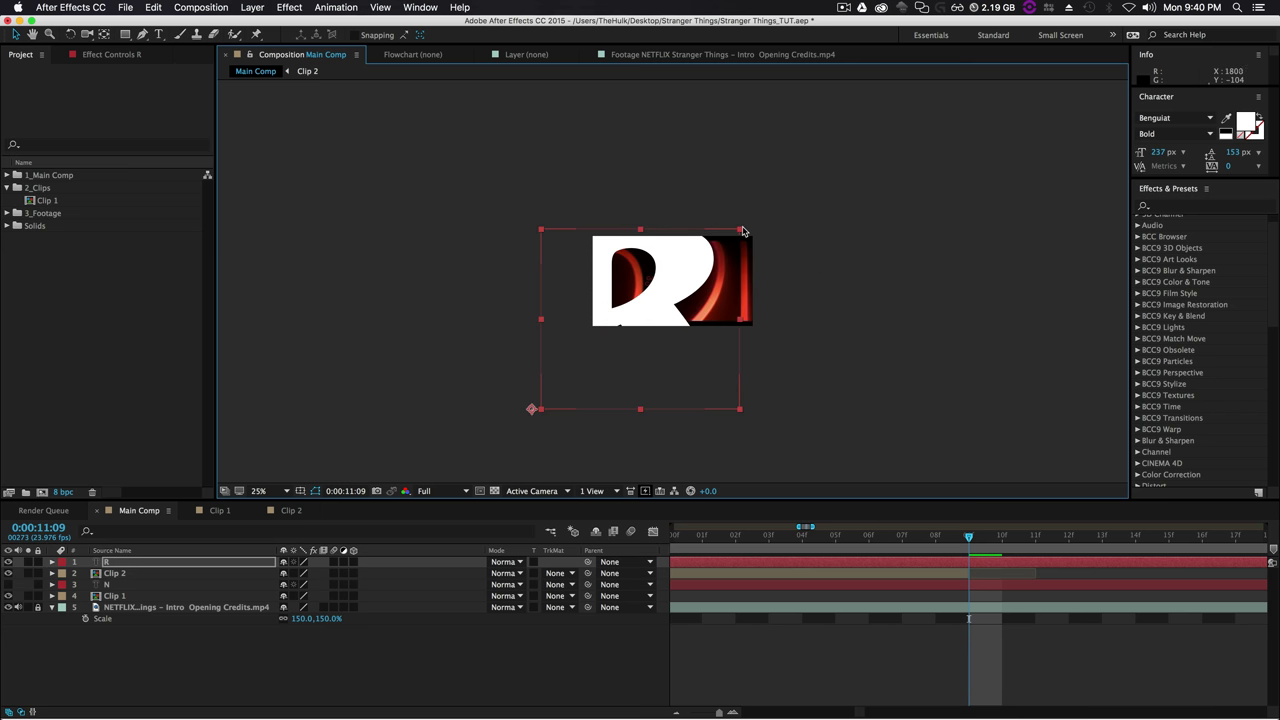
{"action": "left_click_drag", "start_coordinate": [742, 231], "coordinate": [831, 149]}
{"action": "mouse_move", "coordinate": [729, 286]}
{"action": "left_mouse_down"}
{"action": "mouse_move", "coordinate": [651, 386]}
{"action": "mouse_move", "coordinate": [655, 350]}
{"action": "left_mouse_up"}
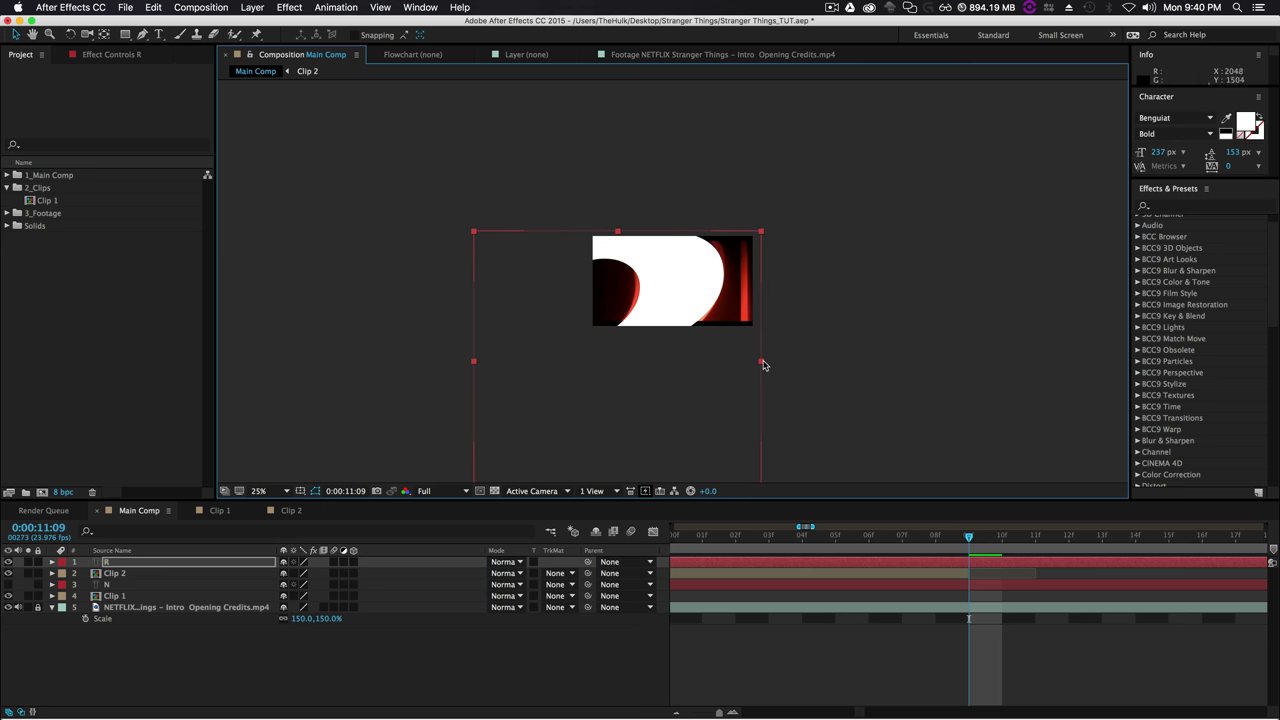
{"action": "key", "text": "s"}
Fine-tune the R's uniform scale and position it about 62 px left, then duplicate the R layer.
{"action": "left_click", "coordinate": [283, 574]}
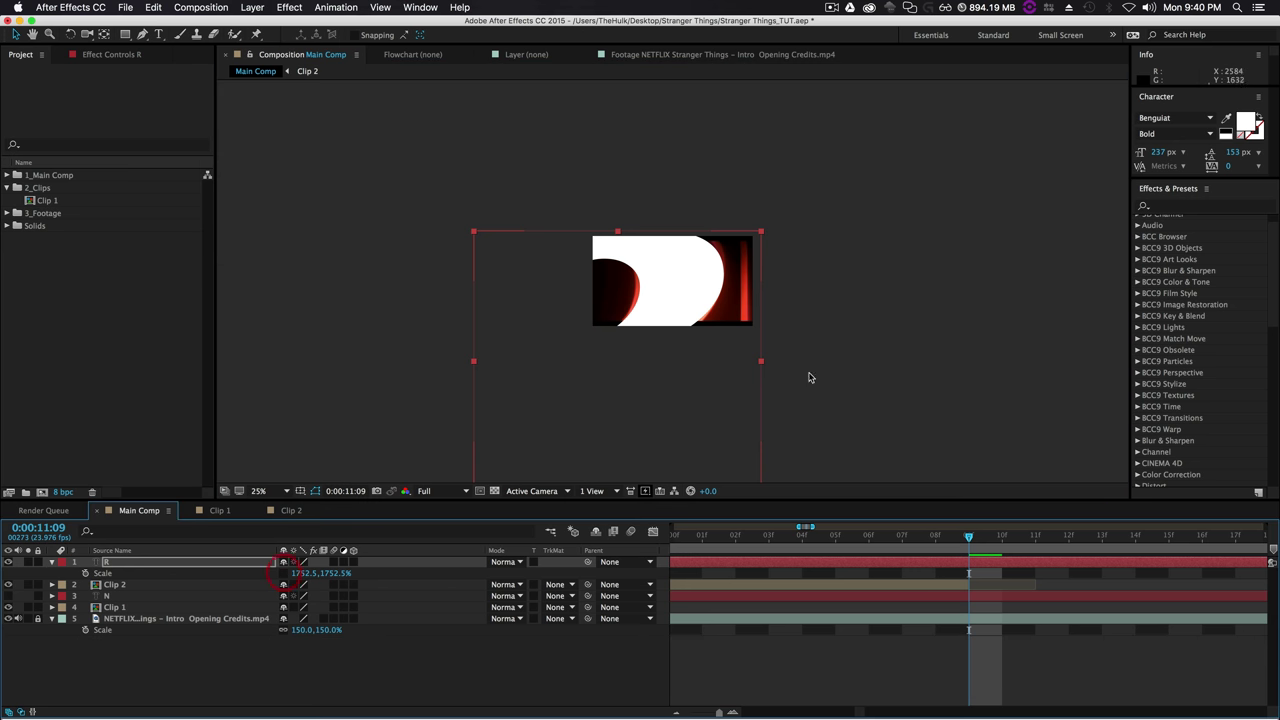
{"action": "left_click_drag", "start_coordinate": [763, 362], "coordinate": [686, 362]}
{"action": "key", "text": "ctrl+shift+z"}
{"action": "key", "text": "ctrl+z"}
{"action": "mouse_move", "coordinate": [608, 289]}
{"action": "left_mouse_down"}
{"action": "mouse_move", "coordinate": [636, 300]}
{"action": "mouse_move", "coordinate": [624, 309]}
{"action": "mouse_move", "coordinate": [686, 297]}
{"action": "left_mouse_up"}
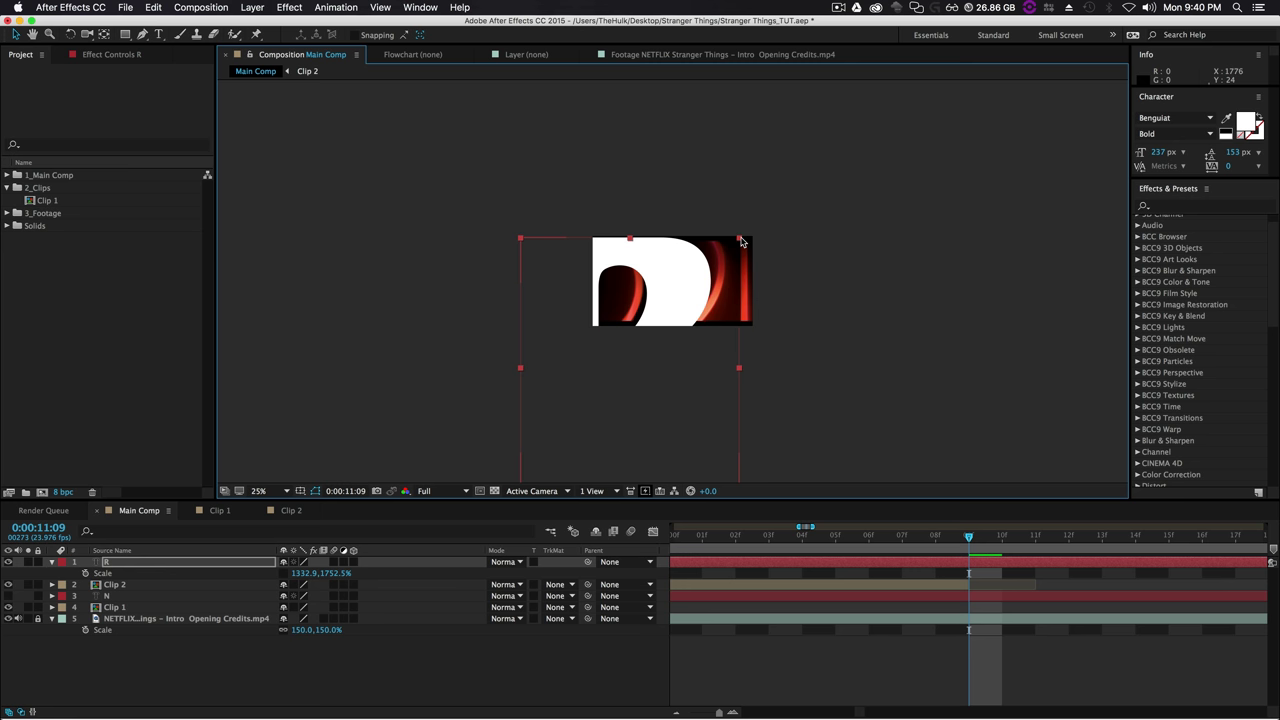
{"action": "mouse_move", "coordinate": [737, 237]}
{"action": "left_mouse_down"}
{"action": "mouse_move", "coordinate": [863, 157]}
{"action": "mouse_move", "coordinate": [828, 187]}
{"action": "left_mouse_up"}
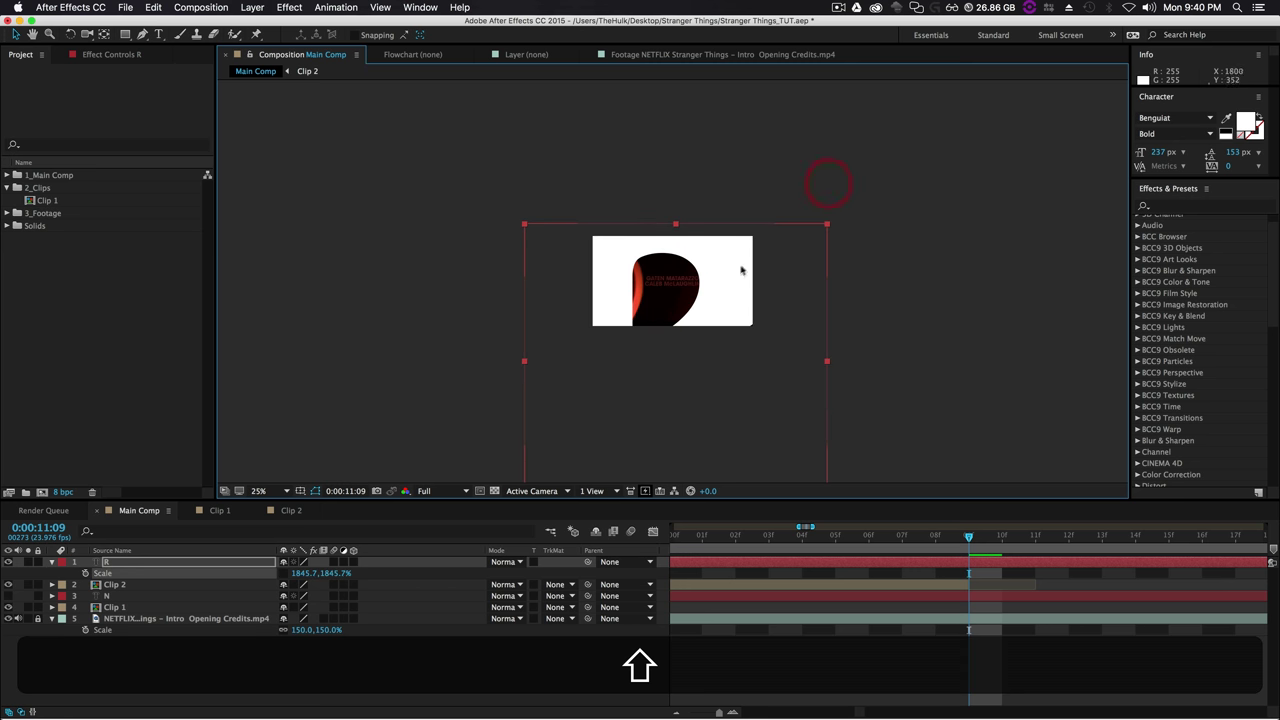
{"action": "left_click_drag", "start_coordinate": [741, 270], "coordinate": [674, 266]}
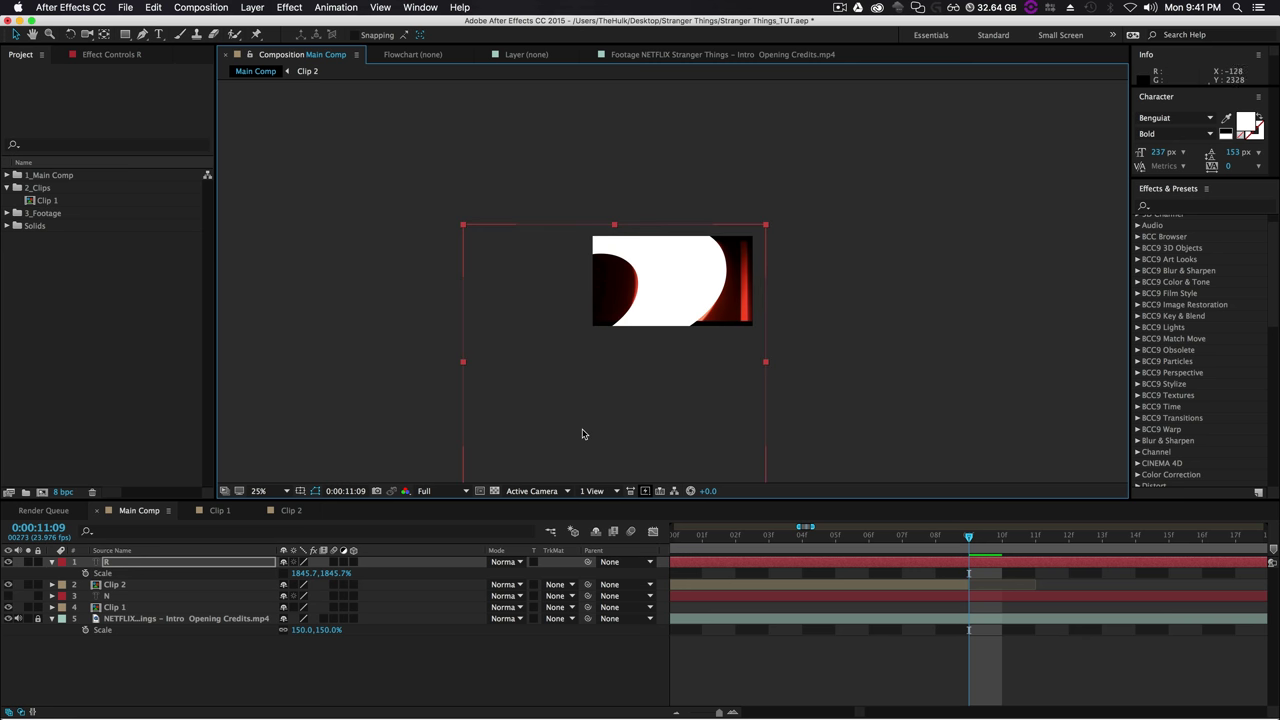
{"action": "left_click", "coordinate": [325, 675]}
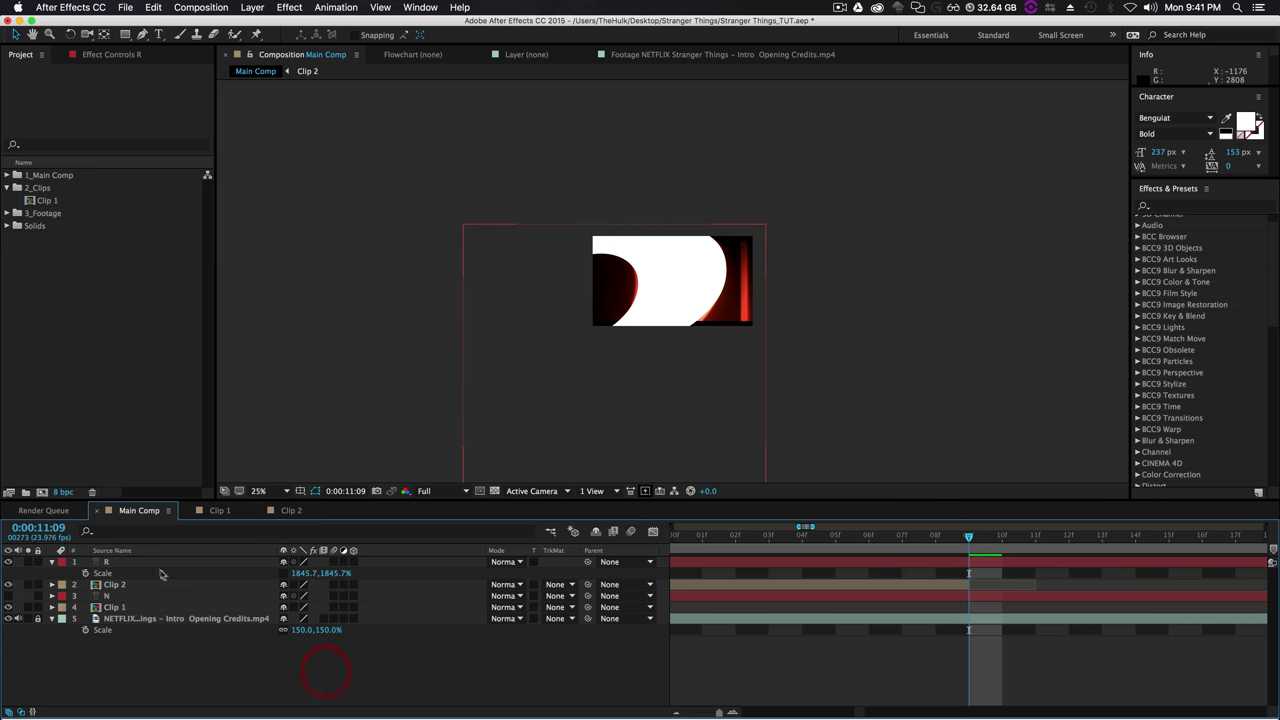
{"action": "left_click", "coordinate": [140, 563]}
{"action": "key", "text": "super+d"}
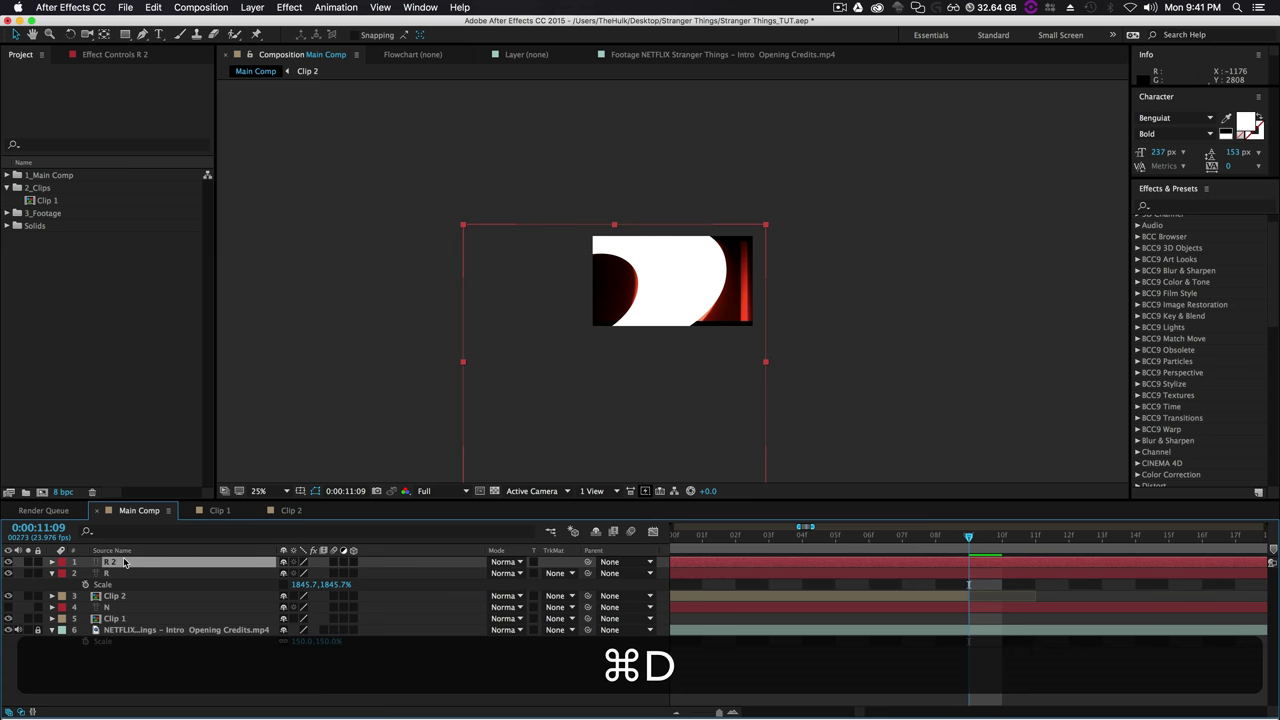
Change the duplicate layer's text to 'i' and move it up and right of the R.
{"action": "double_click", "coordinate": [124, 563]}
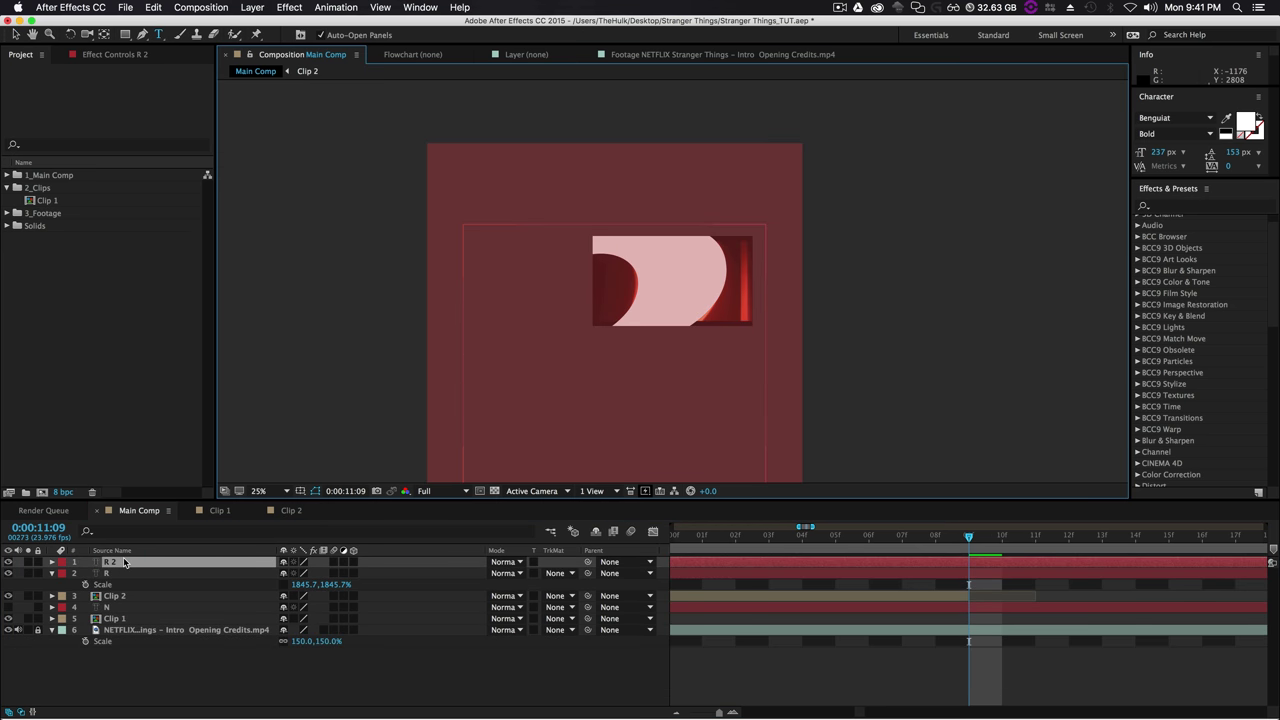
{"action": "type", "text": "i"}
{"action": "left_click", "coordinate": [15, 34]}
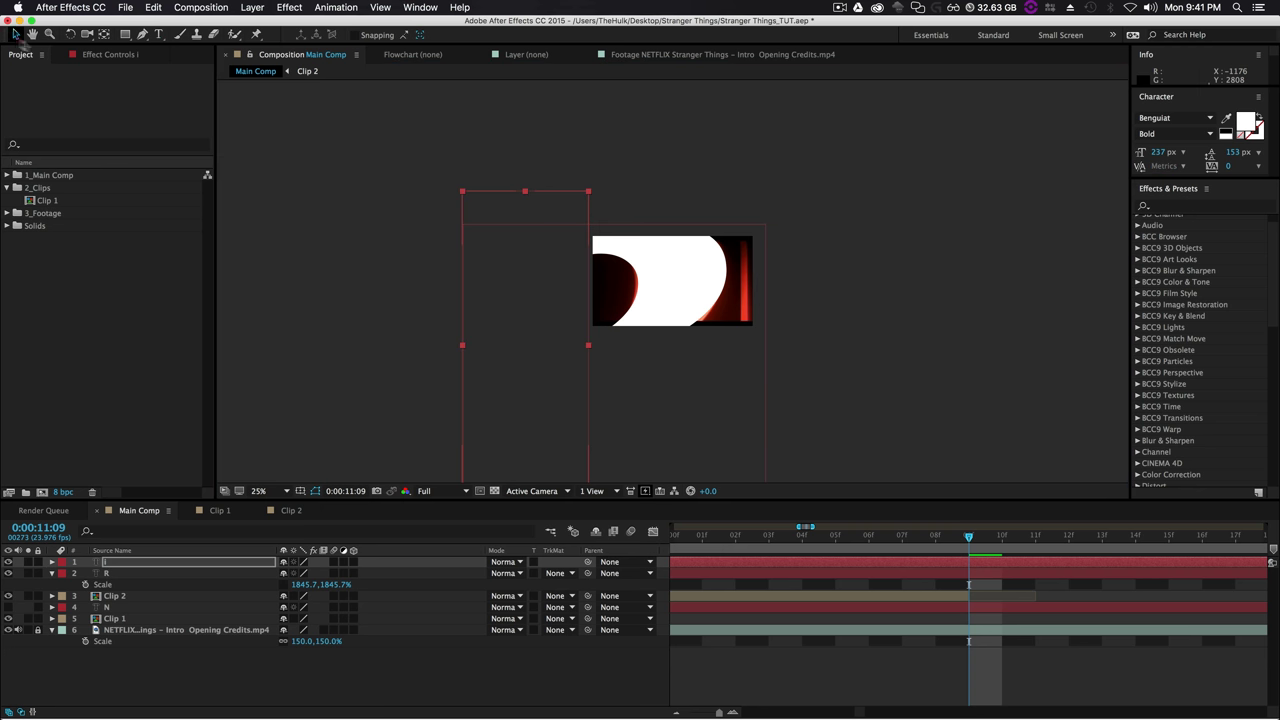
{"action": "left_click_drag", "start_coordinate": [548, 203], "coordinate": [798, 67]}
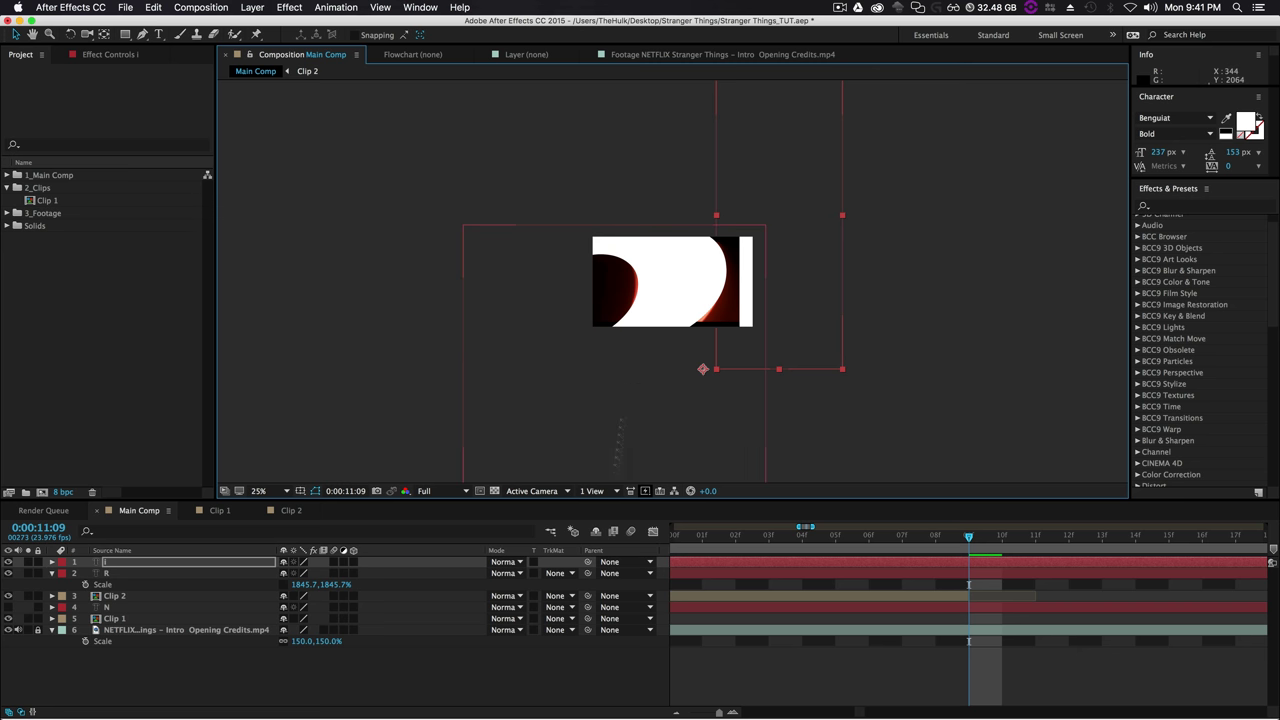
Convert the R and i text layers into shape outlines with Create Shapes from Text.
{"action": "left_click", "coordinate": [122, 572], "text": "shift"}
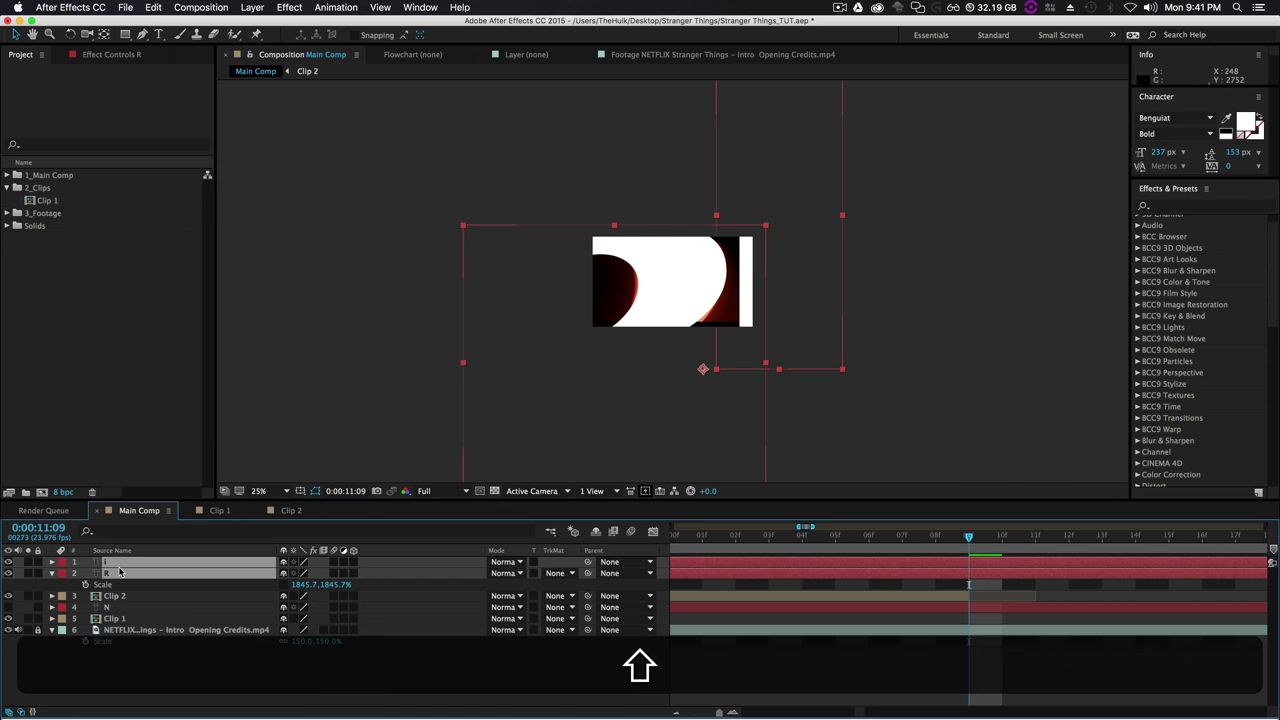
{"action": "right_click", "coordinate": [120, 572]}
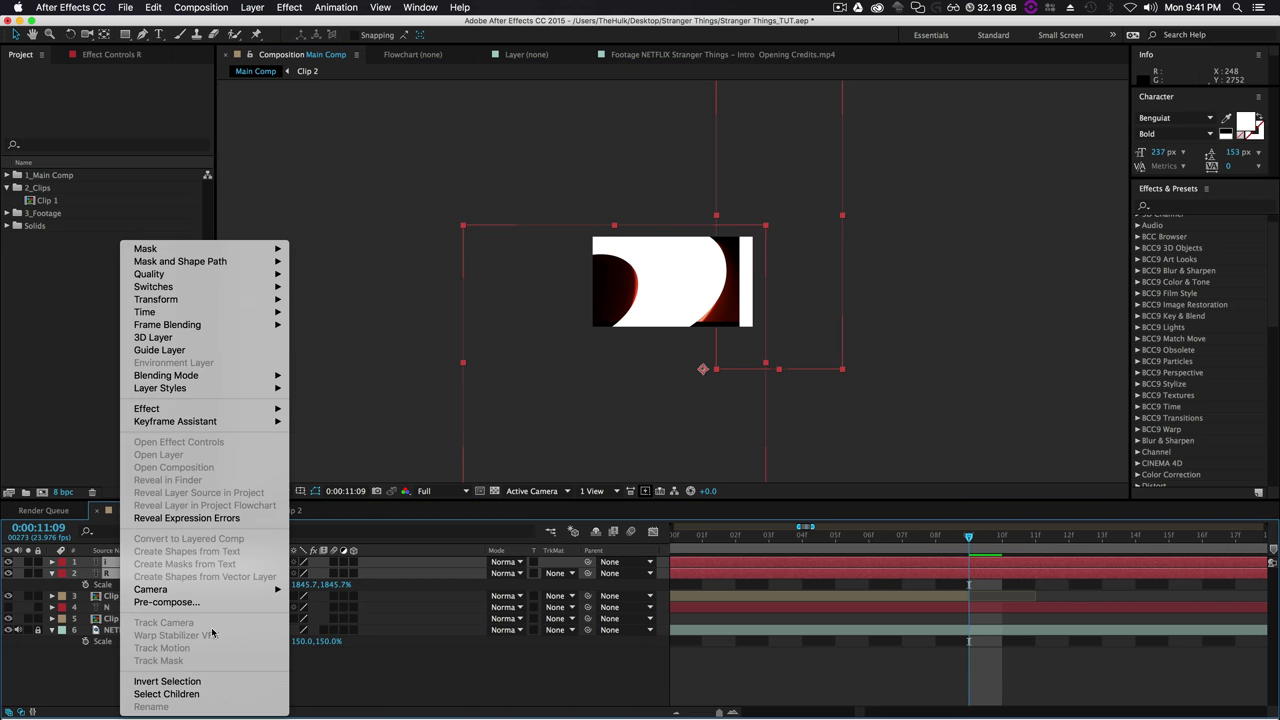
{"action": "key", "text": "Escape"}
{"action": "left_click", "coordinate": [157, 686]}
{"action": "right_click", "coordinate": [115, 568]}
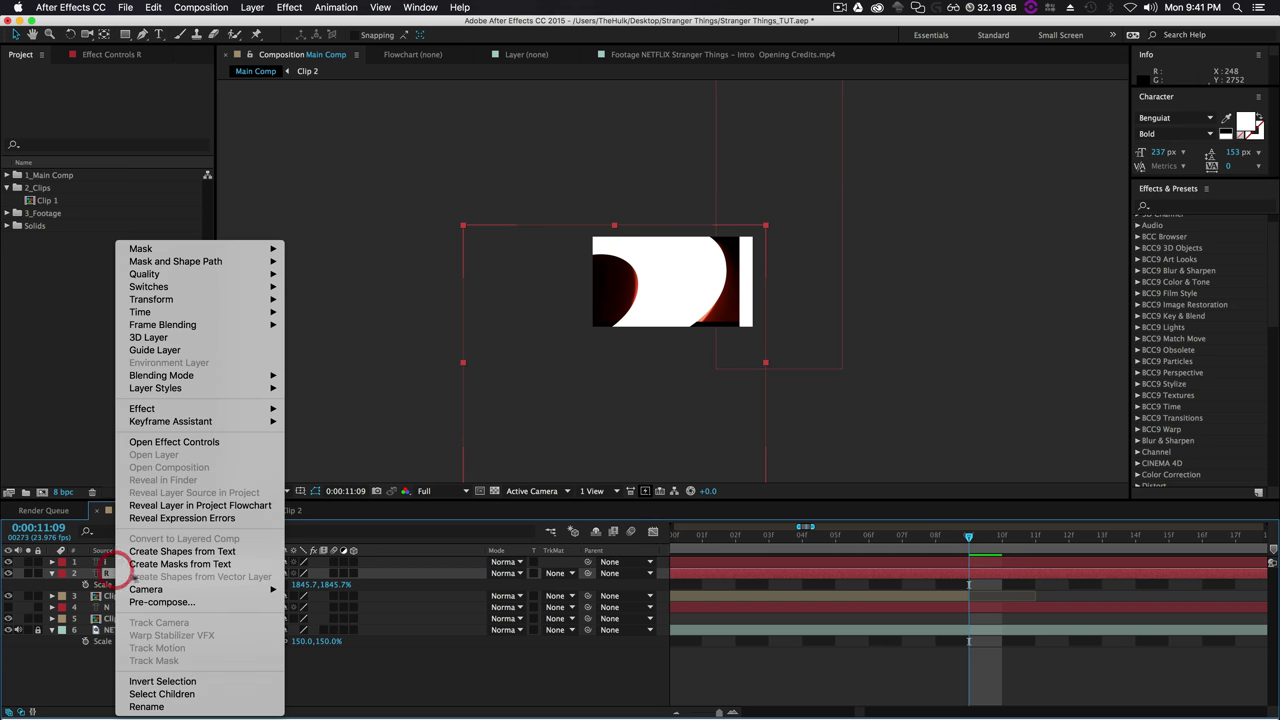
{"action": "left_click", "coordinate": [140, 551]}
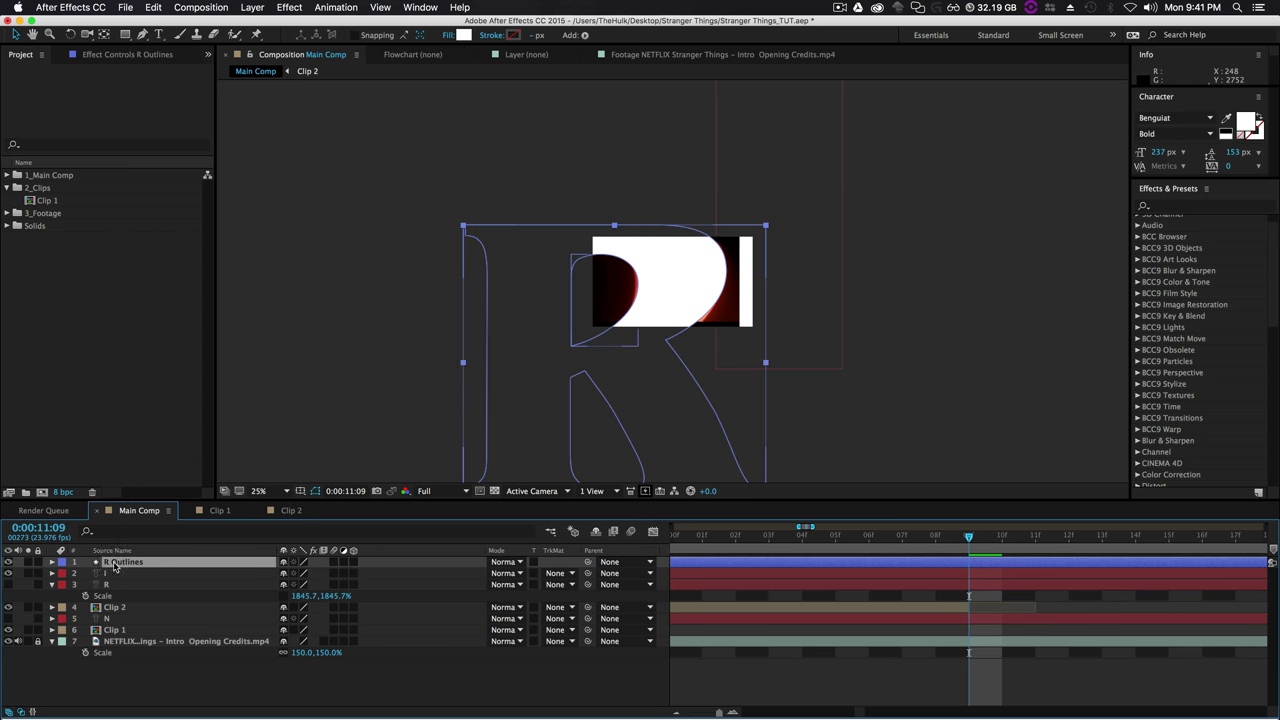
{"action": "right_click", "coordinate": [113, 573]}
{"action": "left_click", "coordinate": [175, 552]}
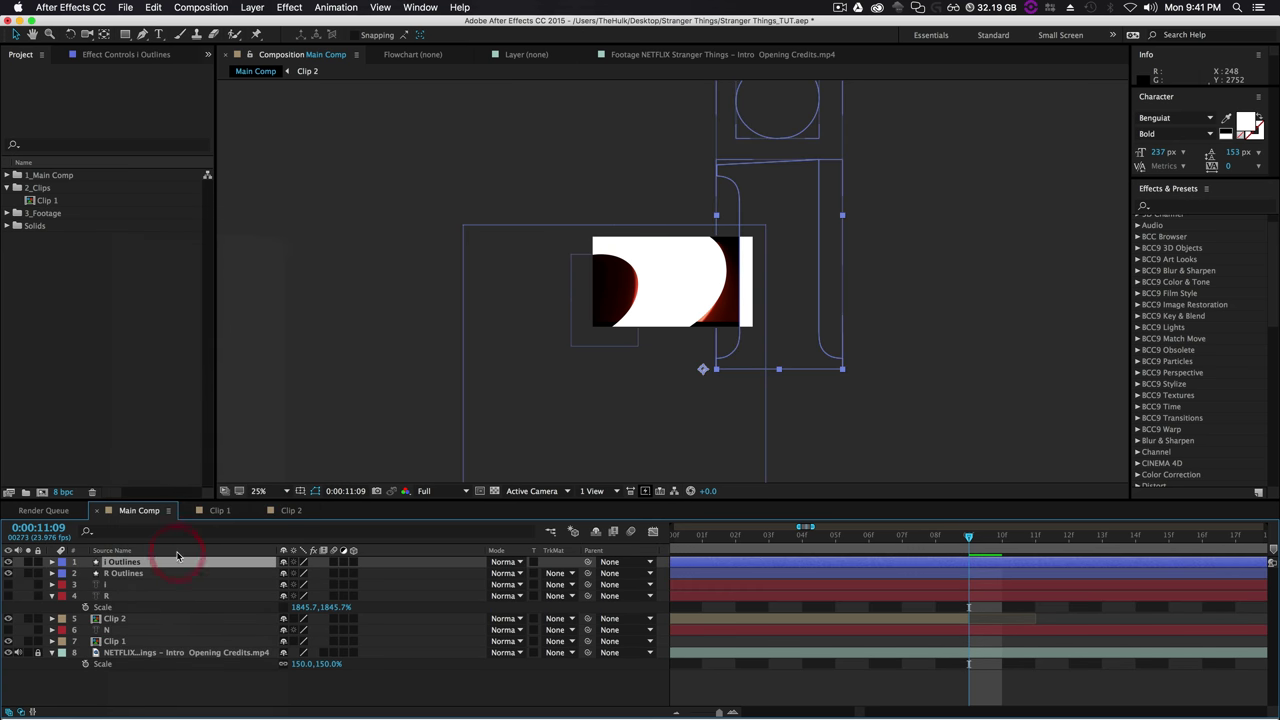
Delete the original i and R text layers and select the R Outlines layer.
{"action": "left_click", "coordinate": [110, 584]}
{"action": "left_click", "coordinate": [115, 596], "text": "shift"}
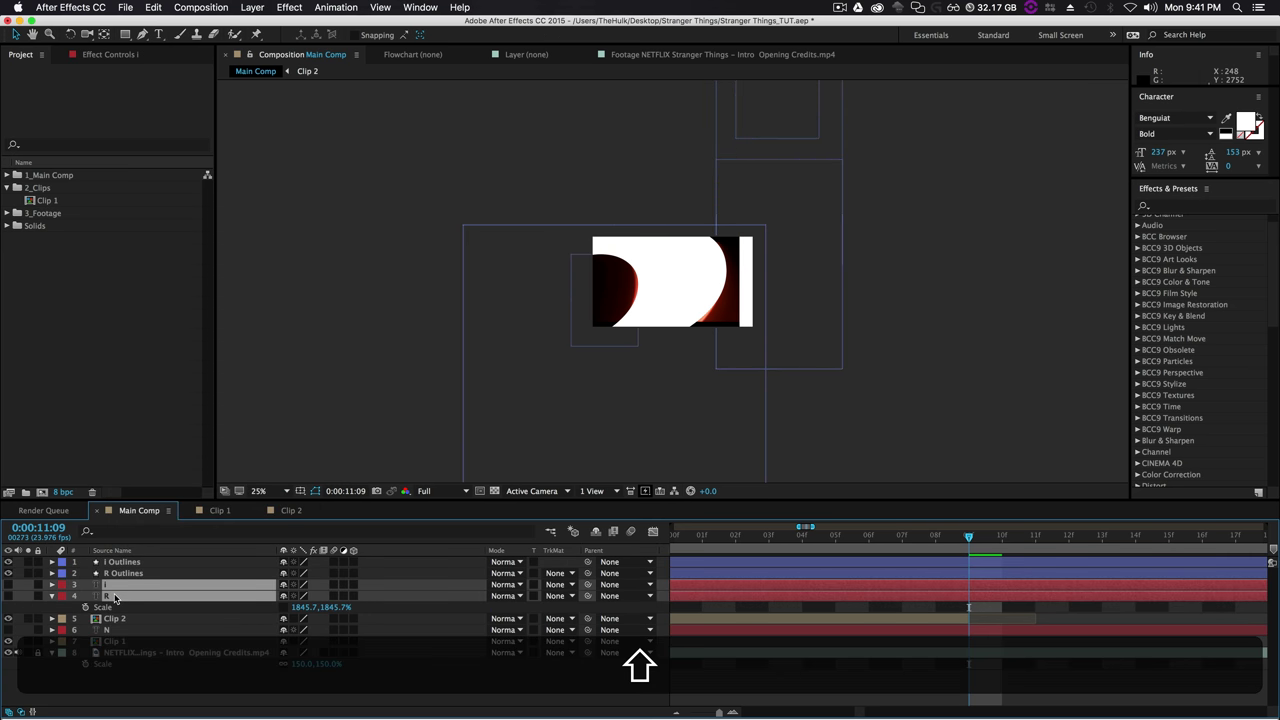
{"action": "key", "text": "BackSpace"}
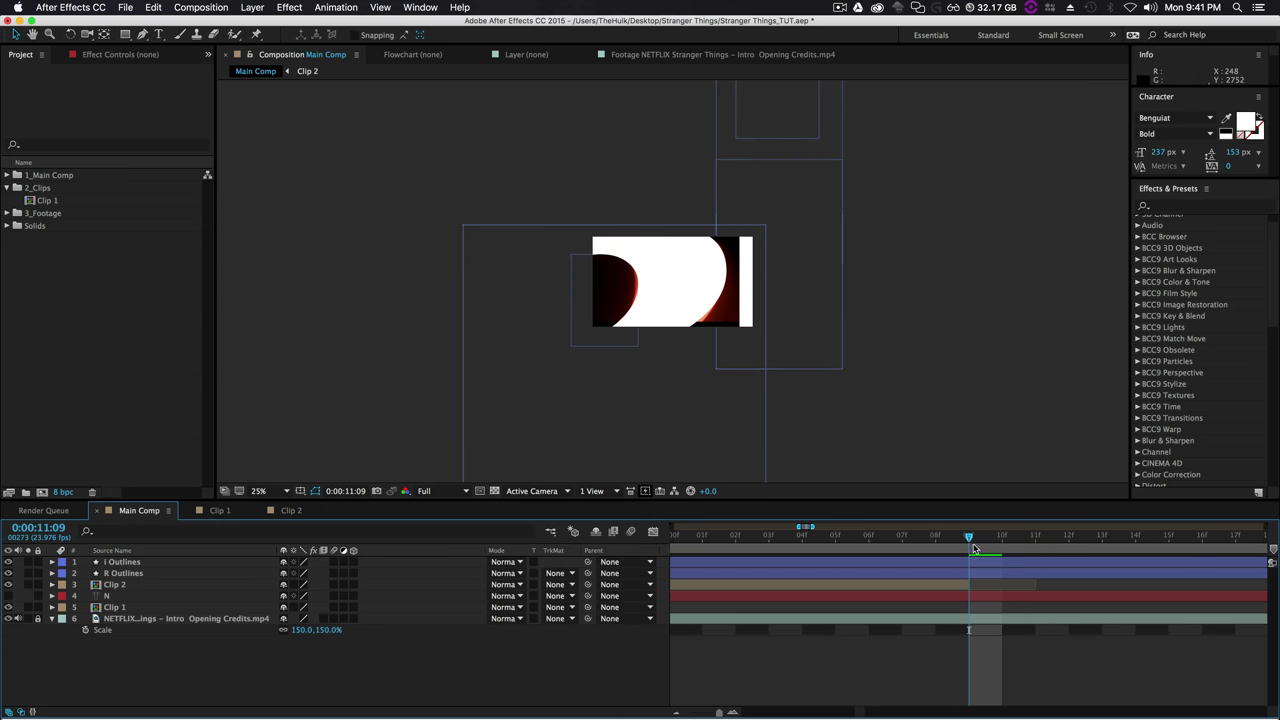
{"action": "left_click_drag", "start_coordinate": [974, 548], "coordinate": [1010, 537]}
{"action": "left_click", "coordinate": [986, 572]}
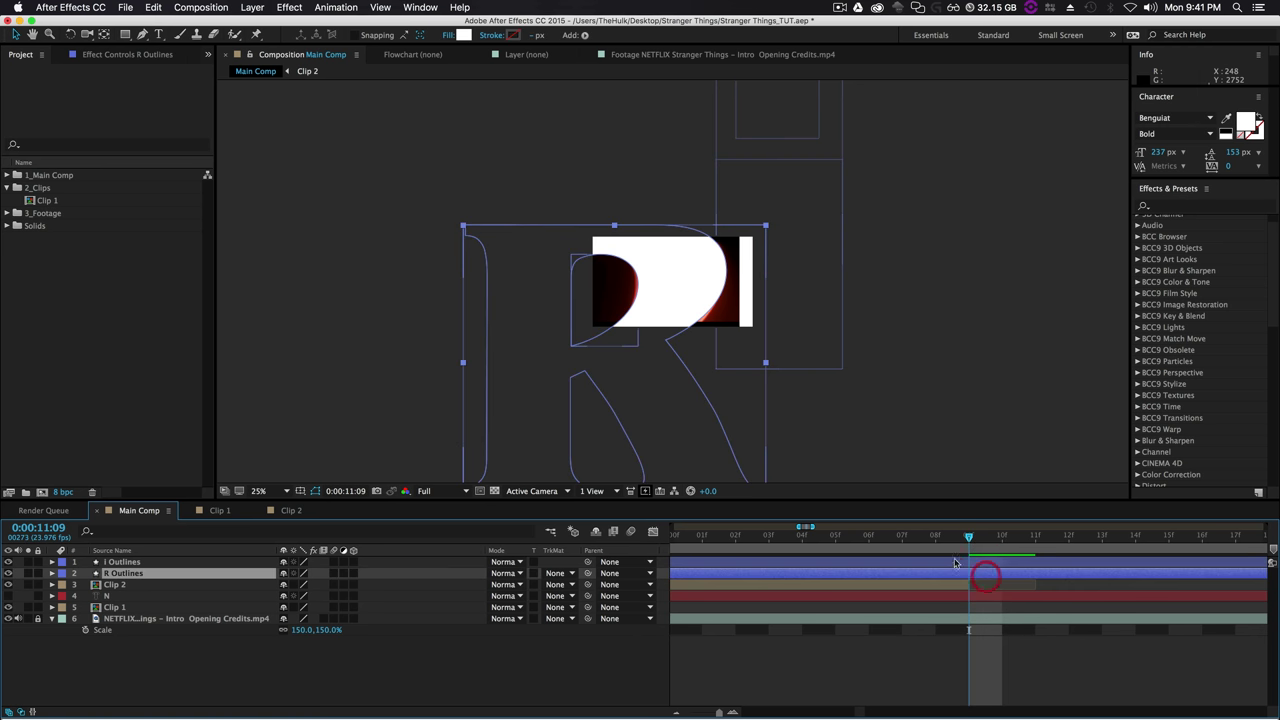
Give R Outlines a solid red stroke and no fill.
{"action": "left_click", "coordinate": [493, 38]}
{"action": "left_click", "coordinate": [363, 106]}
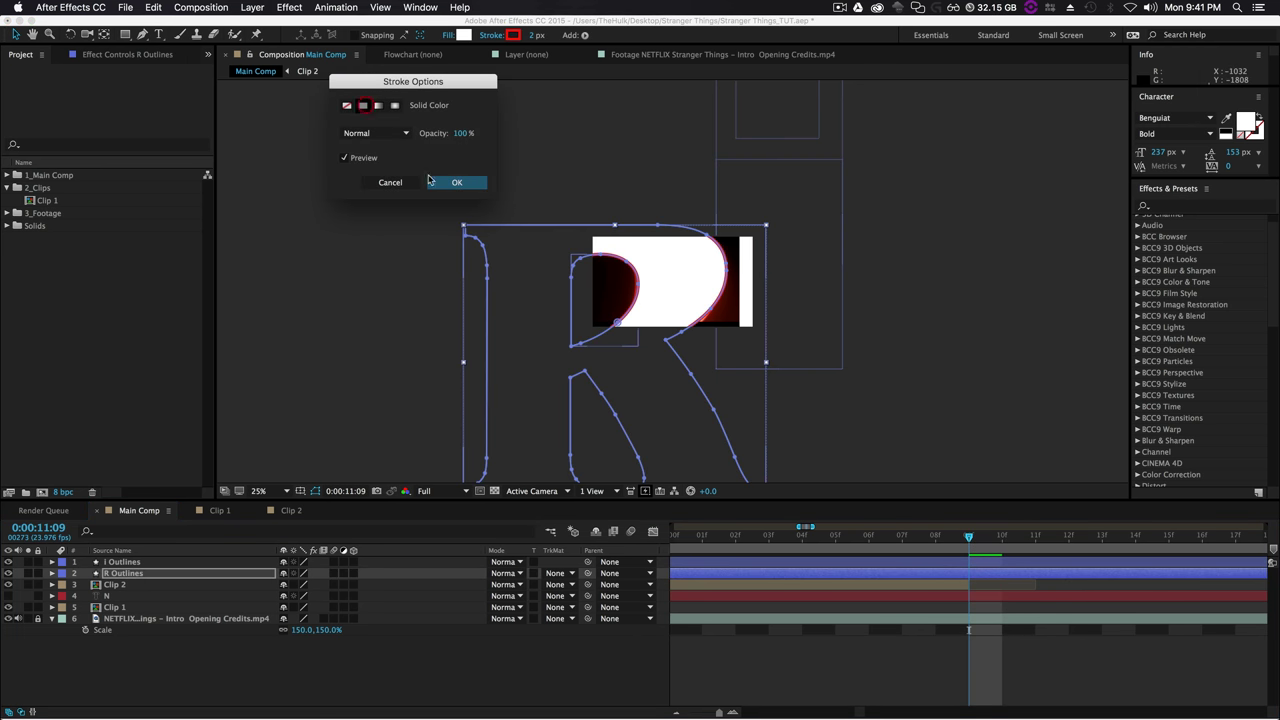
{"action": "left_click", "coordinate": [456, 182]}
{"action": "left_click", "coordinate": [448, 38]}
{"action": "left_click", "coordinate": [346, 105]}
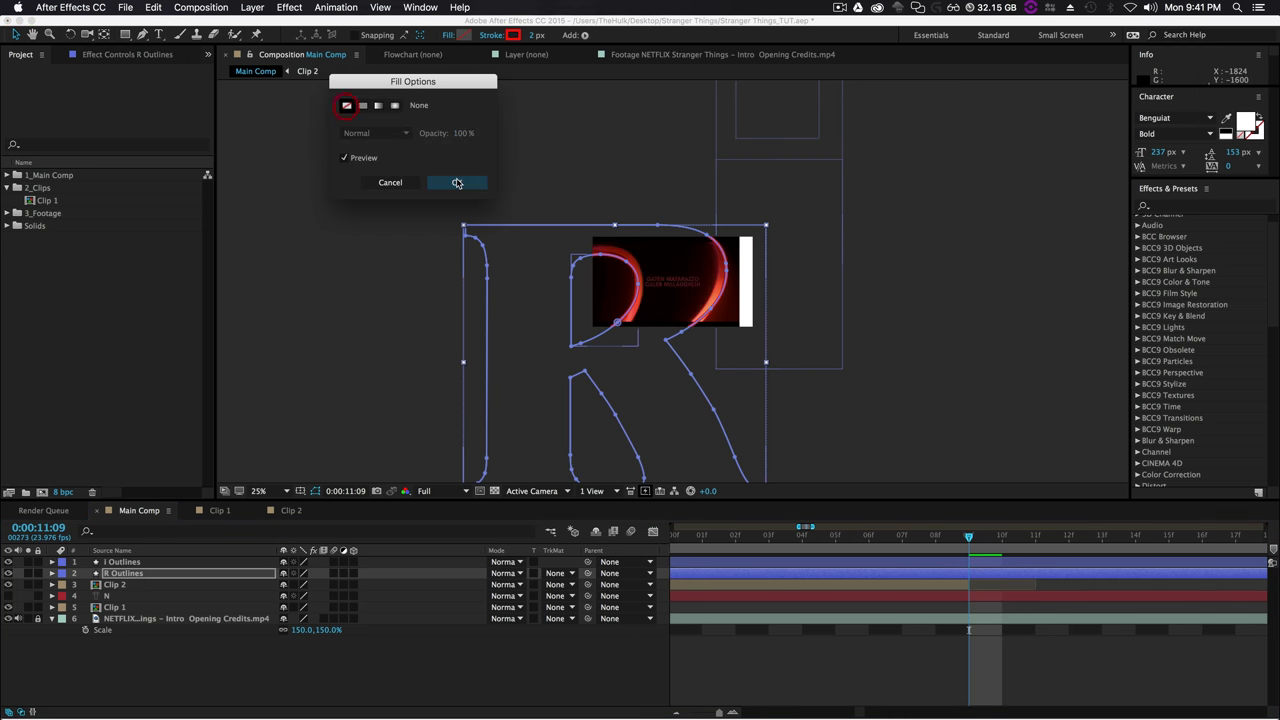
{"action": "left_click", "coordinate": [456, 182]}
Give i Outlines a solid red stroke and no fill.
{"action": "left_click", "coordinate": [978, 563]}
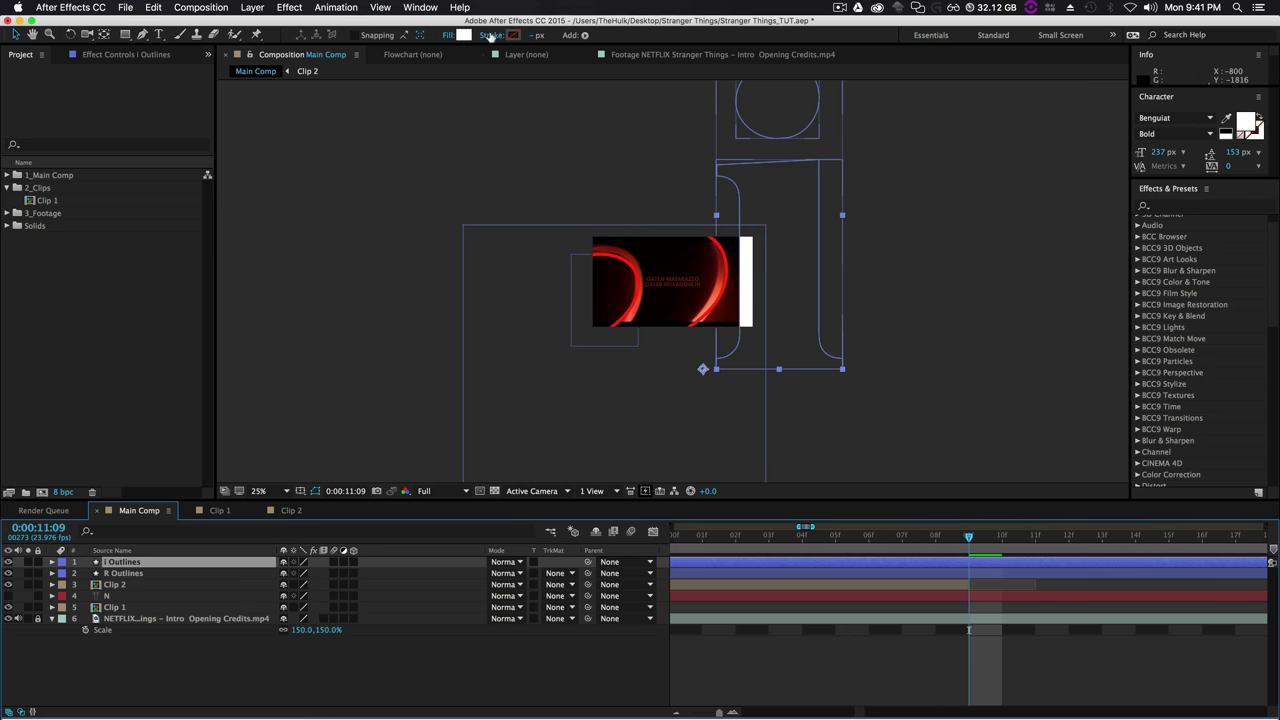
{"action": "left_click", "coordinate": [491, 36]}
{"action": "left_click", "coordinate": [362, 105]}
{"action": "left_click", "coordinate": [456, 182]}
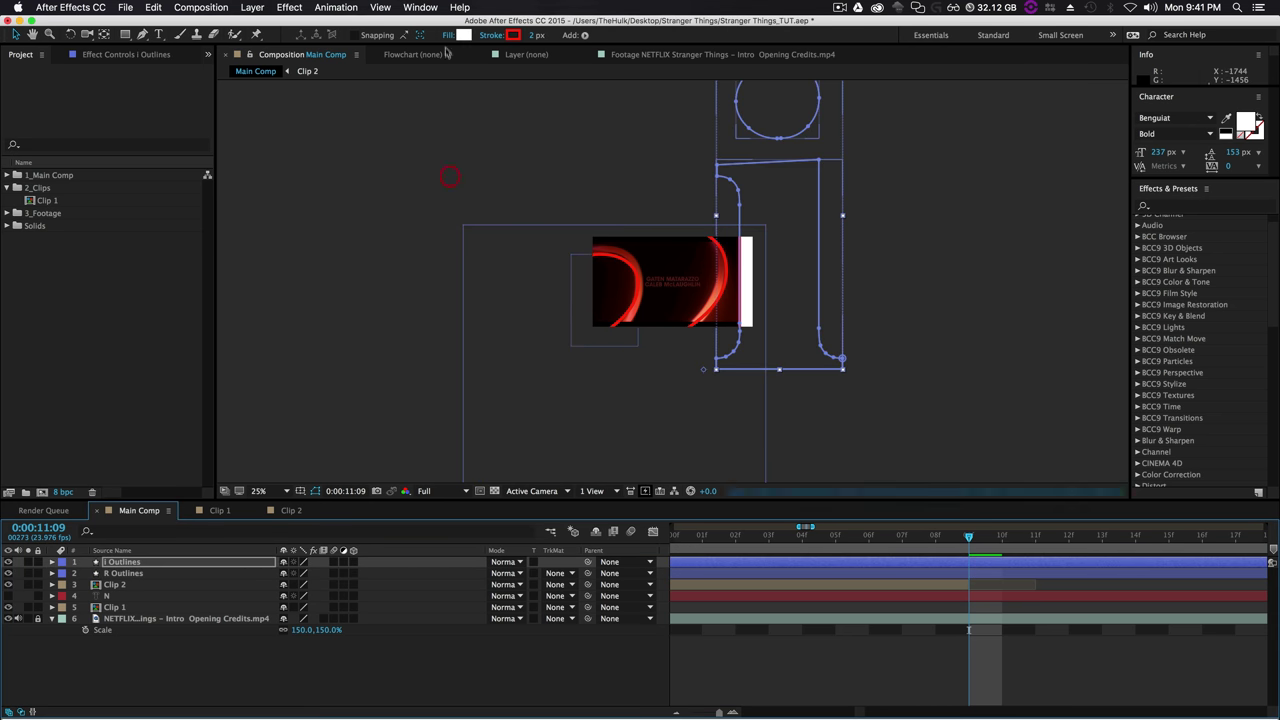
{"action": "left_click", "coordinate": [446, 36]}
{"action": "left_click", "coordinate": [348, 106]}
{"action": "left_click", "coordinate": [456, 182]}
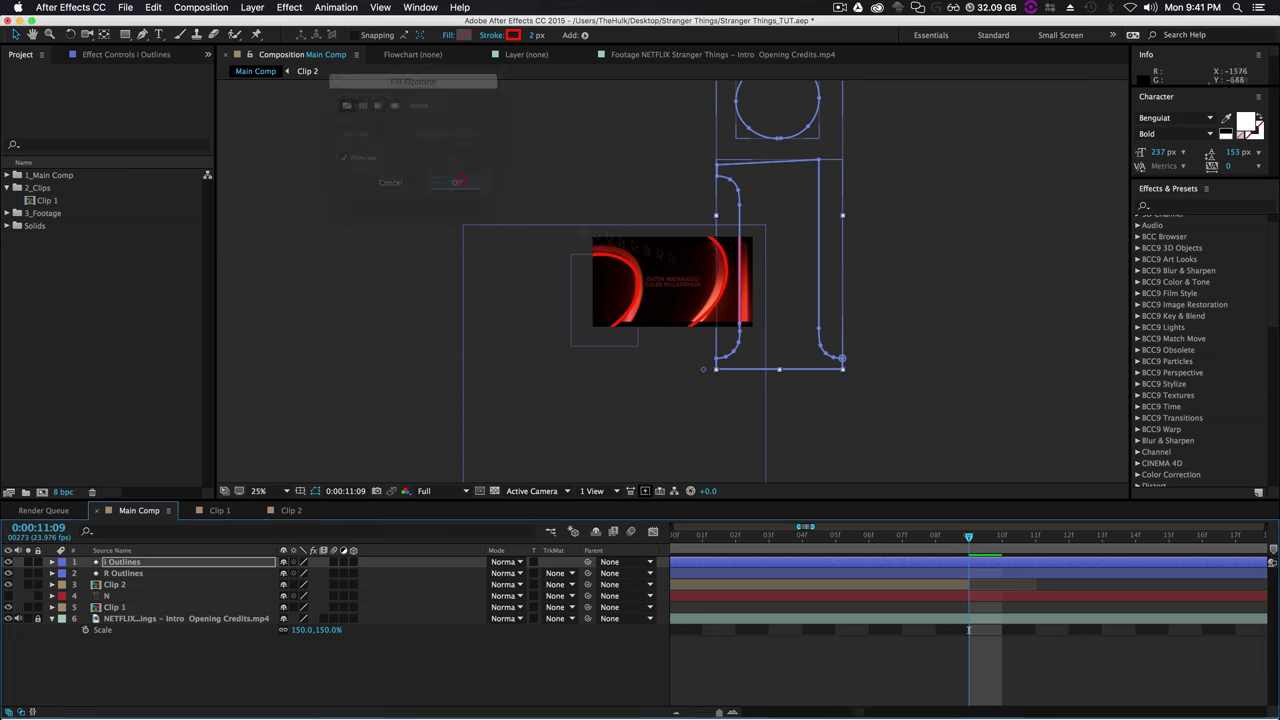
Thicken the R's stroke to 8 px and shift the R outline about 23 px left.
{"action": "key", "text": "period"}
{"action": "key", "text": "period"}
{"action": "left_click", "coordinate": [971, 576]}
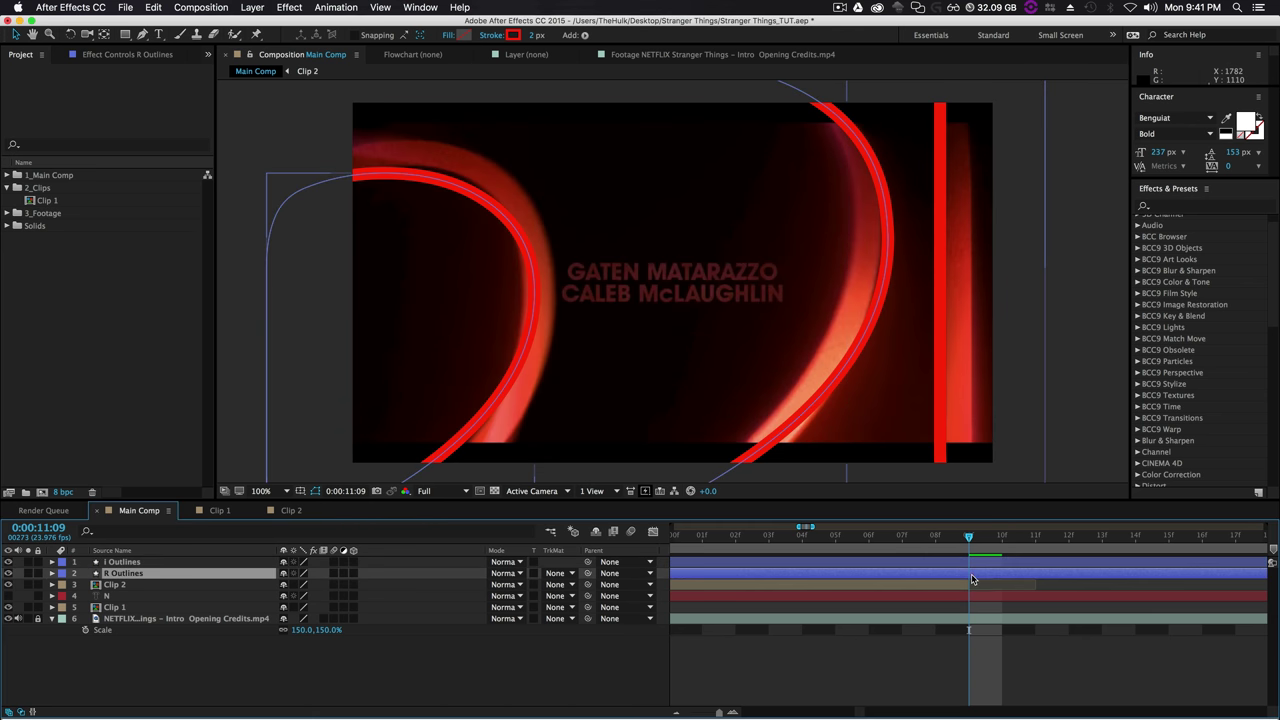
{"action": "left_click_drag", "start_coordinate": [530, 34], "coordinate": [560, 34]}
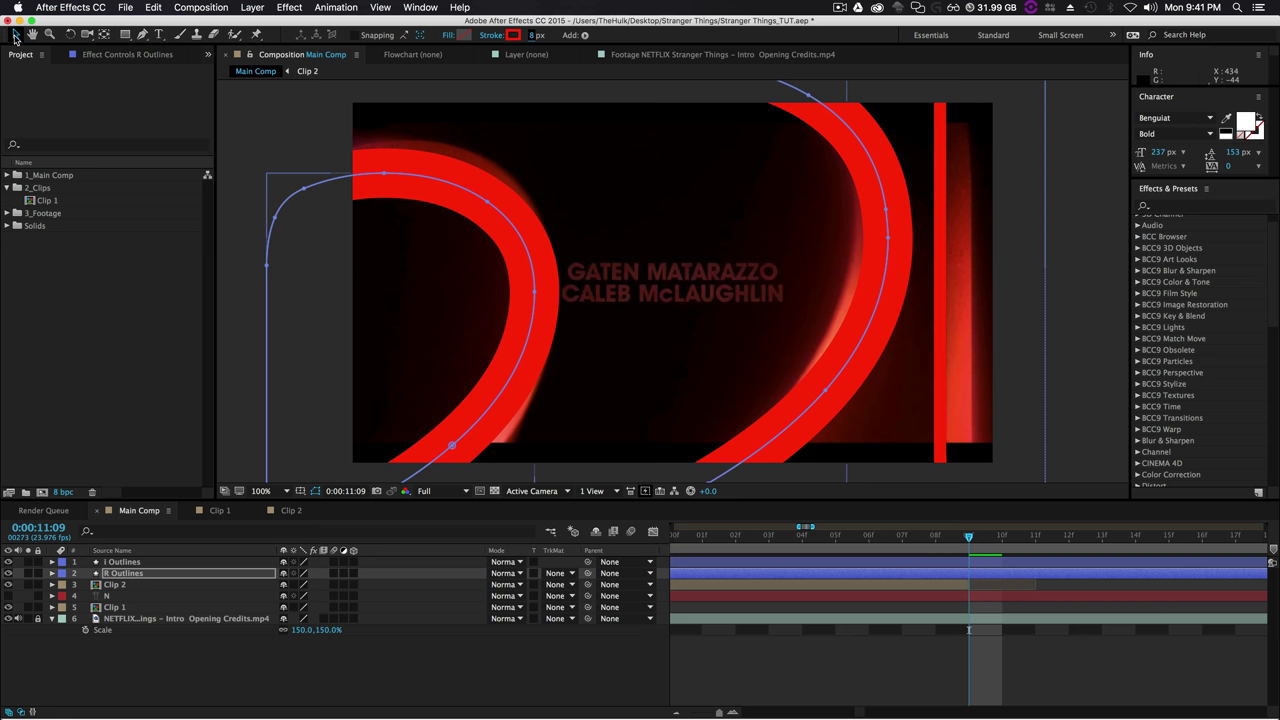
{"action": "left_click_drag", "start_coordinate": [824, 193], "coordinate": [842, 176]}
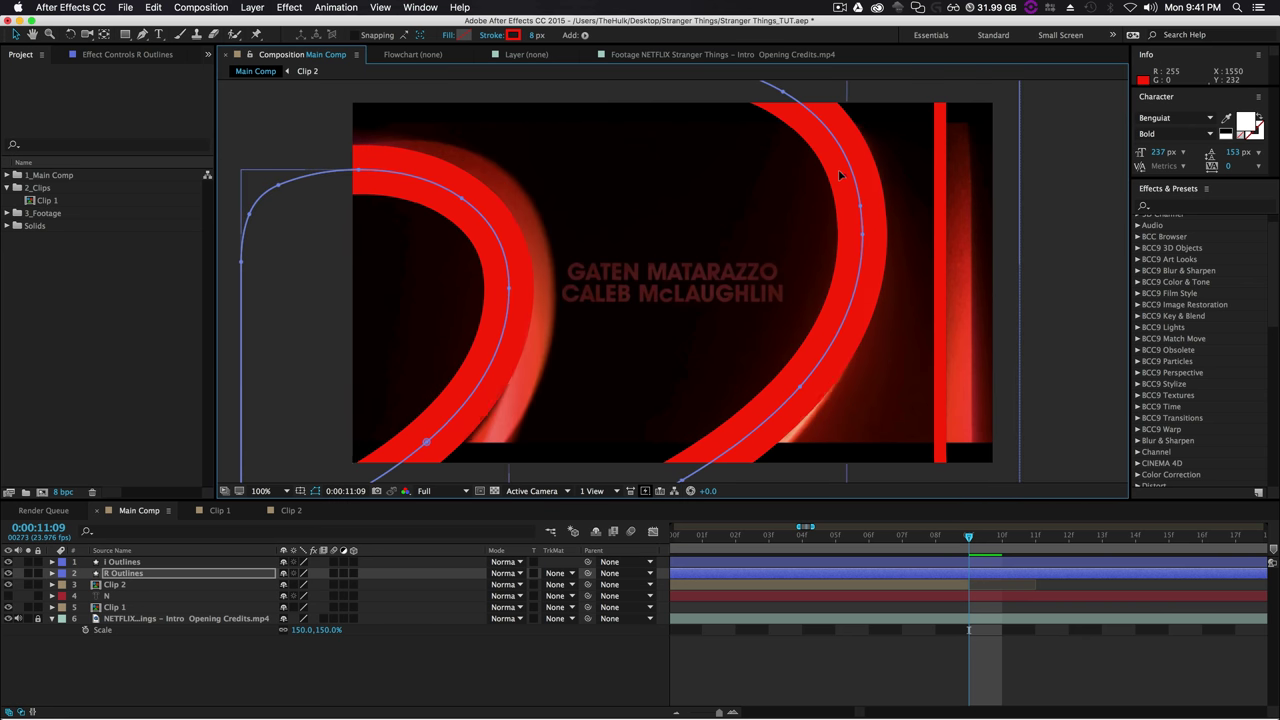
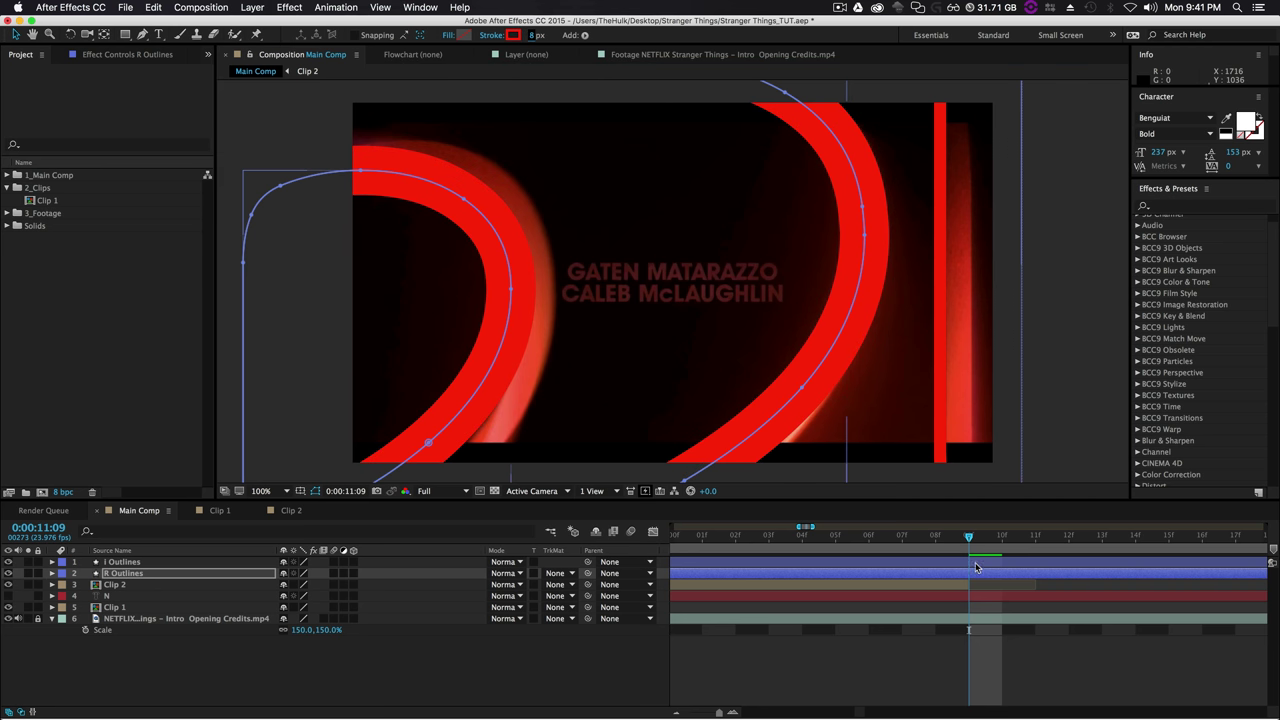
Give the I Outlines layer a 4 px stroke and shift the I bar further right.
{"action": "left_click", "coordinate": [975, 562]}
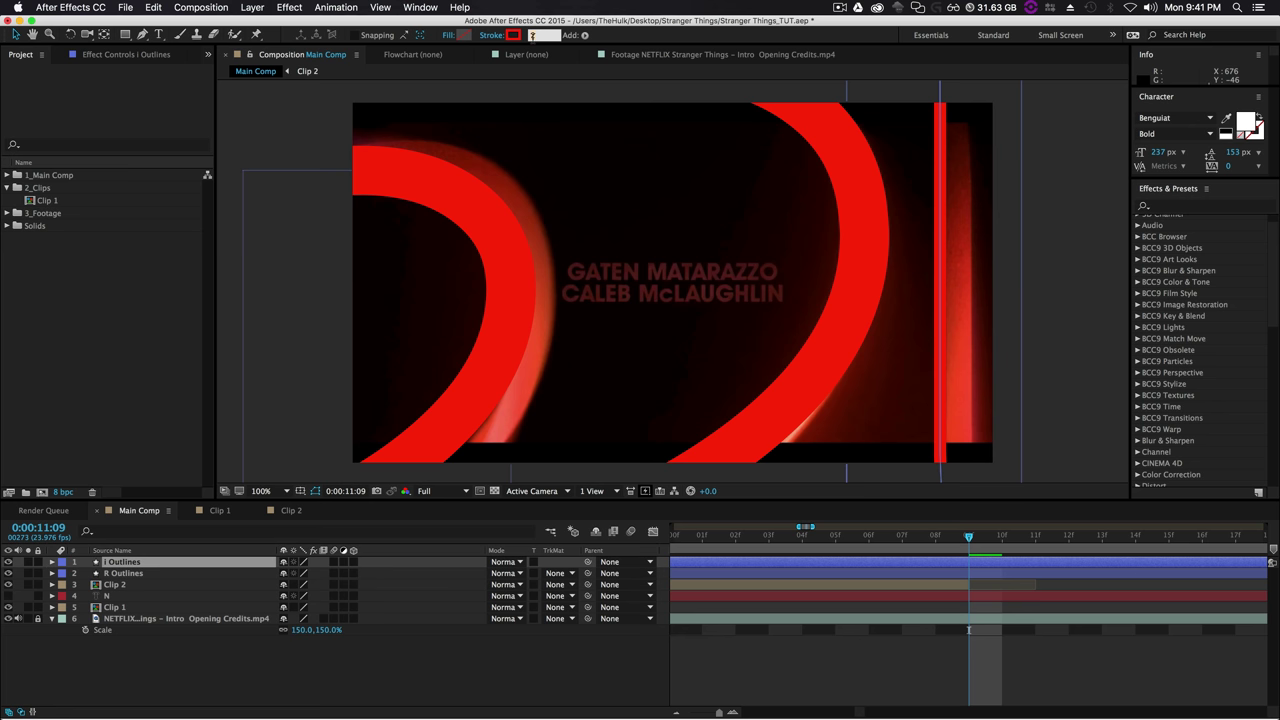
{"action": "type", "text": "8"}
{"action": "key", "text": "Return"}
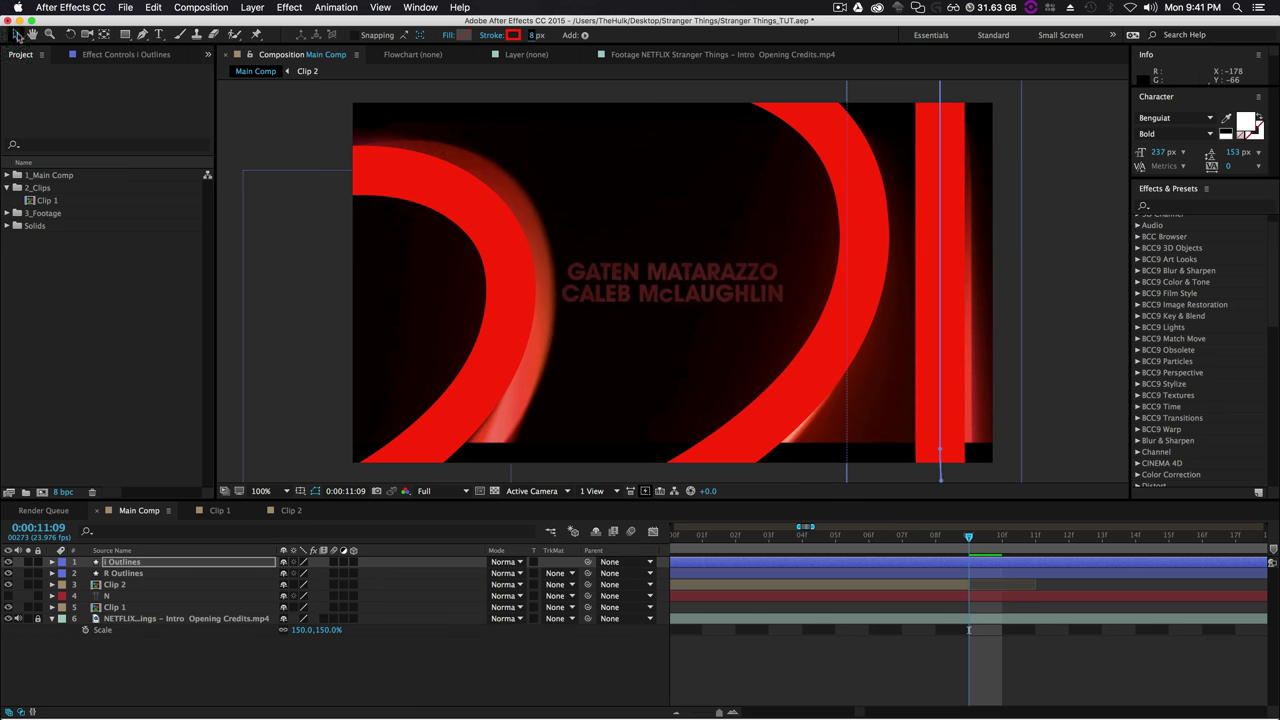
{"action": "mouse_move", "coordinate": [951, 360]}
{"action": "left_mouse_down"}
{"action": "mouse_move", "coordinate": [975, 338]}
{"action": "mouse_move", "coordinate": [961, 325]}
{"action": "left_mouse_up"}
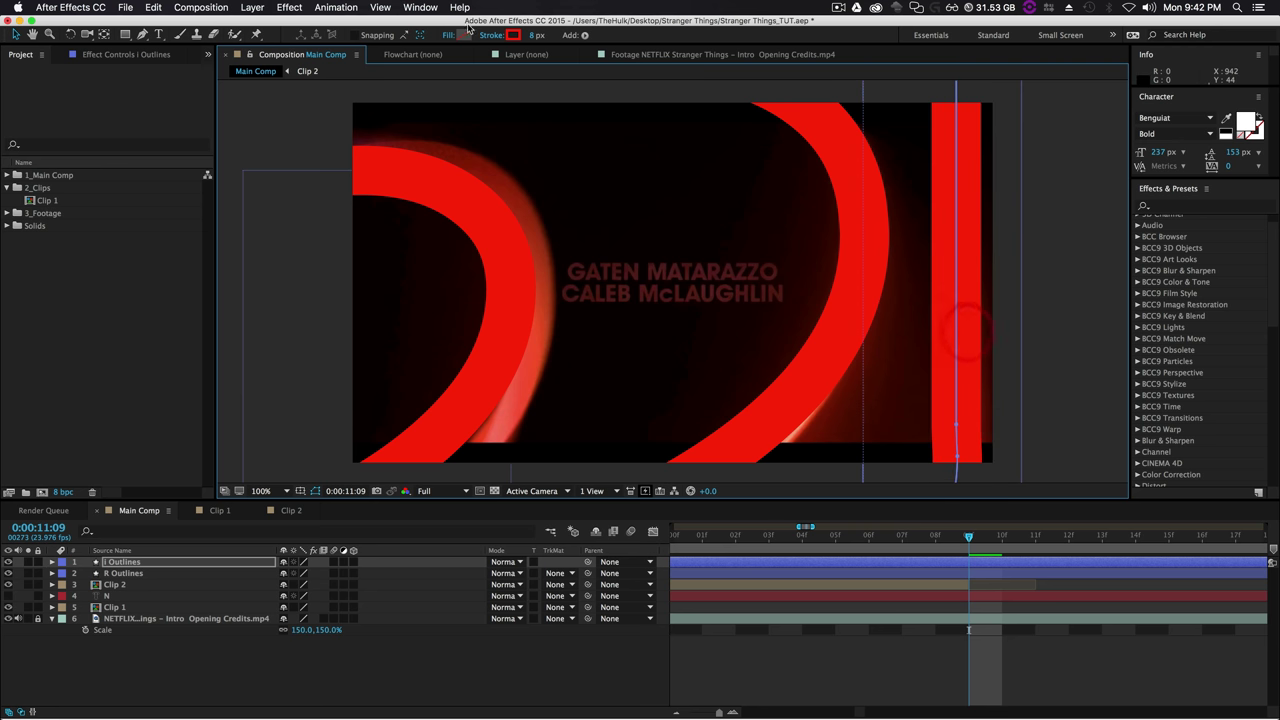
{"action": "left_click_drag", "start_coordinate": [532, 35], "coordinate": [536, 35]}
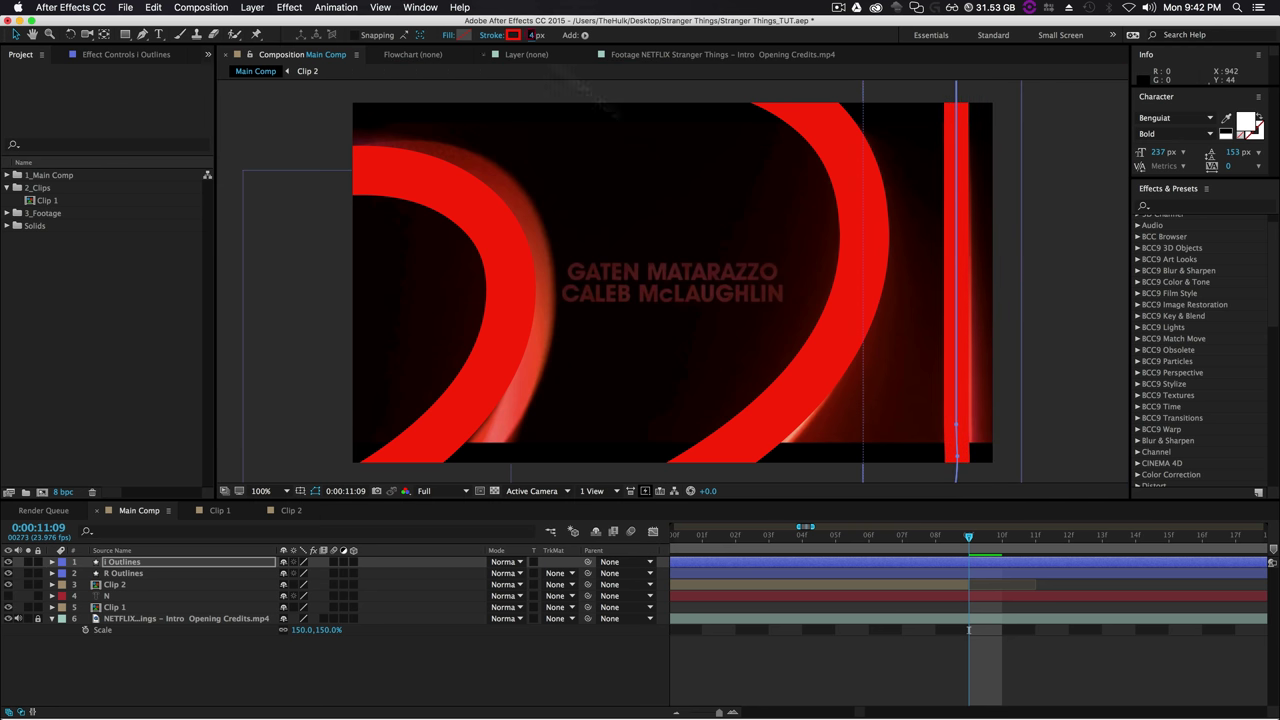
Set the R Outlines layer's stroke width to 5 px.
{"action": "left_click", "coordinate": [8, 573]}
{"action": "left_click", "coordinate": [8, 573]}
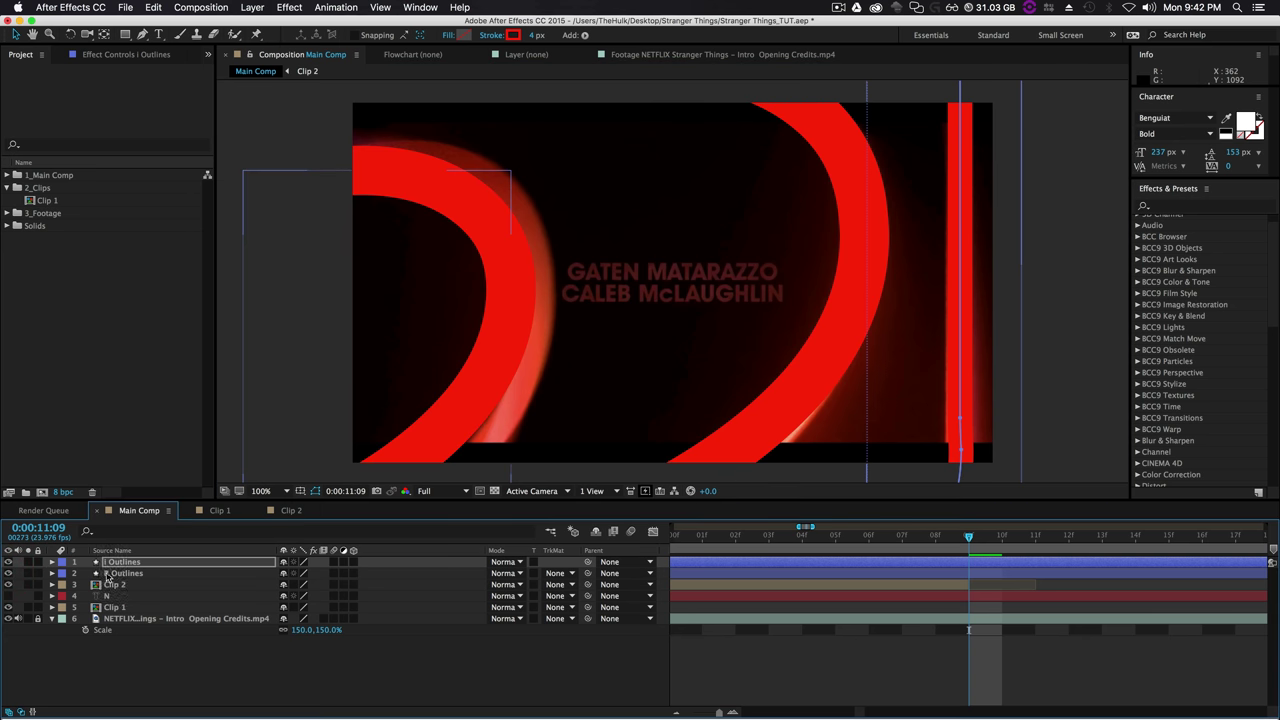
{"action": "left_click", "coordinate": [107, 576]}
{"action": "left_click", "coordinate": [537, 35]}
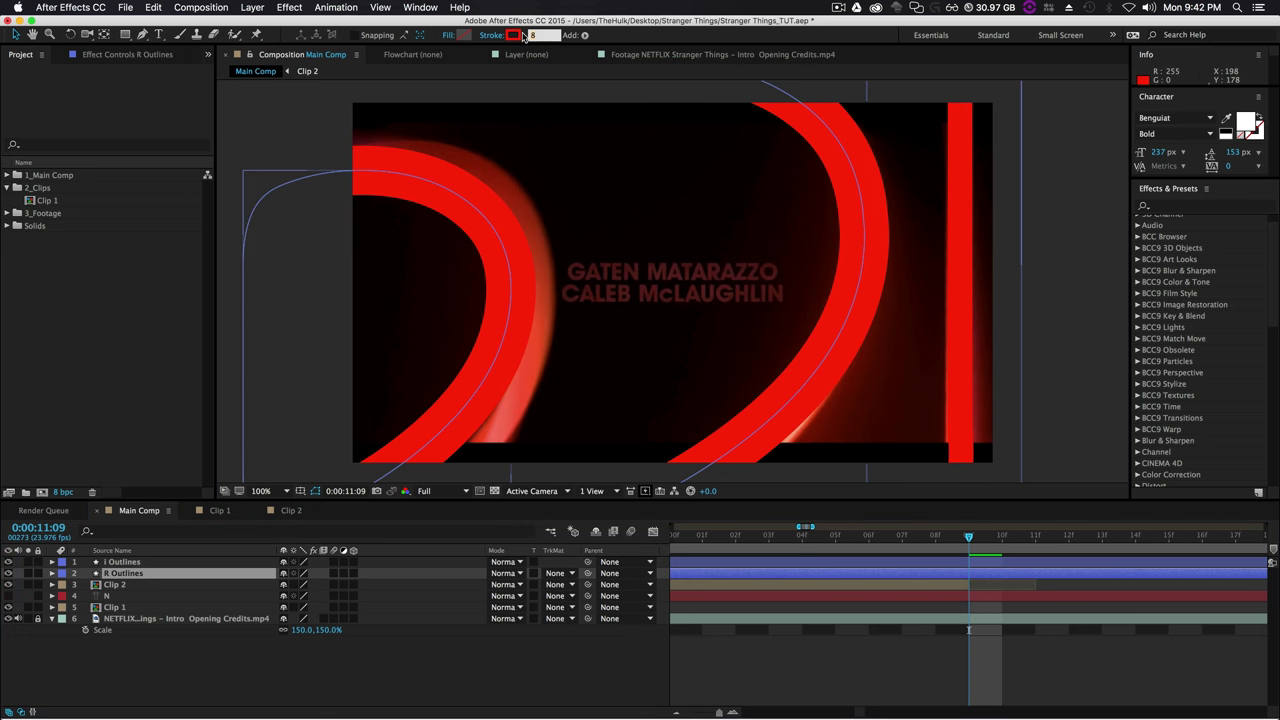
{"action": "type", "text": "5"}
{"action": "left_click", "coordinate": [1098, 310]}
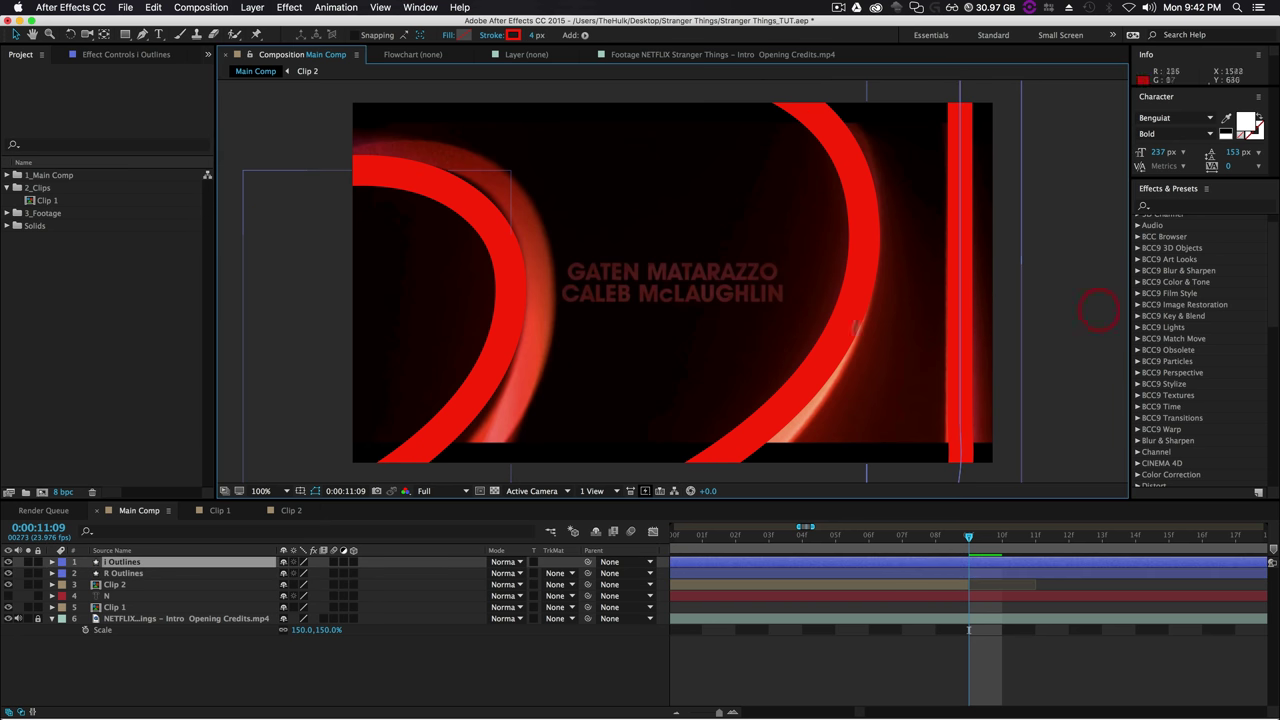
{"action": "left_click", "coordinate": [862, 243]}
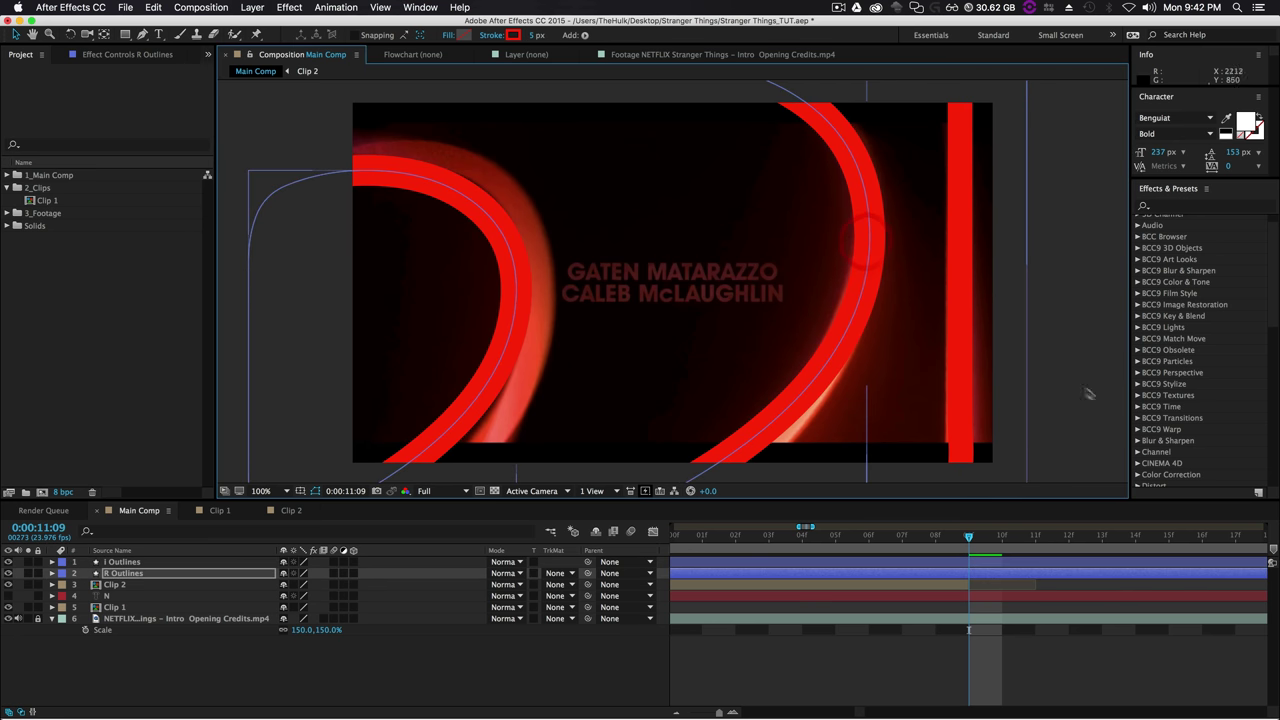
Trim both outline layers to start at 0:00:11:09 and add starting Position keyframes.
{"action": "left_click", "coordinate": [977, 566], "text": "shift"}
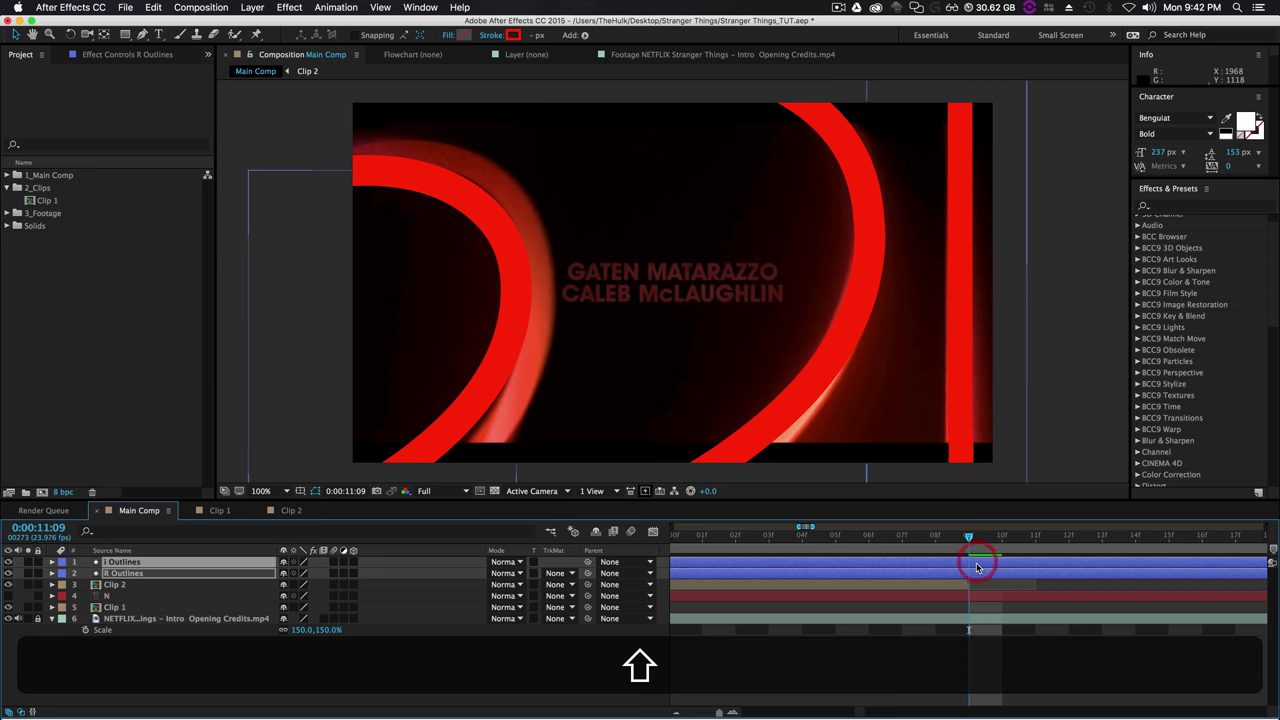
{"action": "key", "text": "alt+bracketleft"}
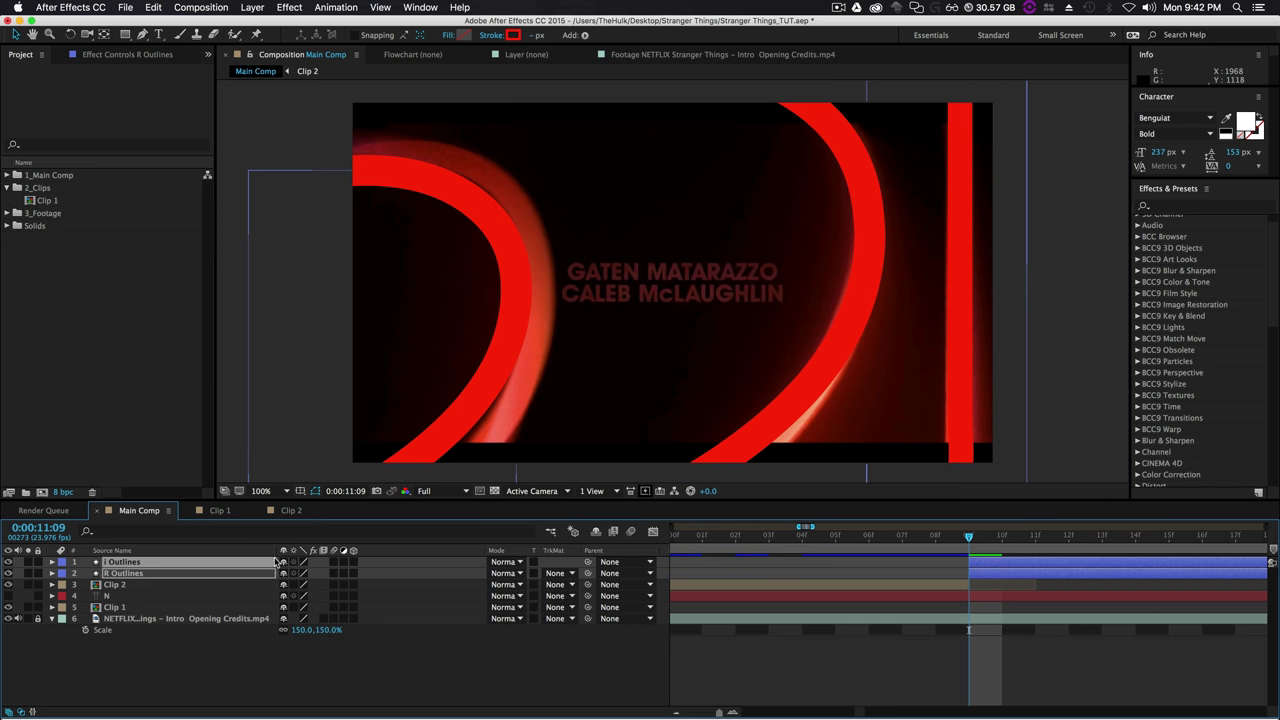
{"action": "key", "text": "p"}
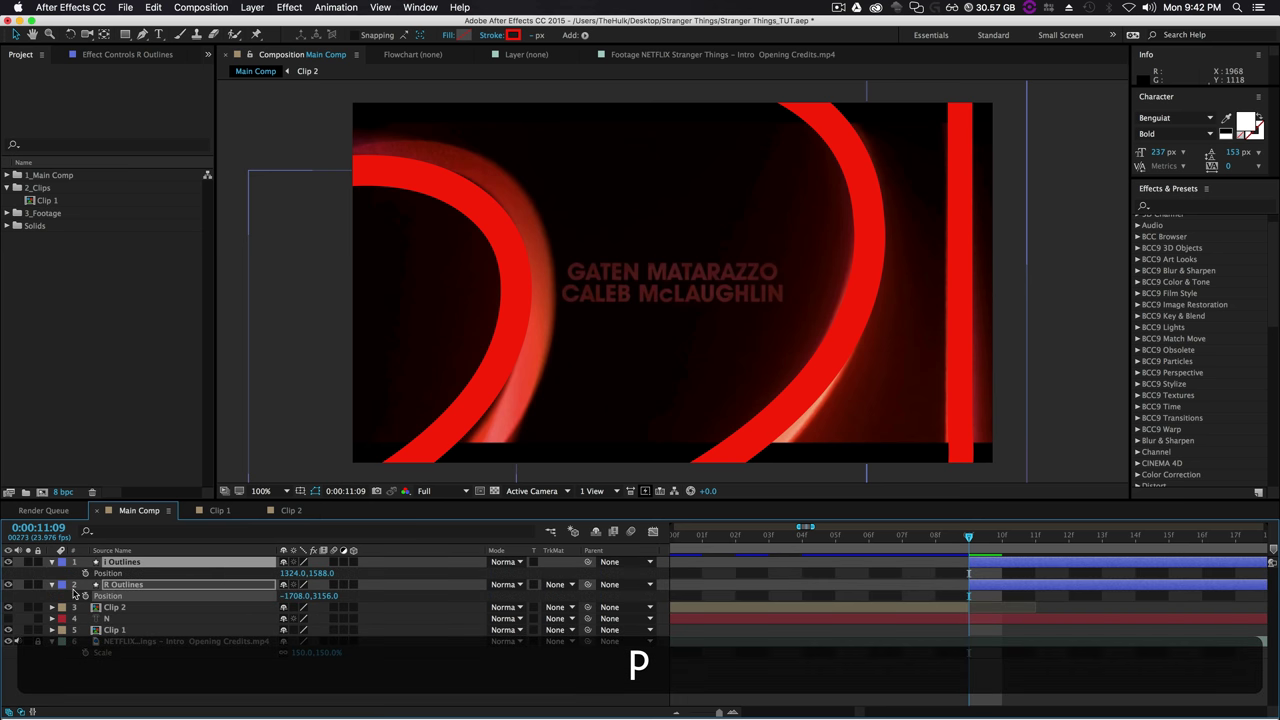
{"action": "left_click", "coordinate": [85, 573]}
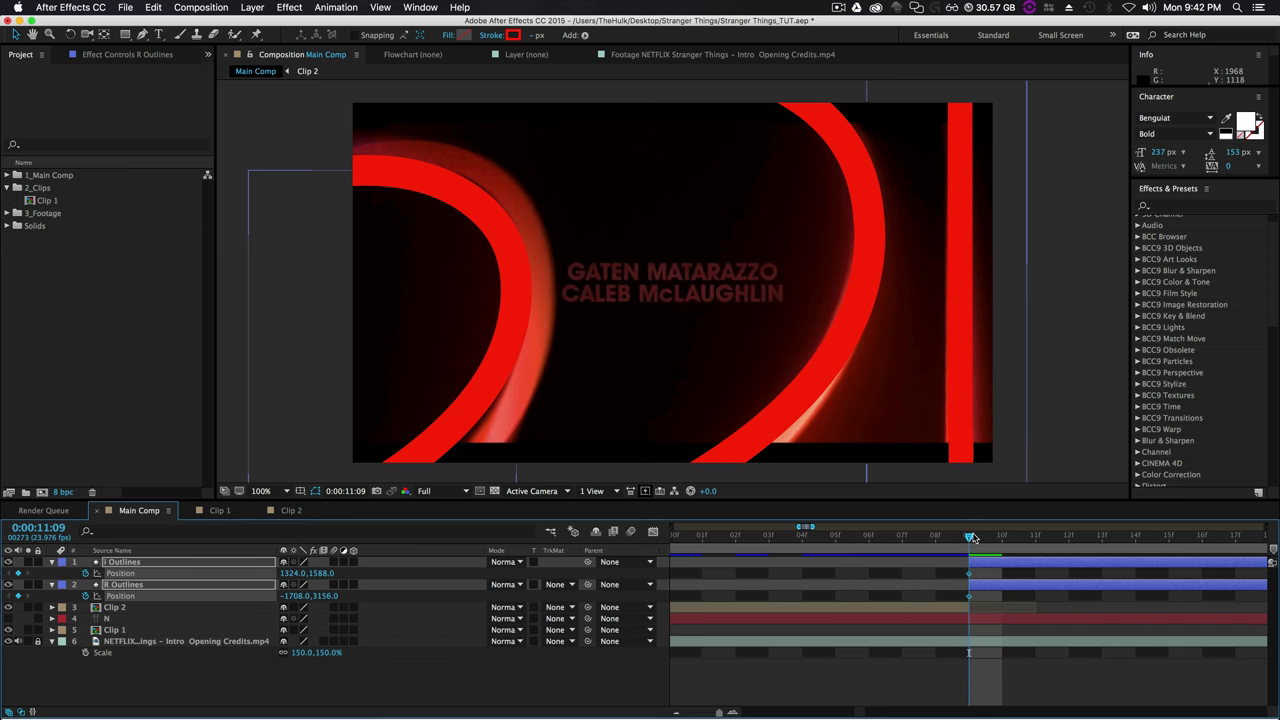
Move the current time to 0:00:14:03 to preview the credits.
{"action": "key", "text": "Page_Down"}
{"action": "key", "text": "Page_Down"}
{"action": "key", "text": "Page_Down"}
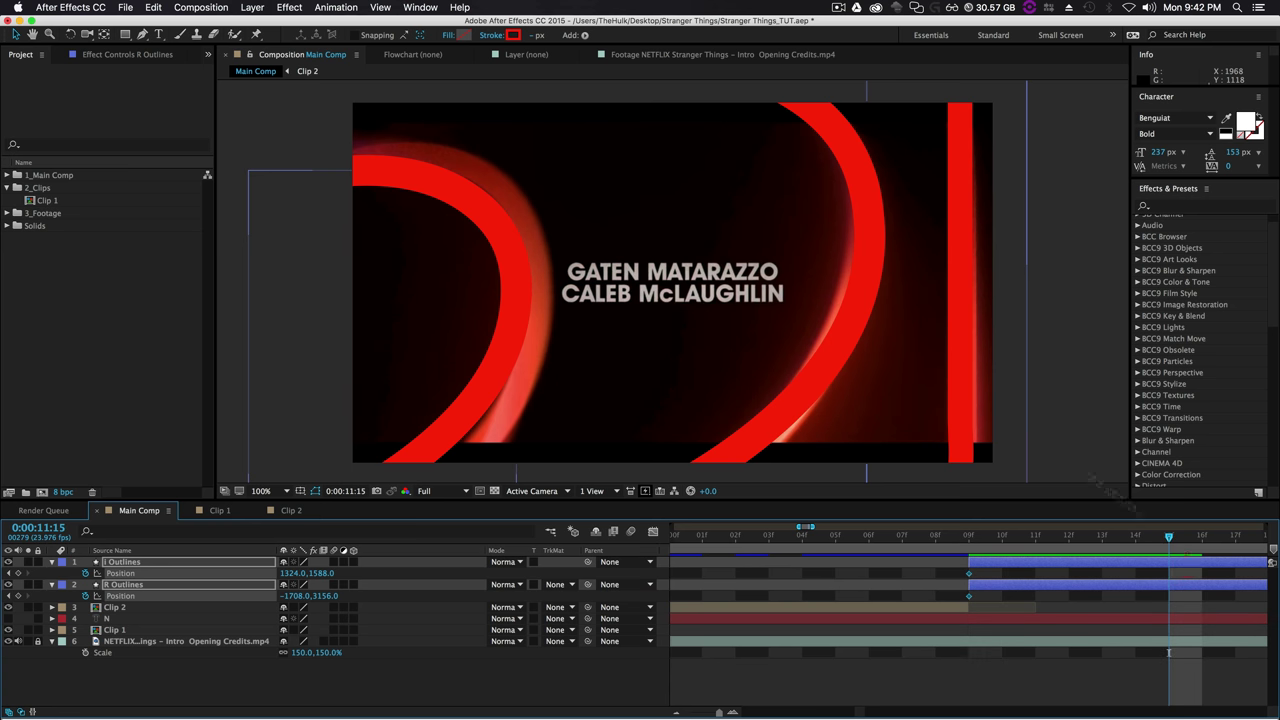
{"action": "key", "text": "comma"}
{"action": "key", "text": "minus"}
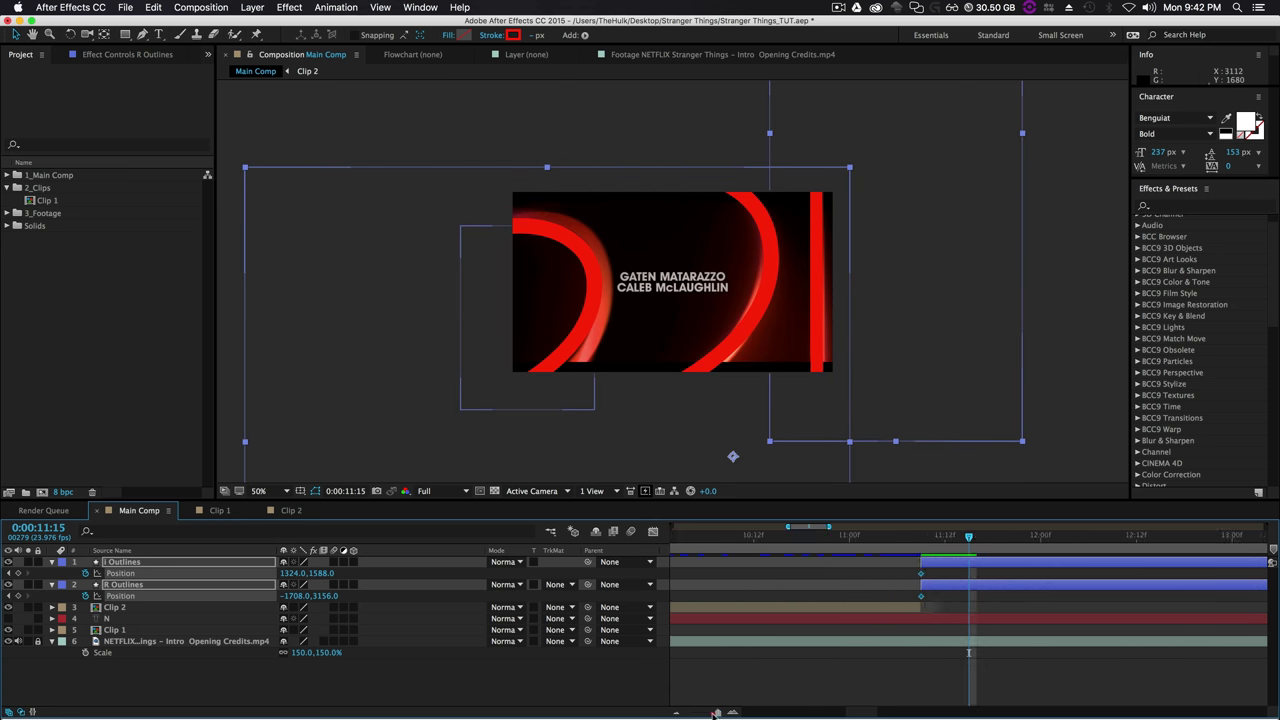
{"action": "left_click_drag", "start_coordinate": [969, 540], "coordinate": [1040, 541]}
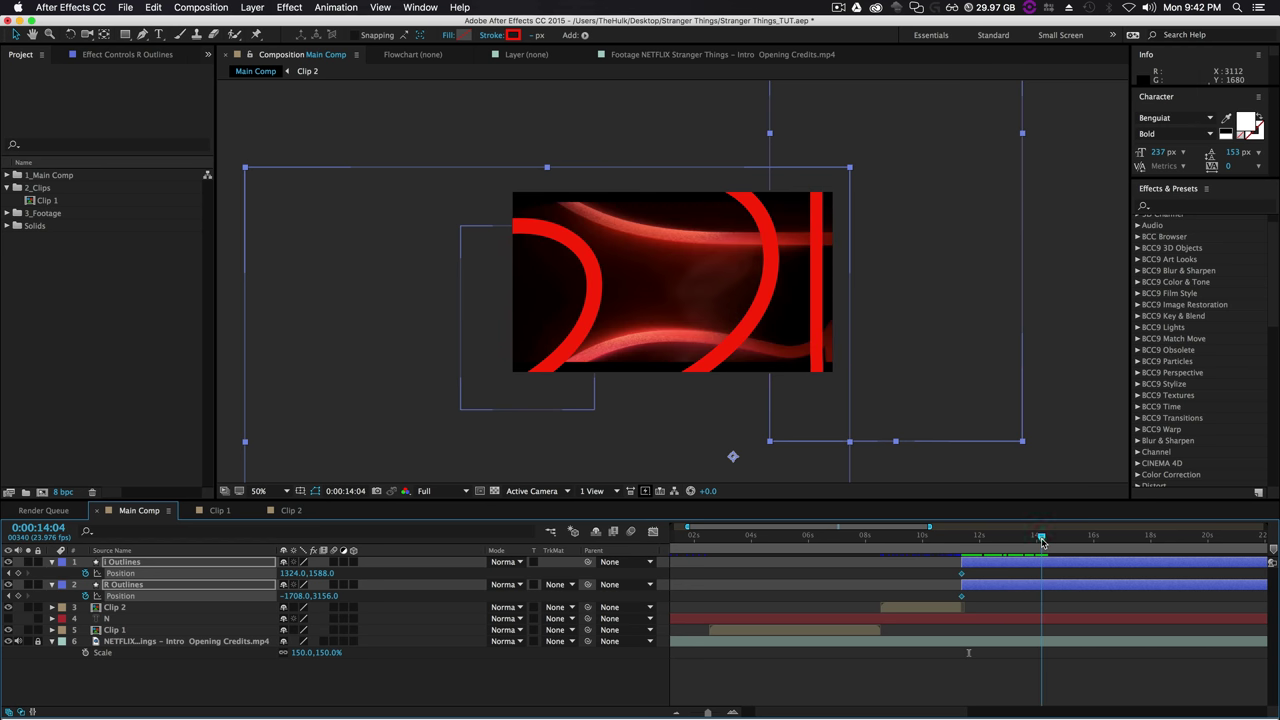
{"action": "left_click_drag", "start_coordinate": [1040, 541], "coordinate": [1041, 541]}
{"action": "left_click", "coordinate": [762, 305]}
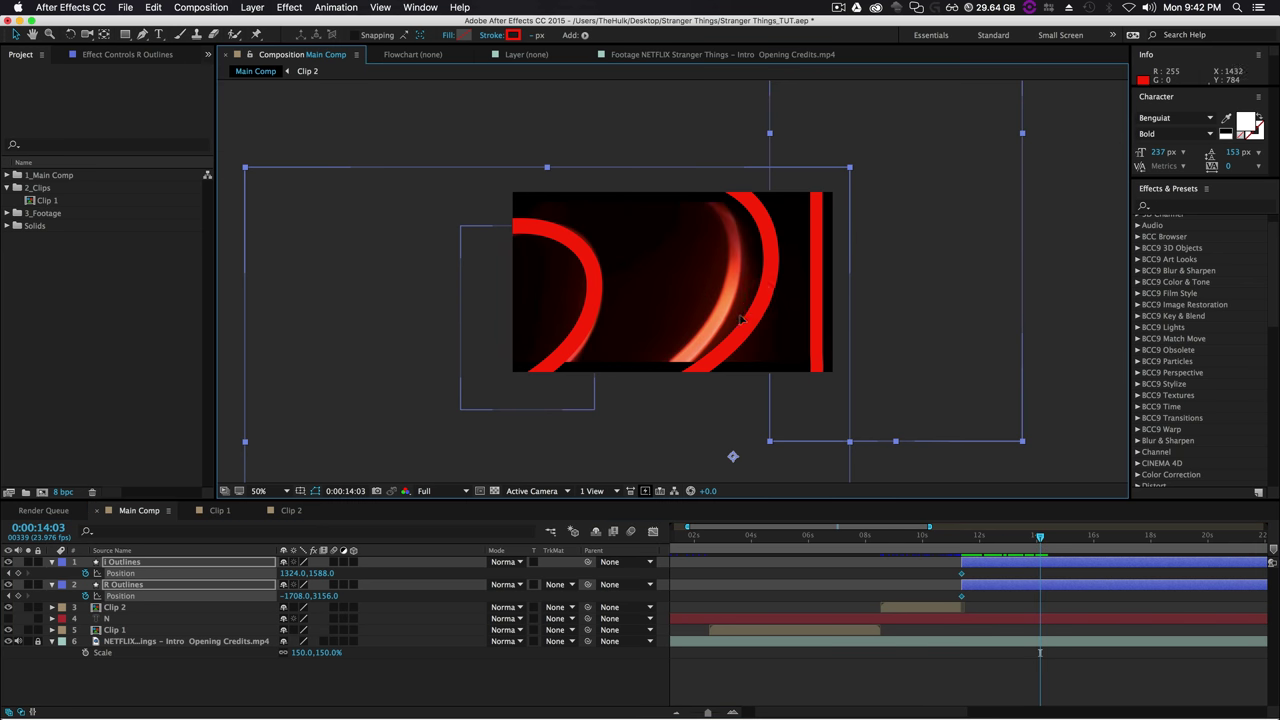
{"action": "key", "text": "super+z"}
{"action": "key", "text": "super+shift+z"}
Set end positions with the R letter slid left and the I bar slid right.
{"action": "left_click", "coordinate": [1022, 558], "text": "super"}
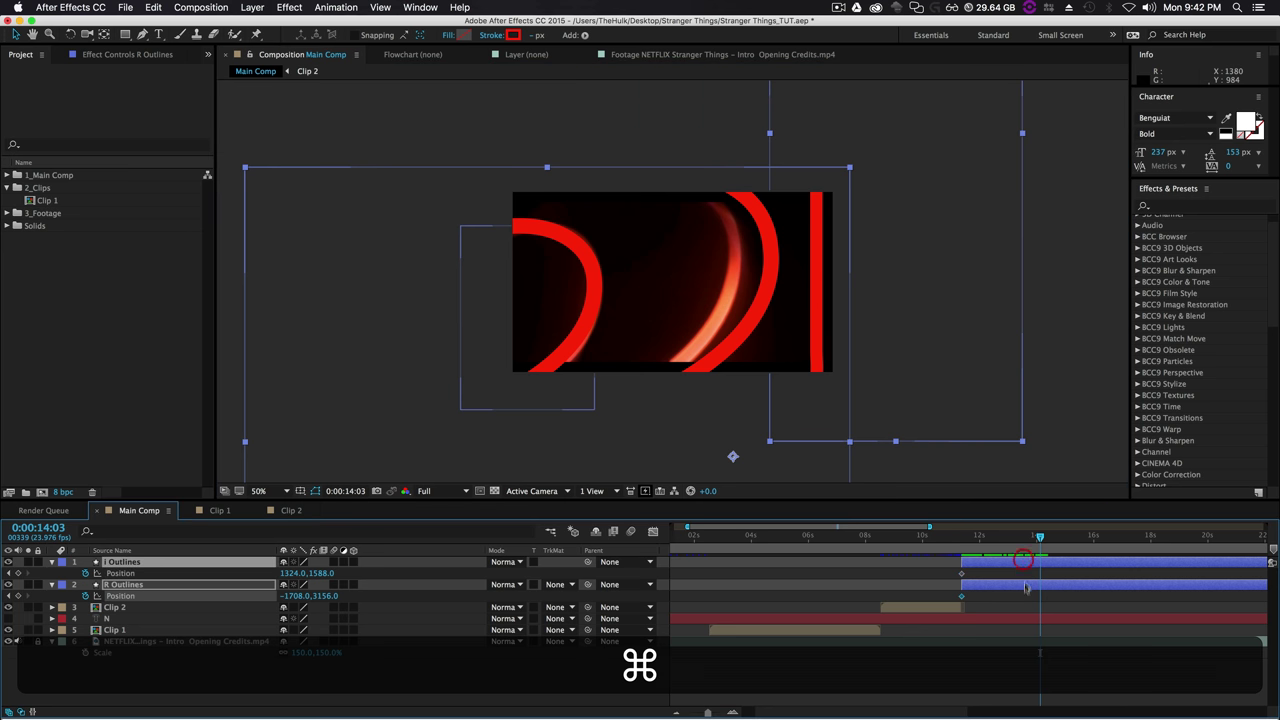
{"action": "left_click", "coordinate": [1024, 584]}
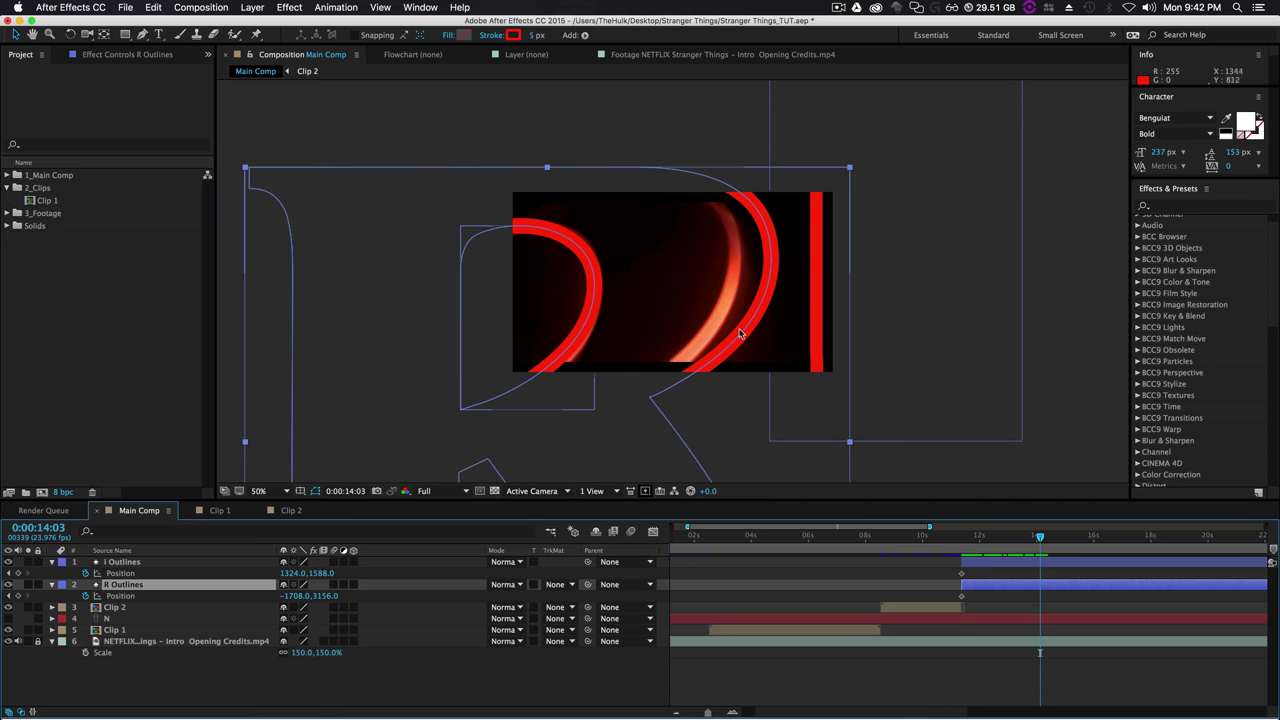
{"action": "left_click_drag", "start_coordinate": [741, 335], "coordinate": [700, 328]}
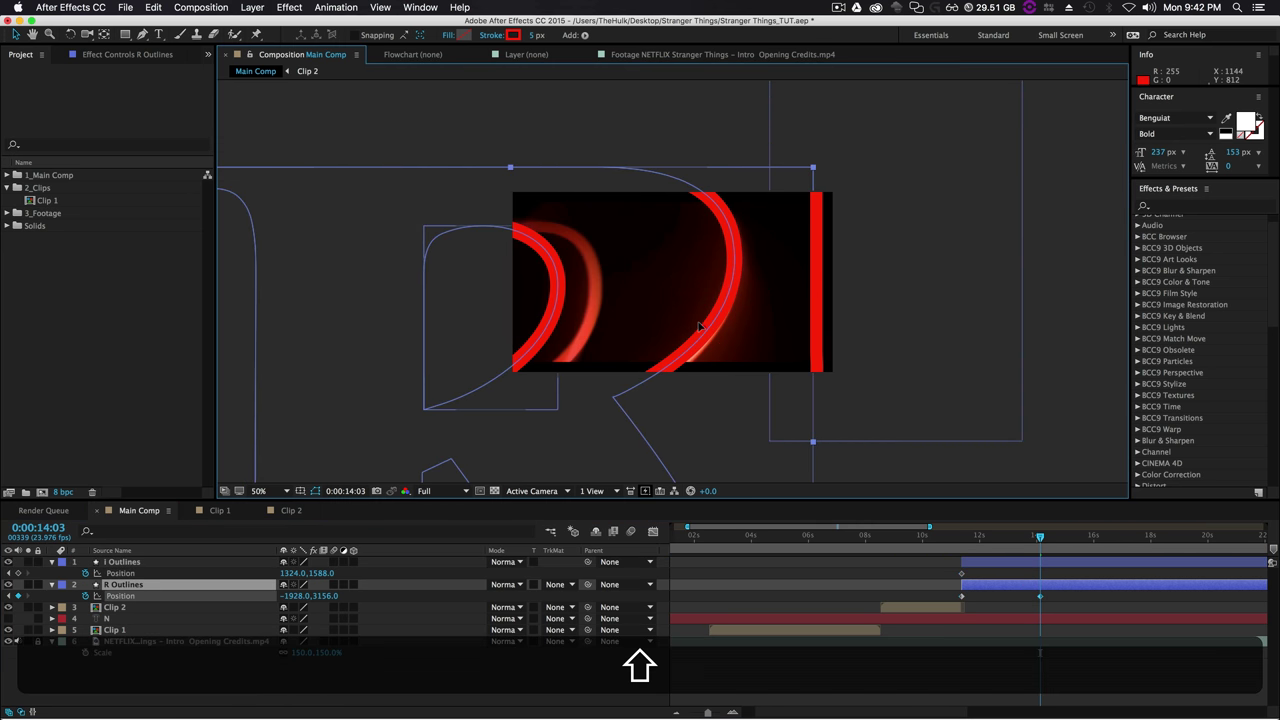
{"action": "left_click", "coordinate": [813, 291]}
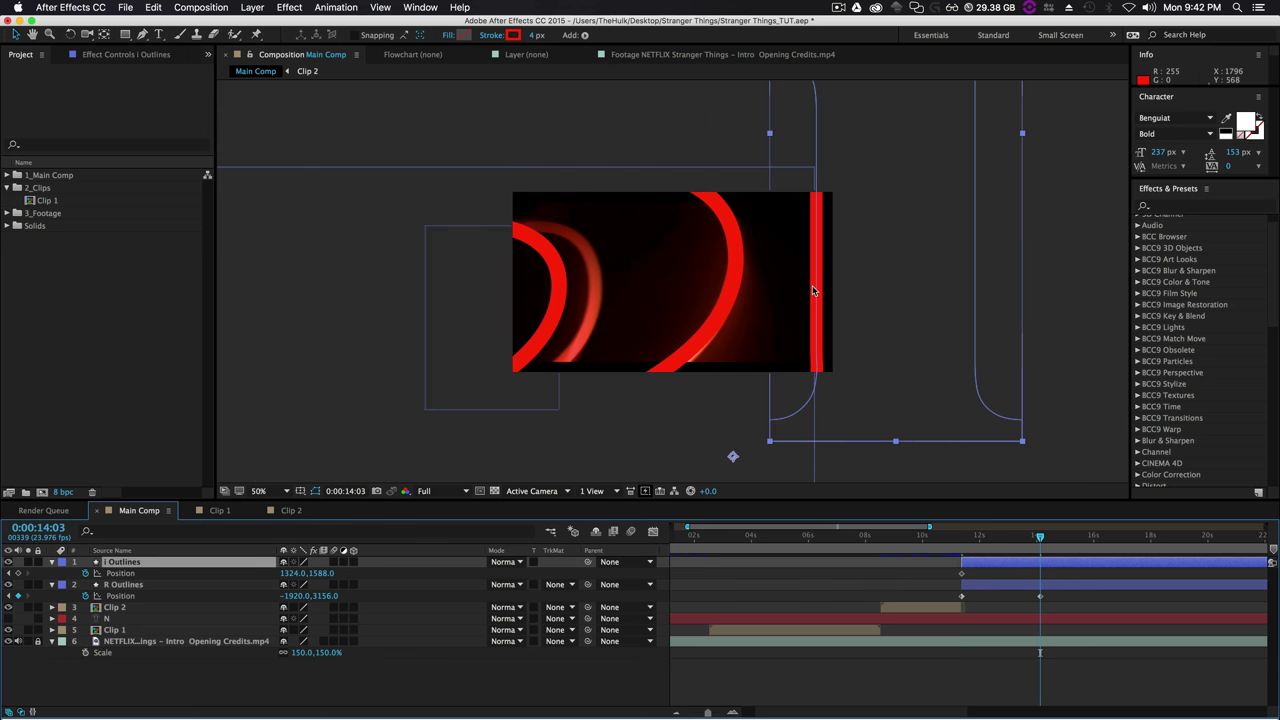
{"action": "left_click_drag", "start_coordinate": [813, 291], "coordinate": [880, 290]}
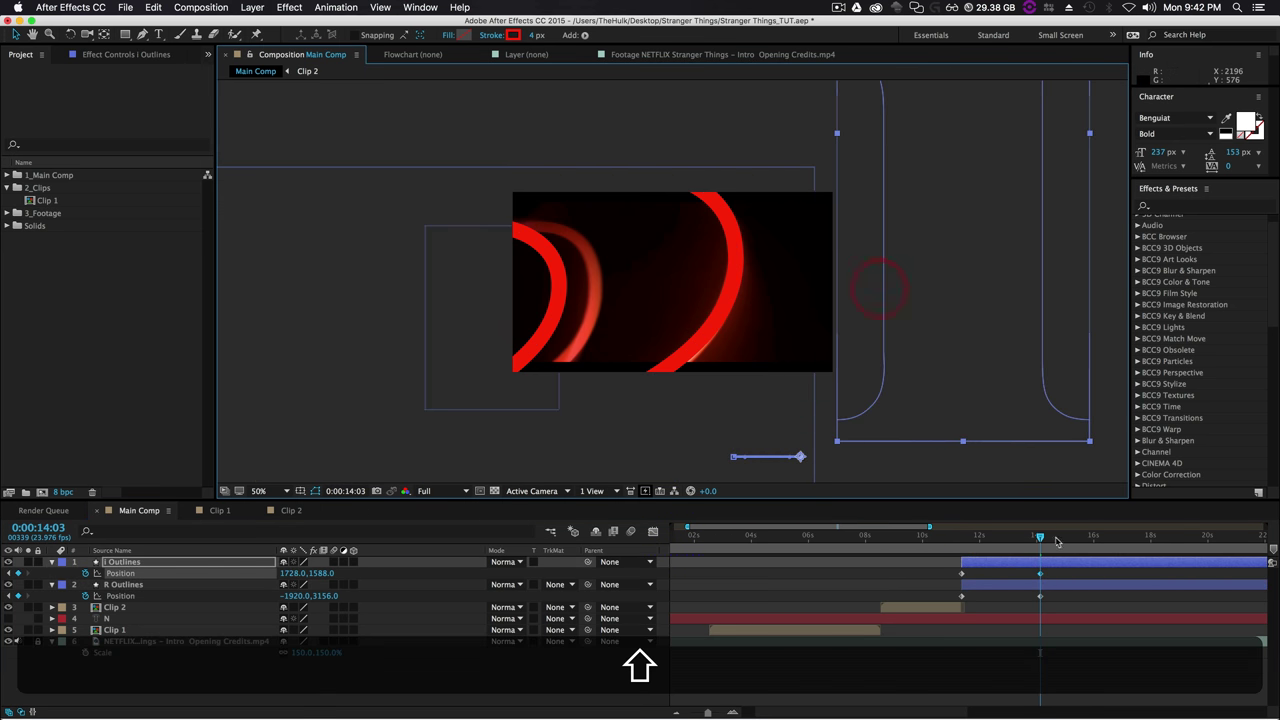
Adjust the I bar's motion, delete its extra keyframe, and end both layers at 0:00:14:03.
{"action": "mouse_move", "coordinate": [1057, 541]}
{"action": "left_mouse_down"}
{"action": "mouse_move", "coordinate": [993, 541]}
{"action": "mouse_move", "coordinate": [1026, 541]}
{"action": "left_mouse_up"}
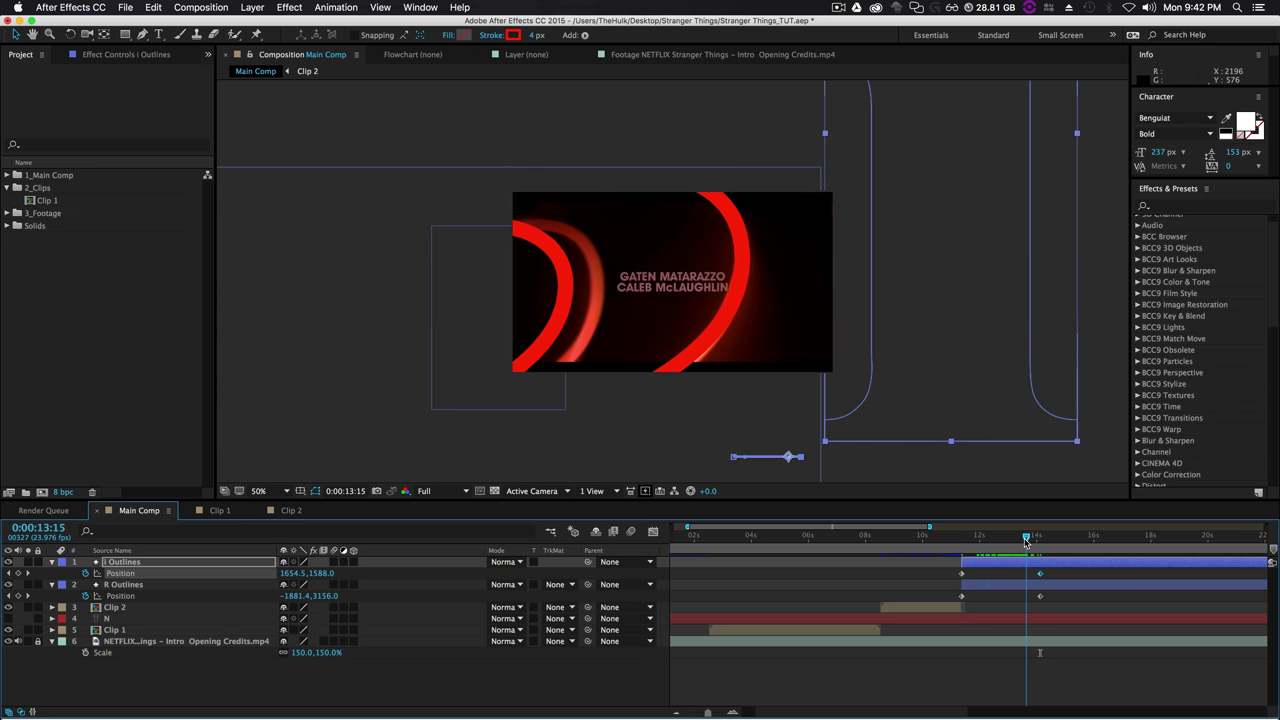
{"action": "left_click_drag", "start_coordinate": [953, 325], "coordinate": [923, 325]}
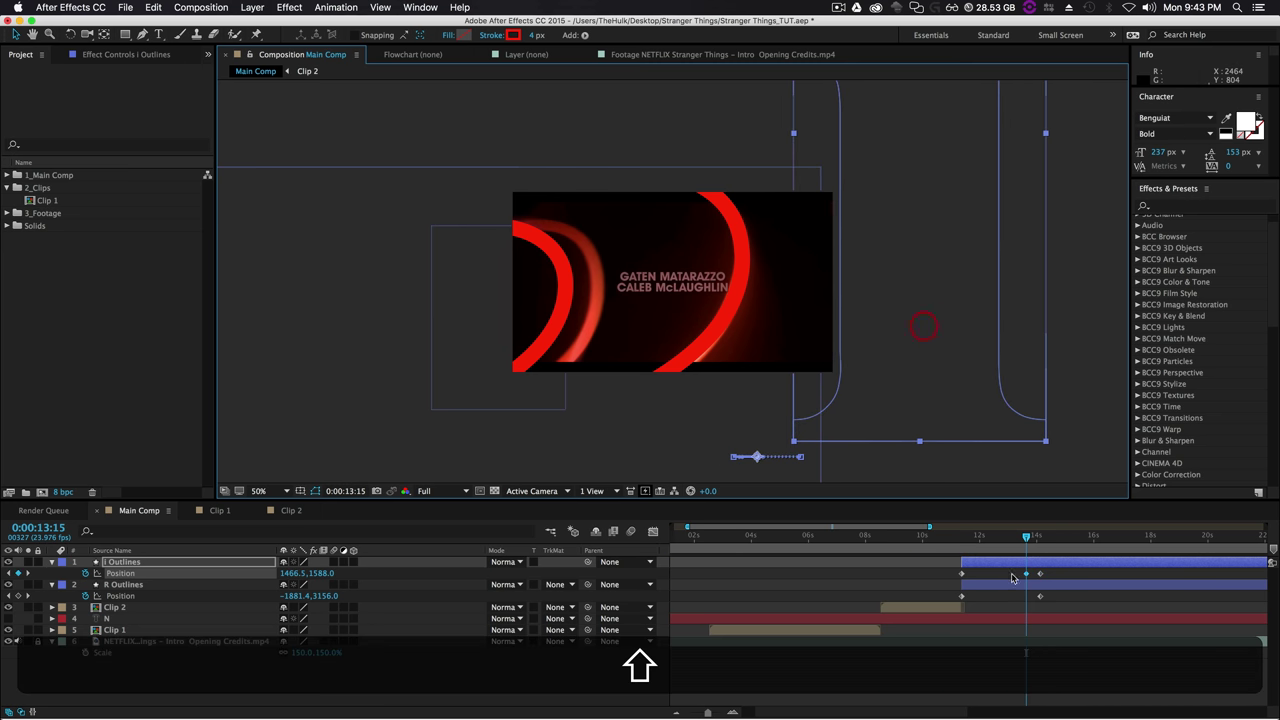
{"action": "left_click", "coordinate": [1040, 573], "text": "shift"}
{"action": "key", "text": "BackSpace"}
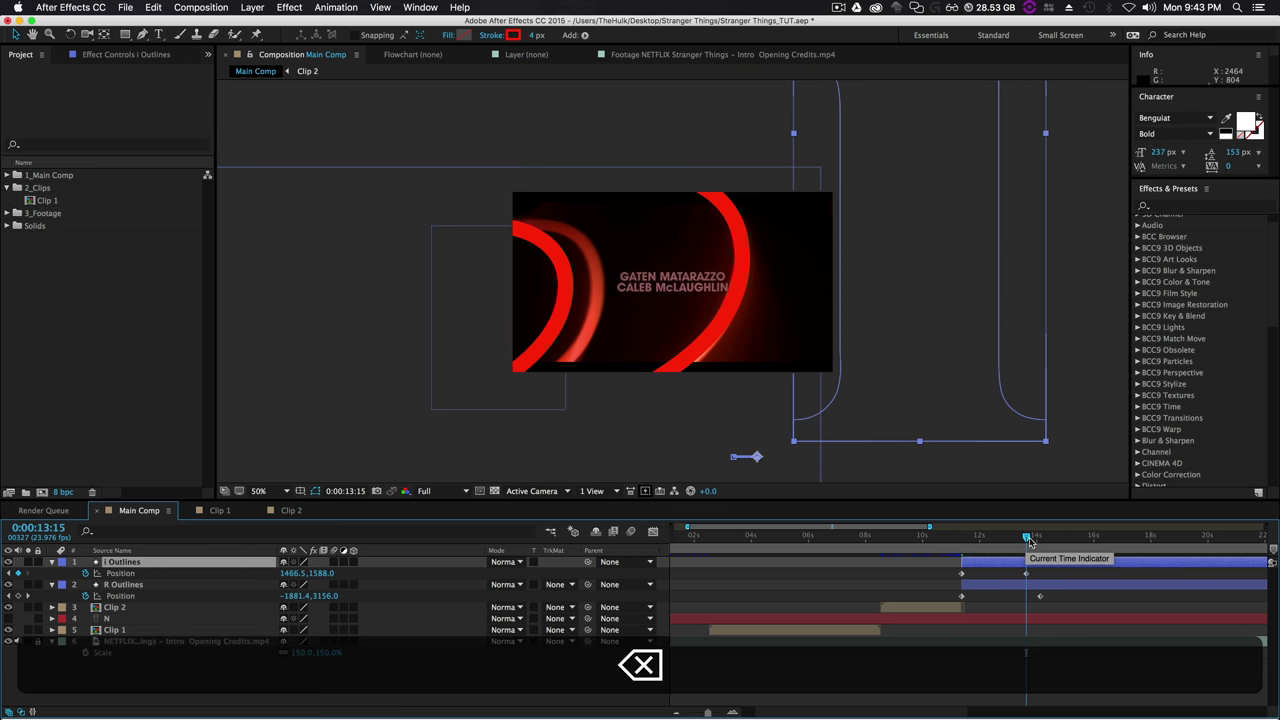
{"action": "left_click", "coordinate": [1020, 540]}
{"action": "left_click_drag", "start_coordinate": [1020, 540], "coordinate": [964, 541]}
{"action": "mouse_move", "coordinate": [975, 543]}
{"action": "left_mouse_down"}
{"action": "mouse_move", "coordinate": [1040, 538]}
{"action": "mouse_move", "coordinate": [1033, 518]}
{"action": "left_mouse_up"}
{"action": "key", "text": "Page_Down"}
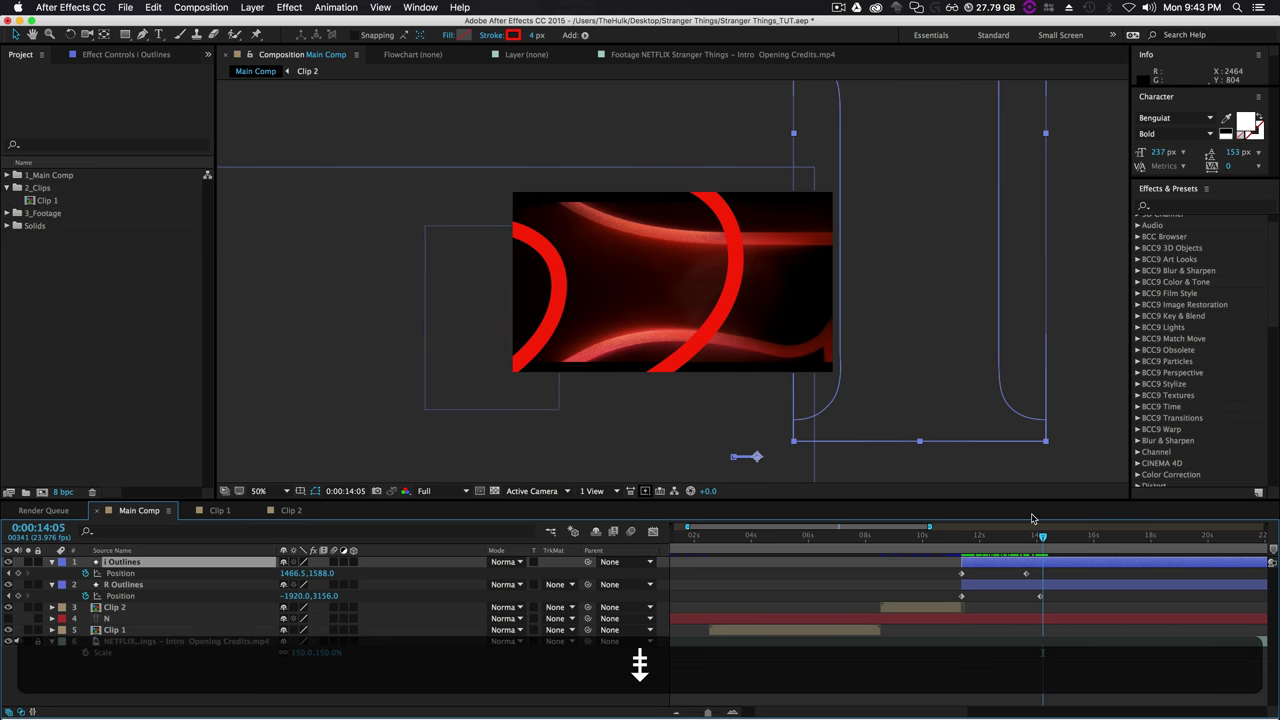
{"action": "key", "text": "Page_Up"}
{"action": "key", "text": "Page_Up"}
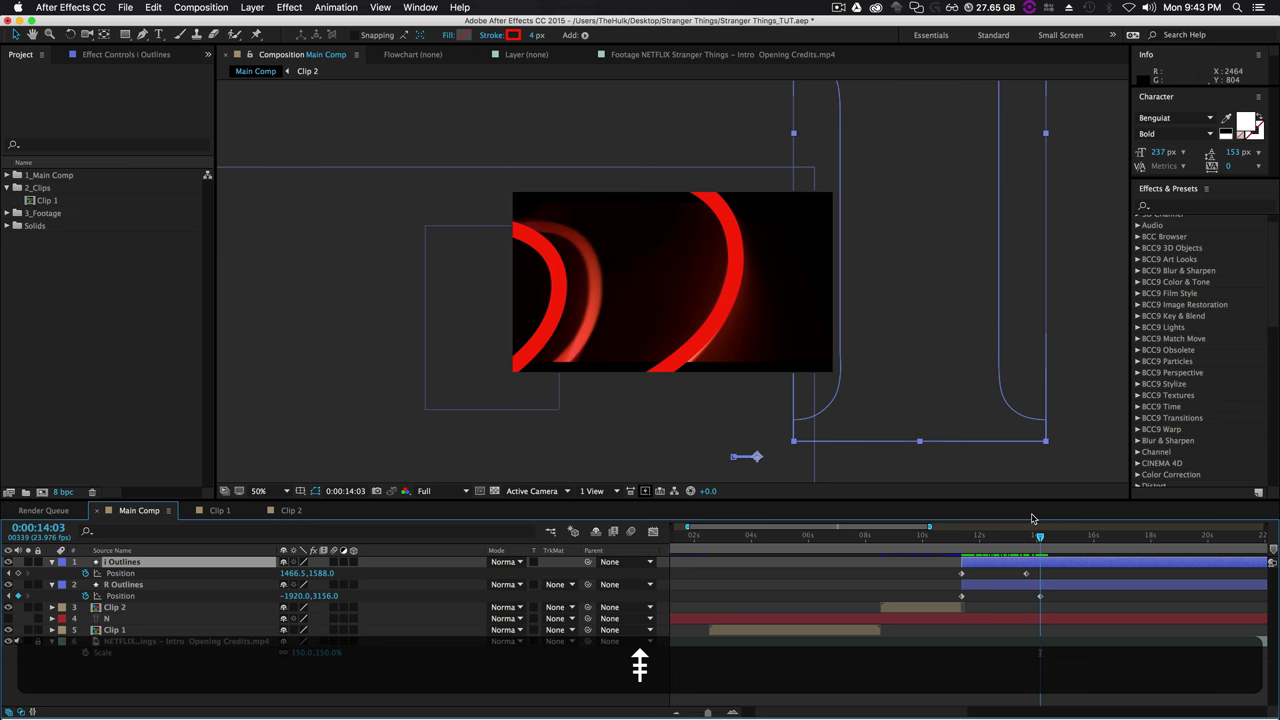
{"action": "left_click", "coordinate": [1030, 584], "text": "shift"}
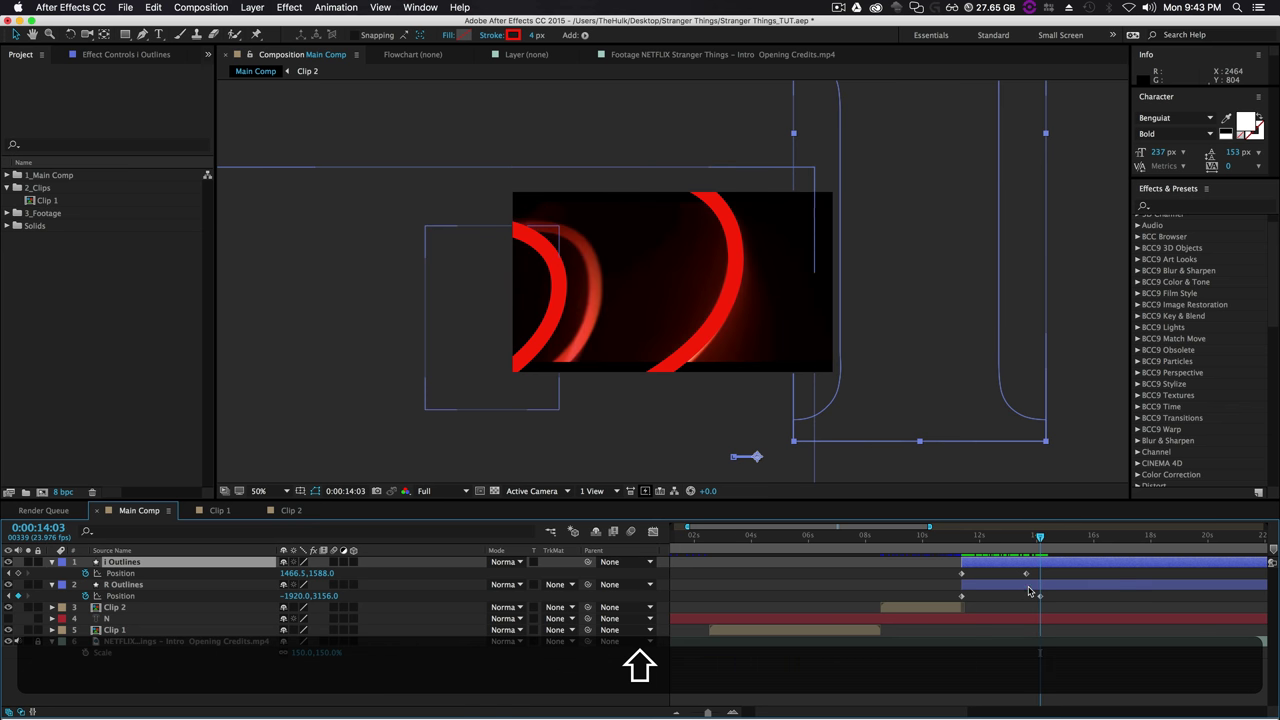
{"action": "key", "text": "alt+bracketright"}
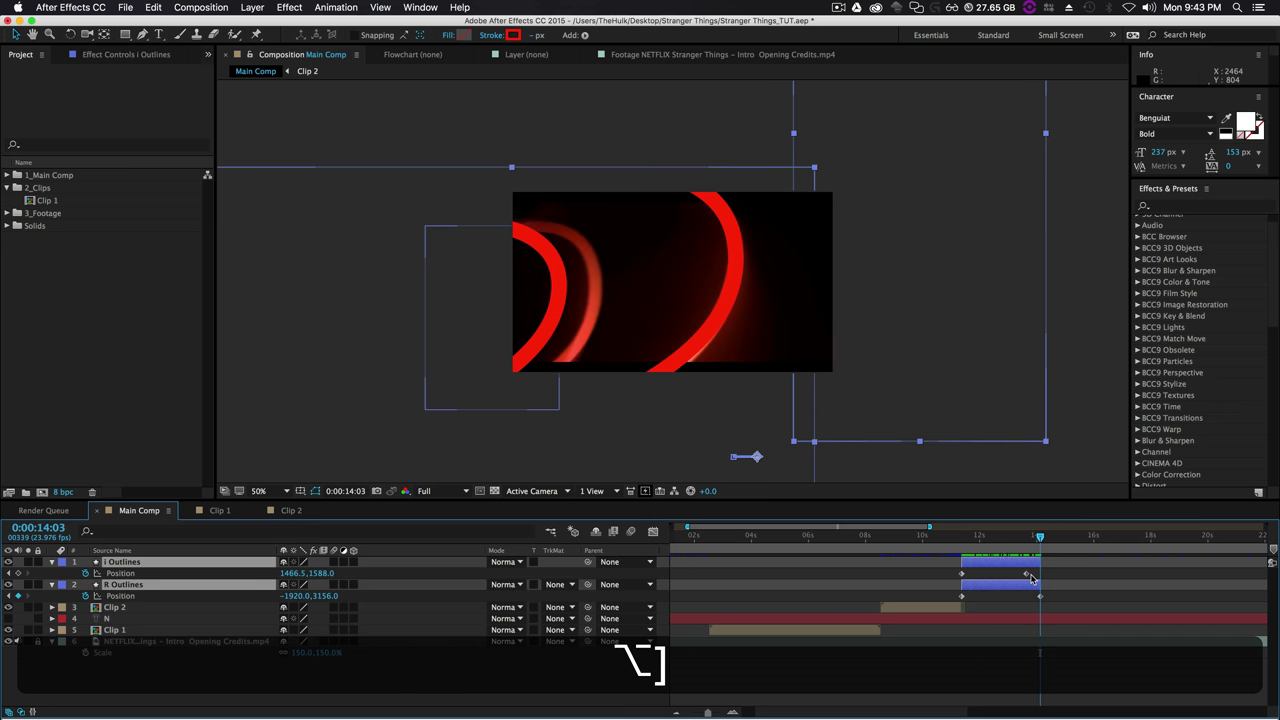
Pre-compose the two outline layers into a new composition named 'Clip 3'.
{"action": "right_click", "coordinate": [1004, 563]}
{"action": "left_click", "coordinate": [1040, 604]}
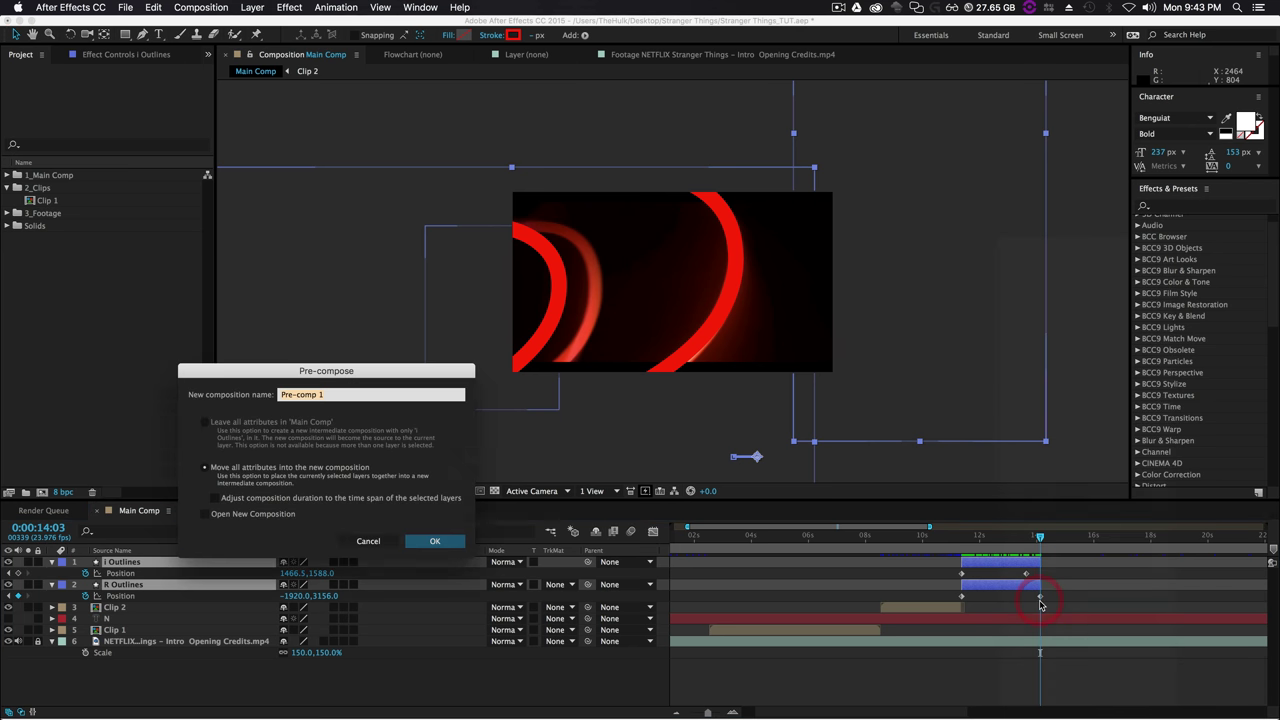
{"action": "type", "text": "Clip "}
{"action": "type", "text": "3"}
{"action": "key", "text": "Return"}
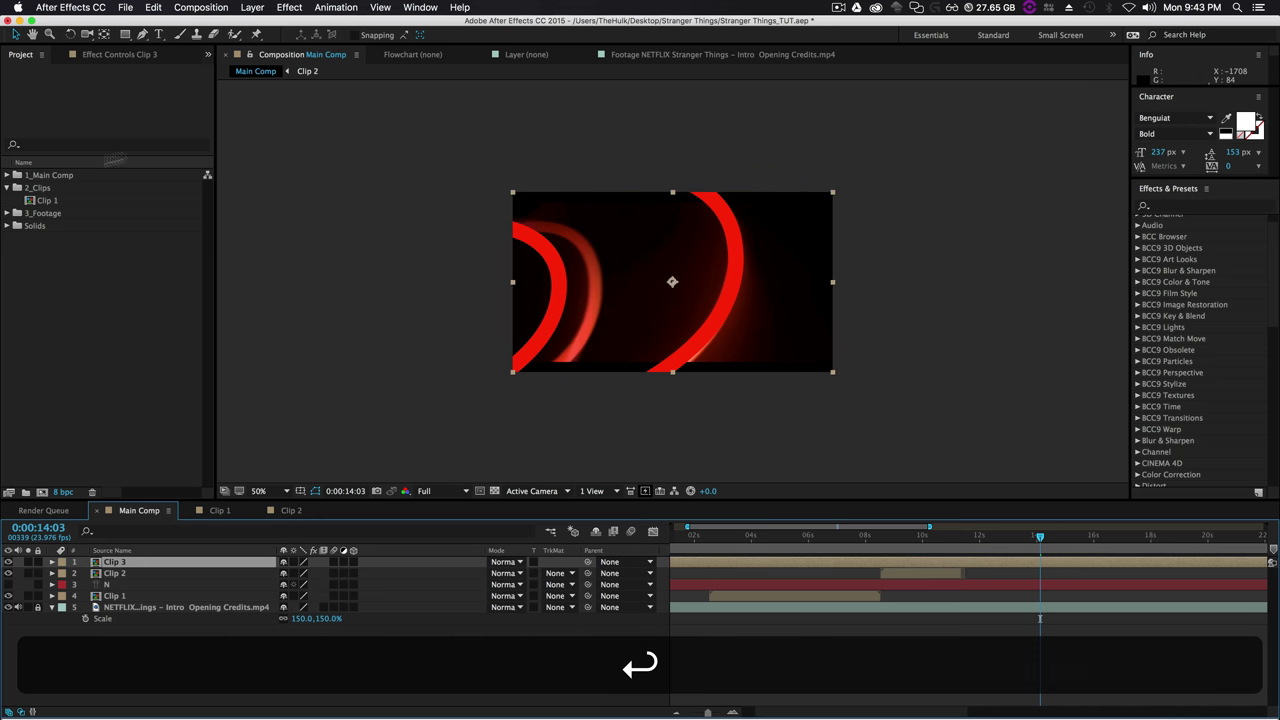
Move Clip 2 and Clip 3 into the 2_Clips folder and open Clip 3.
{"action": "left_click", "coordinate": [8, 175]}
{"action": "left_click", "coordinate": [49, 200]}
{"action": "left_click", "coordinate": [47, 188], "text": "shift"}
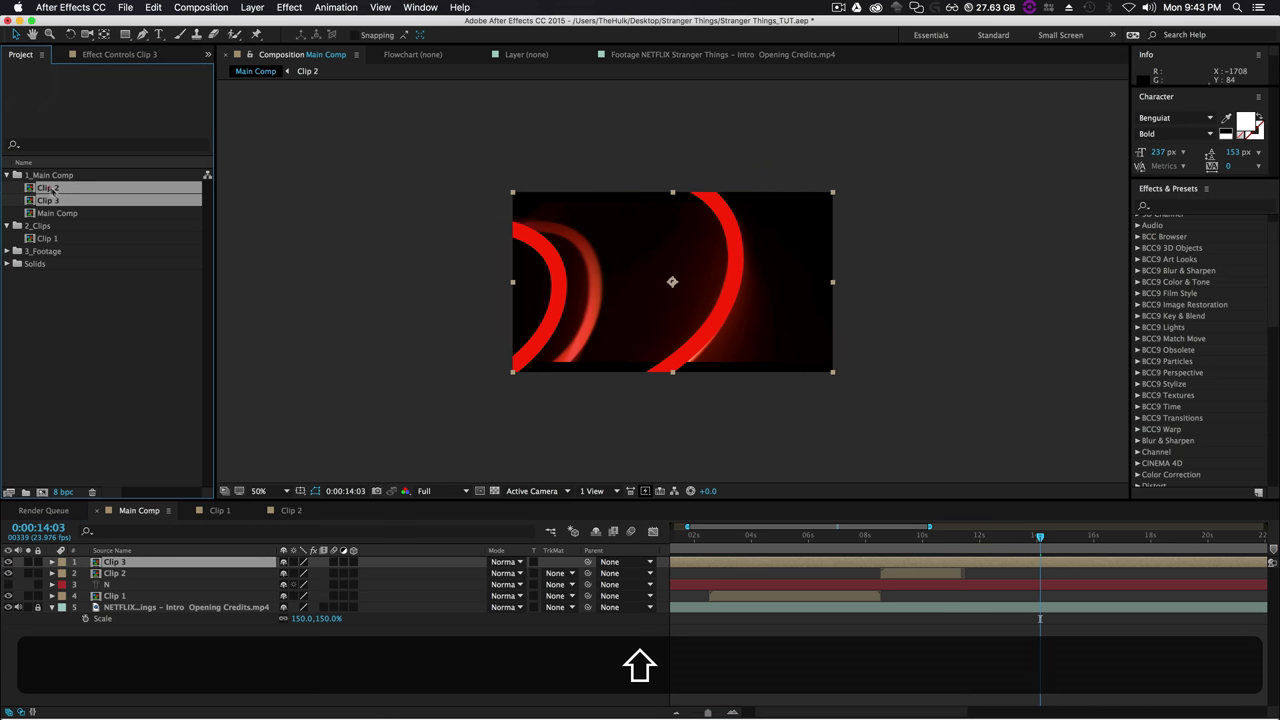
{"action": "left_click_drag", "start_coordinate": [47, 188], "coordinate": [38, 225]}
{"action": "left_click", "coordinate": [100, 340]}
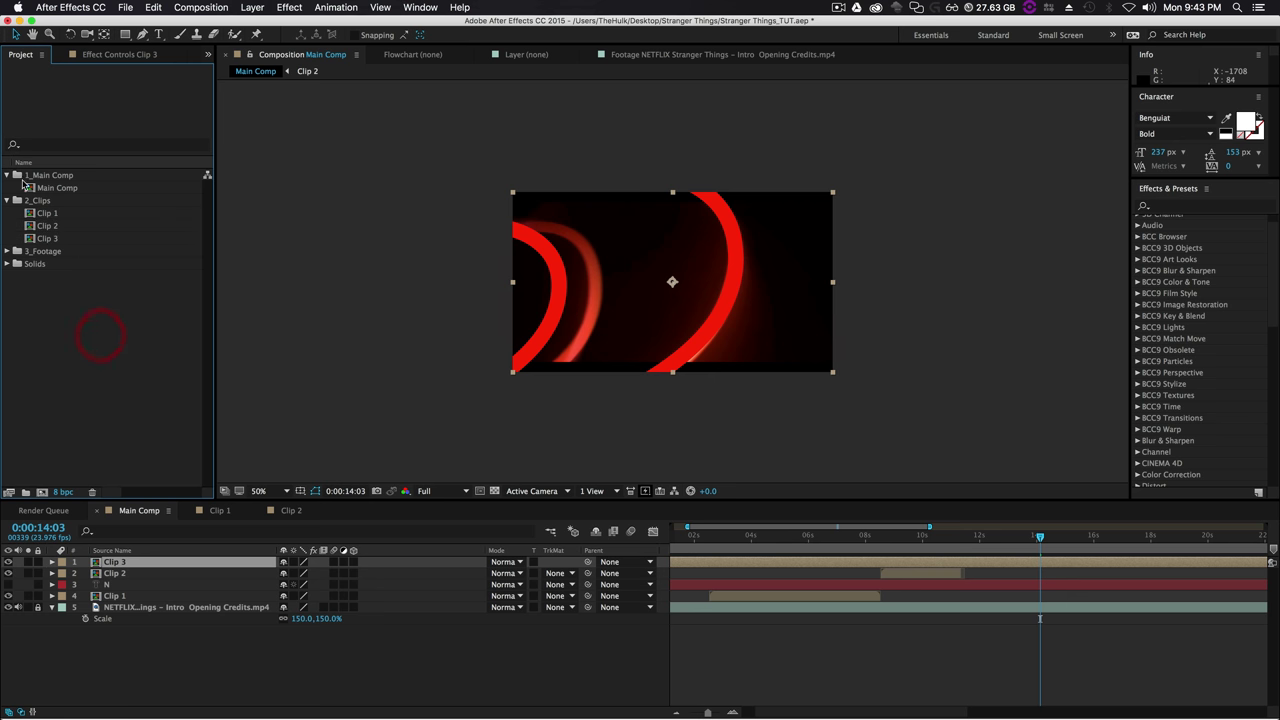
{"action": "double_click", "coordinate": [48, 238]}
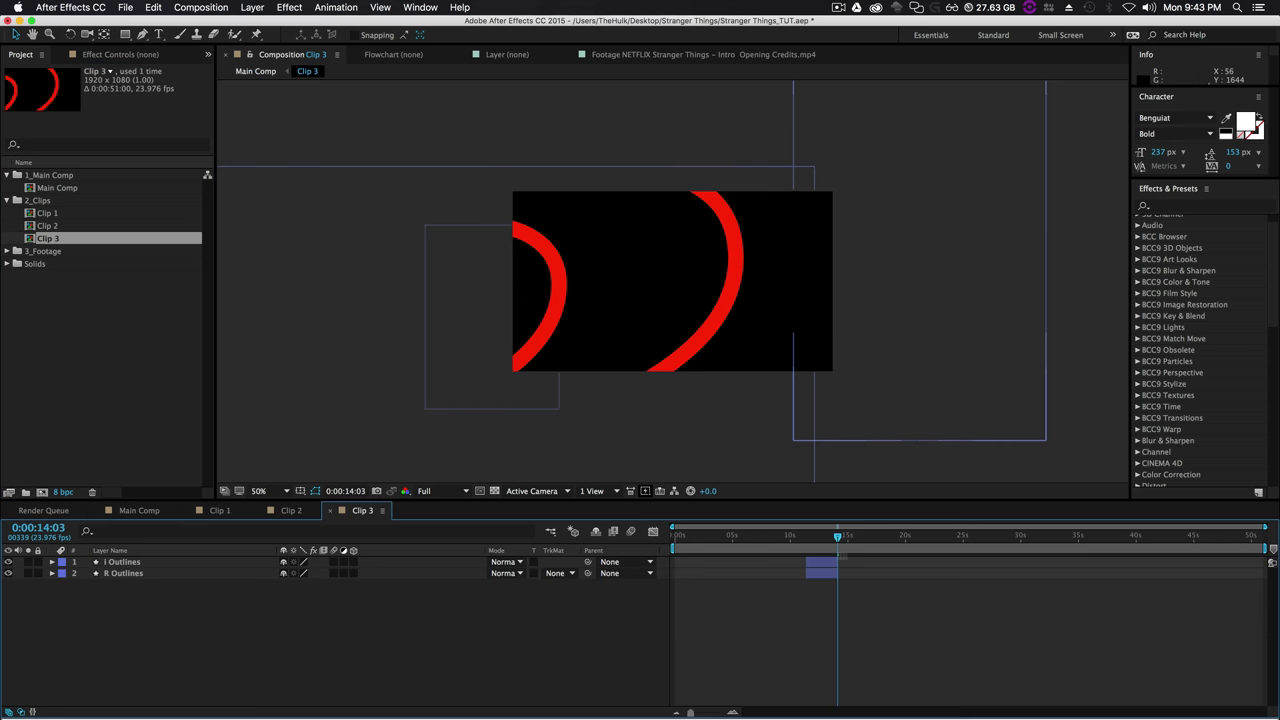
Set the work area around the letter animation and trim Clip 3 to it, 0:00:02:20 long.
{"action": "left_click_drag", "start_coordinate": [1263, 547], "coordinate": [838, 584]}
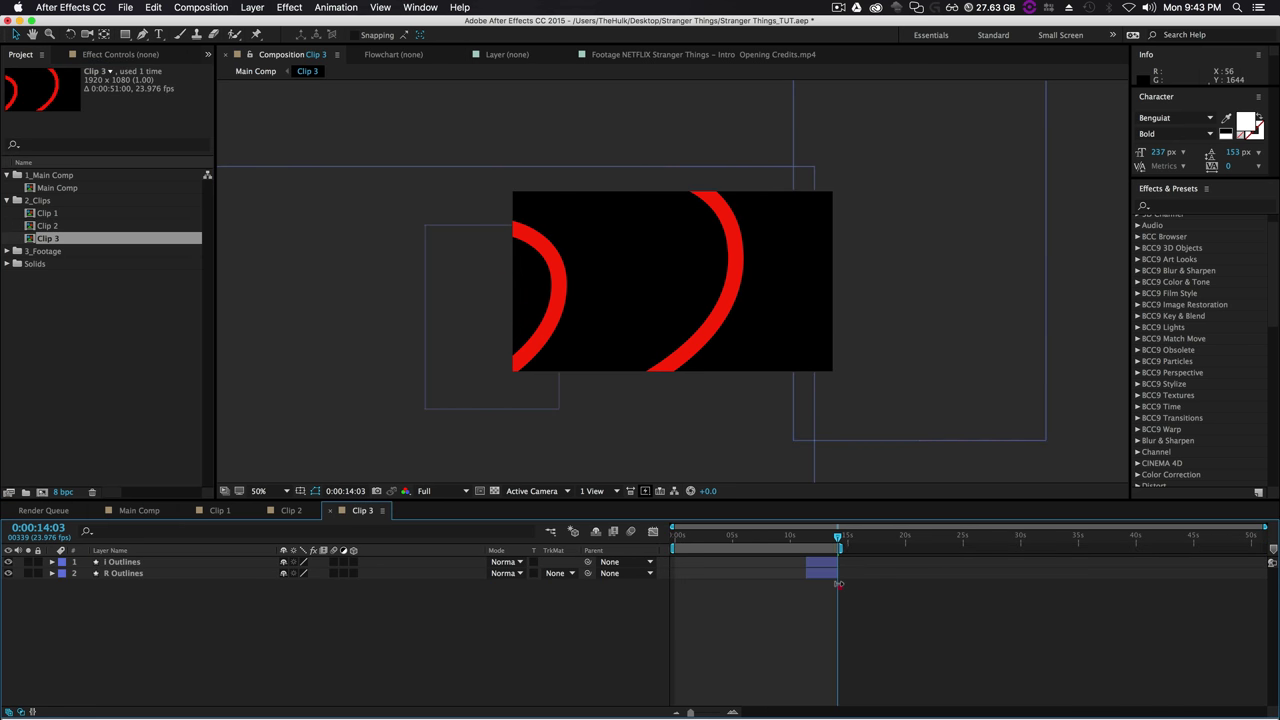
{"action": "left_click_drag", "start_coordinate": [692, 713], "coordinate": [697, 712]}
{"action": "left_click_drag", "start_coordinate": [678, 548], "coordinate": [863, 547]}
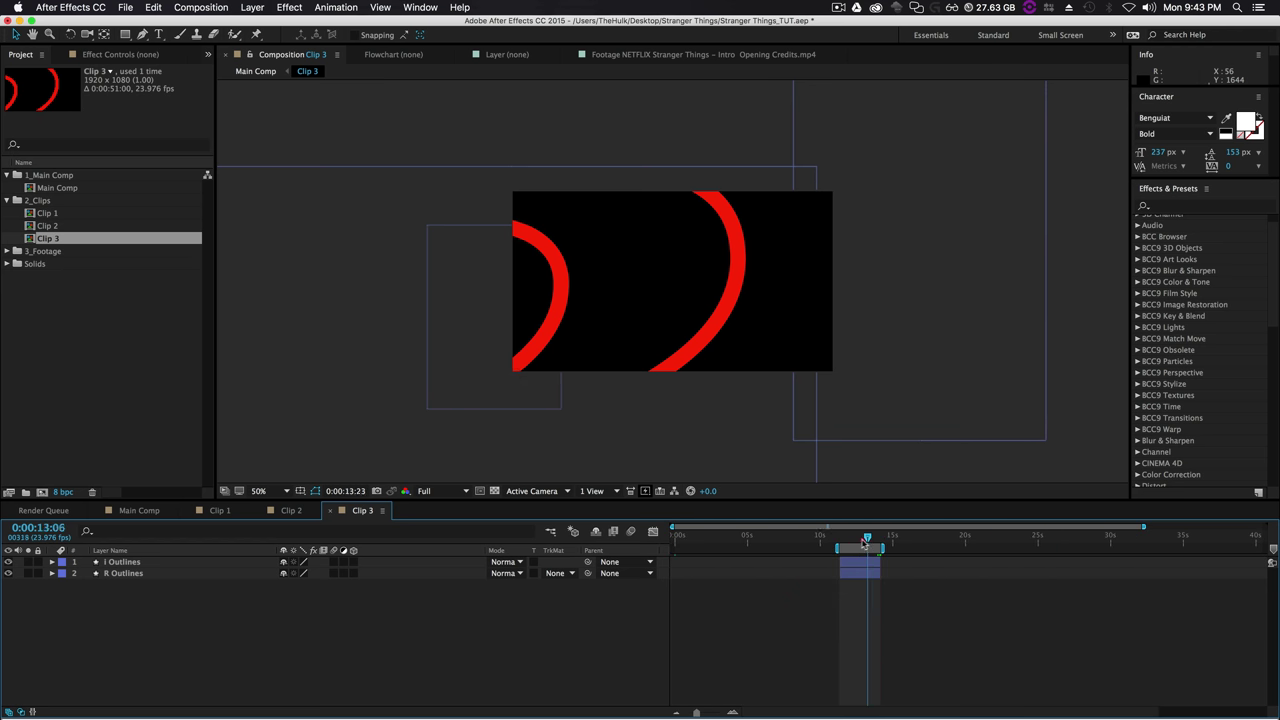
{"action": "left_click", "coordinate": [201, 7]}
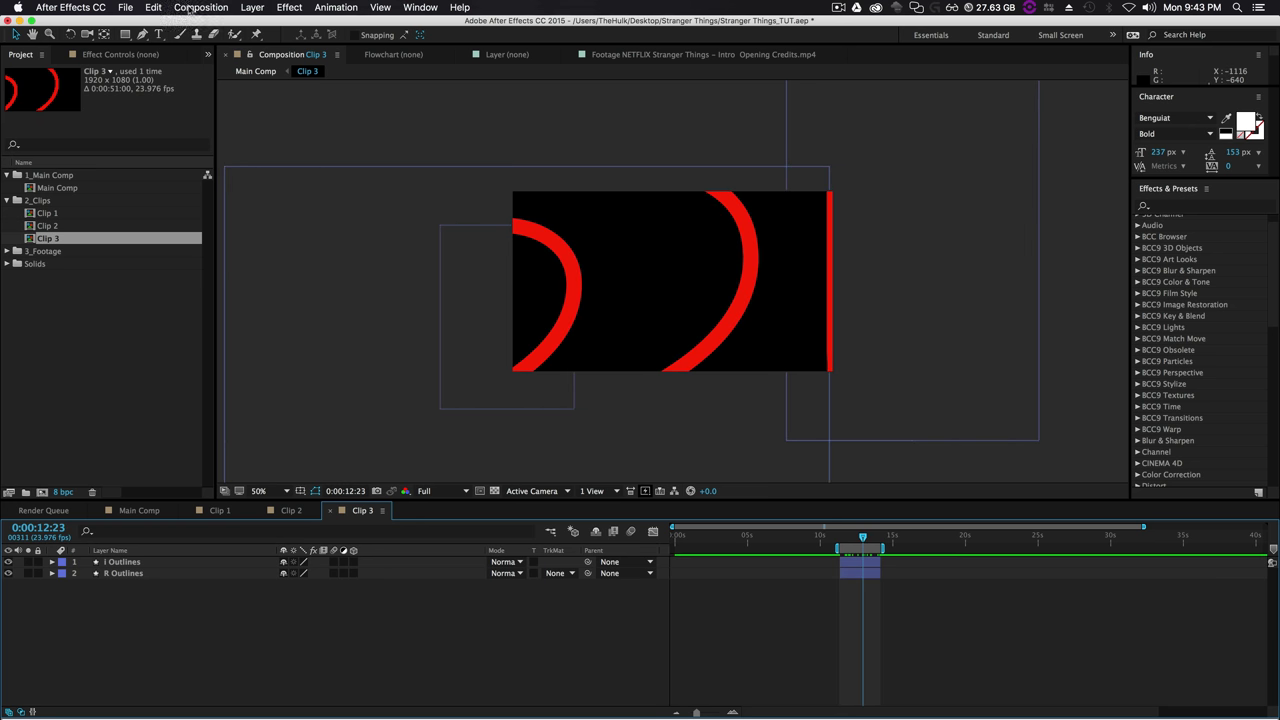
{"action": "left_click", "coordinate": [222, 70]}
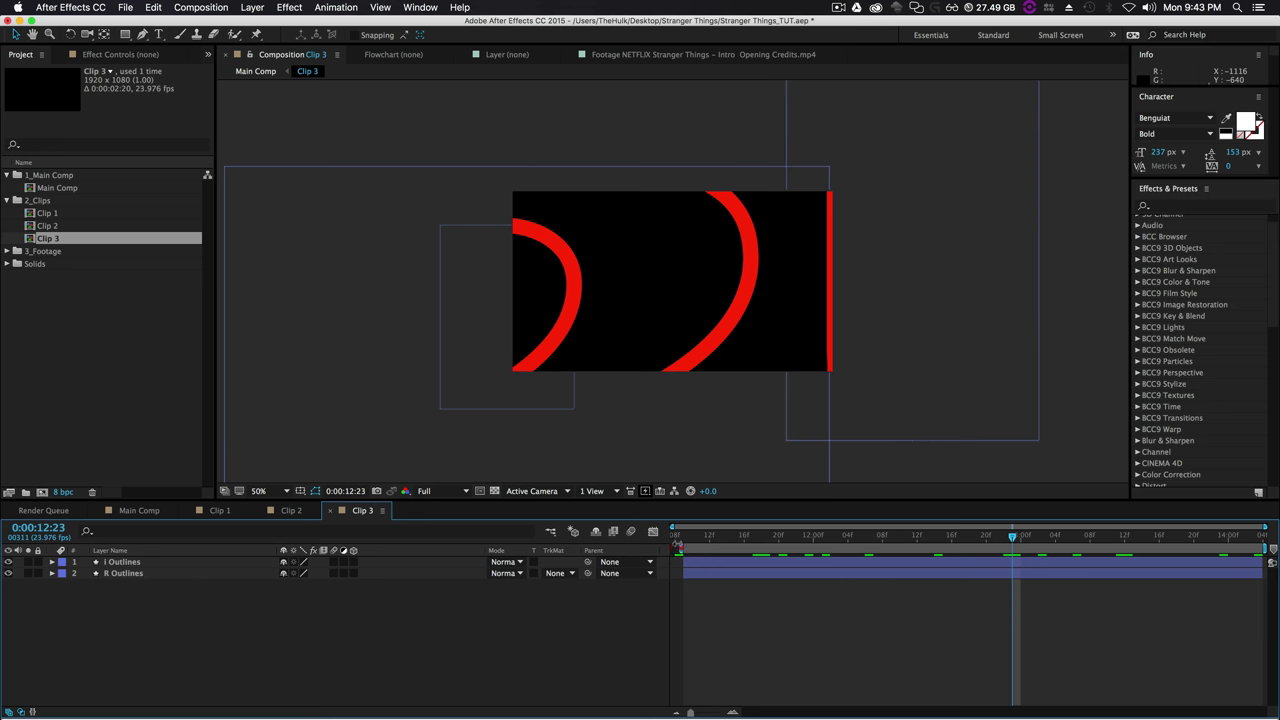
{"action": "left_click", "coordinate": [680, 550]}
{"action": "left_click", "coordinate": [200, 8]}
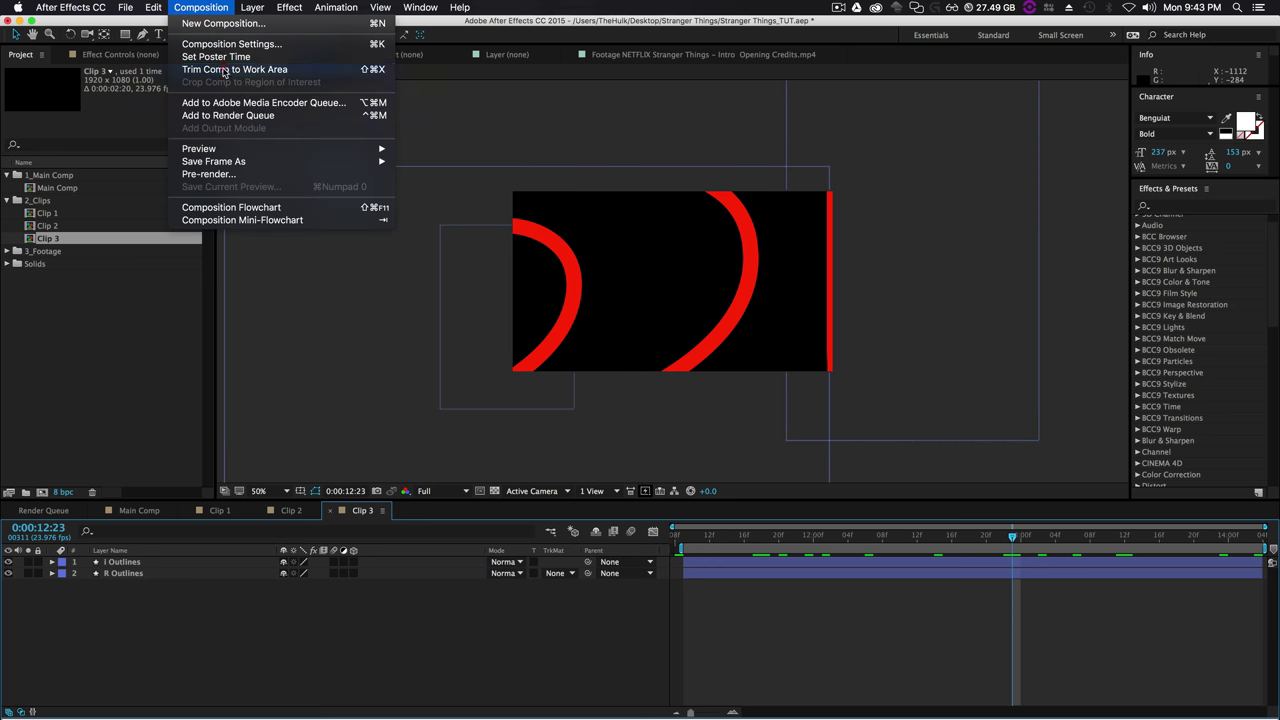
{"action": "left_click", "coordinate": [228, 71]}
Move Clip 3 in Main Comp to start at 0:00:11:09 and check it ends near 0:00:14:04.
{"action": "left_click", "coordinate": [256, 71]}
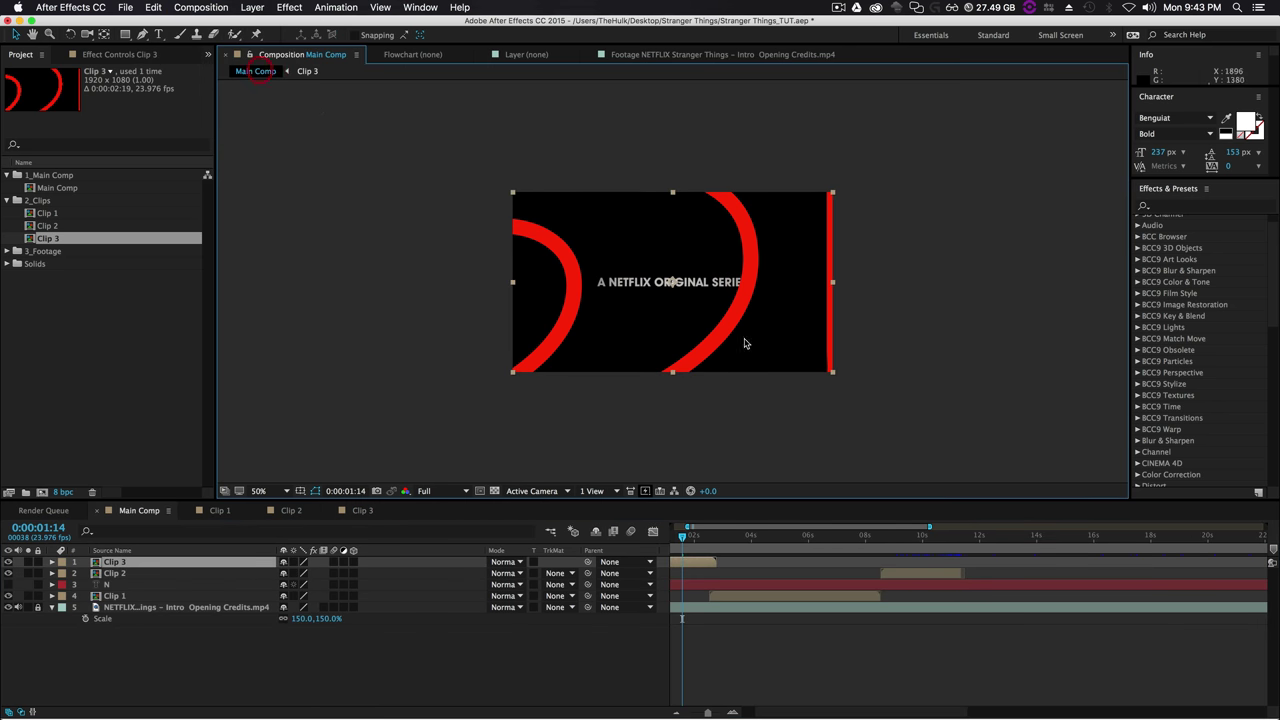
{"action": "left_click_drag", "start_coordinate": [700, 560], "coordinate": [1022, 566]}
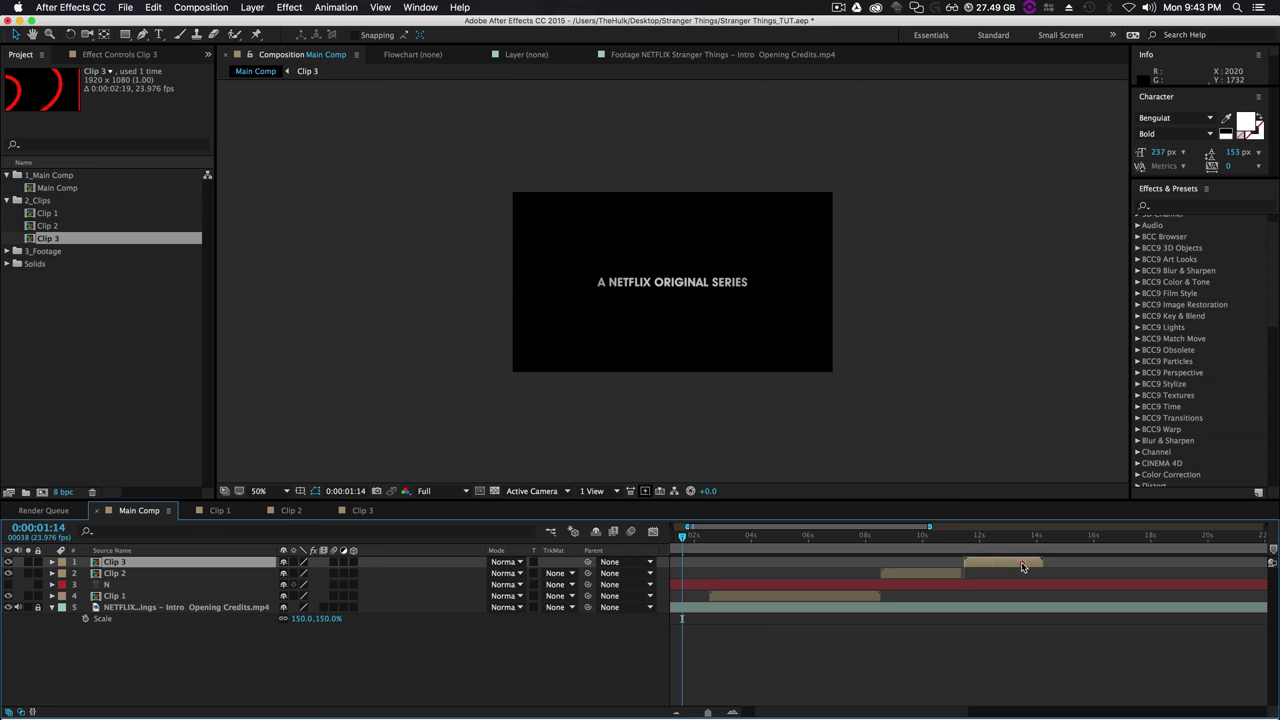
{"action": "left_click", "coordinate": [961, 542]}
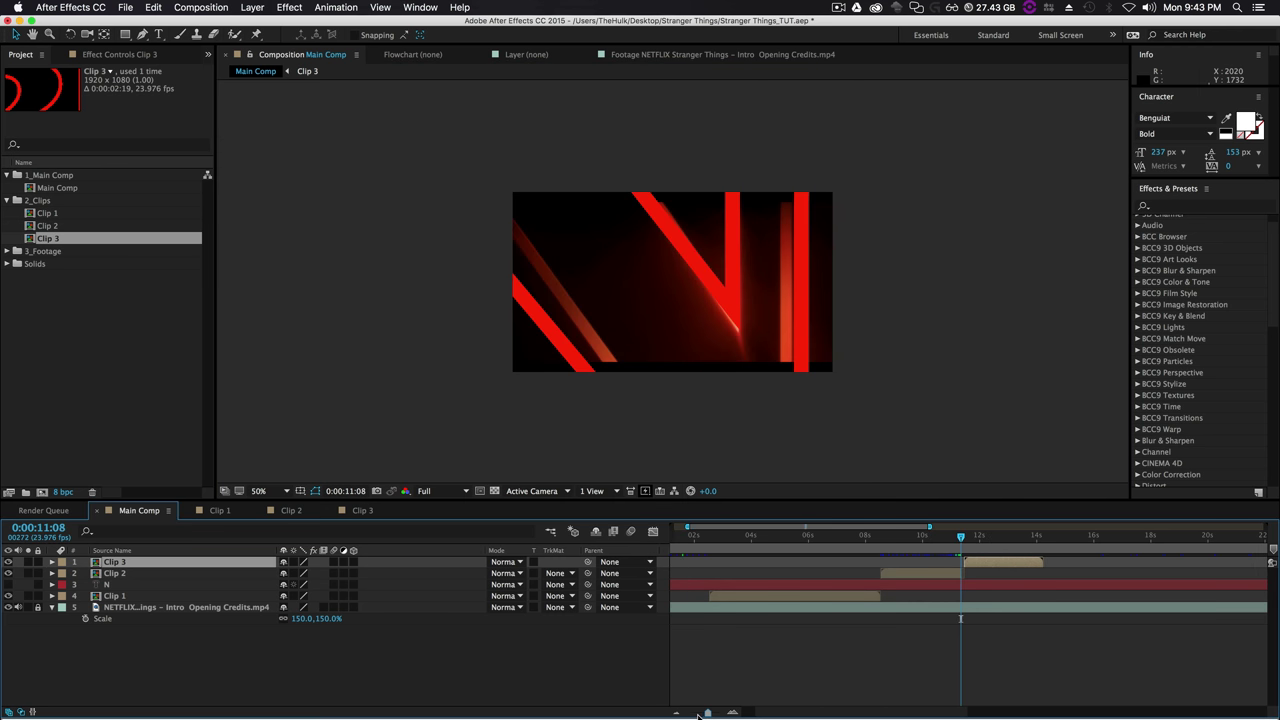
{"action": "left_click_drag", "start_coordinate": [698, 716], "coordinate": [720, 712]}
{"action": "left_click", "coordinate": [990, 535]}
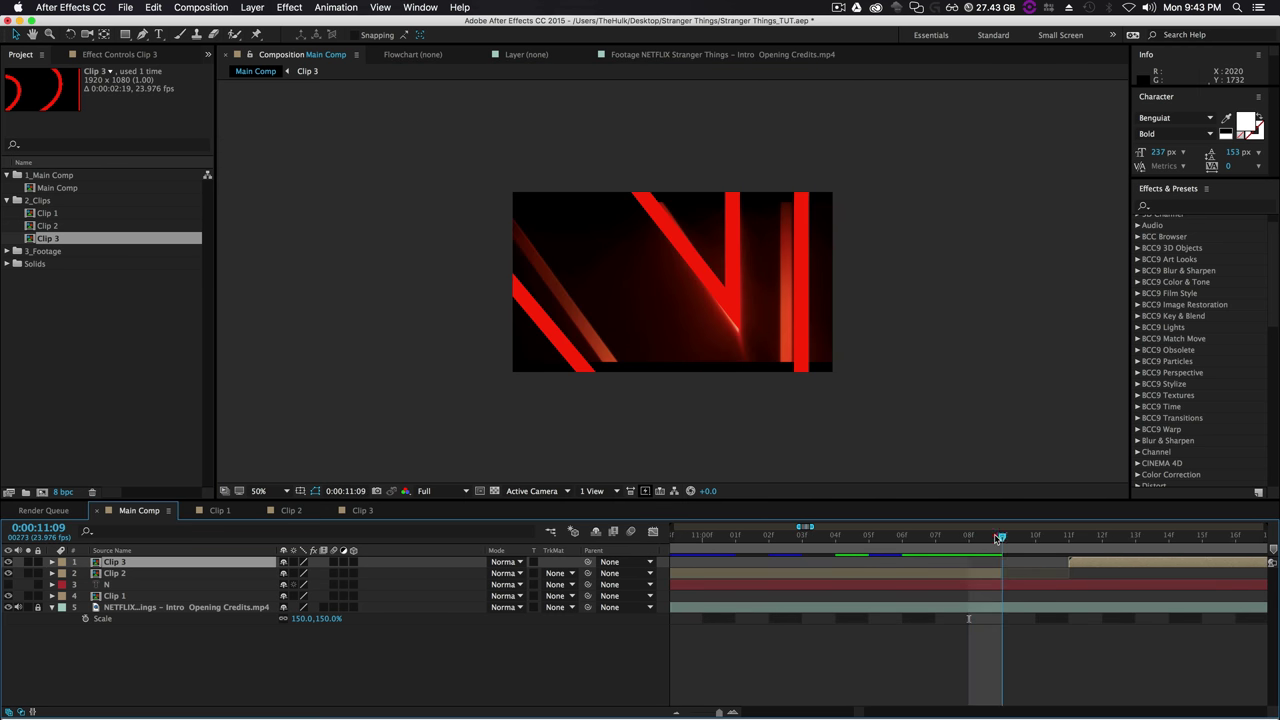
{"action": "left_click_drag", "start_coordinate": [1109, 565], "coordinate": [1065, 561]}
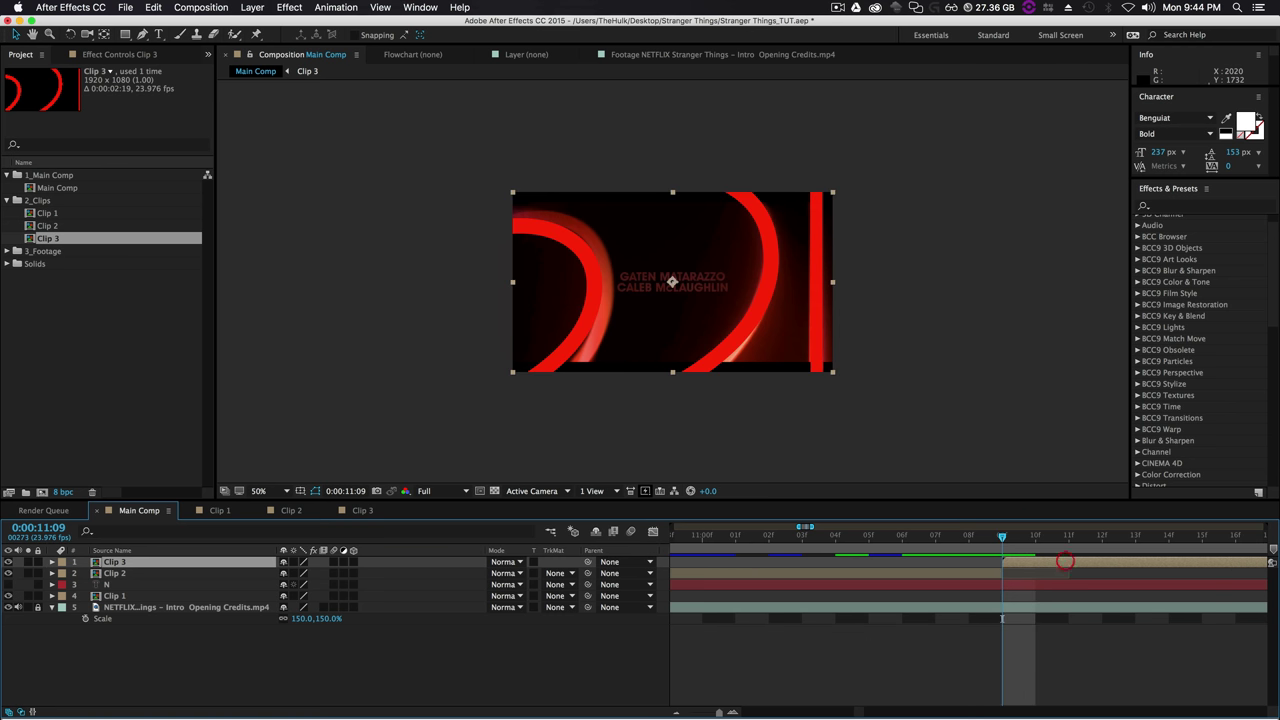
{"action": "left_click_drag", "start_coordinate": [720, 713], "coordinate": [699, 713]}
{"action": "left_click", "coordinate": [887, 538]}
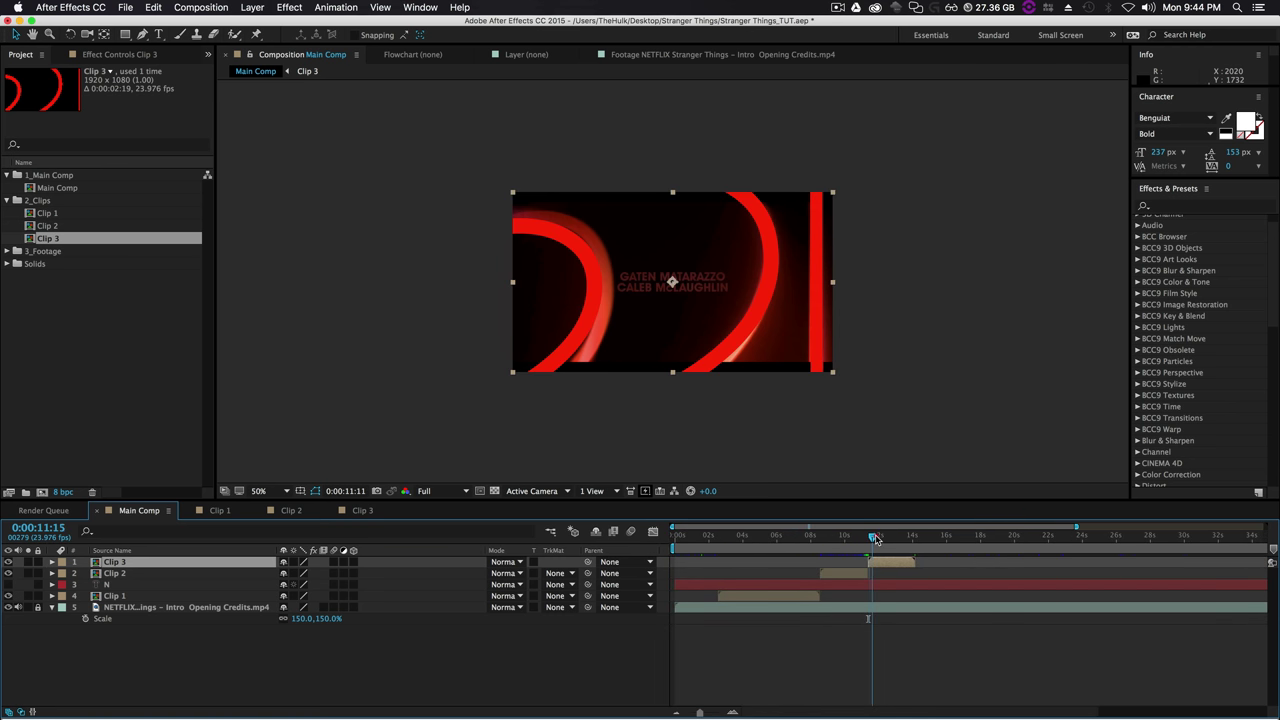
{"action": "left_click_drag", "start_coordinate": [887, 538], "coordinate": [916, 537]}
{"action": "left_click_drag", "start_coordinate": [704, 708], "coordinate": [718, 711]}
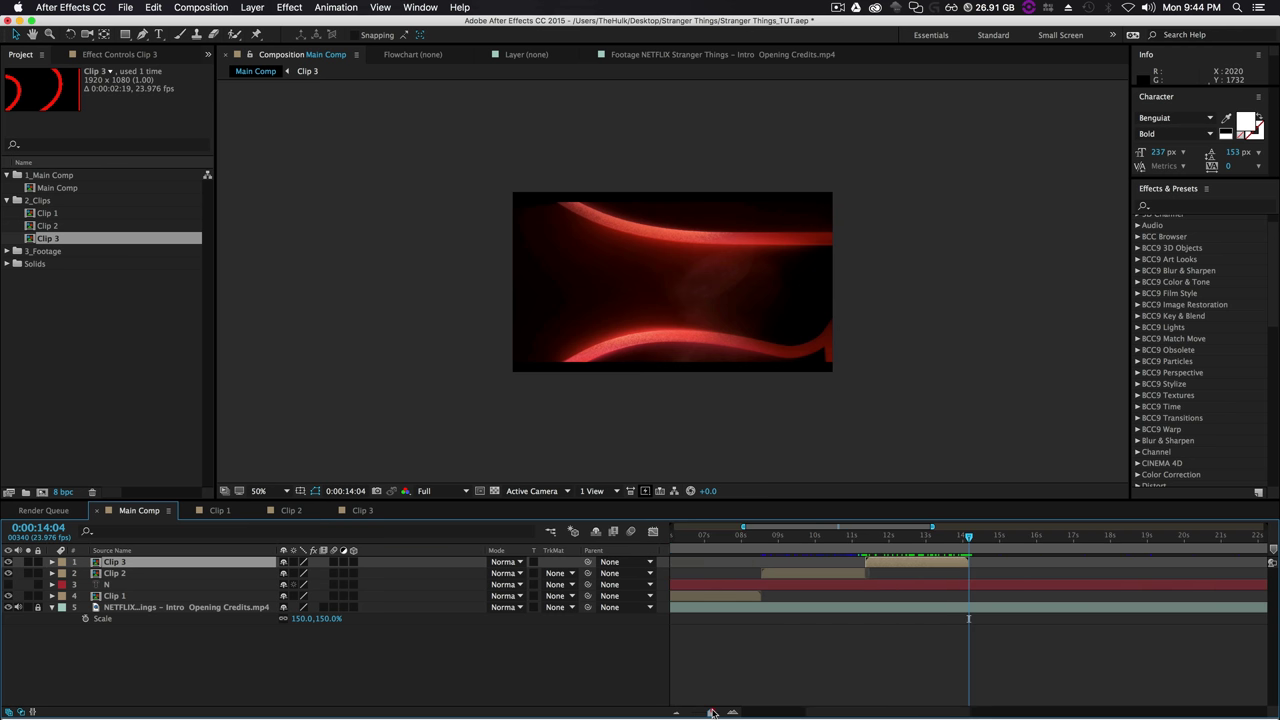
{"action": "left_click_drag", "start_coordinate": [981, 538], "coordinate": [968, 537]}
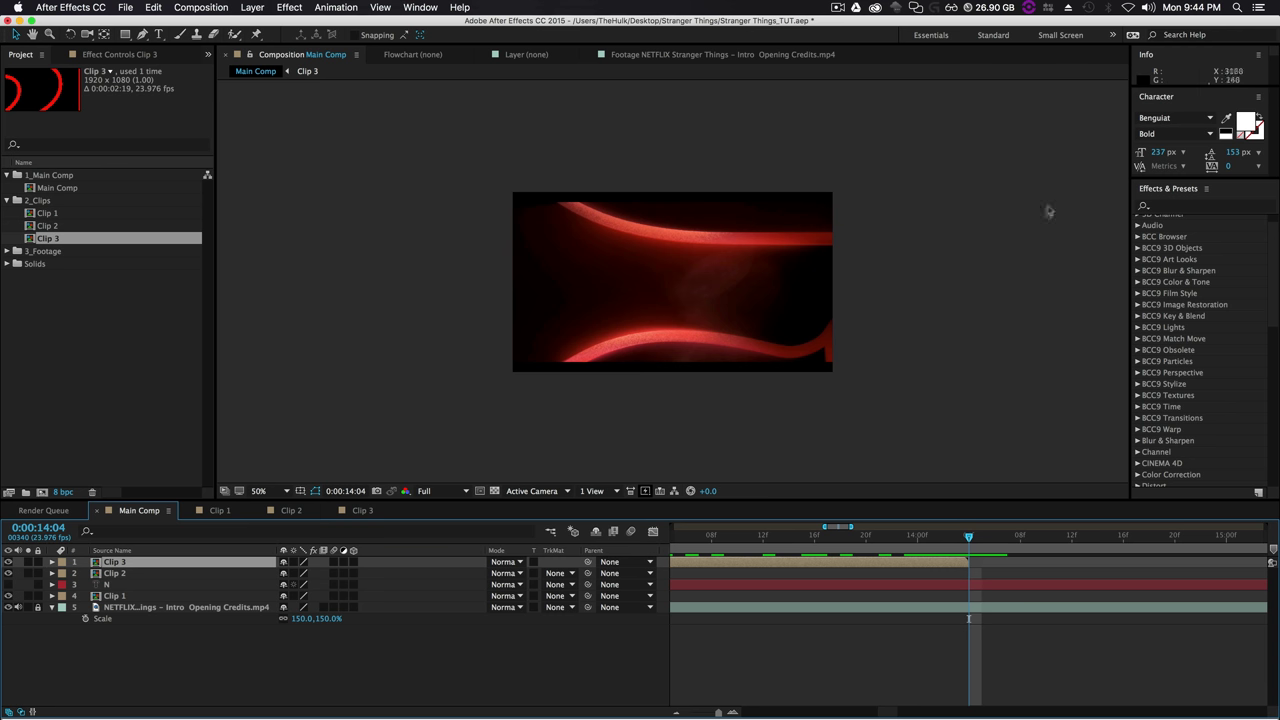
Add a text layer containing a single 'S' on the left of the frame.
{"action": "left_click", "coordinate": [158, 34]}
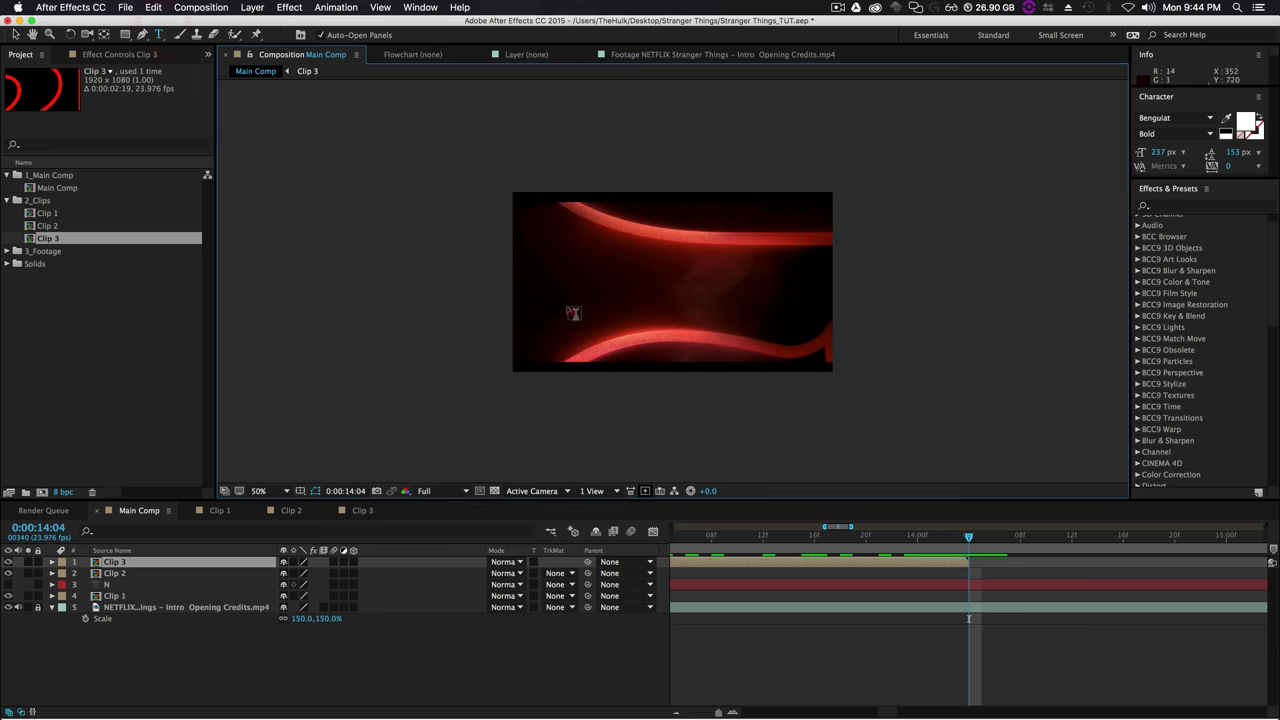
{"action": "left_click", "coordinate": [574, 312]}
{"action": "type", "text": "S"}
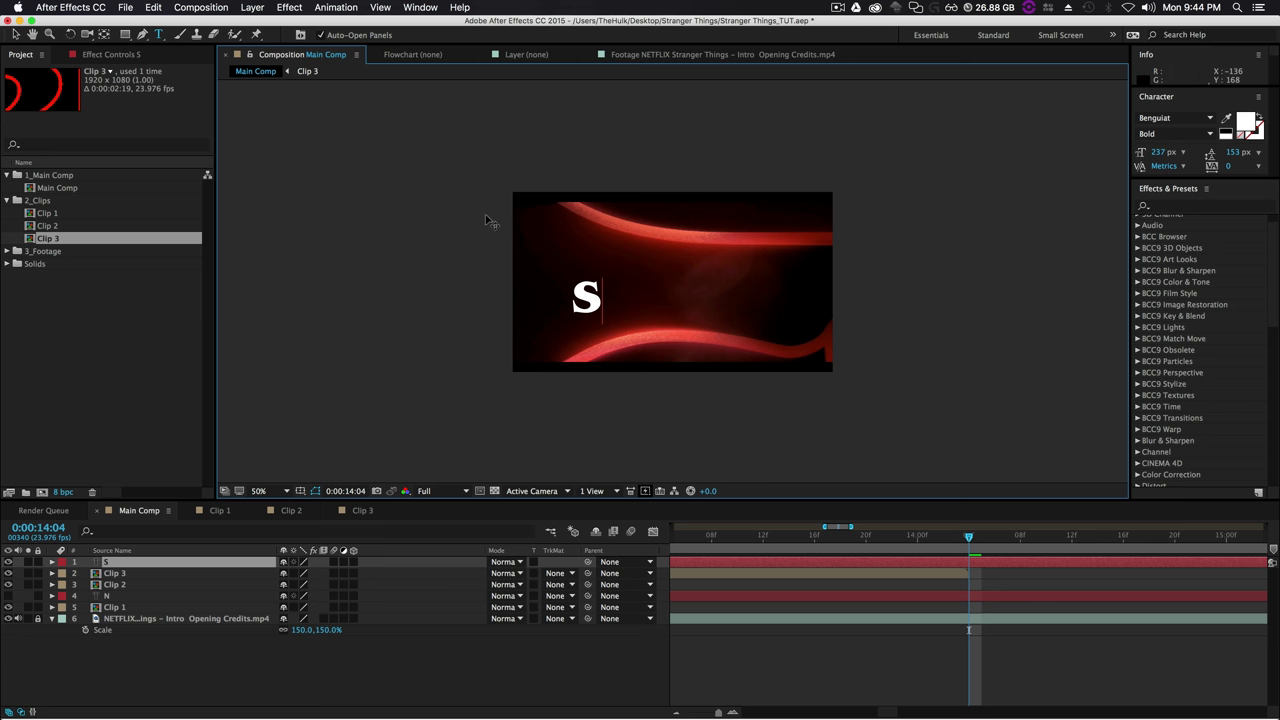
{"action": "type", "text": "g"}
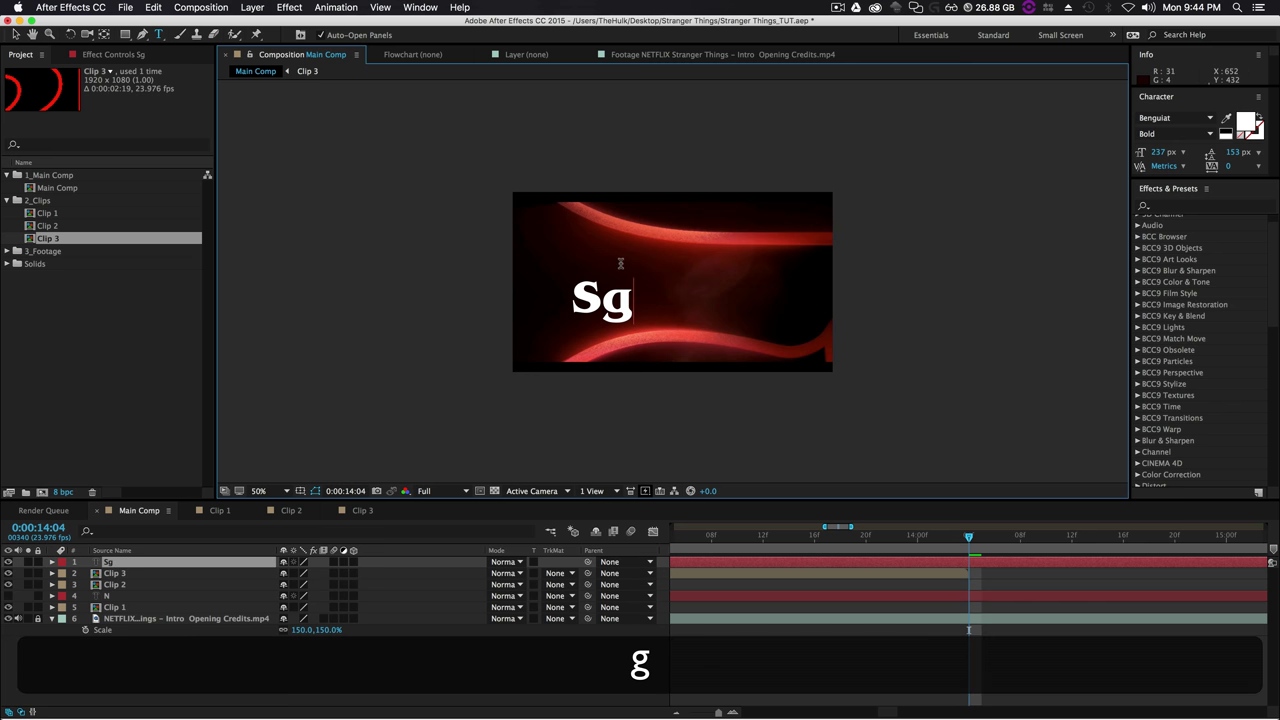
{"action": "key", "text": "BackSpace"}
{"action": "type", "text": "s"}
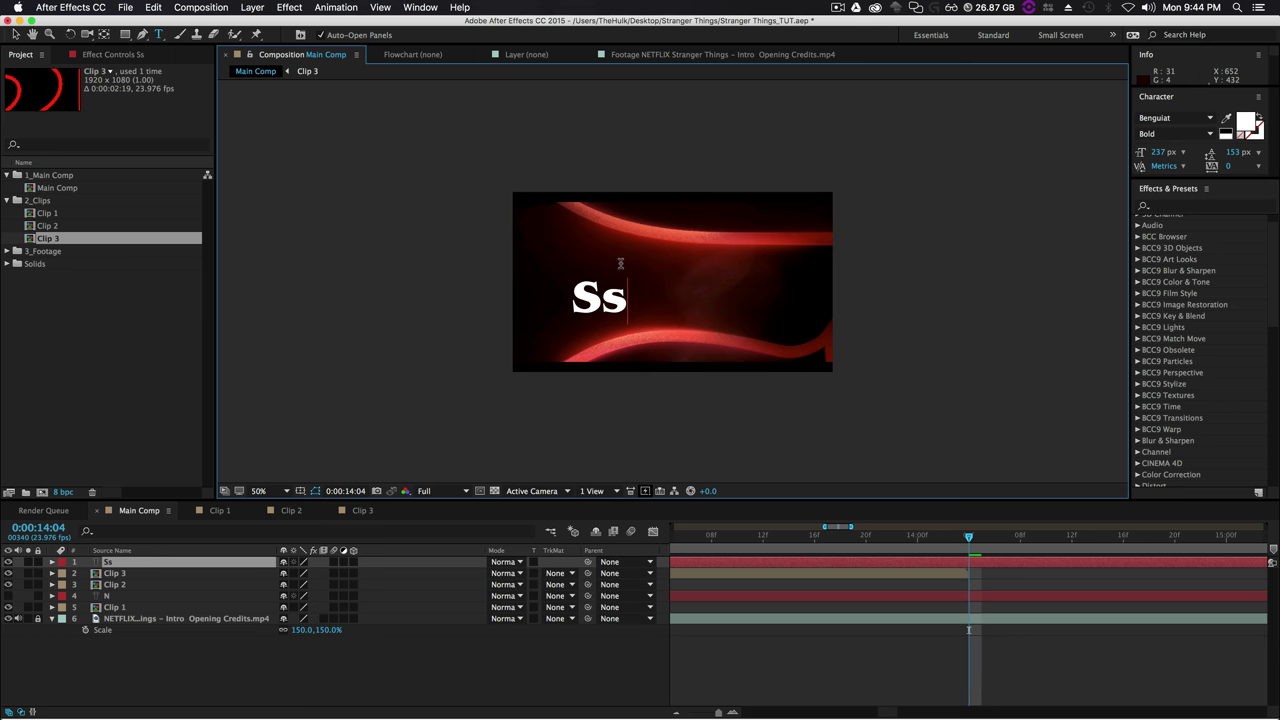
{"action": "key", "text": "KP_0"}
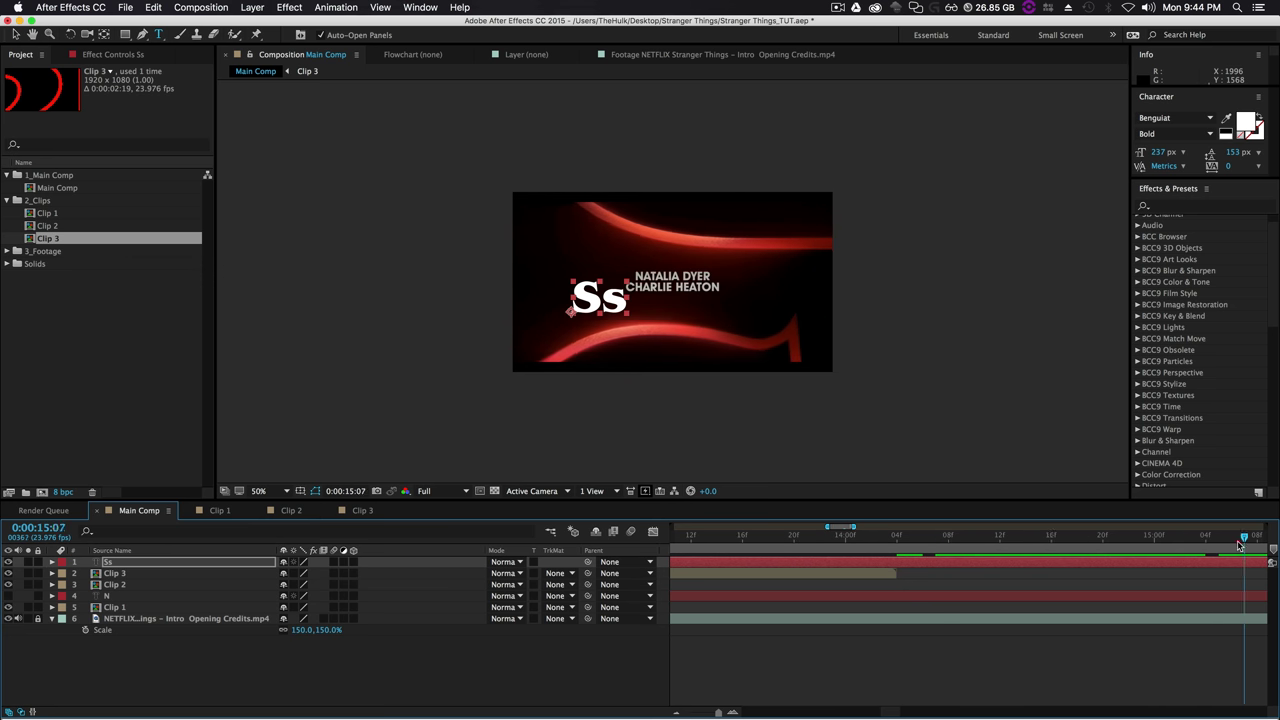
{"action": "key", "text": "BackSpace"}
{"action": "type", "text": "A"}
{"action": "key", "text": "BackSpace"}
{"action": "key", "text": "KP_0"}
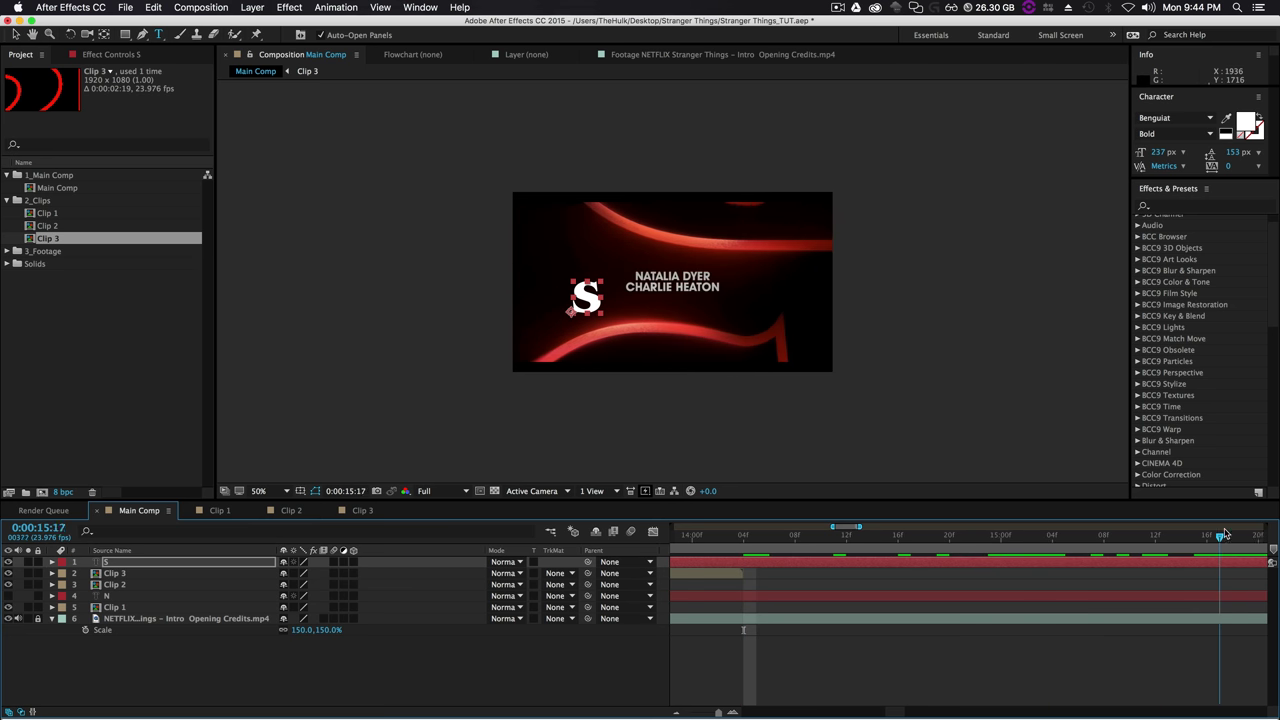
Scale the S layer up to about 1433.7, 1251.1%.
{"action": "key", "text": "shift+s"}
{"action": "left_click_drag", "start_coordinate": [310, 573], "coordinate": [330, 577]}
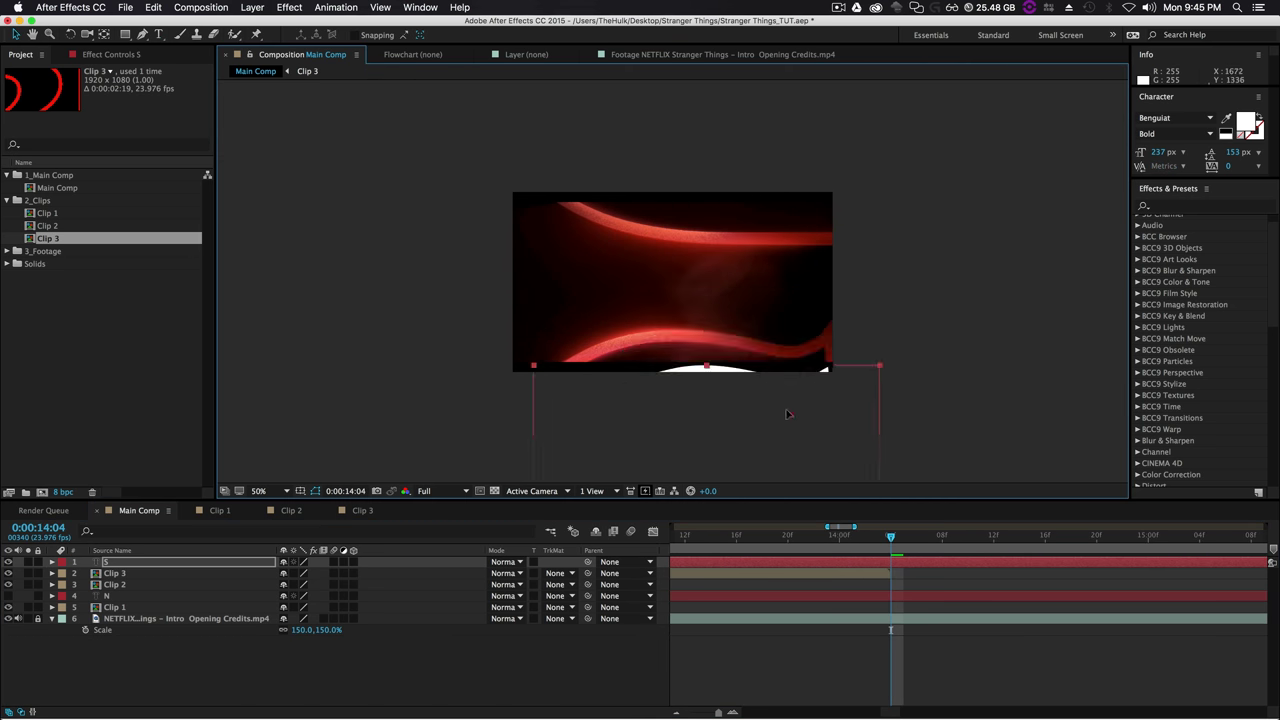
{"action": "key", "text": "comma"}
{"action": "key", "text": "comma"}
{"action": "key", "text": "comma"}
{"action": "key", "text": "comma"}
{"action": "key", "text": "super+z"}
{"action": "key", "text": "period"}
{"action": "key", "text": "period"}
{"action": "key", "text": "period"}
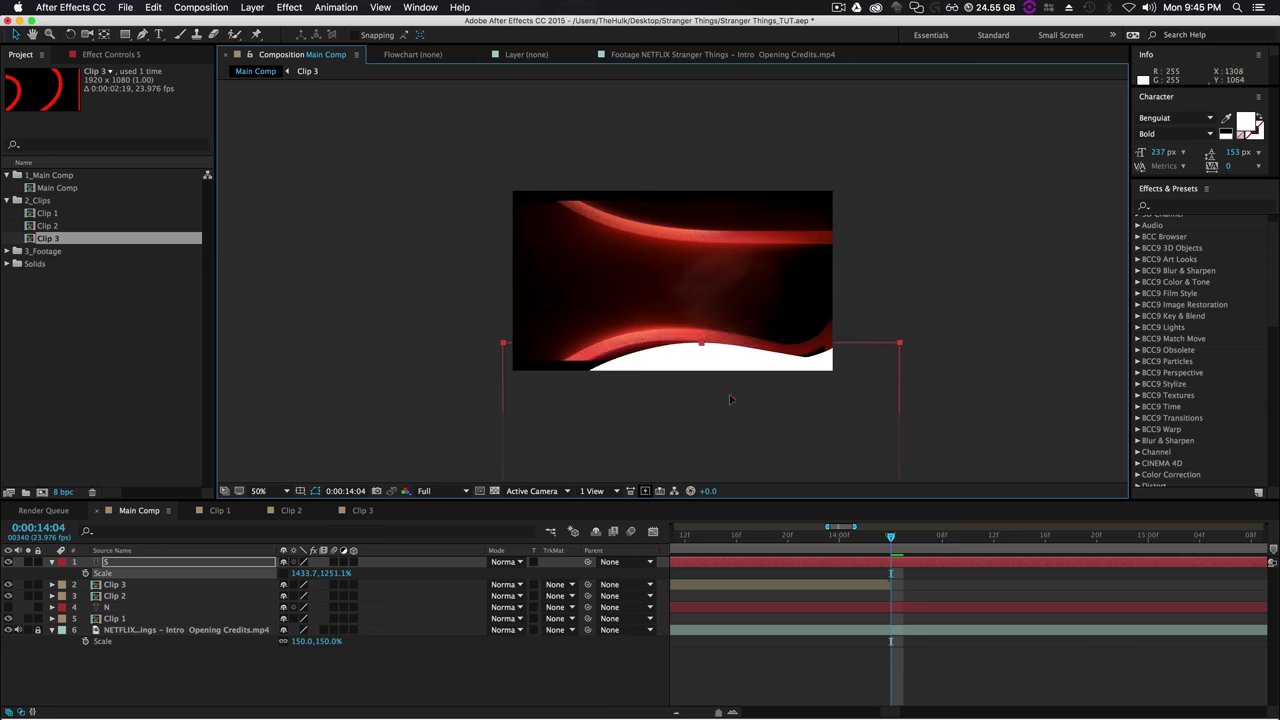
Trace a pen path along the top red arc of the light streak.
{"action": "left_click", "coordinate": [144, 35]}
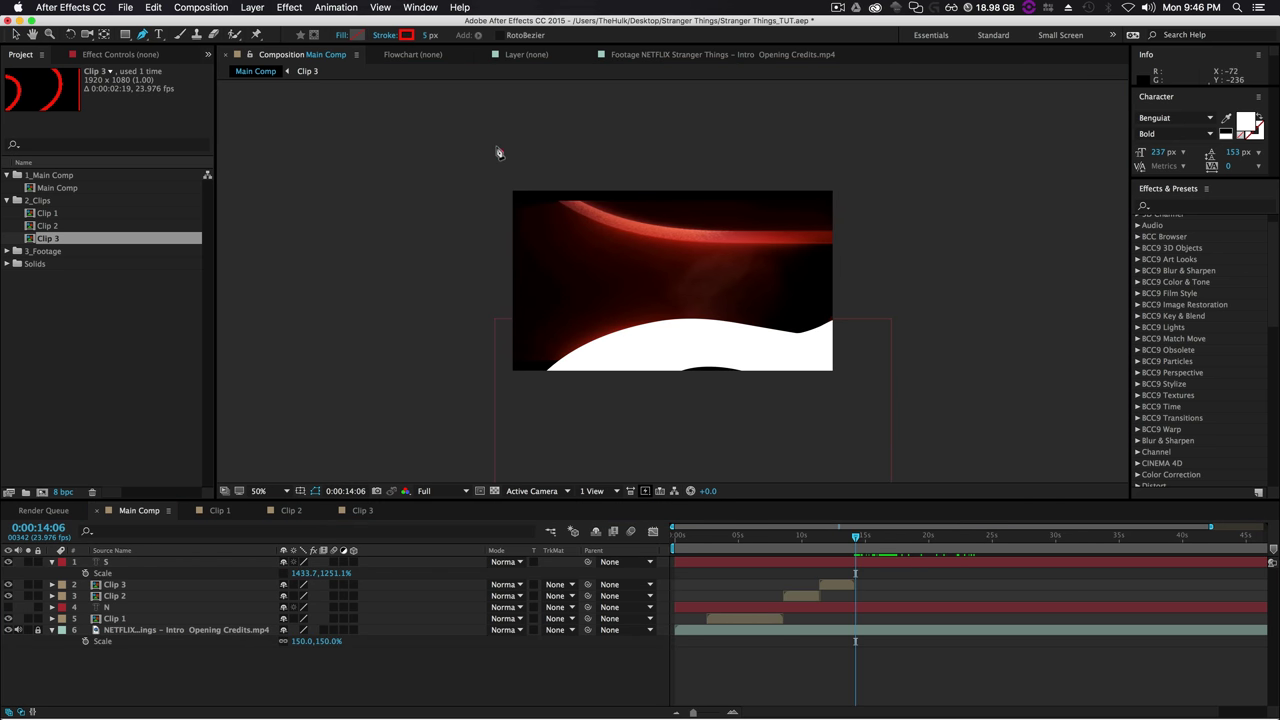
{"action": "left_click", "coordinate": [499, 152]}
{"action": "left_click_drag", "start_coordinate": [865, 243], "coordinate": [1053, 238]}
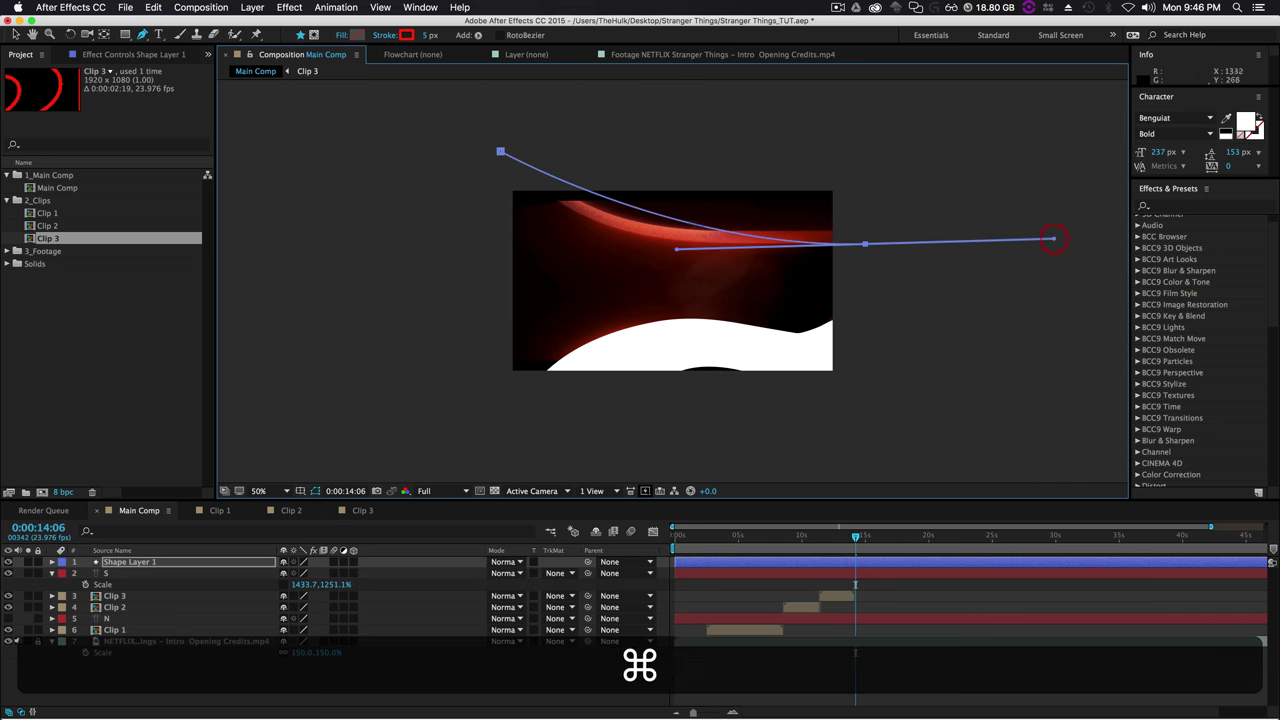
{"action": "key", "text": "super+z"}
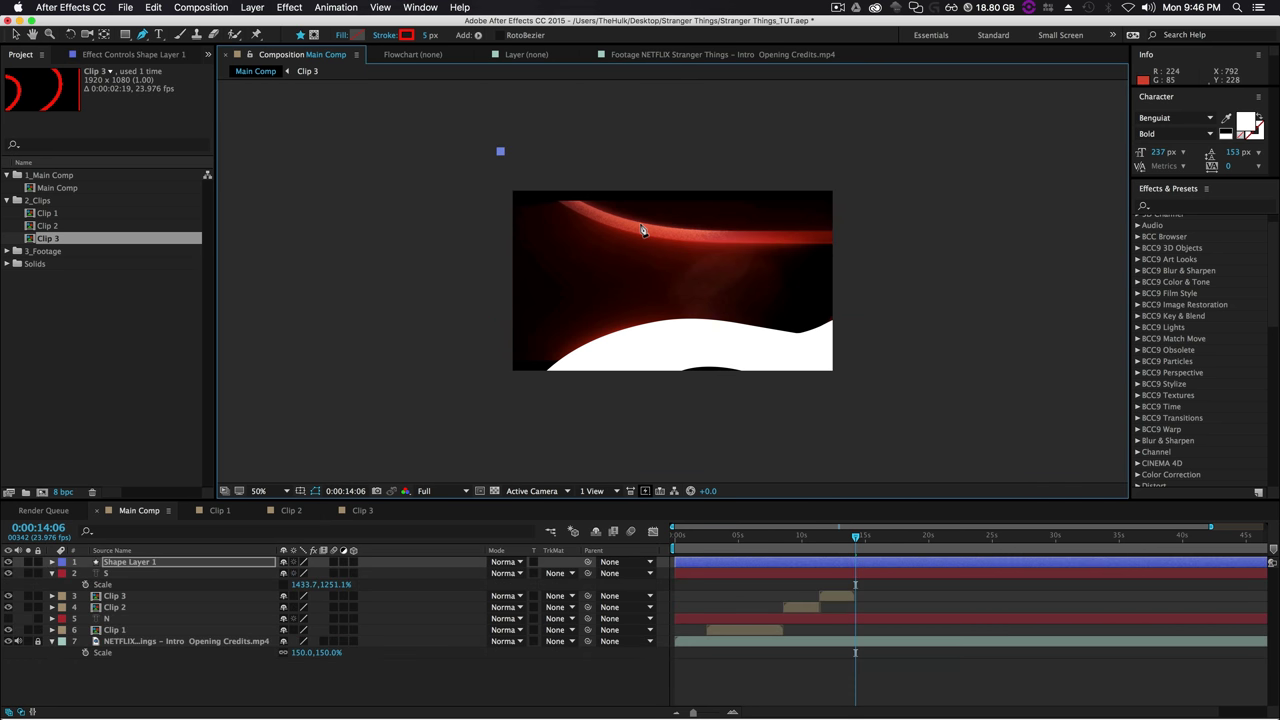
{"action": "left_click_drag", "start_coordinate": [643, 230], "coordinate": [720, 238]}
{"action": "left_click", "coordinate": [921, 236]}
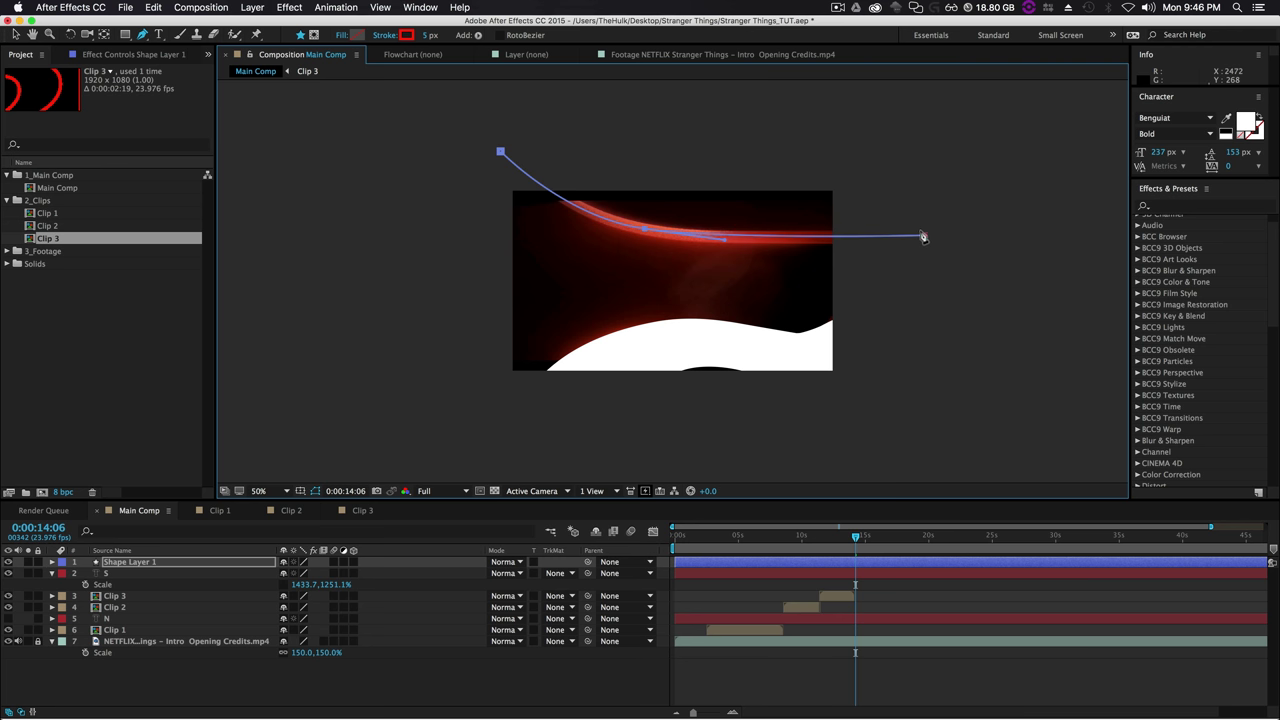
{"action": "left_click_drag", "start_coordinate": [687, 170], "coordinate": [626, 161]}
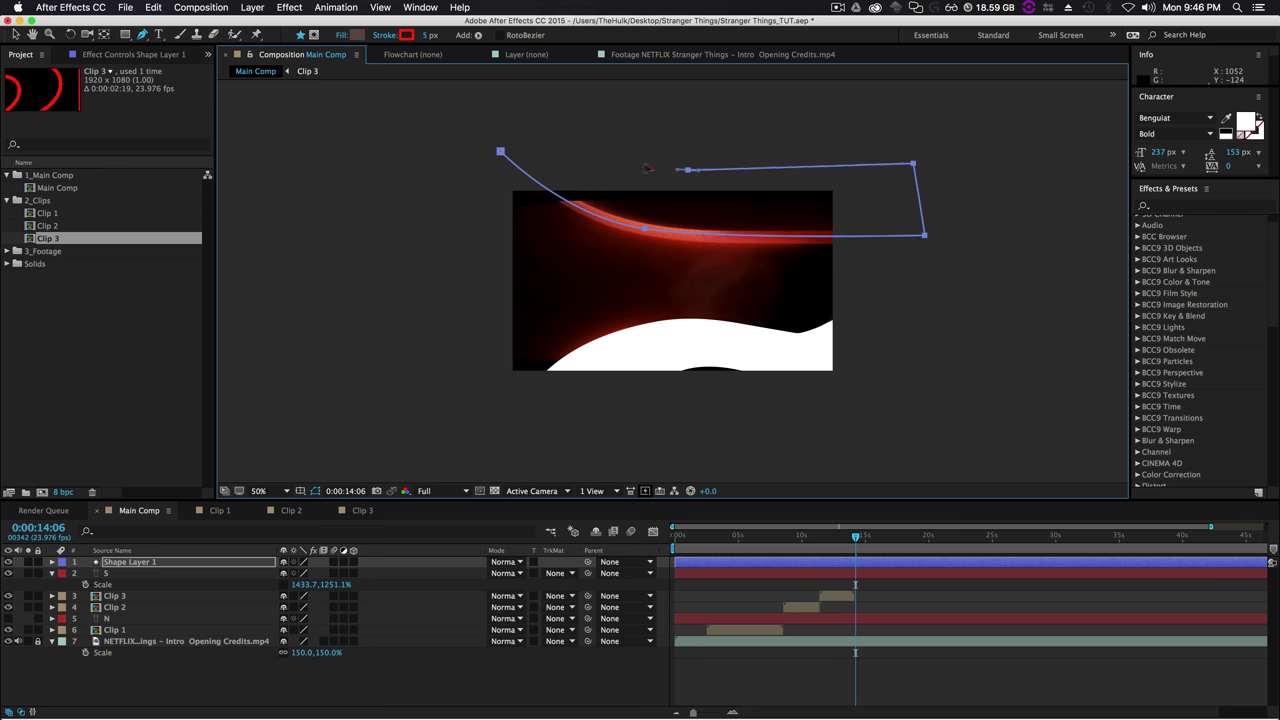
Close the traced shape and give it a 70 px red stroke.
{"action": "left_click", "coordinate": [524, 124]}
{"action": "left_click_drag", "start_coordinate": [519, 121], "coordinate": [514, 119]}
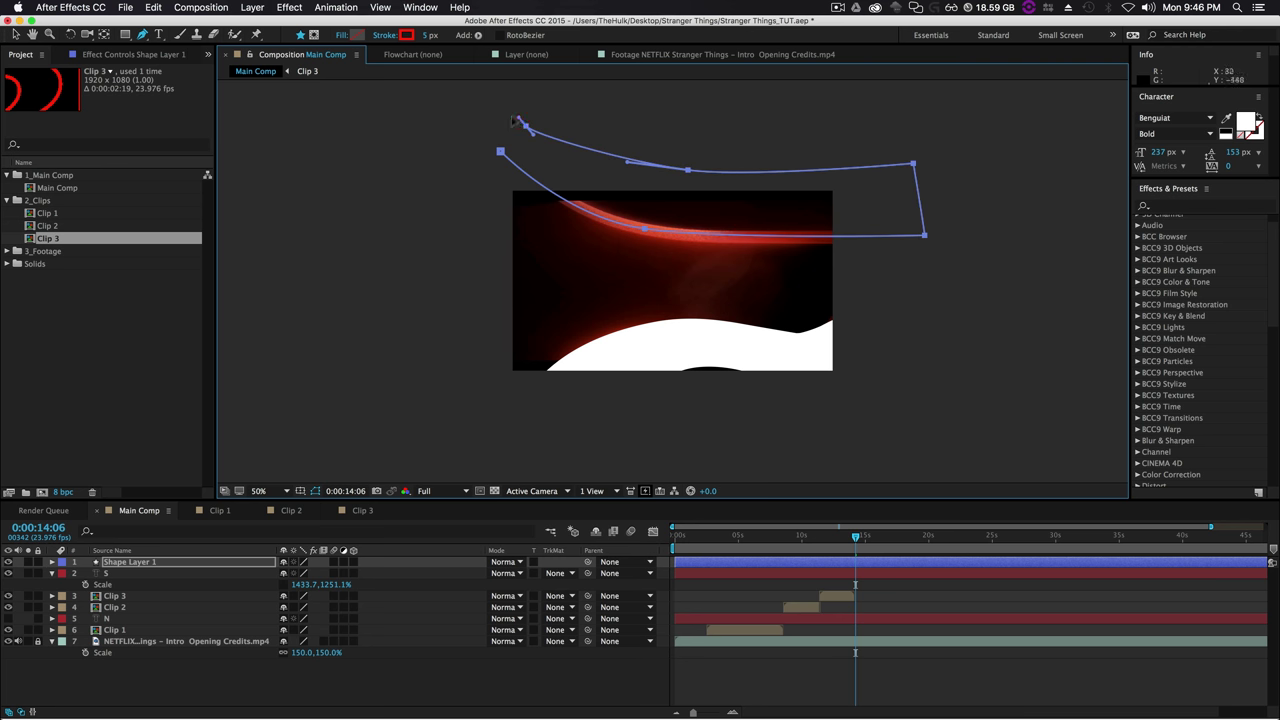
{"action": "left_click", "coordinate": [498, 153]}
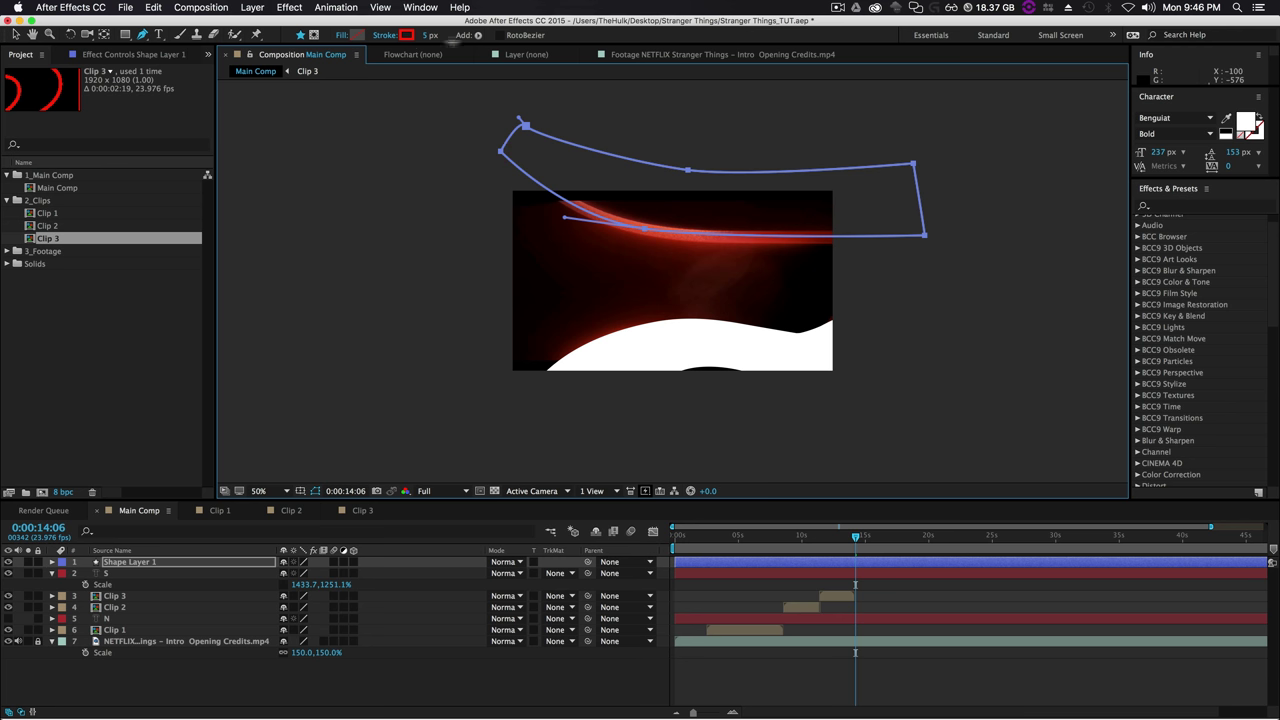
{"action": "left_click_drag", "start_coordinate": [423, 35], "coordinate": [464, 35]}
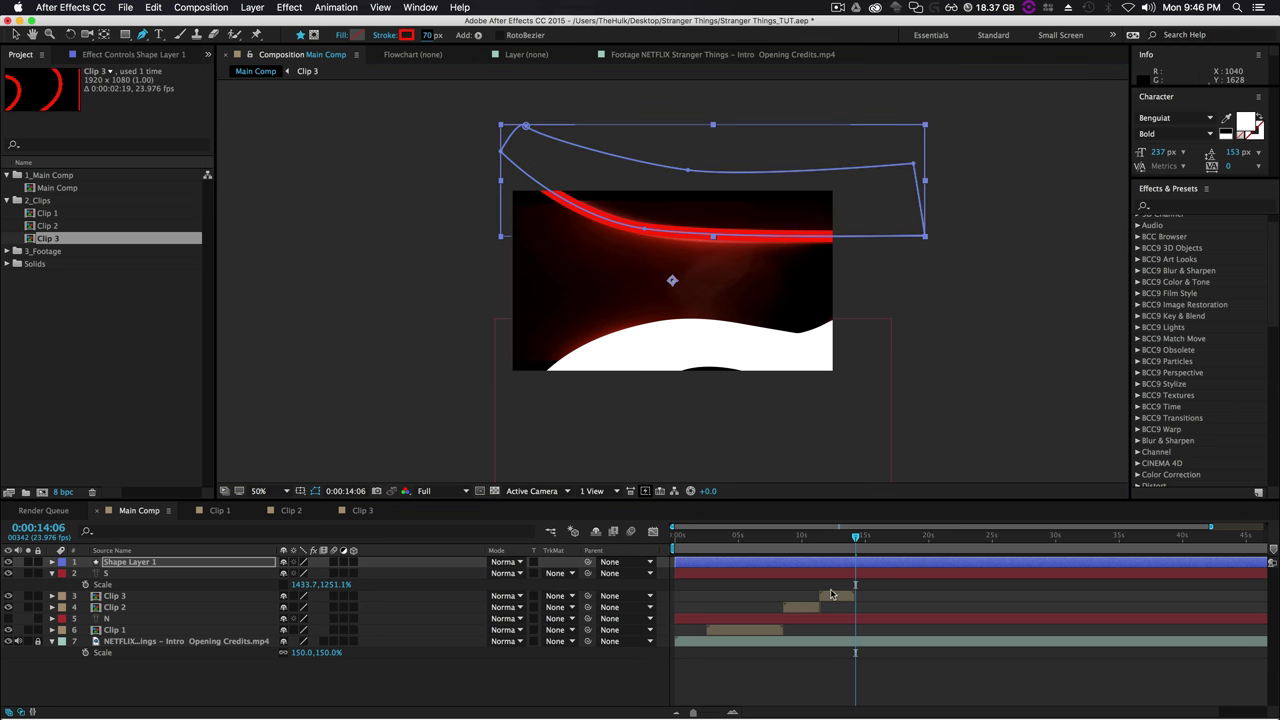
{"action": "left_click", "coordinate": [110, 573]}
Convert the S text into an S Outlines shape layer with no fill.
{"action": "right_click", "coordinate": [120, 573]}
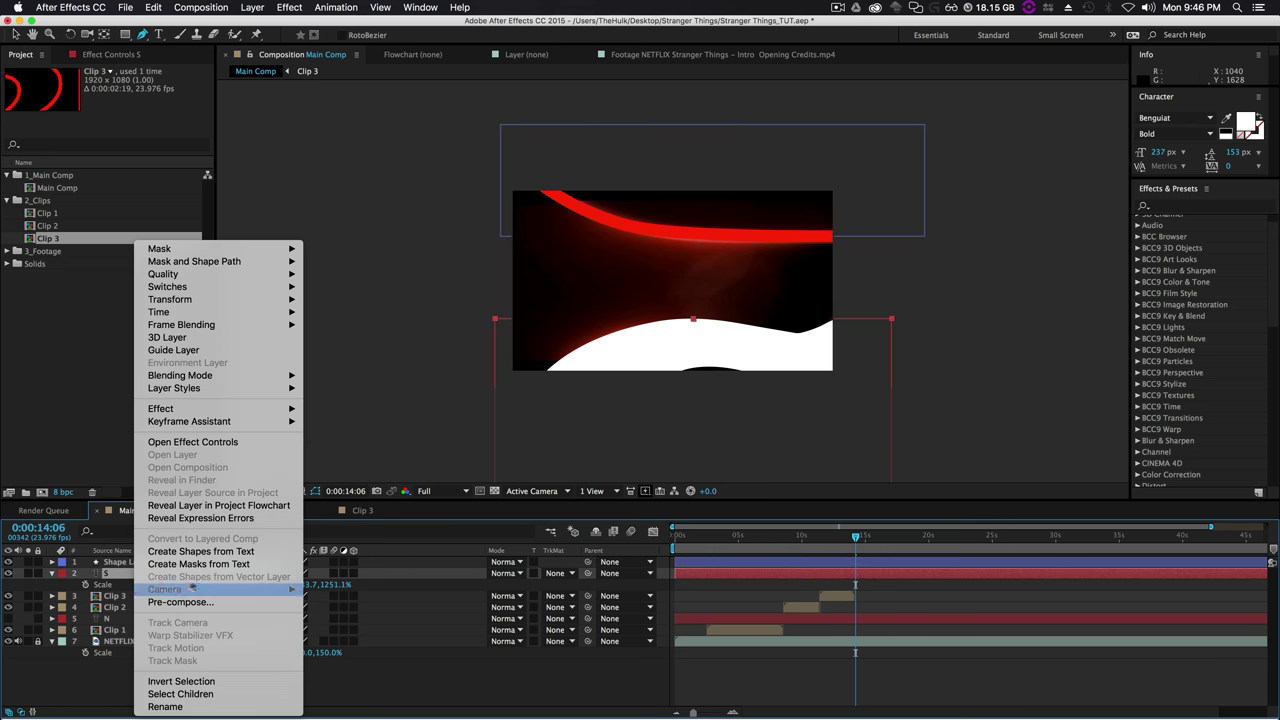
{"action": "left_click", "coordinate": [200, 551]}
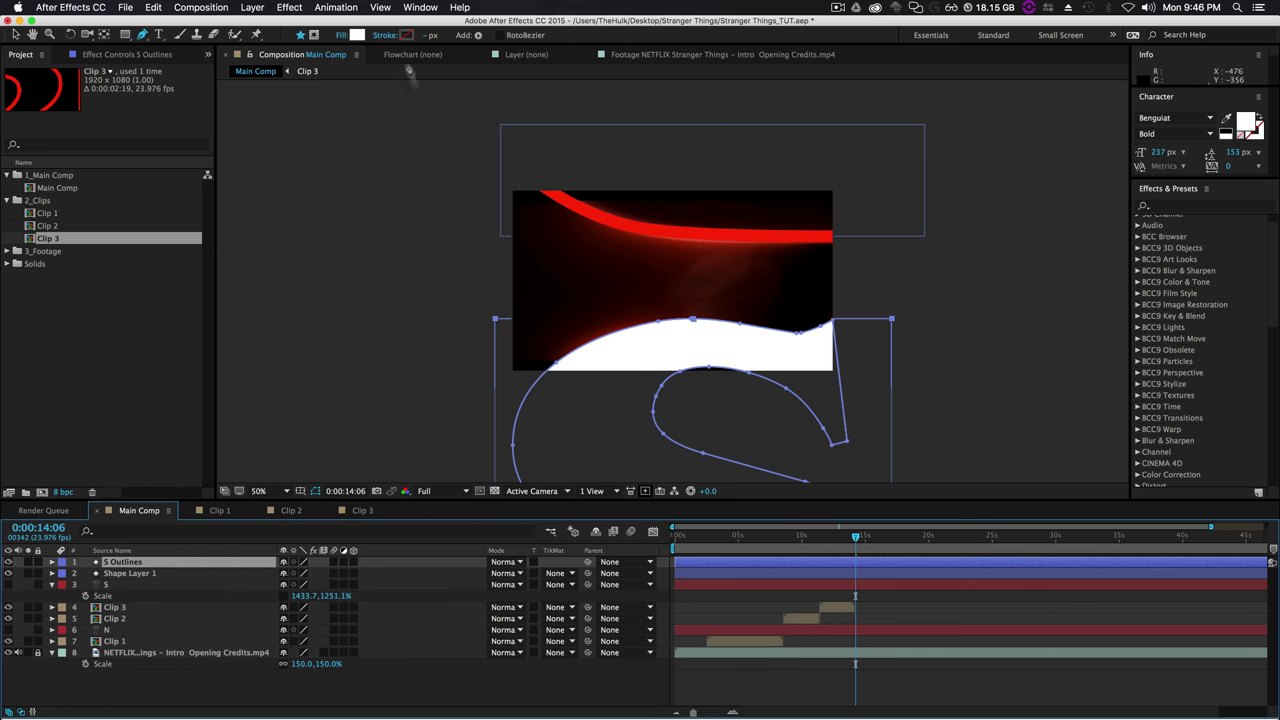
{"action": "left_click", "coordinate": [339, 35]}
{"action": "left_click", "coordinate": [346, 106]}
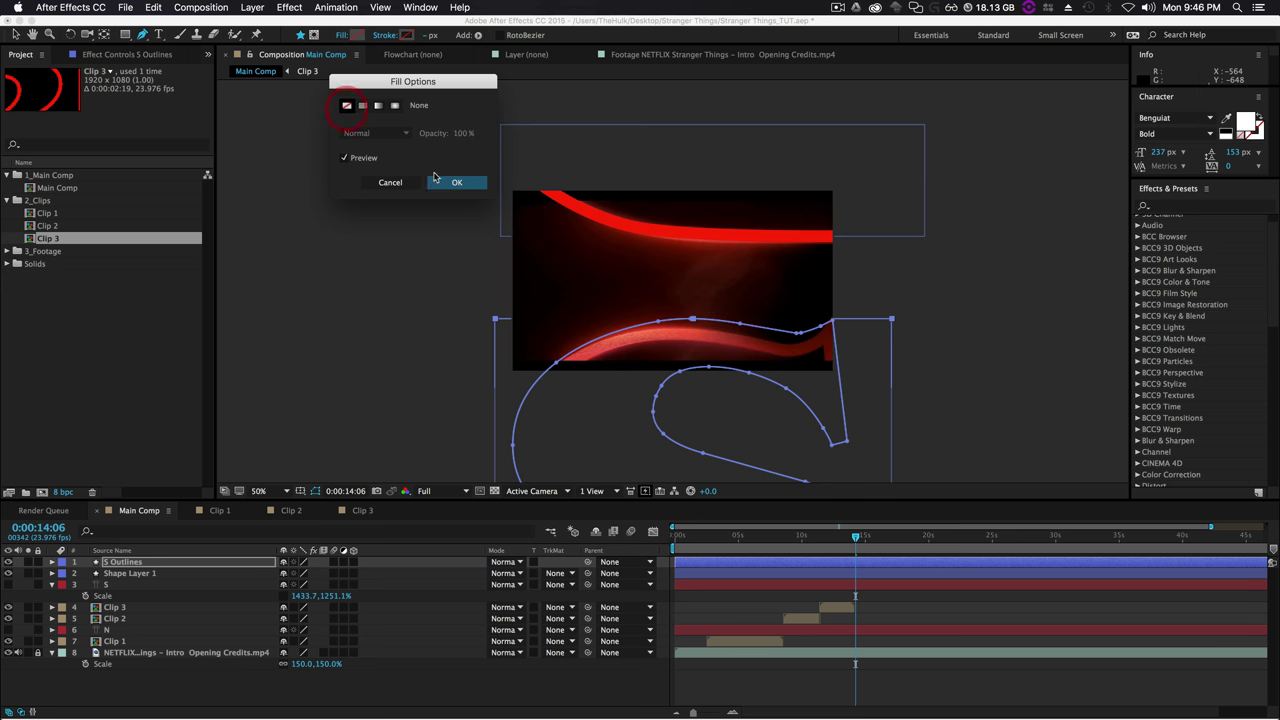
{"action": "left_click", "coordinate": [450, 181]}
Give the S outline a solid red stroke 8 px wide.
{"action": "left_click", "coordinate": [386, 35]}
{"action": "left_click", "coordinate": [363, 106]}
{"action": "left_click", "coordinate": [453, 185]}
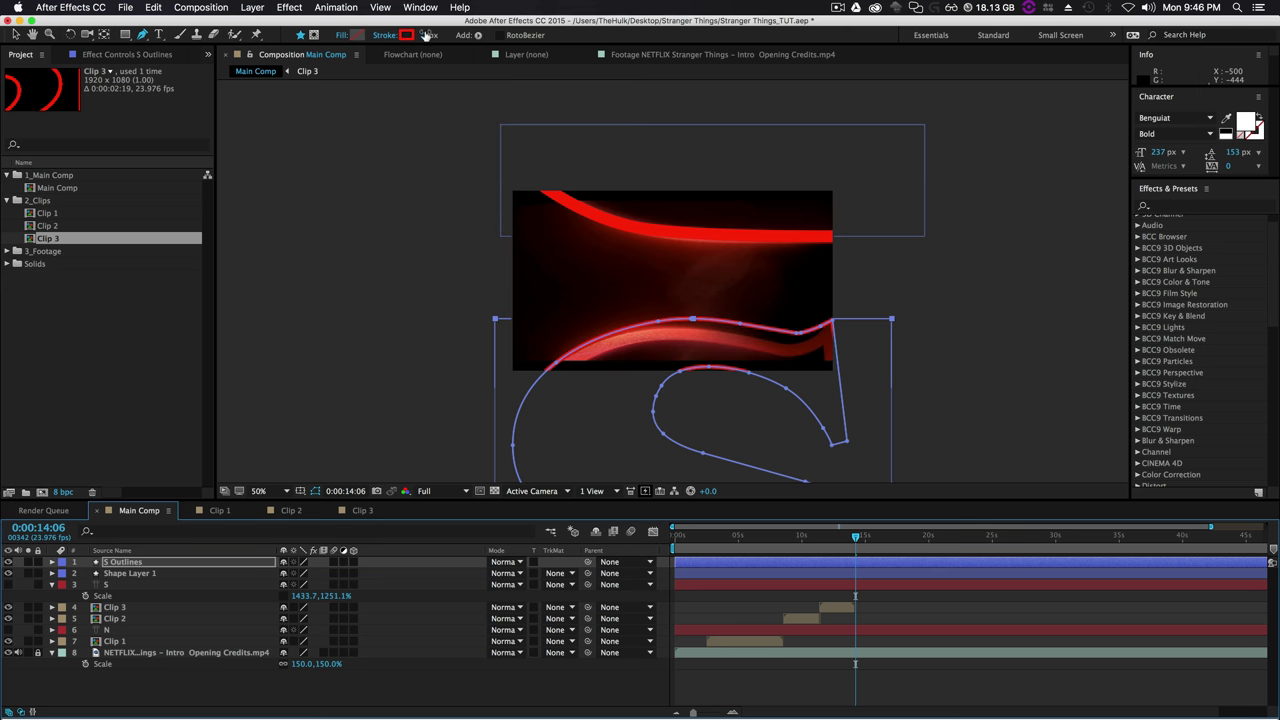
{"action": "left_click_drag", "start_coordinate": [428, 35], "coordinate": [434, 38]}
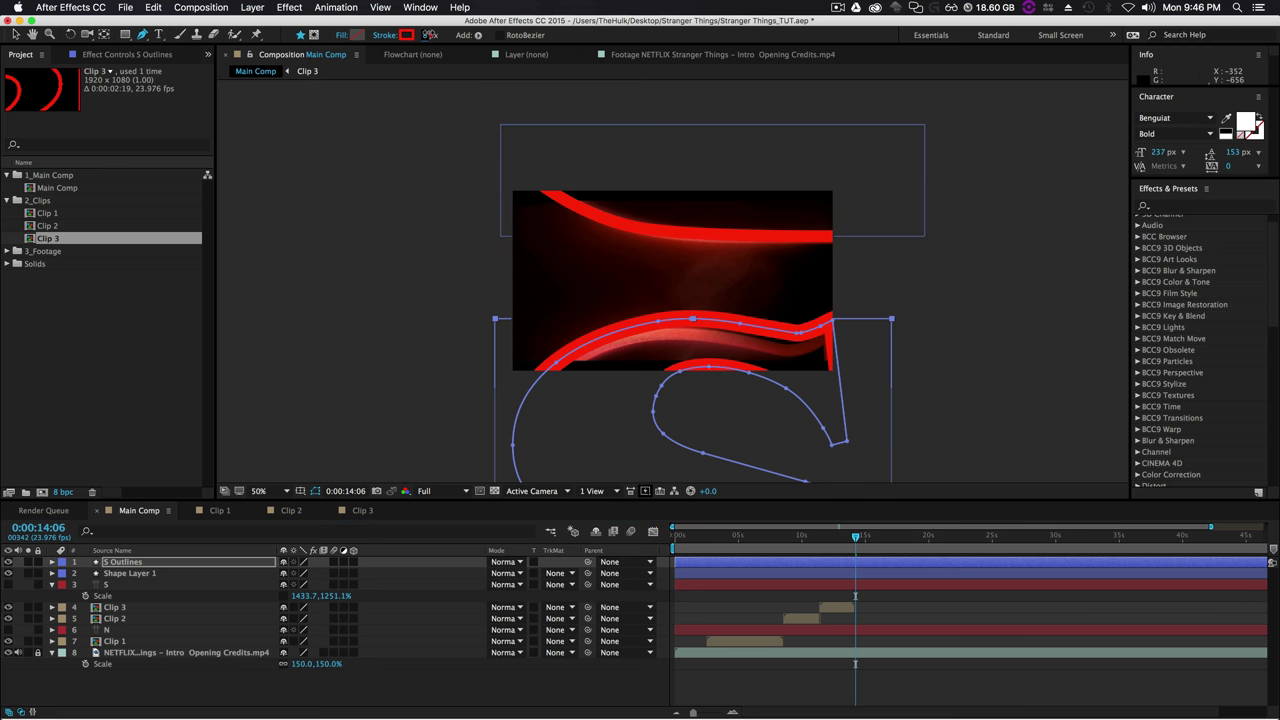
{"action": "left_click", "coordinate": [839, 577]}
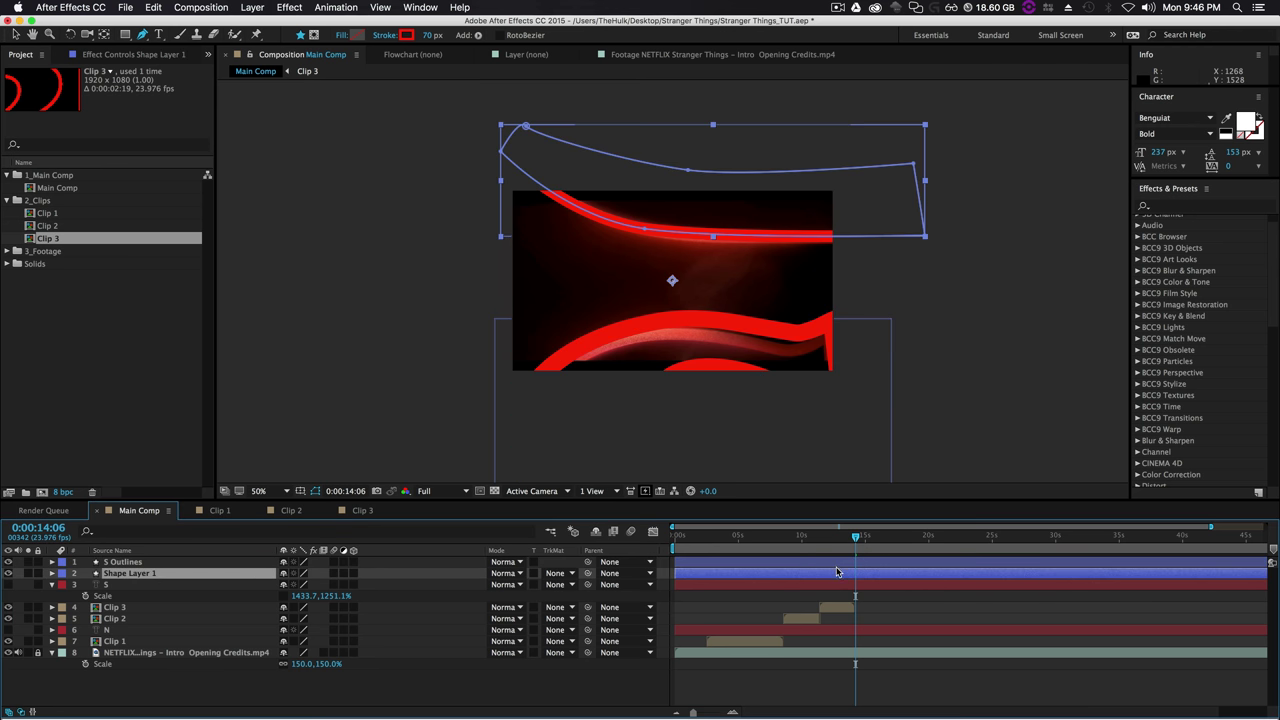
{"action": "left_click", "coordinate": [838, 564]}
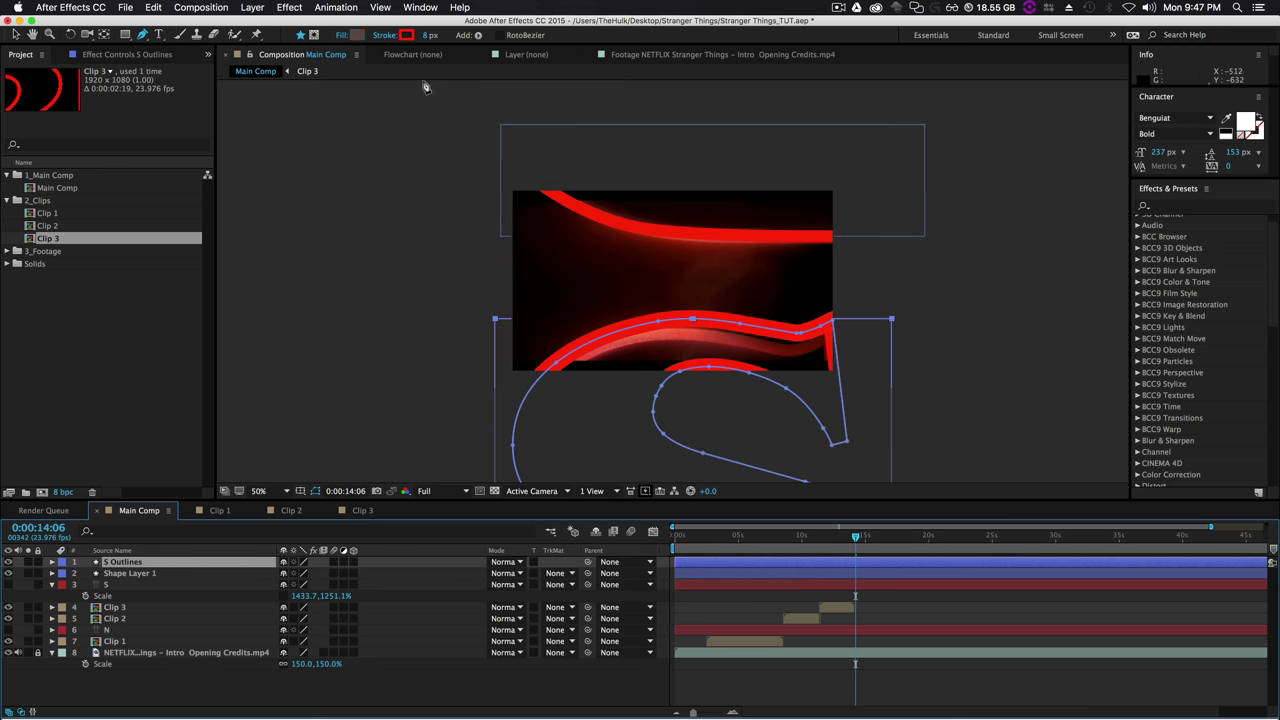
Move and stretch the S outline to line up with the footage's lower red stroke.
{"action": "left_click", "coordinate": [15, 34]}
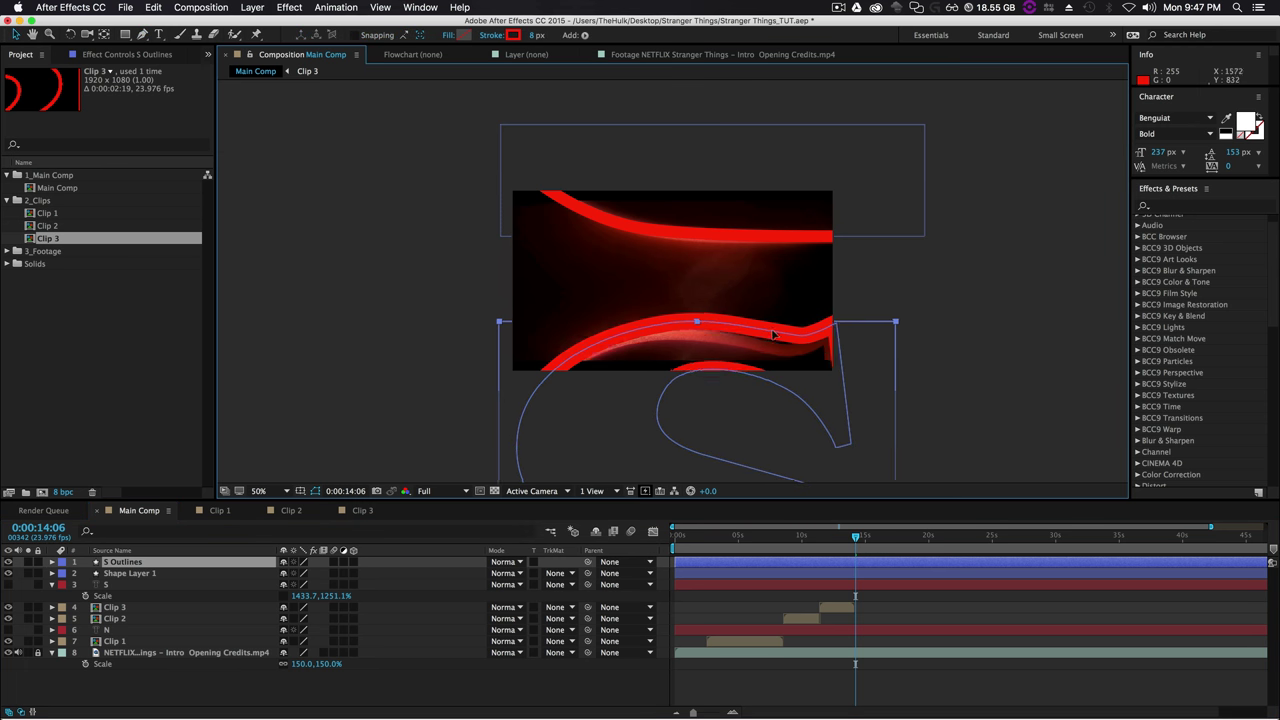
{"action": "left_click_drag", "start_coordinate": [766, 326], "coordinate": [777, 343]}
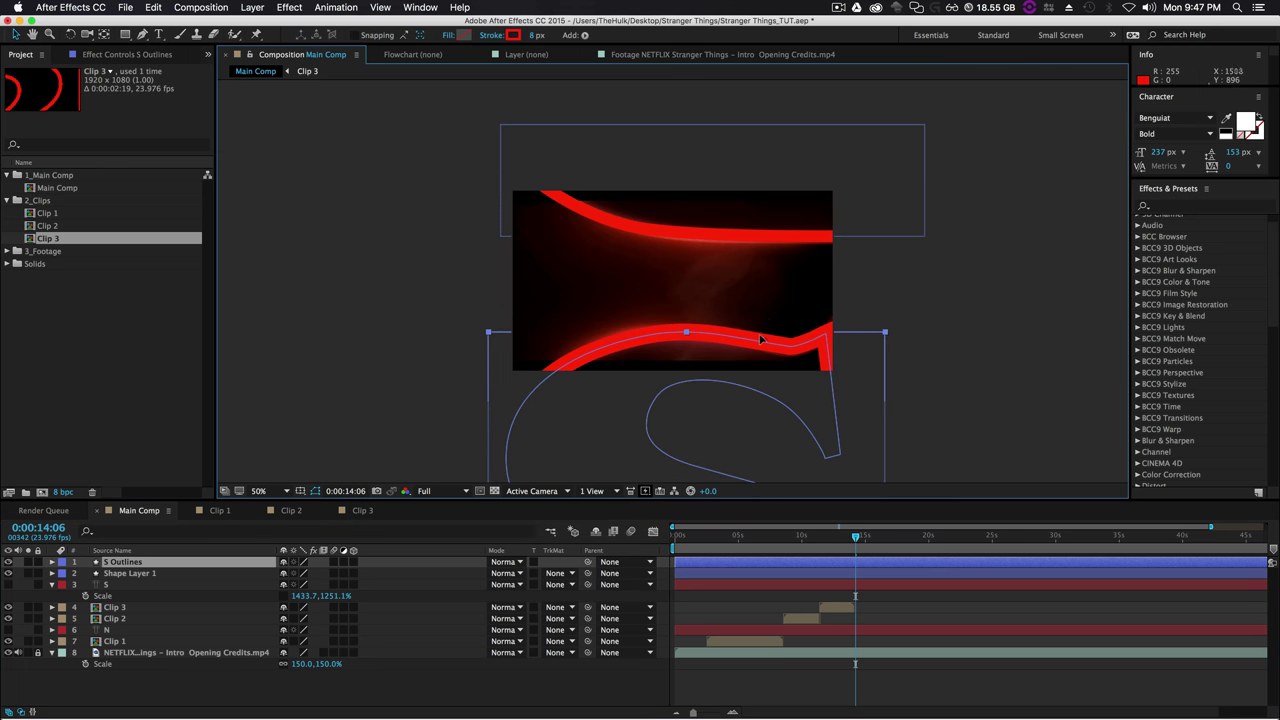
{"action": "key", "text": "Return"}
{"action": "left_click_drag", "start_coordinate": [887, 331], "coordinate": [922, 332]}
{"action": "left_click_drag", "start_coordinate": [790, 338], "coordinate": [776, 341]}
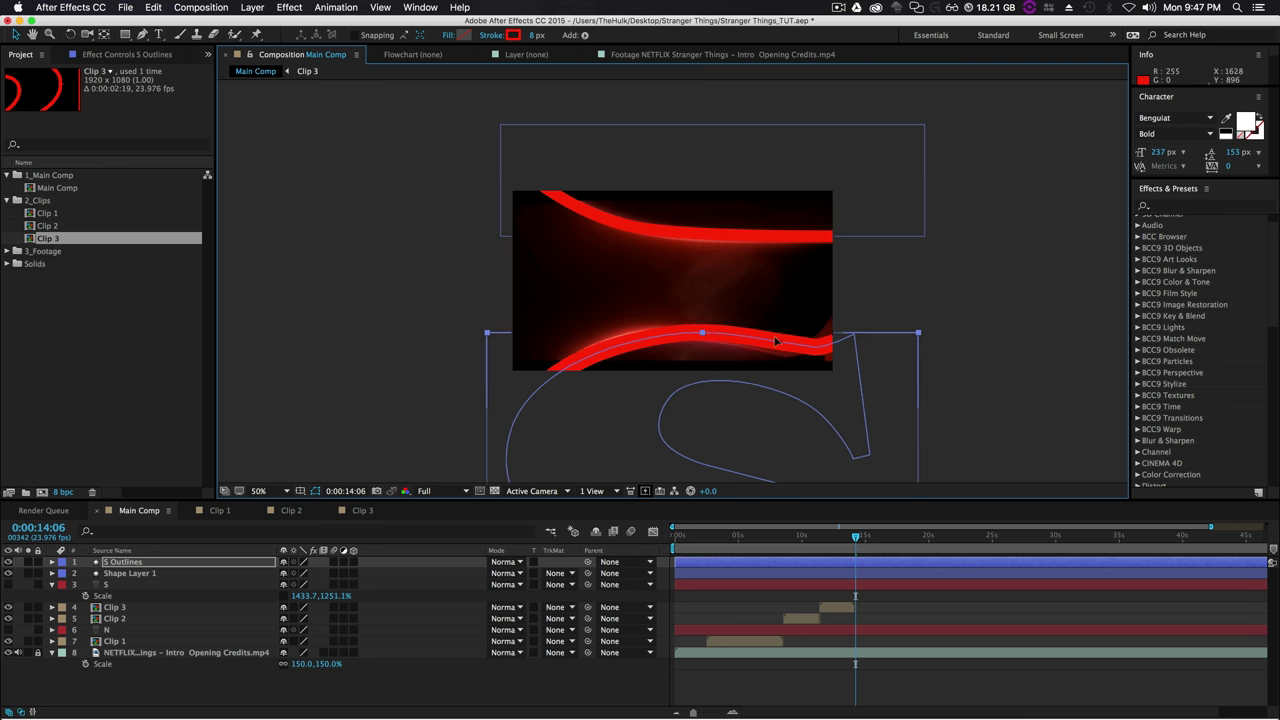
Trim S Outlines and Shape Layer 1 to start at 0:00:14:04, then preview the result.
{"action": "left_click_drag", "start_coordinate": [855, 535], "coordinate": [856, 540]}
{"action": "key", "text": "Page_Down"}
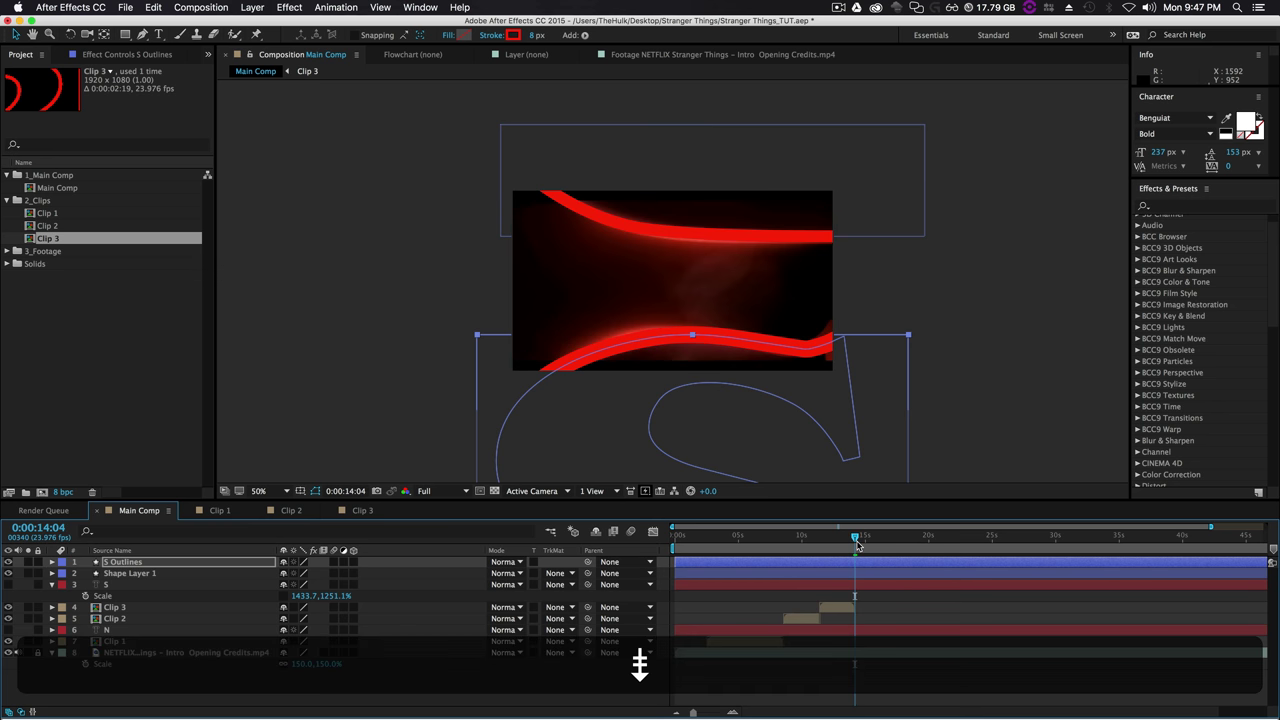
{"action": "left_click", "coordinate": [854, 563]}
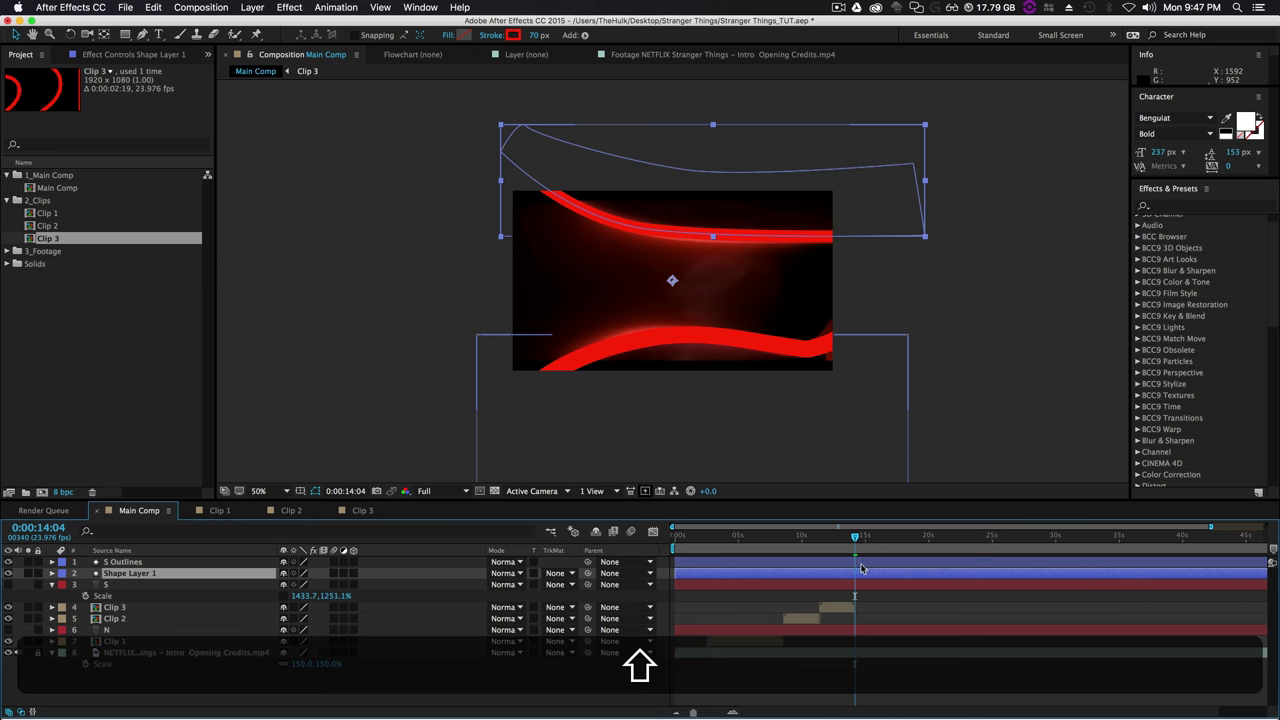
{"action": "left_click", "coordinate": [865, 565], "text": "shift"}
{"action": "key", "text": "alt+bracketleft"}
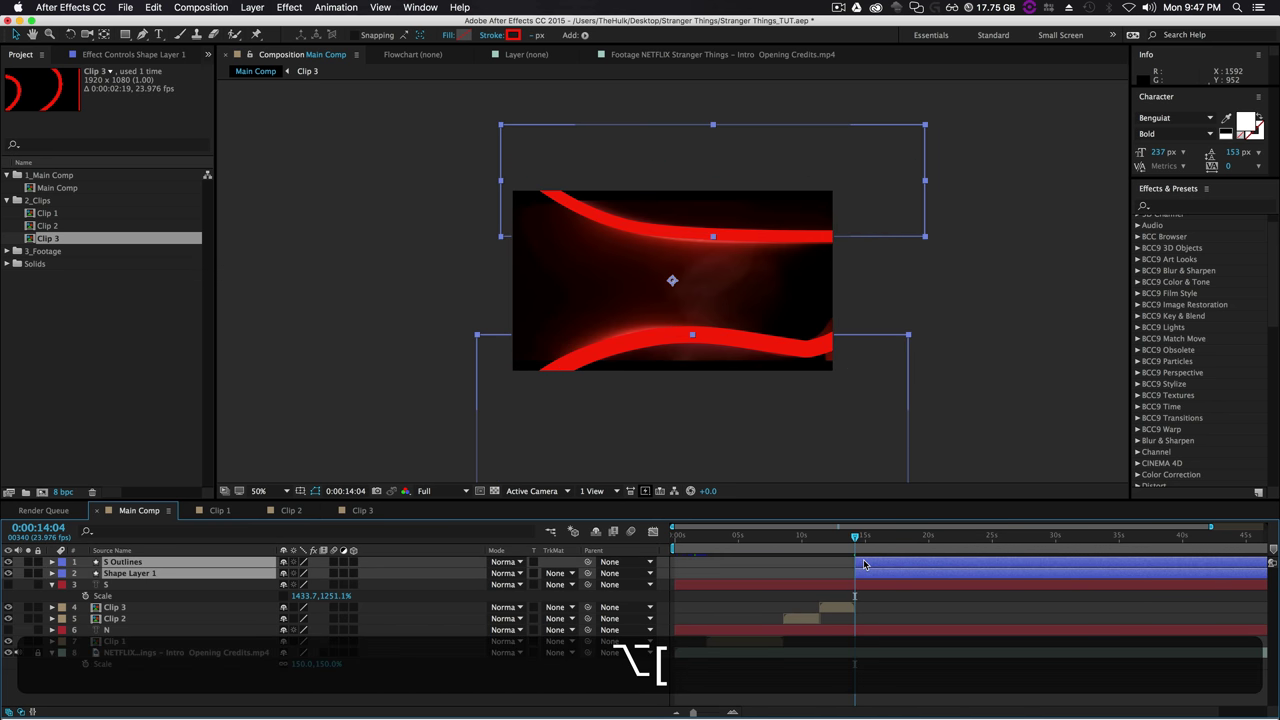
{"action": "left_click_drag", "start_coordinate": [845, 541], "coordinate": [892, 543]}
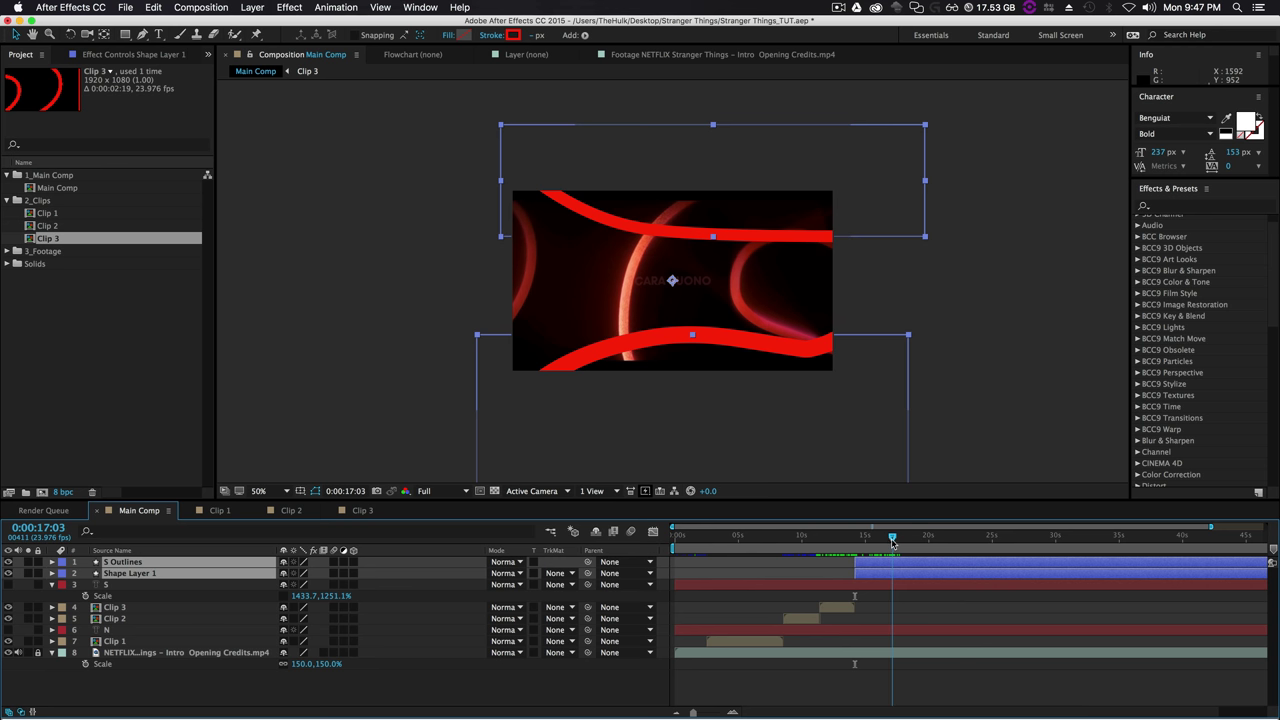
{"action": "left_click_drag", "start_coordinate": [891, 543], "coordinate": [891, 543]}
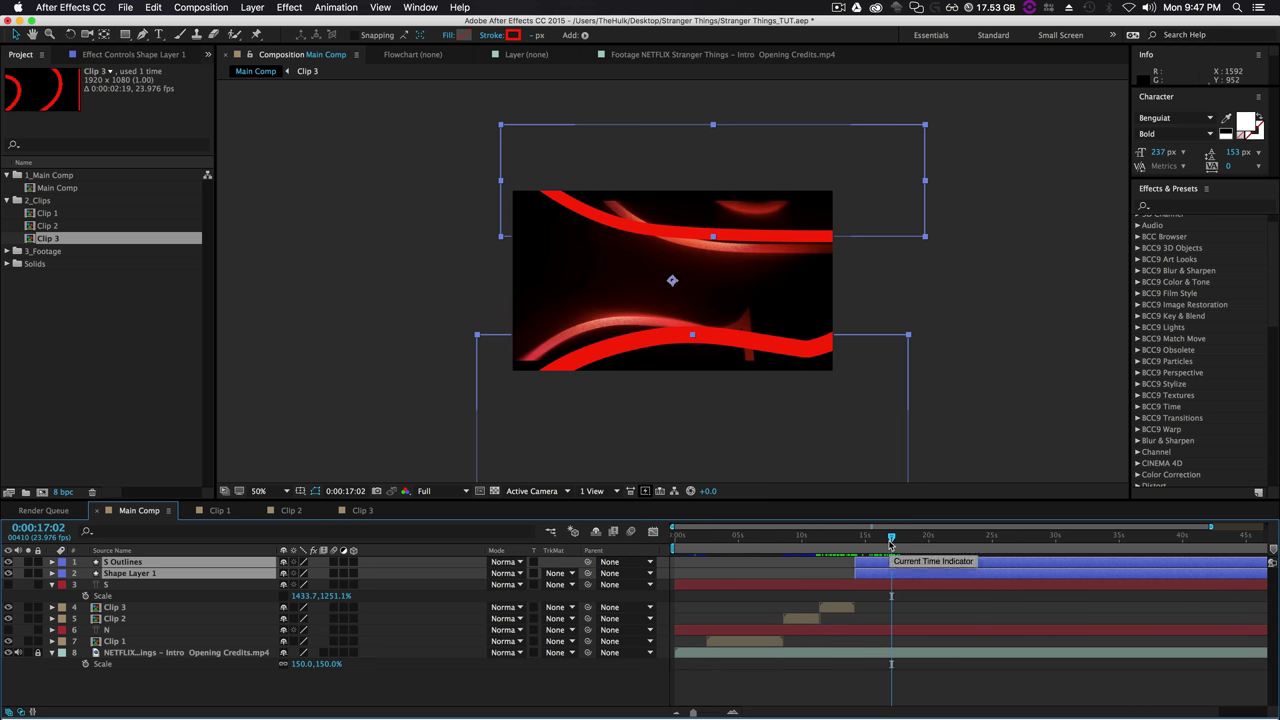
{"action": "left_click", "coordinate": [907, 566]}
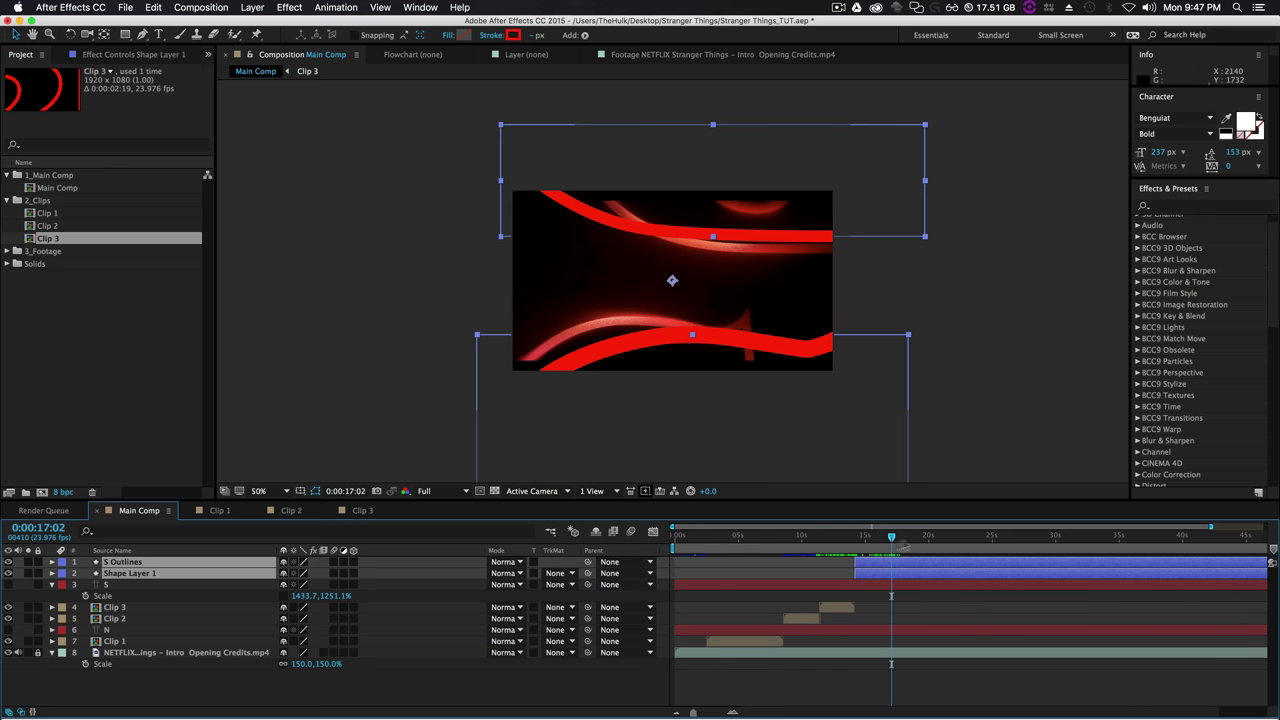
{"action": "left_click_drag", "start_coordinate": [893, 539], "coordinate": [857, 551]}
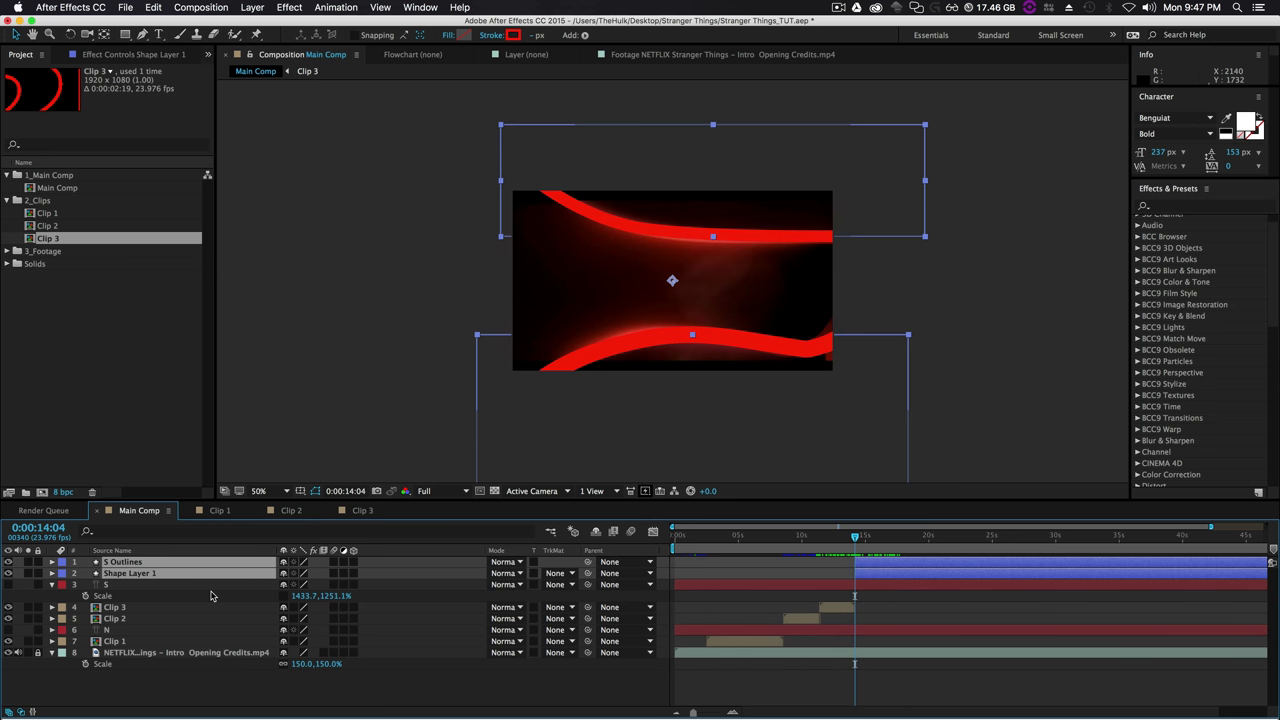
Show Position and Scale for both shape layers, add Scale keyframes, and move to about 0:00:17.
{"action": "key", "text": "p"}
{"action": "key", "text": "s"}
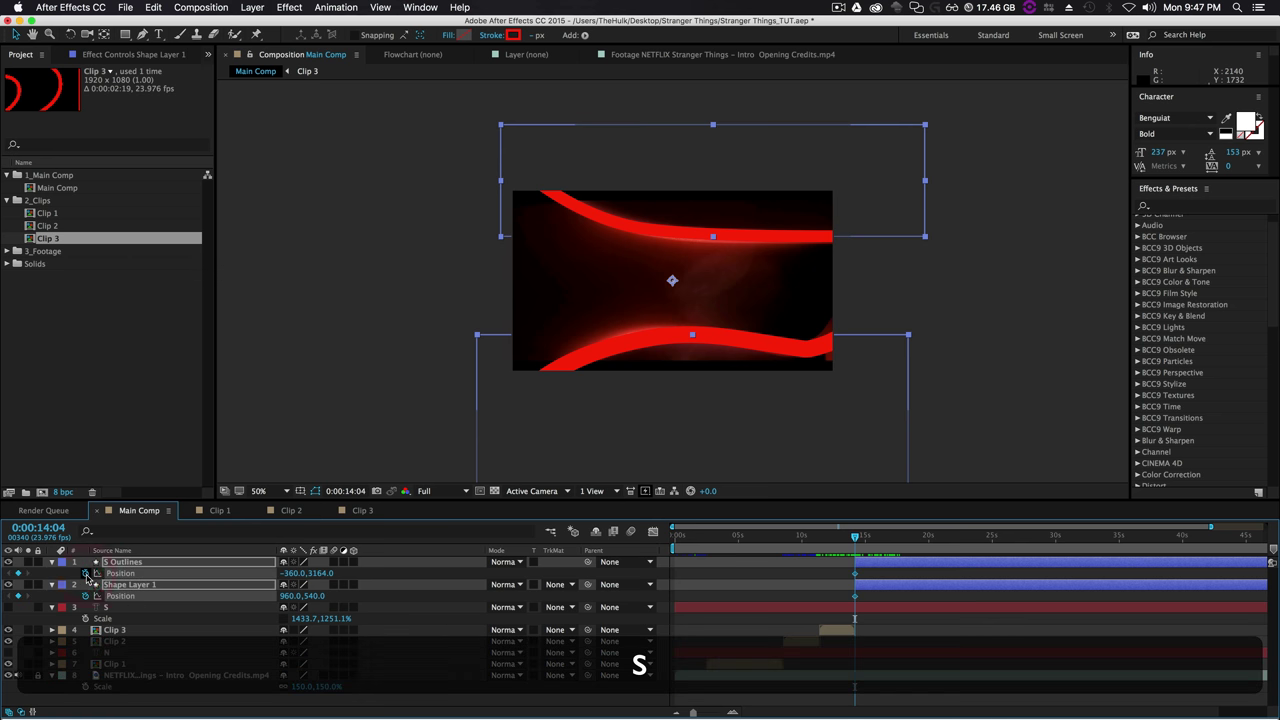
{"action": "left_click", "coordinate": [85, 596]}
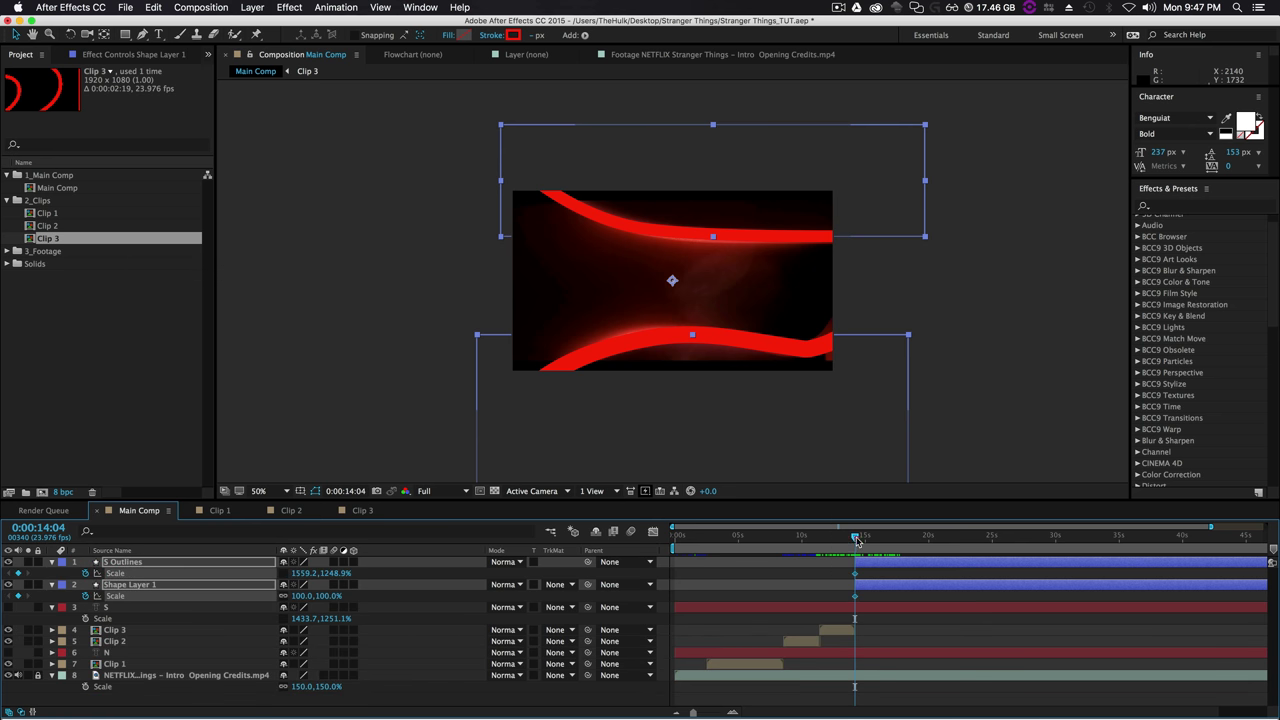
{"action": "left_click_drag", "start_coordinate": [857, 540], "coordinate": [893, 548]}
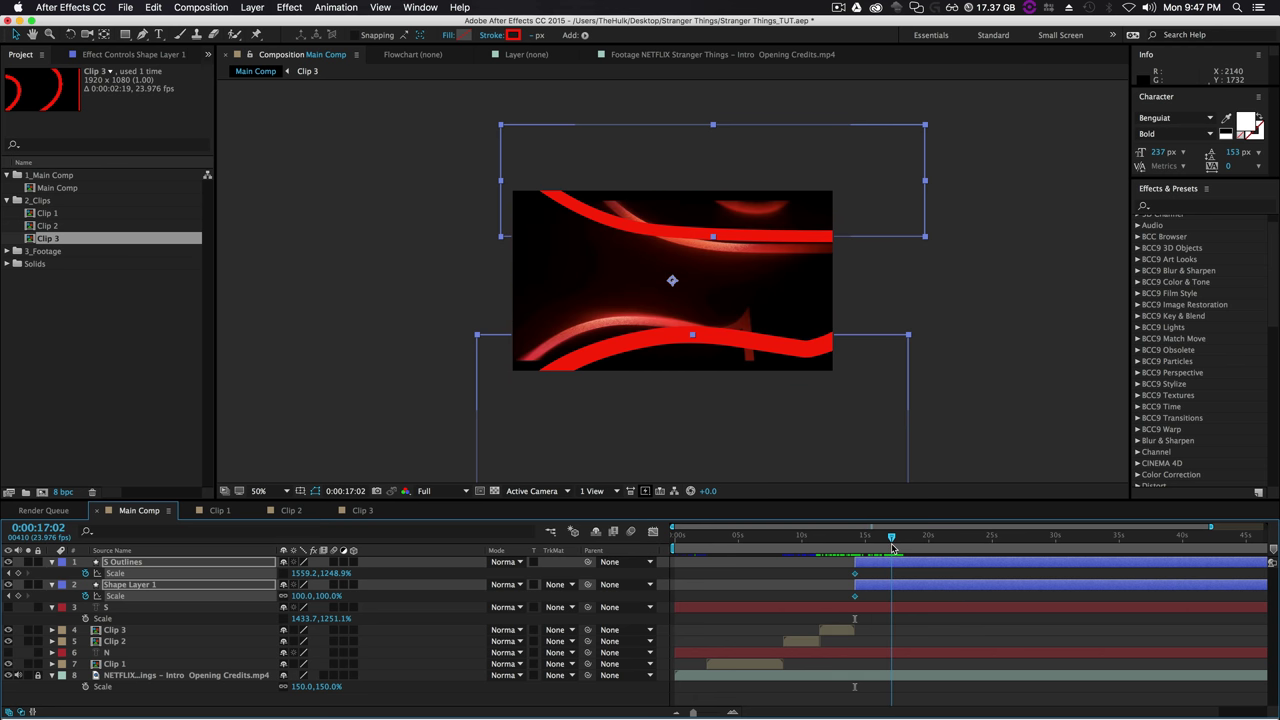
Scale and reposition the S outline so it sits on the lower red stroke.
{"action": "left_click", "coordinate": [881, 390]}
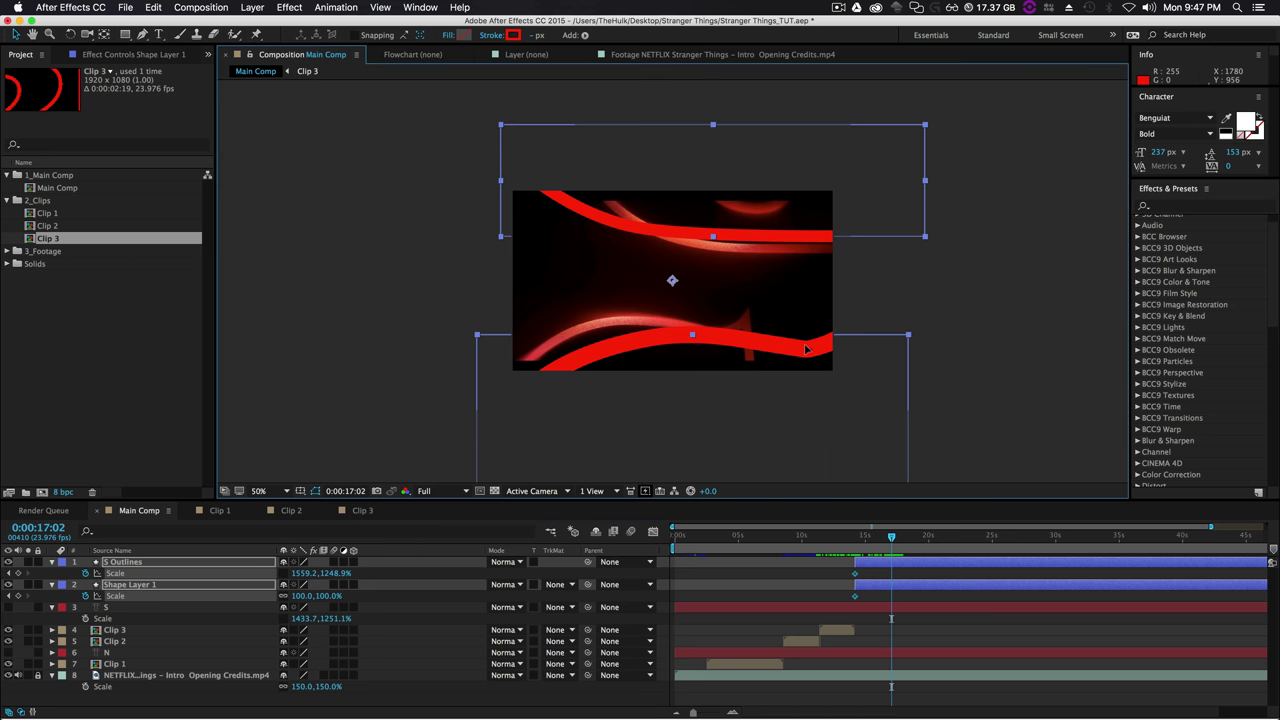
{"action": "left_click_drag", "start_coordinate": [806, 348], "coordinate": [705, 331]}
{"action": "key", "text": "super+z"}
{"action": "key", "text": "super+z"}
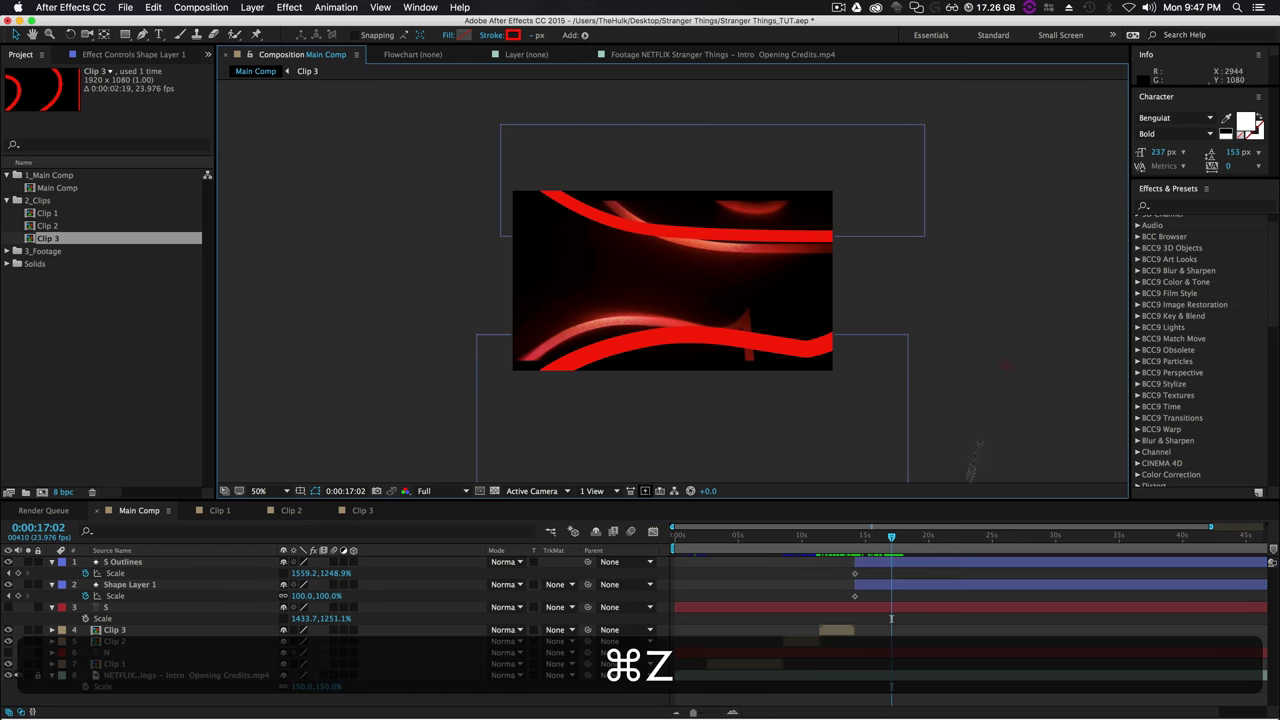
{"action": "key", "text": "super+z"}
{"action": "key", "text": "super+z"}
{"action": "key", "text": "super+z"}
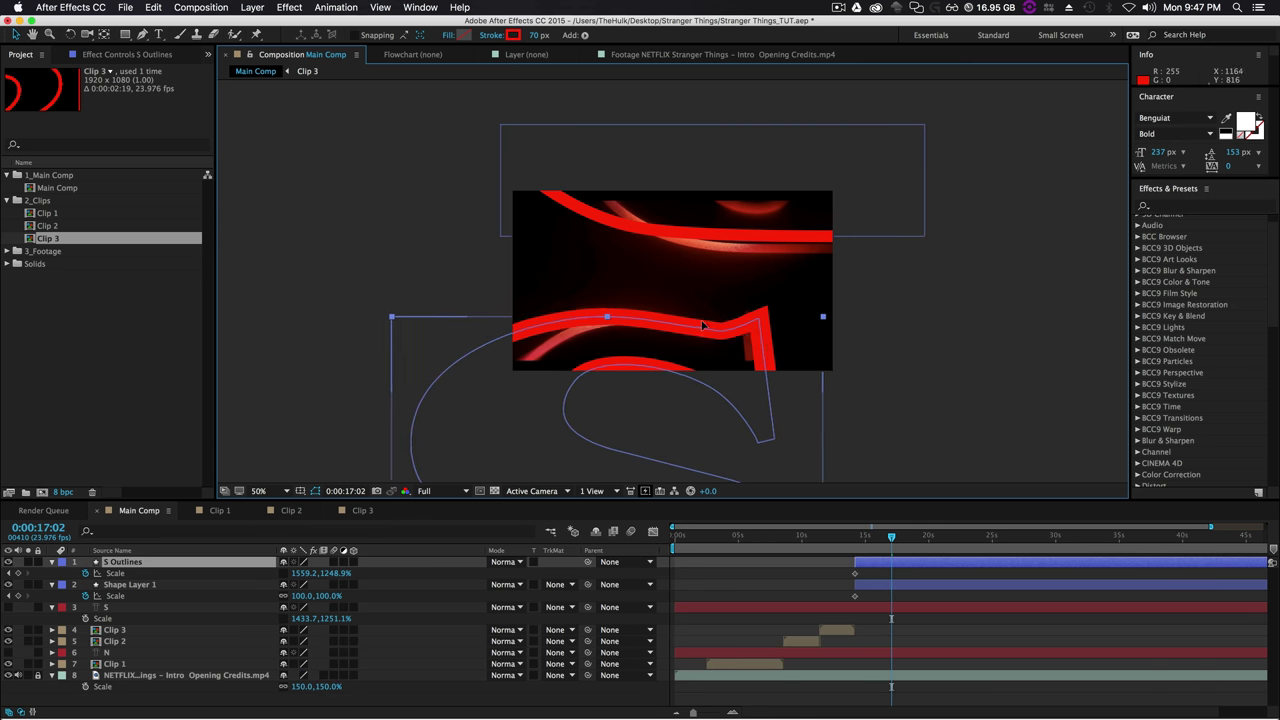
{"action": "left_click_drag", "start_coordinate": [822, 318], "coordinate": [785, 351]}
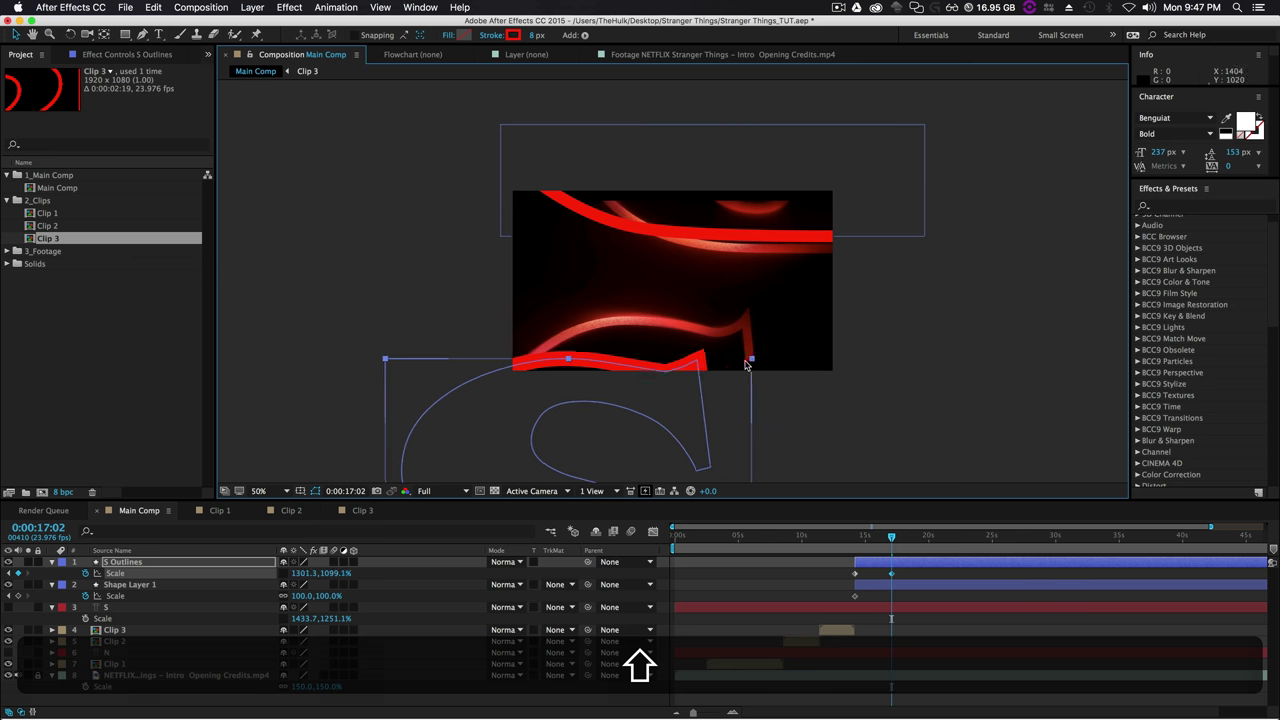
{"action": "left_click_drag", "start_coordinate": [785, 351], "coordinate": [735, 368]}
{"action": "left_click_drag", "start_coordinate": [631, 372], "coordinate": [698, 324]}
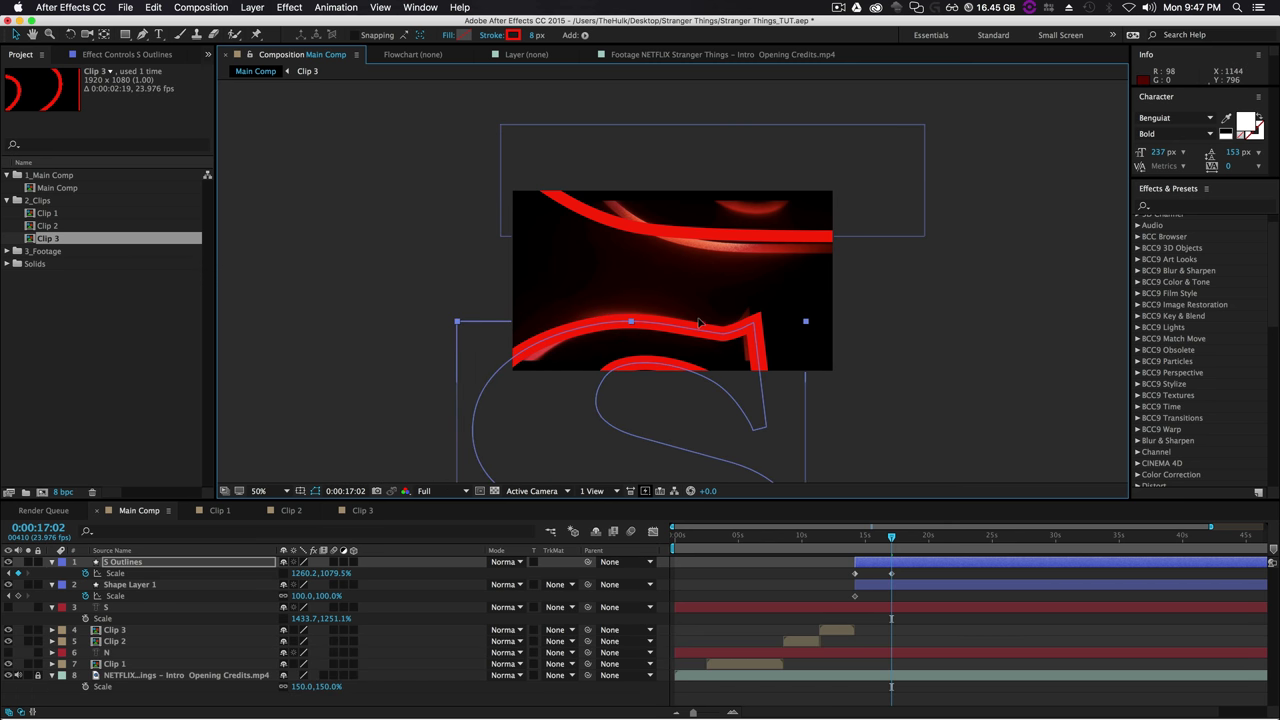
{"action": "mouse_move", "coordinate": [805, 321]}
{"action": "left_mouse_down"}
{"action": "mouse_move", "coordinate": [807, 308]}
{"action": "mouse_move", "coordinate": [785, 322]}
{"action": "left_mouse_up"}
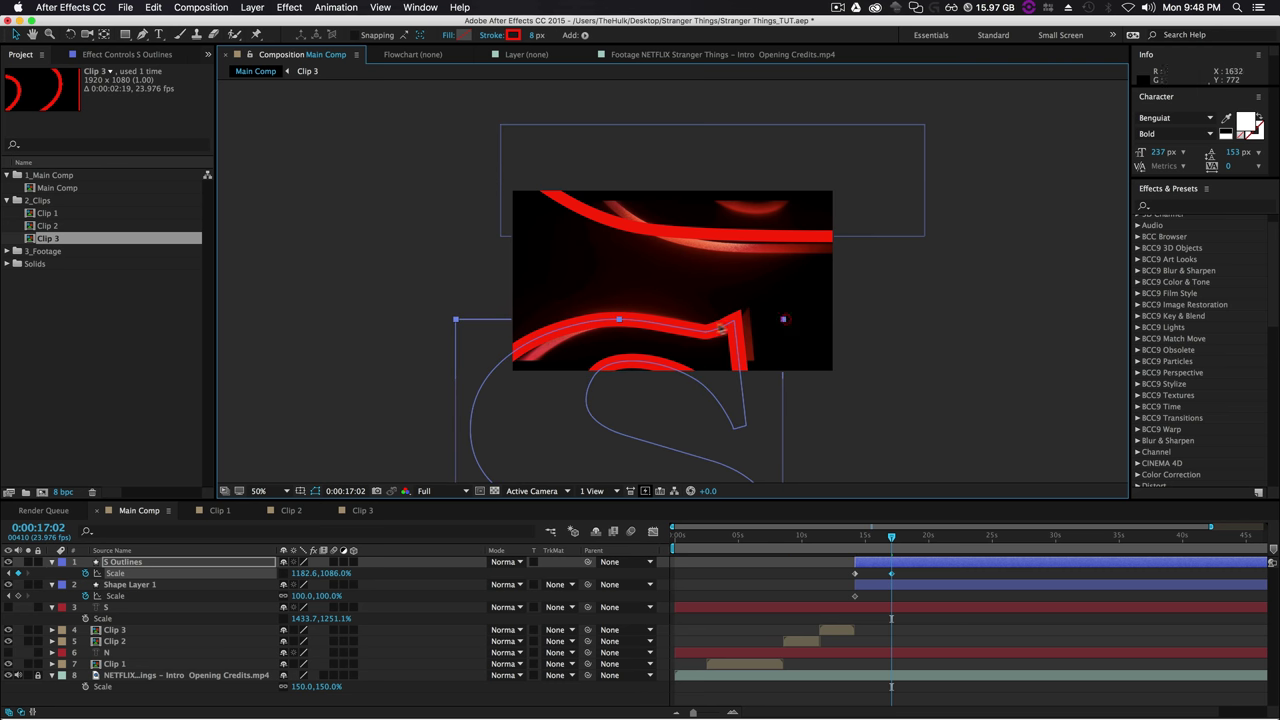
{"action": "mouse_move", "coordinate": [722, 328]}
{"action": "left_mouse_down"}
{"action": "mouse_move", "coordinate": [732, 325]}
{"action": "mouse_move", "coordinate": [721, 324]}
{"action": "left_mouse_up"}
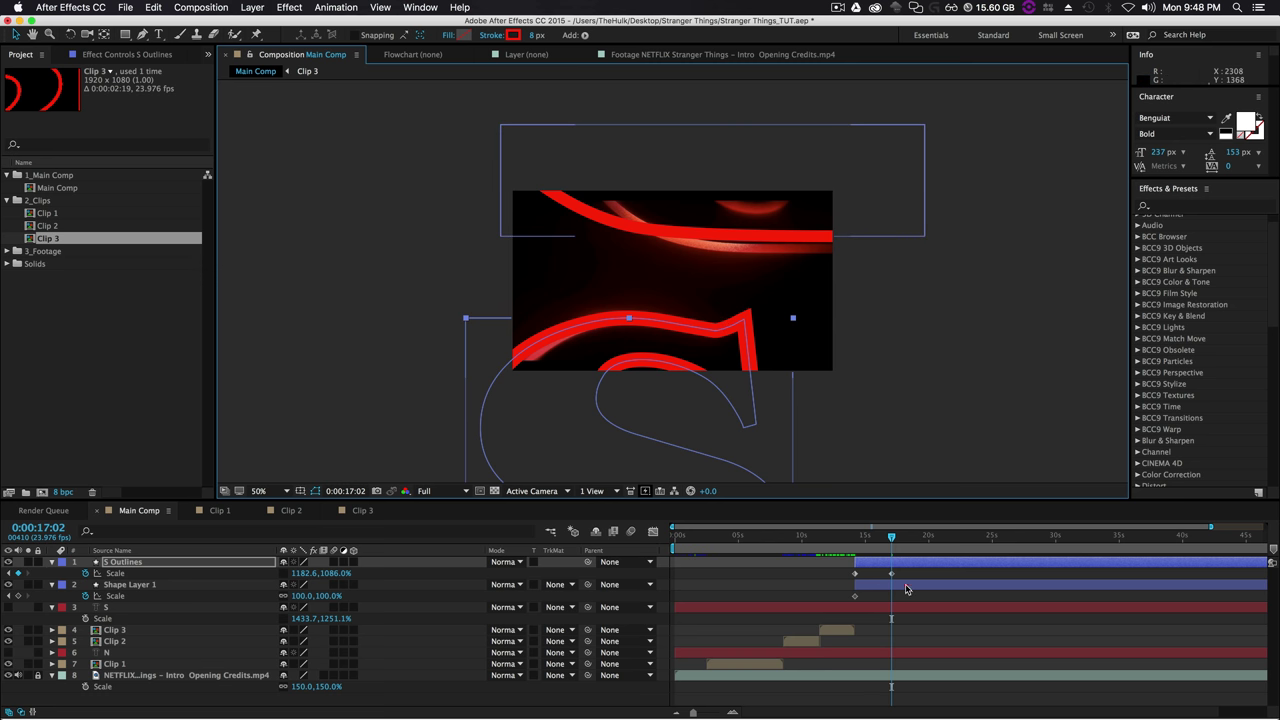
Move Shape Layer 1 right and down and shrink it to about 82.5, 87.6% scale.
{"action": "left_click", "coordinate": [728, 234]}
{"action": "left_click_drag", "start_coordinate": [728, 234], "coordinate": [793, 250]}
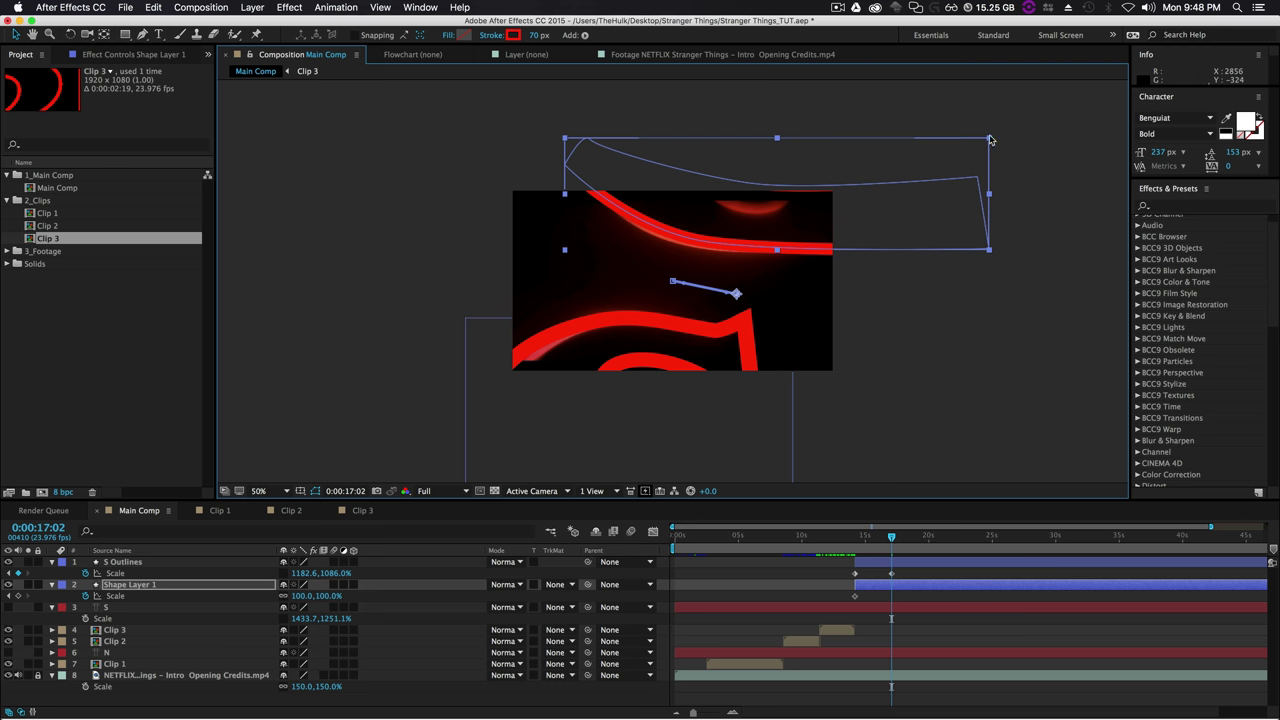
{"action": "left_click_drag", "start_coordinate": [990, 140], "coordinate": [944, 157]}
{"action": "left_click_drag", "start_coordinate": [798, 196], "coordinate": [786, 190]}
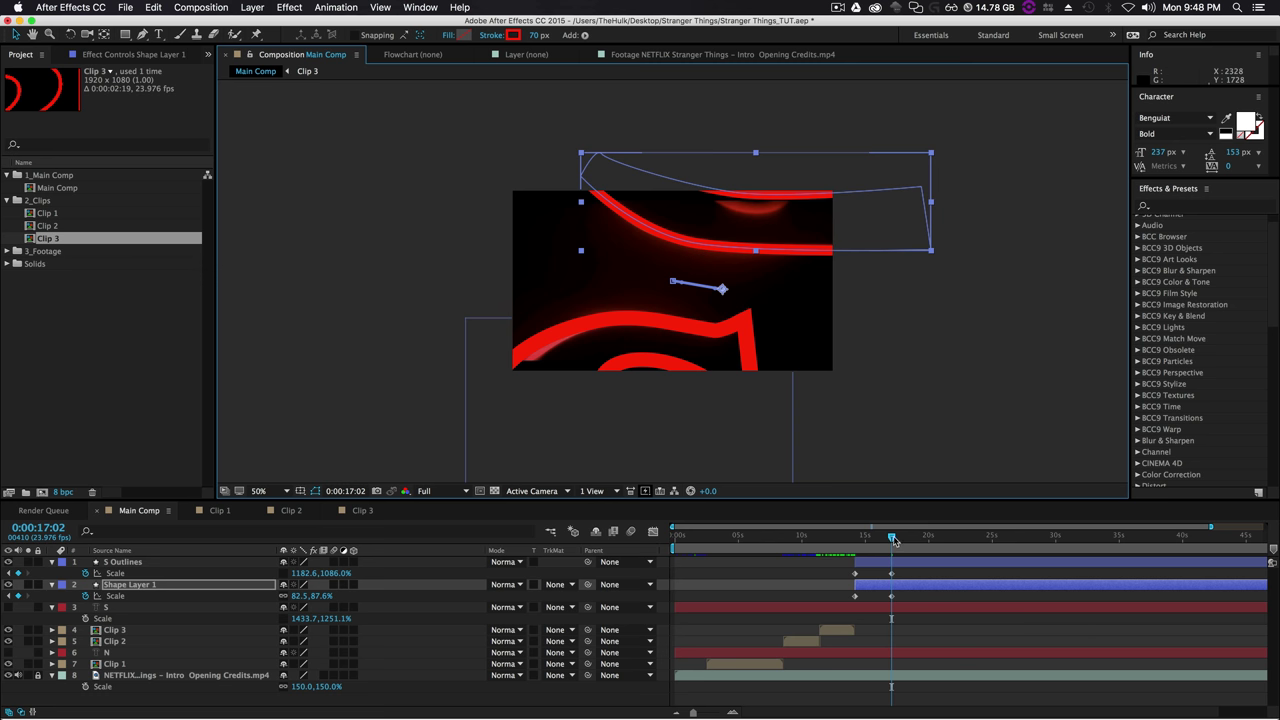
Scrub through the shrink animation, return to 17:02, and select S Outlines as well.
{"action": "left_click_drag", "start_coordinate": [892, 539], "coordinate": [857, 541]}
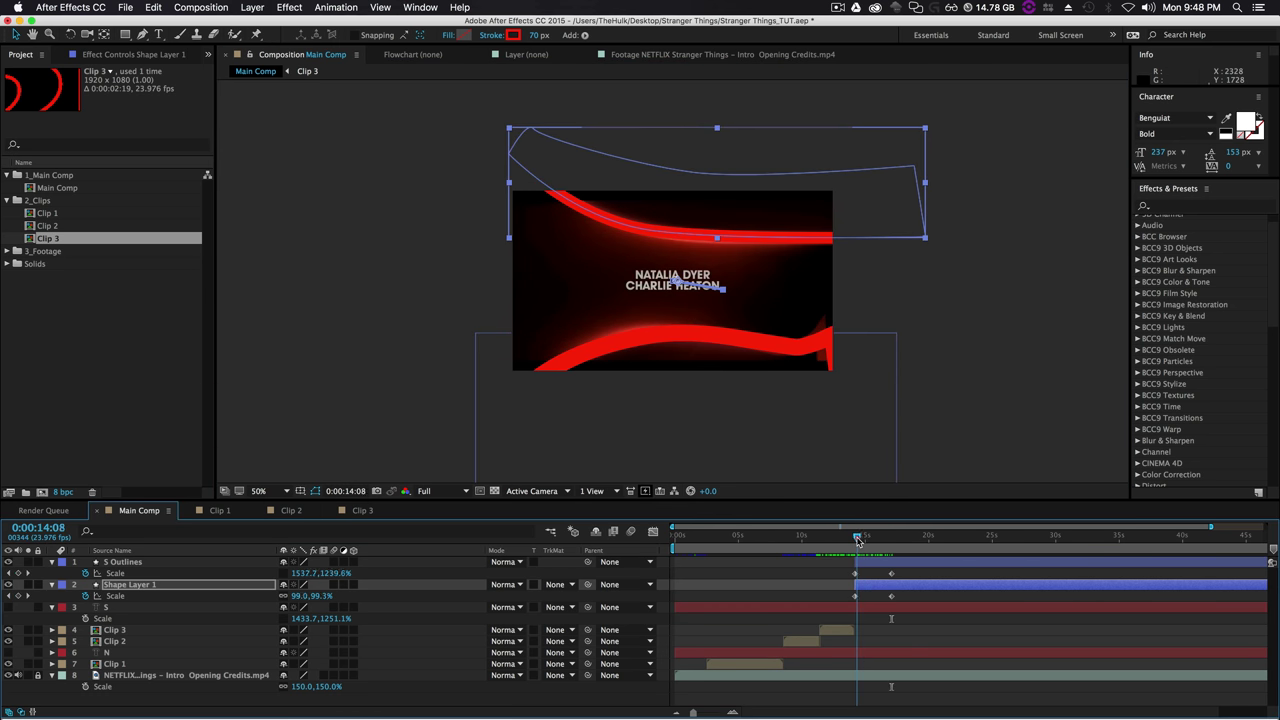
{"action": "left_click_drag", "start_coordinate": [857, 541], "coordinate": [877, 538]}
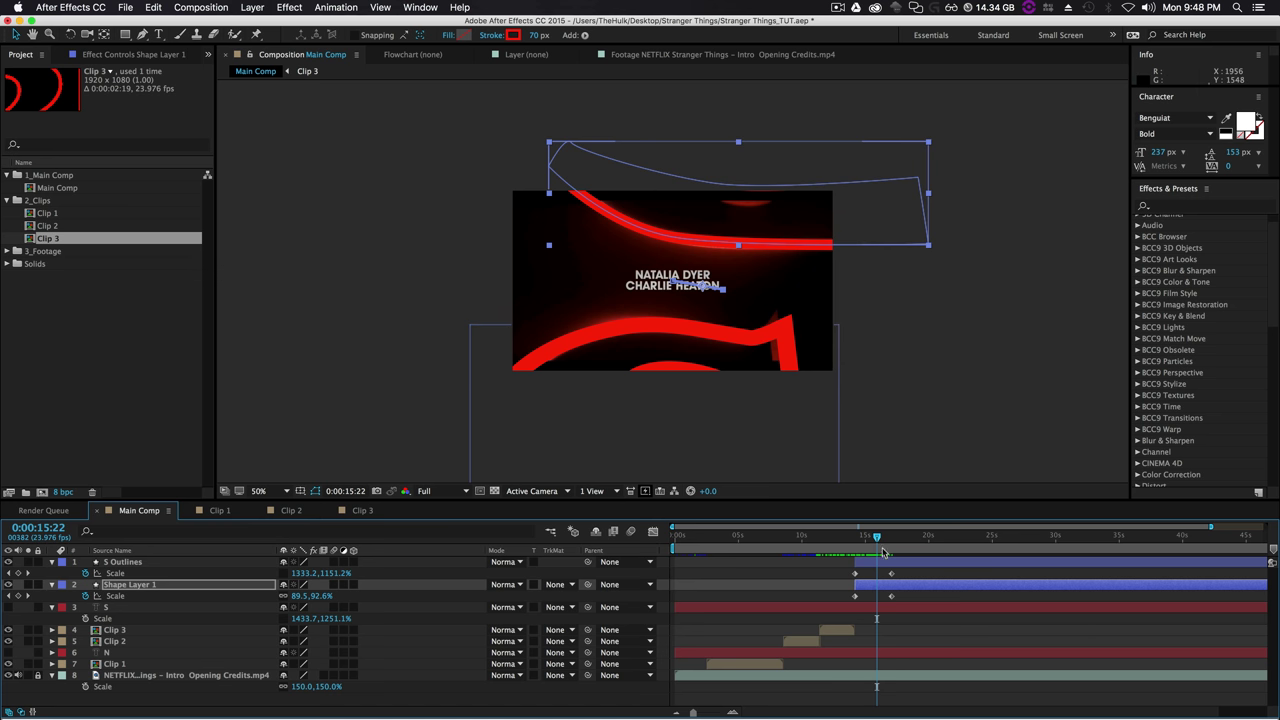
{"action": "left_click_drag", "start_coordinate": [888, 541], "coordinate": [892, 543]}
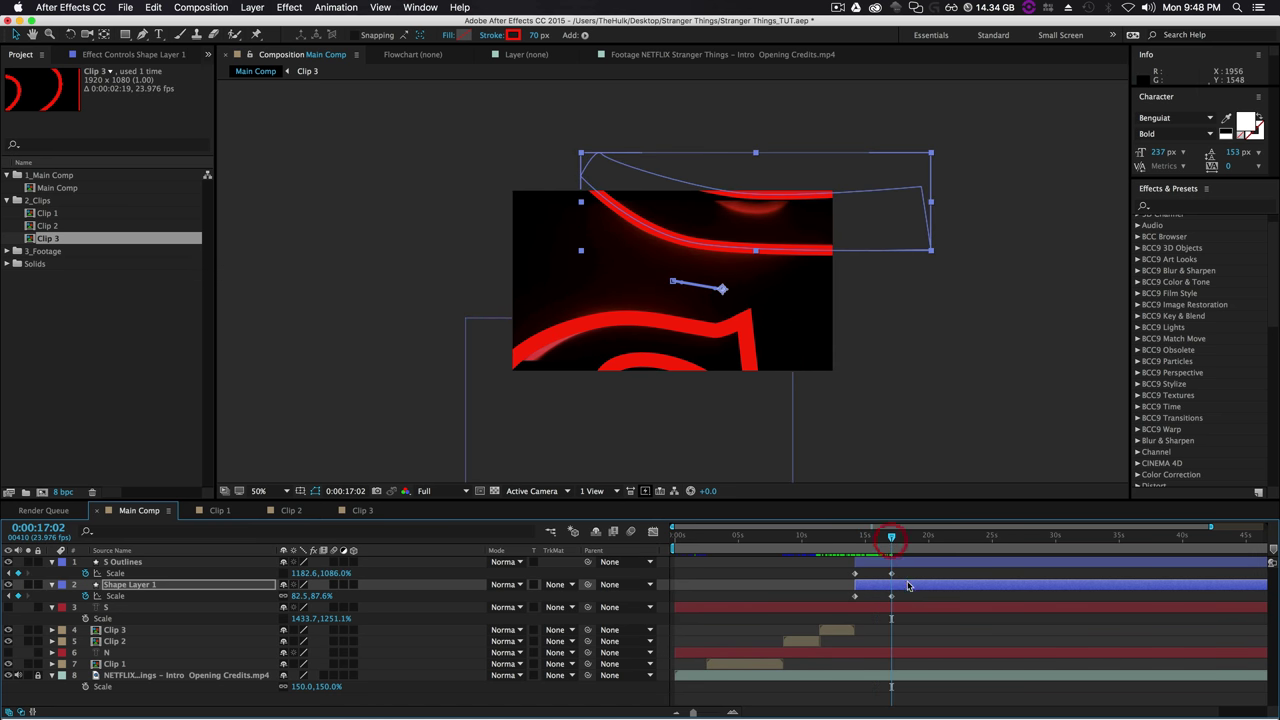
{"action": "left_click", "coordinate": [904, 562], "text": "shift"}
End S Outlines and Shape Layer 1 at 17:02, pre-compose them as 'Clip 4', and trim its in-point.
{"action": "key", "text": "alt+bracketright"}
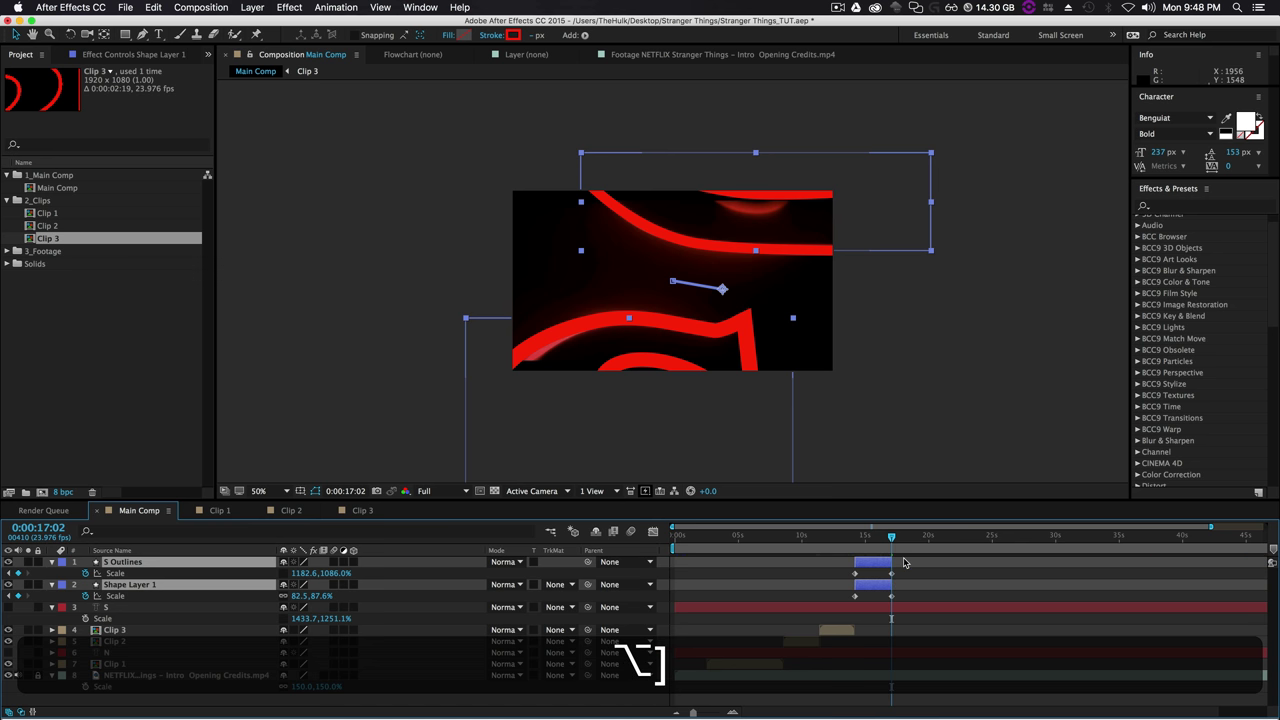
{"action": "mouse_move", "coordinate": [893, 541]}
{"action": "left_mouse_down"}
{"action": "mouse_move", "coordinate": [926, 548]}
{"action": "mouse_move", "coordinate": [855, 553]}
{"action": "left_mouse_up"}
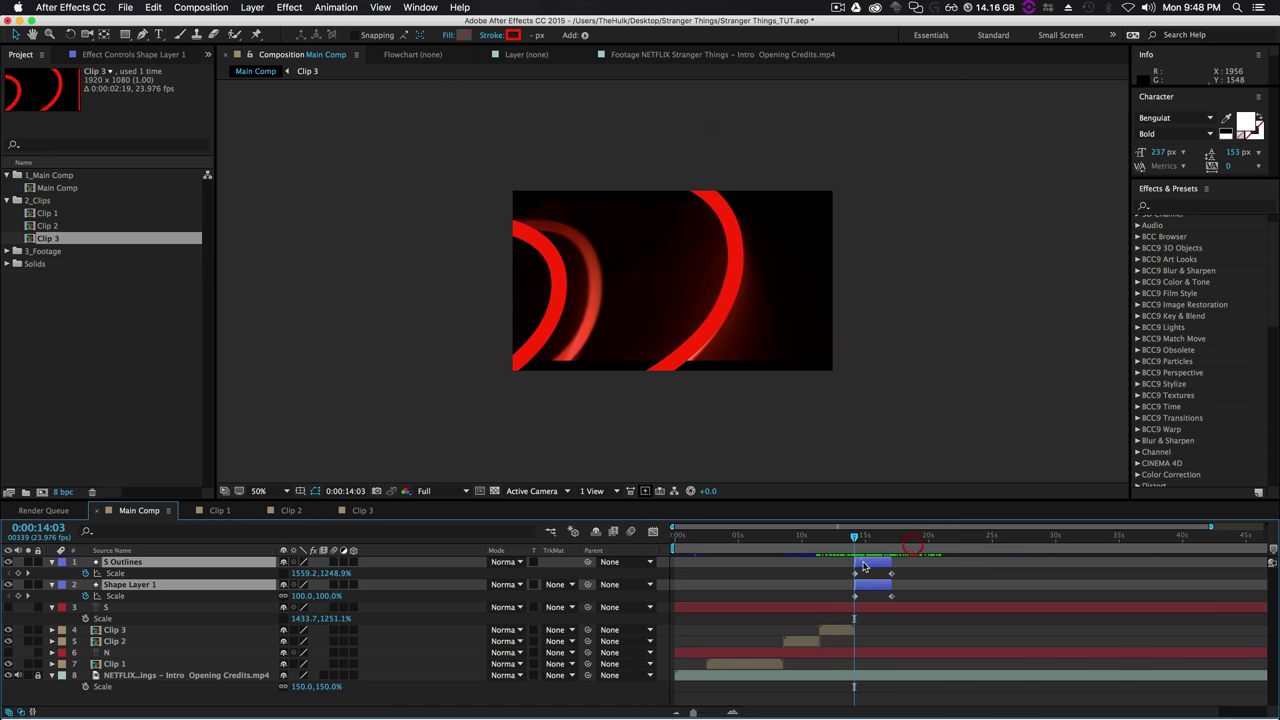
{"action": "right_click", "coordinate": [867, 574]}
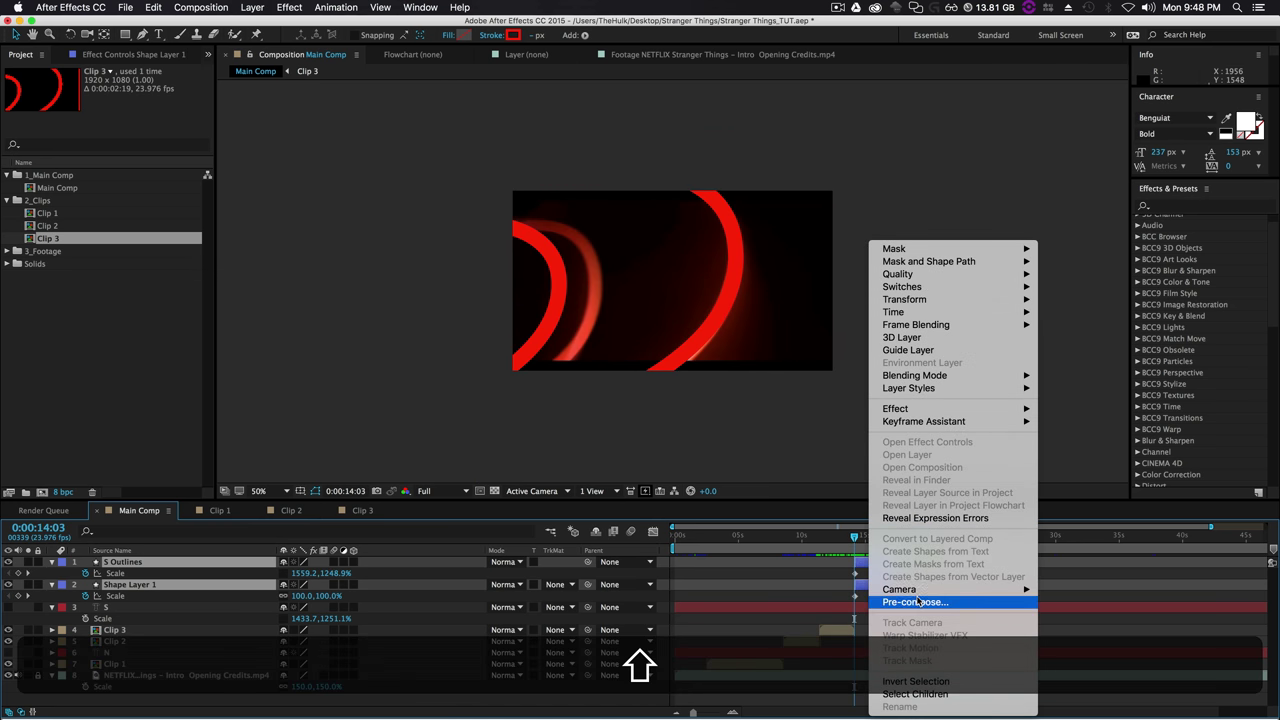
{"action": "left_click", "coordinate": [914, 601]}
{"action": "type", "text": "C"}
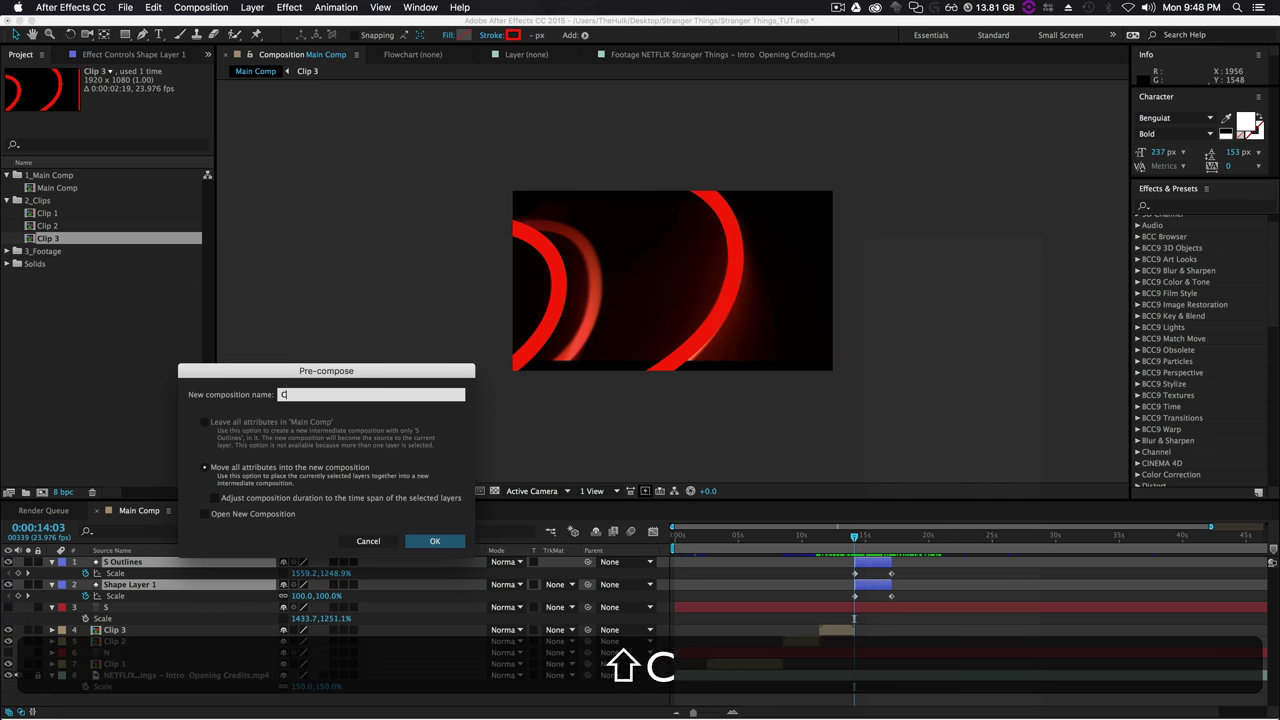
{"action": "type", "text": "ku"}
{"action": "key", "text": "BackSpace"}
{"action": "key", "text": "BackSpace"}
{"action": "type", "text": "lip "}
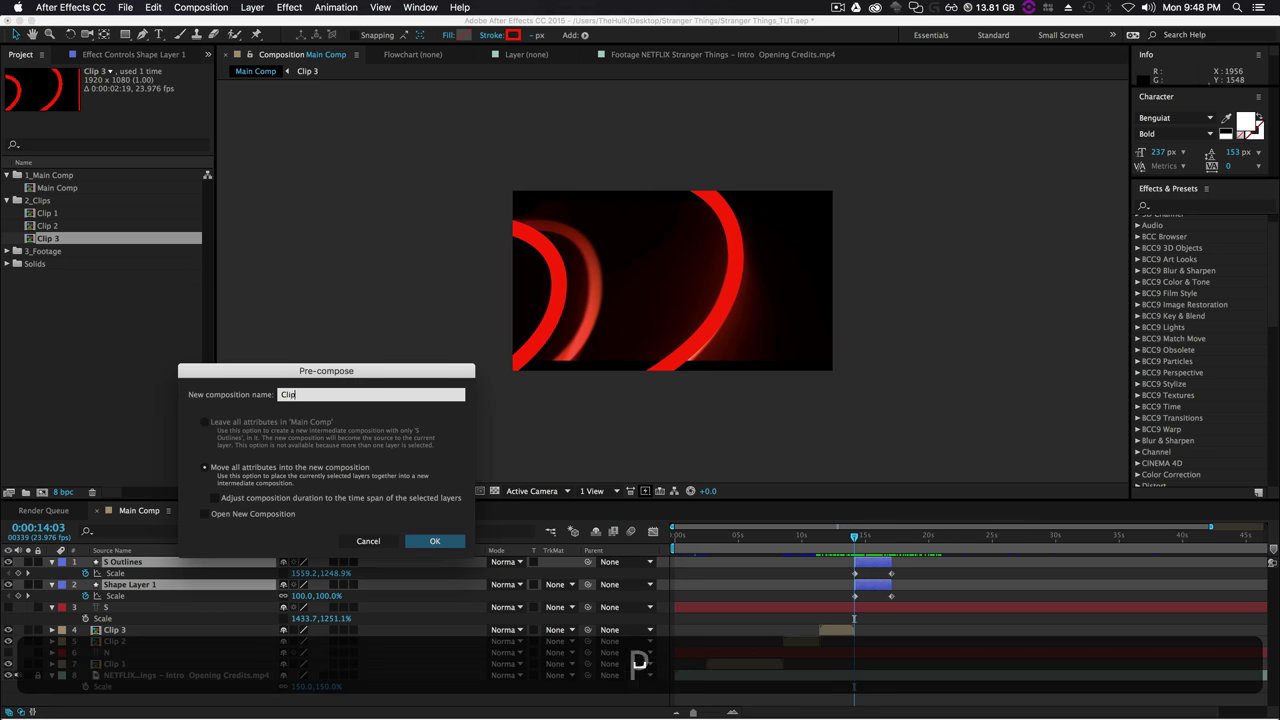
{"action": "type", "text": "4"}
{"action": "key", "text": "Return"}
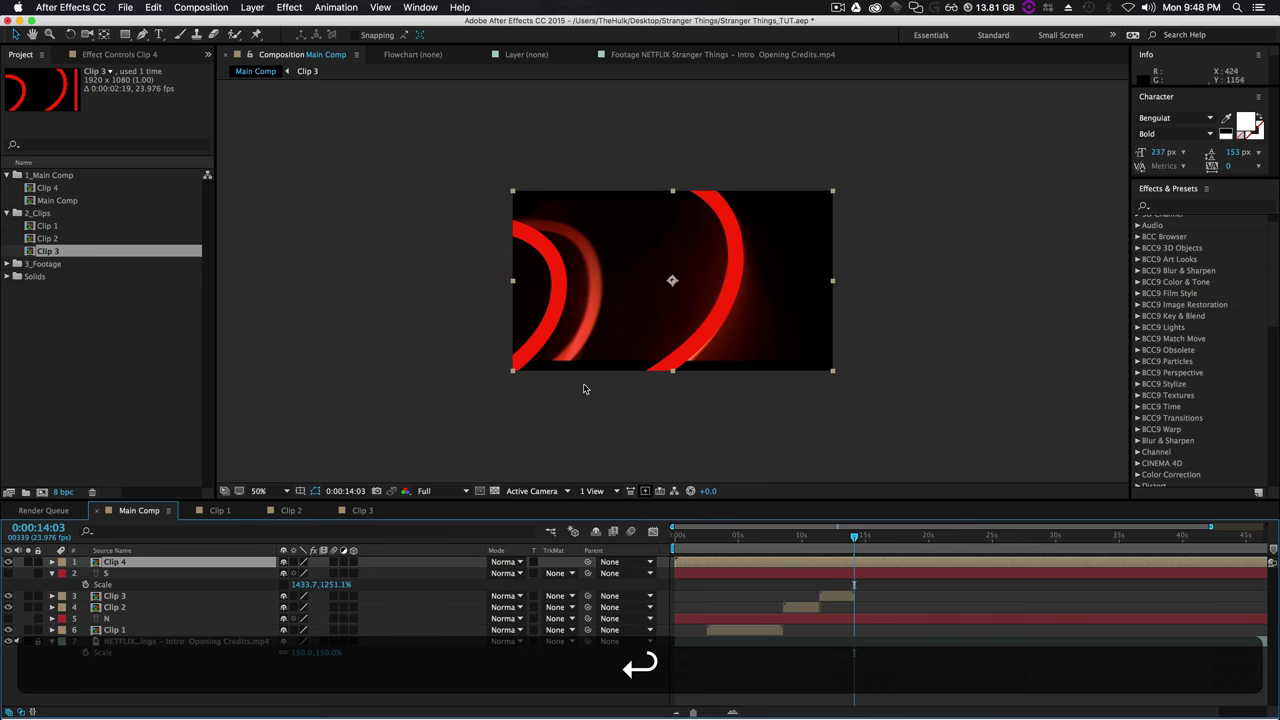
{"action": "key", "text": "alt+bracketleft"}
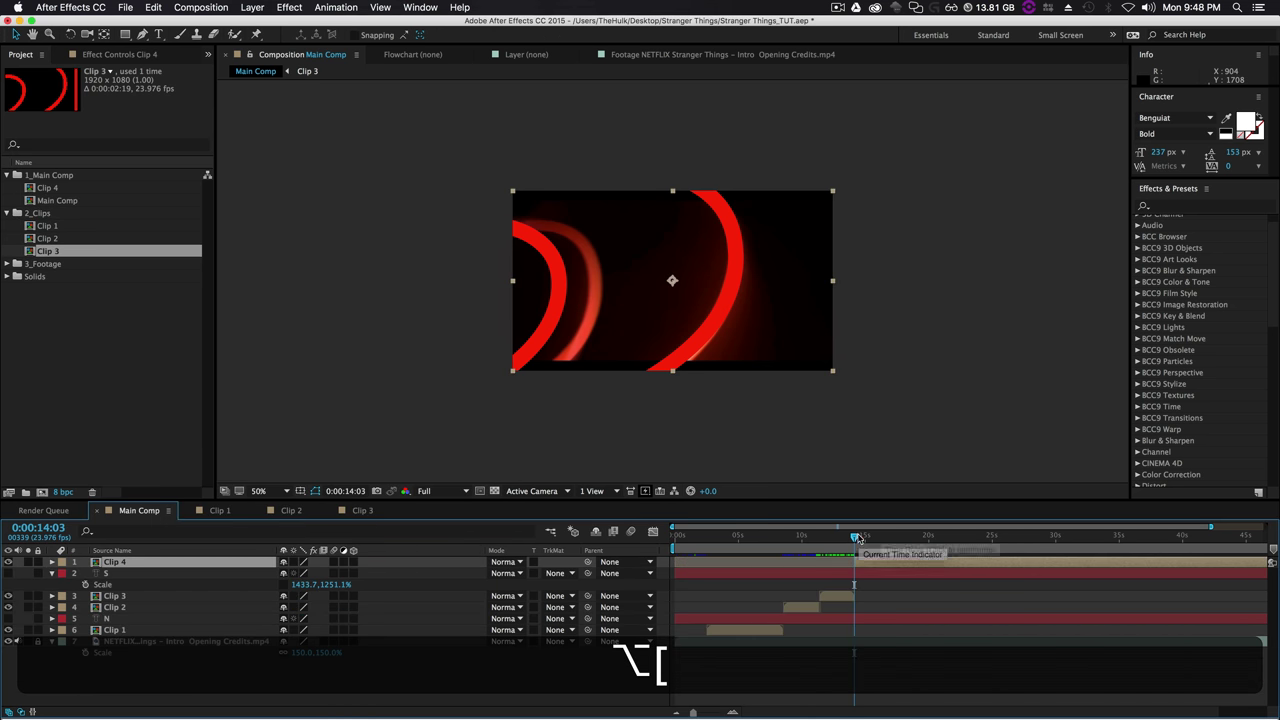
Inside Clip 4, set the work area to roughly 14–17 s and trim the comp to it.
{"action": "double_click", "coordinate": [860, 563]}
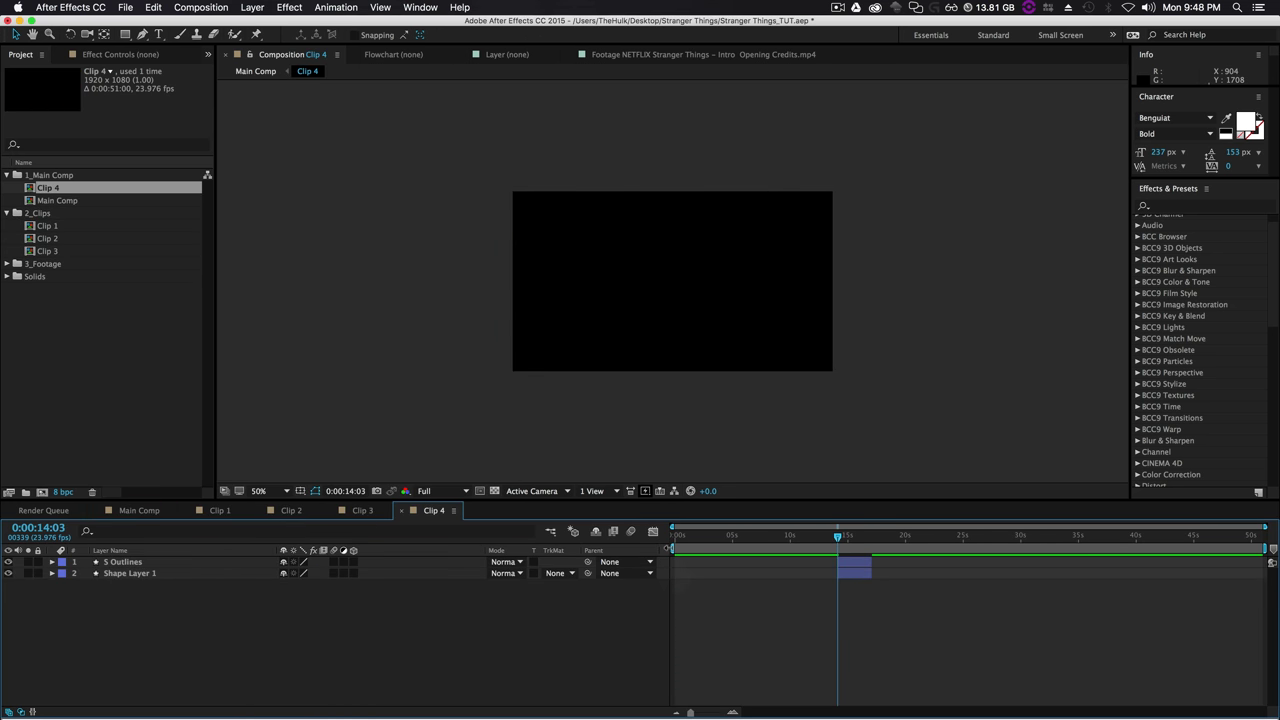
{"action": "left_click_drag", "start_coordinate": [673, 547], "coordinate": [836, 547]}
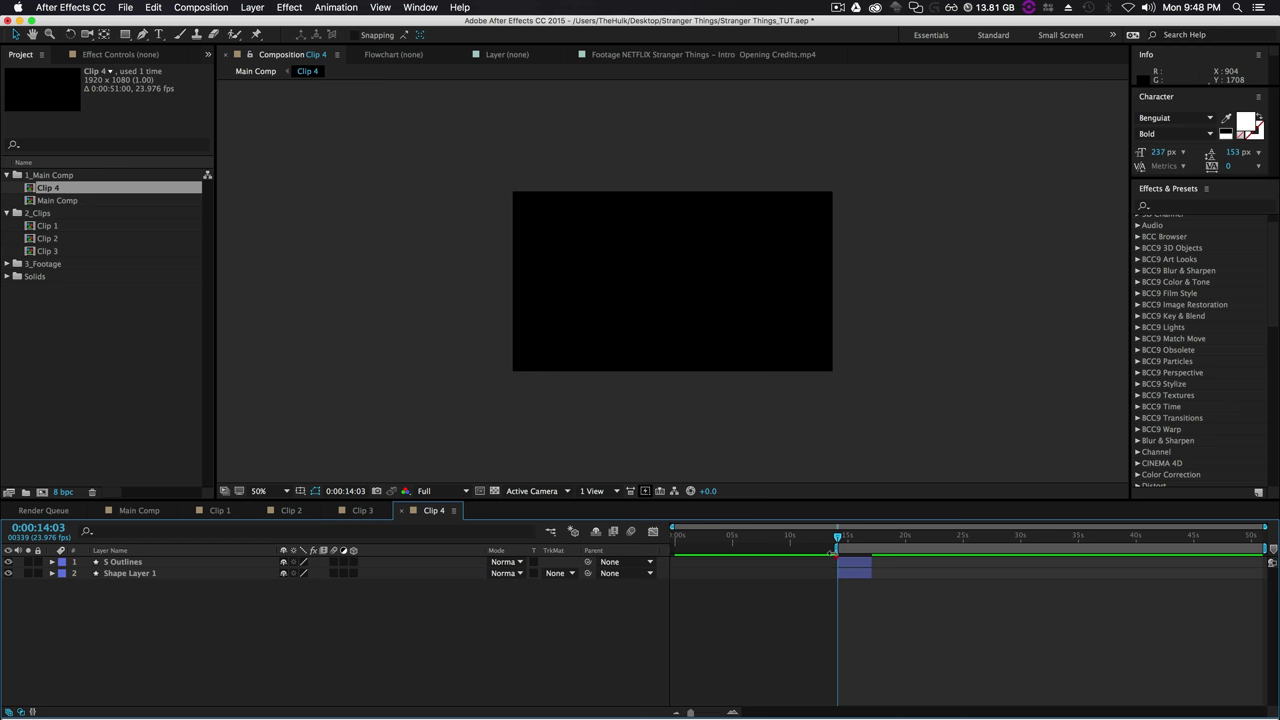
{"action": "left_click_drag", "start_coordinate": [1264, 548], "coordinate": [873, 576]}
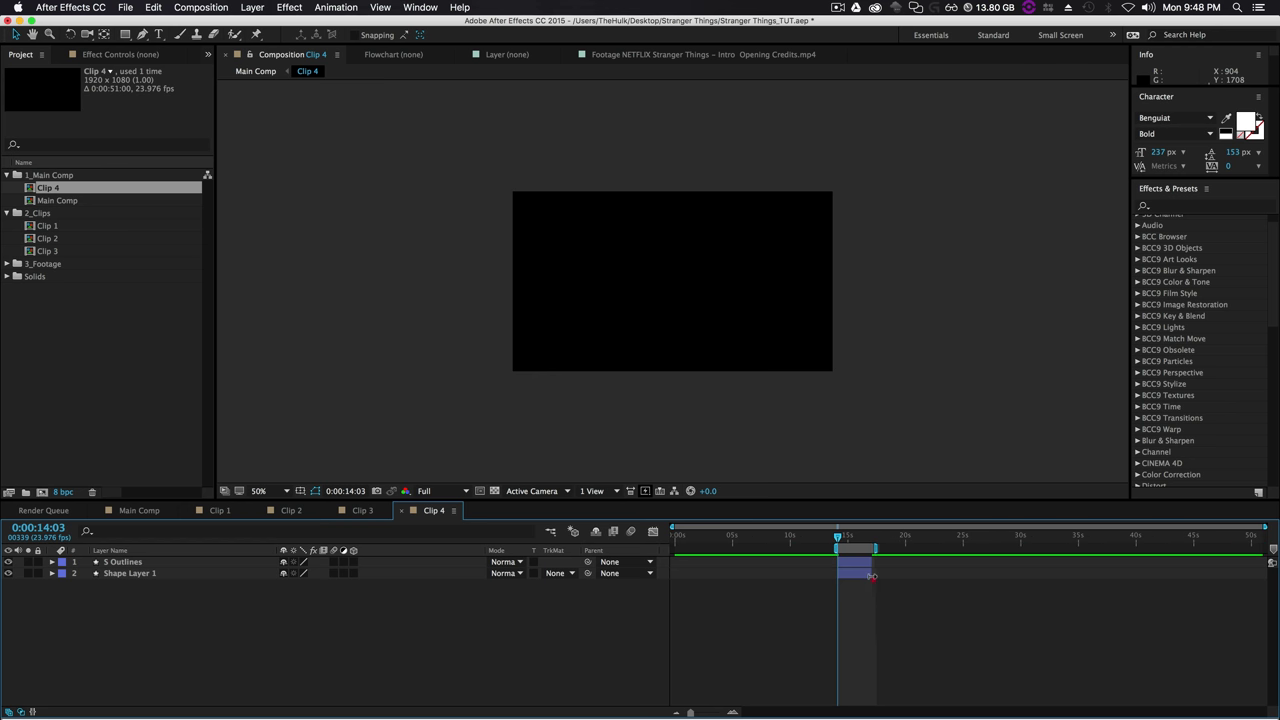
{"action": "left_click", "coordinate": [853, 537]}
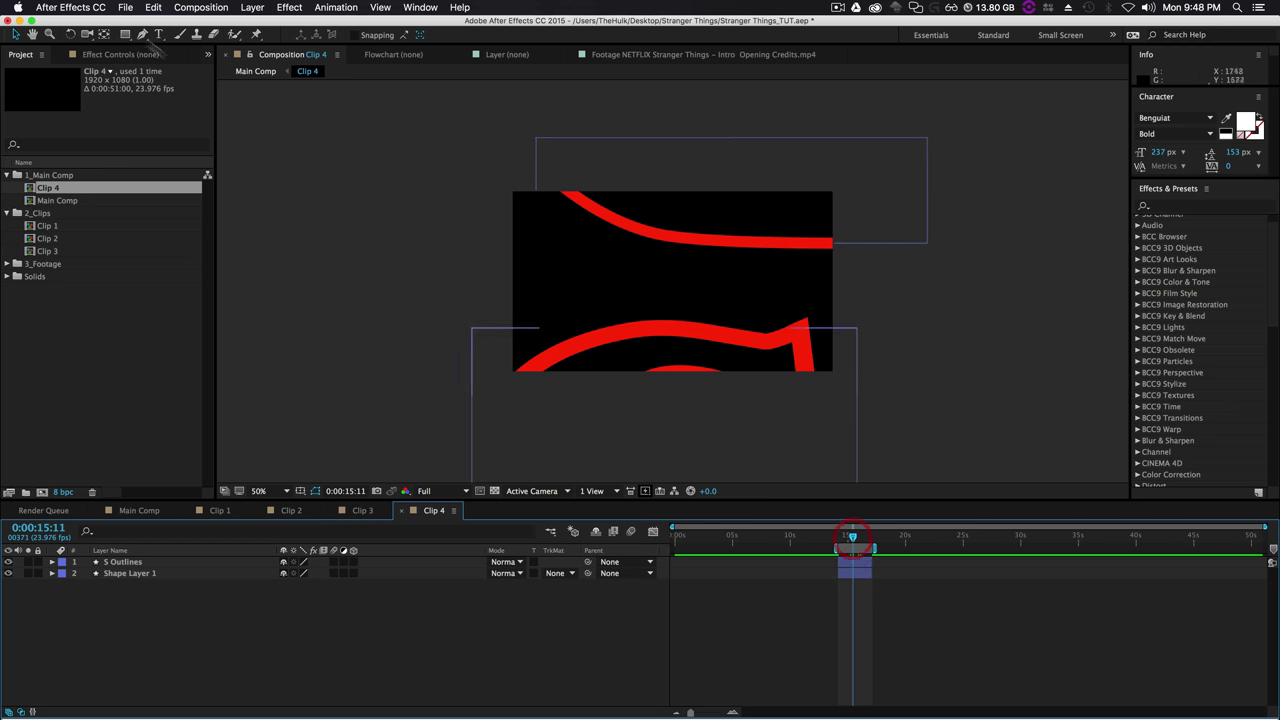
{"action": "left_click", "coordinate": [179, 7]}
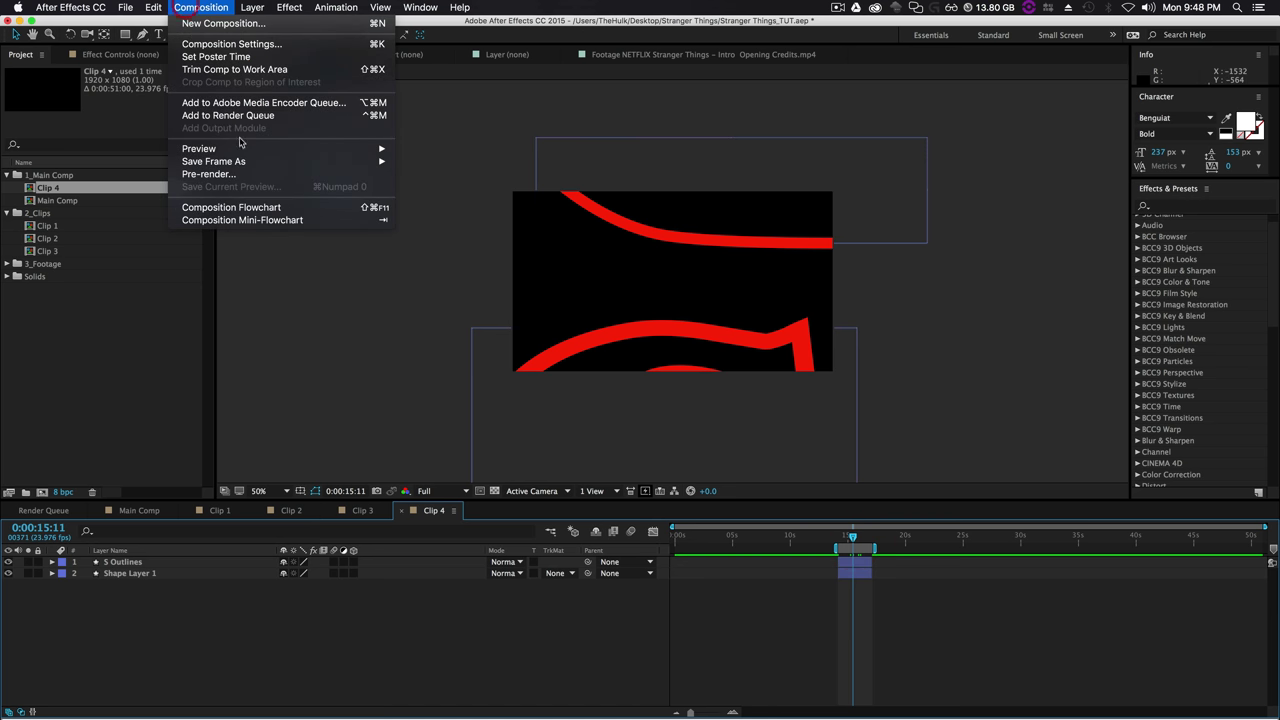
{"action": "left_click", "coordinate": [210, 72]}
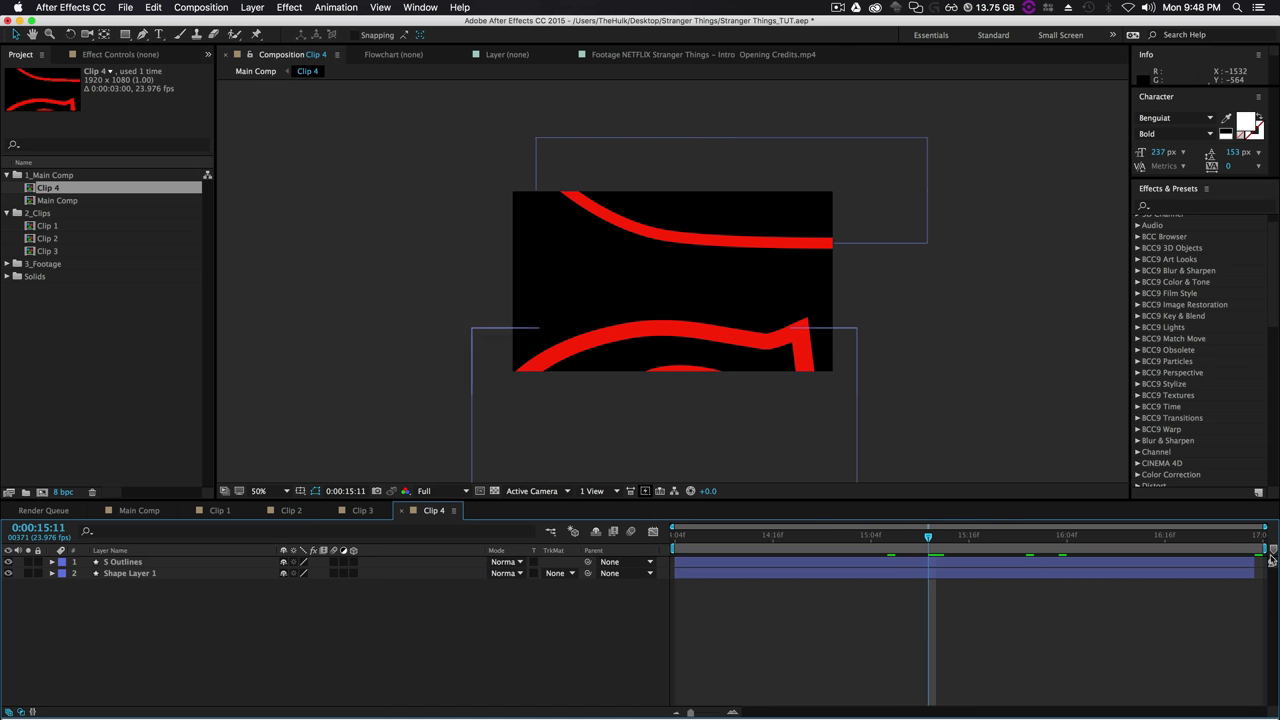
{"action": "left_click", "coordinate": [180, 7]}
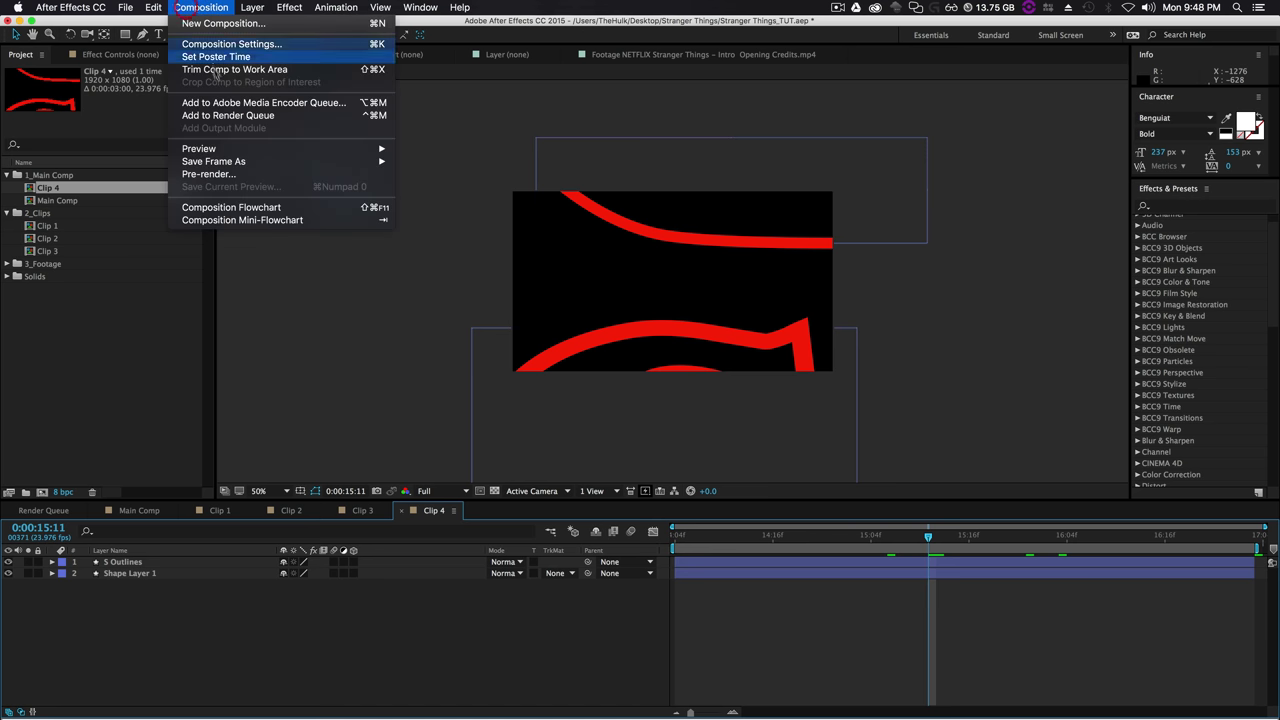
{"action": "left_click", "coordinate": [250, 73]}
Slide Clip 4 in Main Comp to start at 14:04 after Clip 3, then preview at 17:03.
{"action": "left_click", "coordinate": [255, 72]}
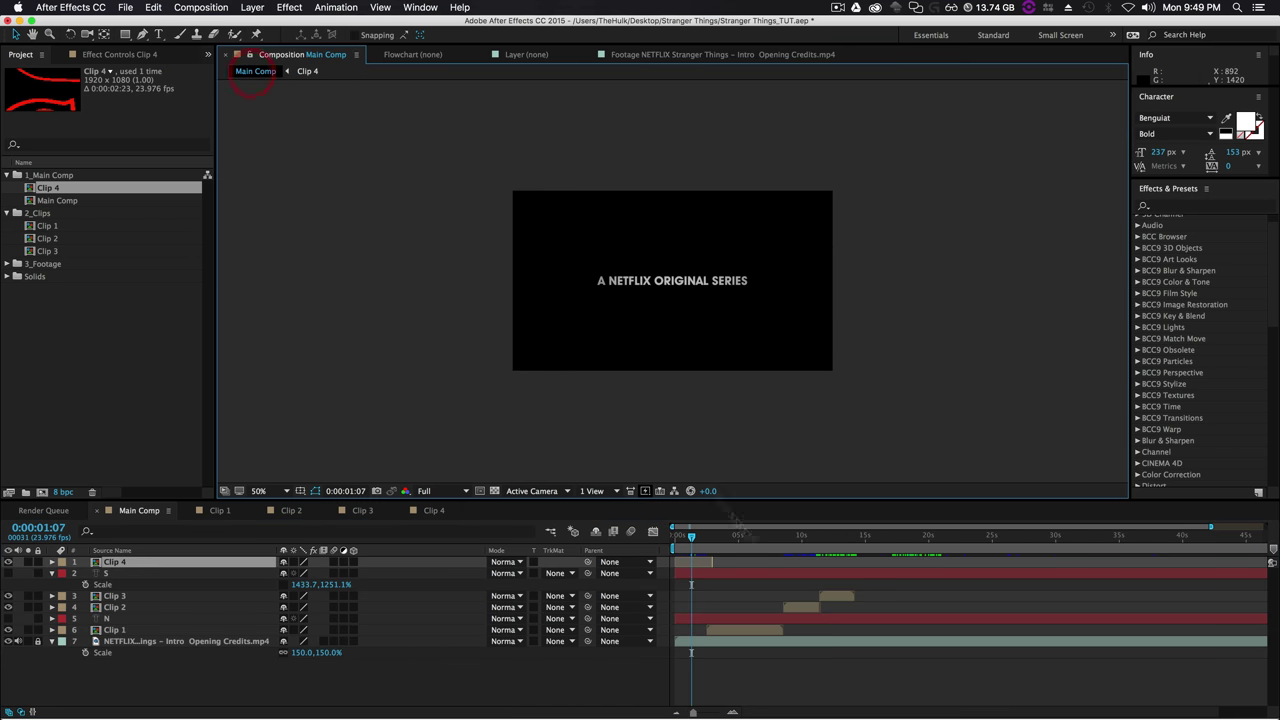
{"action": "left_click_drag", "start_coordinate": [703, 559], "coordinate": [870, 574]}
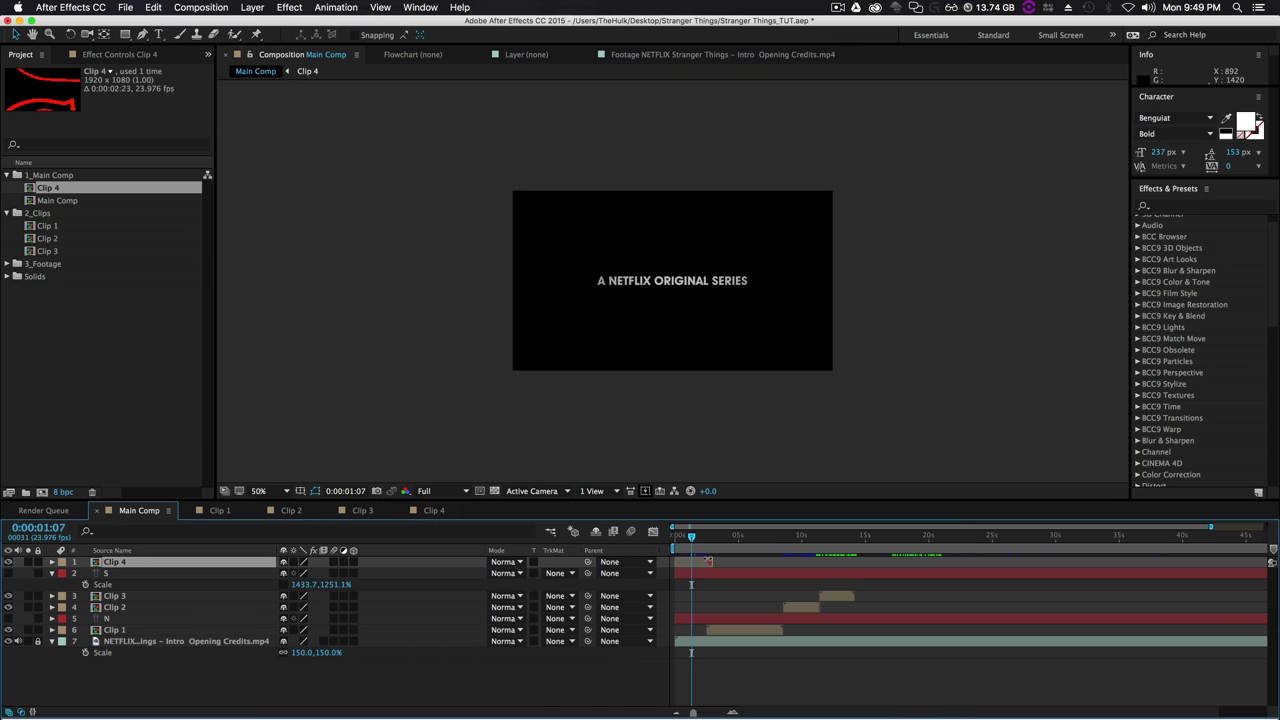
{"action": "key", "text": "i"}
{"action": "left_click_drag", "start_coordinate": [696, 712], "coordinate": [718, 713]}
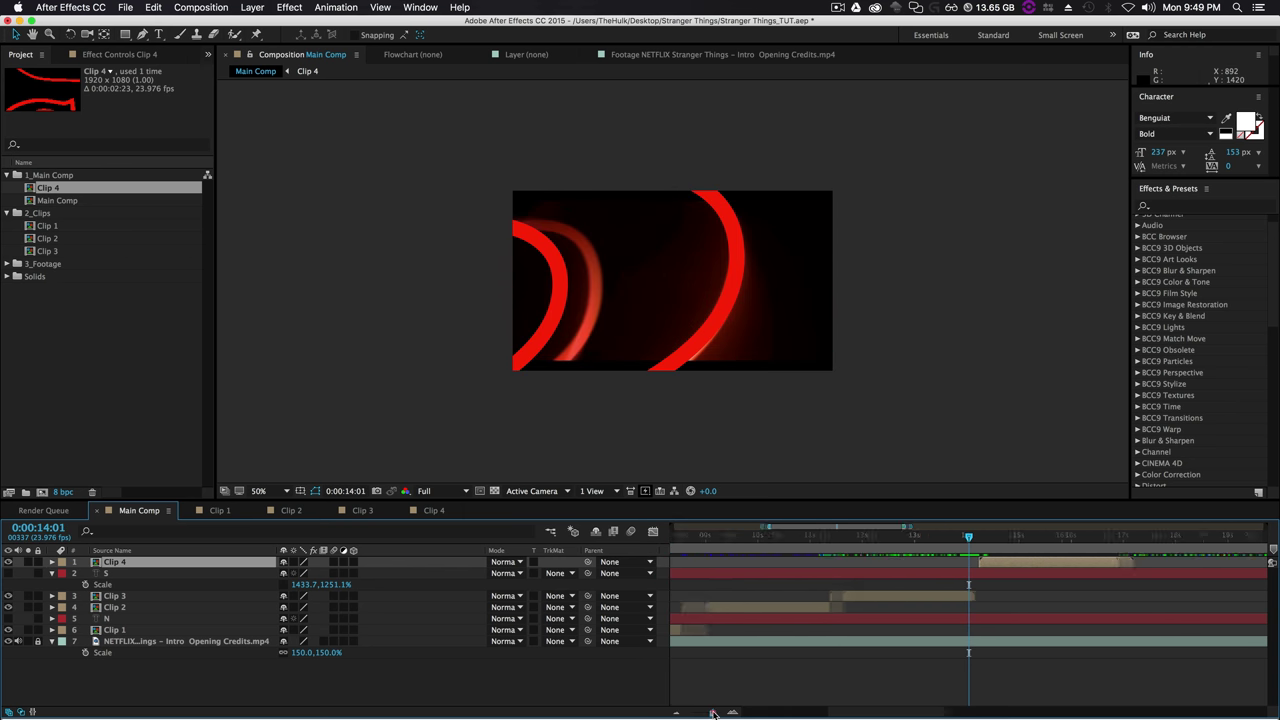
{"action": "left_click", "coordinate": [1007, 536]}
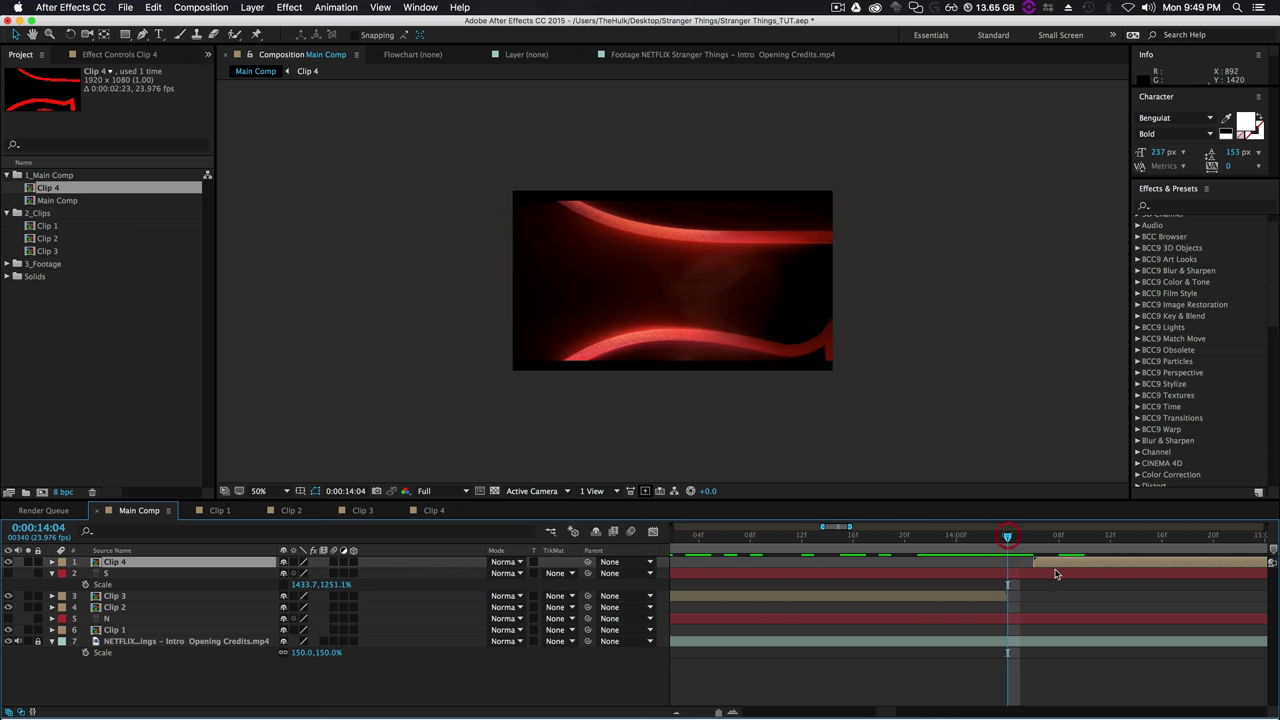
{"action": "left_click", "coordinate": [1029, 566]}
{"action": "left_click_drag", "start_coordinate": [716, 714], "coordinate": [679, 716]}
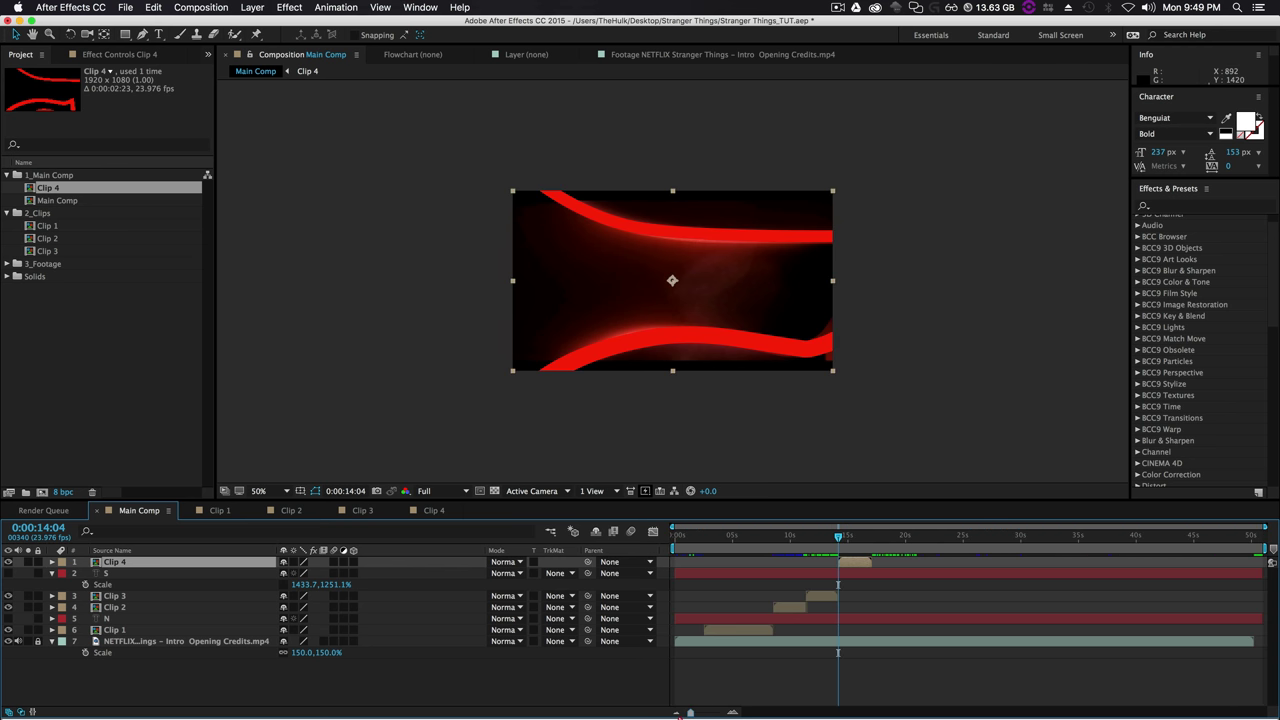
{"action": "left_click_drag", "start_coordinate": [843, 538], "coordinate": [872, 541]}
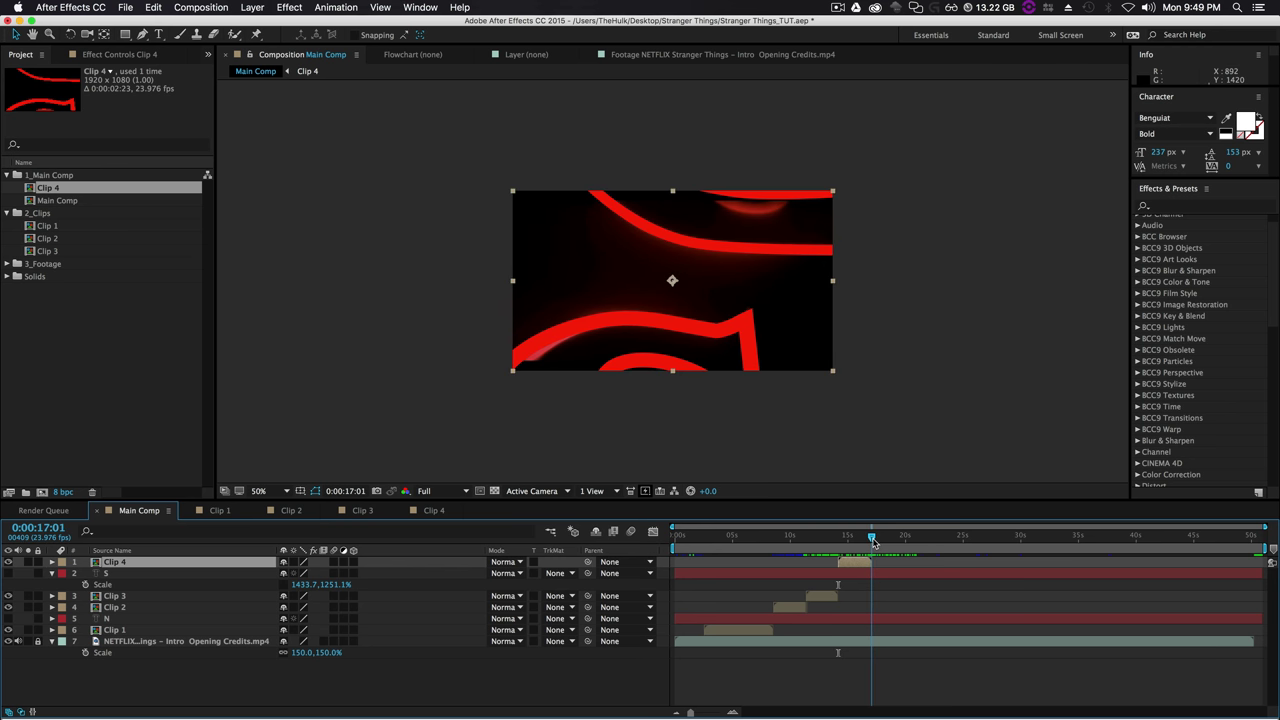
{"action": "left_click_drag", "start_coordinate": [872, 541], "coordinate": [874, 541]}
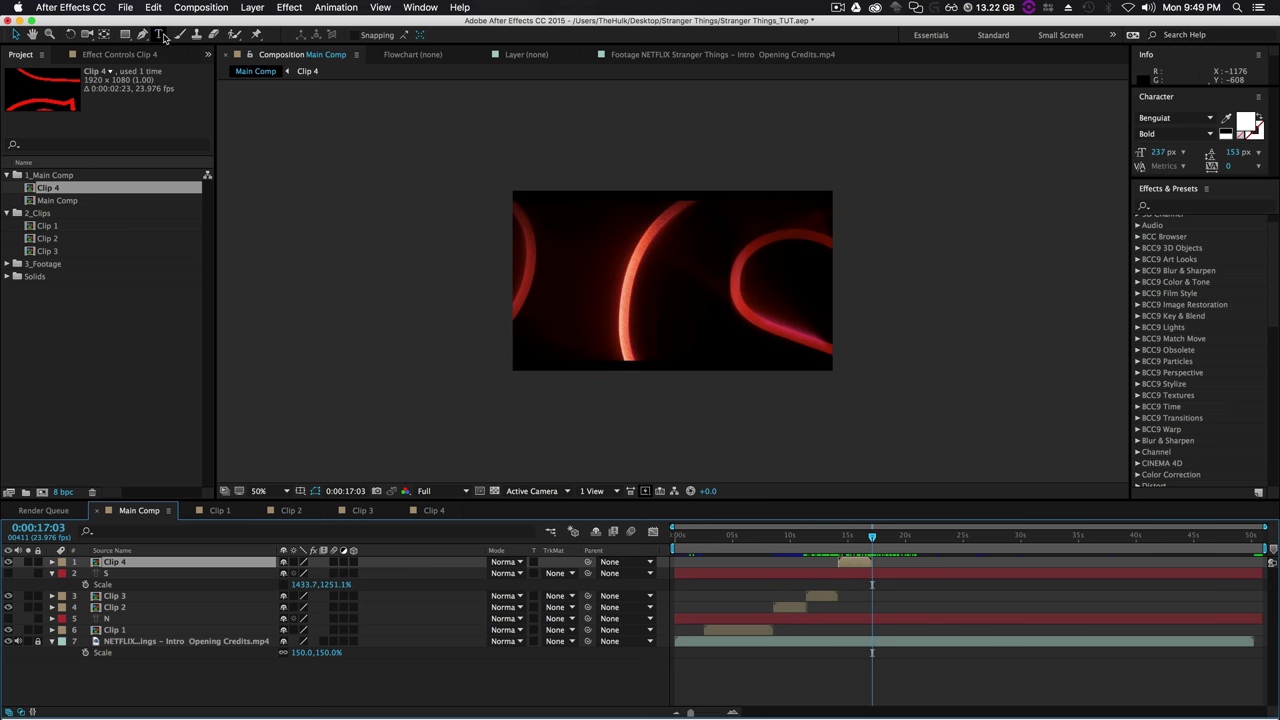
Type a white 'S' text layer at 17:03 and scale it up far beyond the frame.
{"action": "left_click", "coordinate": [158, 34]}
{"action": "left_click", "coordinate": [742, 336]}
{"action": "type", "text": "S"}
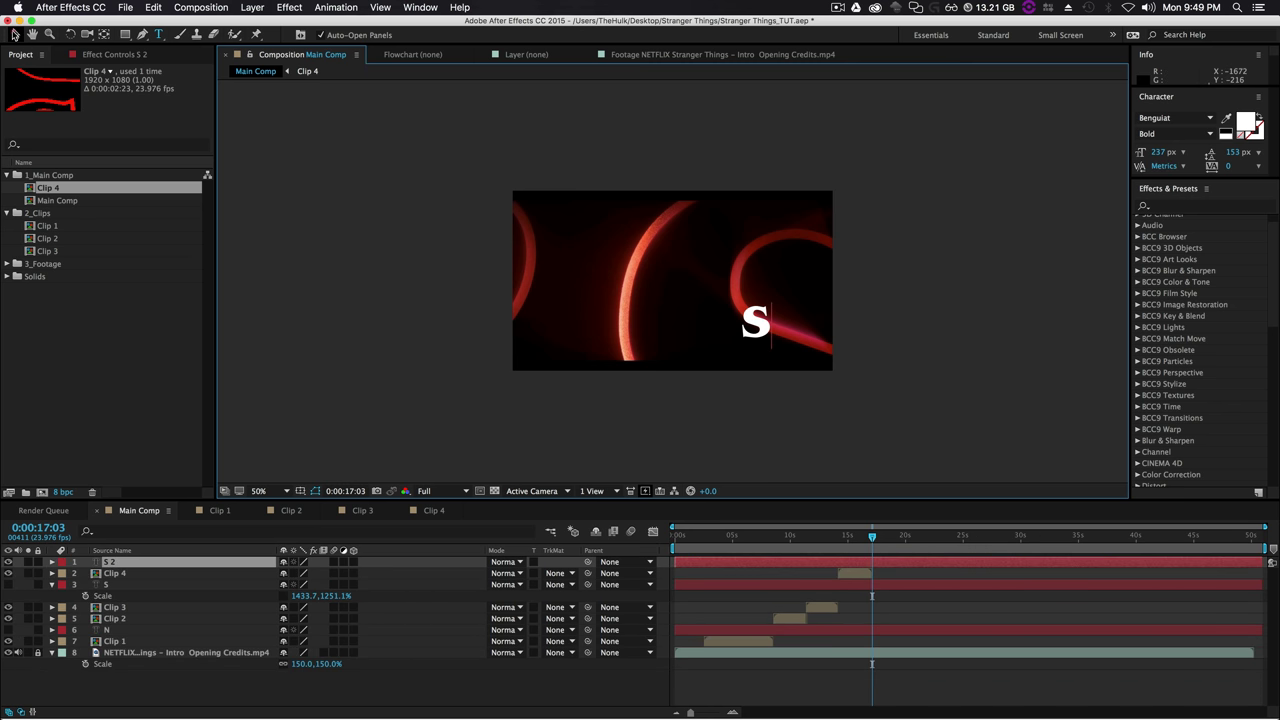
{"action": "left_click", "coordinate": [14, 34]}
{"action": "mouse_move", "coordinate": [770, 313]}
{"action": "left_mouse_down"}
{"action": "mouse_move", "coordinate": [728, 402]}
{"action": "mouse_move", "coordinate": [1070, 115]}
{"action": "left_mouse_up"}
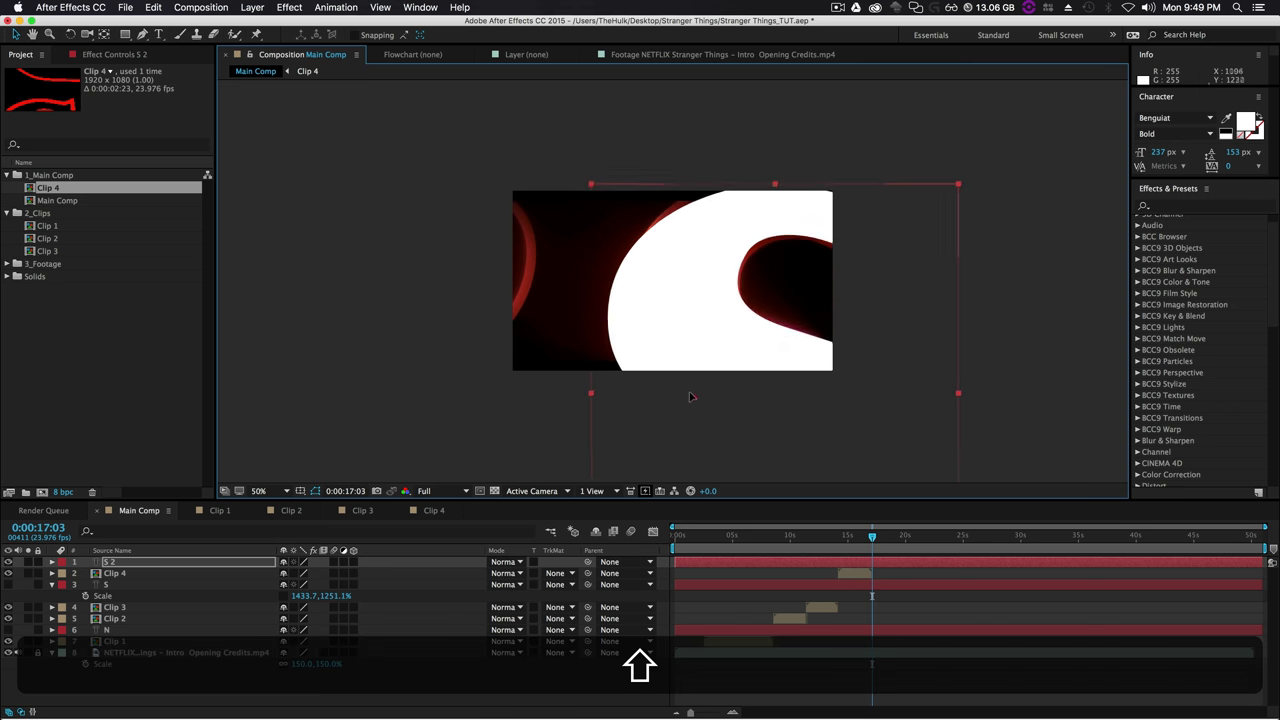
{"action": "left_click_drag", "start_coordinate": [1070, 115], "coordinate": [696, 386]}
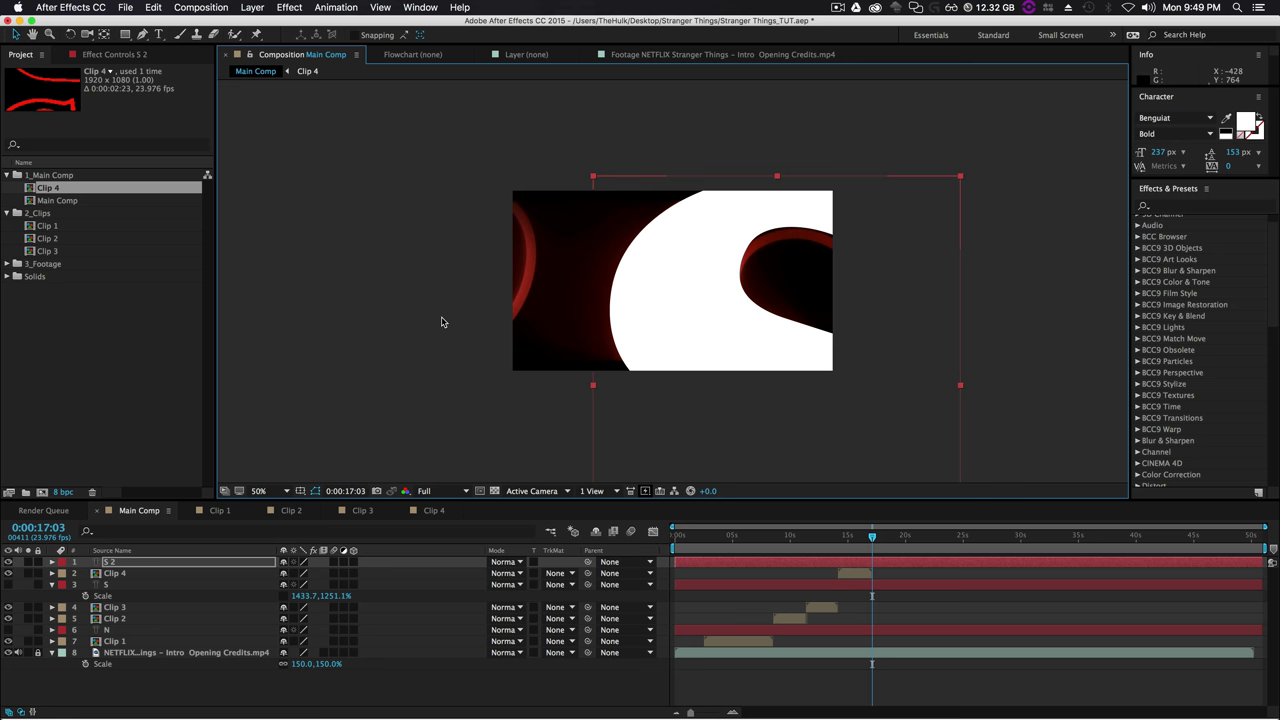
Delete the leftover S and N text layers from Main Comp.
{"action": "key", "text": "comma"}
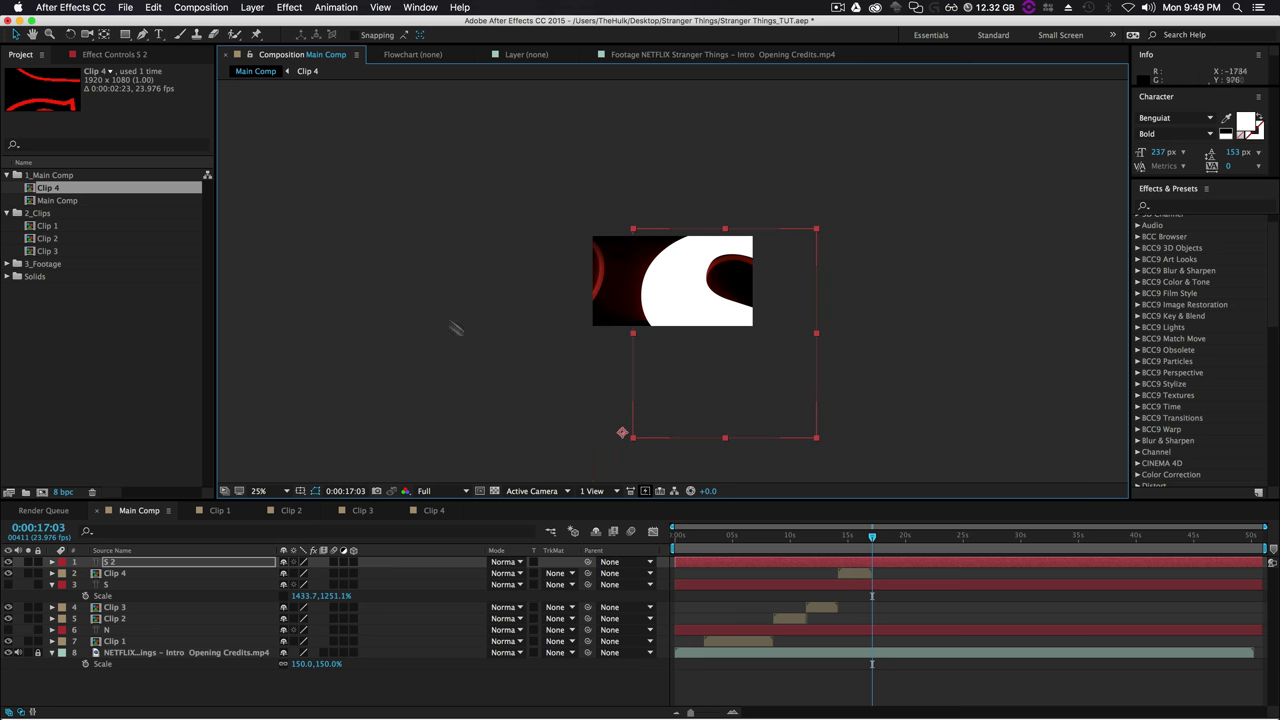
{"action": "left_click", "coordinate": [858, 567]}
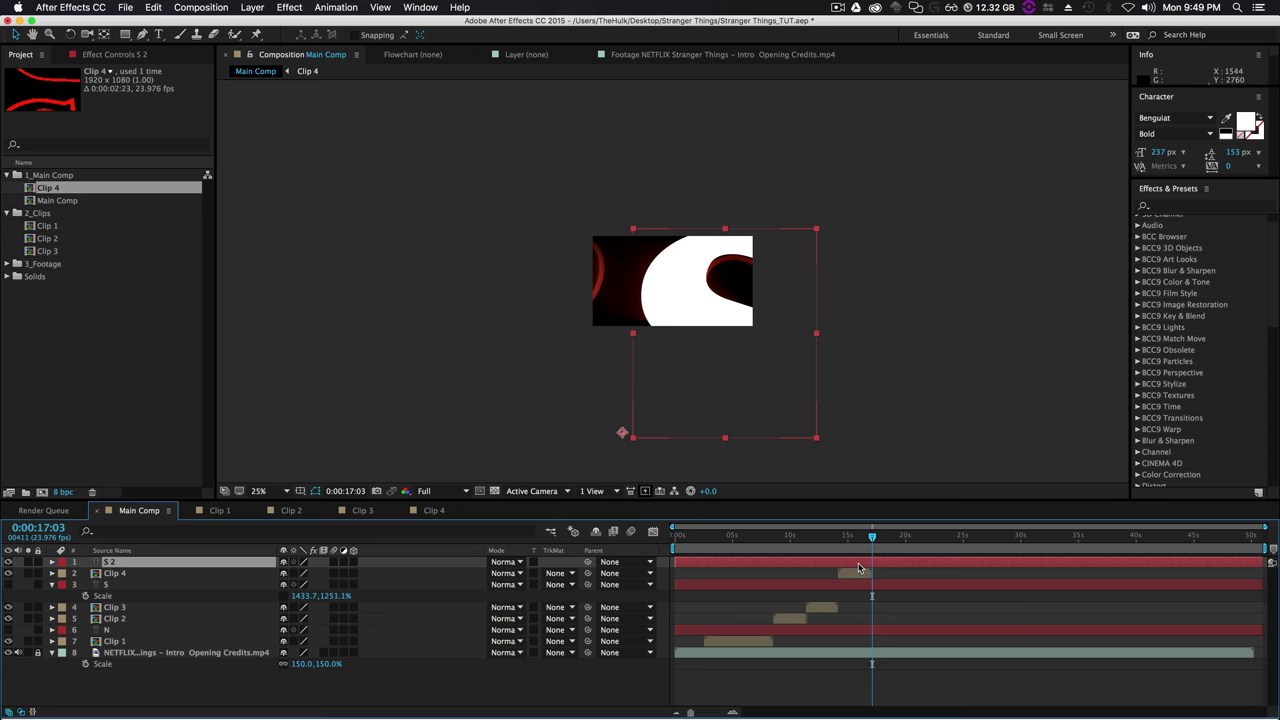
{"action": "left_click", "coordinate": [128, 585]}
{"action": "key", "text": "BackSpace"}
{"action": "left_click", "coordinate": [711, 606]}
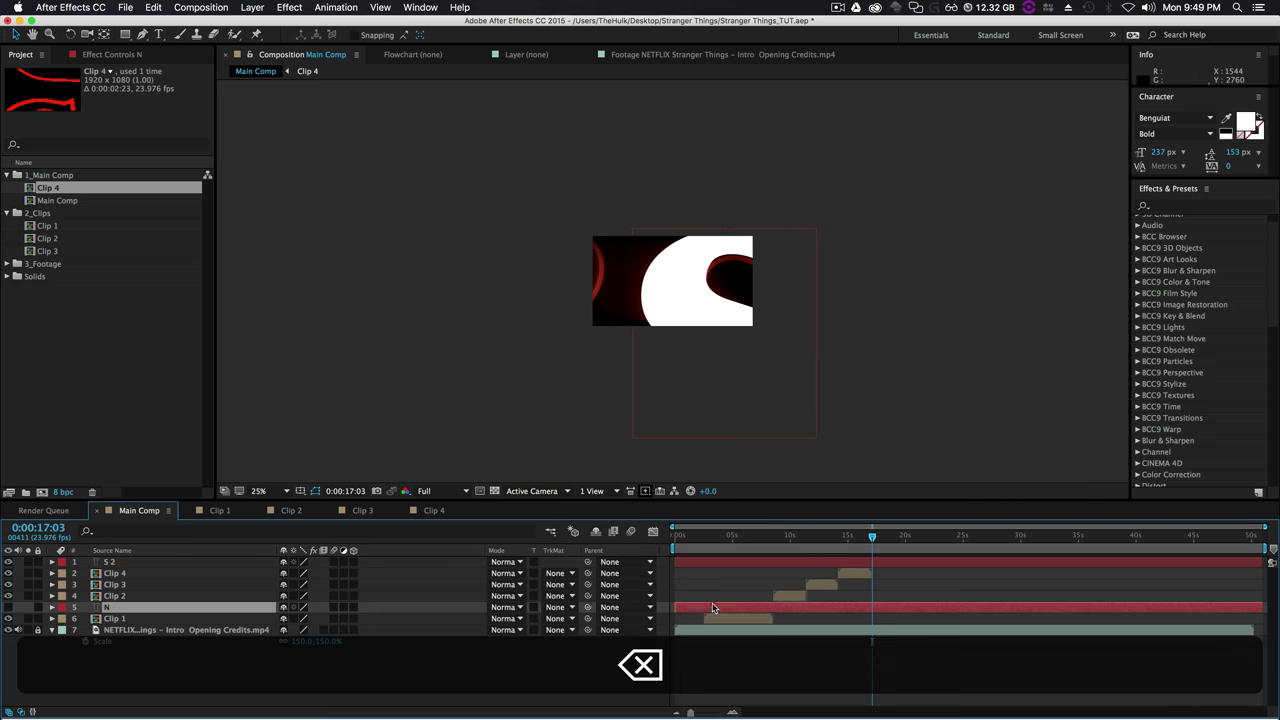
{"action": "key", "text": "BackSpace"}
Duplicate S 2 as 'S 3', shift the copy left and mirror it horizontally.
{"action": "left_click", "coordinate": [864, 563]}
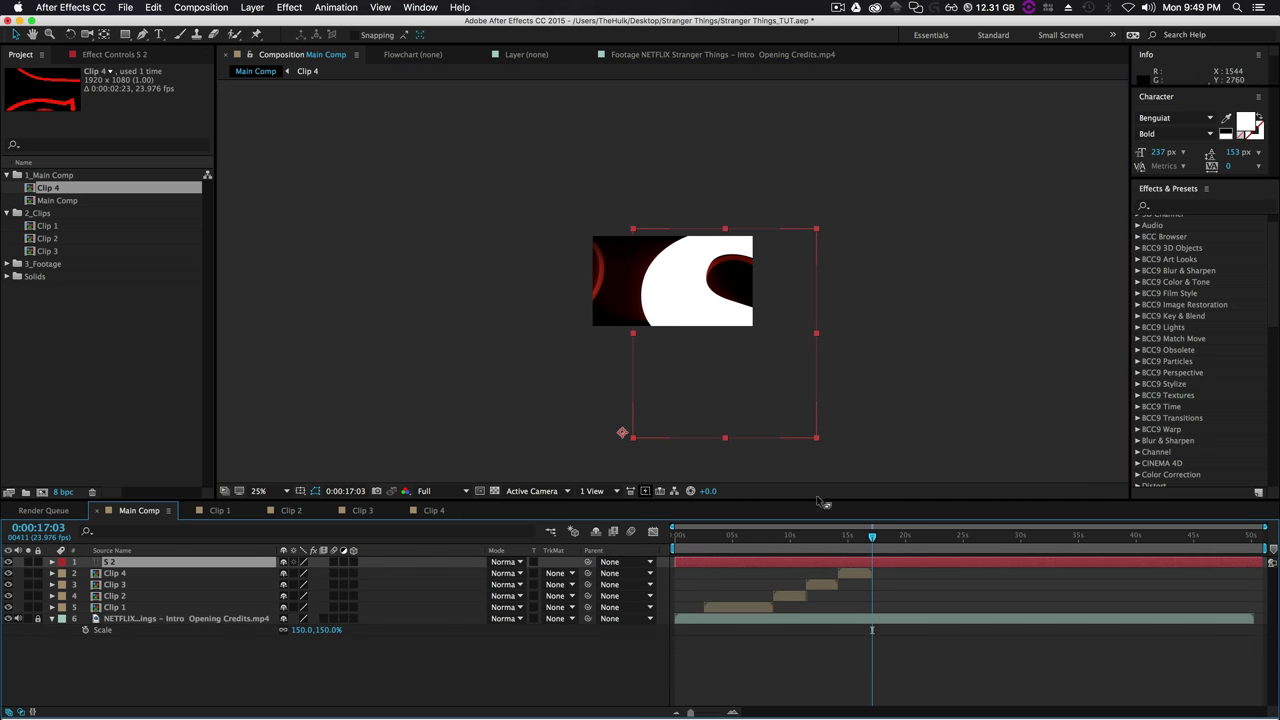
{"action": "key", "text": "ctrl+d"}
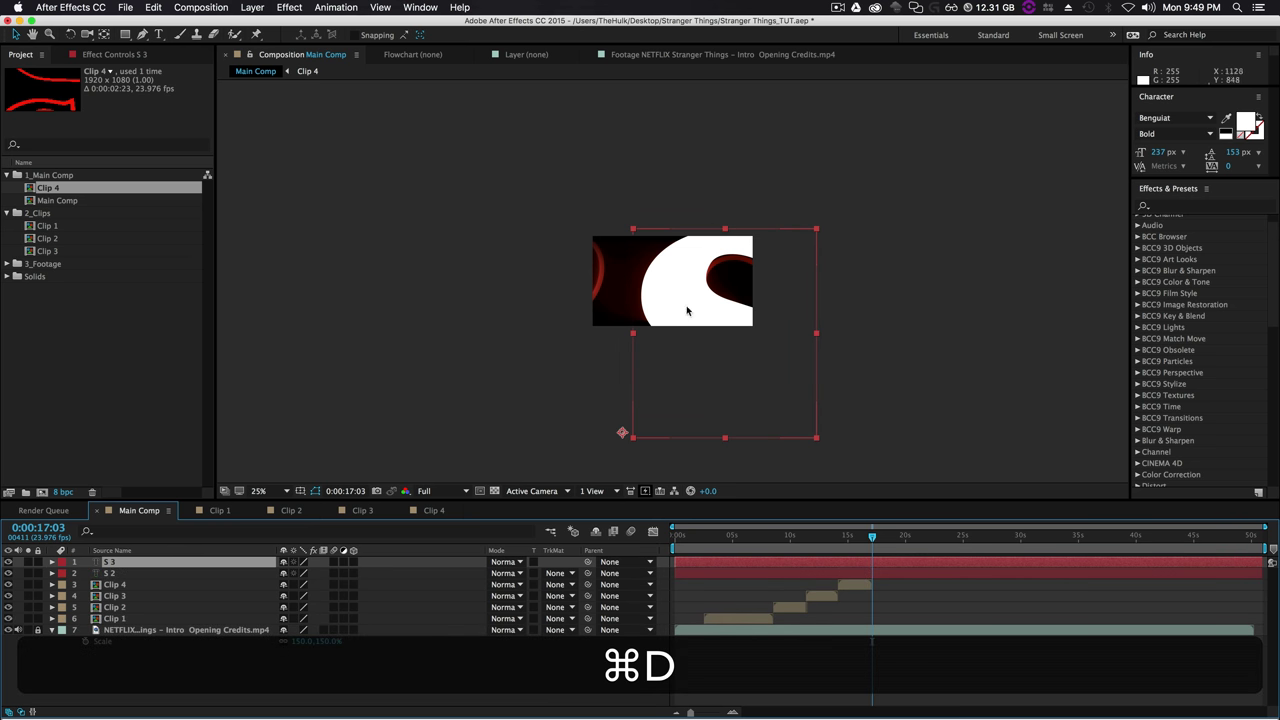
{"action": "left_click_drag", "start_coordinate": [687, 311], "coordinate": [455, 311]}
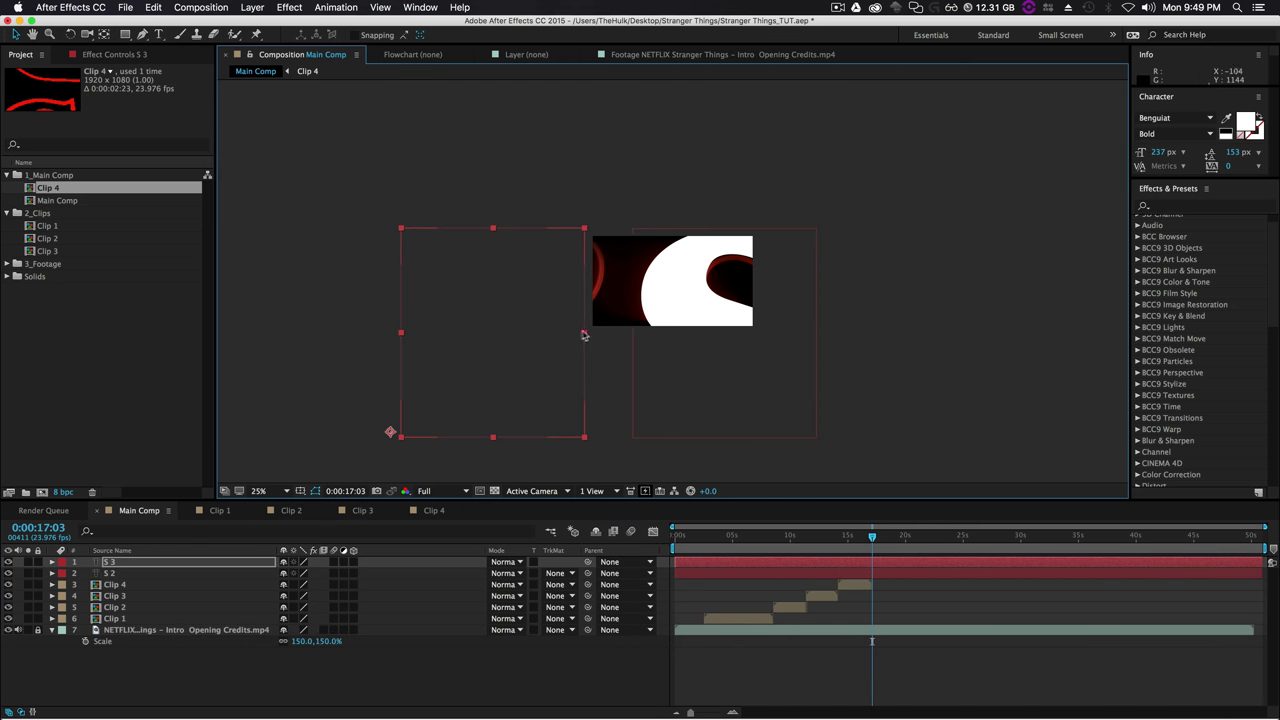
{"action": "mouse_move", "coordinate": [584, 335]}
{"action": "left_mouse_down"}
{"action": "mouse_move", "coordinate": [253, 353]}
{"action": "mouse_move", "coordinate": [546, 331]}
{"action": "left_mouse_up"}
{"action": "key", "text": "period"}
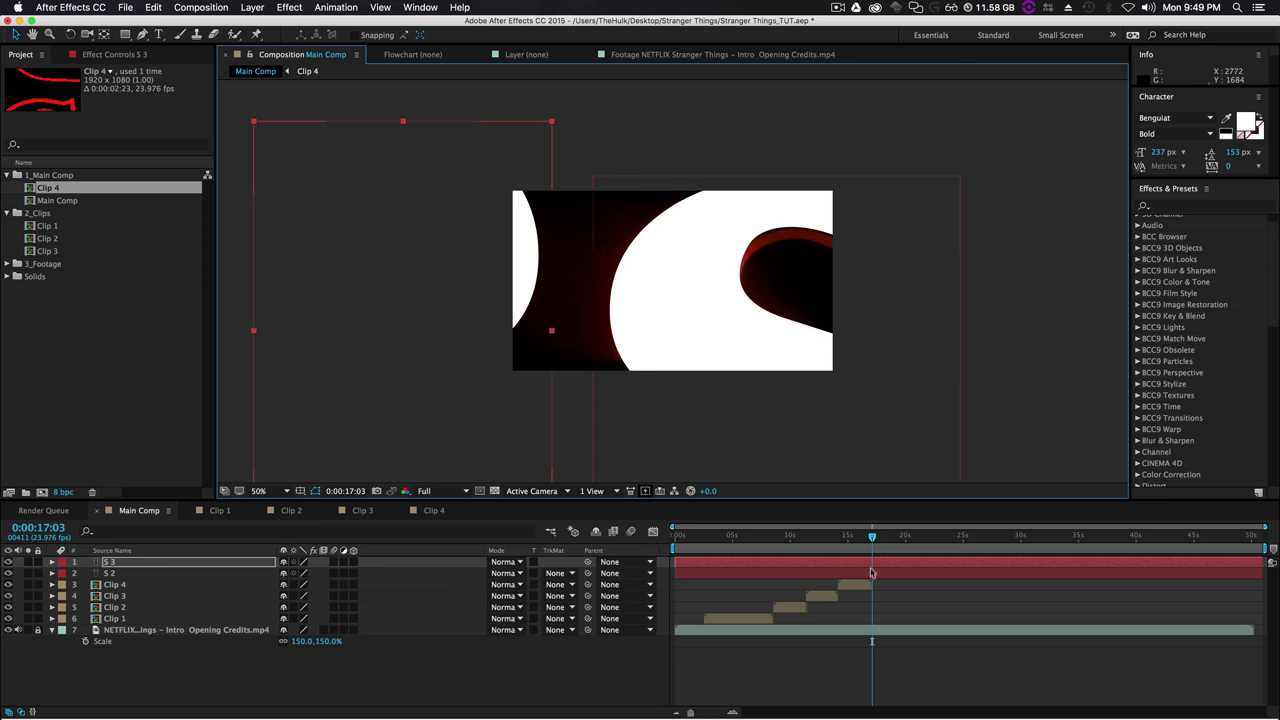
{"action": "left_click", "coordinate": [880, 573], "text": "shift"}
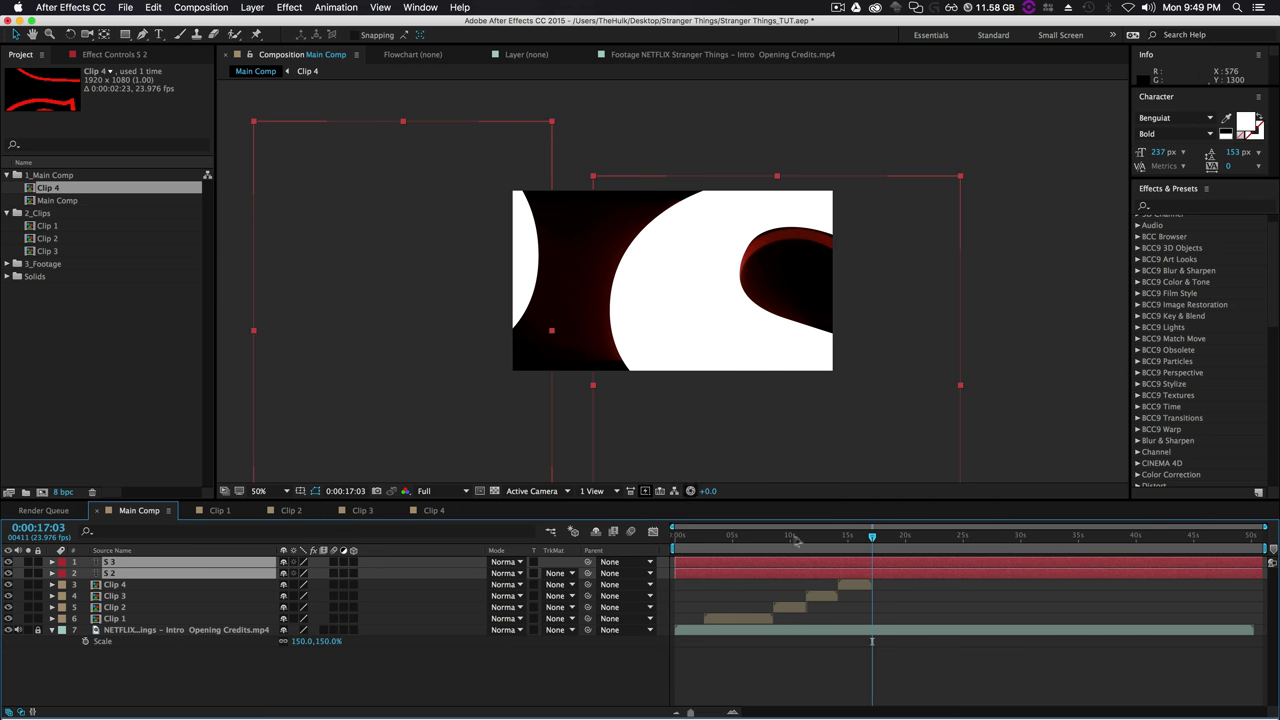
{"action": "left_click", "coordinate": [977, 657]}
{"action": "left_click", "coordinate": [907, 575]}
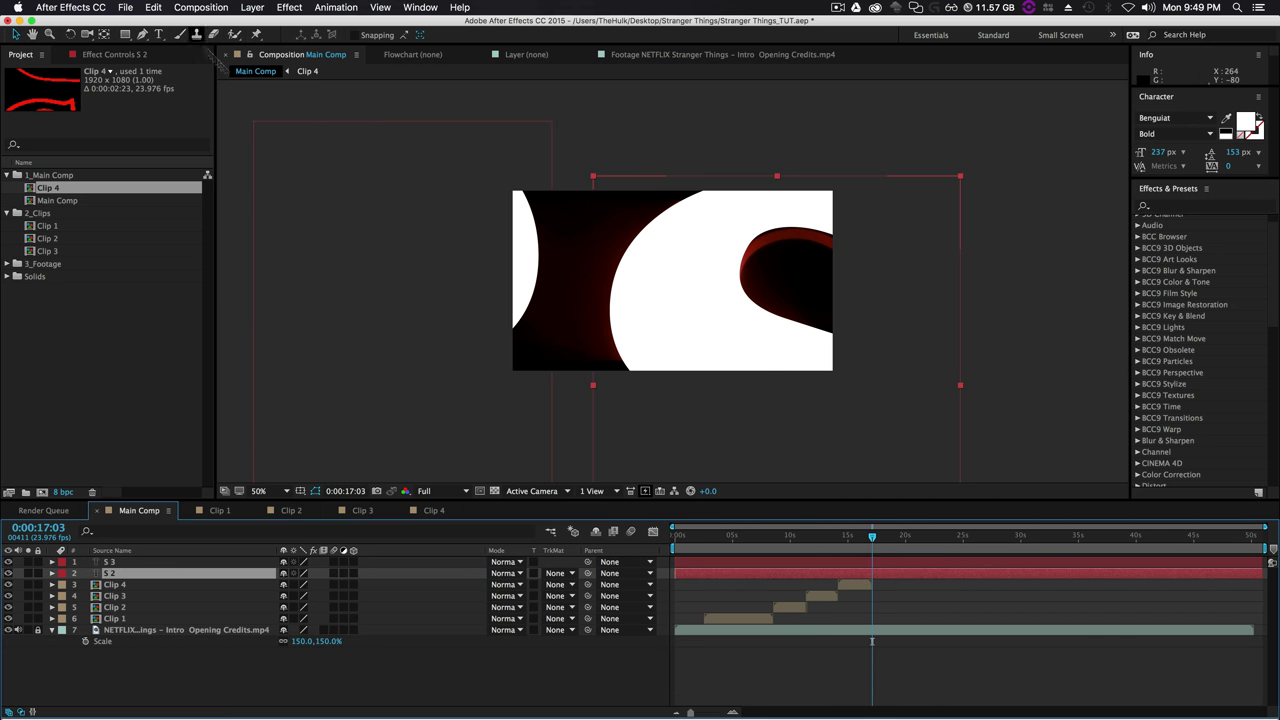
Convert the S 2 and S 3 text layers into shape outlines.
{"action": "right_click", "coordinate": [703, 573]}
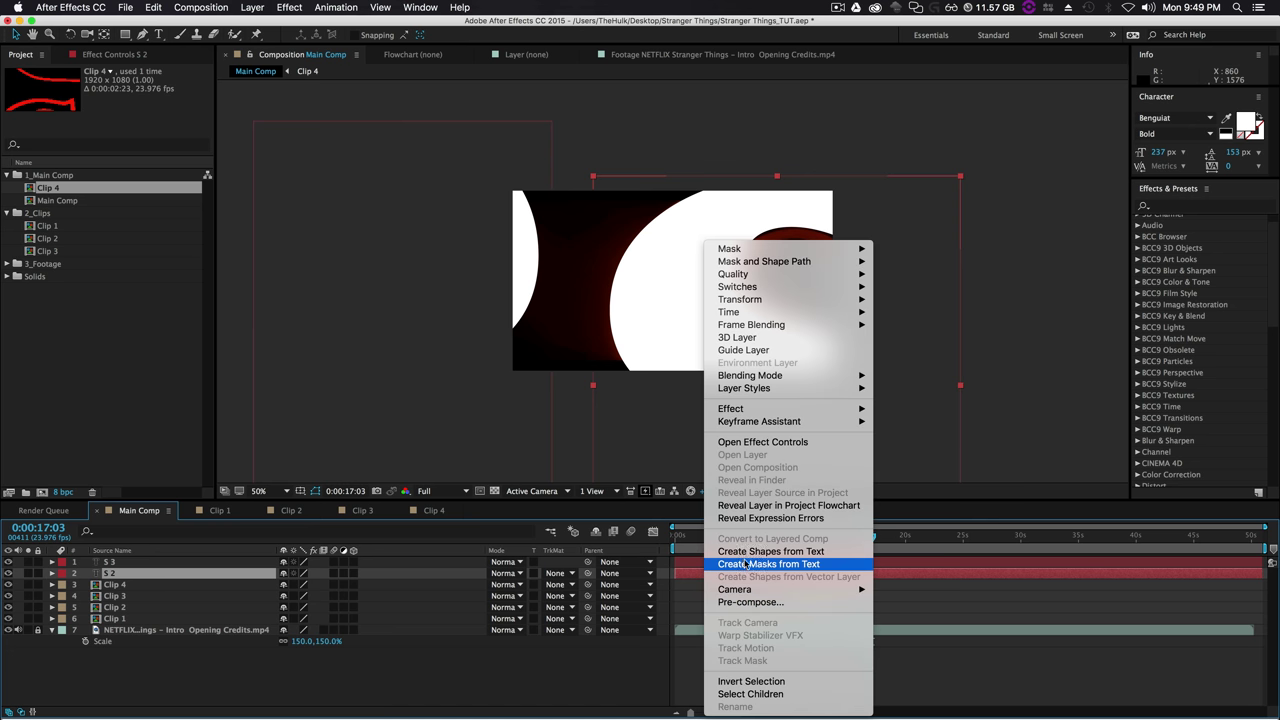
{"action": "left_click", "coordinate": [746, 553]}
{"action": "right_click", "coordinate": [705, 573]}
{"action": "left_click", "coordinate": [712, 575]}
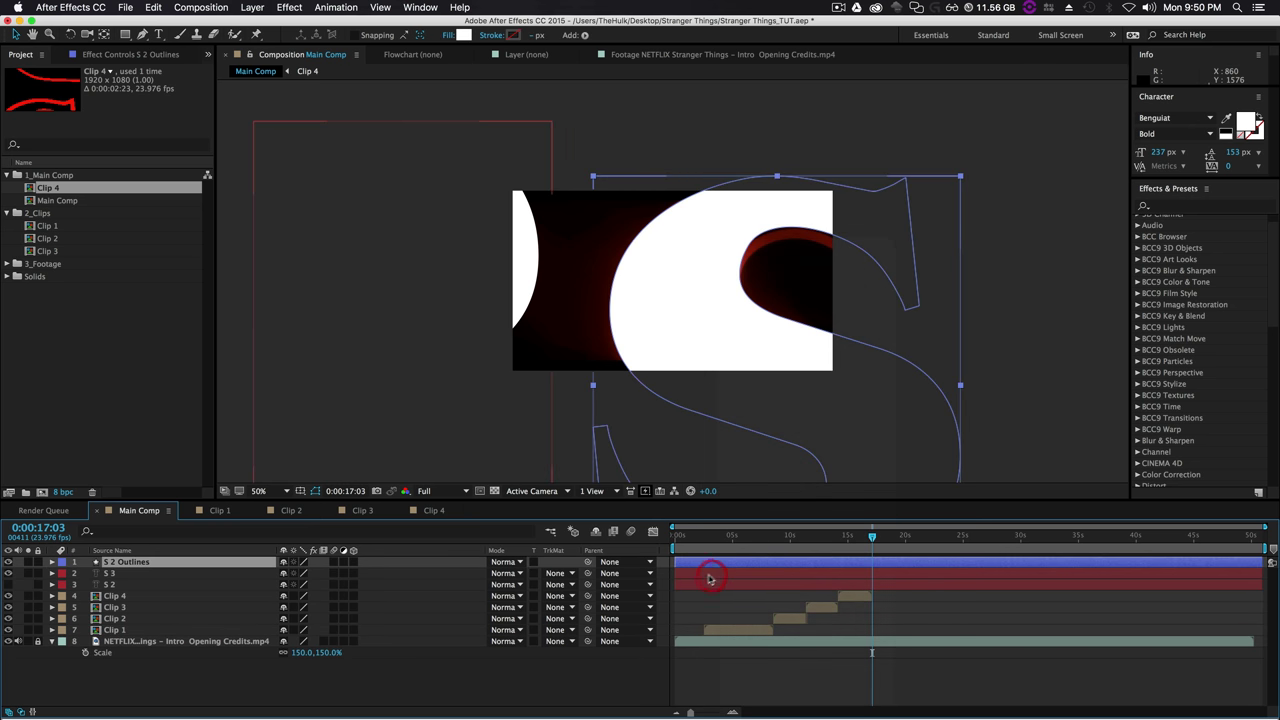
{"action": "right_click", "coordinate": [725, 577]}
{"action": "left_click", "coordinate": [759, 553]}
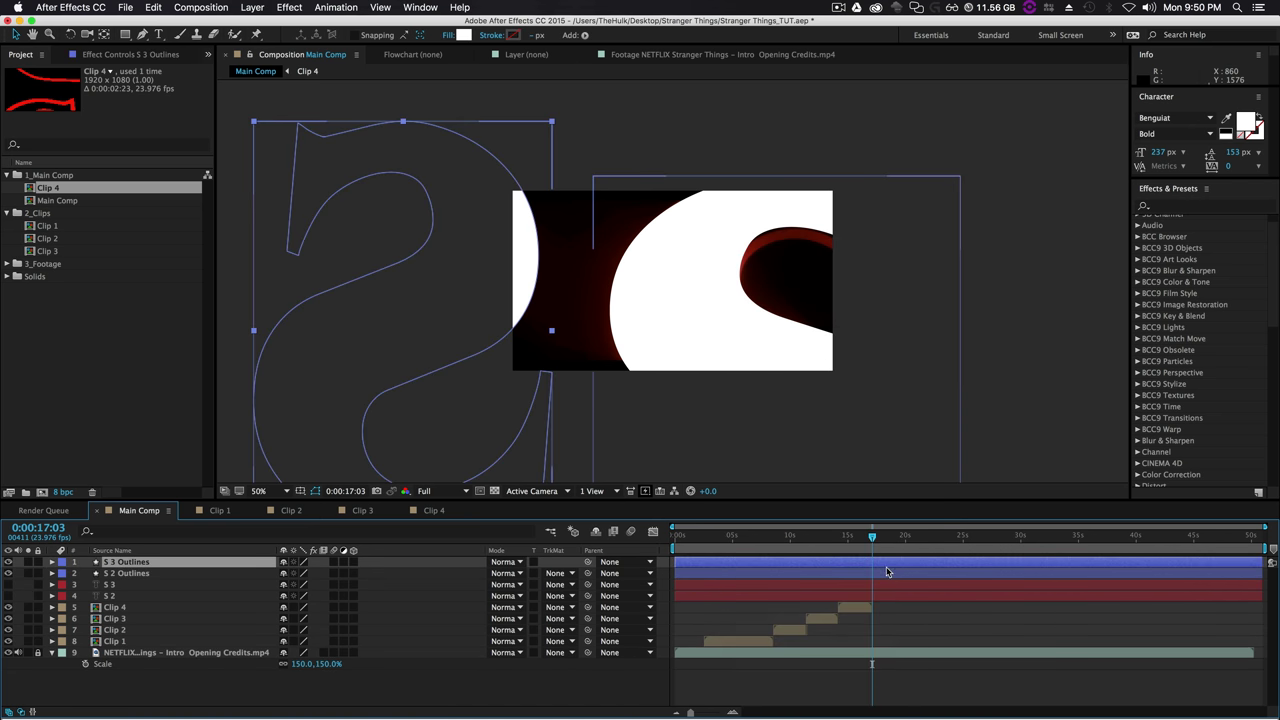
Give S 2 Outlines no fill and a red solid-colour stroke.
{"action": "left_click", "coordinate": [906, 597]}
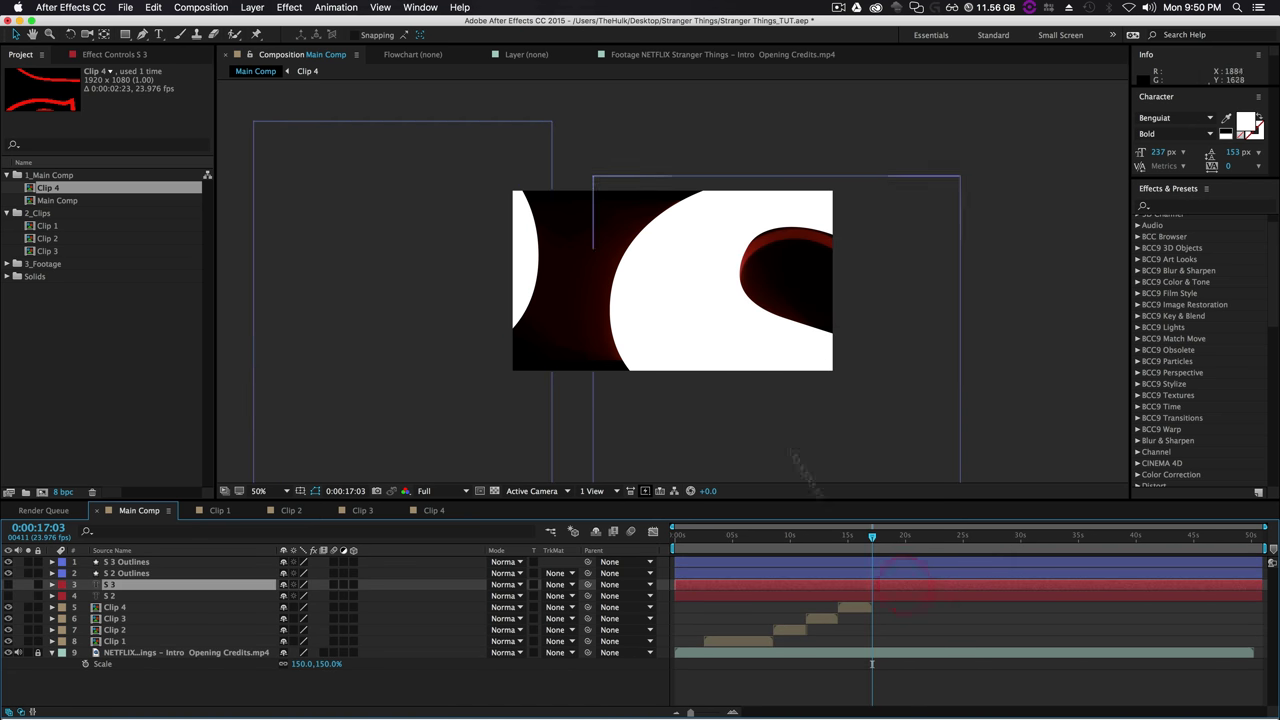
{"action": "left_click", "coordinate": [900, 573]}
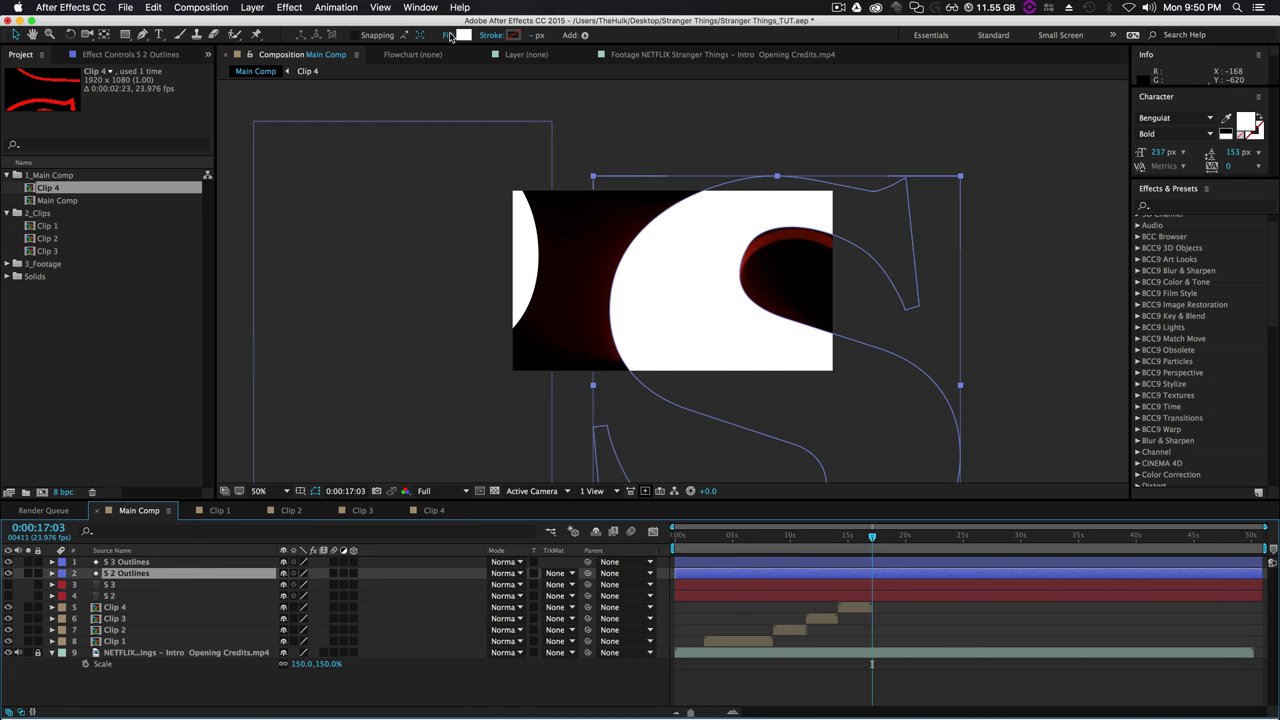
{"action": "left_click", "coordinate": [450, 36]}
{"action": "left_click", "coordinate": [348, 108]}
{"action": "left_click", "coordinate": [457, 183]}
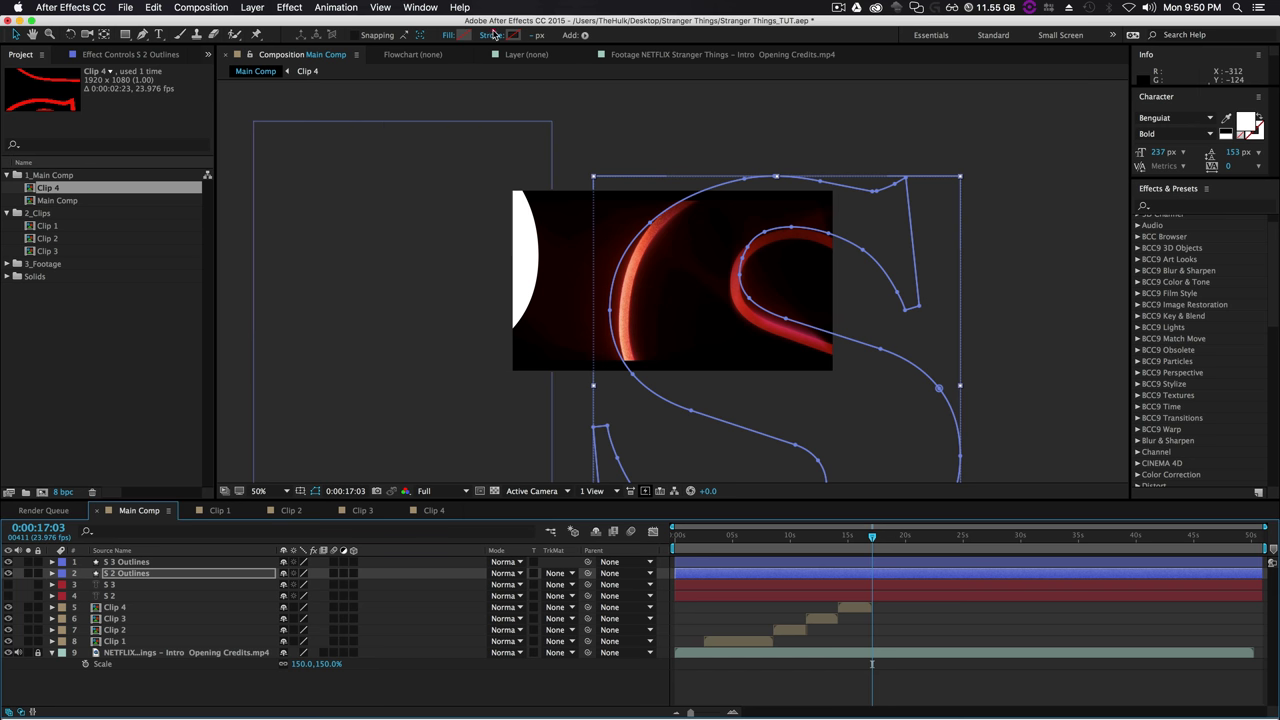
{"action": "left_click", "coordinate": [493, 34]}
{"action": "left_click", "coordinate": [457, 185]}
{"action": "left_click", "coordinate": [490, 37]}
{"action": "left_click", "coordinate": [376, 106]}
{"action": "left_click", "coordinate": [456, 186]}
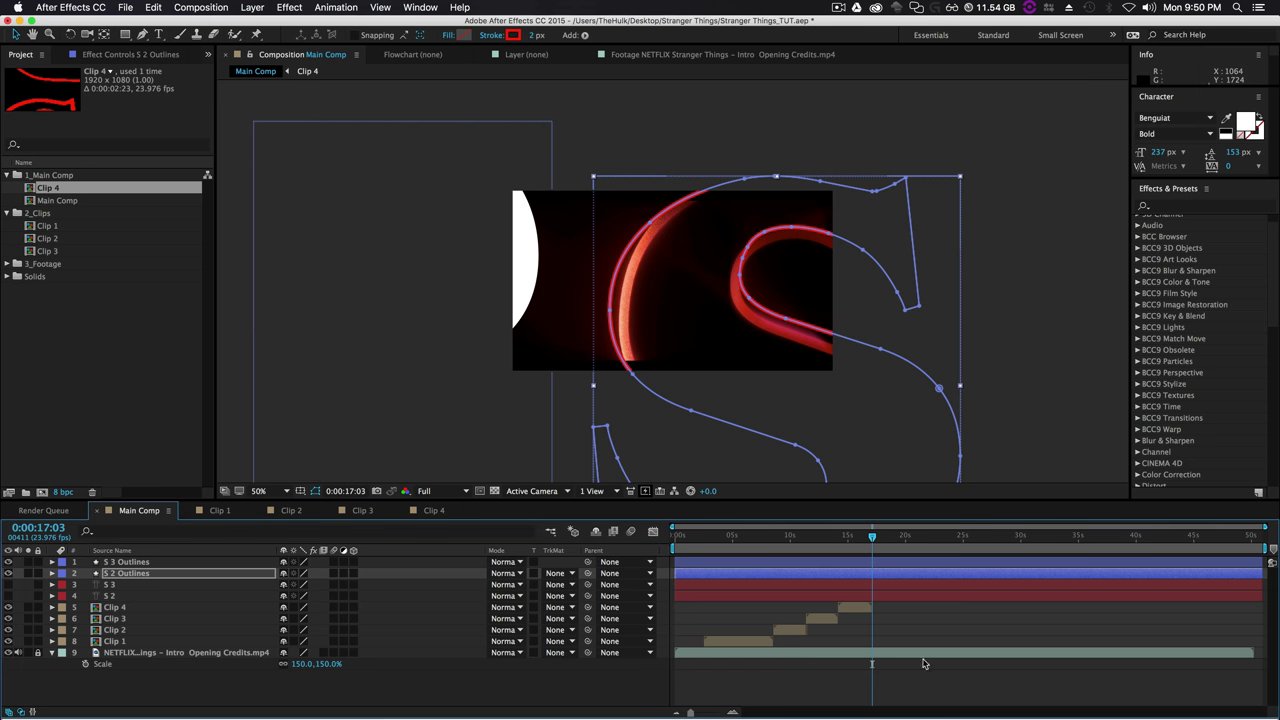
Give S 3 Outlines no fill and a red solid-colour stroke.
{"action": "left_click", "coordinate": [887, 561]}
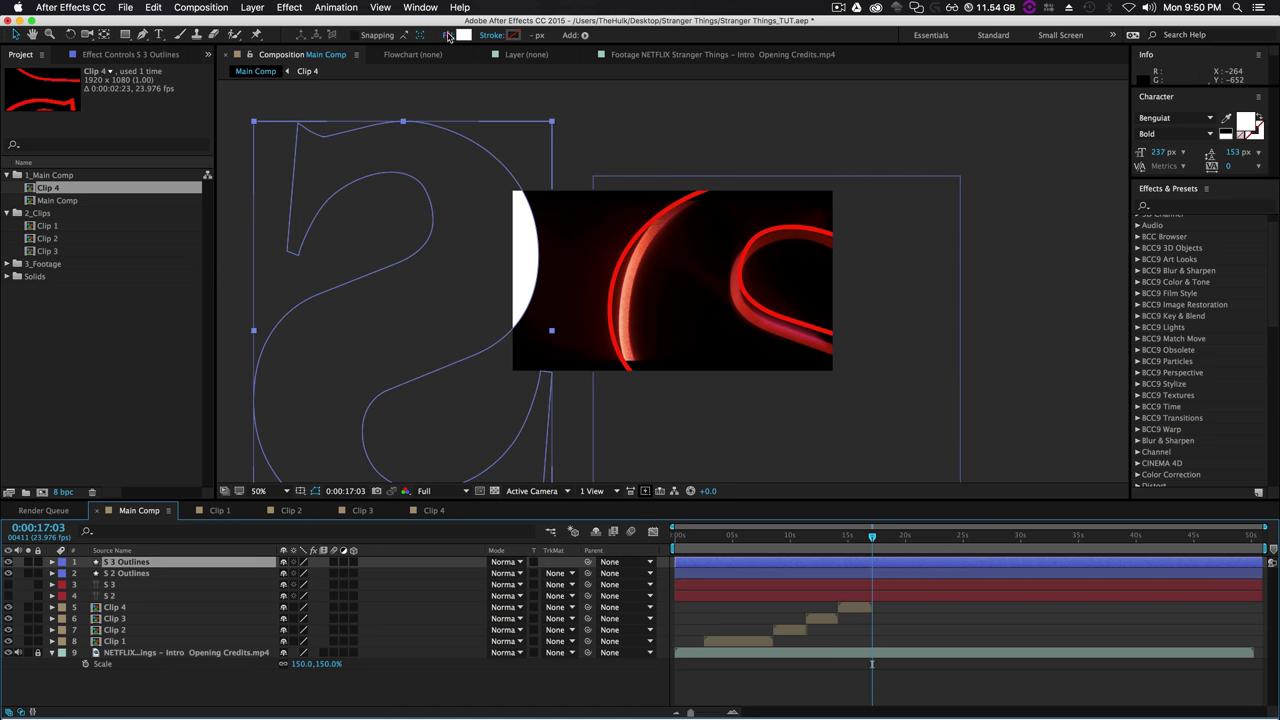
{"action": "left_click", "coordinate": [449, 35]}
{"action": "left_click", "coordinate": [347, 106]}
{"action": "left_click", "coordinate": [455, 183]}
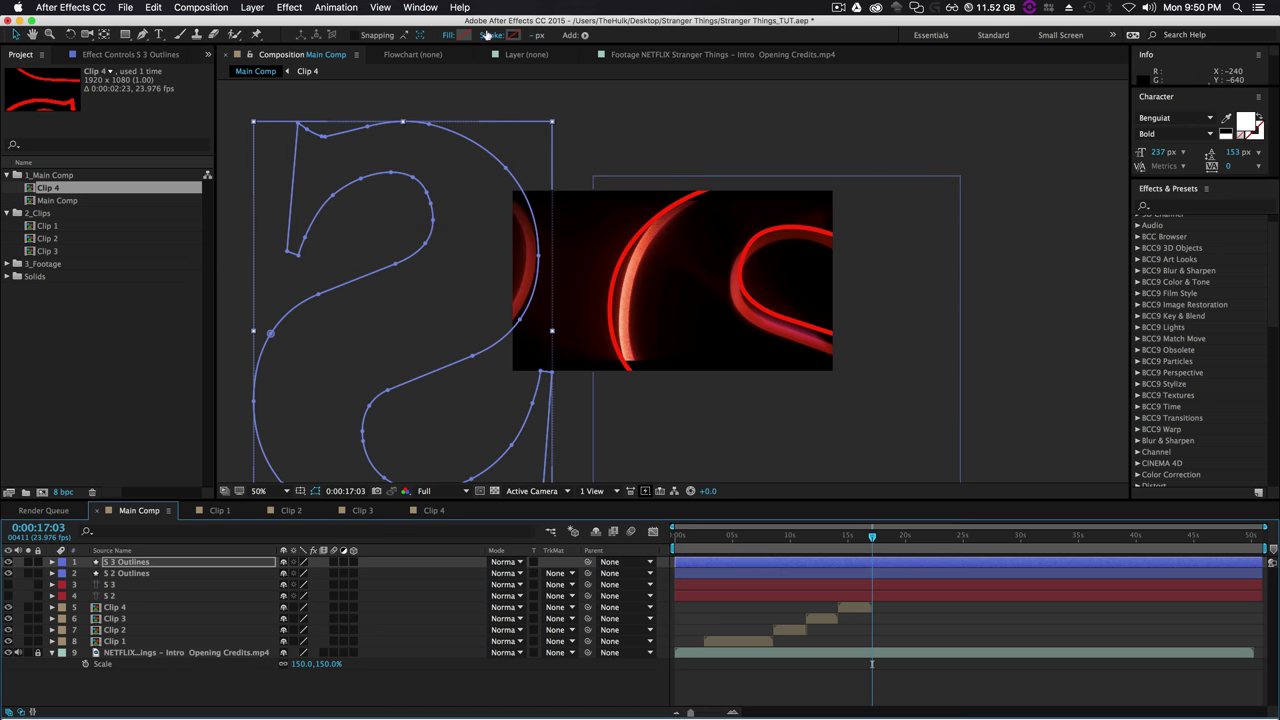
{"action": "left_click", "coordinate": [487, 35]}
{"action": "left_click", "coordinate": [363, 106]}
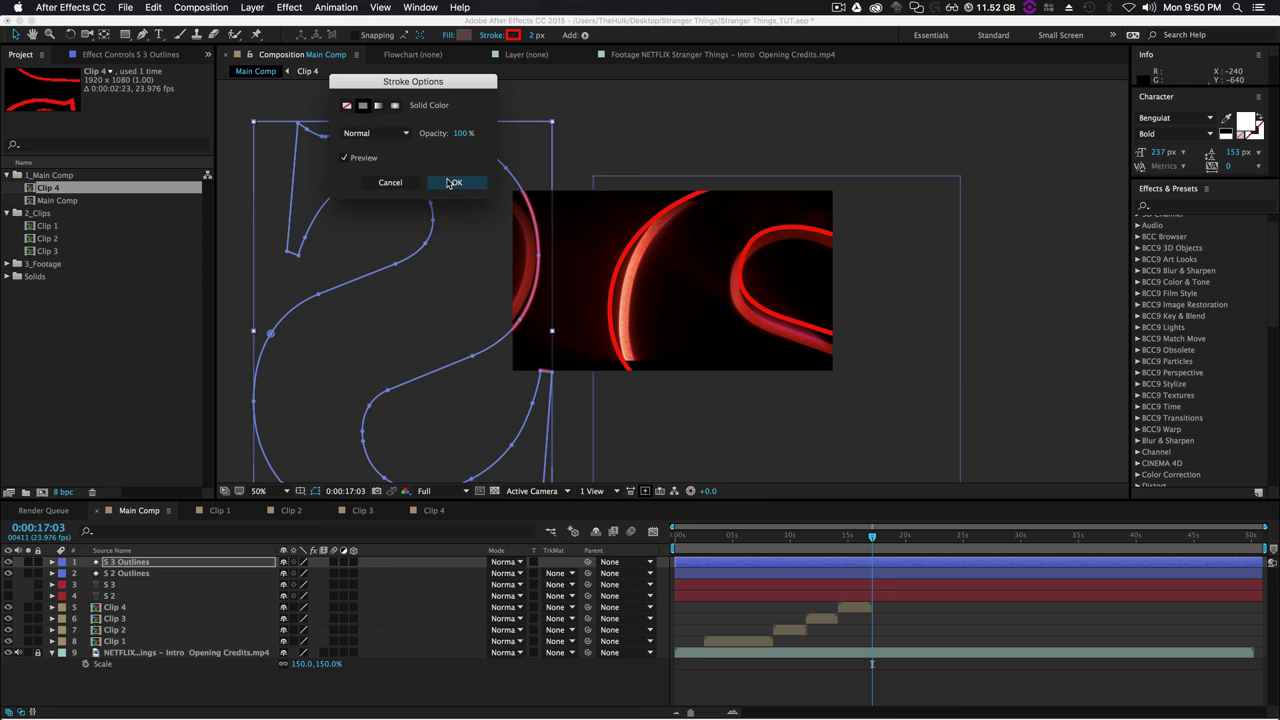
{"action": "left_click", "coordinate": [453, 183]}
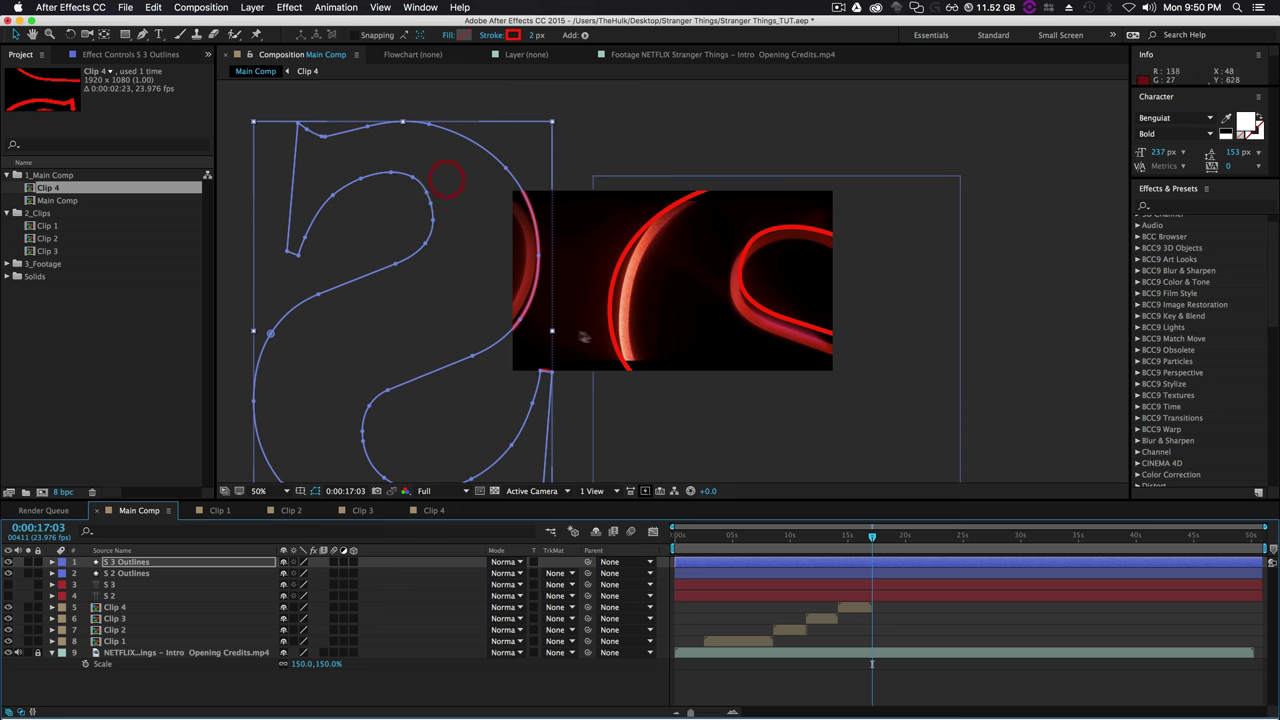
Check the N outline animation in Clip 2, then return to Main Comp at 0:00:17:06.
{"action": "double_click", "coordinate": [127, 630]}
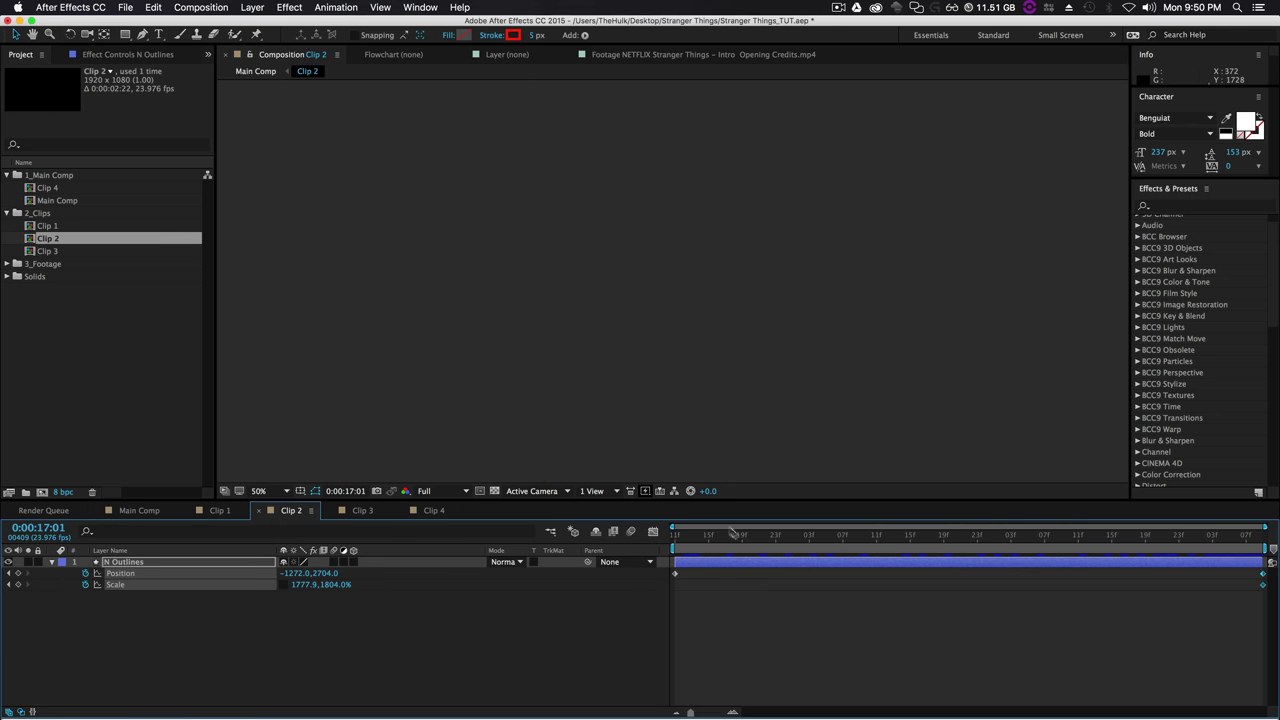
{"action": "left_click_drag", "start_coordinate": [735, 534], "coordinate": [903, 557]}
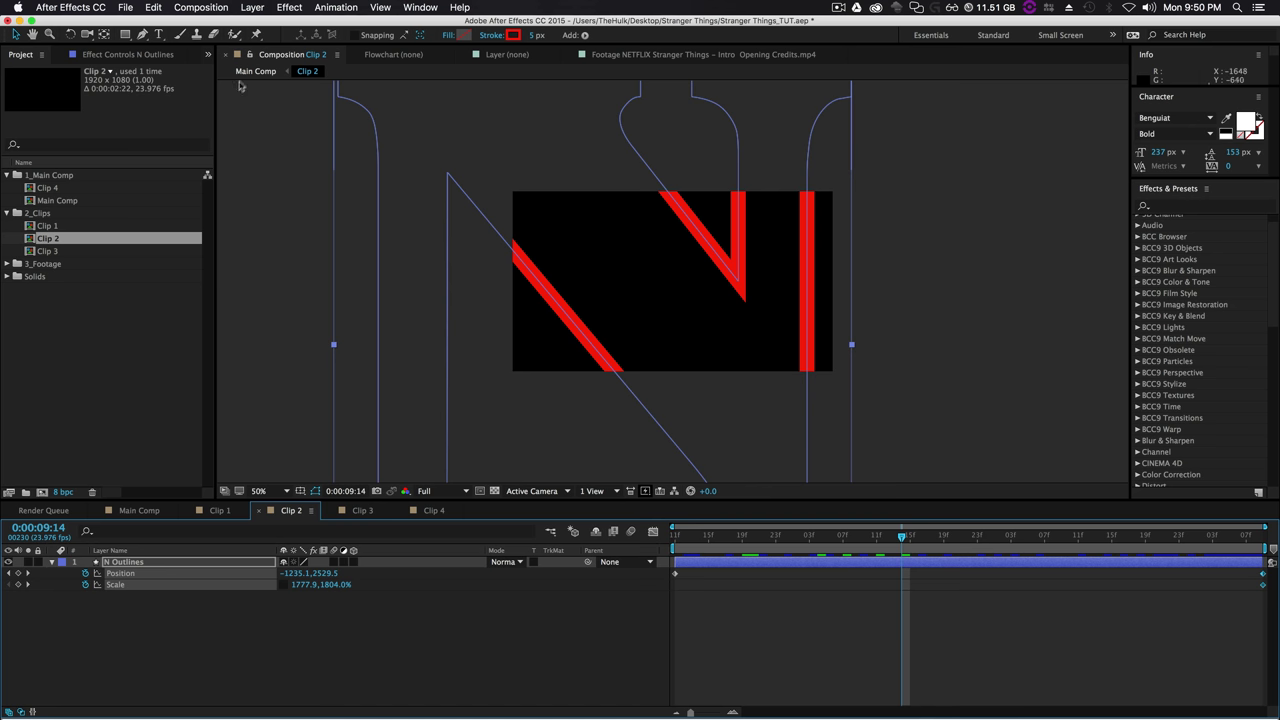
{"action": "left_click", "coordinate": [254, 72]}
{"action": "left_click", "coordinate": [873, 537]}
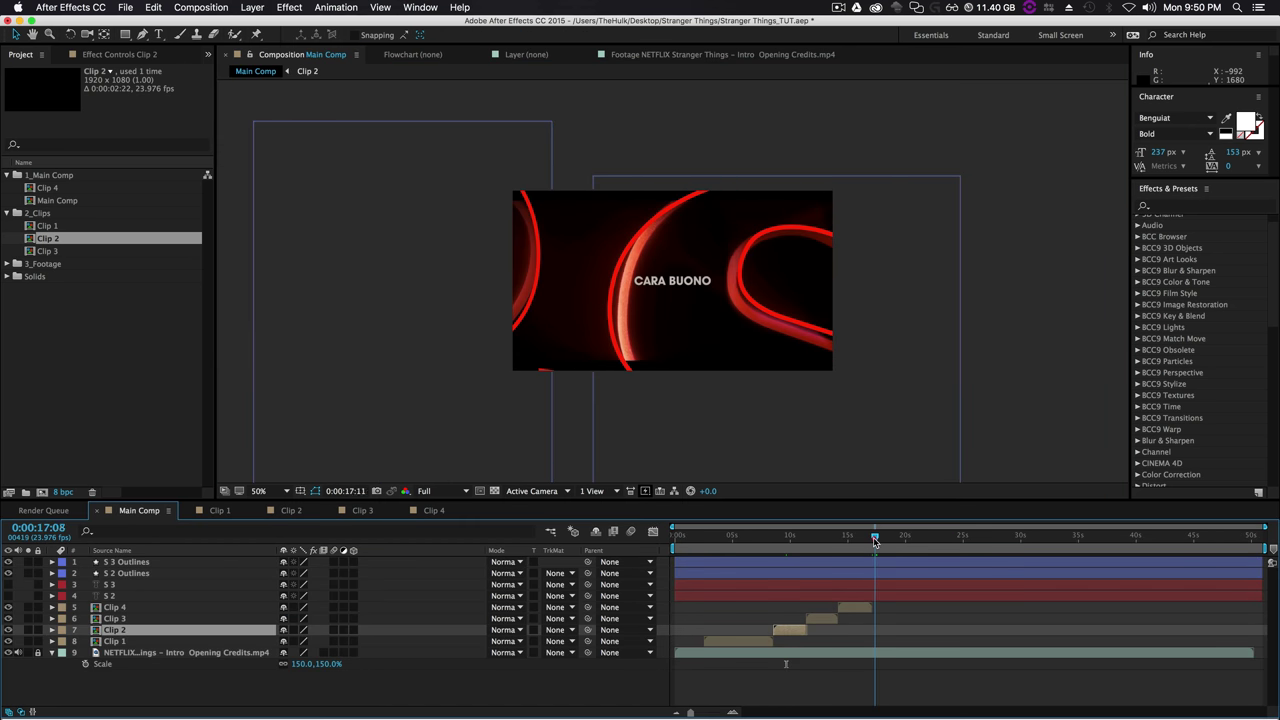
{"action": "left_click_drag", "start_coordinate": [873, 537], "coordinate": [872, 537]}
Thicken the S 3 Outlines stroke to 5 px and nudge it slightly left and down.
{"action": "left_click", "coordinate": [891, 564]}
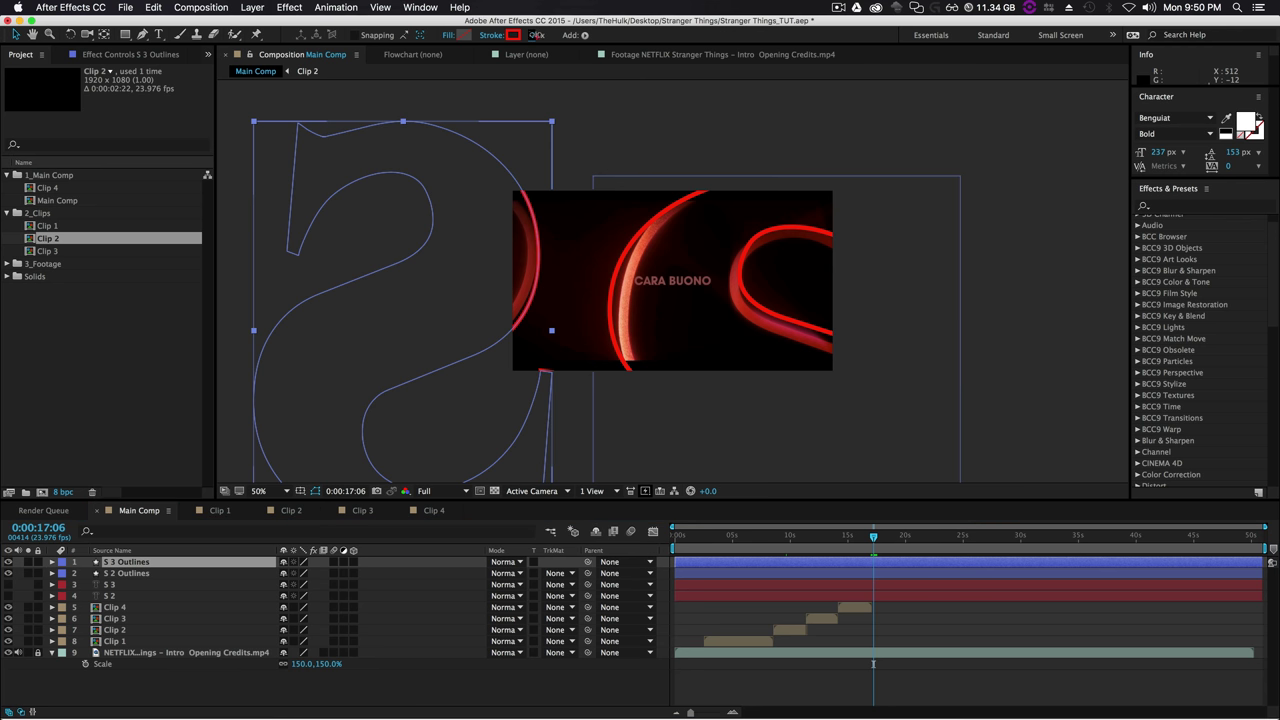
{"action": "left_click_drag", "start_coordinate": [536, 36], "coordinate": [542, 36]}
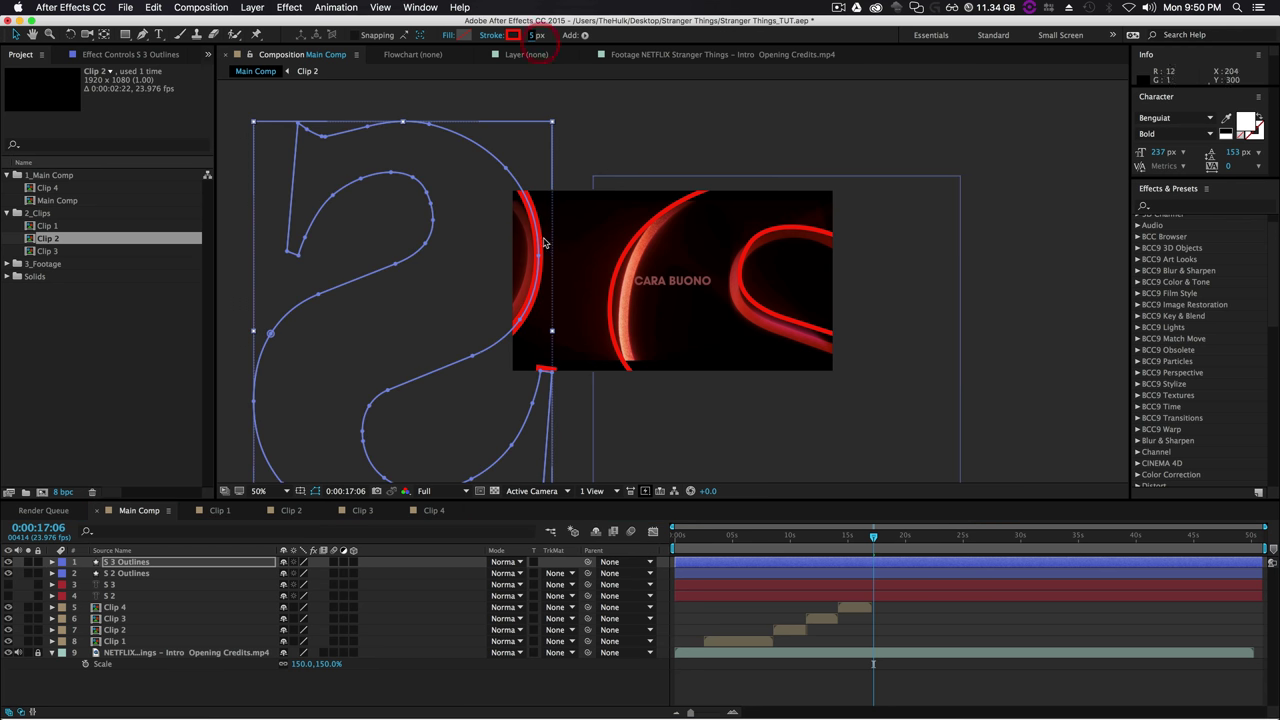
{"action": "left_click_drag", "start_coordinate": [544, 242], "coordinate": [530, 247]}
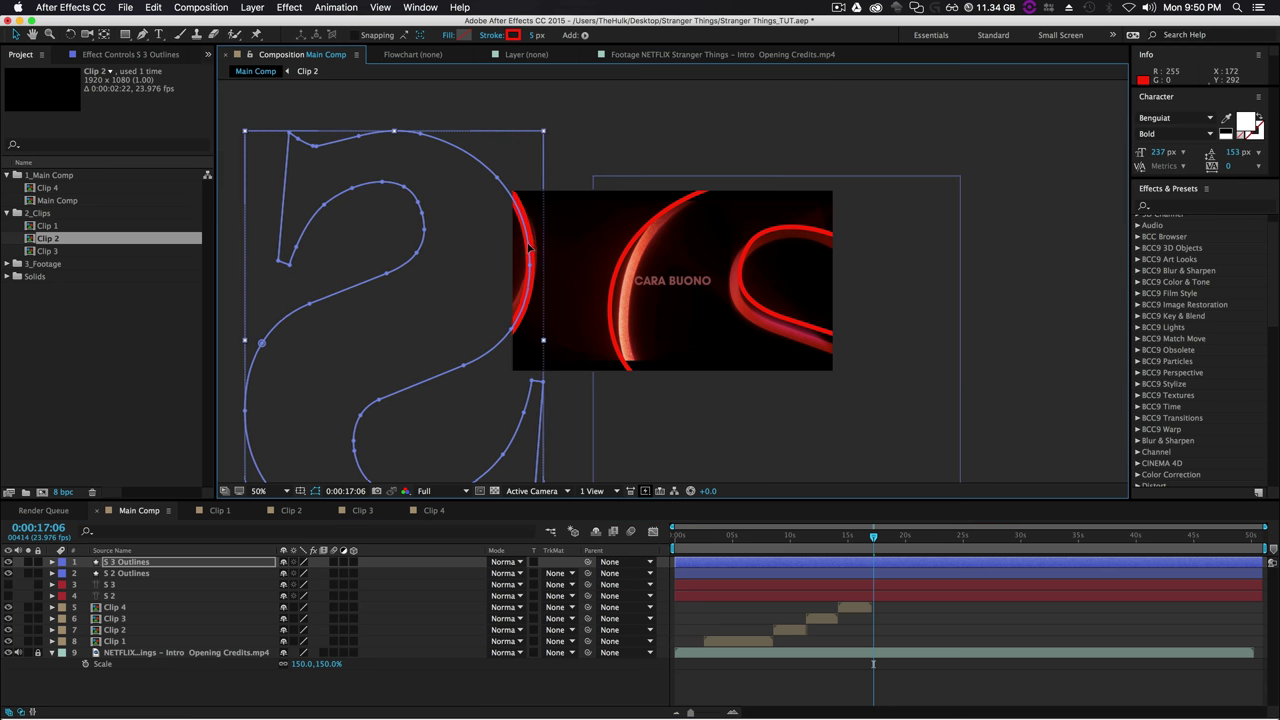
Thicken the S 2 Outlines stroke to 6 px and nudge that letter slightly into place.
{"action": "left_click", "coordinate": [943, 572]}
{"action": "left_click_drag", "start_coordinate": [536, 36], "coordinate": [540, 36]}
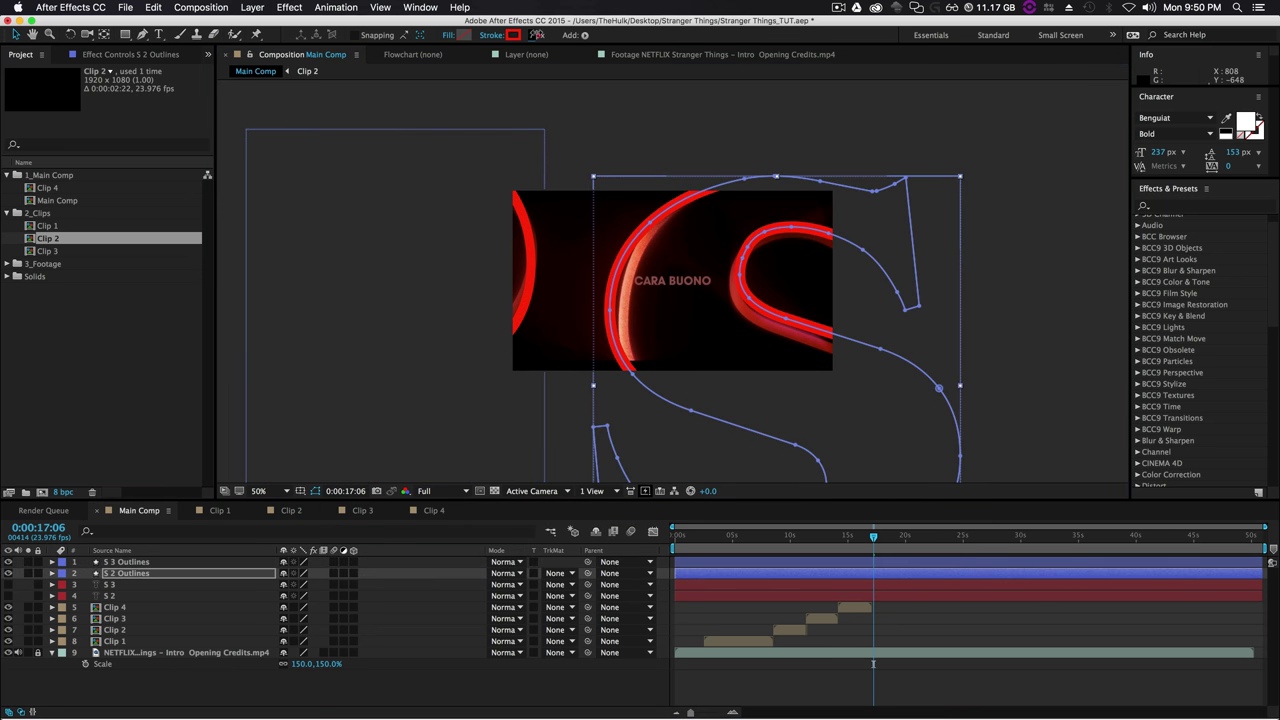
{"action": "left_click", "coordinate": [677, 205]}
{"action": "key", "text": "super+z"}
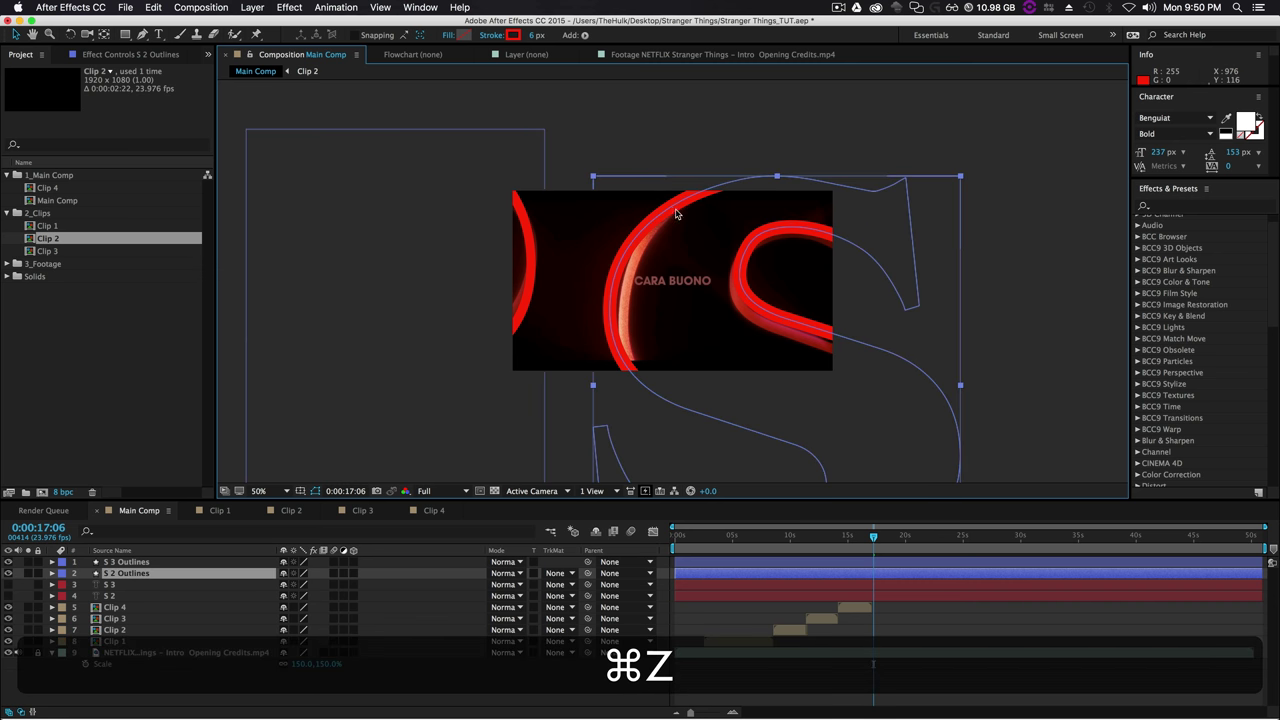
{"action": "key", "text": "super+z"}
{"action": "left_click_drag", "start_coordinate": [686, 213], "coordinate": [679, 215]}
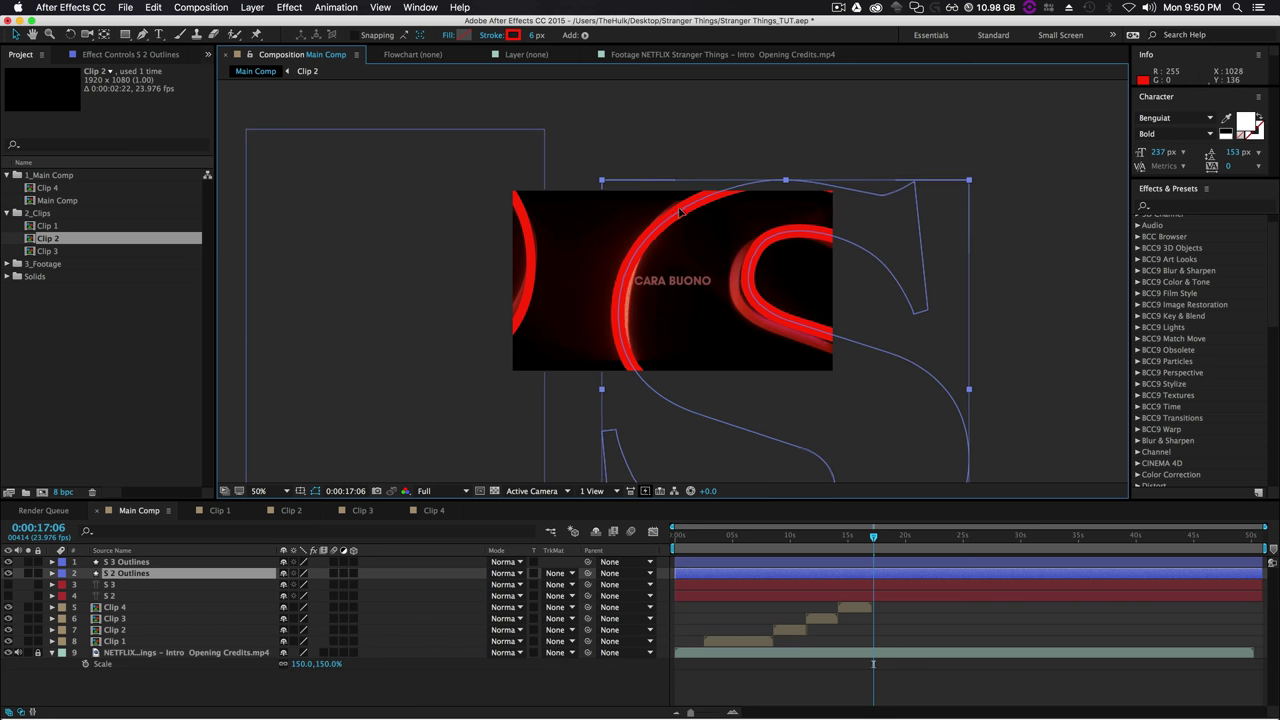
{"action": "left_click_drag", "start_coordinate": [689, 711], "coordinate": [714, 712]}
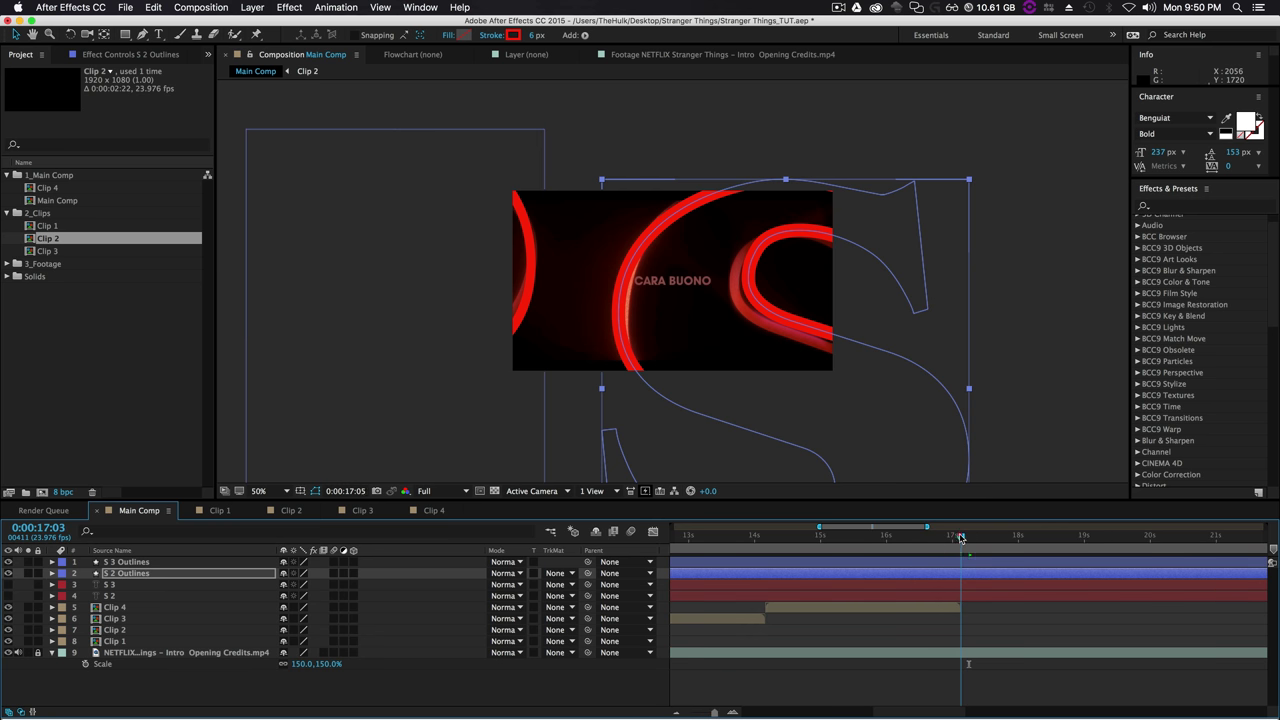
{"action": "left_click", "coordinate": [969, 563], "text": "shift"}
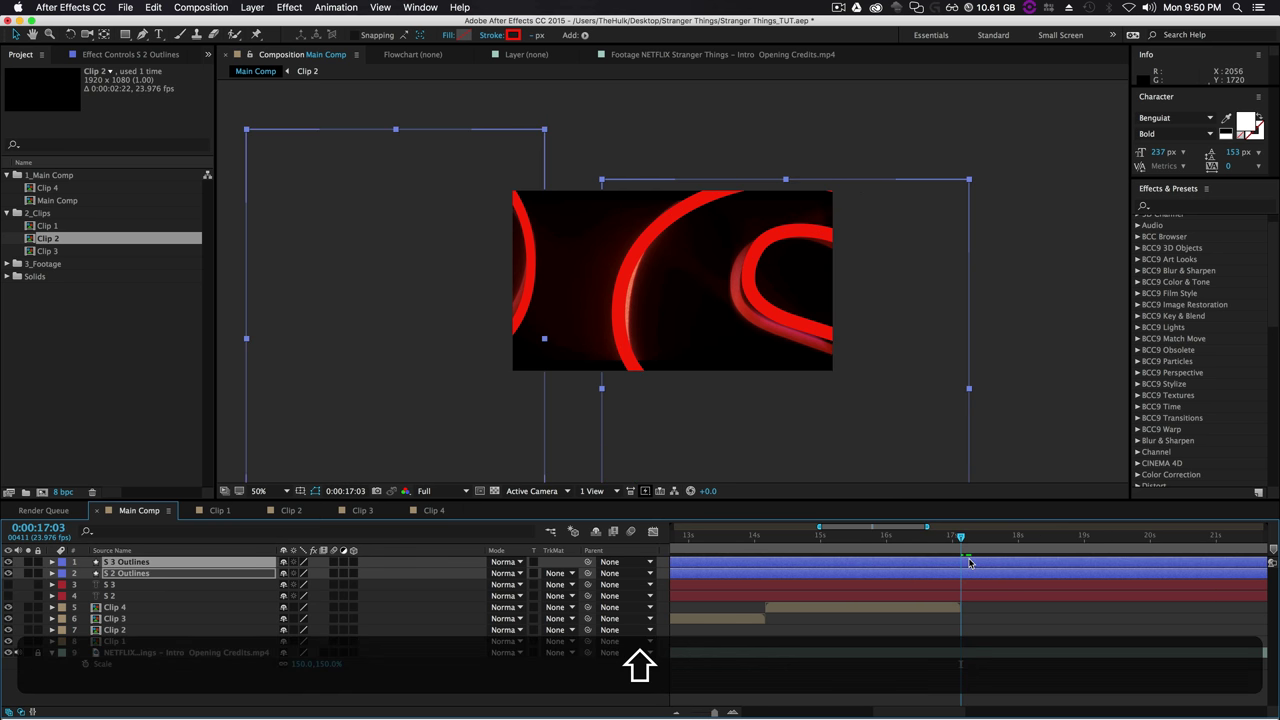
Trim both S outline layers to start at 0:00:17:03 and preview the frames around 17 s.
{"action": "key", "text": "alt+bracketleft"}
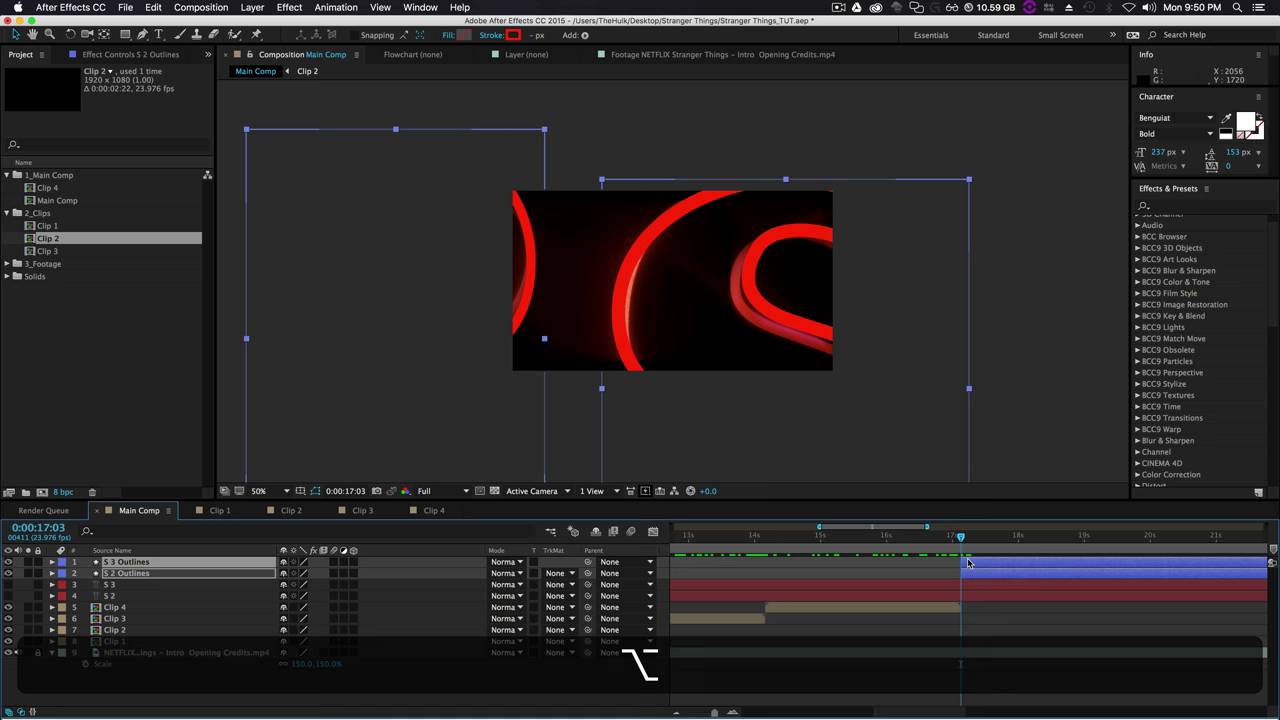
{"action": "left_click_drag", "start_coordinate": [712, 714], "coordinate": [706, 712]}
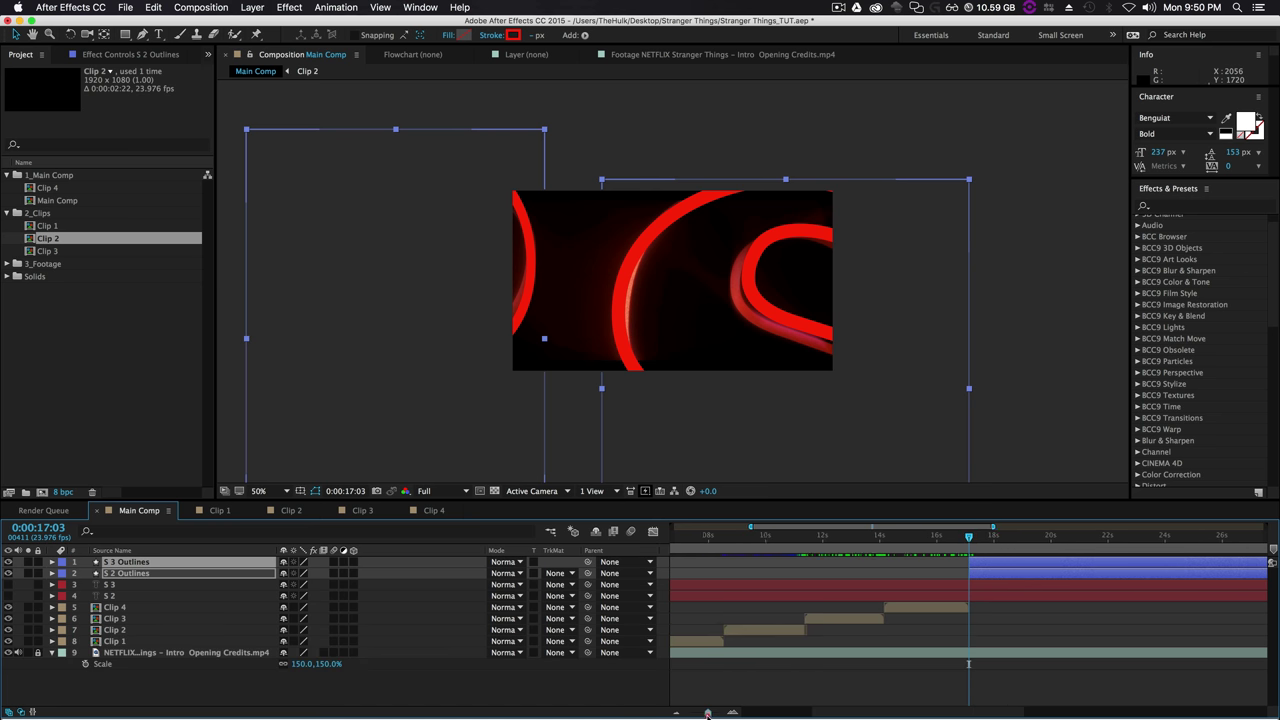
{"action": "left_click_drag", "start_coordinate": [977, 540], "coordinate": [970, 548]}
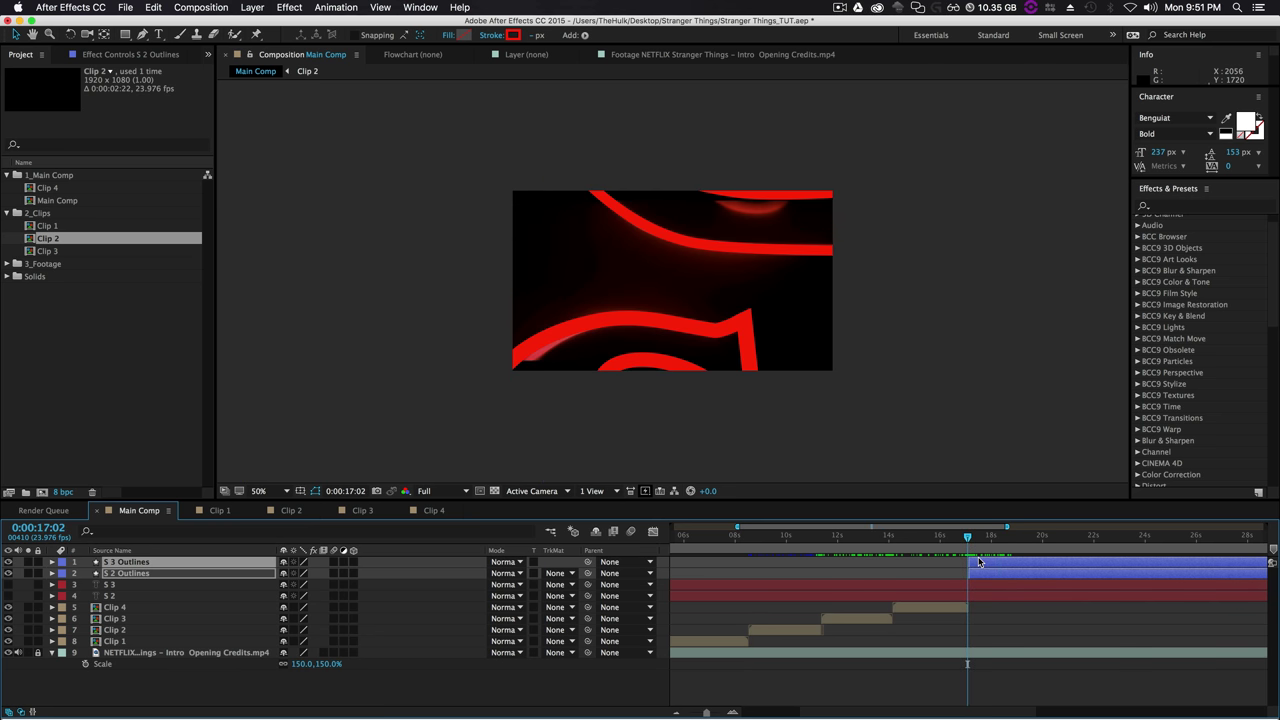
Add Scale keyframes on both S outline layers at 17:03, then move to 19:21.
{"action": "key", "text": "p"}
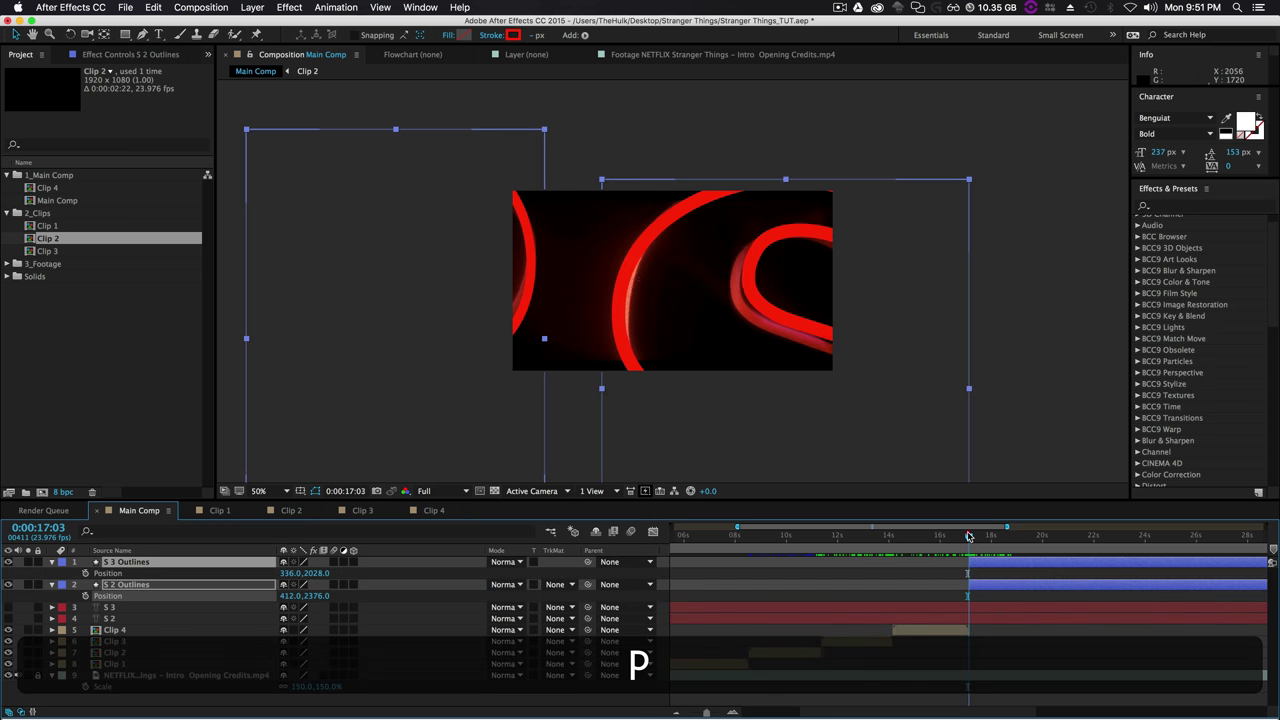
{"action": "left_click", "coordinate": [969, 537]}
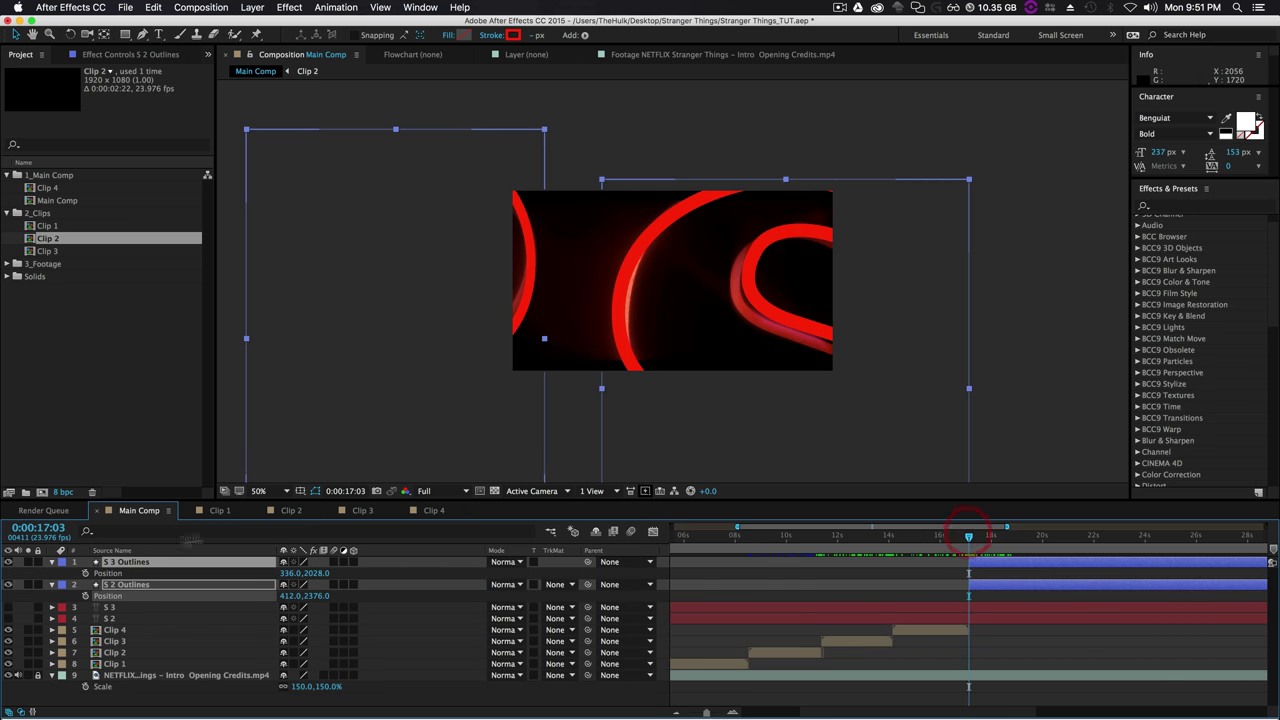
{"action": "key", "text": "s"}
{"action": "left_click", "coordinate": [85, 573]}
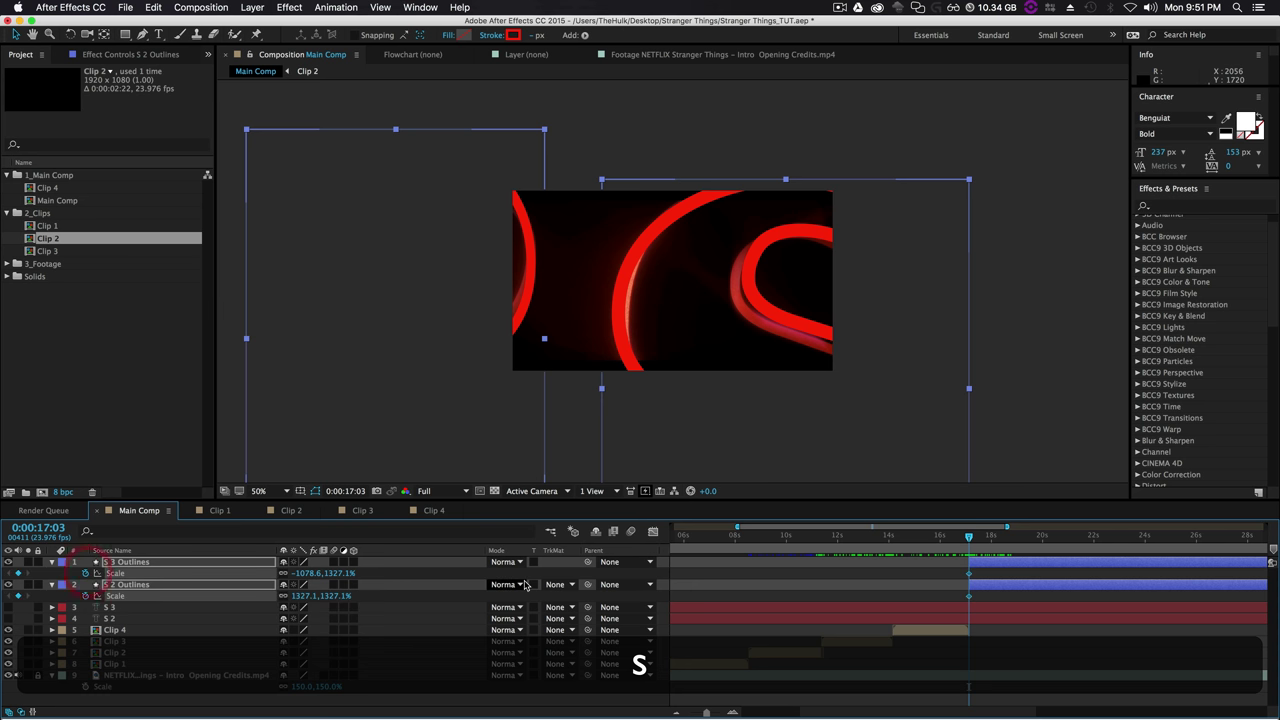
{"action": "left_click_drag", "start_coordinate": [970, 541], "coordinate": [1039, 541]}
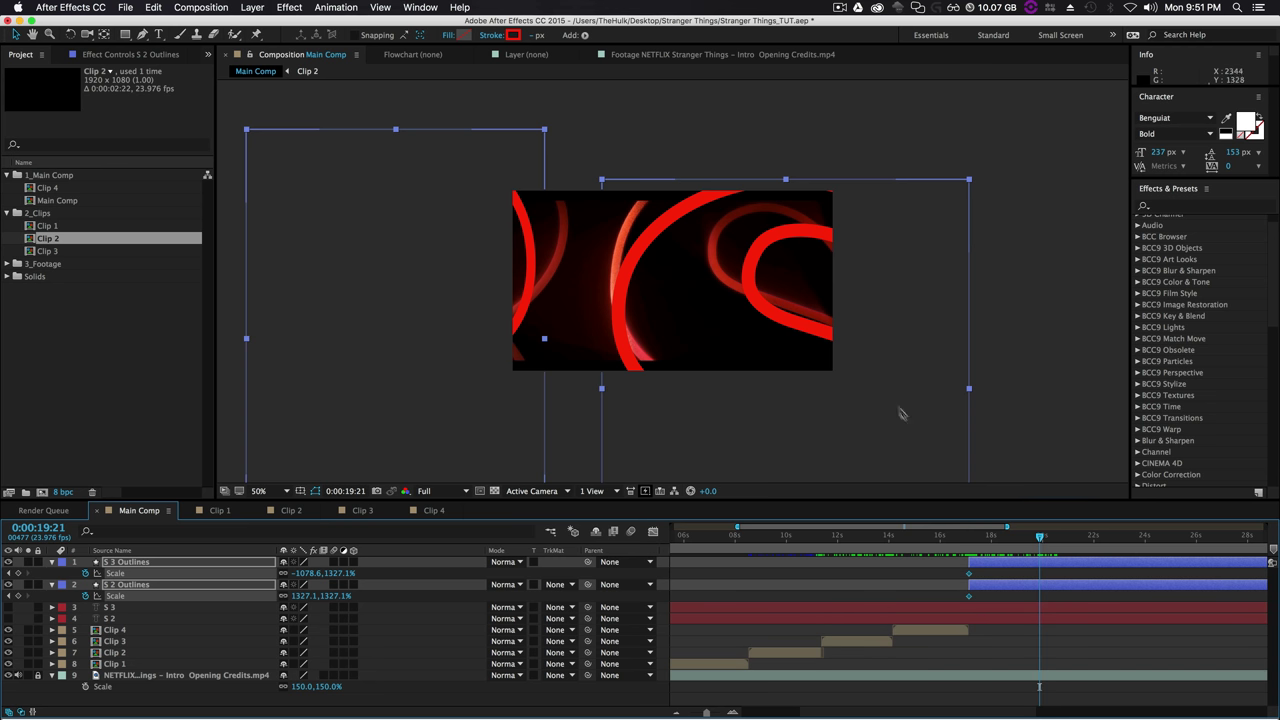
Reposition S 2 Outlines and shrink it to 1109.9% at 19:21.
{"action": "left_click", "coordinate": [877, 362]}
{"action": "left_click", "coordinate": [1073, 585]}
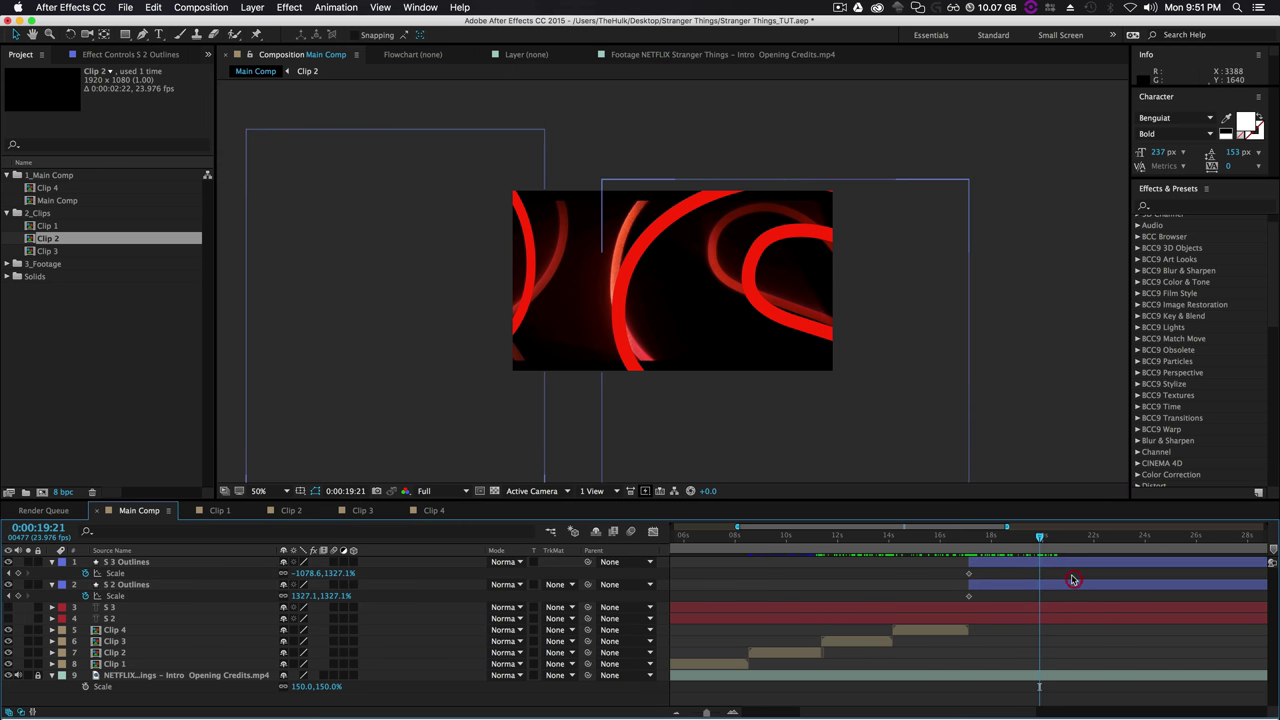
{"action": "left_click", "coordinate": [1072, 587]}
{"action": "left_click_drag", "start_coordinate": [836, 357], "coordinate": [810, 304]}
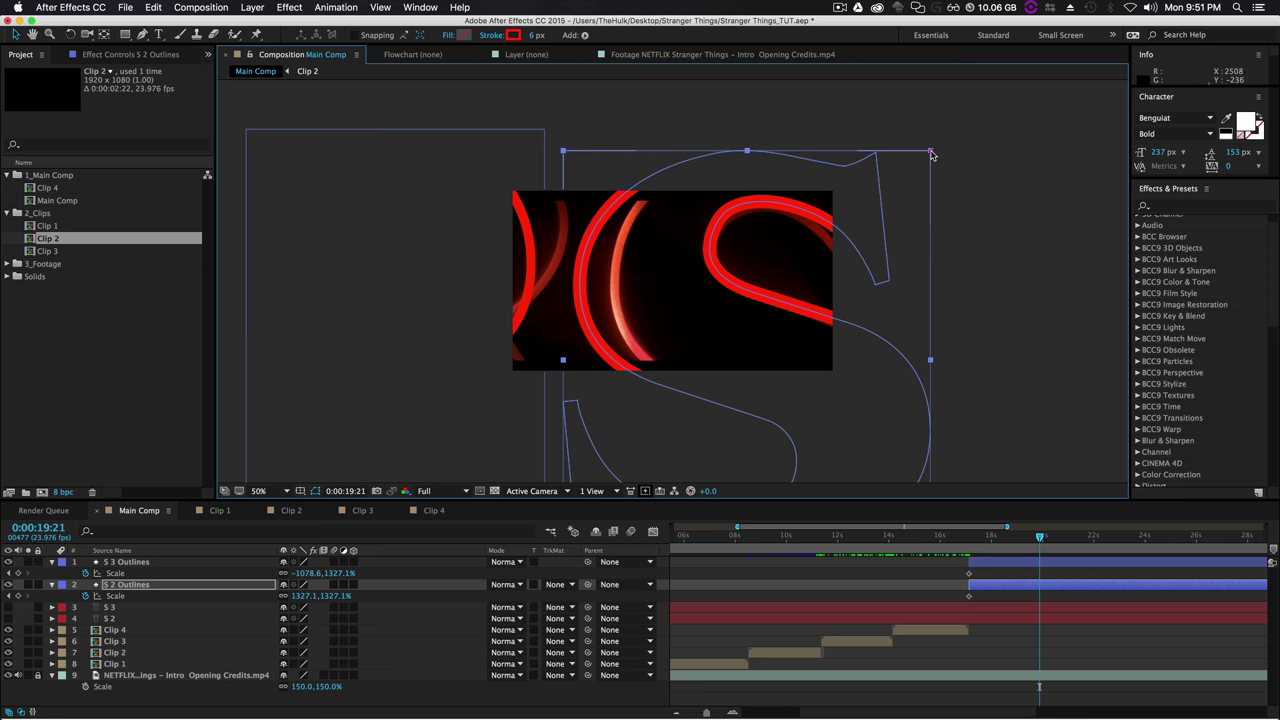
{"action": "left_click_drag", "start_coordinate": [931, 154], "coordinate": [880, 203]}
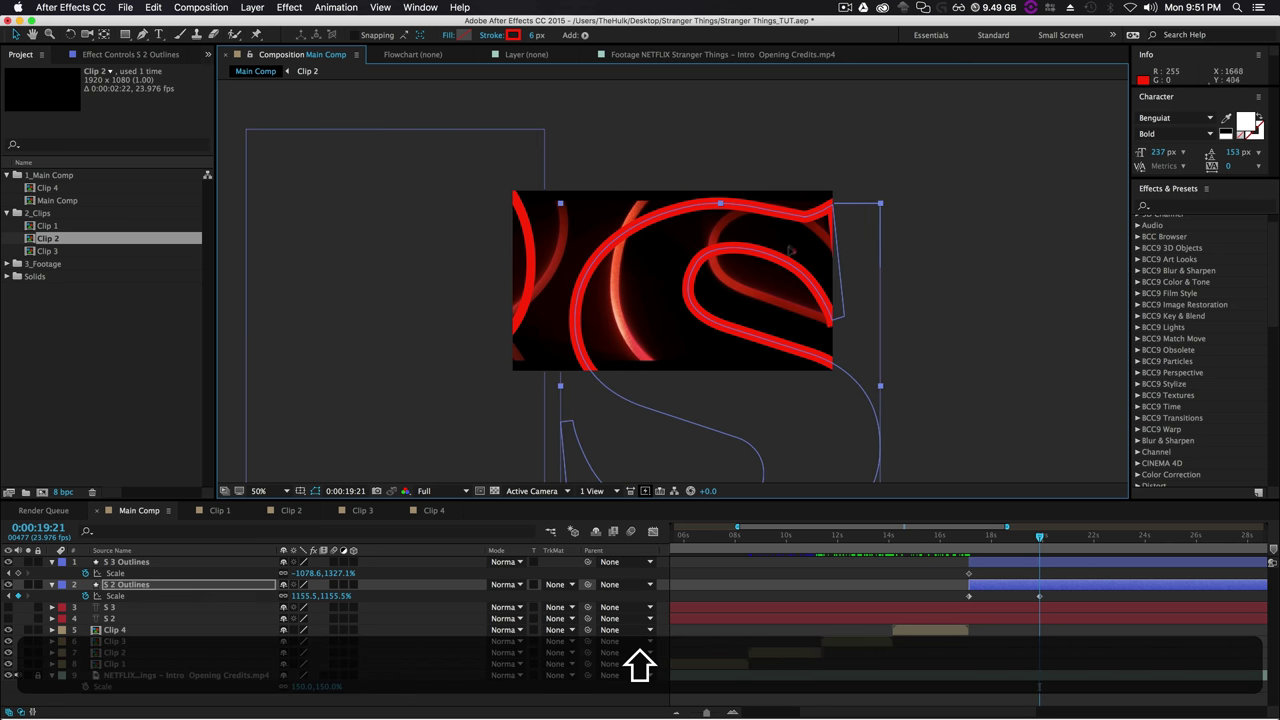
{"action": "left_click", "coordinate": [906, 171]}
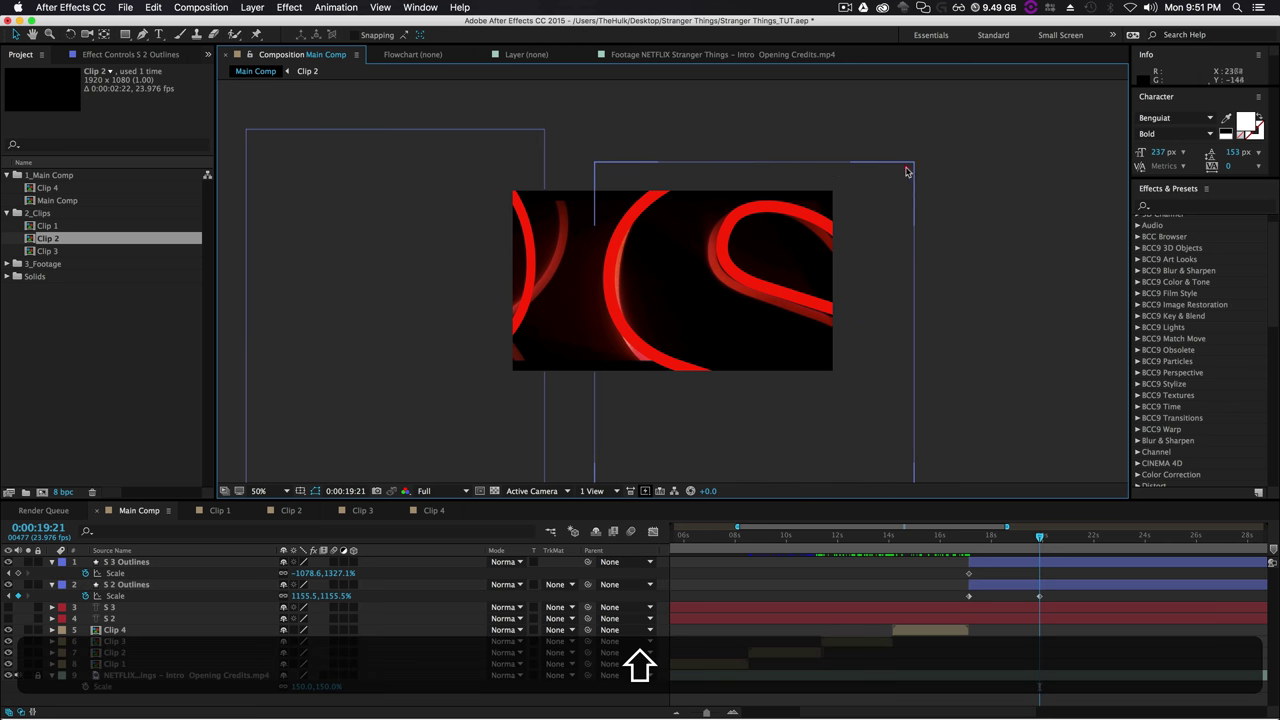
{"action": "left_click", "coordinate": [910, 172]}
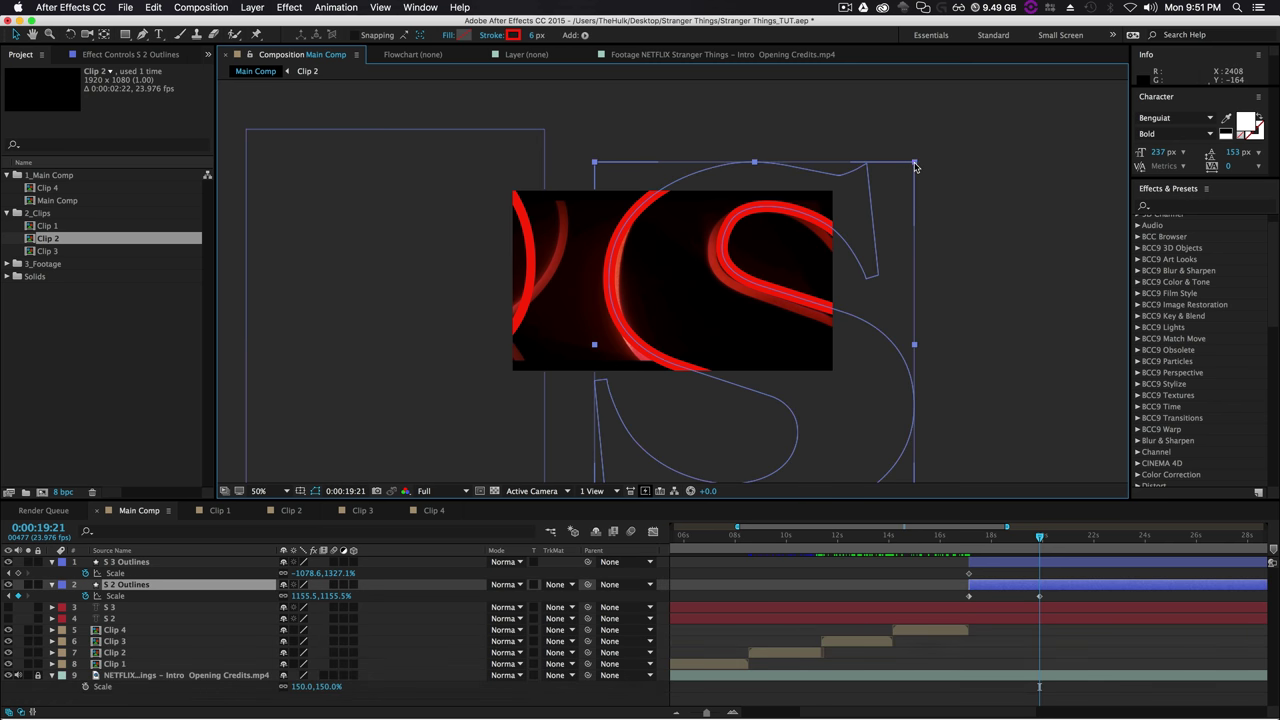
{"action": "left_click_drag", "start_coordinate": [914, 164], "coordinate": [902, 171]}
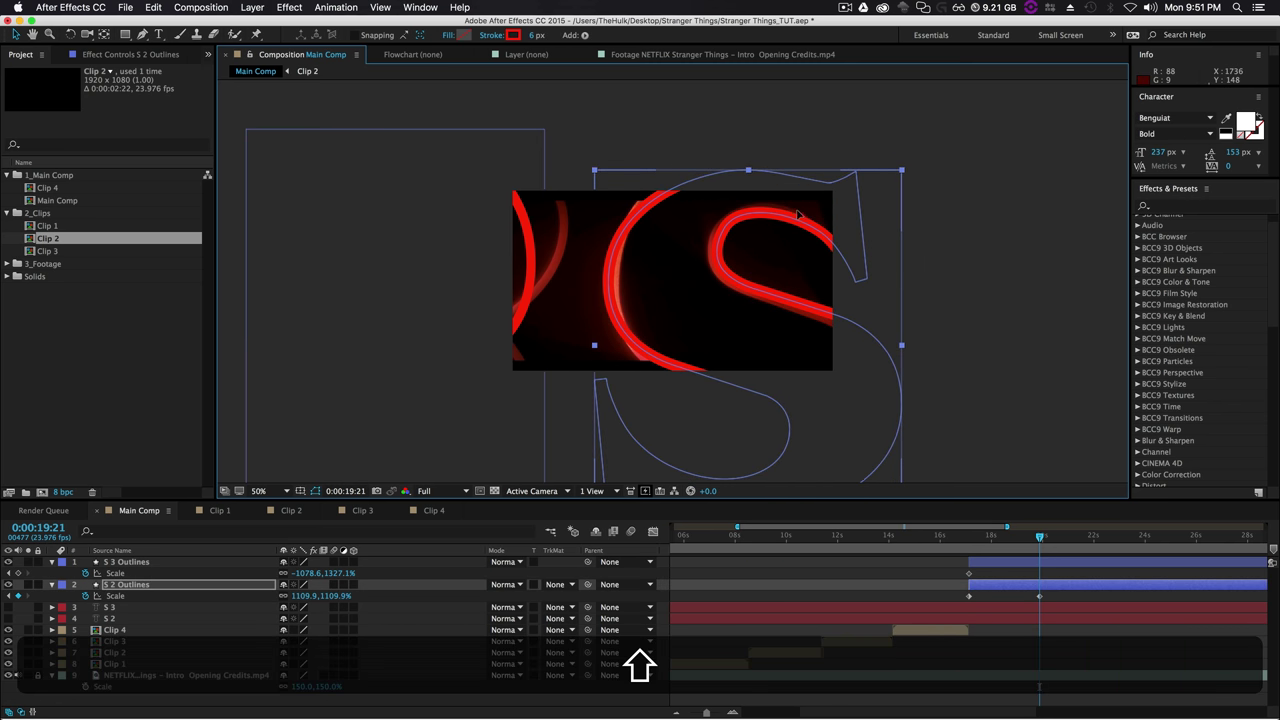
{"action": "left_click", "coordinate": [957, 294]}
Adjust the position of the S 3 Outlines letter.
{"action": "left_click", "coordinate": [1046, 561]}
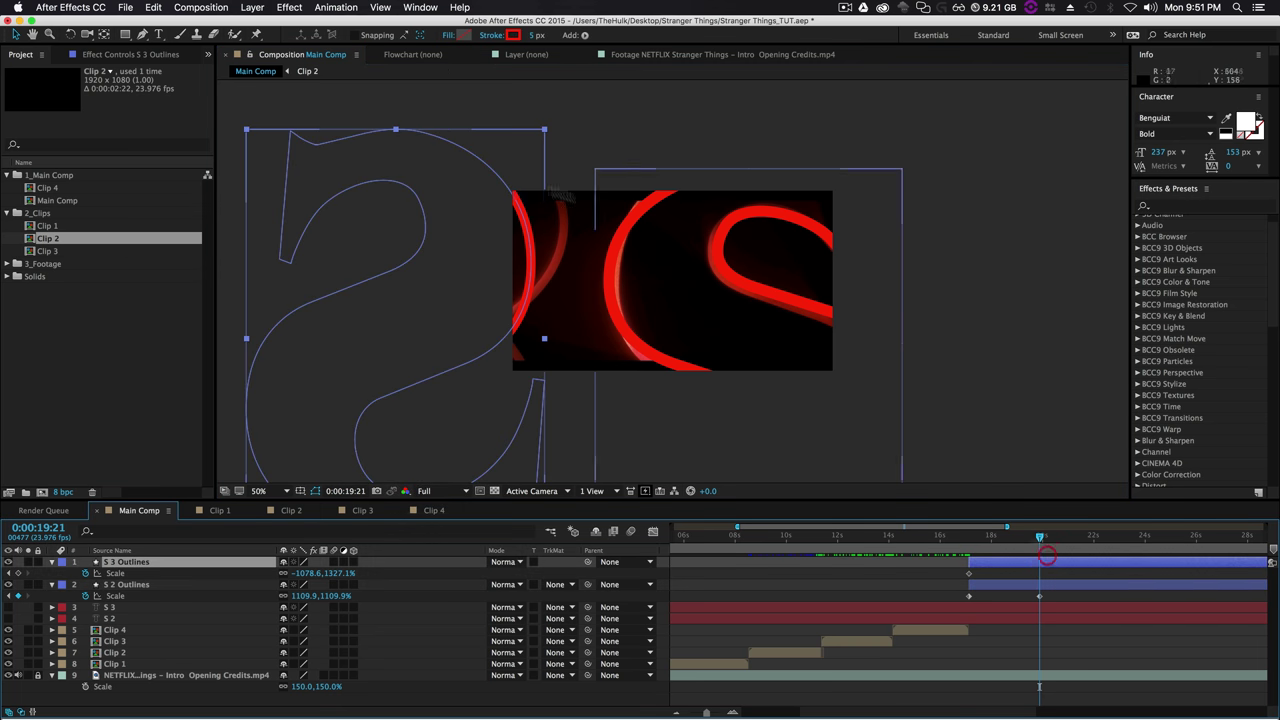
{"action": "left_click_drag", "start_coordinate": [513, 224], "coordinate": [527, 204]}
{"action": "mouse_move", "coordinate": [543, 187]}
{"action": "left_mouse_down"}
{"action": "mouse_move", "coordinate": [466, 325]}
{"action": "mouse_move", "coordinate": [543, 187]}
{"action": "left_mouse_up"}
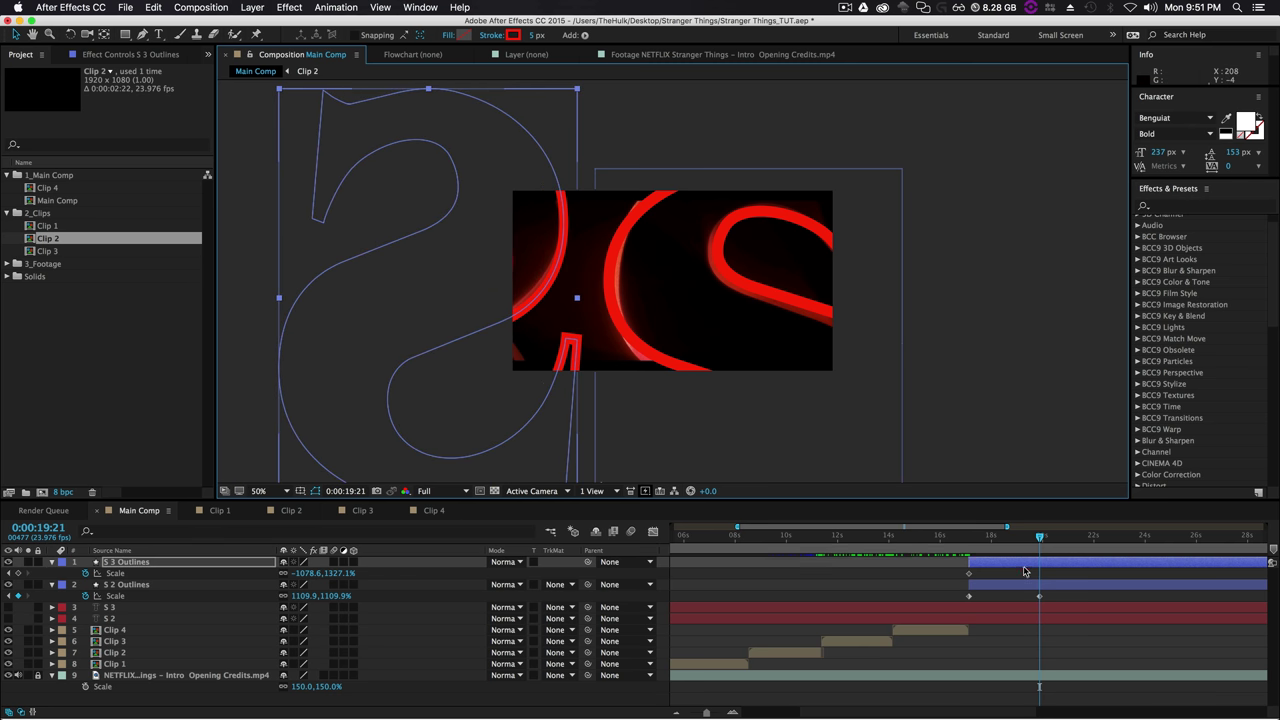
Delete the S 3 Outlines layer and add a new text layer reading 'R'.
{"action": "key", "text": "BackSpace"}
{"action": "left_click", "coordinate": [979, 562]}
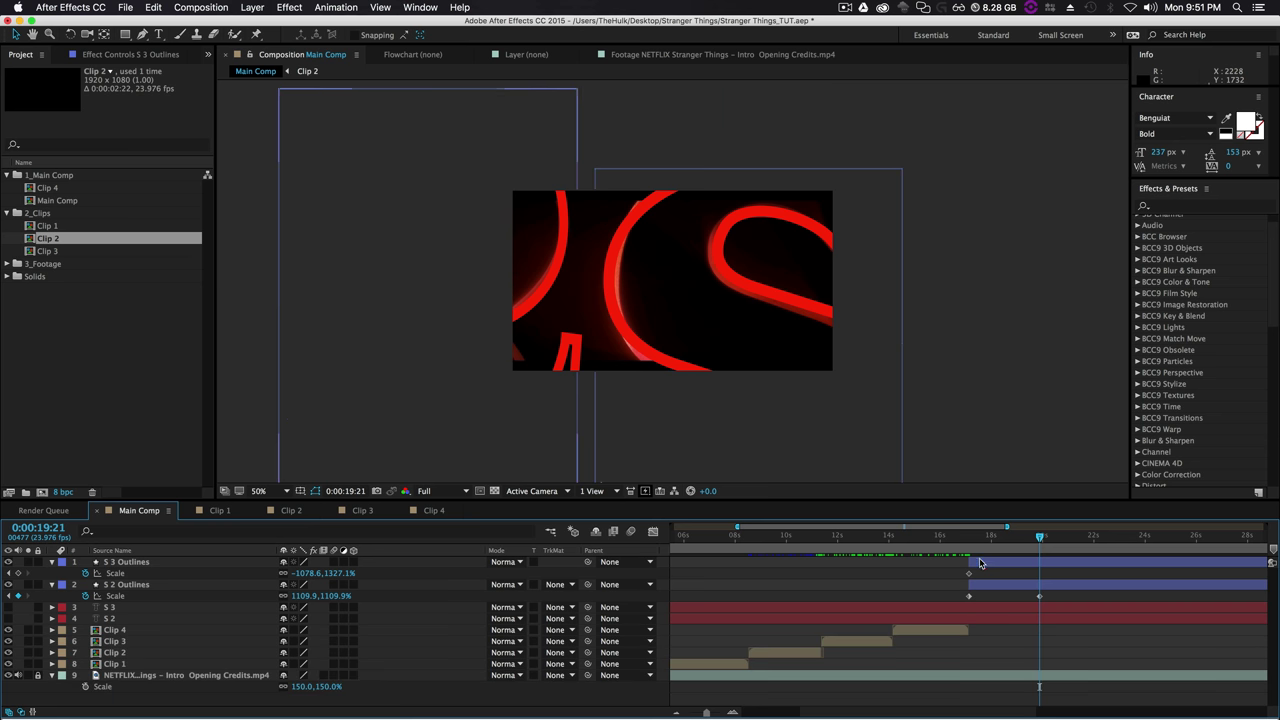
{"action": "key", "text": "BackSpace"}
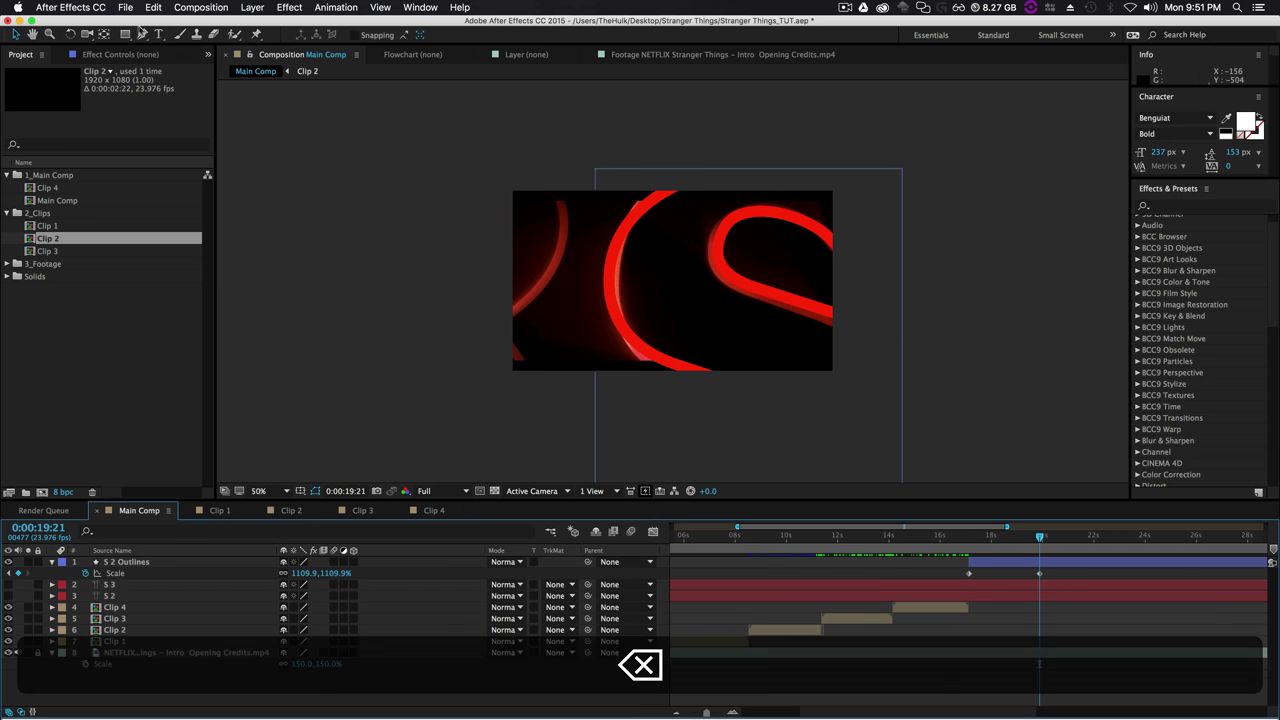
{"action": "left_click", "coordinate": [158, 34]}
{"action": "left_click", "coordinate": [462, 300]}
{"action": "type", "text": "R"}
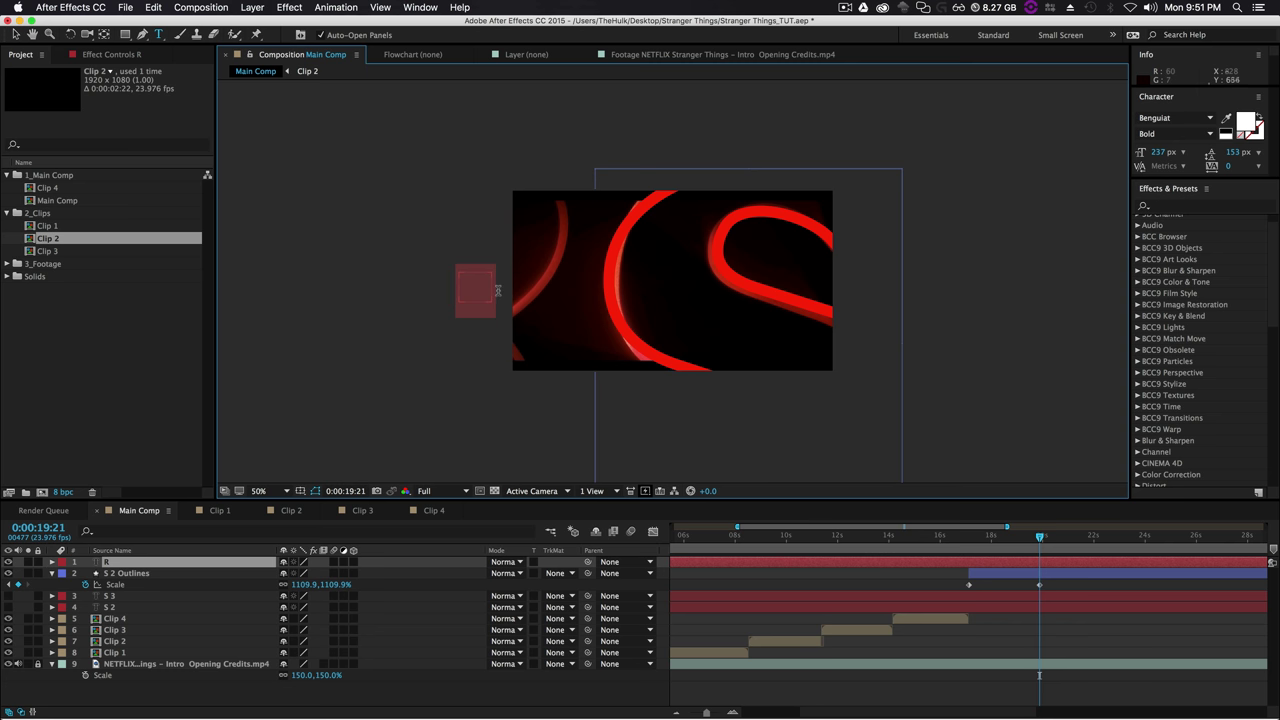
{"action": "left_click", "coordinate": [15, 34]}
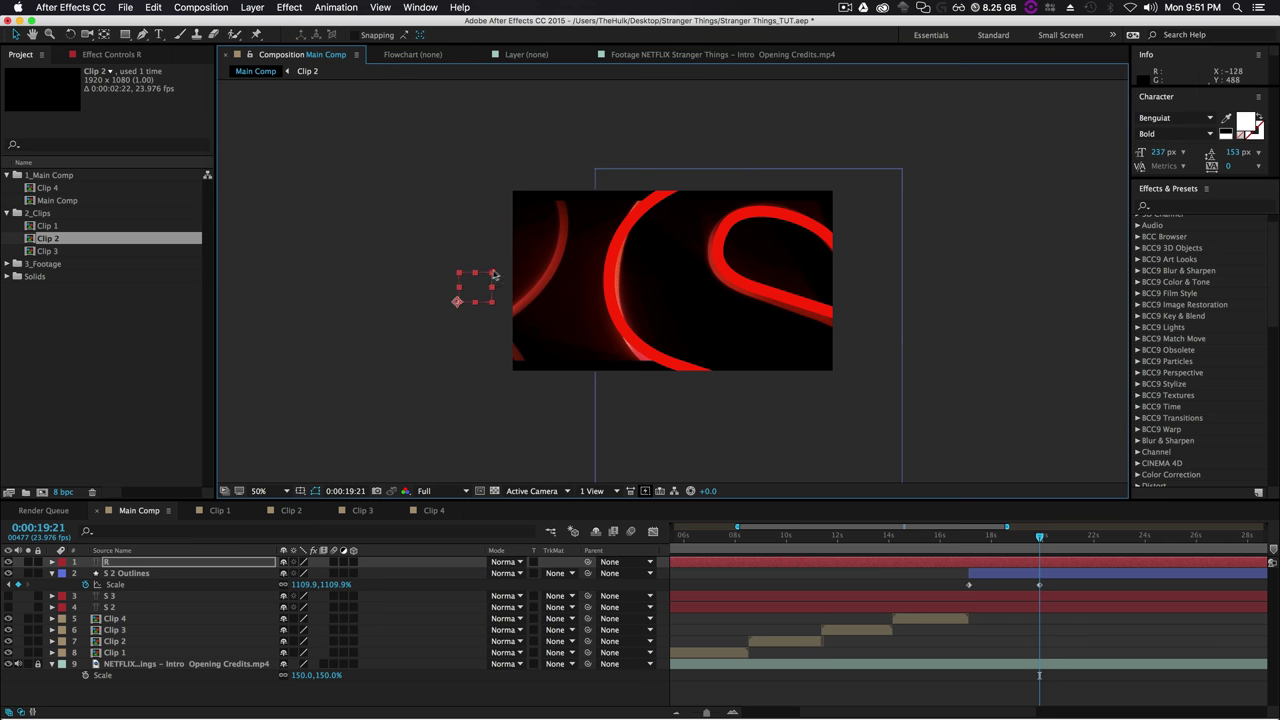
Enlarge the R hugely and line it up over the footage's white R.
{"action": "left_click_drag", "start_coordinate": [489, 274], "coordinate": [773, 165]}
{"action": "left_click_drag", "start_coordinate": [670, 238], "coordinate": [434, 398]}
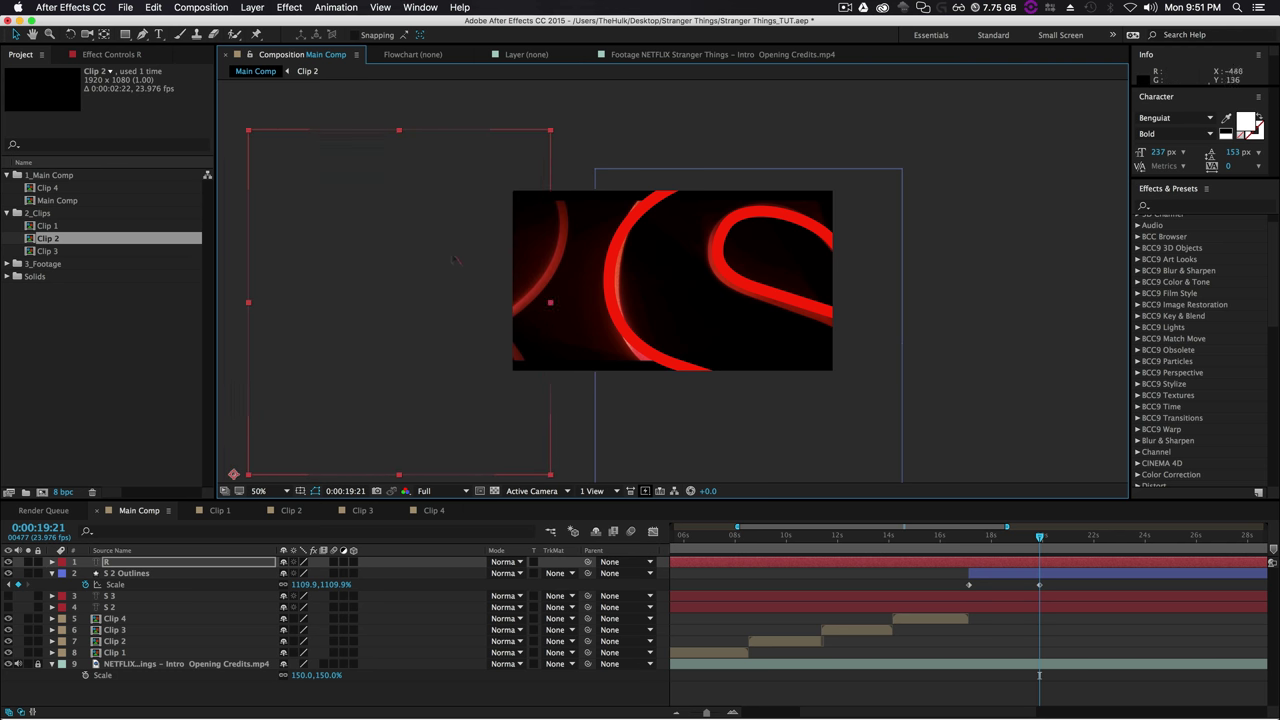
{"action": "left_click_drag", "start_coordinate": [422, 220], "coordinate": [487, 255]}
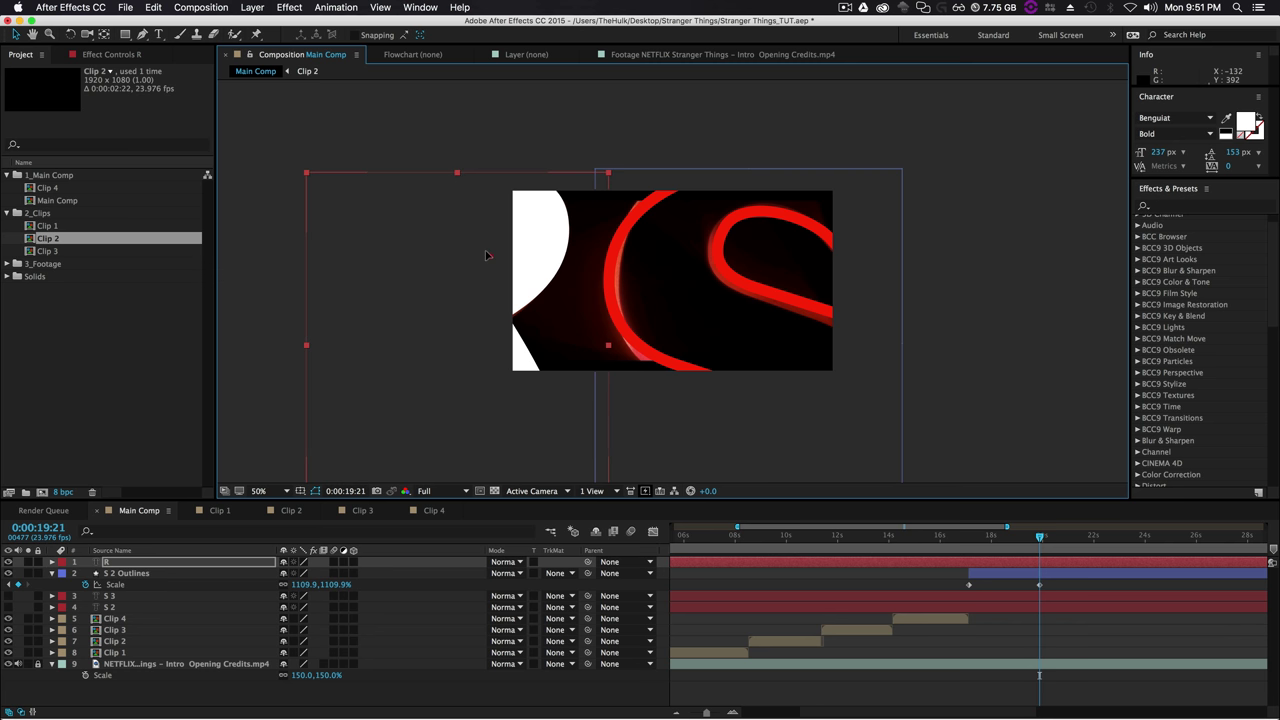
{"action": "right_click", "coordinate": [108, 565]}
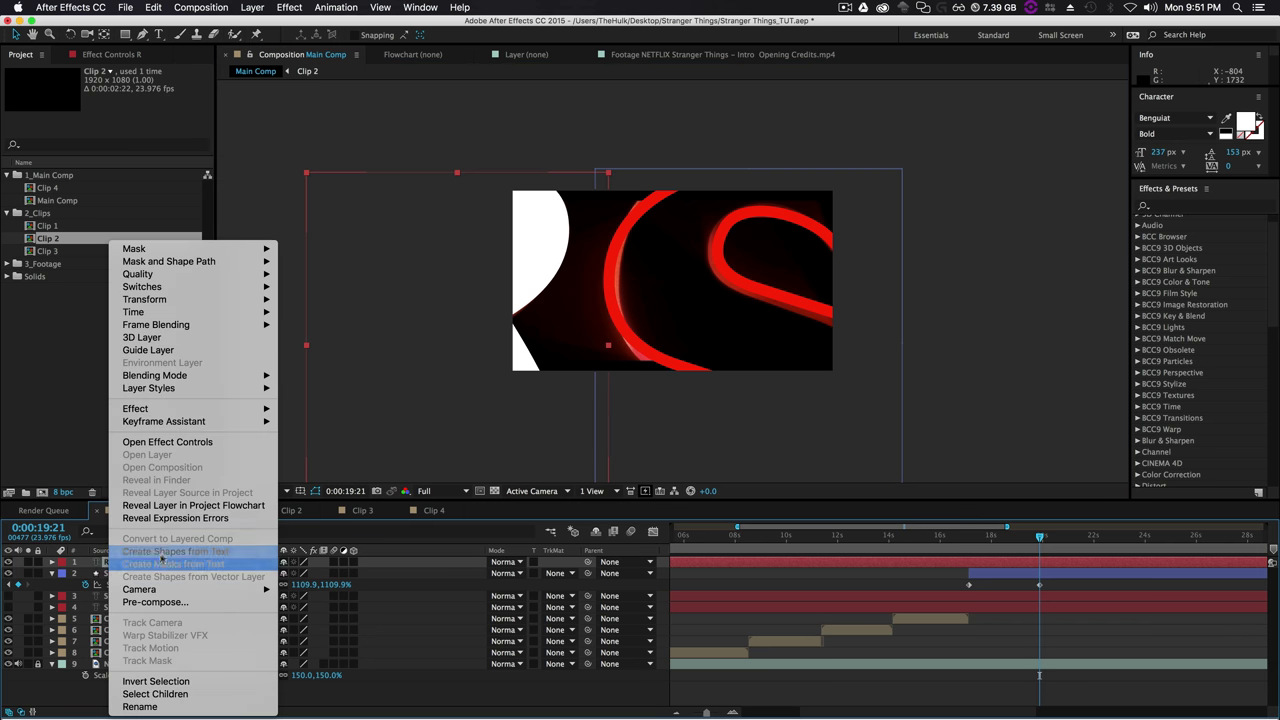
Convert the R into outline shapes and set Scale and Position keyframes.
{"action": "left_click", "coordinate": [135, 553]}
{"action": "key", "text": "s"}
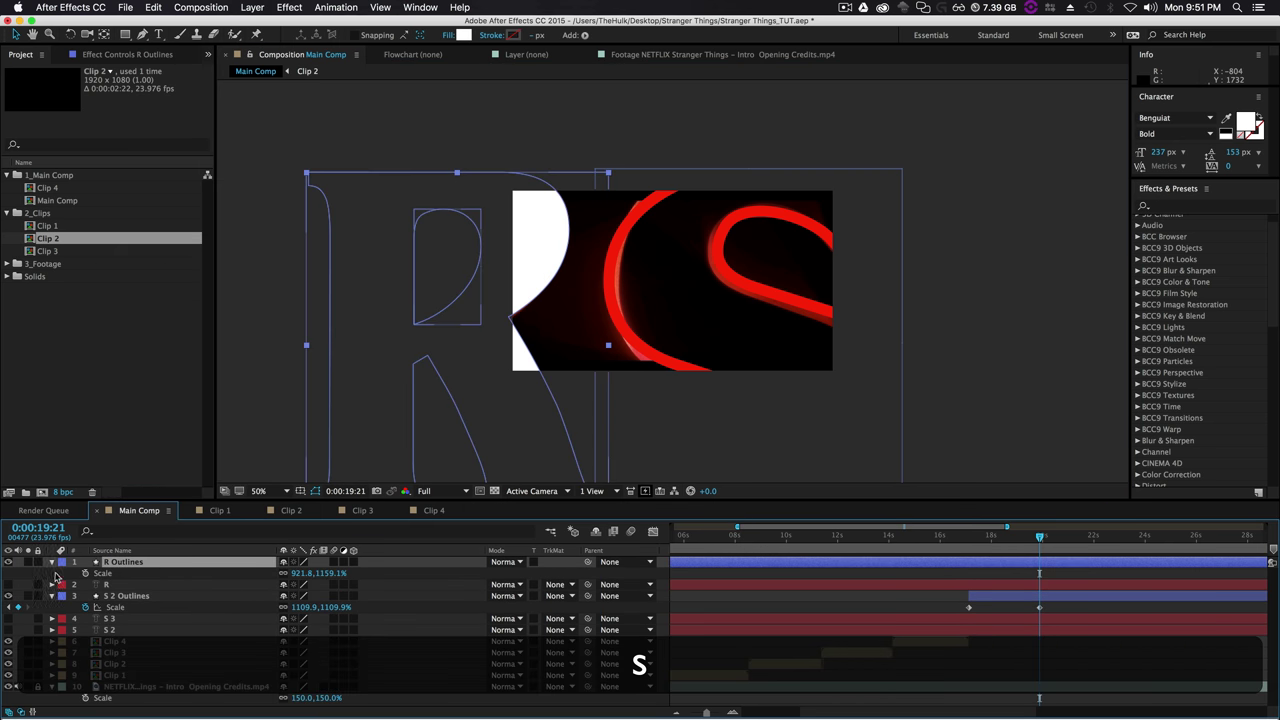
{"action": "left_click", "coordinate": [85, 573]}
{"action": "key", "text": "p"}
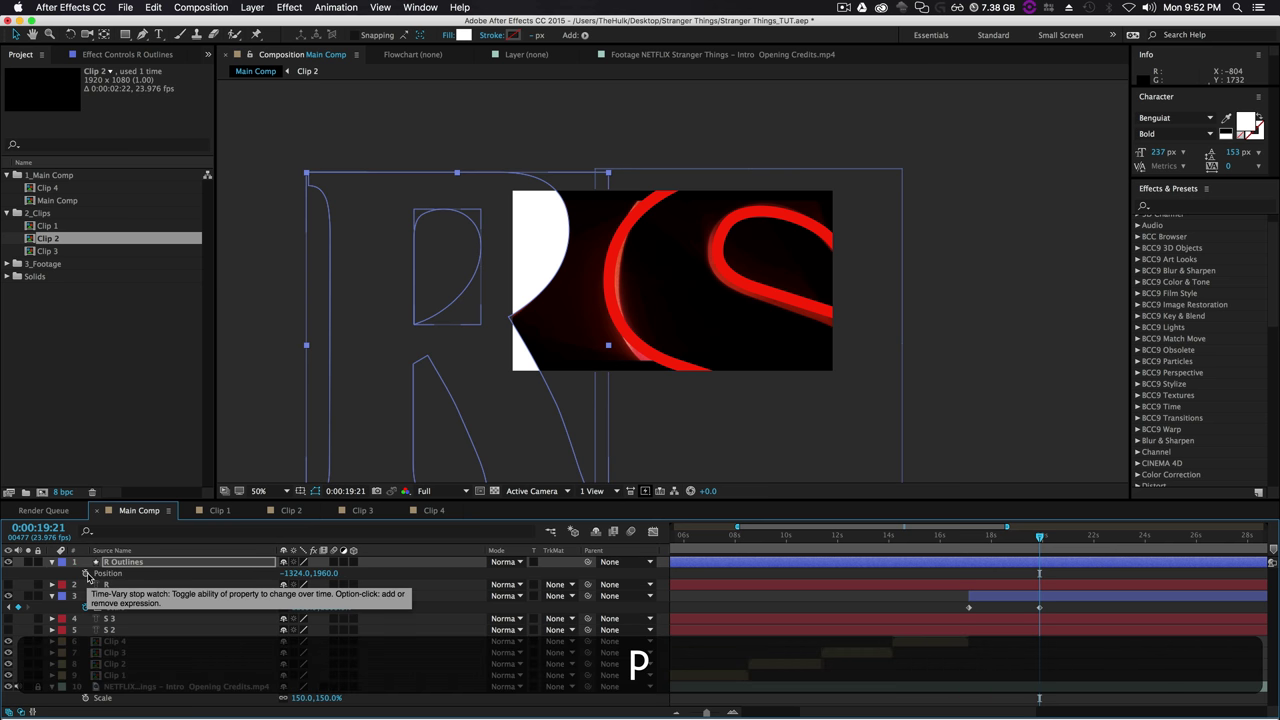
{"action": "left_click", "coordinate": [85, 573]}
Give the R outline no fill and a red 6 px stroke.
{"action": "left_click", "coordinate": [450, 35]}
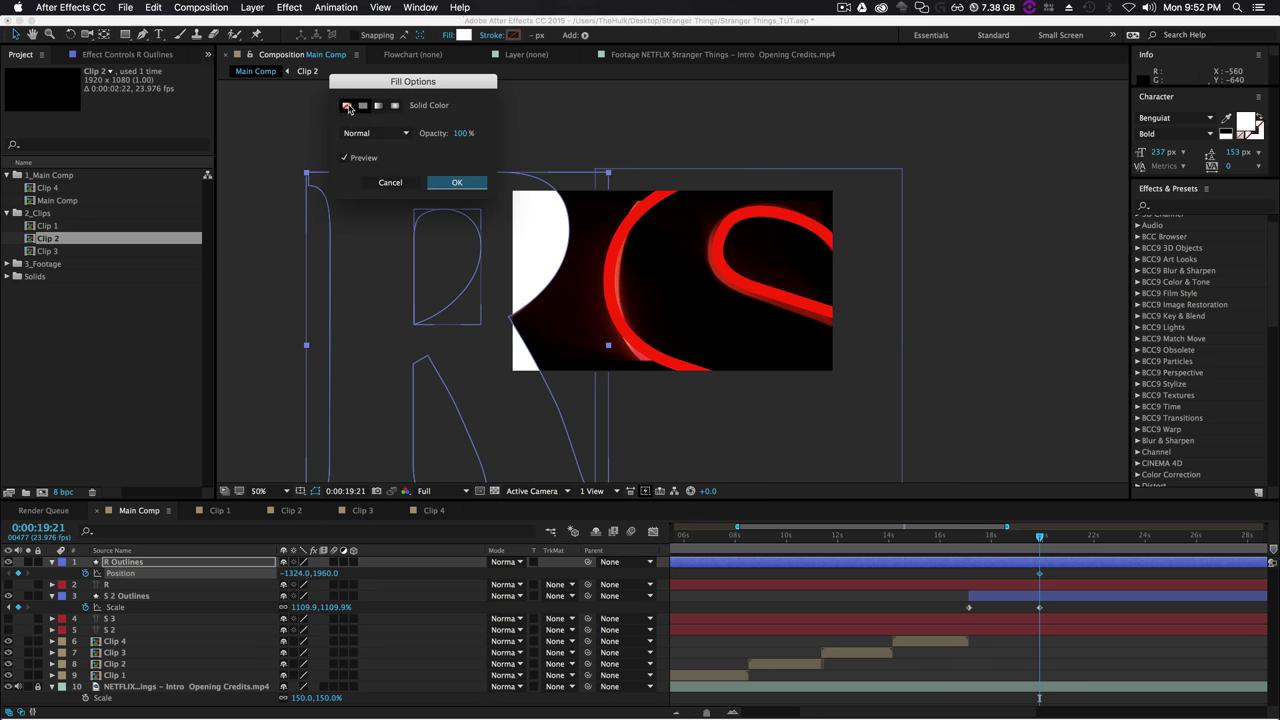
{"action": "left_click", "coordinate": [347, 106]}
{"action": "left_click", "coordinate": [456, 182]}
{"action": "left_click", "coordinate": [503, 35]}
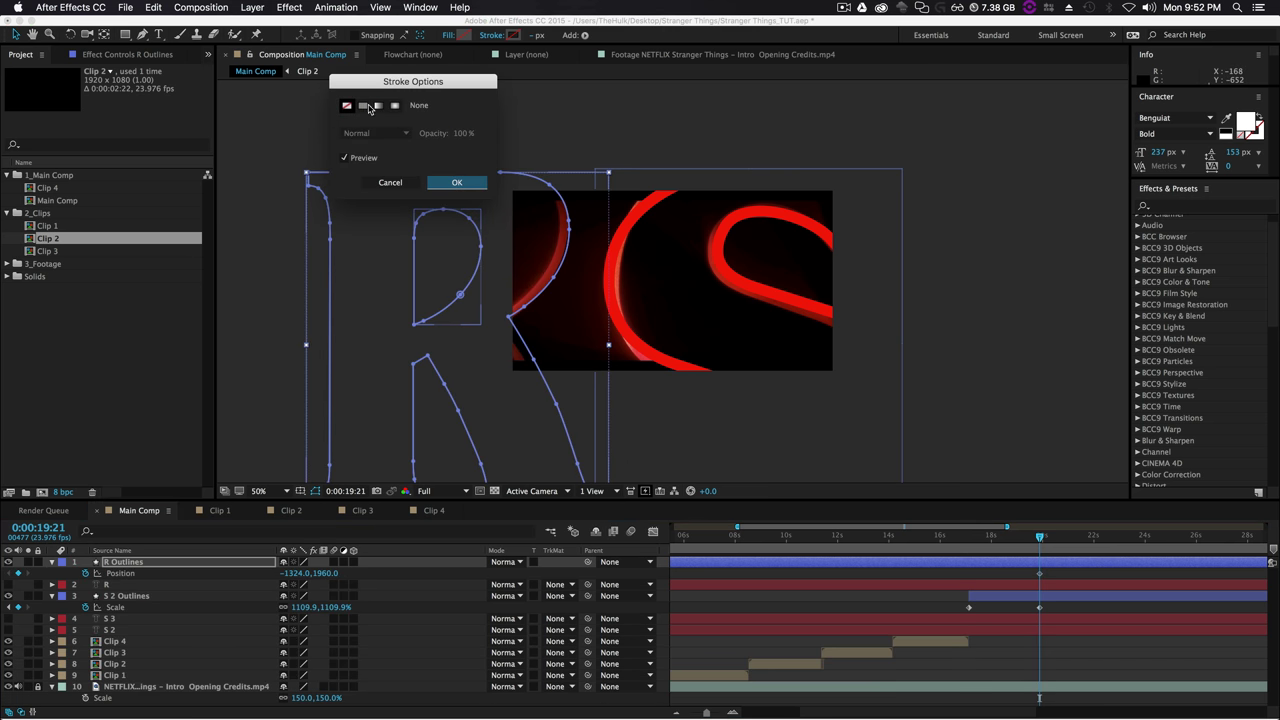
{"action": "left_click", "coordinate": [436, 182]}
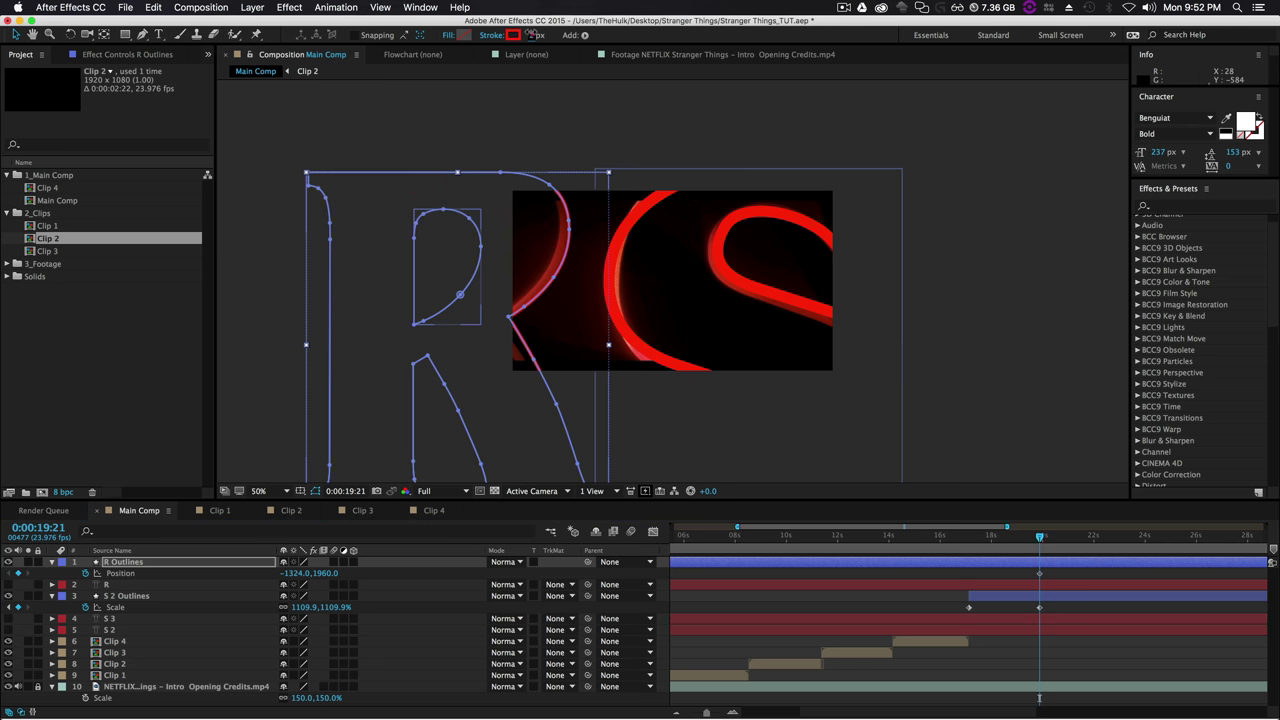
{"action": "left_click", "coordinate": [1020, 596]}
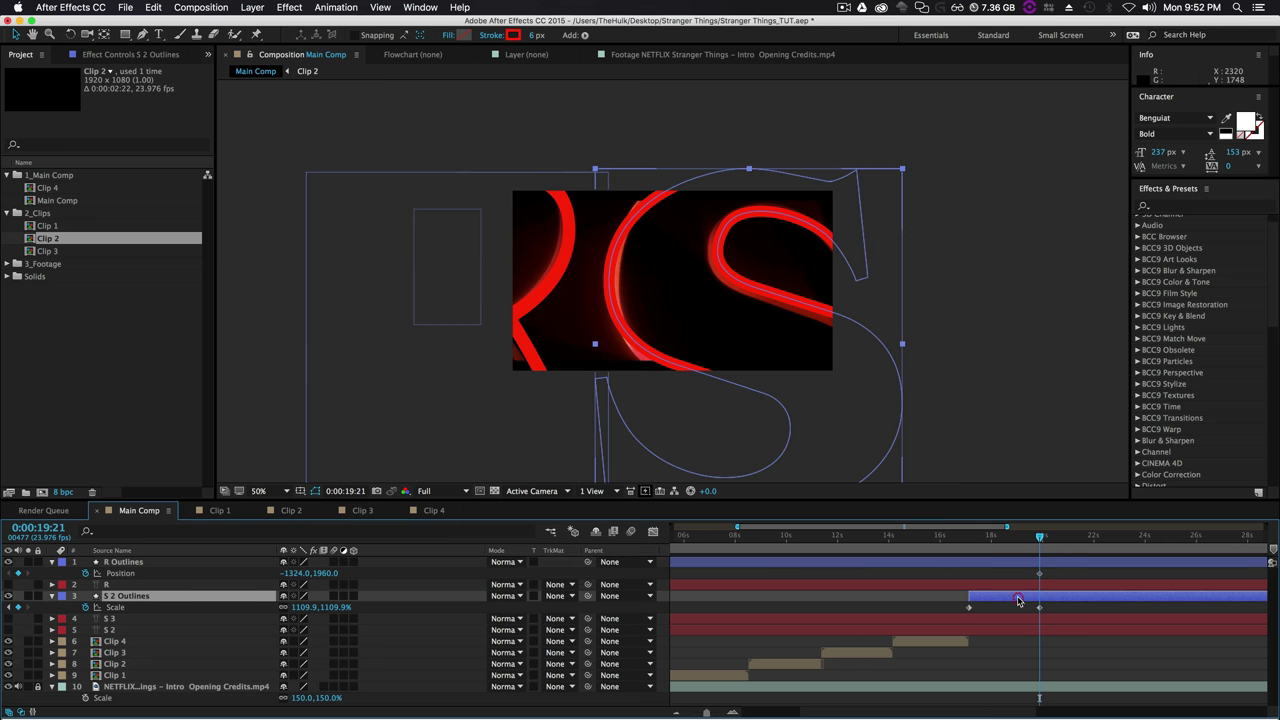
{"action": "left_click", "coordinate": [1024, 562]}
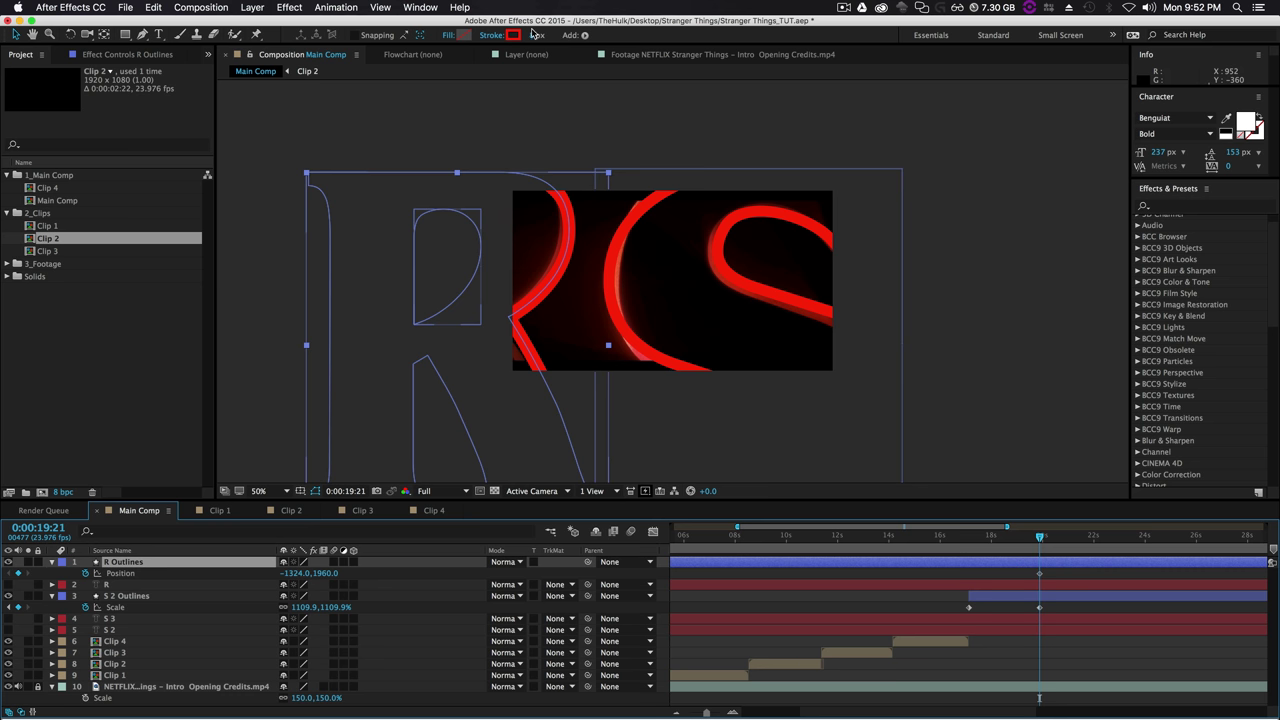
{"action": "left_click", "coordinate": [531, 35]}
{"action": "type", "text": "6"}
{"action": "key", "text": "Return"}
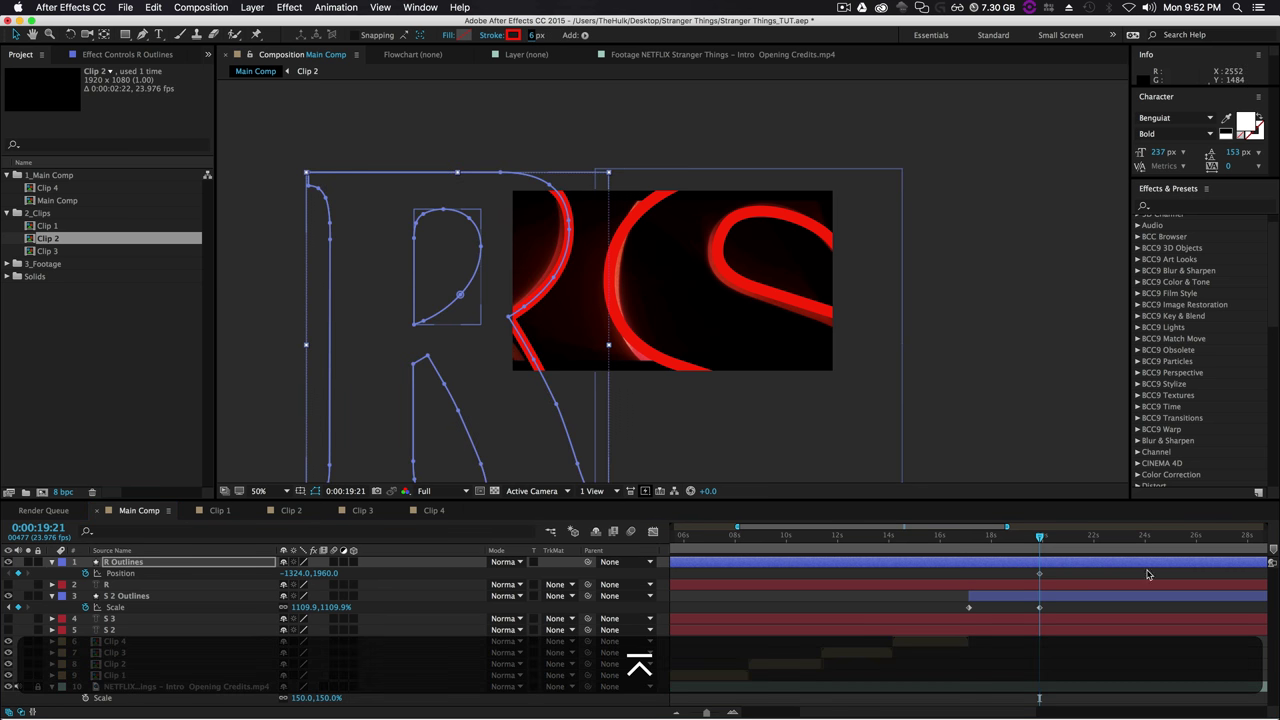
Scale the R outline to about 1055.4, 1327.1% and nudge it over the footage's R.
{"action": "left_click_drag", "start_coordinate": [1040, 537], "coordinate": [968, 549]}
{"action": "left_click_drag", "start_coordinate": [535, 320], "coordinate": [491, 327]}
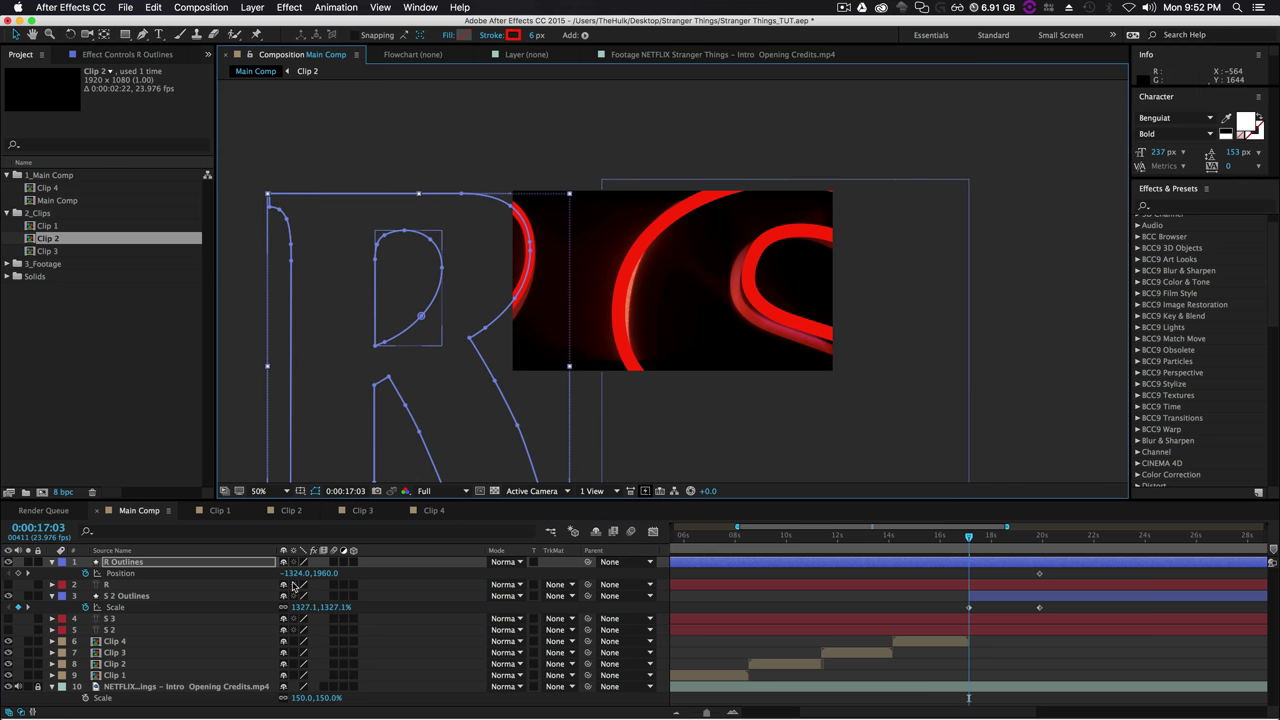
{"action": "key", "text": "s"}
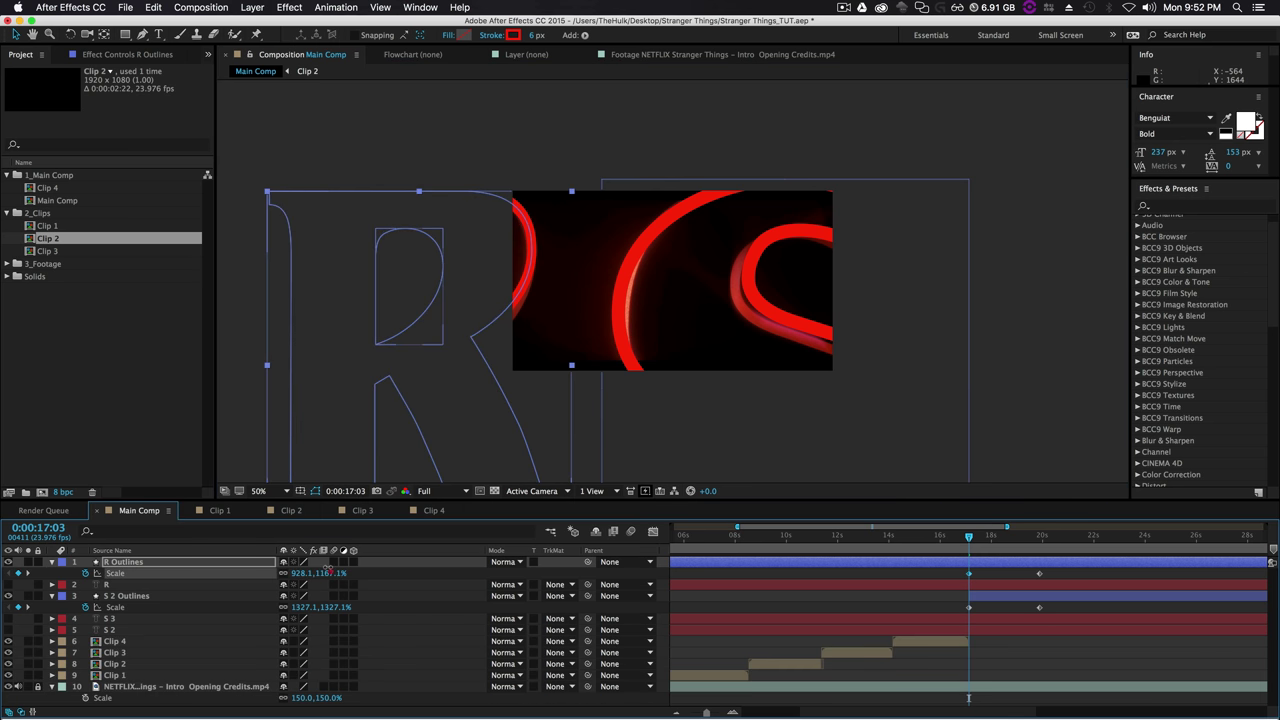
{"action": "mouse_move", "coordinate": [310, 573]}
{"action": "left_mouse_down"}
{"action": "mouse_move", "coordinate": [355, 566]}
{"action": "mouse_move", "coordinate": [498, 317]}
{"action": "left_mouse_up"}
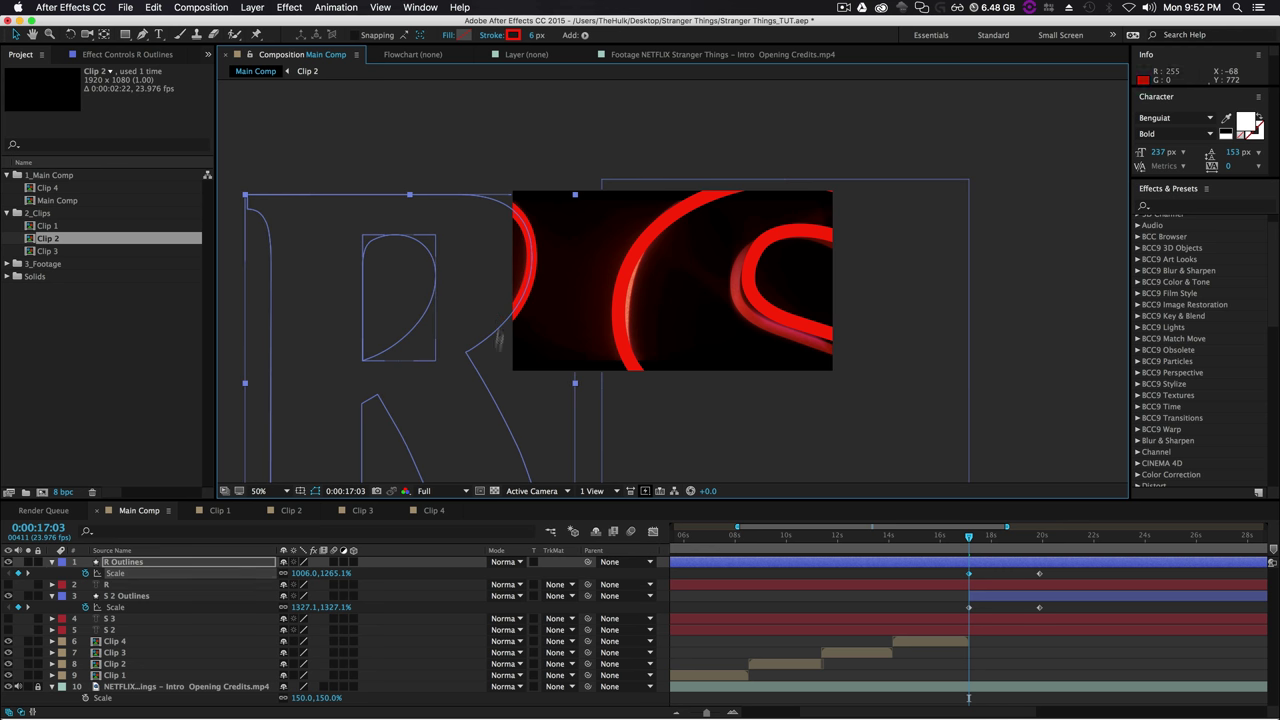
{"action": "left_click_drag", "start_coordinate": [342, 573], "coordinate": [381, 568]}
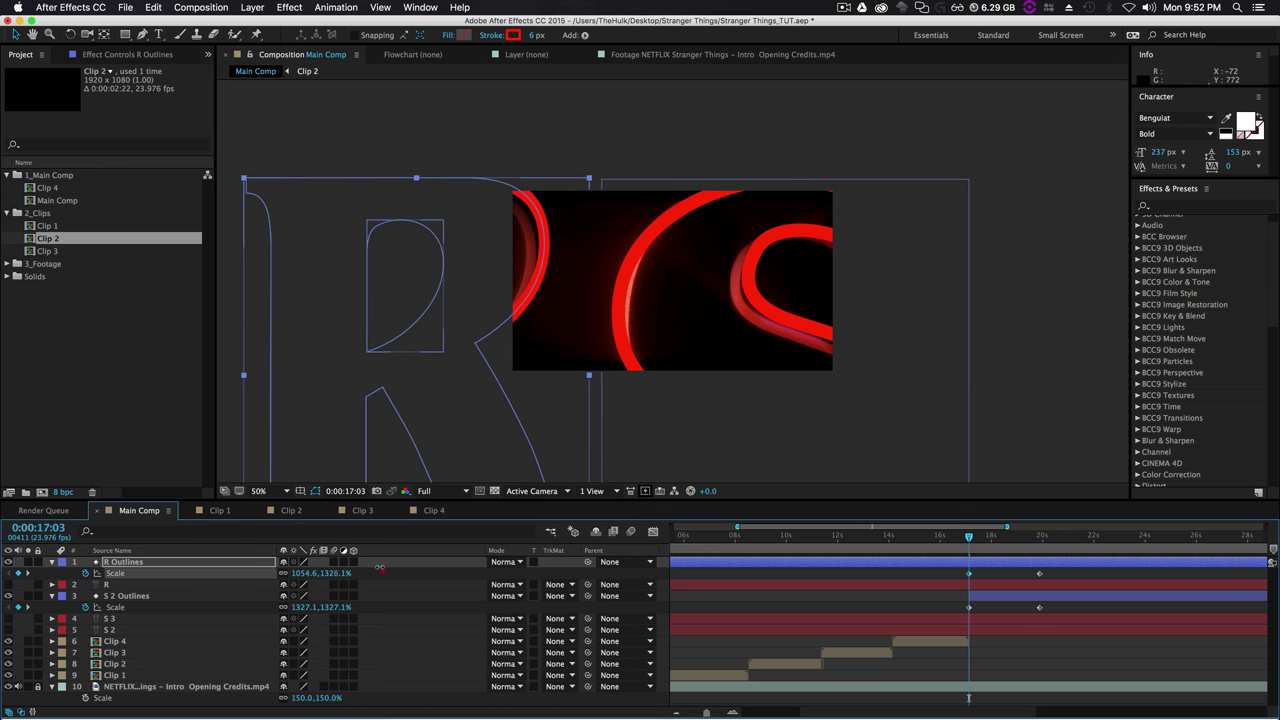
{"action": "left_click_drag", "start_coordinate": [381, 568], "coordinate": [383, 568]}
{"action": "left_click_drag", "start_coordinate": [537, 278], "coordinate": [523, 290]}
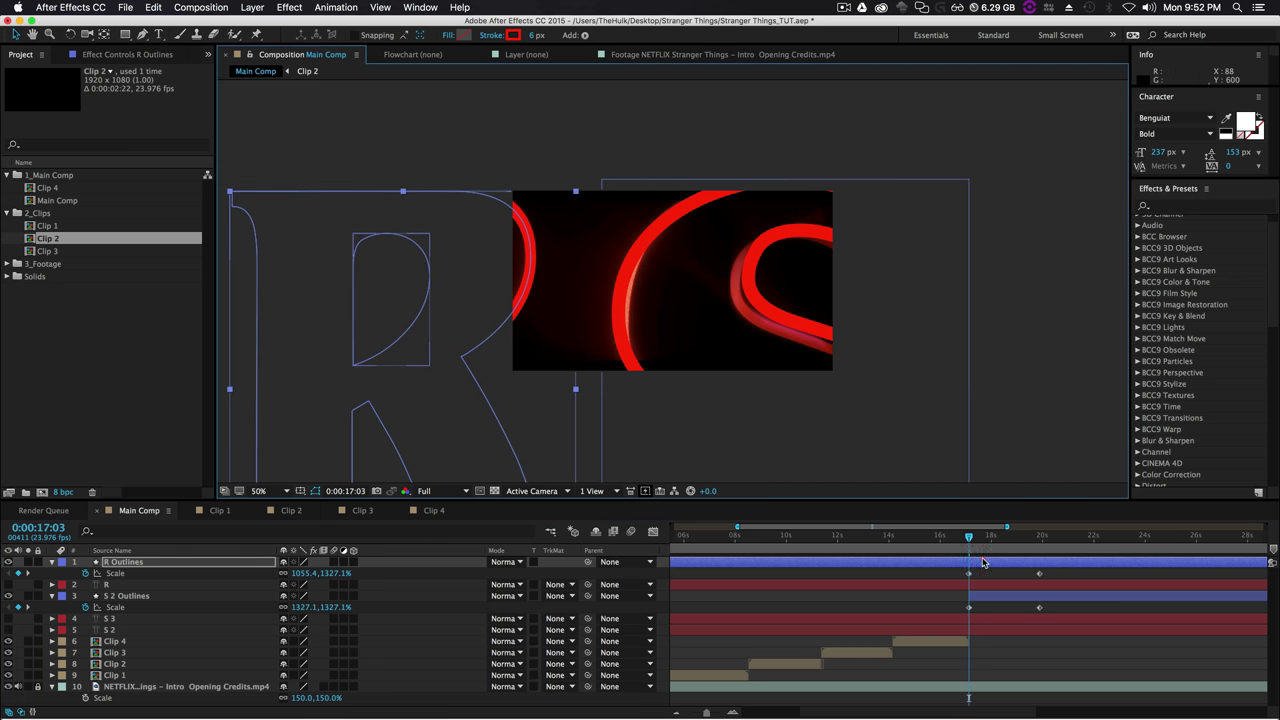
Trim R Outlines to start at the playhead and delete the leftover R and S text layers.
{"action": "key", "text": "alt+bracketleft"}
{"action": "left_click", "coordinate": [996, 585]}
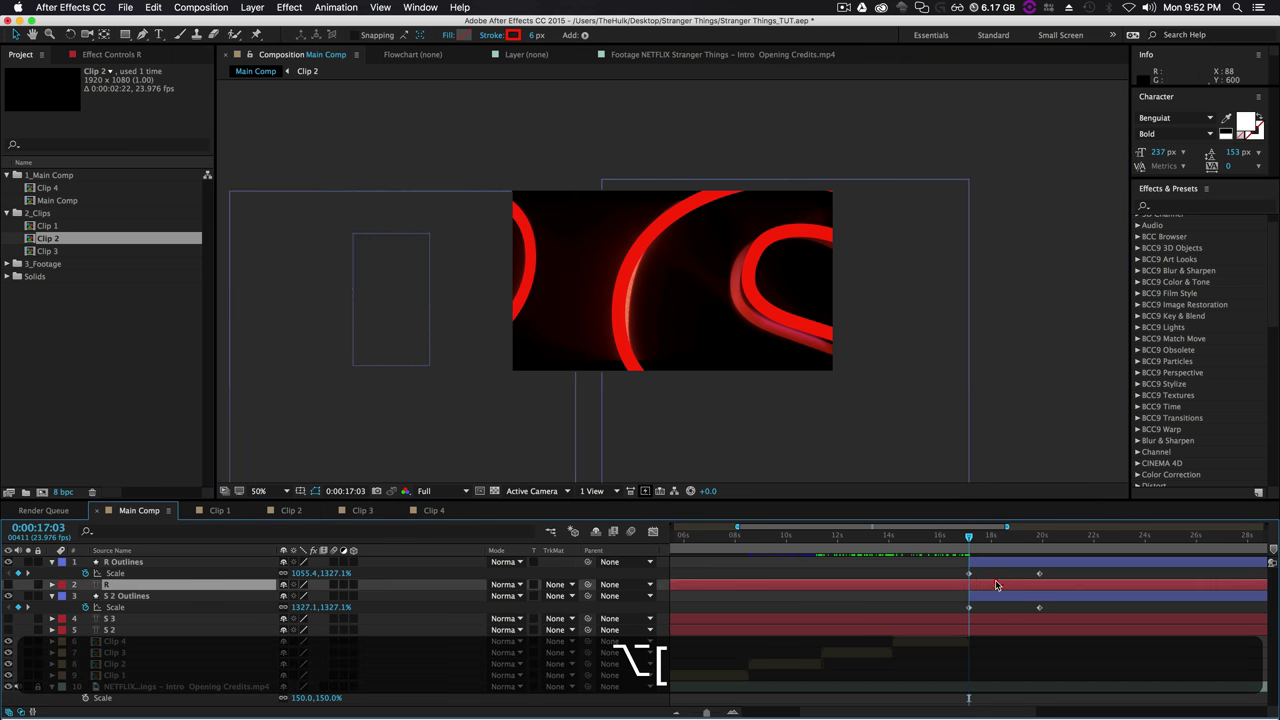
{"action": "key", "text": "BackSpace"}
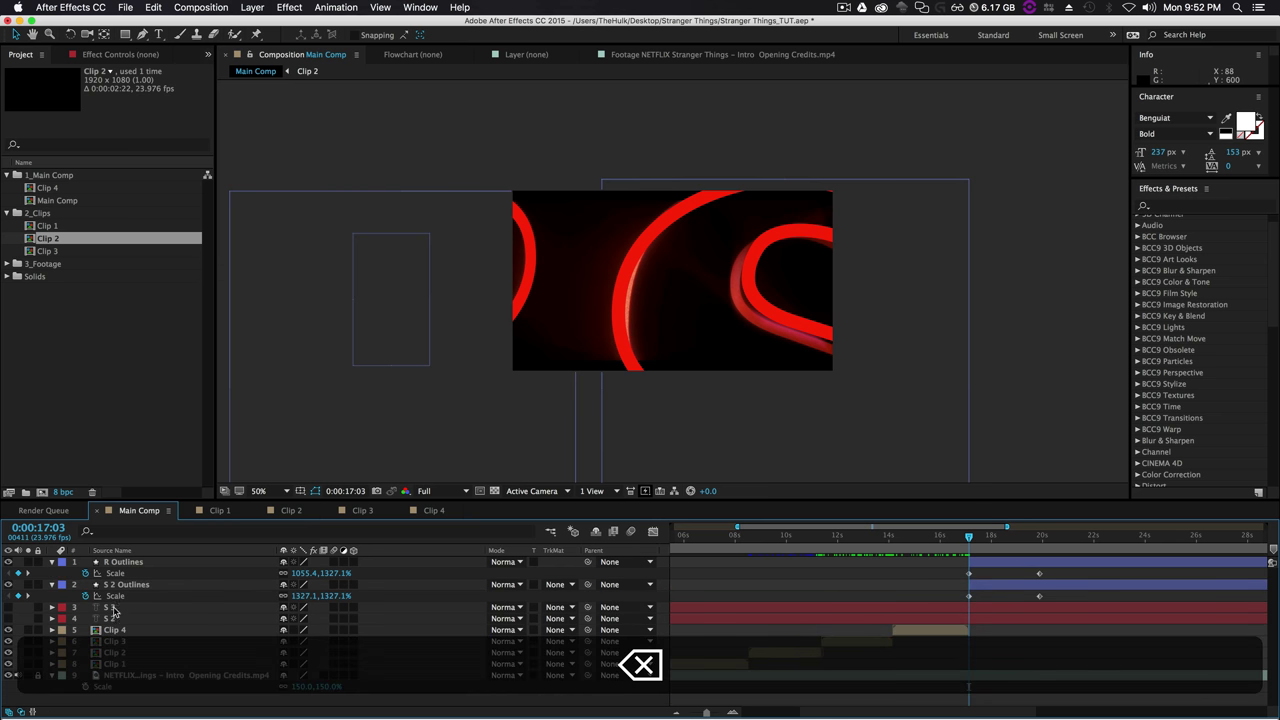
{"action": "left_click", "coordinate": [113, 611]}
{"action": "key", "text": "BackSpace"}
{"action": "left_click", "coordinate": [113, 611]}
{"action": "key", "text": "BackSpace"}
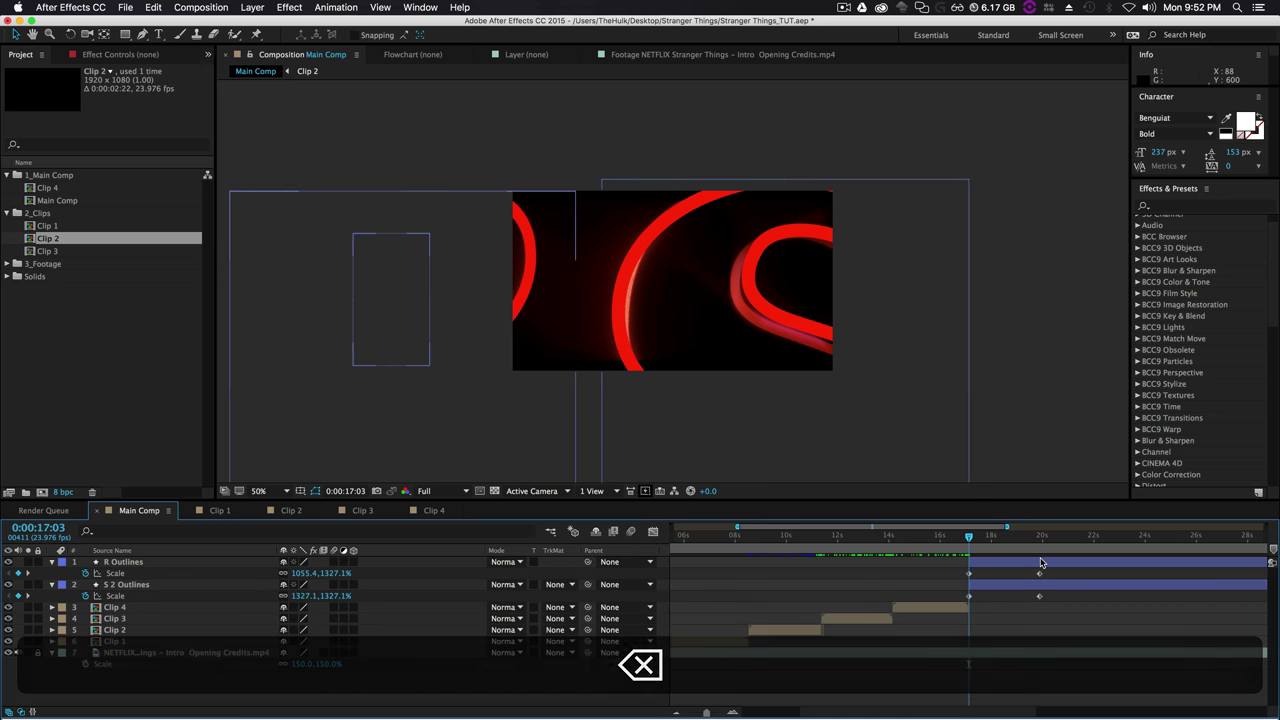
Trim R Outlines and S 2 Outlines to end at 0:00:19:22.
{"action": "left_click", "coordinate": [1040, 562]}
{"action": "left_click", "coordinate": [1035, 585], "text": "shift"}
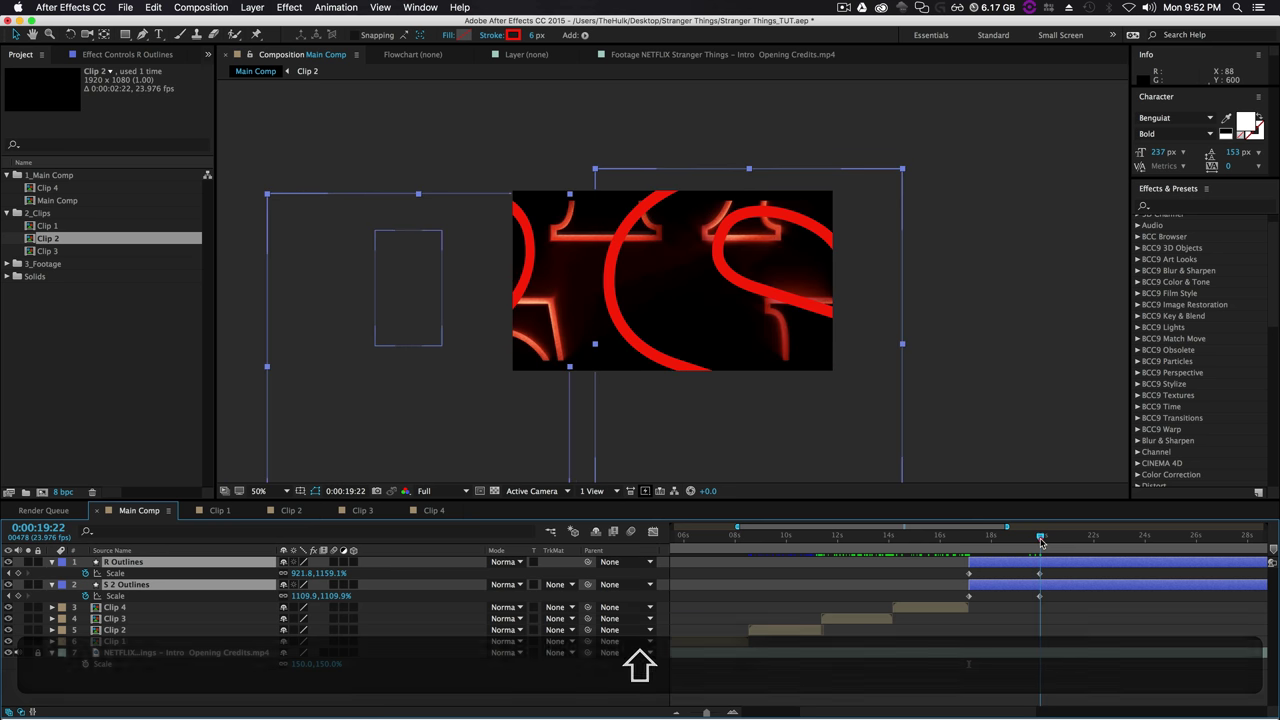
{"action": "left_click", "coordinate": [1040, 540]}
{"action": "key", "text": "alt+bracketright"}
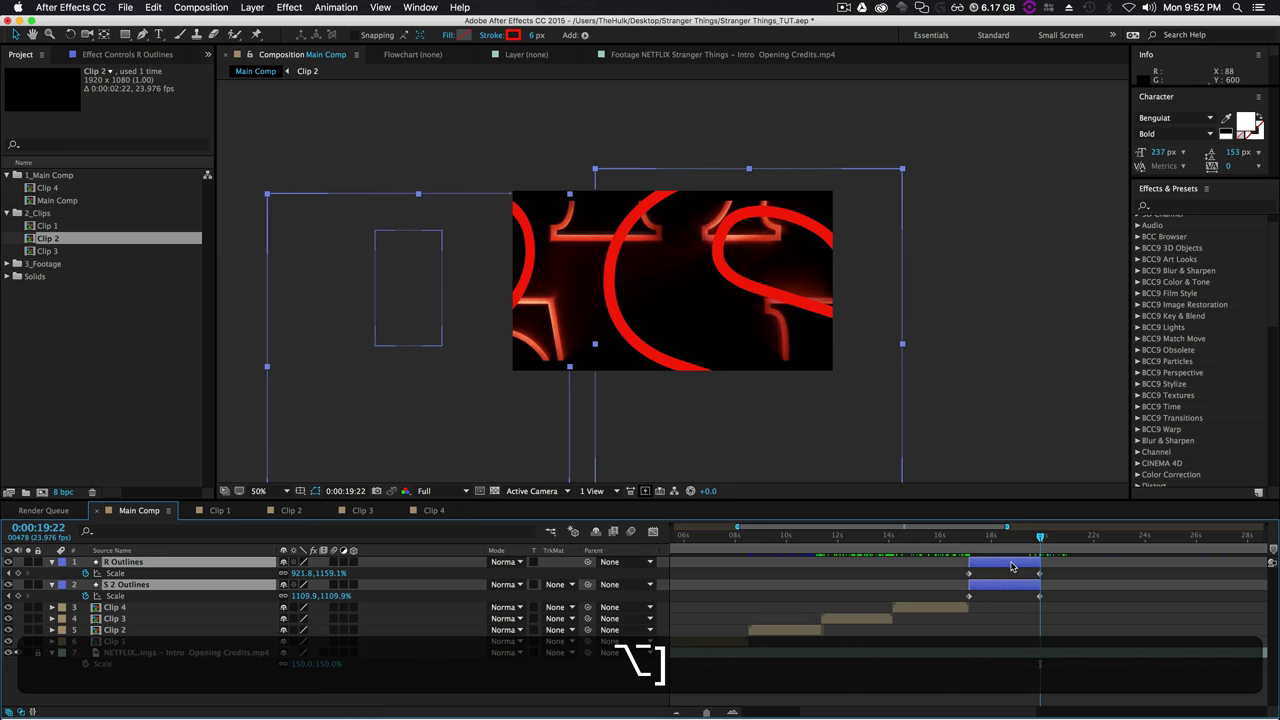
Pre-compose the two outline layers into Clip 5 and open it.
{"action": "right_click", "coordinate": [1005, 587]}
{"action": "left_click", "coordinate": [1057, 603]}
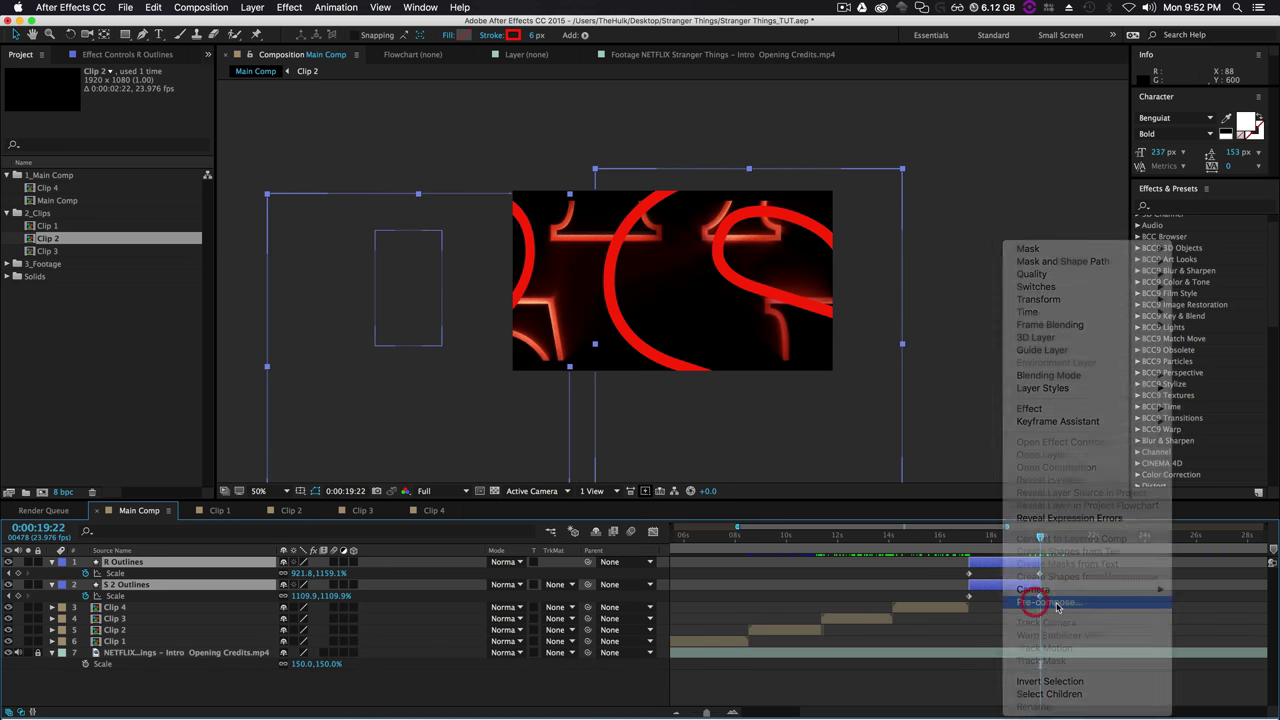
{"action": "type", "text": "Clip 5"}
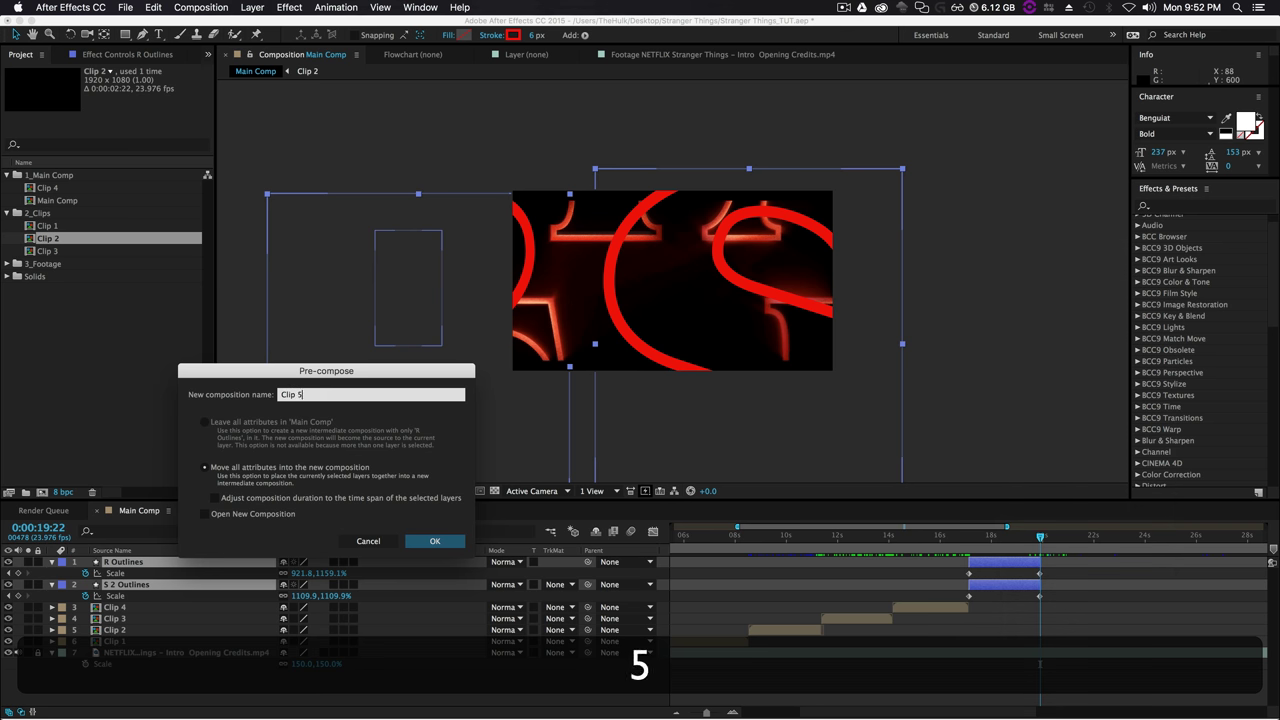
{"action": "key", "text": "Return"}
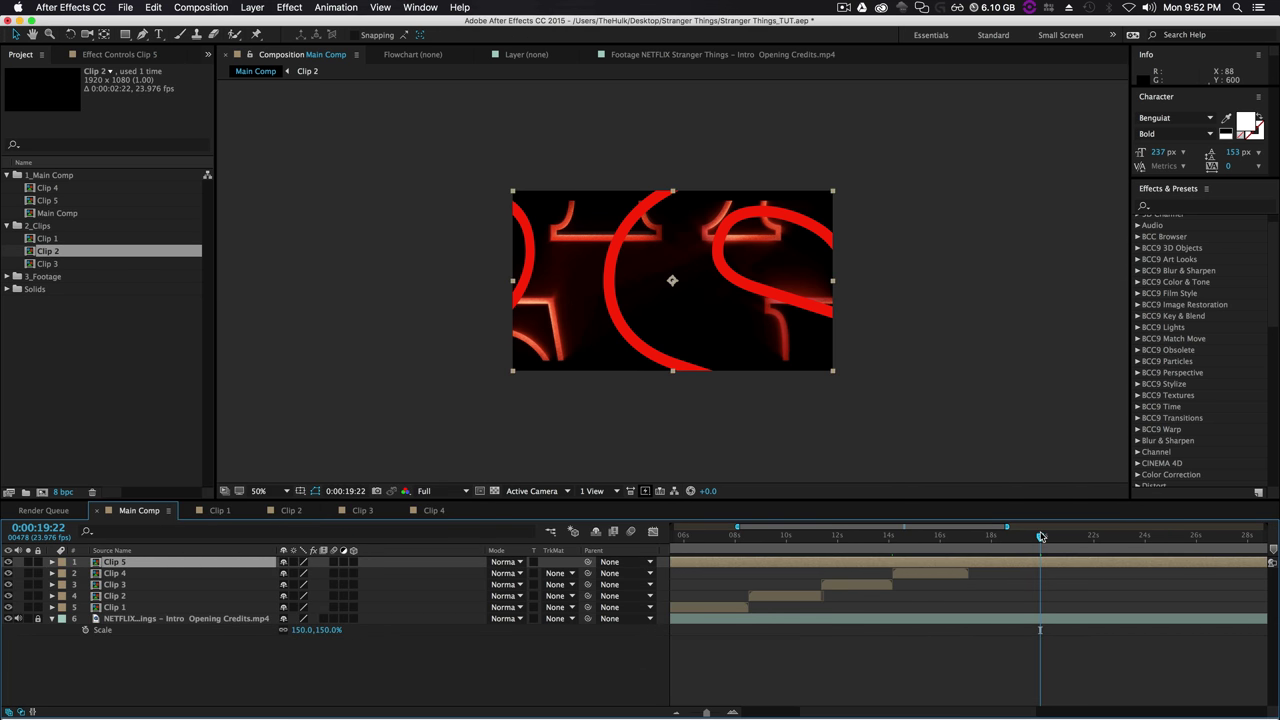
{"action": "double_click", "coordinate": [999, 568]}
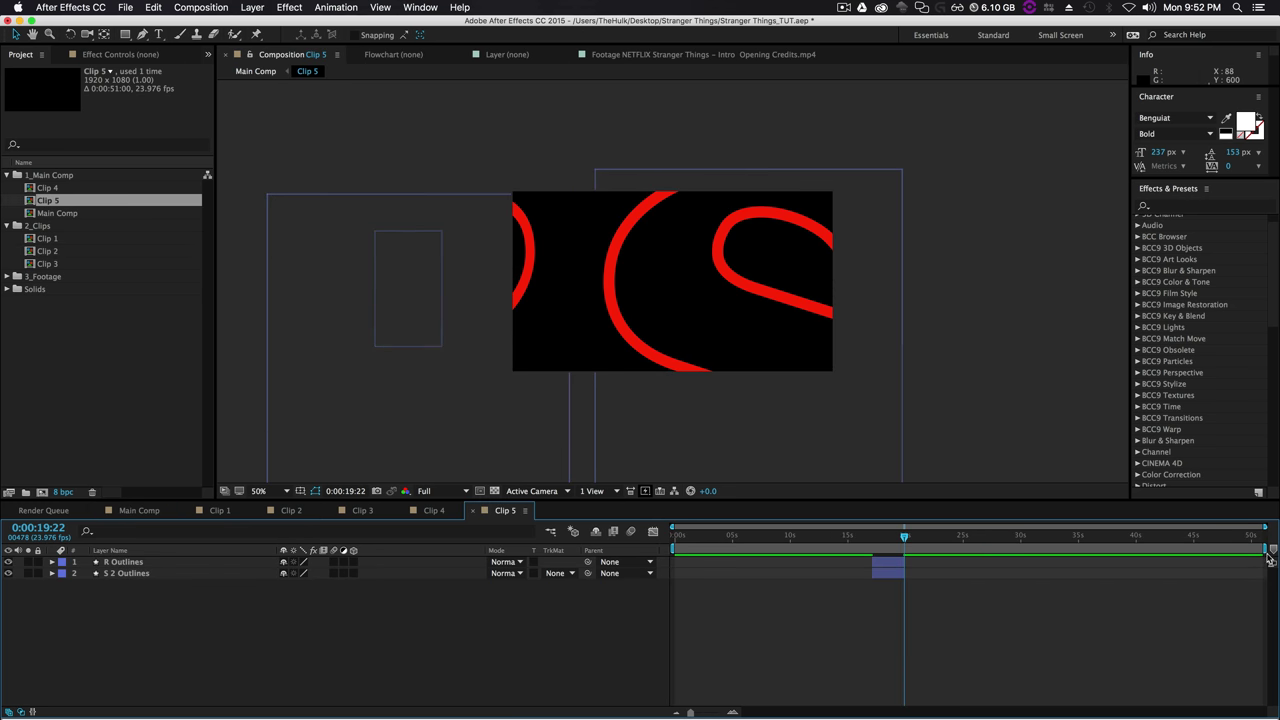
Trim Clip 5 to its 16:23–19:22 work area and return to Main Comp.
{"action": "key", "text": "n"}
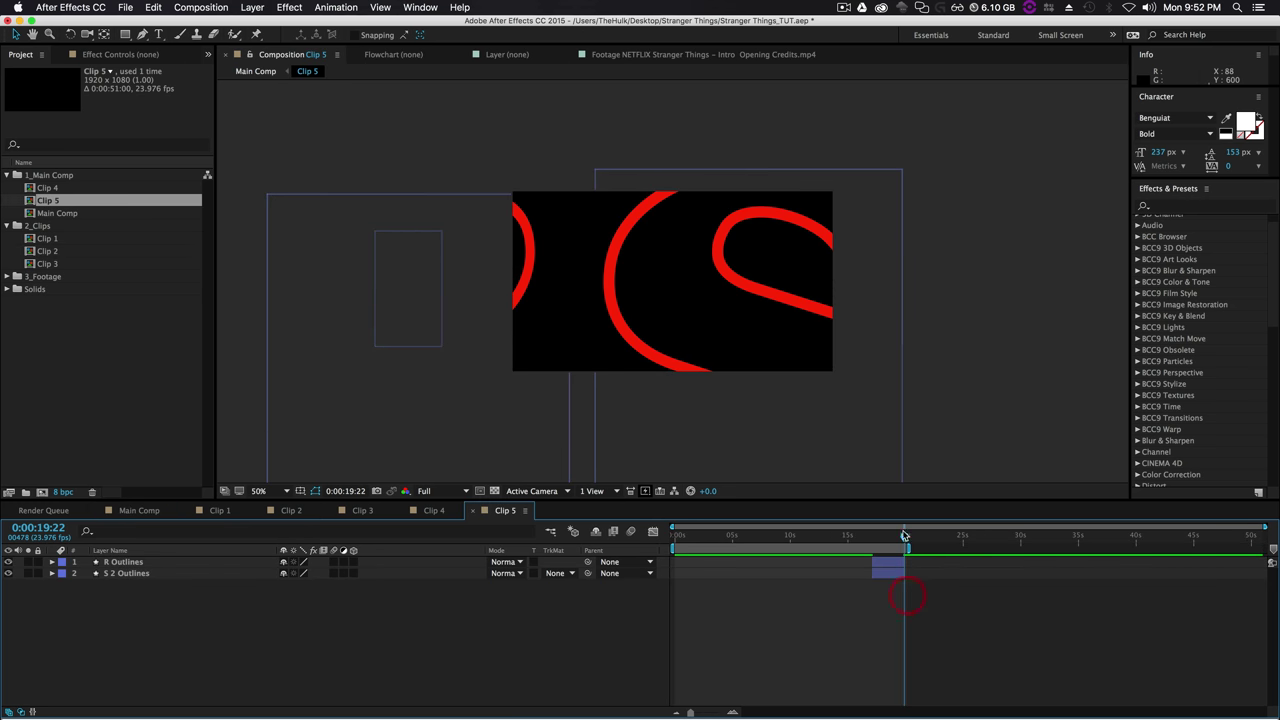
{"action": "left_click_drag", "start_coordinate": [905, 537], "coordinate": [871, 546]}
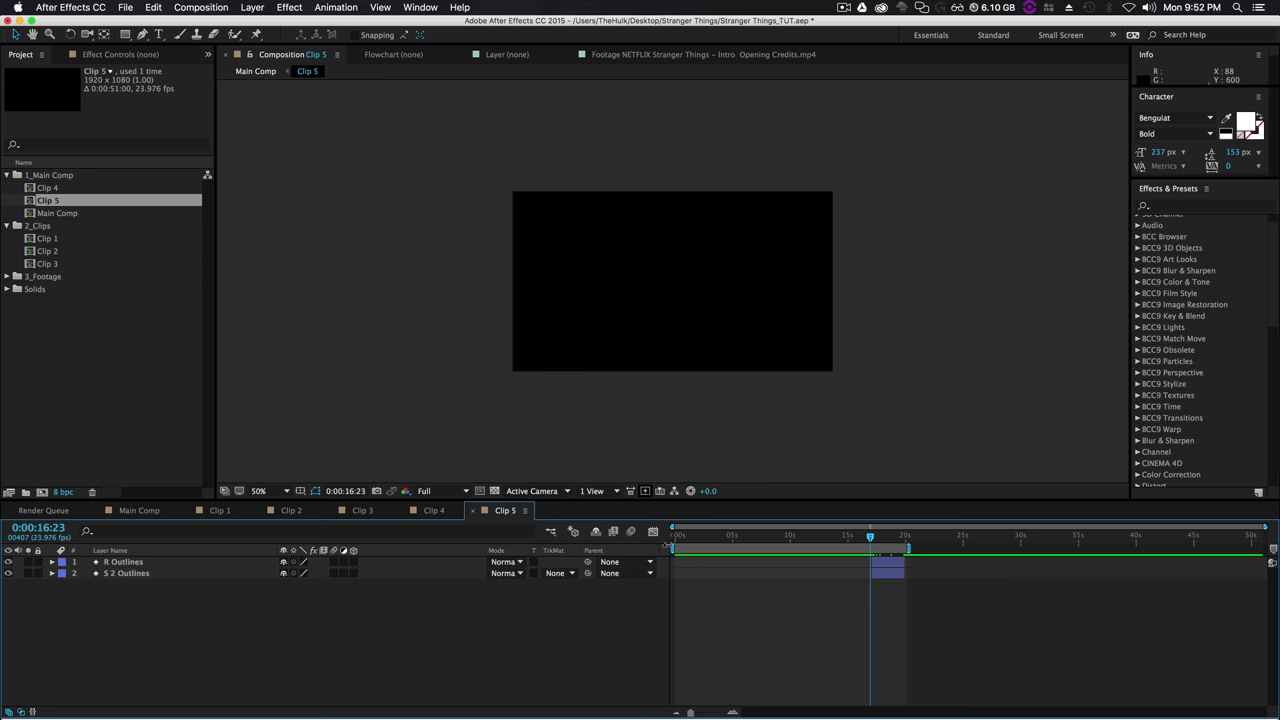
{"action": "left_click_drag", "start_coordinate": [667, 545], "coordinate": [870, 546]}
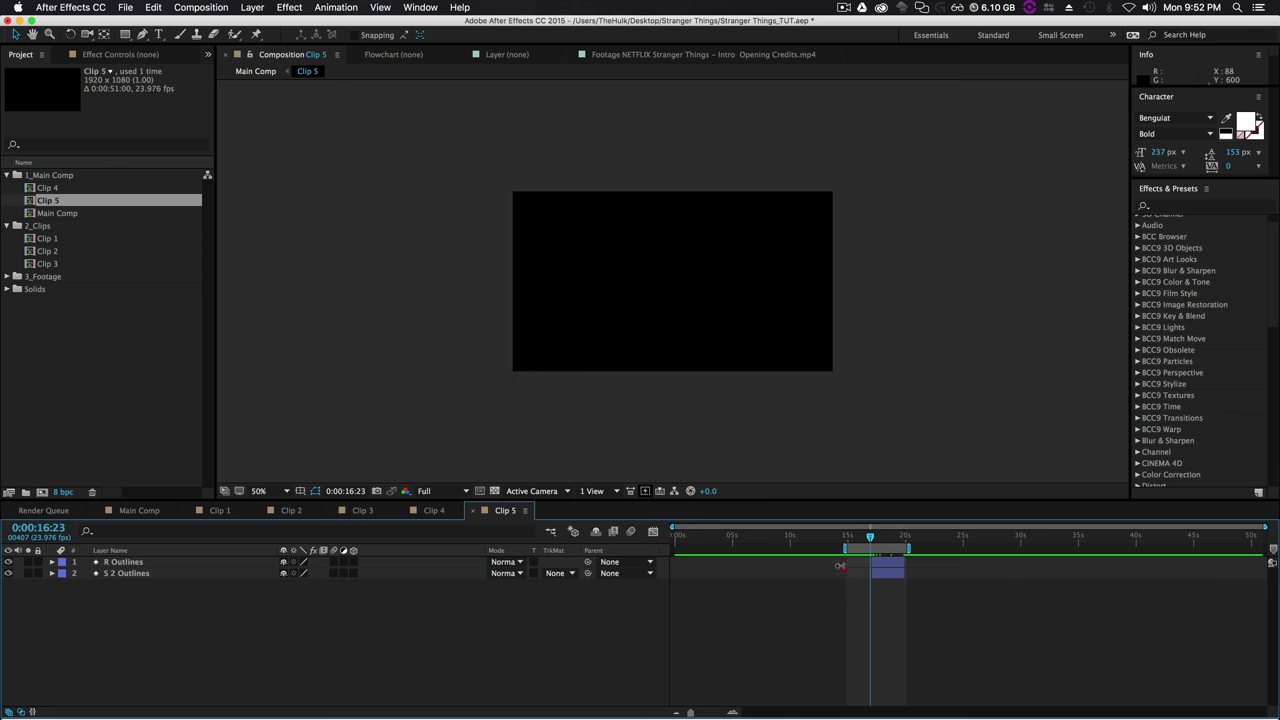
{"action": "left_click", "coordinate": [715, 712]}
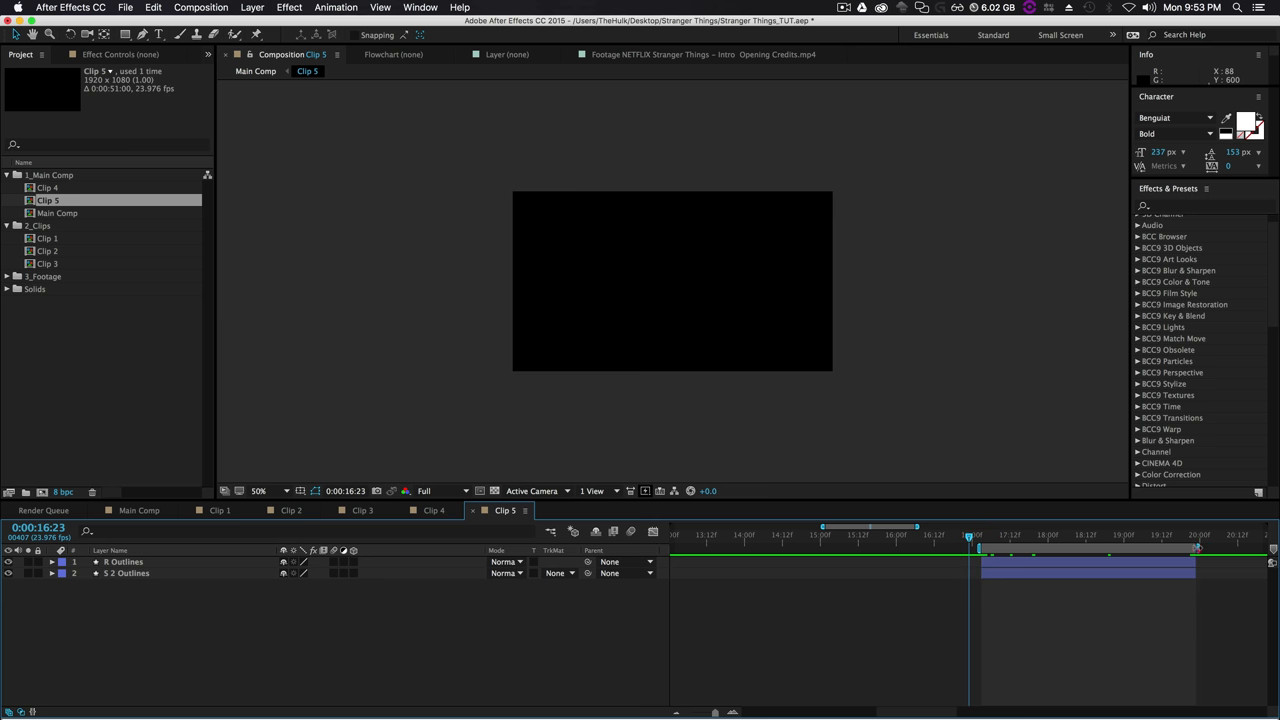
{"action": "left_click", "coordinate": [1091, 537]}
{"action": "left_click", "coordinate": [198, 9]}
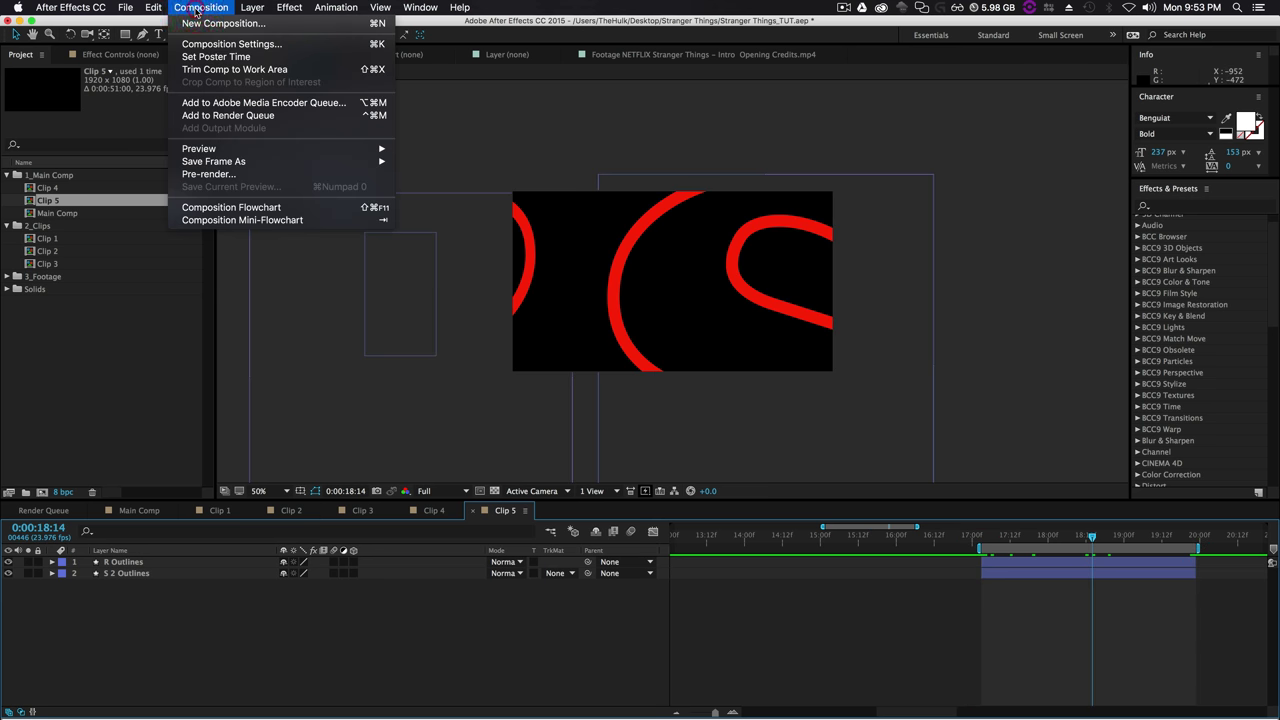
{"action": "left_click", "coordinate": [218, 70]}
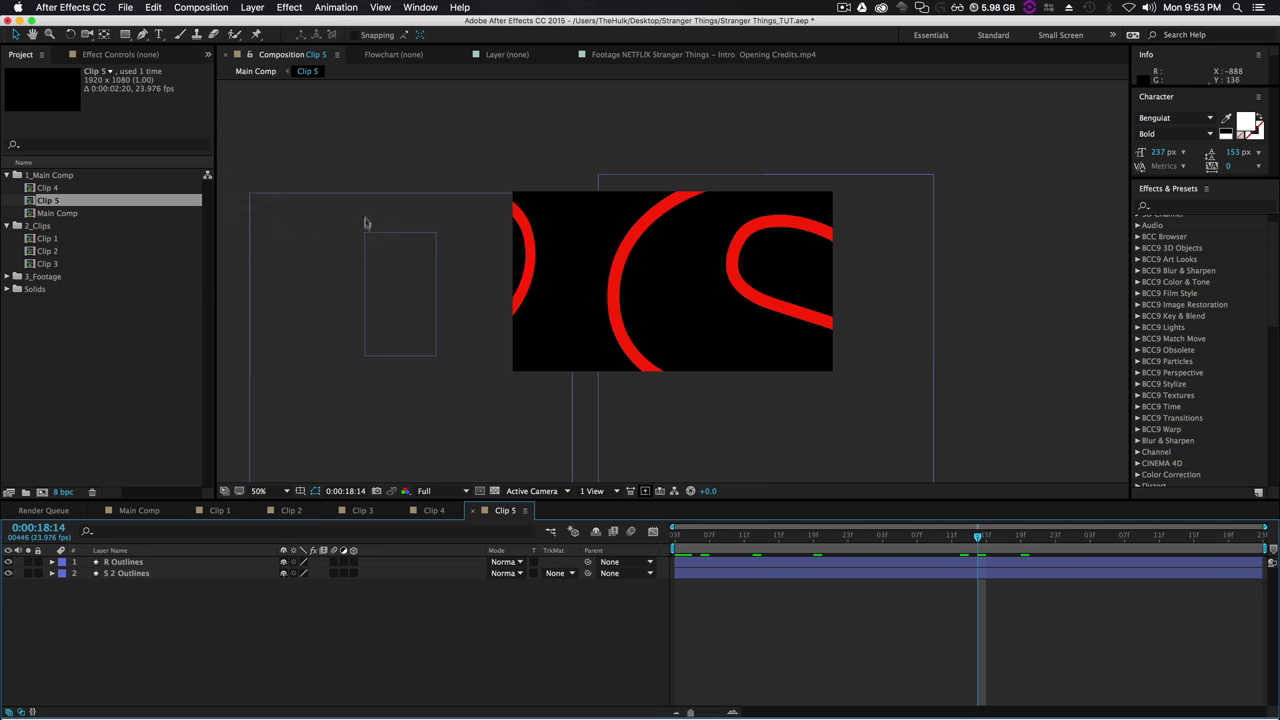
{"action": "left_click", "coordinate": [255, 72]}
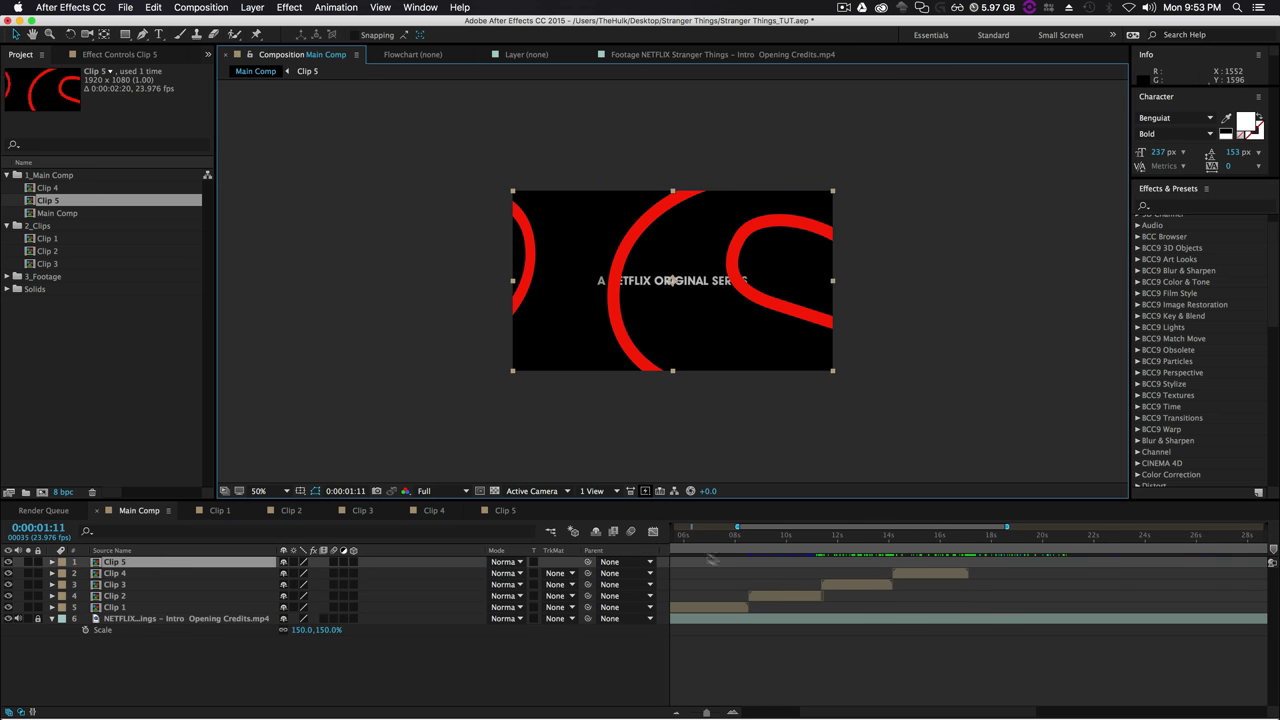
Preview Clip 5's timing after Clip 4, parking the playhead at 0:00:20:00.
{"action": "left_click_drag", "start_coordinate": [710, 558], "coordinate": [978, 565]}
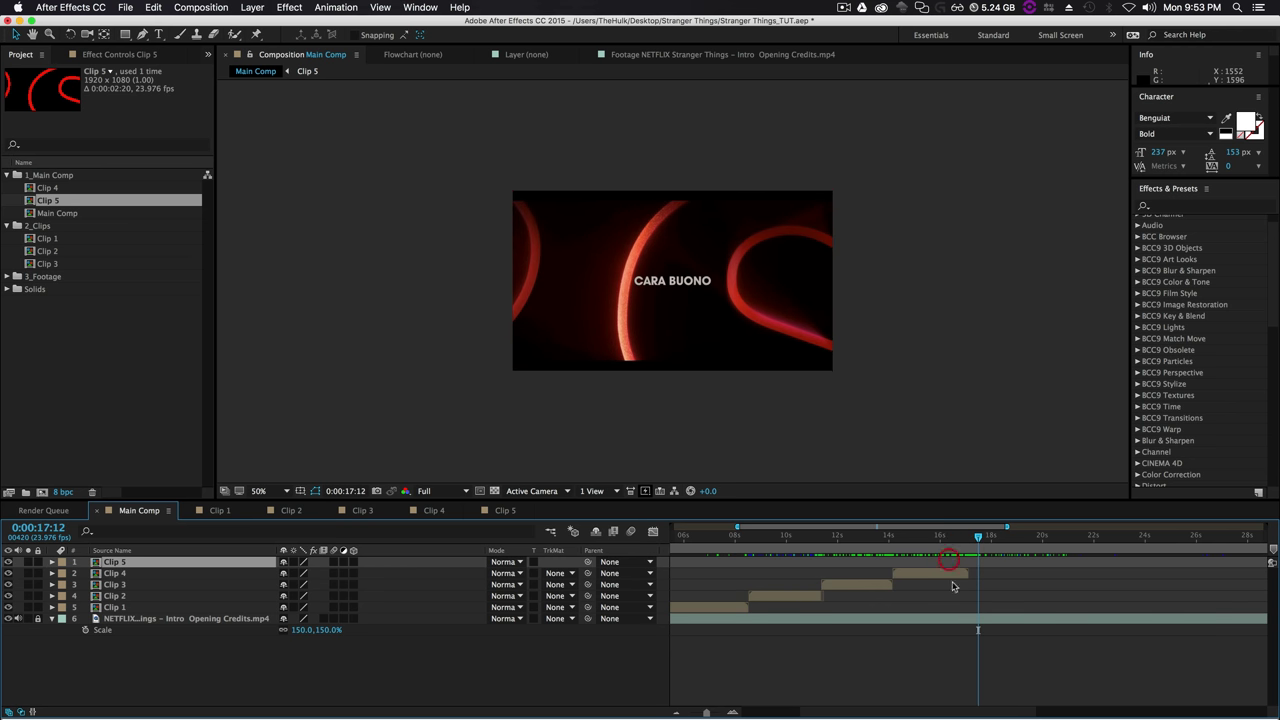
{"action": "left_click_drag", "start_coordinate": [707, 713], "coordinate": [690, 713]}
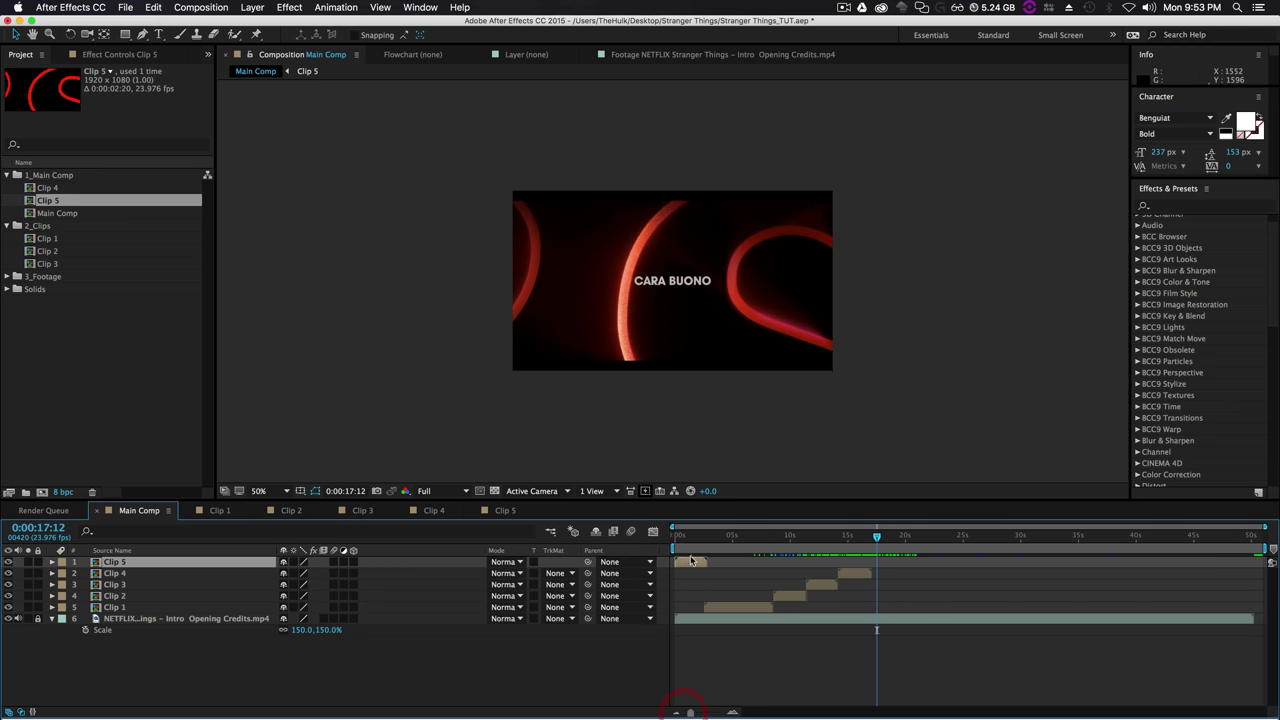
{"action": "left_click", "coordinate": [884, 565]}
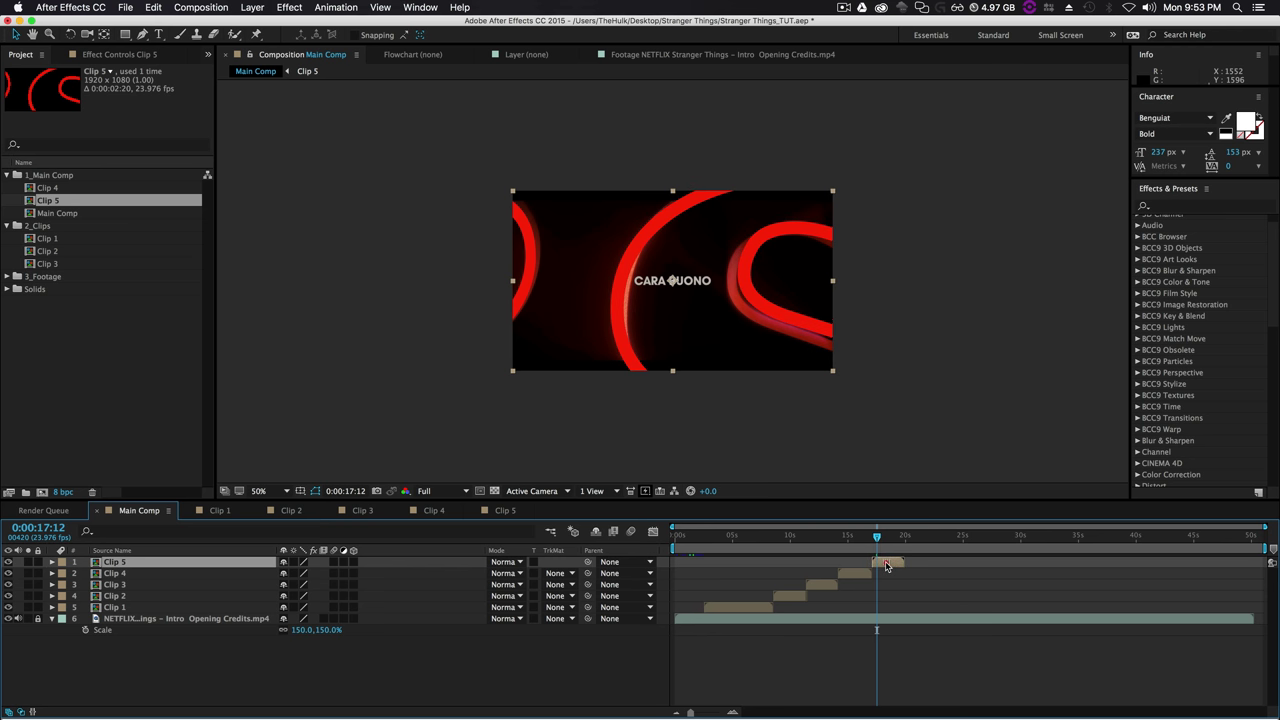
{"action": "left_click", "coordinate": [716, 714]}
{"action": "left_click", "coordinate": [716, 714]}
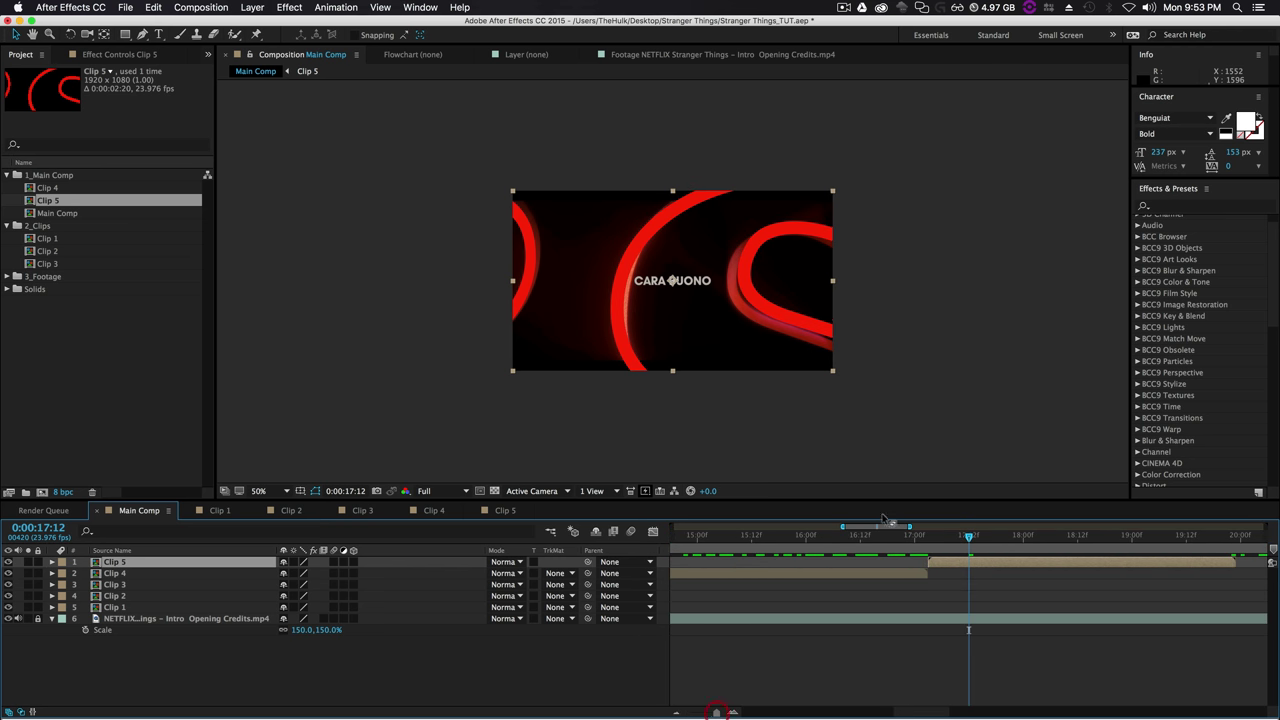
{"action": "key", "text": "space"}
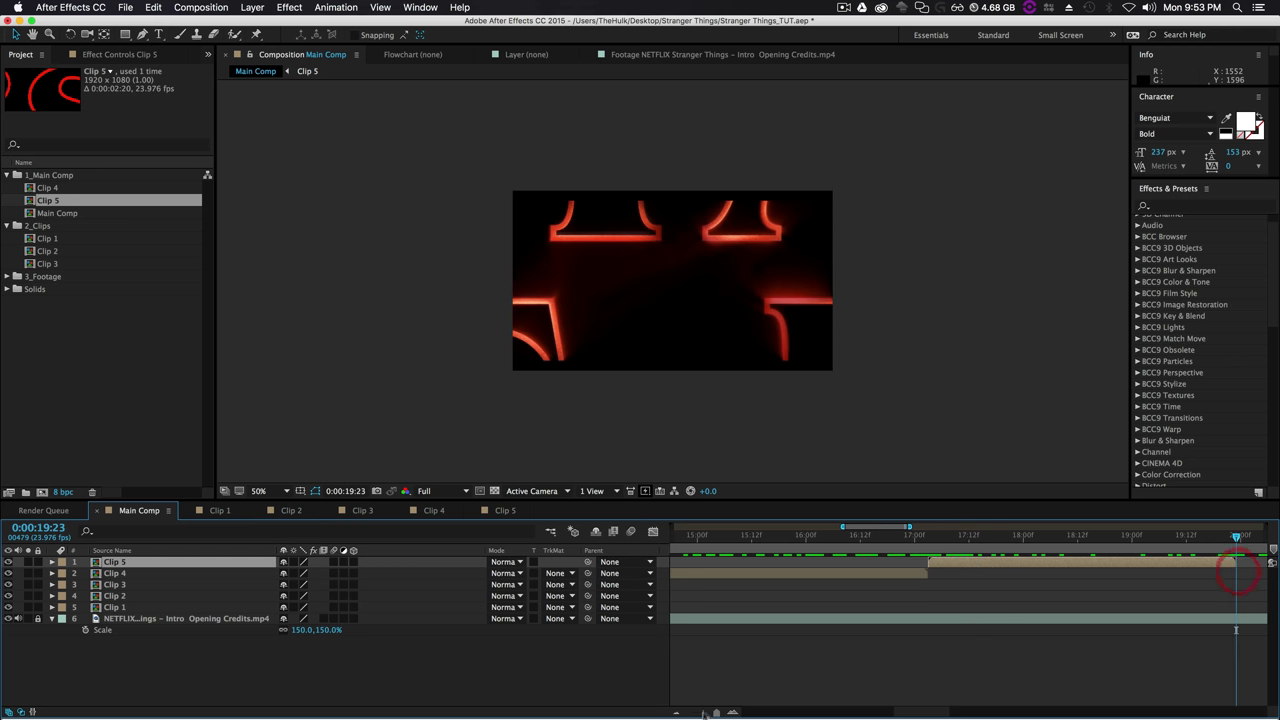
{"action": "left_click_drag", "start_coordinate": [720, 714], "coordinate": [704, 714]}
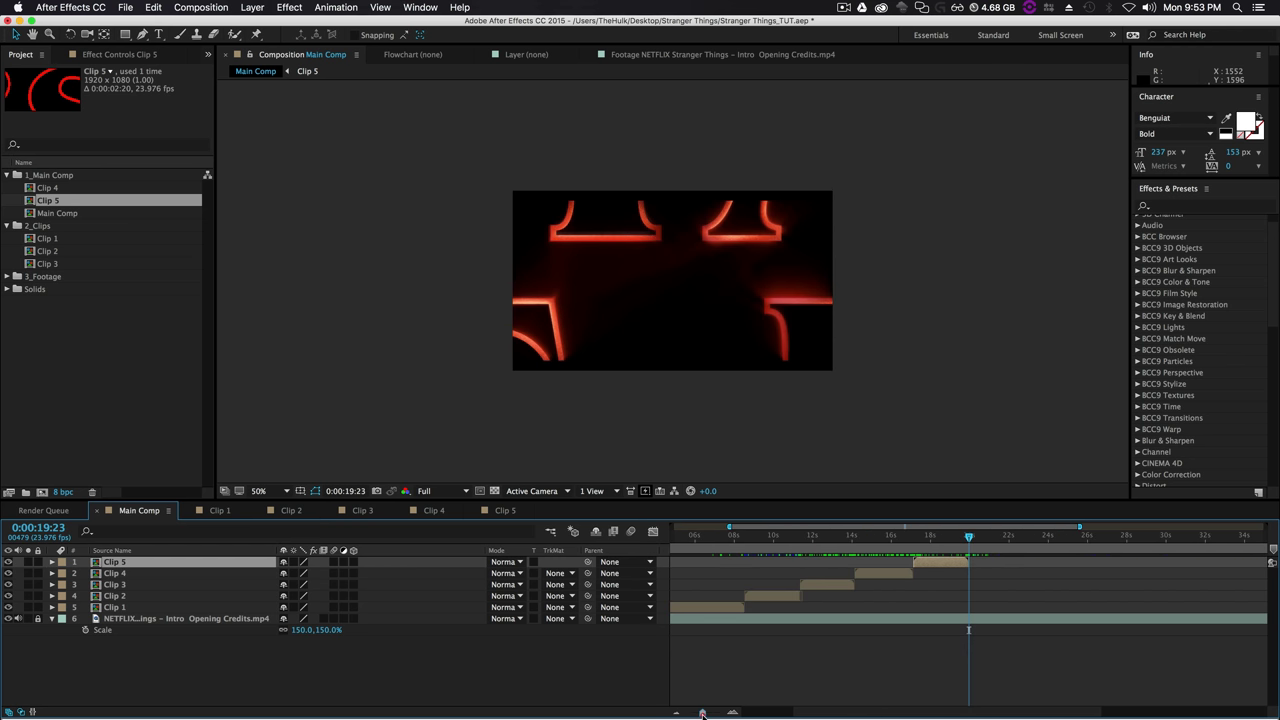
{"action": "left_click", "coordinate": [969, 536]}
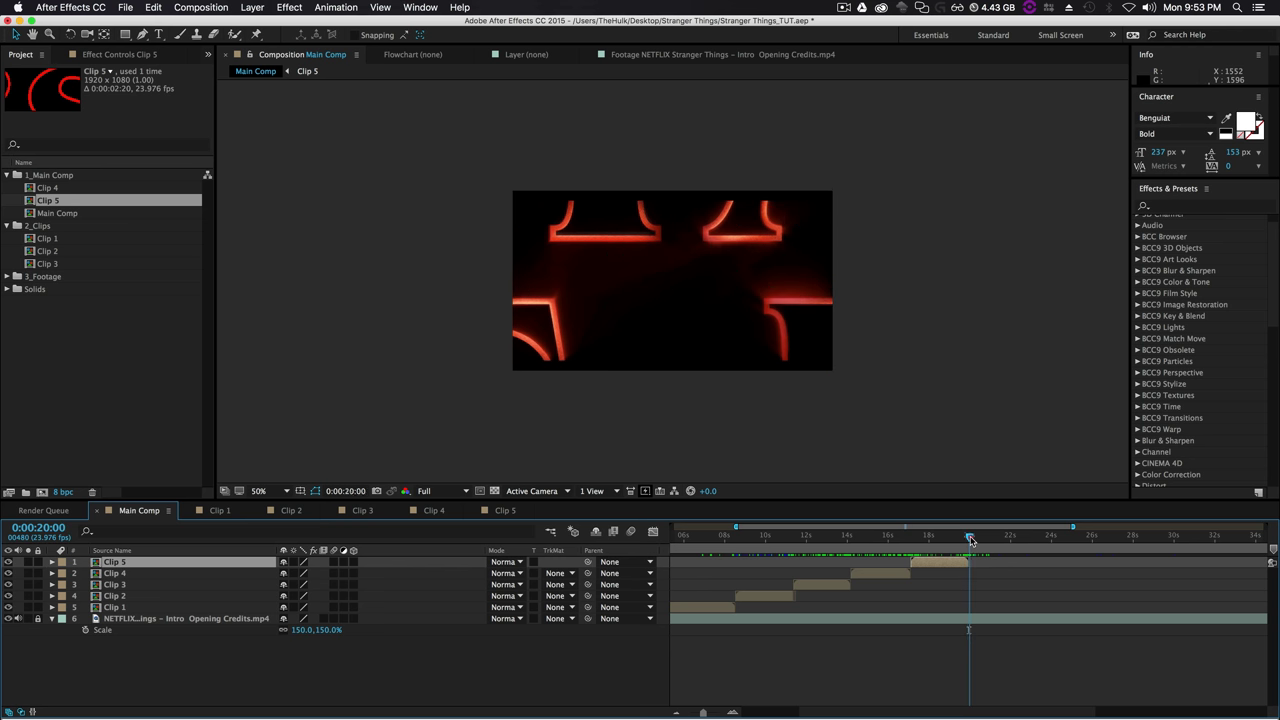
{"action": "left_click_drag", "start_coordinate": [970, 536], "coordinate": [970, 541]}
{"action": "left_click_drag", "start_coordinate": [705, 714], "coordinate": [691, 714]}
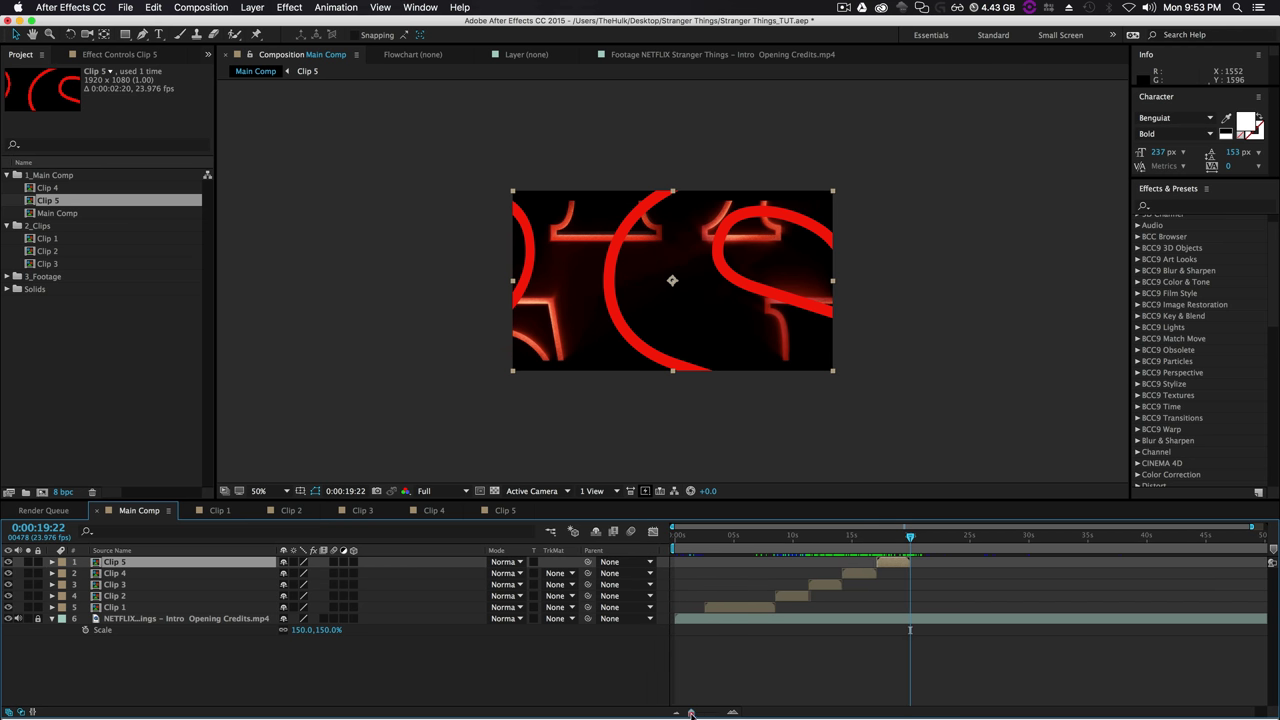
{"action": "left_click_drag", "start_coordinate": [910, 537], "coordinate": [911, 539]}
Create a new text layer containing the letter T.
{"action": "key", "text": "super+t"}
{"action": "left_click", "coordinate": [540, 208]}
{"action": "type", "text": "ST"}
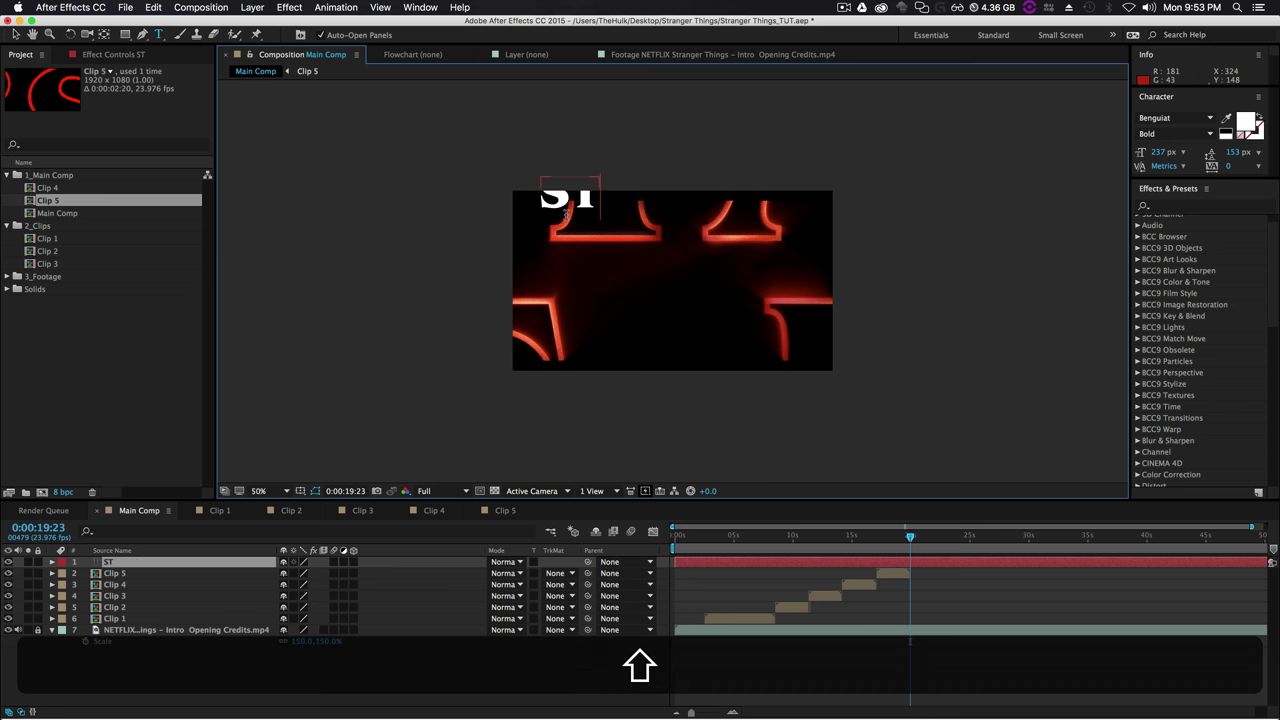
{"action": "type", "text": "R"}
{"action": "key", "text": "BackSpace"}
{"action": "key", "text": "BackSpace"}
{"action": "key", "text": "BackSpace"}
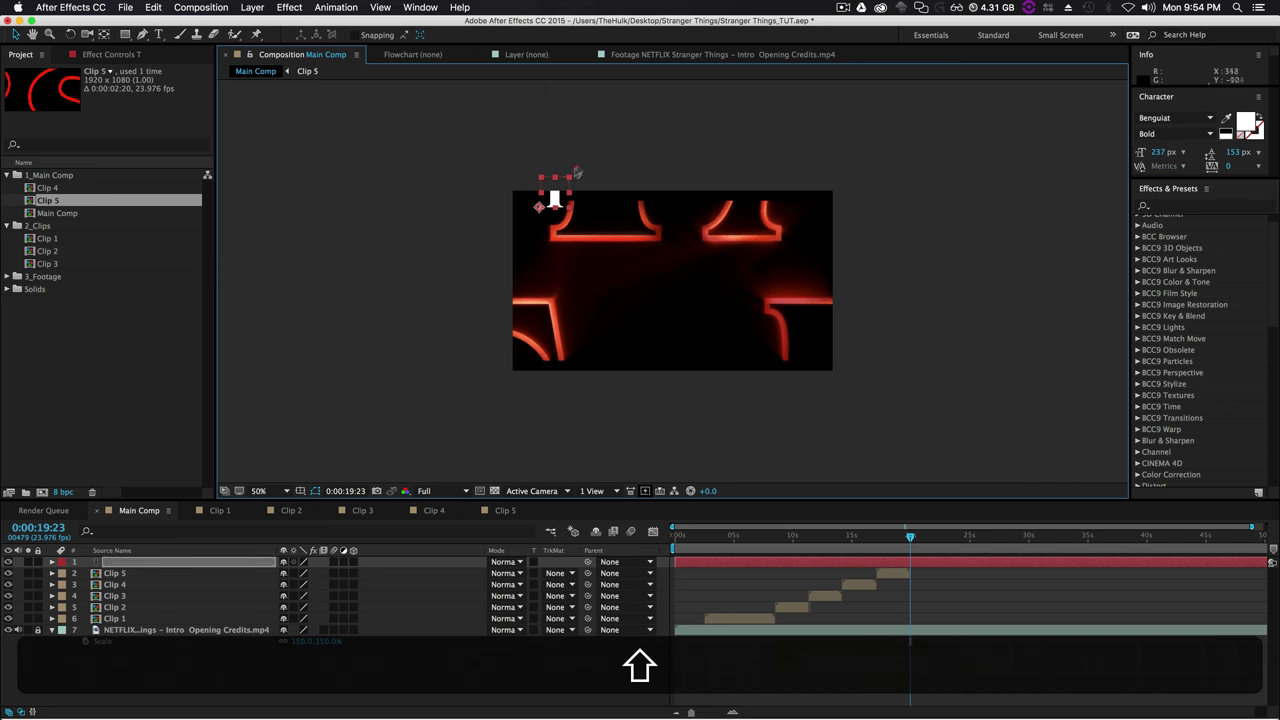
{"action": "type", "text": "T"}
{"action": "key", "text": "comma"}
Duplicate it into T, T, R and R letter layers spread around the frame.
{"action": "key", "text": "super+d"}
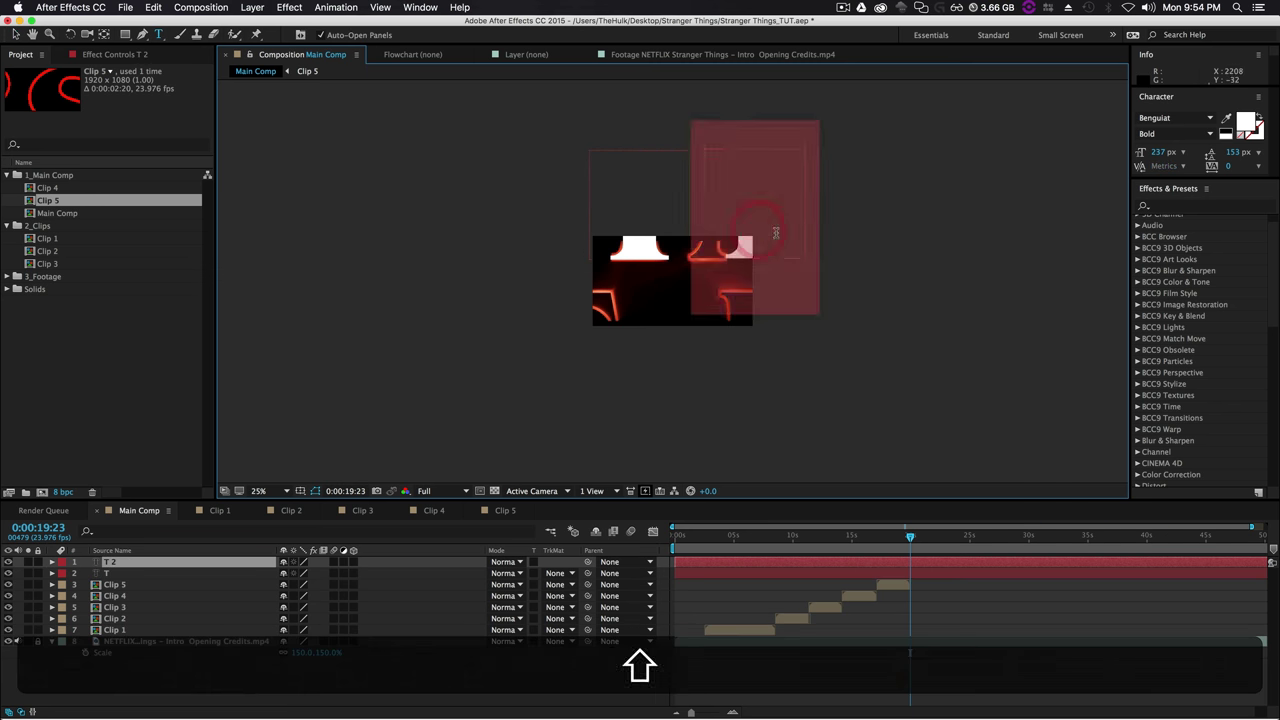
{"action": "type", "text": "R"}
{"action": "key", "text": "Escape"}
{"action": "key", "text": "super+d"}
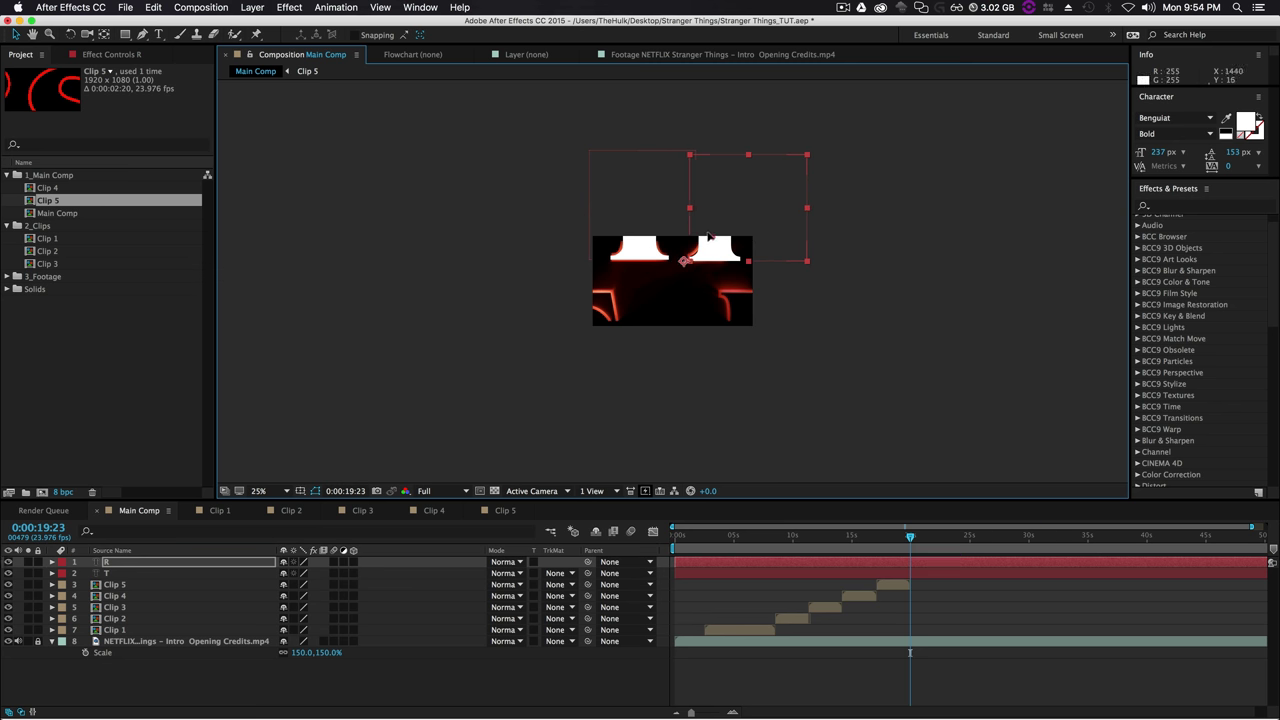
{"action": "left_click_drag", "start_coordinate": [650, 215], "coordinate": [566, 357]}
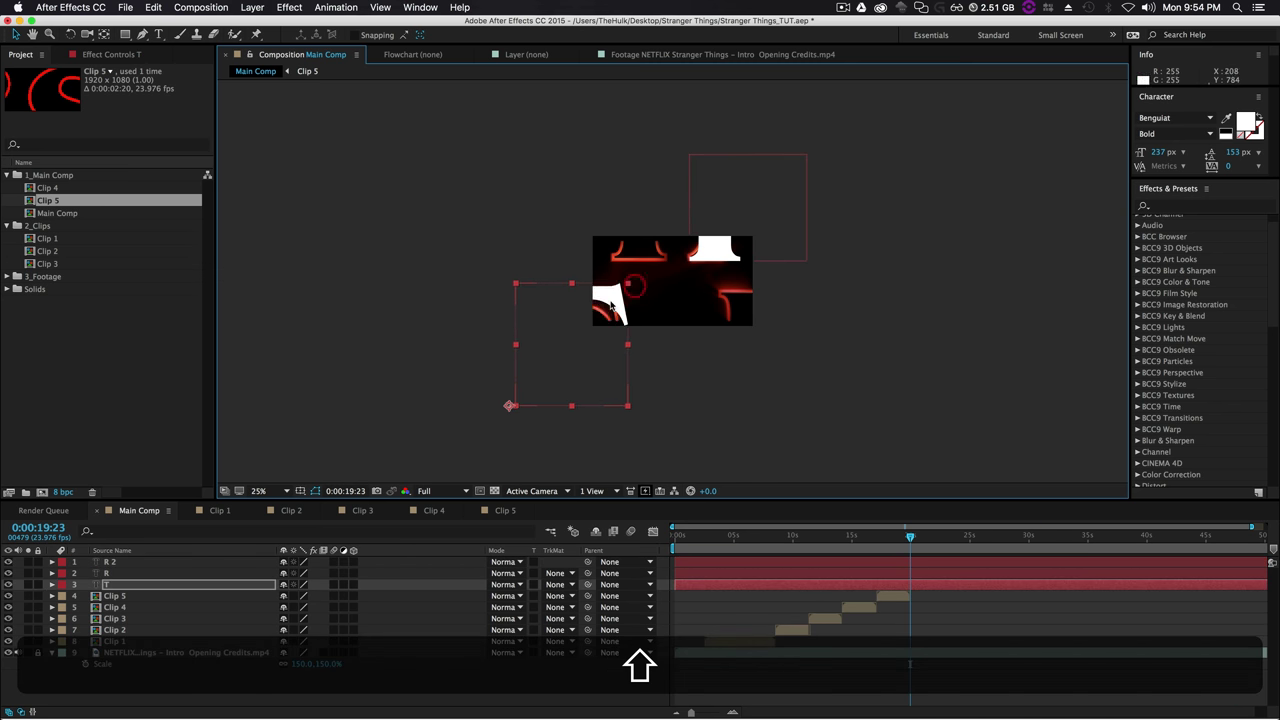
{"action": "key", "text": "super+z"}
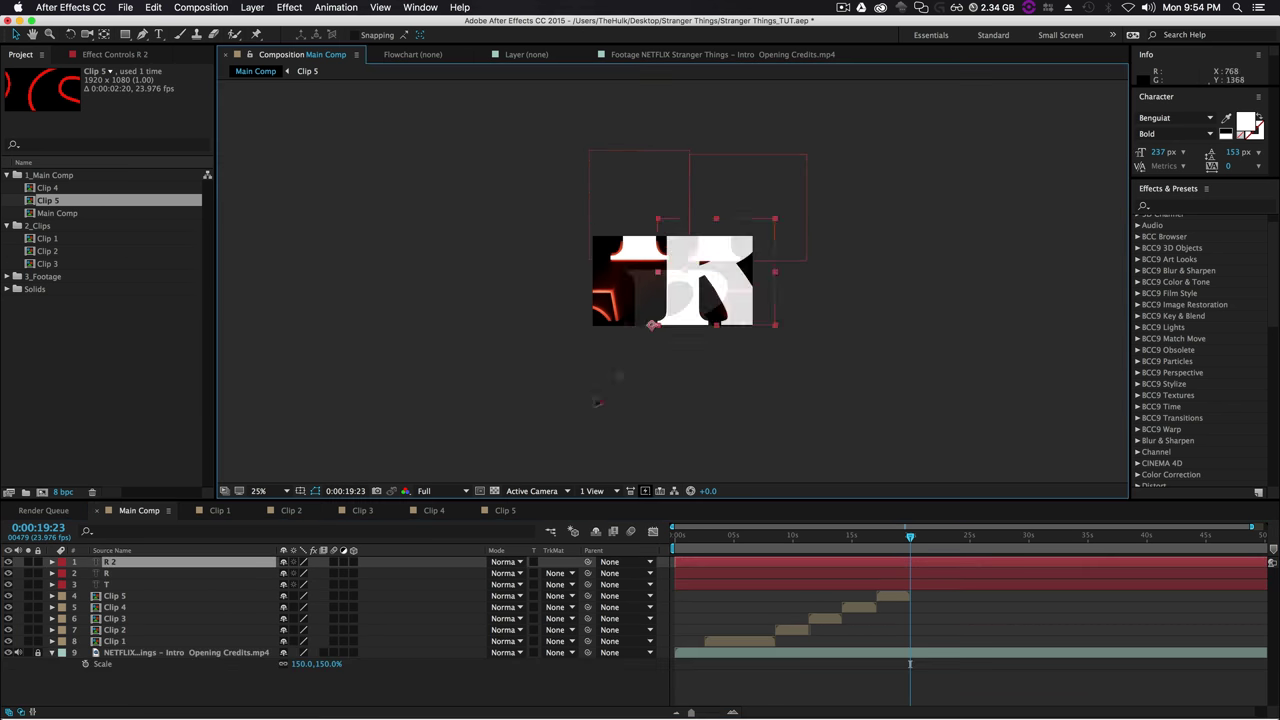
{"action": "key", "text": "super+d"}
{"action": "left_click_drag", "start_coordinate": [752, 356], "coordinate": [557, 356]}
Convert the letter layers into outline shapes and delete the original text layers.
{"action": "left_click", "coordinate": [112, 596]}
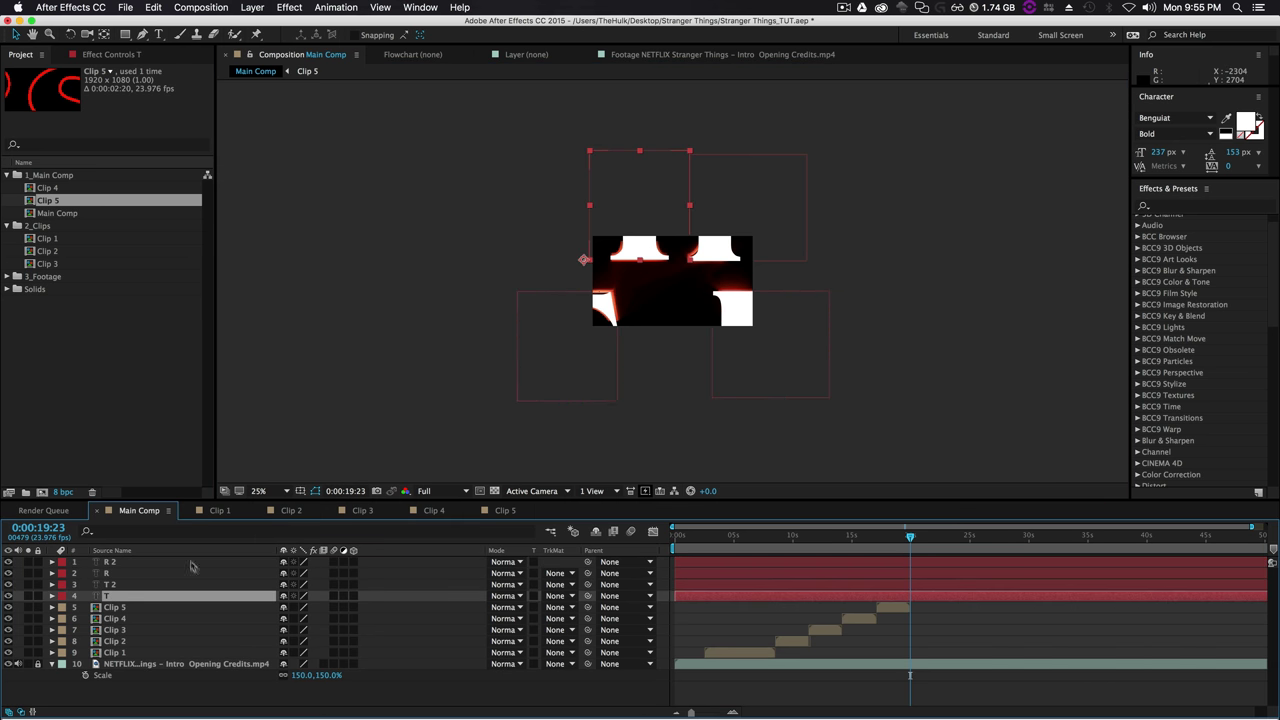
{"action": "right_click", "coordinate": [112, 596]}
{"action": "left_click", "coordinate": [189, 551]}
{"action": "right_click", "coordinate": [118, 600]}
{"action": "left_click", "coordinate": [189, 551]}
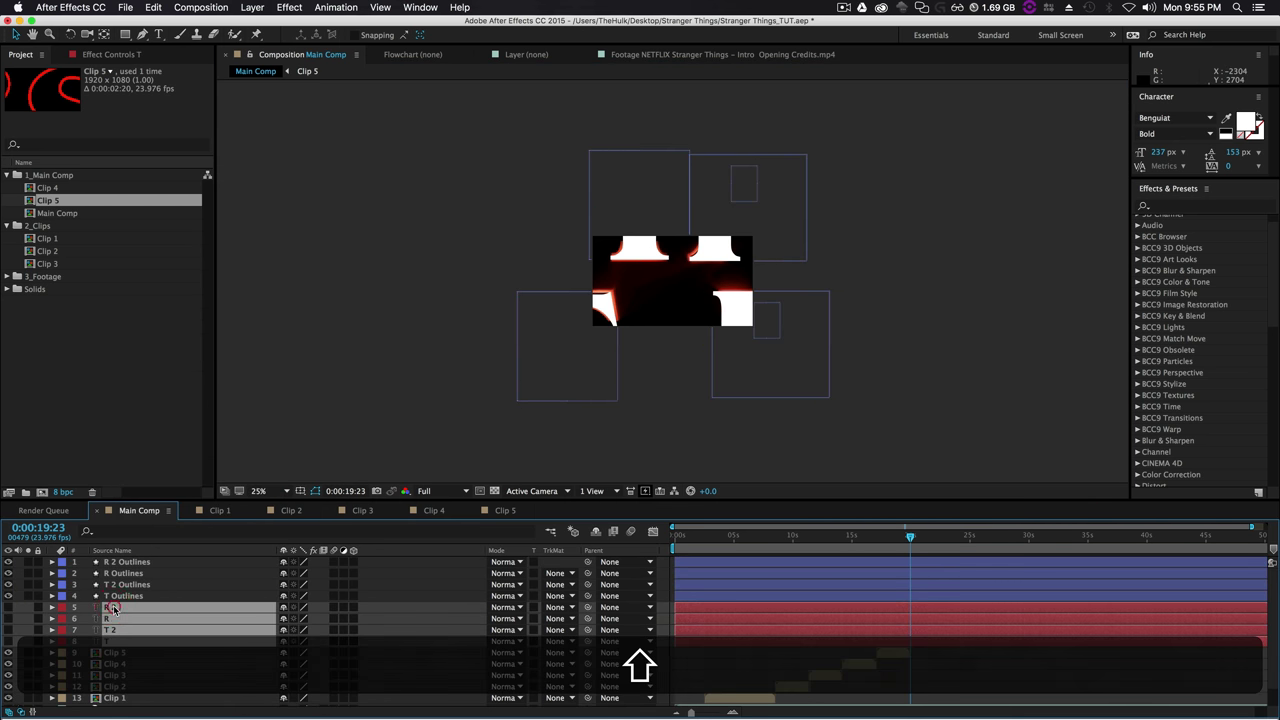
{"action": "key", "text": "Delete"}
Set the four letter outlines' fill to none.
{"action": "left_click", "coordinate": [124, 562], "text": "shift"}
{"action": "key", "text": "p"}
{"action": "left_click", "coordinate": [448, 35]}
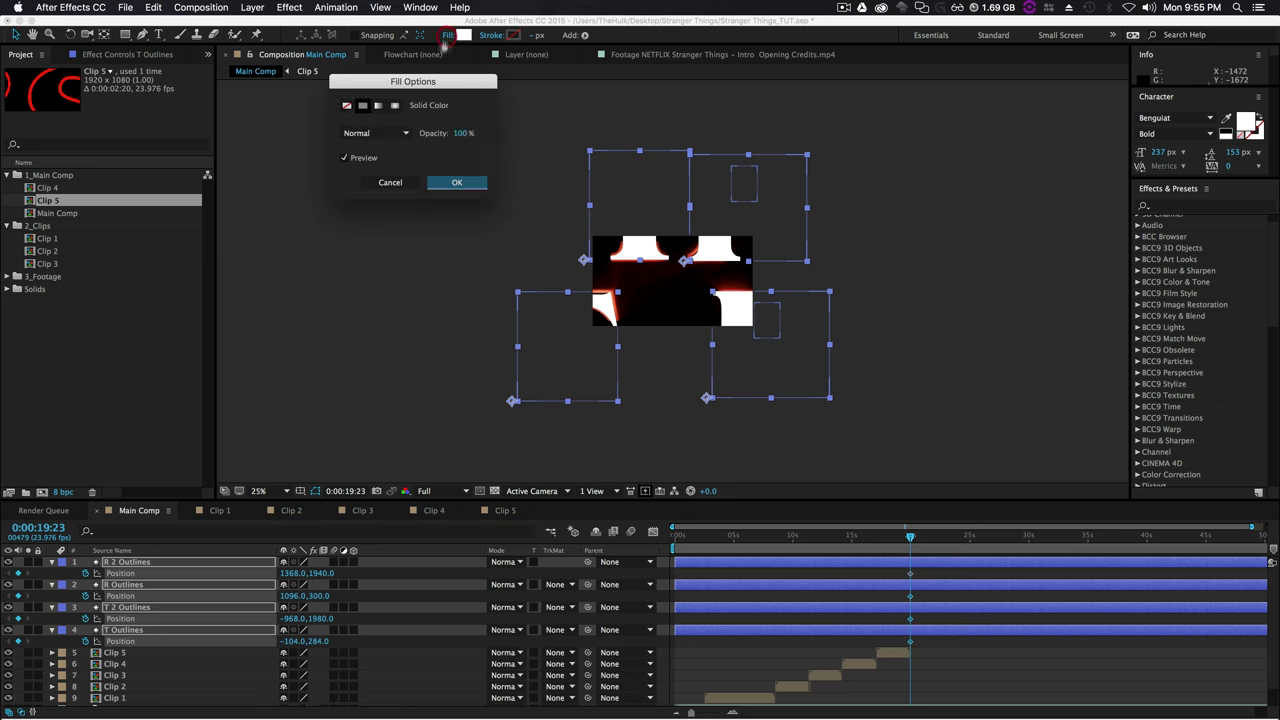
{"action": "left_click", "coordinate": [346, 104]}
{"action": "left_click", "coordinate": [451, 183]}
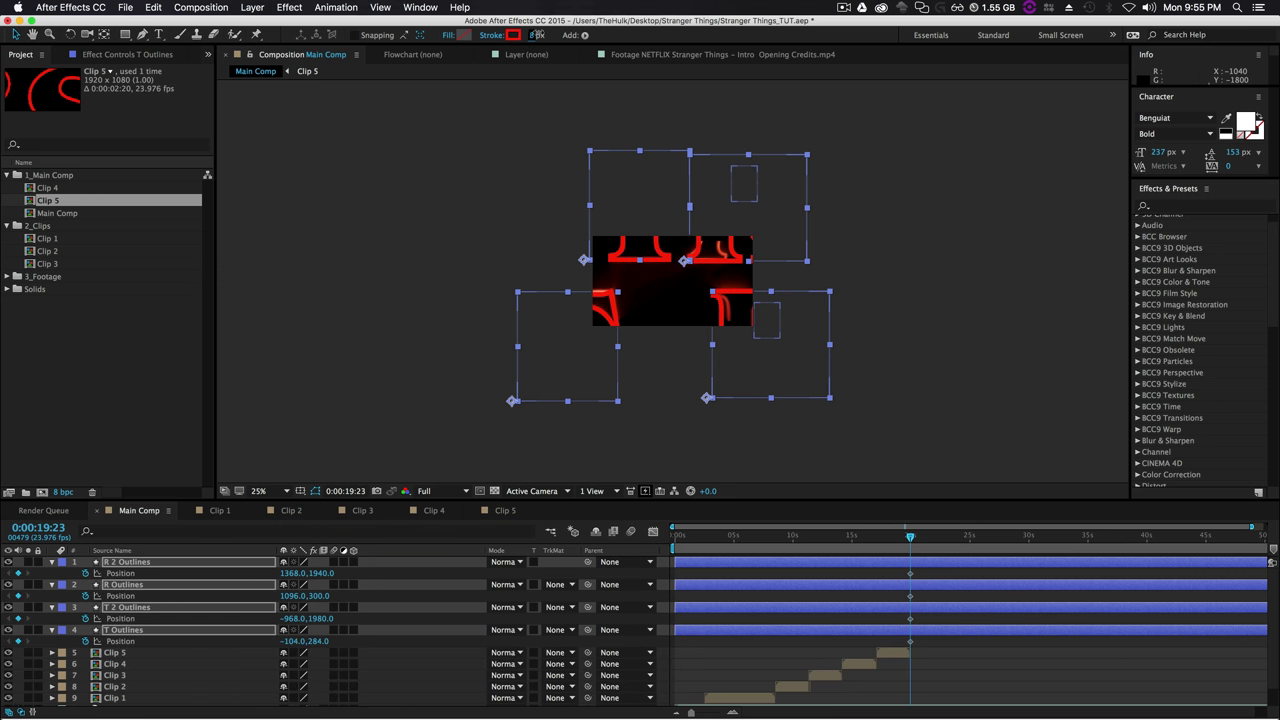
Add an A text layer, convert it to an outline and remove its fill.
{"action": "key", "text": "ctrl+alt+shift+t"}
{"action": "type", "text": "STRA"}
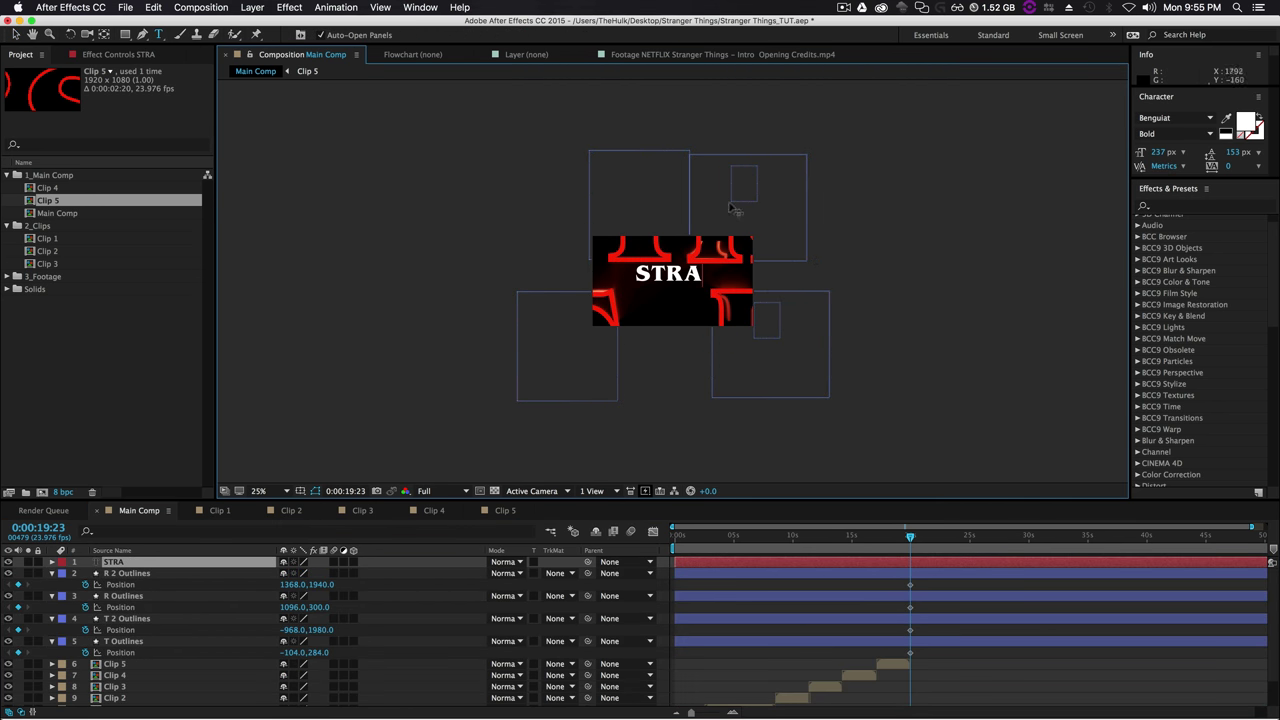
{"action": "key", "text": "BackSpace"}
{"action": "key", "text": "Escape"}
{"action": "key", "text": "v"}
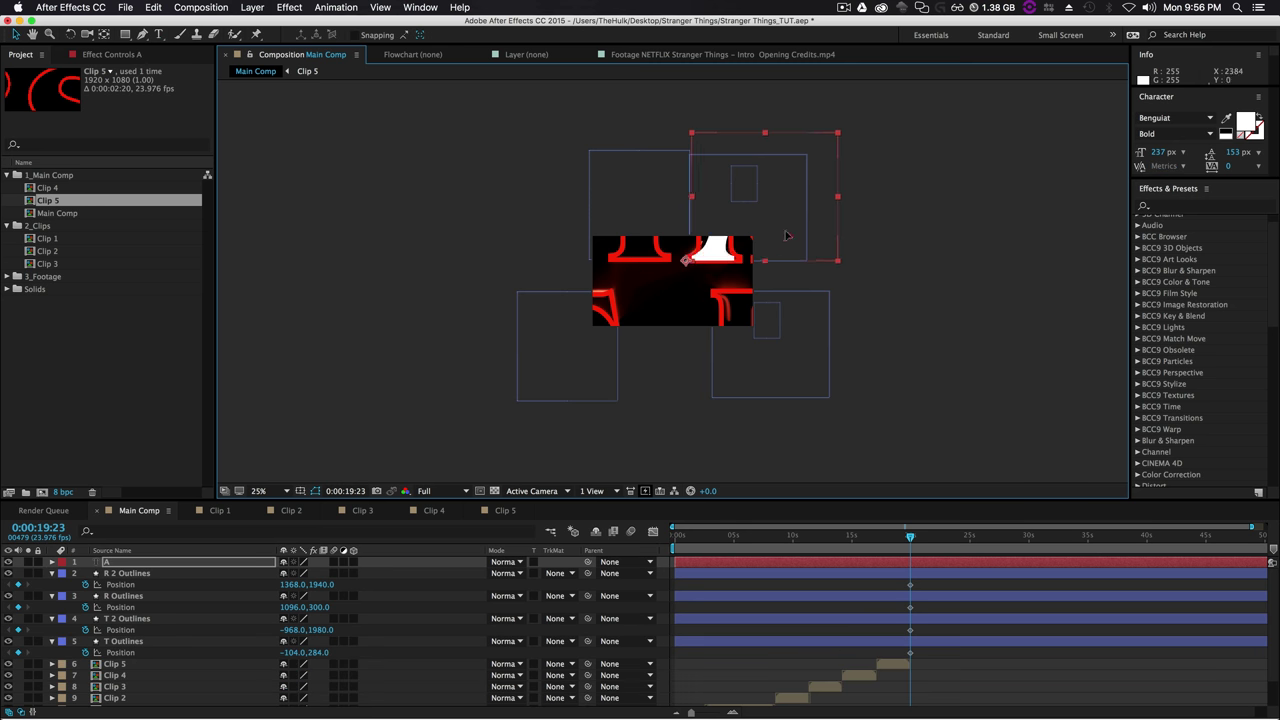
{"action": "right_click", "coordinate": [835, 222]}
{"action": "left_click", "coordinate": [900, 600]}
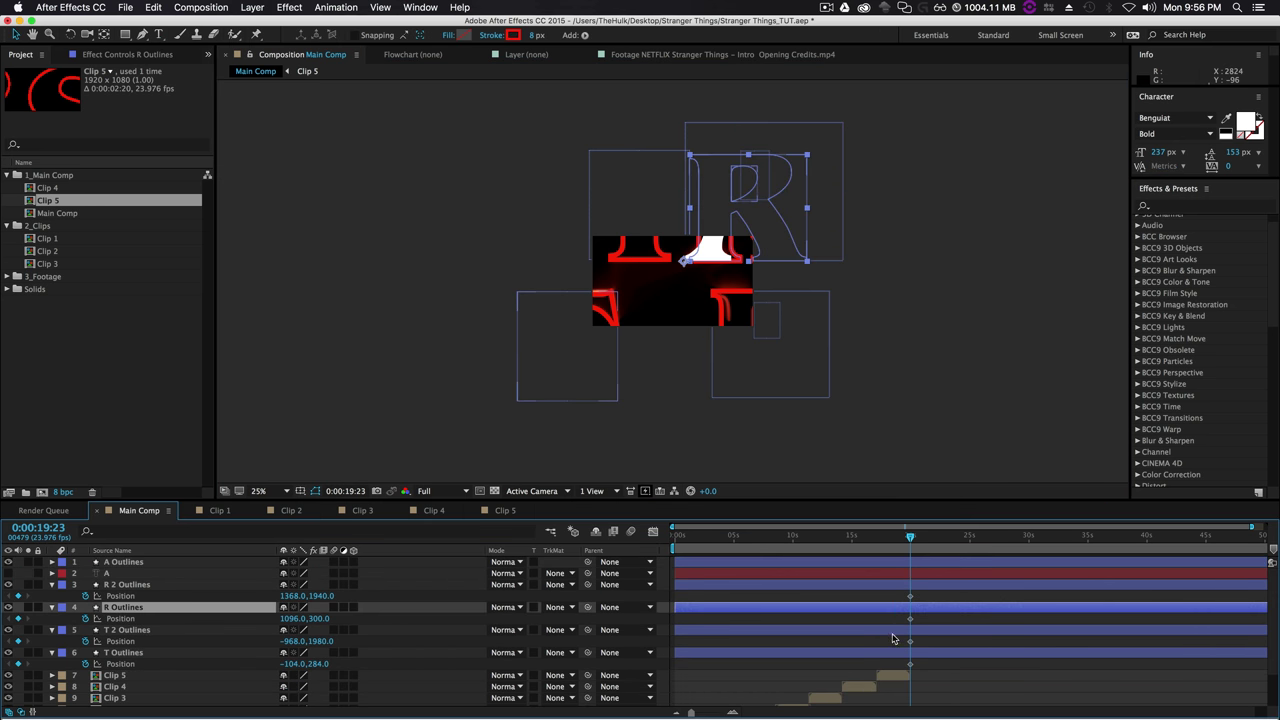
{"action": "left_click", "coordinate": [448, 35]}
{"action": "left_click", "coordinate": [456, 182]}
{"action": "key", "text": "period"}
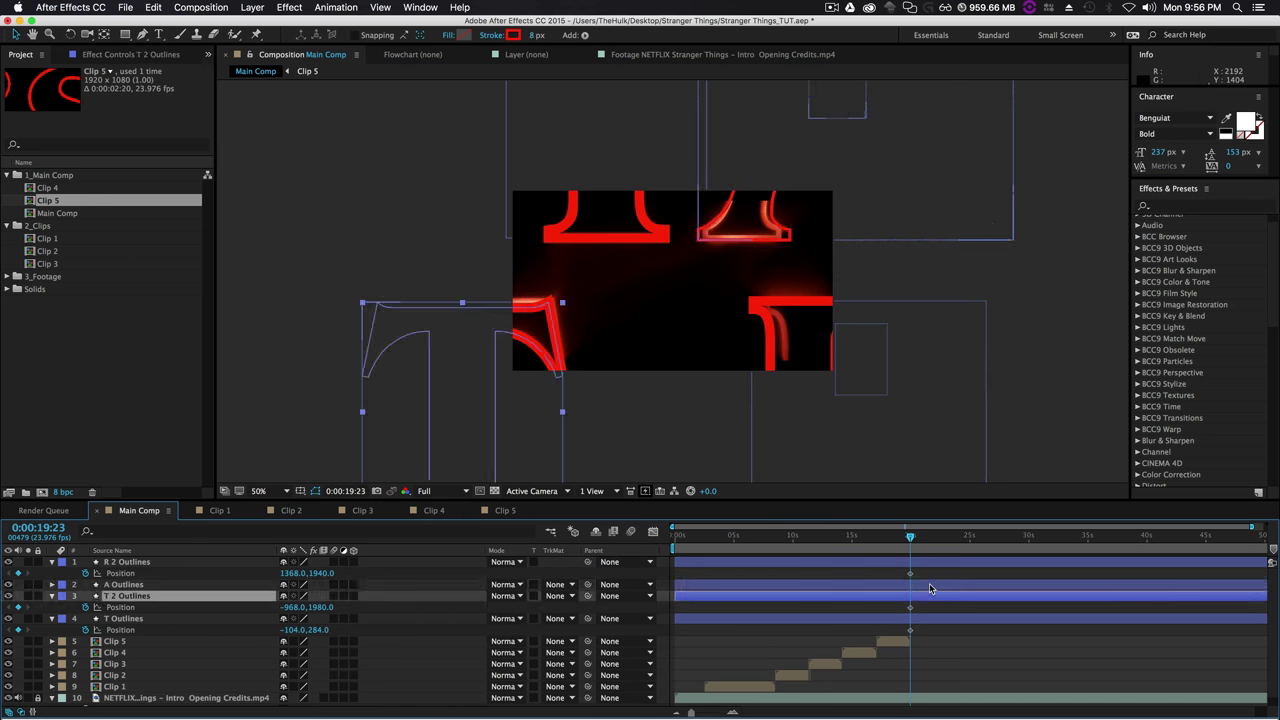
Shrink all the letter outlines together proportionally at about 25 seconds.
{"action": "left_click_drag", "start_coordinate": [1098, 315], "coordinate": [860, 250]}
{"action": "key", "text": "s"}
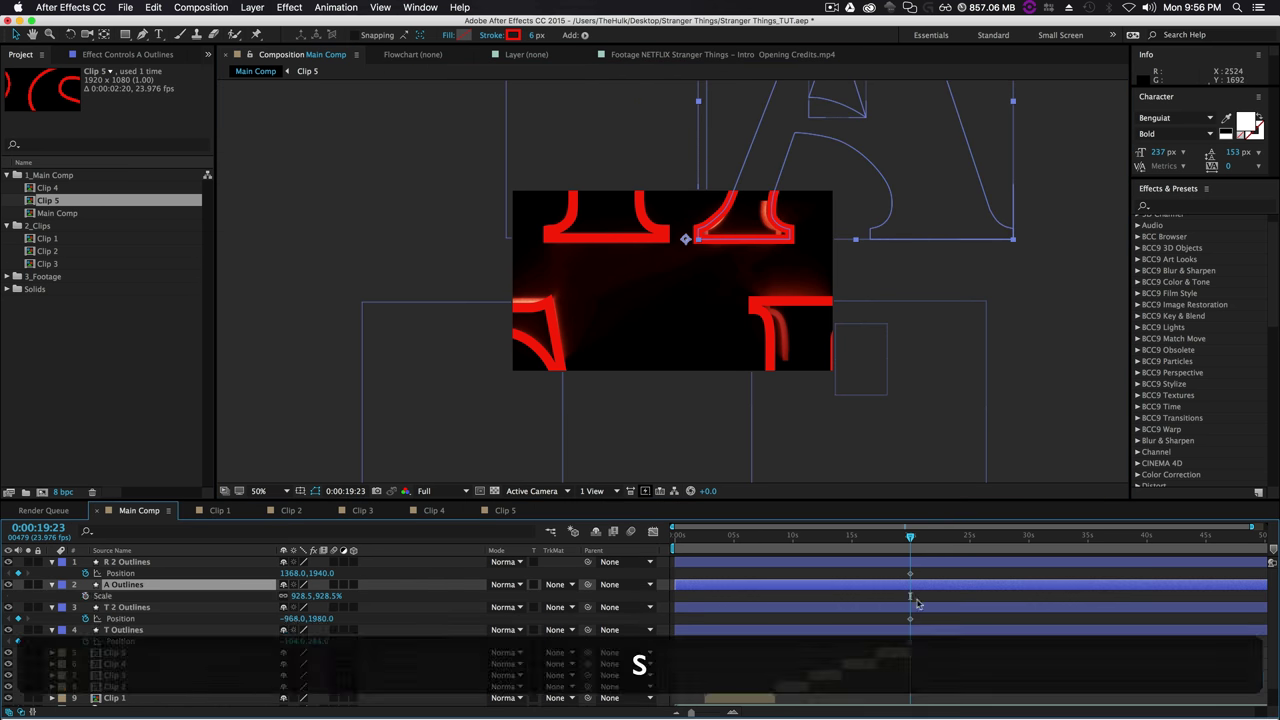
{"action": "left_click_drag", "start_coordinate": [910, 537], "coordinate": [970, 537]}
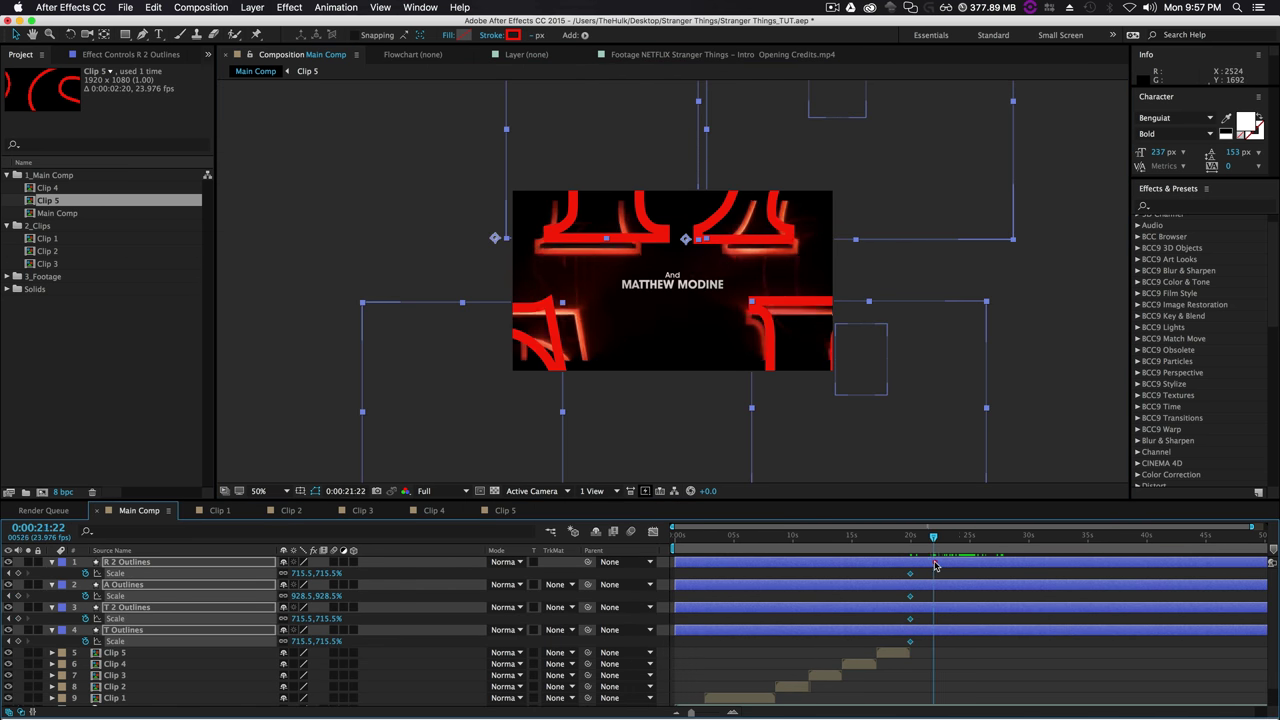
{"action": "left_click", "coordinate": [932, 203]}
{"action": "key", "text": "comma"}
{"action": "left_click_drag", "start_coordinate": [860, 300], "coordinate": [830, 275]}
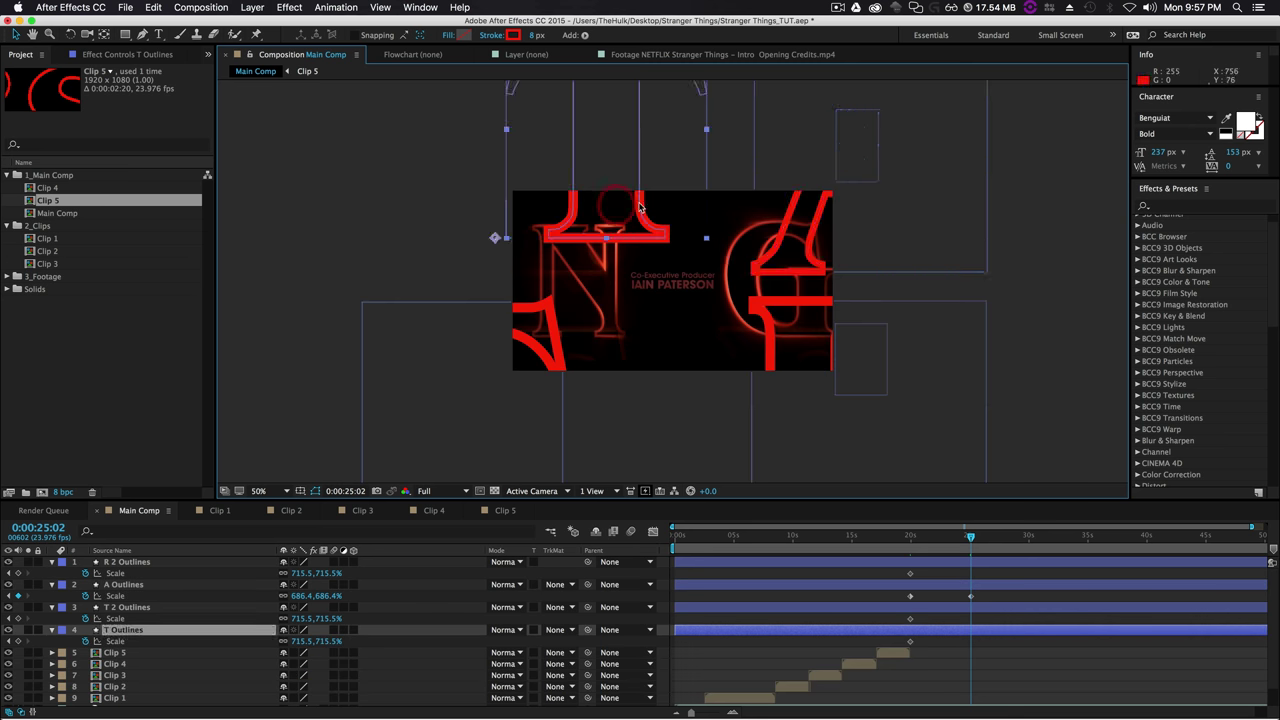
{"action": "left_click", "coordinate": [125, 629]}
{"action": "left_click_drag", "start_coordinate": [528, 245], "coordinate": [541, 222]}
{"action": "key", "text": "super+z"}
{"action": "key", "text": "super+a"}
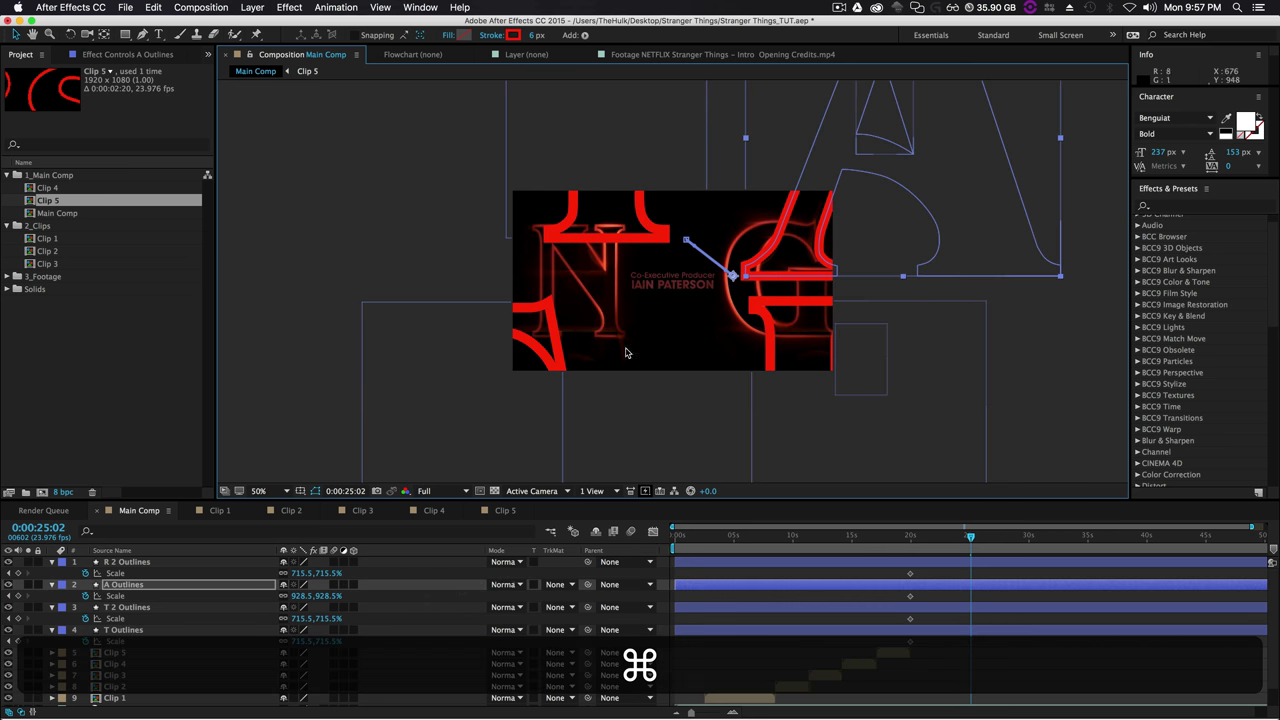
{"action": "key", "text": "s"}
{"action": "left_click_drag", "start_coordinate": [846, 170], "coordinate": [818, 190]}
{"action": "key", "text": "period"}
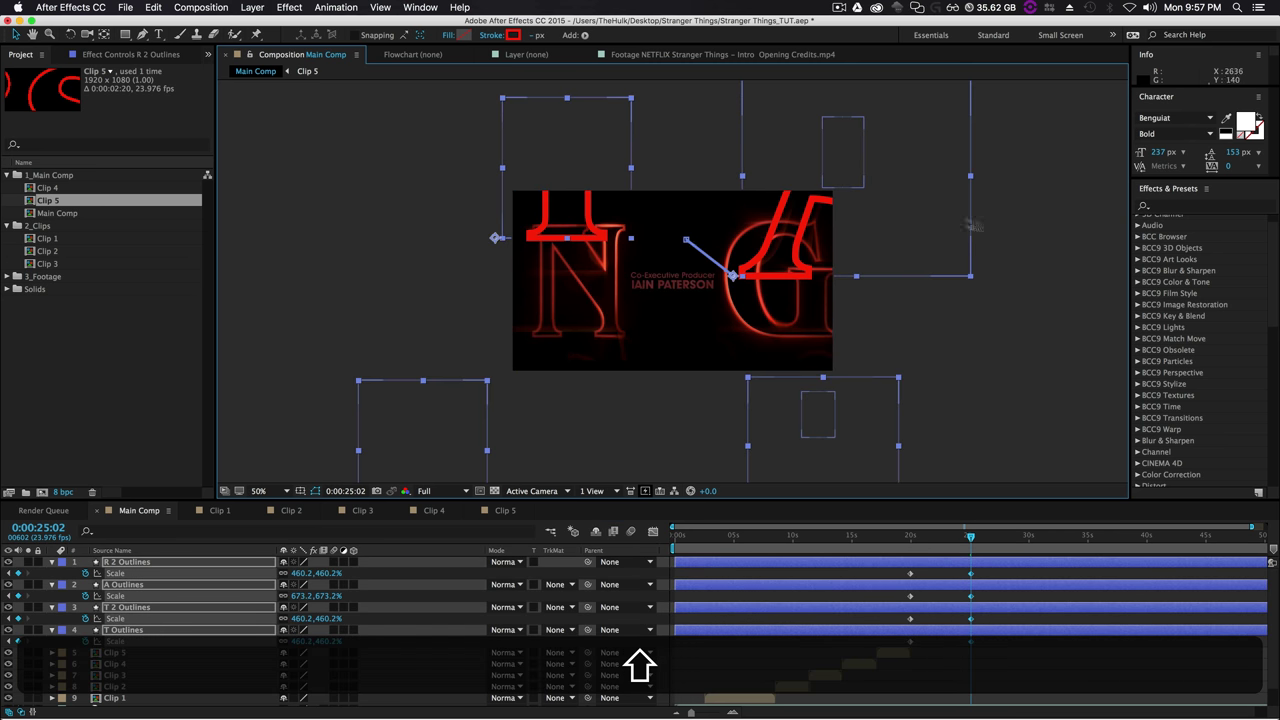
Reposition the T 2 outline within the frame.
{"action": "left_click", "coordinate": [598, 185]}
{"action": "left_click", "coordinate": [425, 393]}
{"action": "key", "text": "Page_Up"}
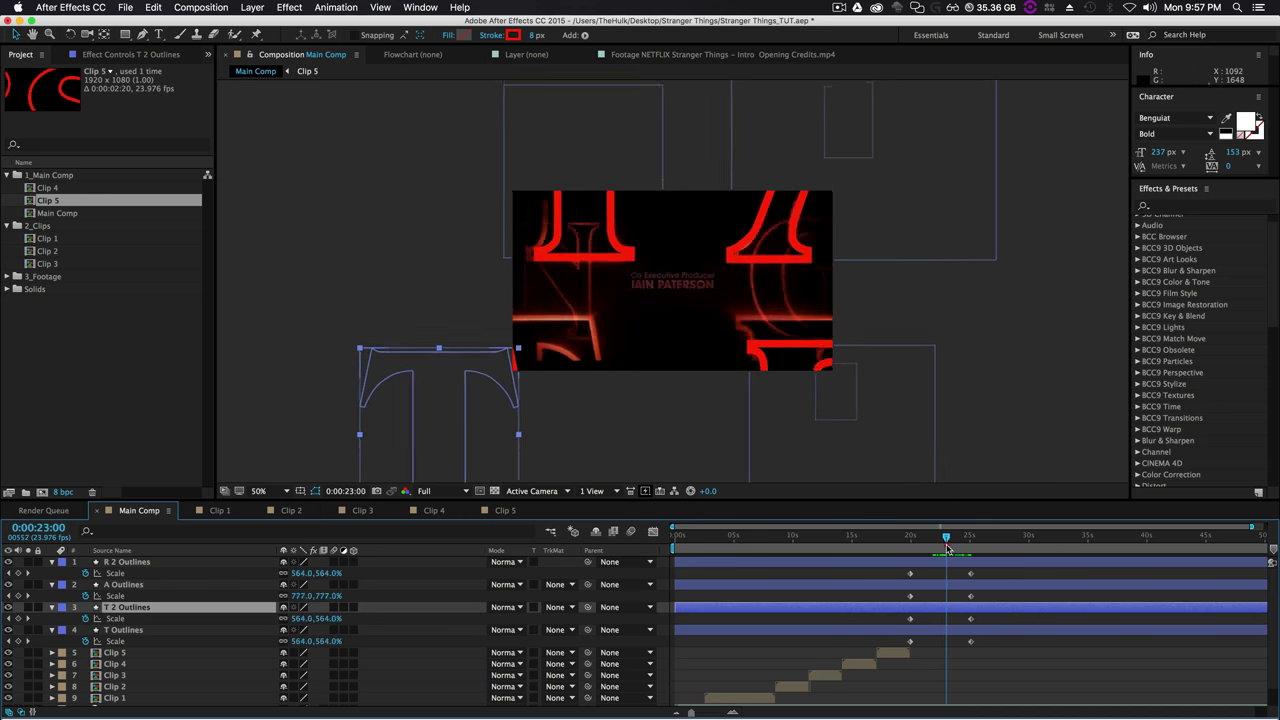
{"action": "left_click_drag", "start_coordinate": [425, 393], "coordinate": [572, 350]}
{"action": "left_click", "coordinate": [770, 430]}
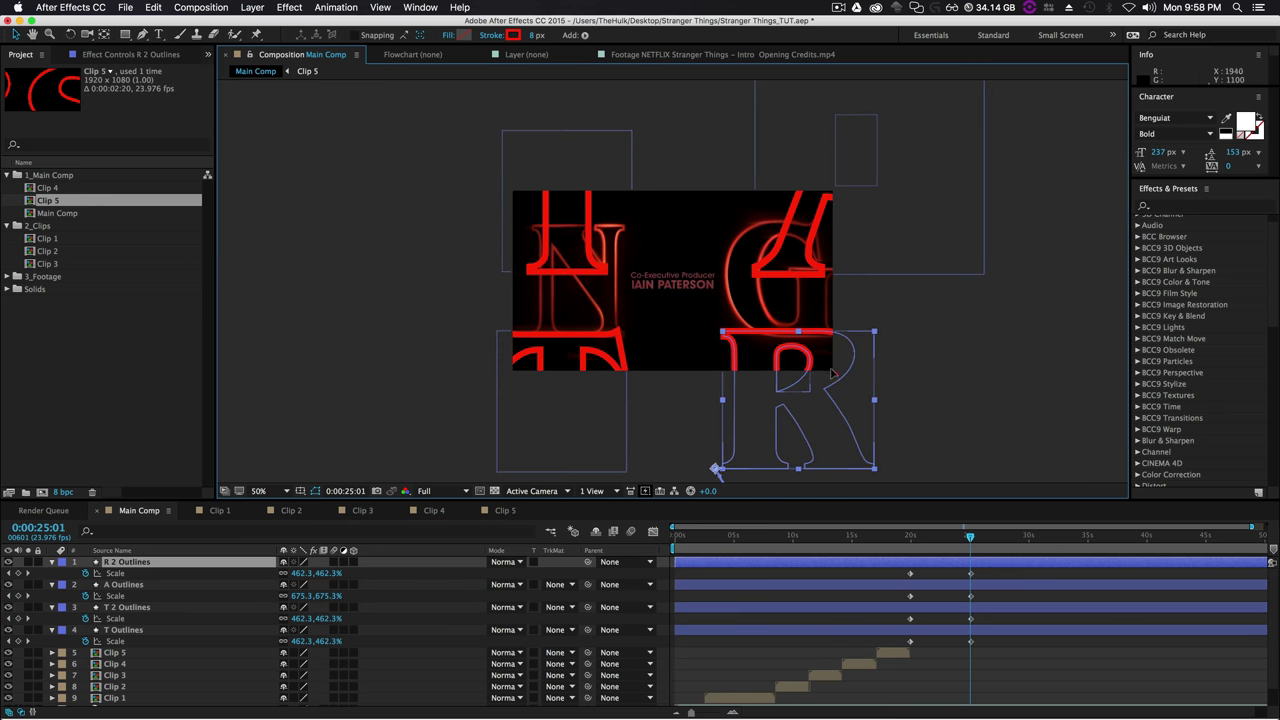
Trim the letter layers to start at 20 seconds and end at 25 seconds.
{"action": "mouse_move", "coordinate": [969, 537]}
{"action": "left_mouse_down"}
{"action": "mouse_move", "coordinate": [912, 537]}
{"action": "mouse_move", "coordinate": [950, 575]}
{"action": "left_mouse_up"}
{"action": "key", "text": "alt+bracketleft"}
{"action": "key", "text": "k"}
{"action": "key", "text": "alt+bracketright"}
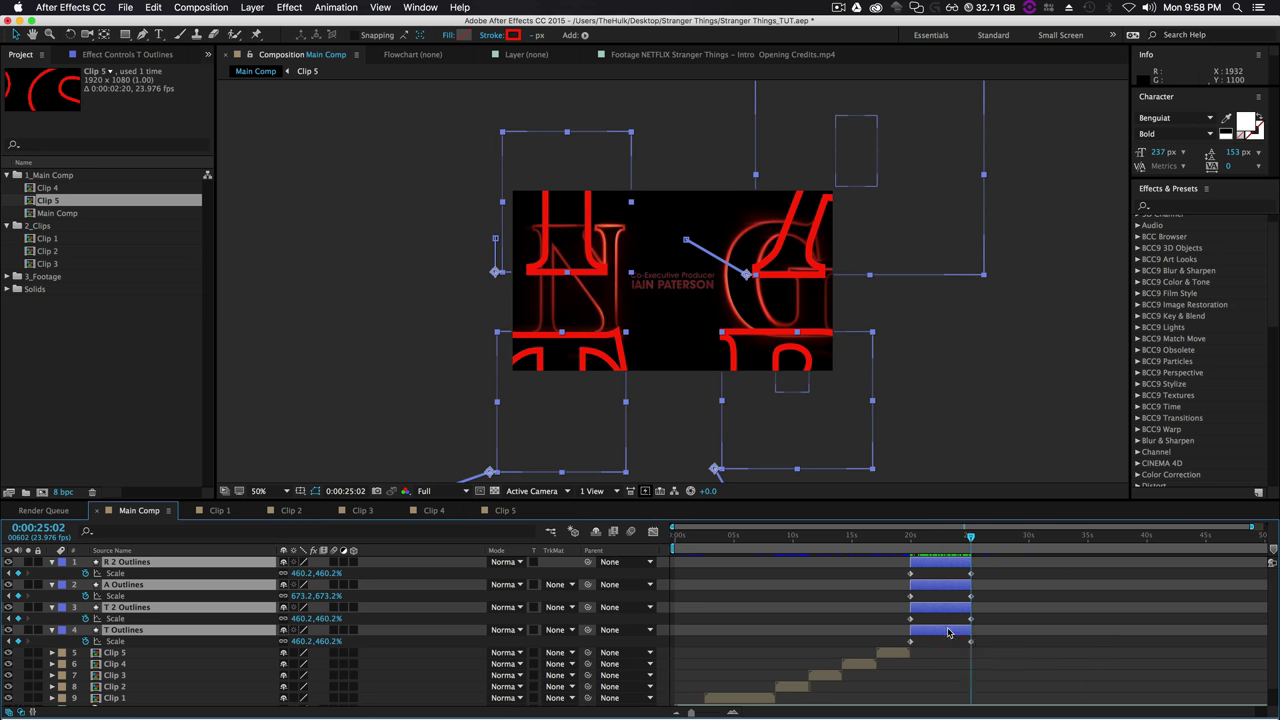
Pre-compose the four letter outlines into Clip 6 and open it.
{"action": "right_click", "coordinate": [940, 584]}
{"action": "left_click", "coordinate": [978, 604]}
{"action": "key", "text": "shift"}
{"action": "type", "text": "Clip"}
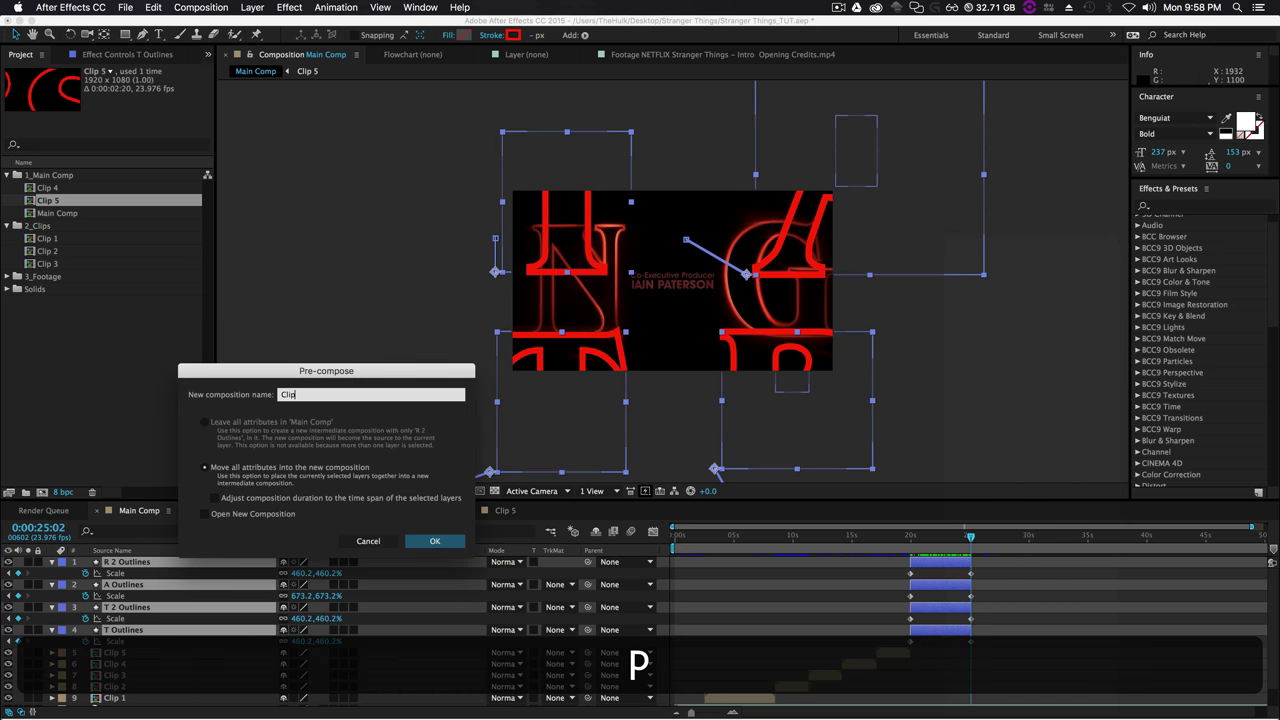
{"action": "type", "text": "6"}
{"action": "key", "text": "Return"}
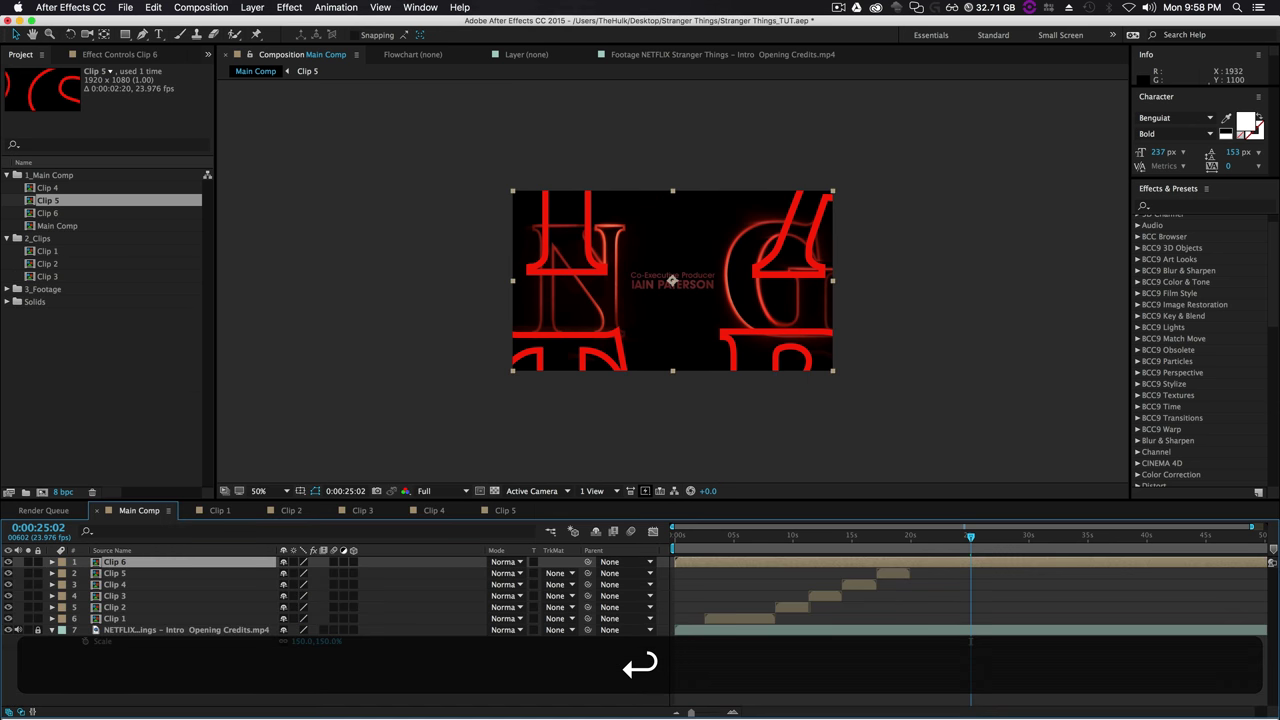
{"action": "double_click", "coordinate": [940, 567]}
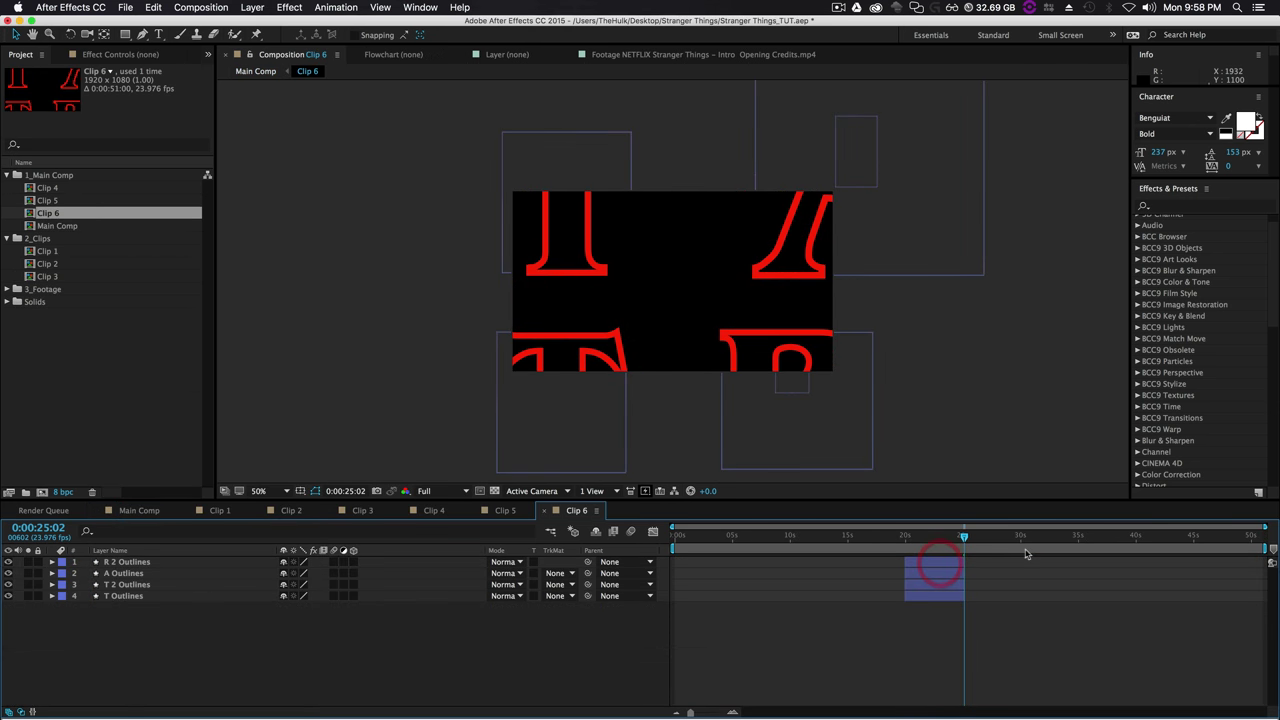
Set Clip 6's work area to about 20–25 seconds and trim the comp to it.
{"action": "key", "text": "n"}
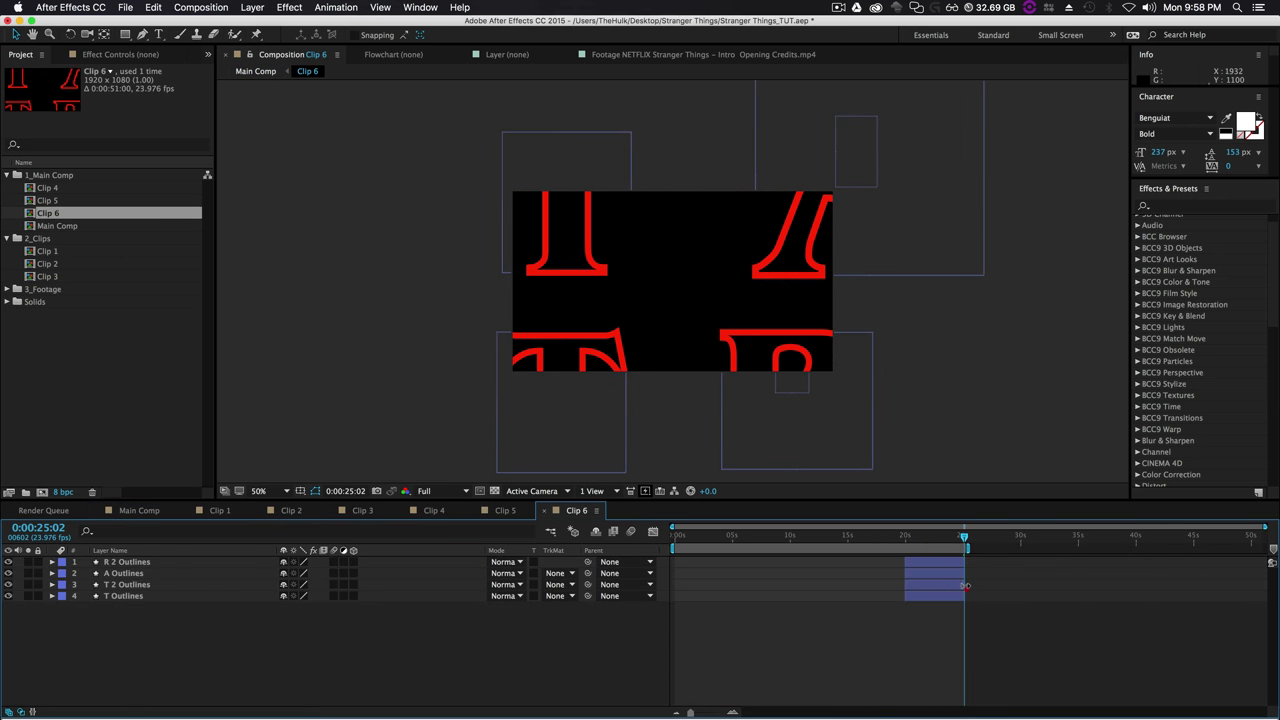
{"action": "left_click_drag", "start_coordinate": [668, 547], "coordinate": [891, 577]}
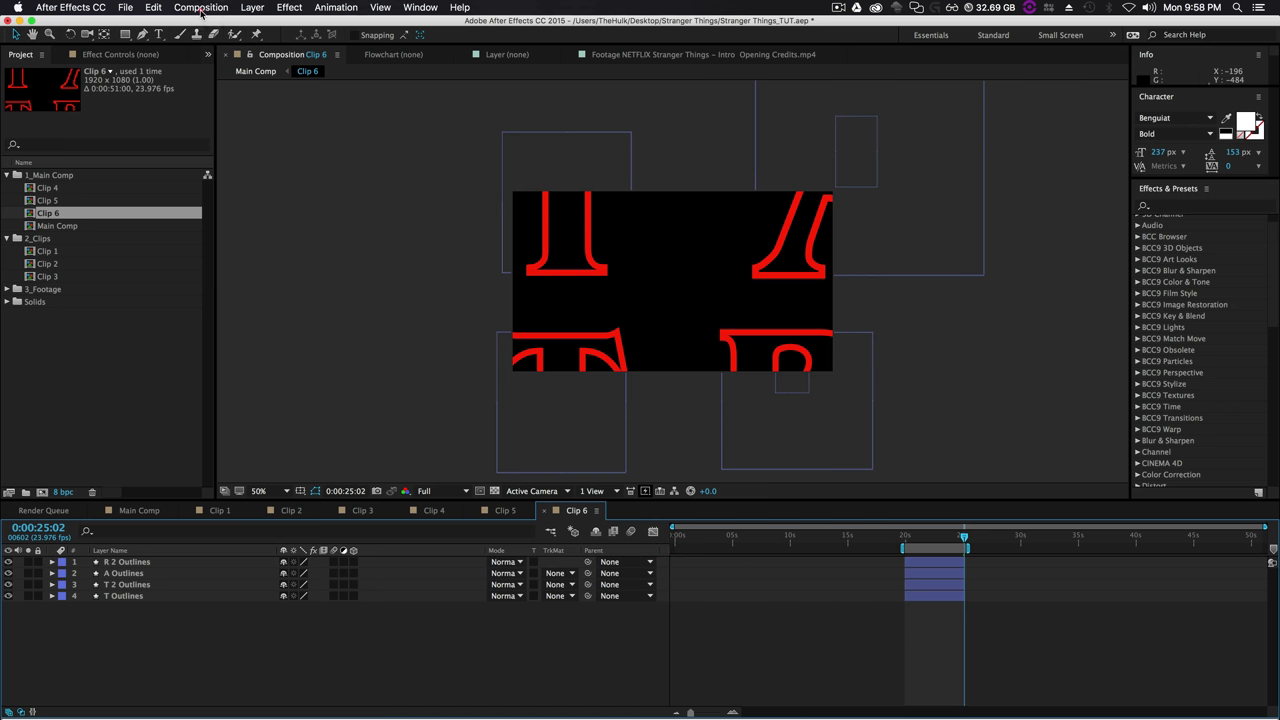
{"action": "left_click", "coordinate": [201, 8]}
{"action": "left_click", "coordinate": [232, 74]}
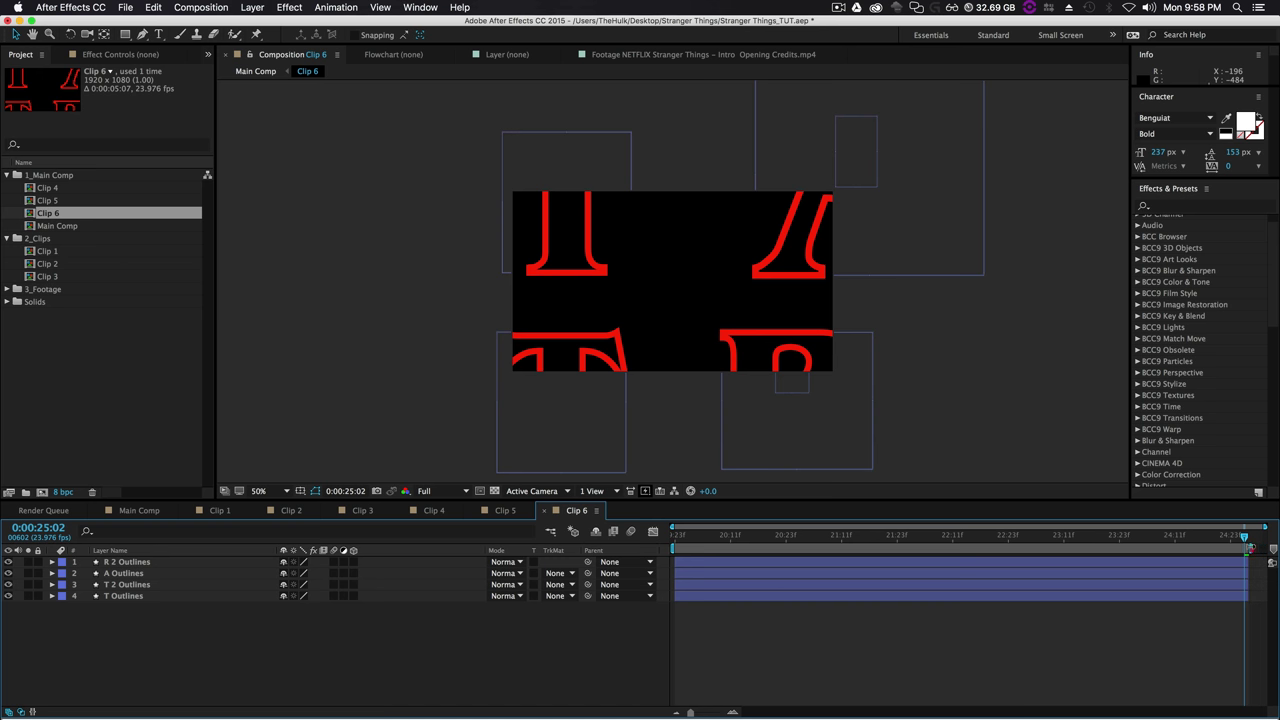
{"action": "left_click", "coordinate": [201, 8]}
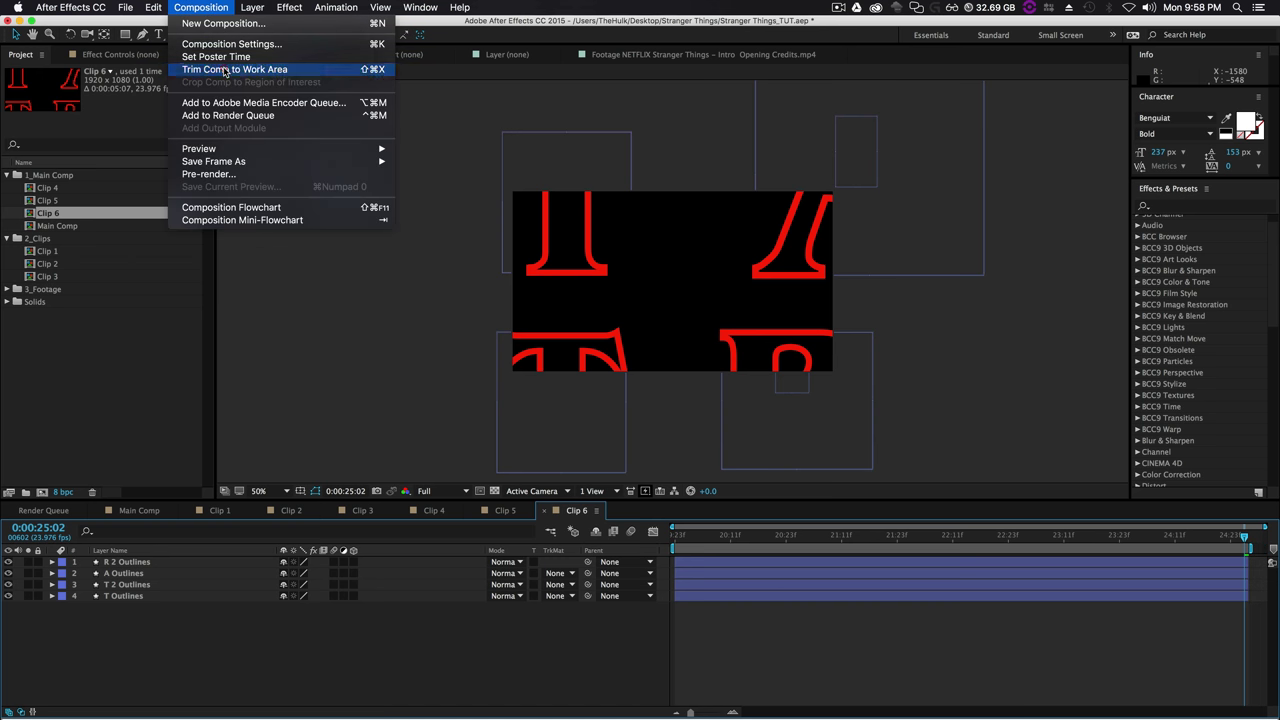
{"action": "left_click", "coordinate": [232, 74]}
In Main Comp, move Clip 6 to start around 19 seconds, right after Clip 5.
{"action": "left_click", "coordinate": [254, 73]}
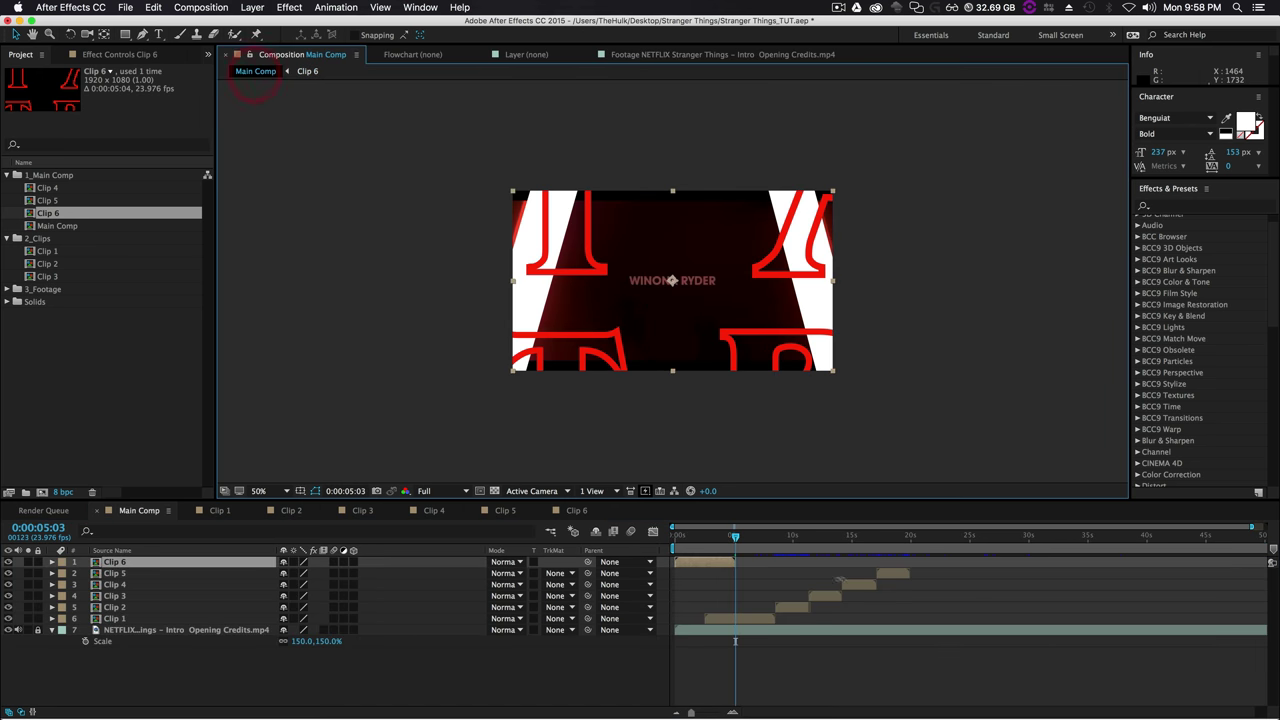
{"action": "left_click_drag", "start_coordinate": [727, 565], "coordinate": [950, 575]}
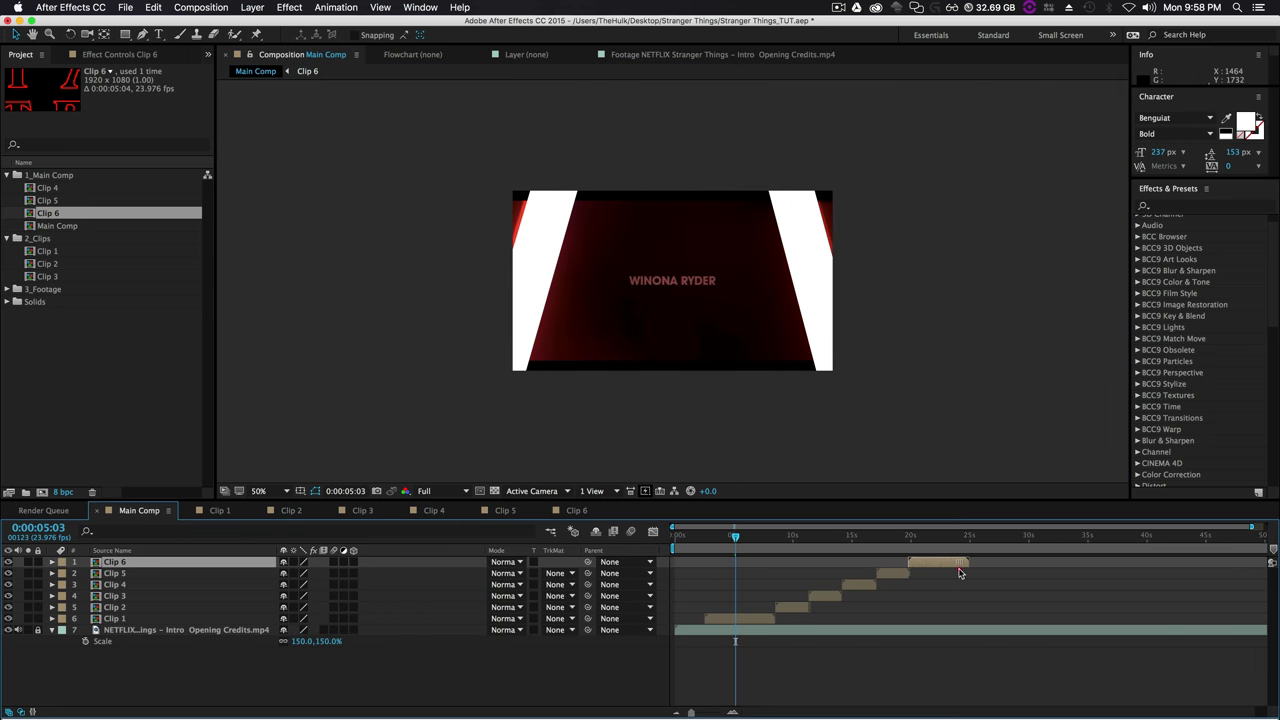
{"action": "left_click_drag", "start_coordinate": [905, 538], "coordinate": [933, 546]}
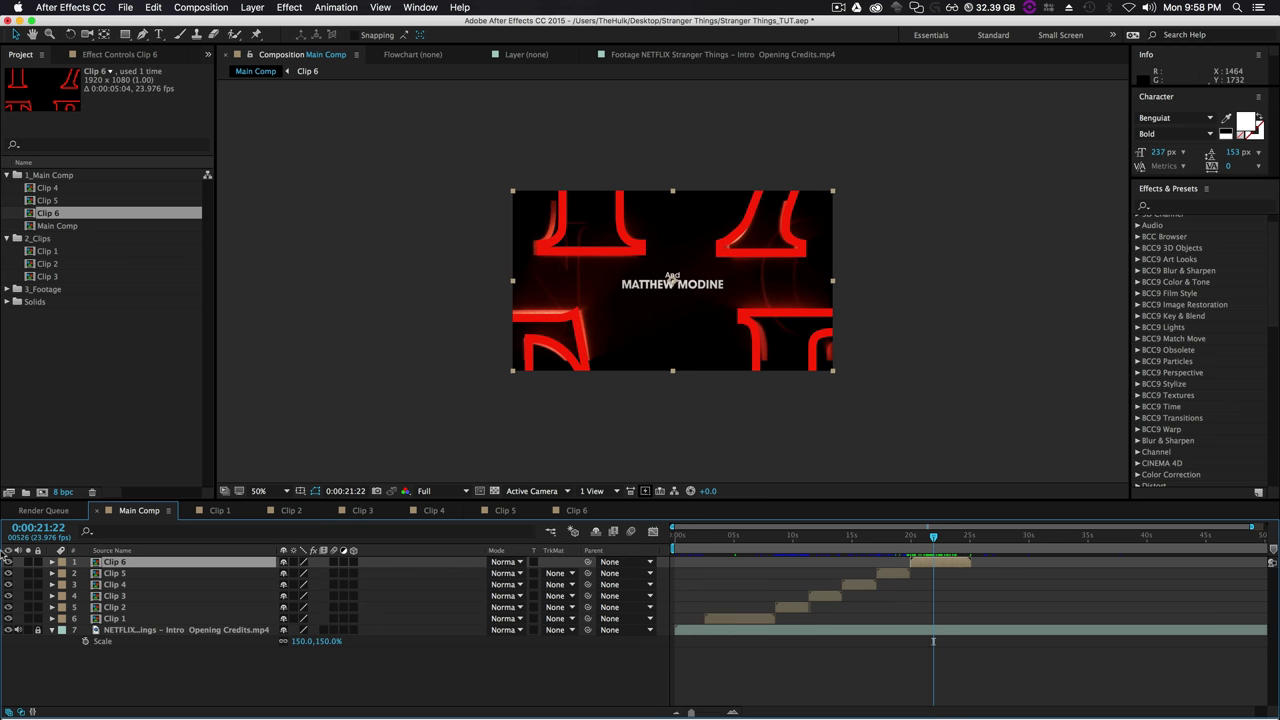
Hide Clip 6 and preview the credits to find where the footage's N and G letters appear.
{"action": "left_click", "coordinate": [8, 562]}
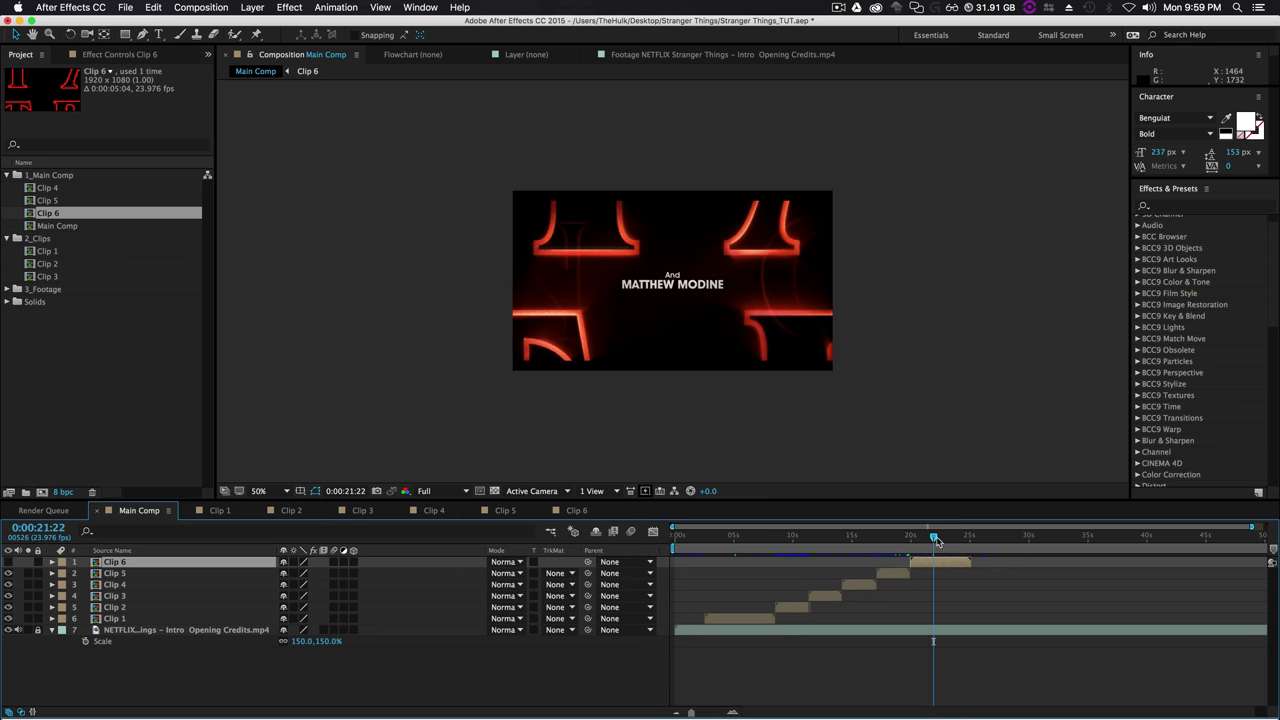
{"action": "key", "text": "space"}
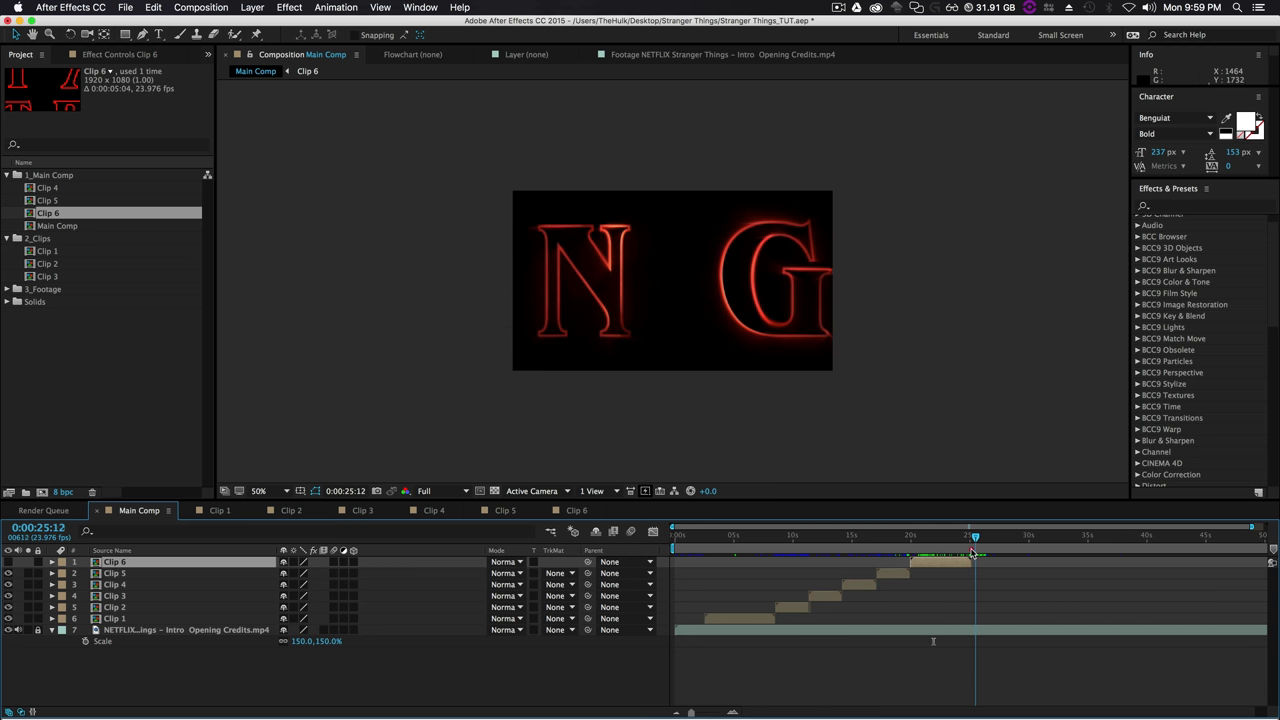
{"action": "mouse_move", "coordinate": [973, 552]}
{"action": "left_mouse_down"}
{"action": "mouse_move", "coordinate": [1151, 577]}
{"action": "mouse_move", "coordinate": [961, 578]}
{"action": "mouse_move", "coordinate": [975, 585]}
{"action": "left_mouse_up"}
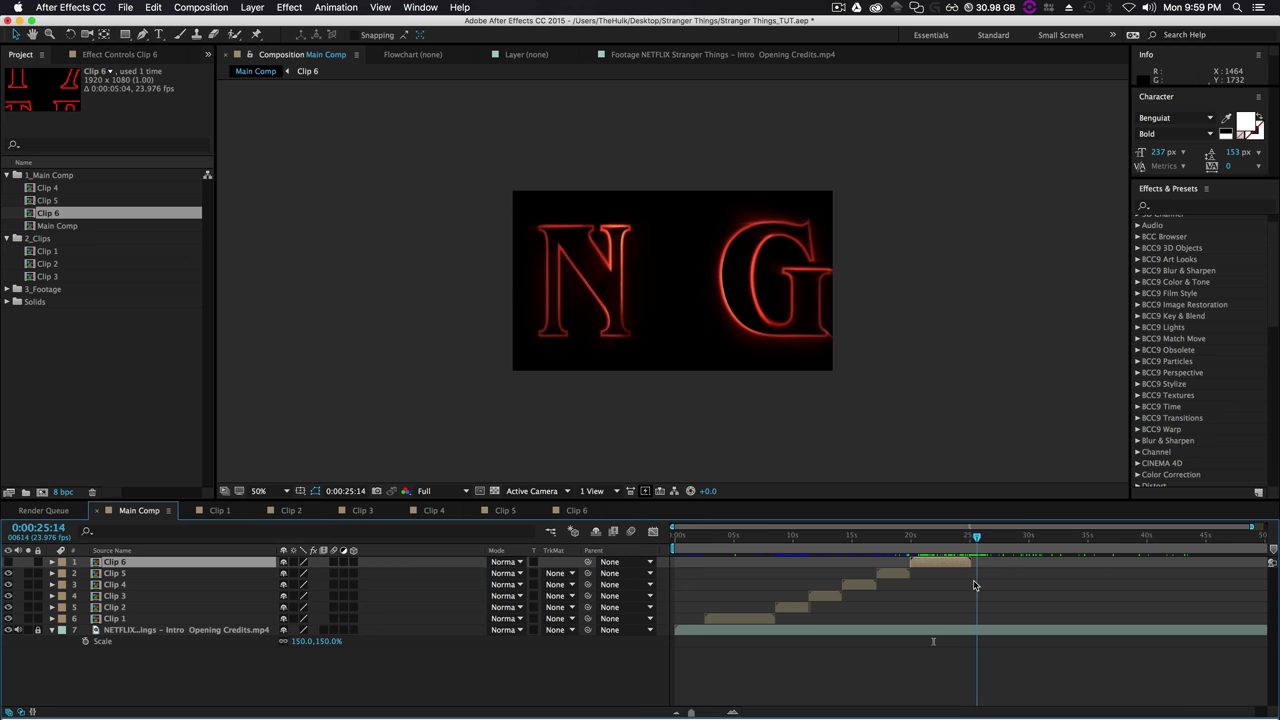
Add white N and G text layers aligned over the footage's own N and G letters.
{"action": "left_click", "coordinate": [158, 34]}
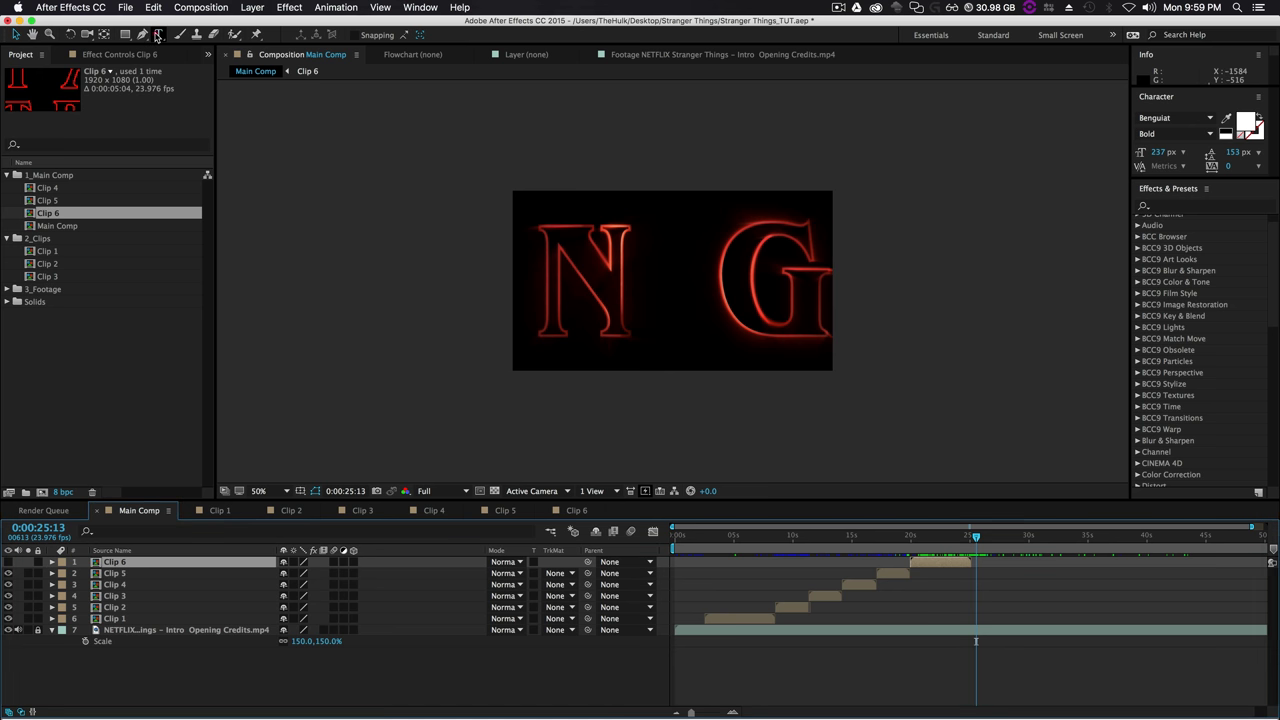
{"action": "left_click", "coordinate": [543, 300]}
{"action": "key", "text": "shift"}
{"action": "type", "text": "N"}
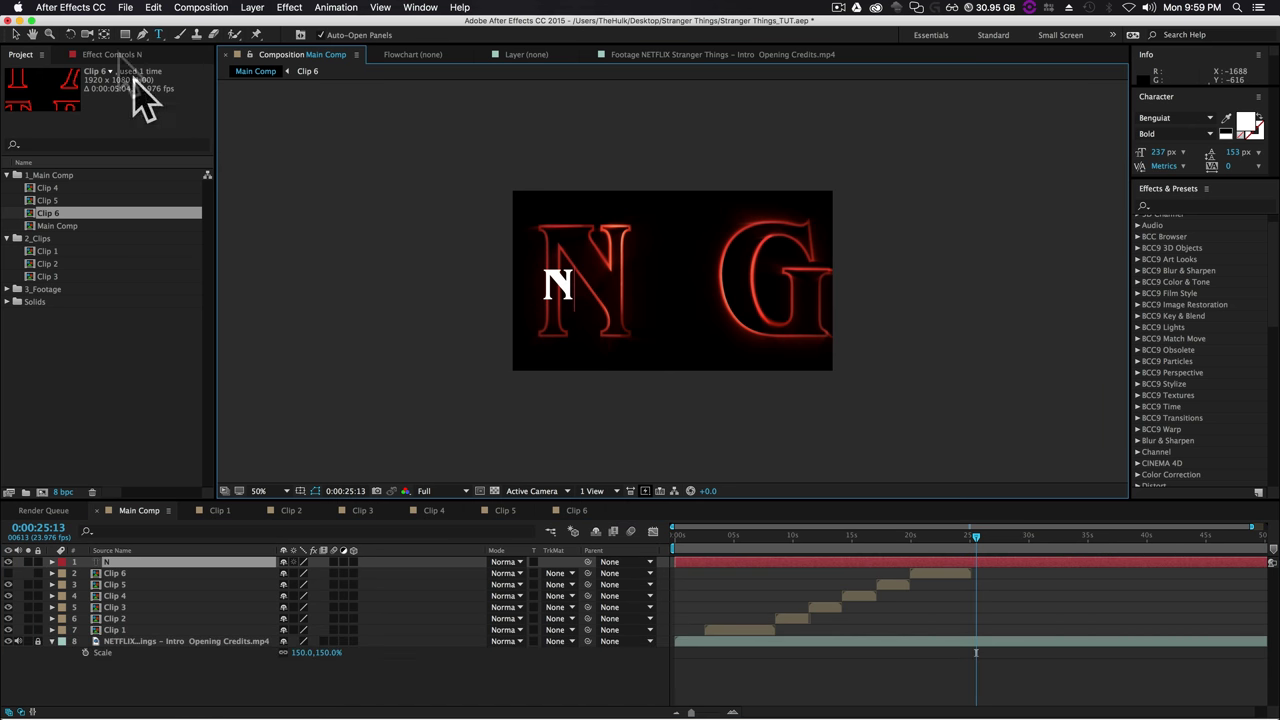
{"action": "key", "text": "super+d"}
{"action": "mouse_move", "coordinate": [567, 296]}
{"action": "left_mouse_down"}
{"action": "mouse_move", "coordinate": [695, 296]}
{"action": "mouse_move", "coordinate": [555, 288]}
{"action": "left_mouse_up"}
{"action": "left_click", "coordinate": [558, 285], "text": "shift"}
{"action": "left_click_drag", "start_coordinate": [650, 290], "coordinate": [768, 290]}
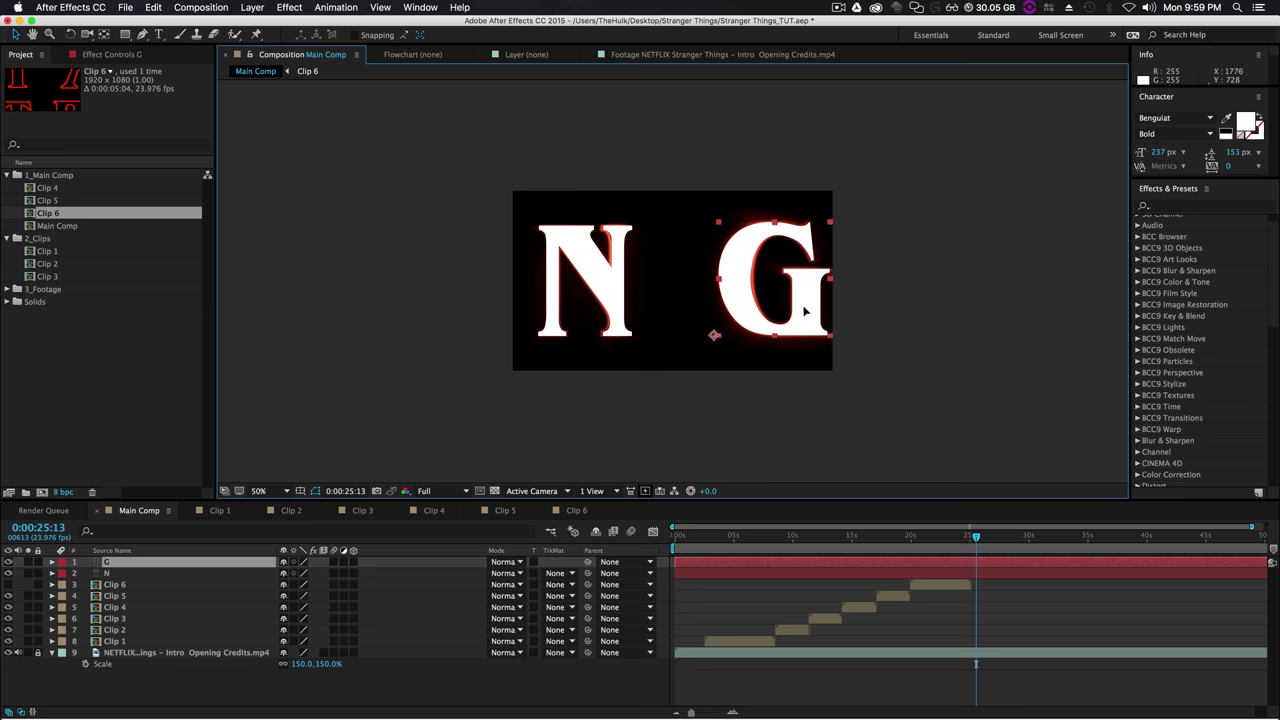
{"action": "left_click", "coordinate": [585, 290]}
Trim both letter layers to end at the current frame.
{"action": "scroll", "coordinate": [982, 541], "scroll_direction": "up", "scroll_amount": 3}
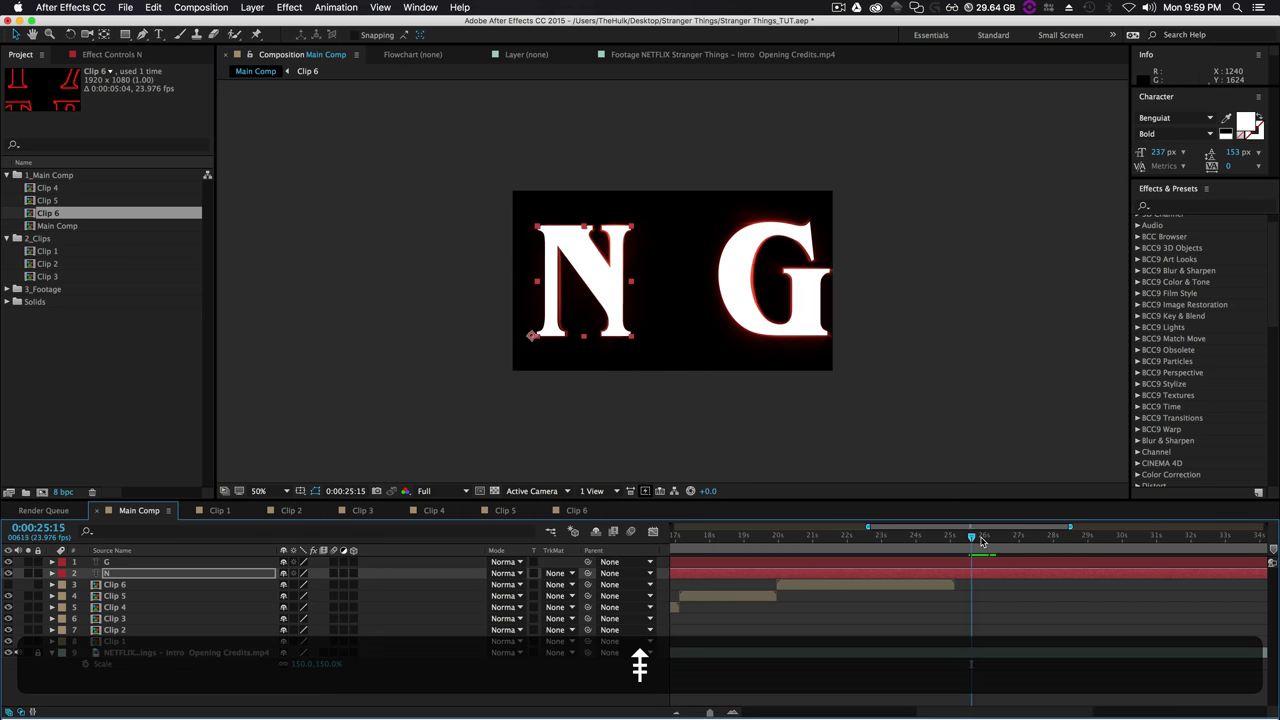
{"action": "key", "text": "ctrl+shift+Up"}
{"action": "key", "text": "alt+bracketright"}
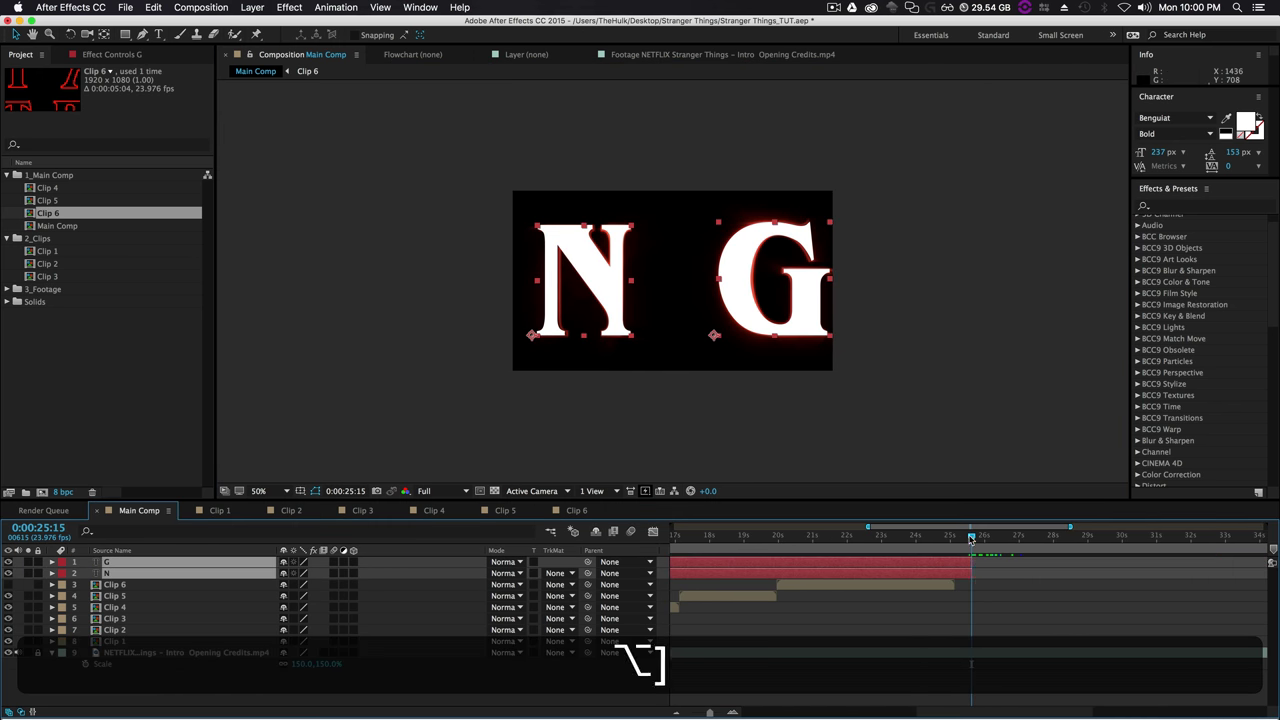
{"action": "left_click", "coordinate": [928, 547]}
{"action": "left_click_drag", "start_coordinate": [928, 547], "coordinate": [827, 541]}
{"action": "key", "text": "super+z"}
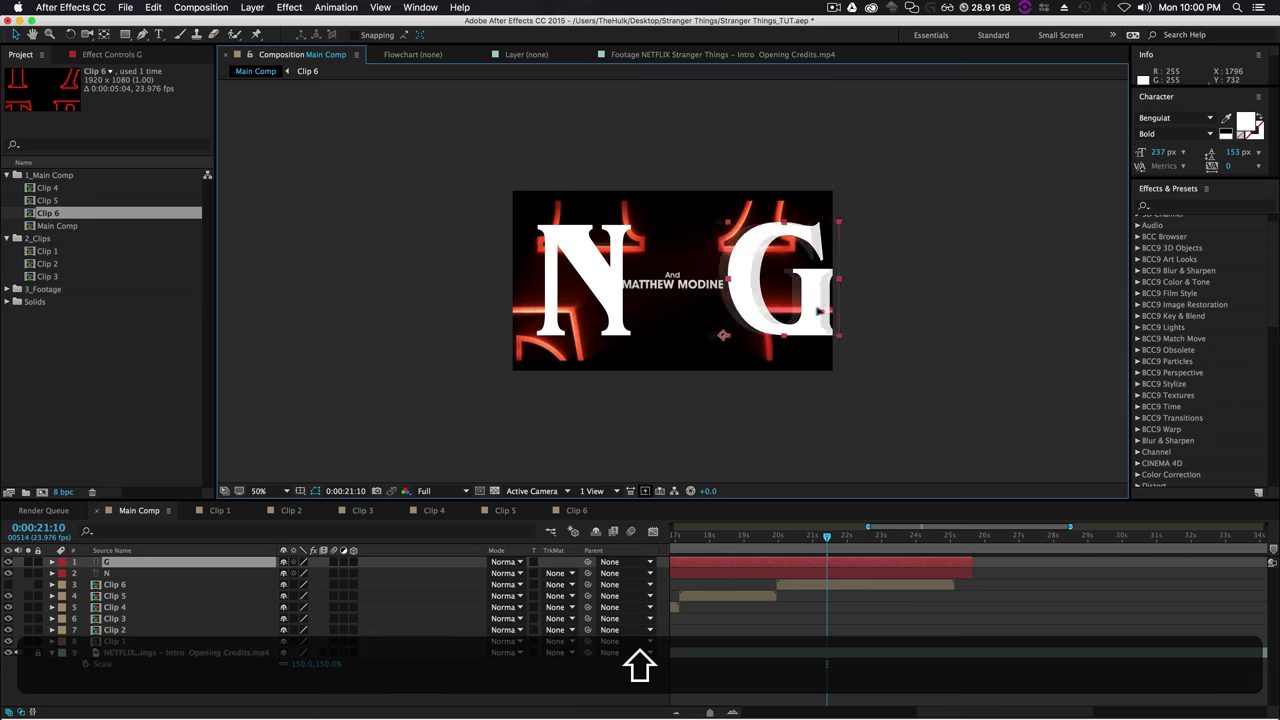
Keyframe the N and G Position so the letters slide into place around 21:15.
{"action": "key", "text": "shift+s"}
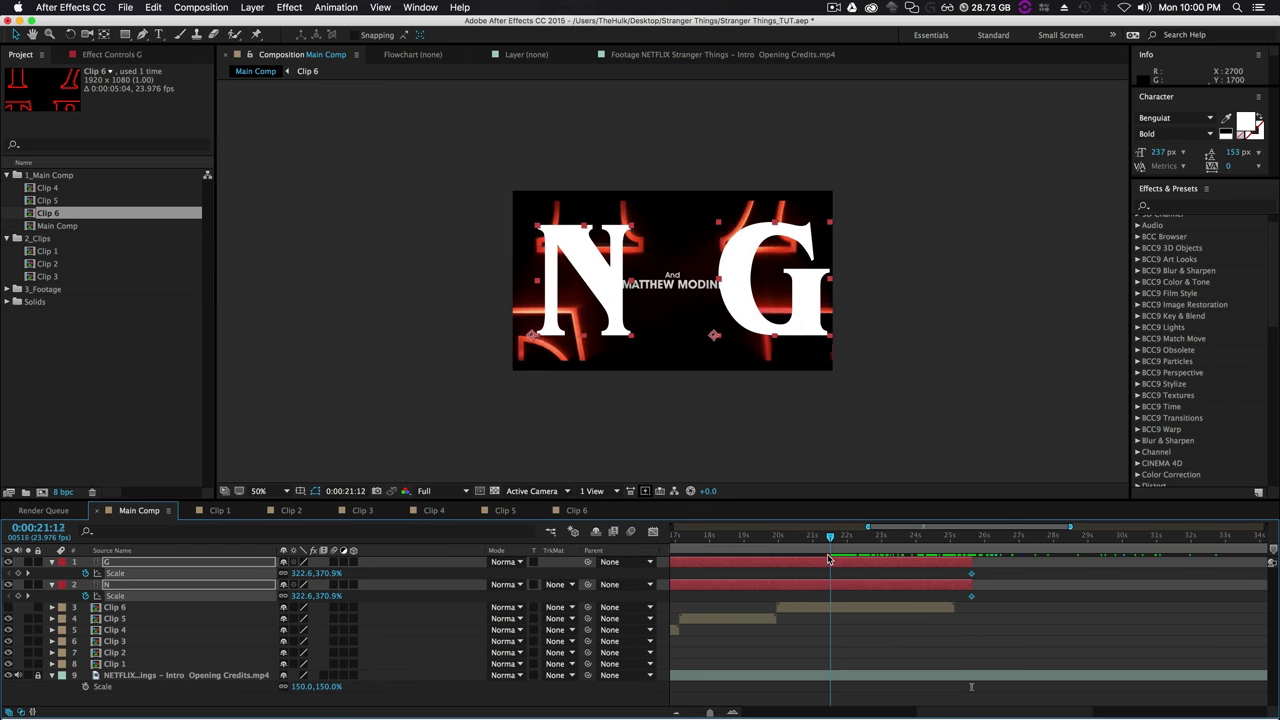
{"action": "key", "text": "Page_Down"}
{"action": "key", "text": "Page_Down"}
{"action": "key", "text": "Page_Down"}
{"action": "key", "text": "alt+shift+p"}
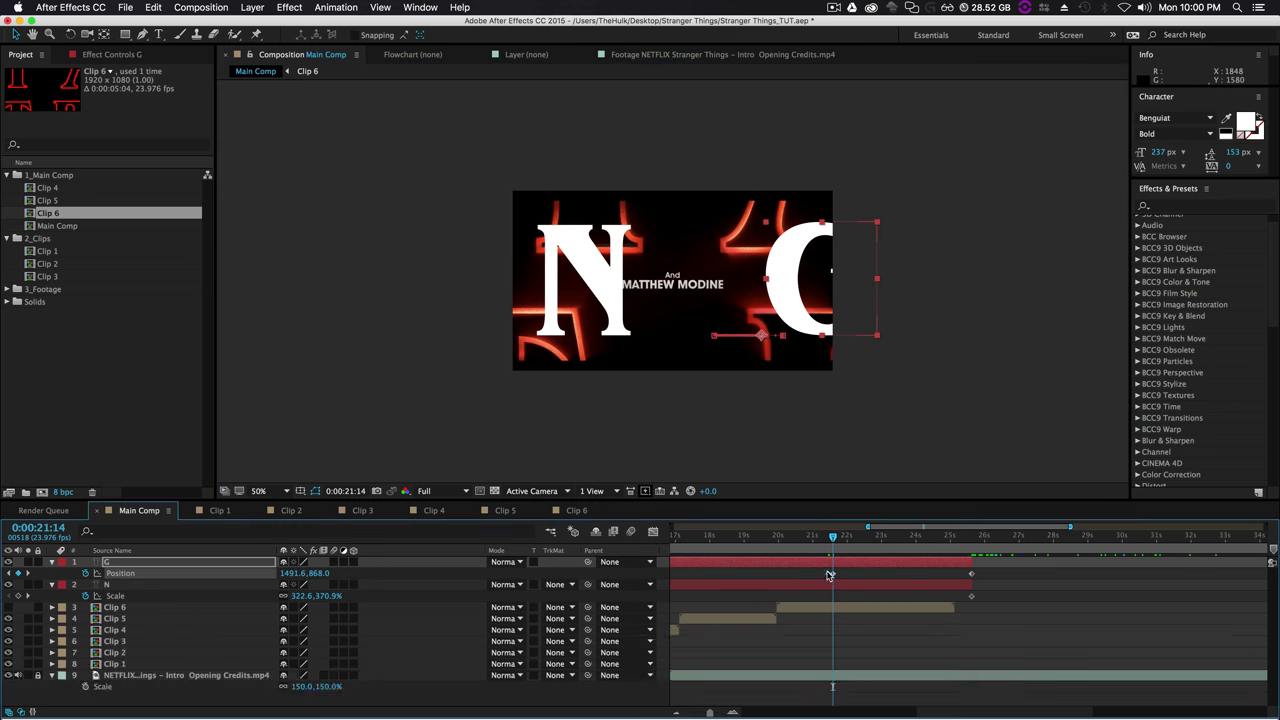
{"action": "key", "text": "ctrl+Down"}
{"action": "key", "text": "Page_Up"}
{"action": "key", "text": "Page_Up"}
{"action": "key", "text": "alt+shift+p"}
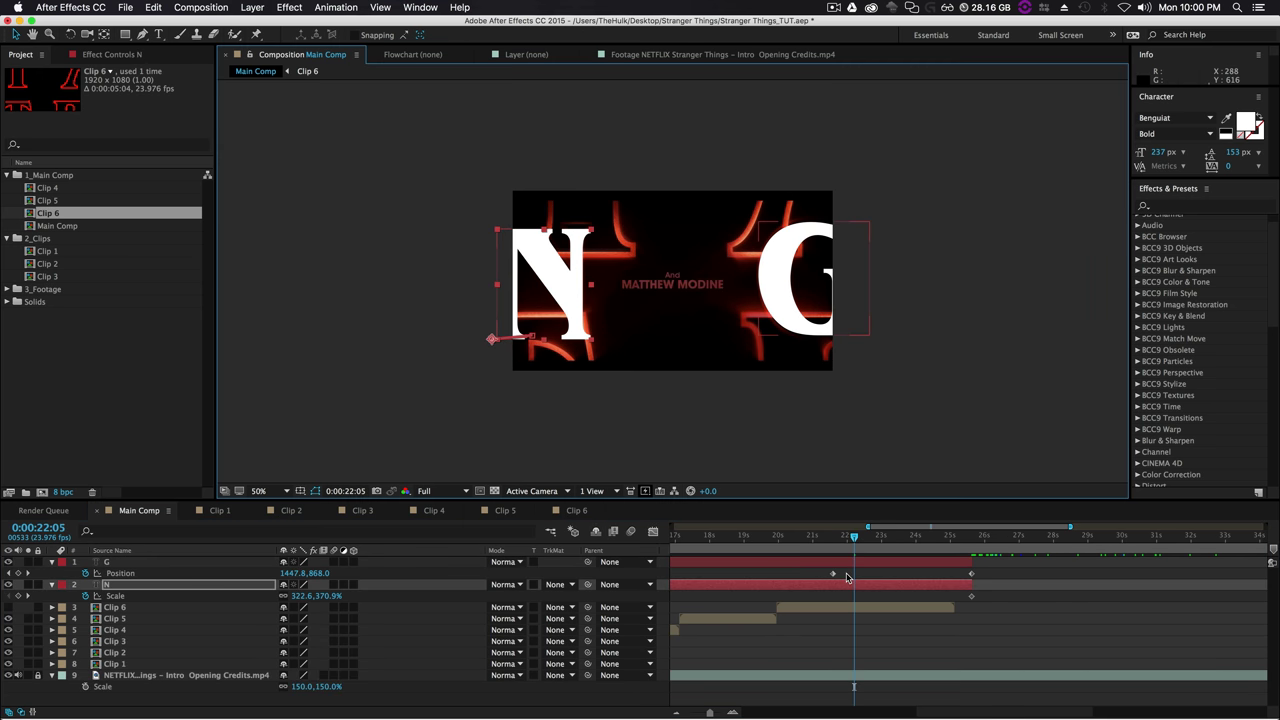
{"action": "left_click_drag", "start_coordinate": [829, 550], "coordinate": [833, 546]}
{"action": "left_click_drag", "start_coordinate": [853, 596], "coordinate": [833, 596]}
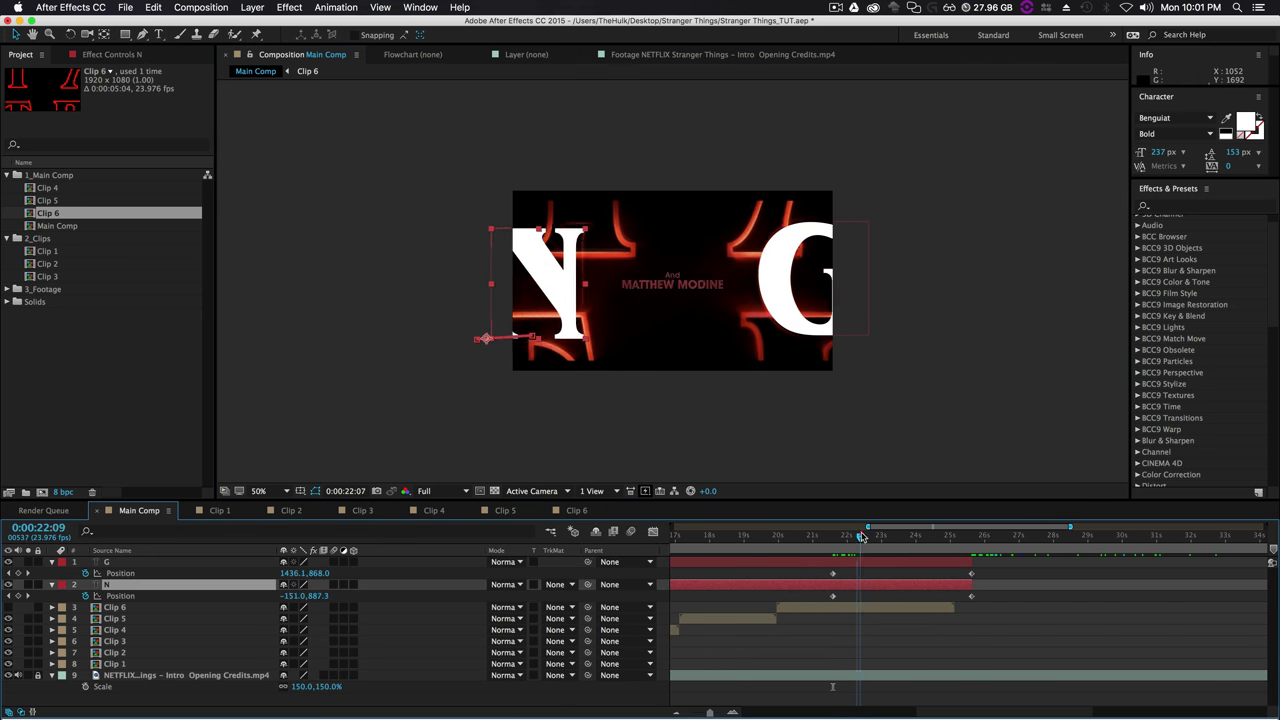
{"action": "key", "text": "Page_Up"}
{"action": "key", "text": "Page_Up"}
{"action": "left_click_drag", "start_coordinate": [710, 713], "coordinate": [716, 713]}
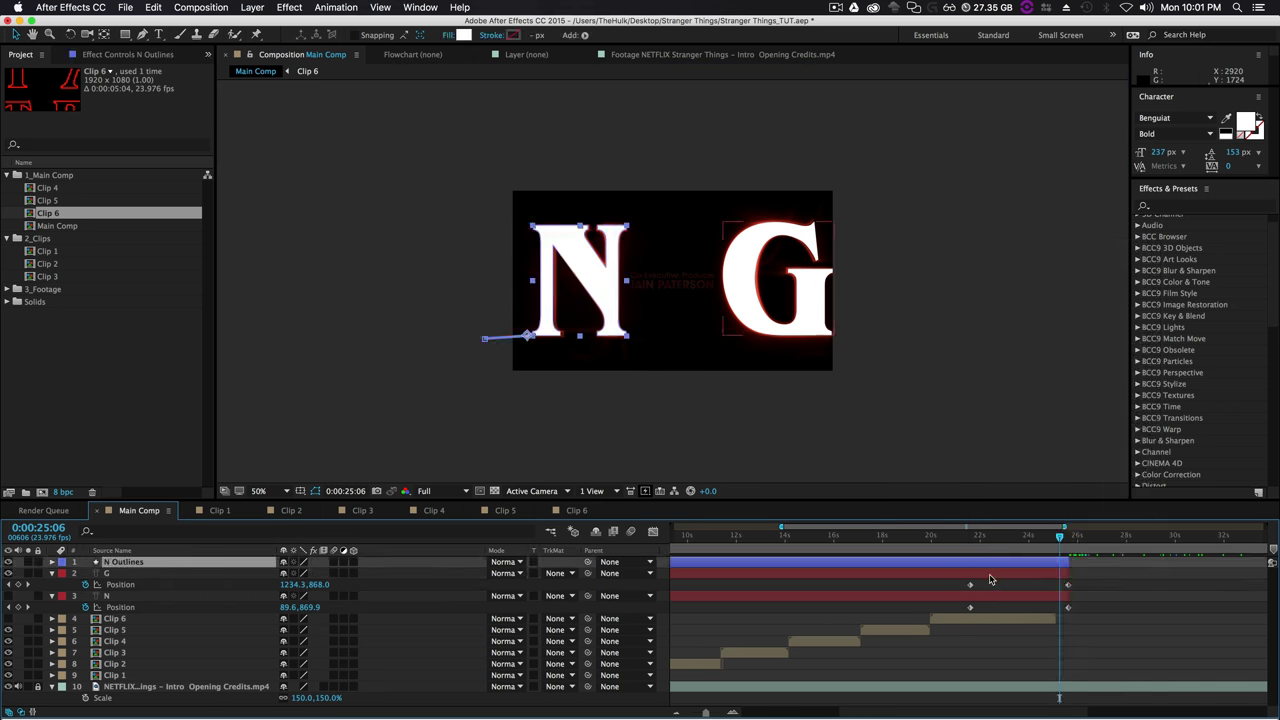
Set the outline letters to no fill, keeping red strokes, and start them at the first keyframe.
{"action": "key", "text": "s"}
{"action": "key", "text": "p"}
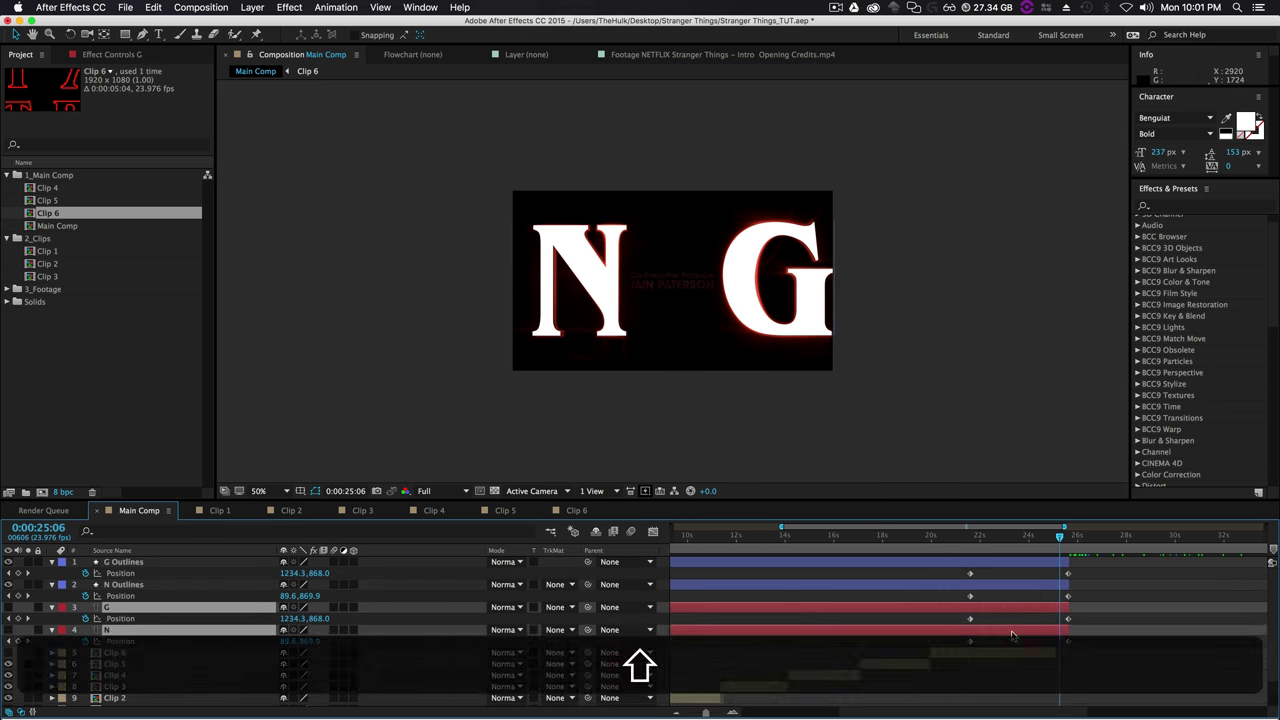
{"action": "left_click", "coordinate": [448, 35]}
{"action": "left_click", "coordinate": [451, 183]}
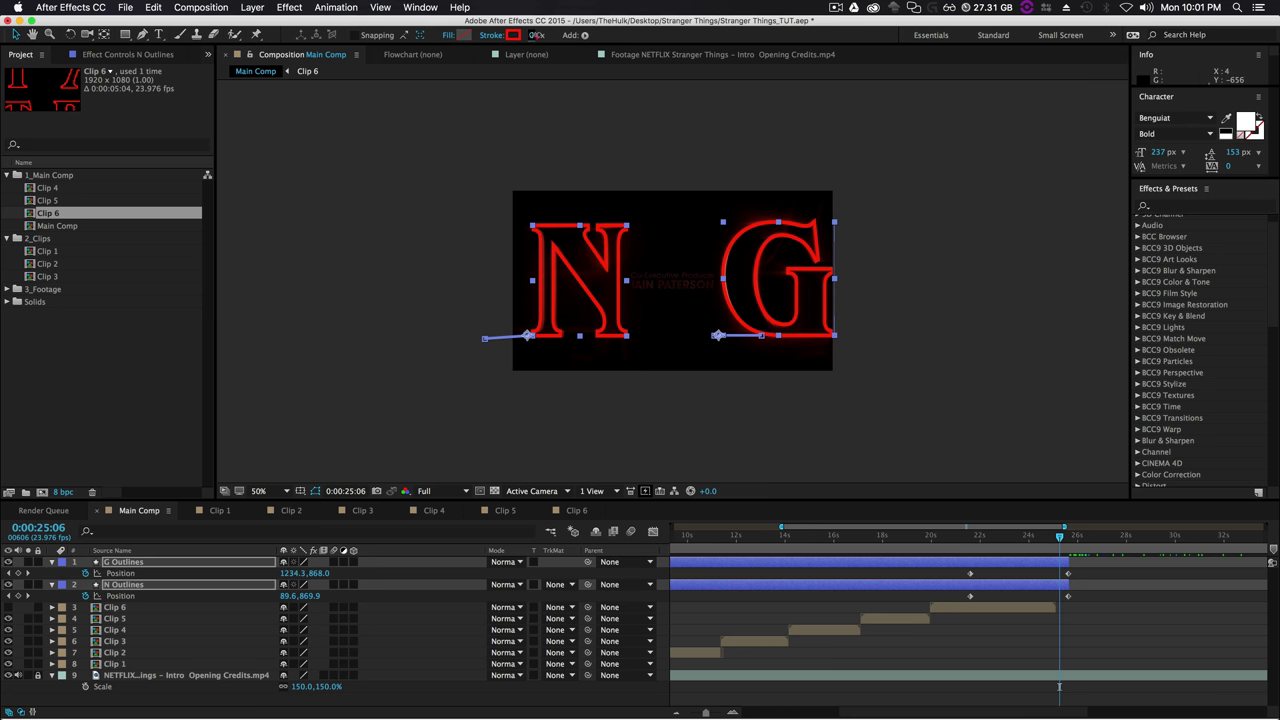
{"action": "mouse_move", "coordinate": [1059, 537]}
{"action": "left_mouse_down"}
{"action": "mouse_move", "coordinate": [969, 537]}
{"action": "mouse_move", "coordinate": [1070, 547]}
{"action": "left_mouse_up"}
{"action": "key", "text": "alt+bracketleft"}
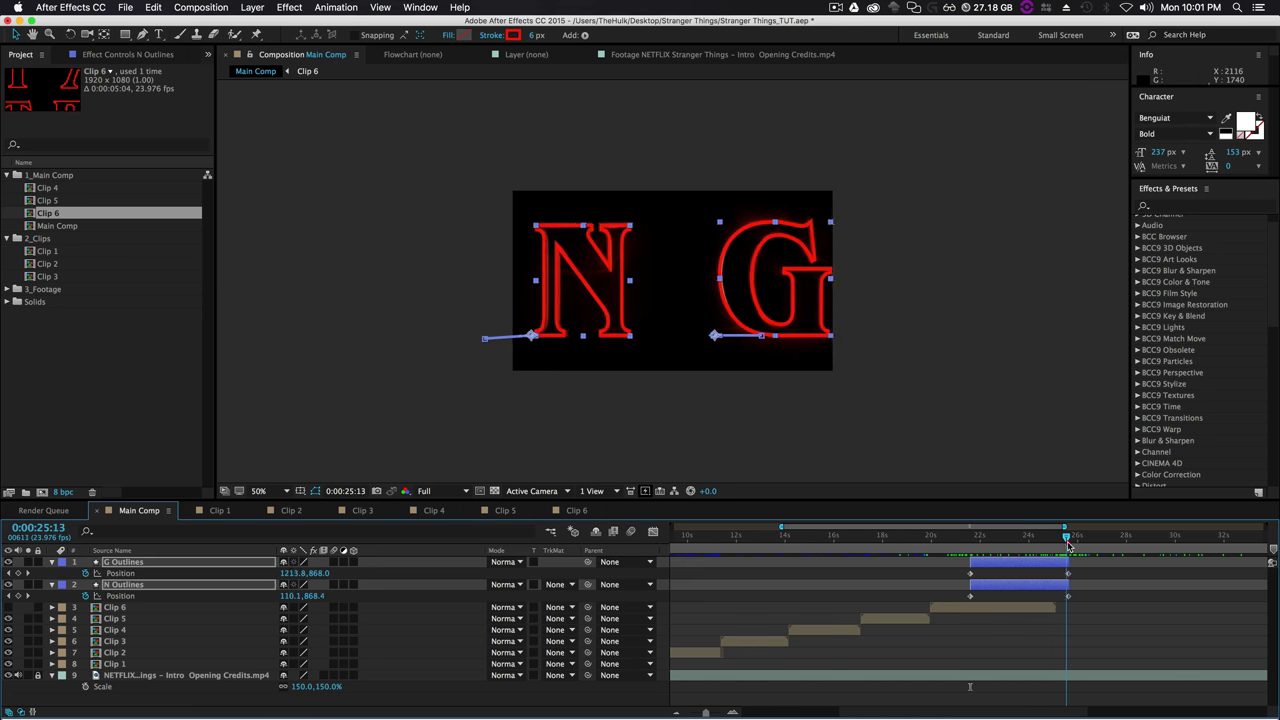
Pre-compose the N and G outline layers into a precomp named 'Clip 7'.
{"action": "right_click", "coordinate": [1035, 562]}
{"action": "key", "text": "super+shift+c"}
{"action": "type", "text": "Clip 7"}
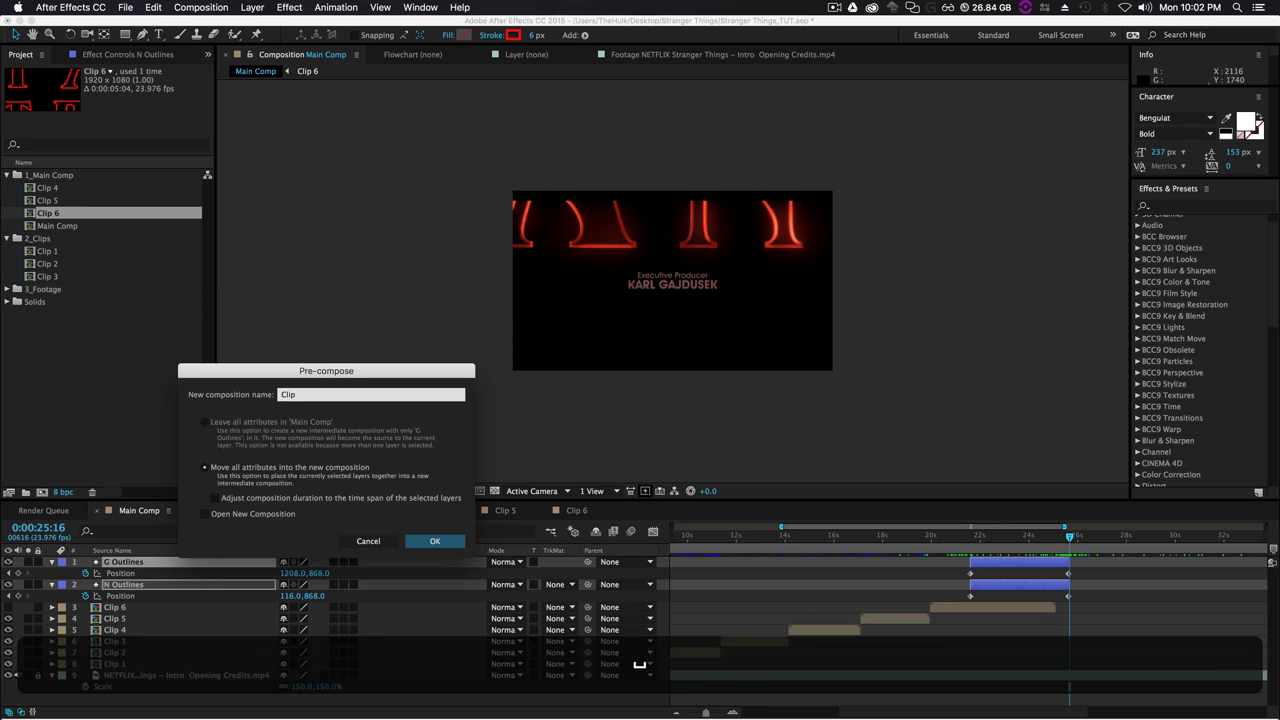
{"action": "key", "text": "Return"}
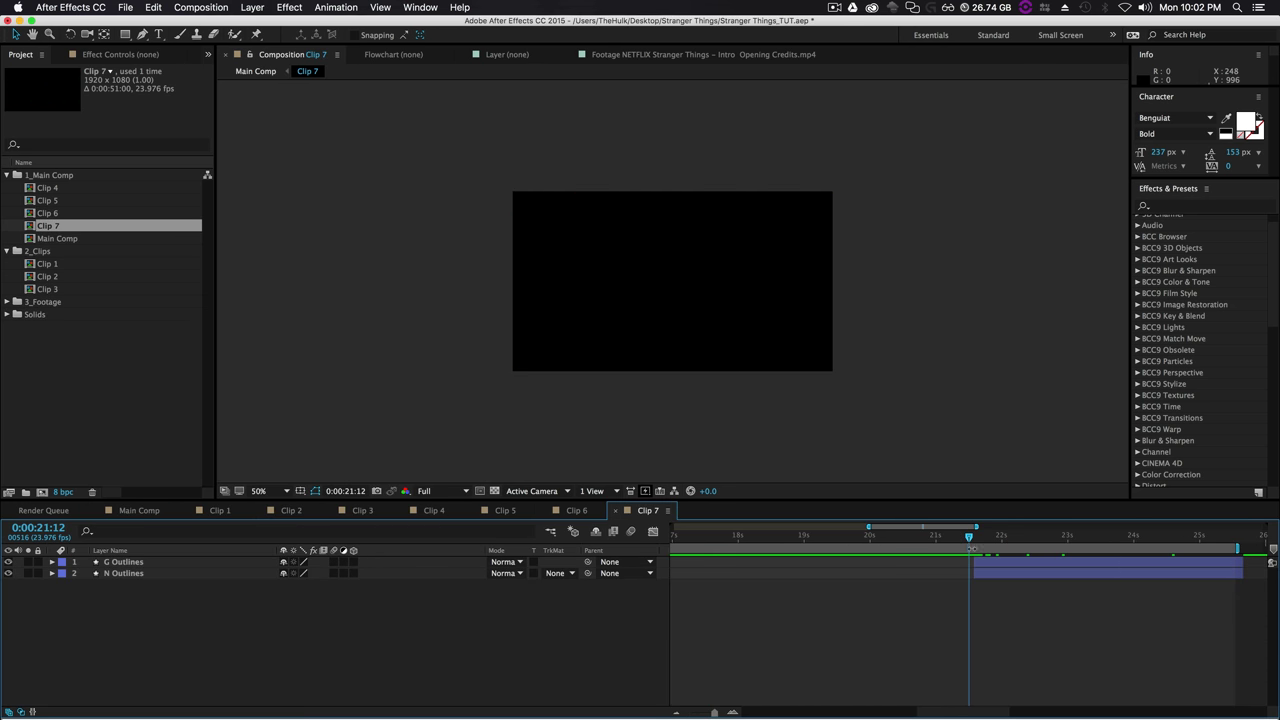
Trim Clip 7 to the letters' animation length of 0:00:04:02, then go back to Main Comp.
{"action": "scroll", "coordinate": [800, 590], "scroll_direction": "up", "scroll_amount": 5}
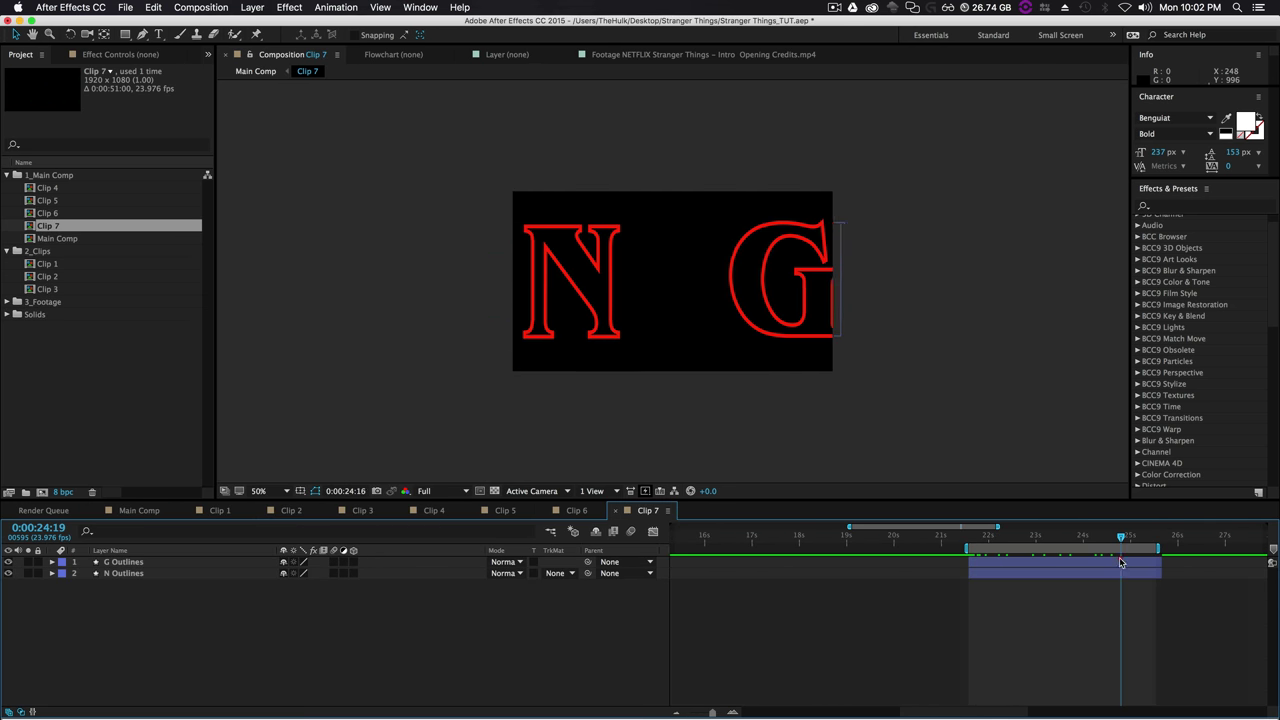
{"action": "left_click_drag", "start_coordinate": [967, 537], "coordinate": [1163, 547]}
{"action": "key", "text": "super+shift+x"}
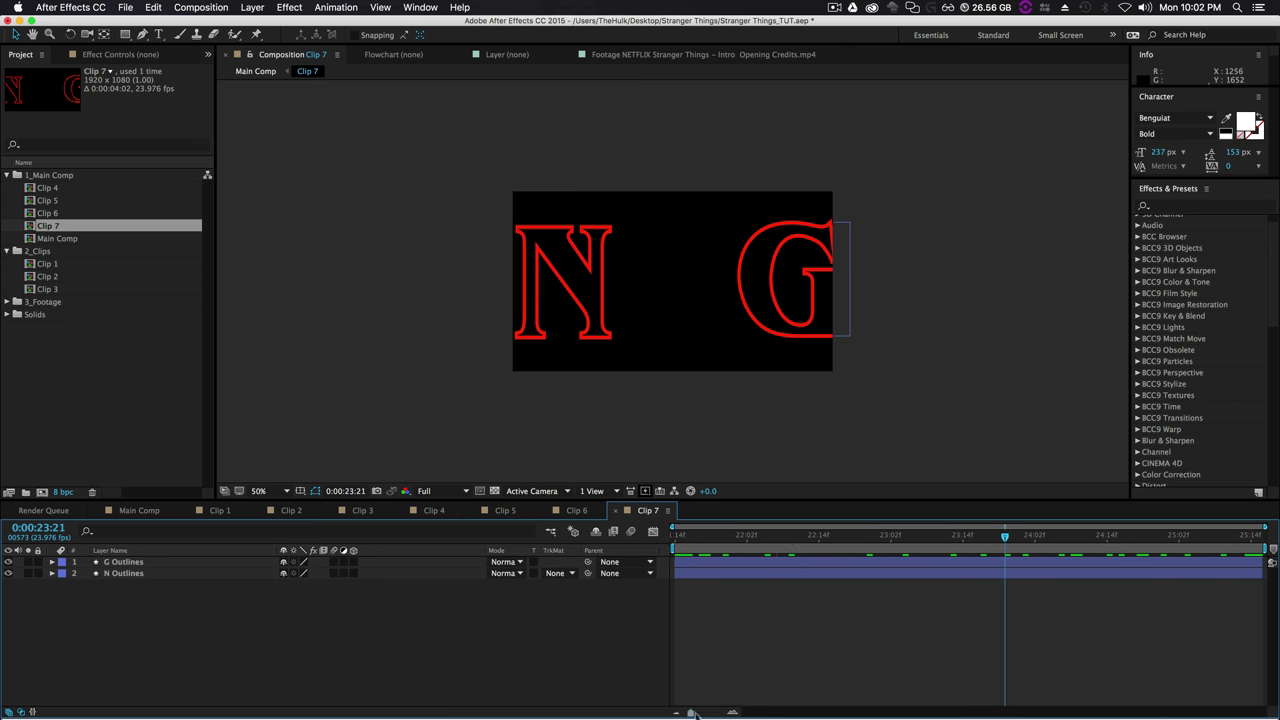
{"action": "key", "text": "Tab"}
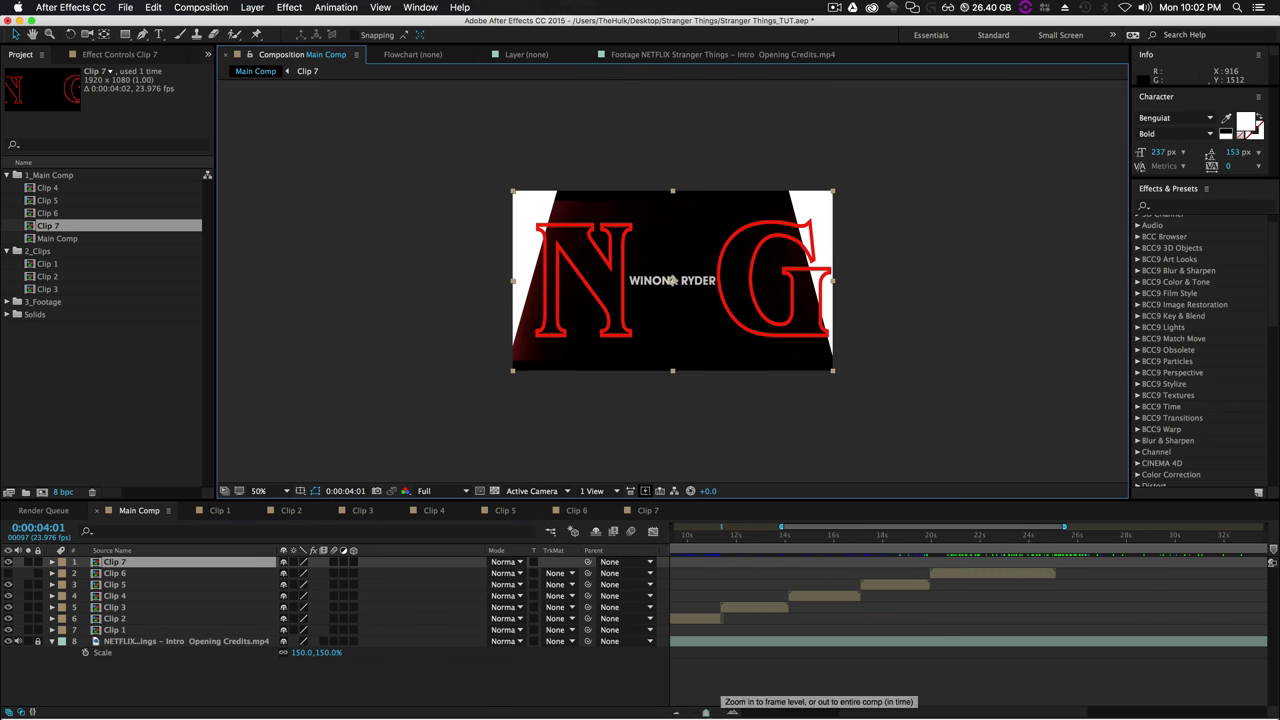
Slide Clip 7 to start around 0:00:21:11, overlapping Clip 6's end, and check the timing.
{"action": "left_click_drag", "start_coordinate": [704, 713], "coordinate": [689, 713]}
{"action": "left_click_drag", "start_coordinate": [697, 563], "coordinate": [990, 568]}
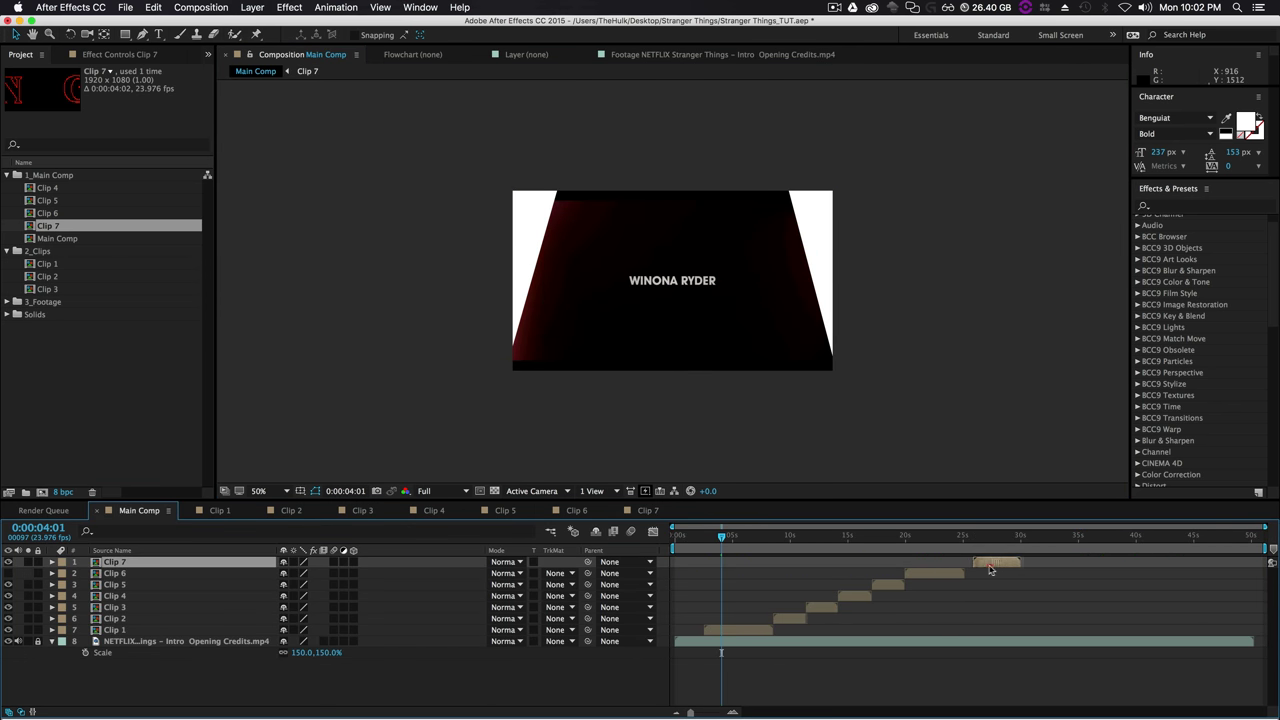
{"action": "left_click", "coordinate": [920, 538]}
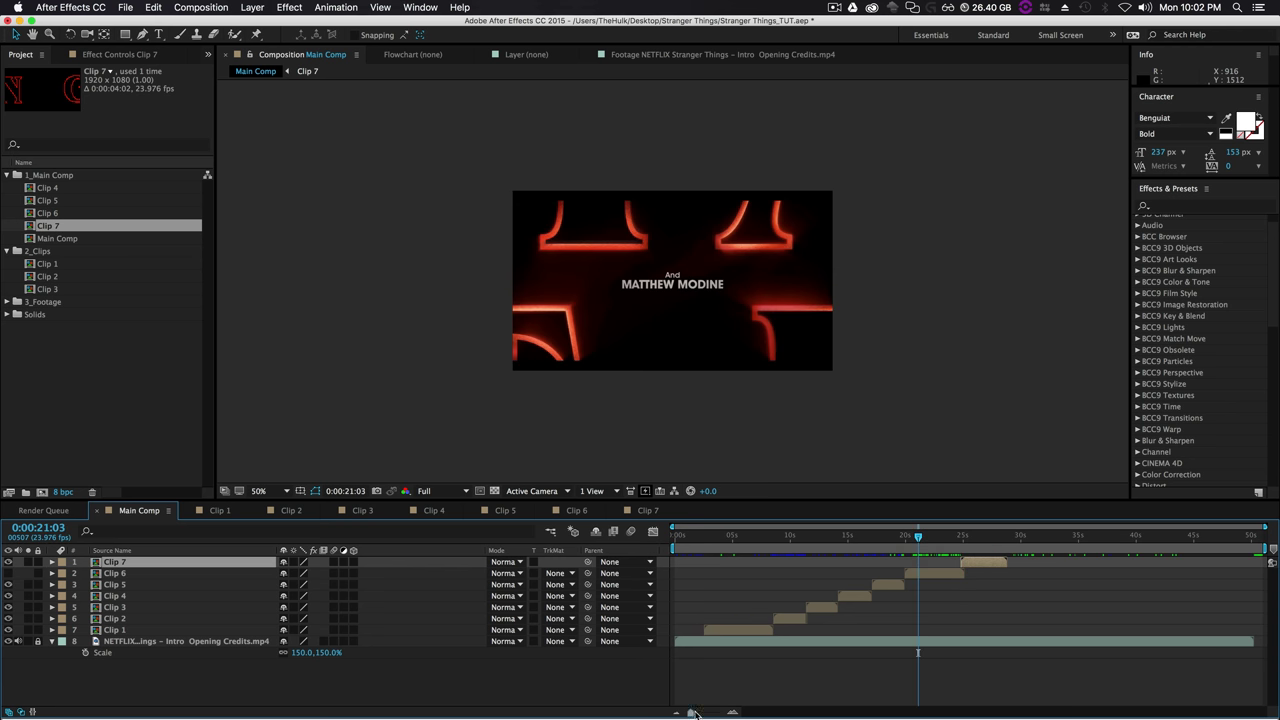
{"action": "left_click_drag", "start_coordinate": [690, 713], "coordinate": [709, 713]}
{"action": "left_click_drag", "start_coordinate": [969, 540], "coordinate": [981, 544]}
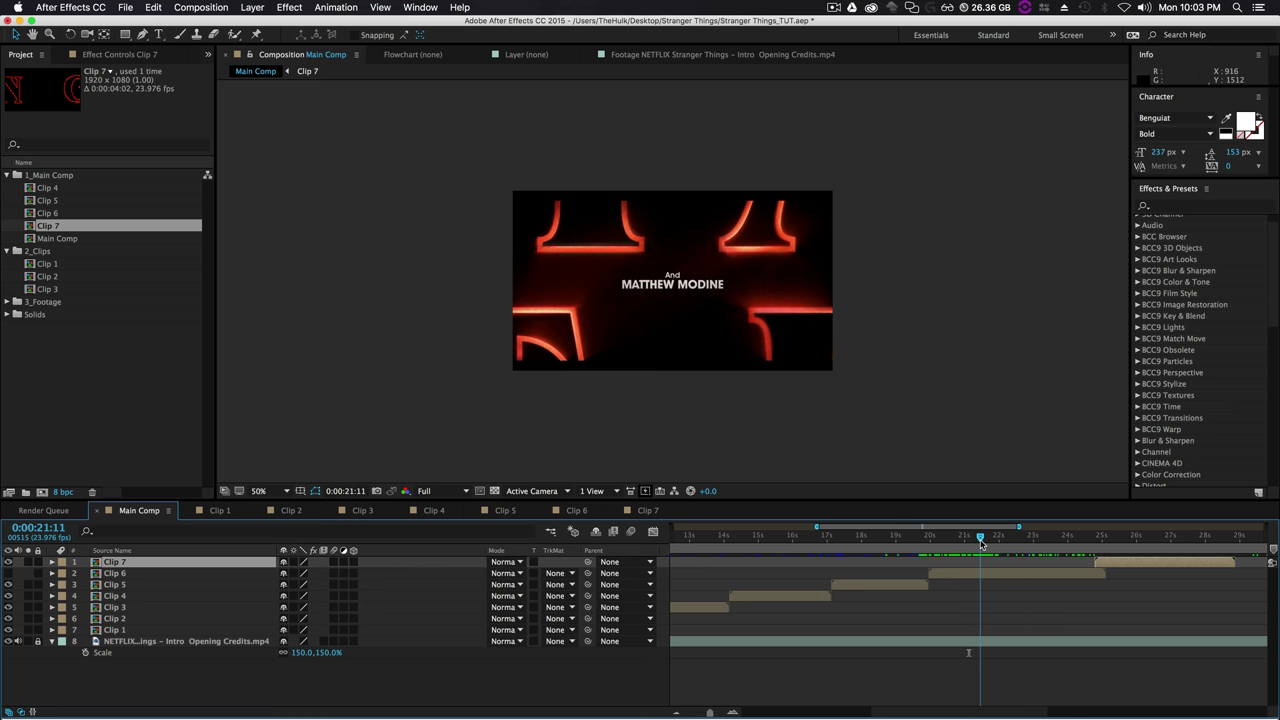
{"action": "left_click_drag", "start_coordinate": [1160, 566], "coordinate": [1035, 566]}
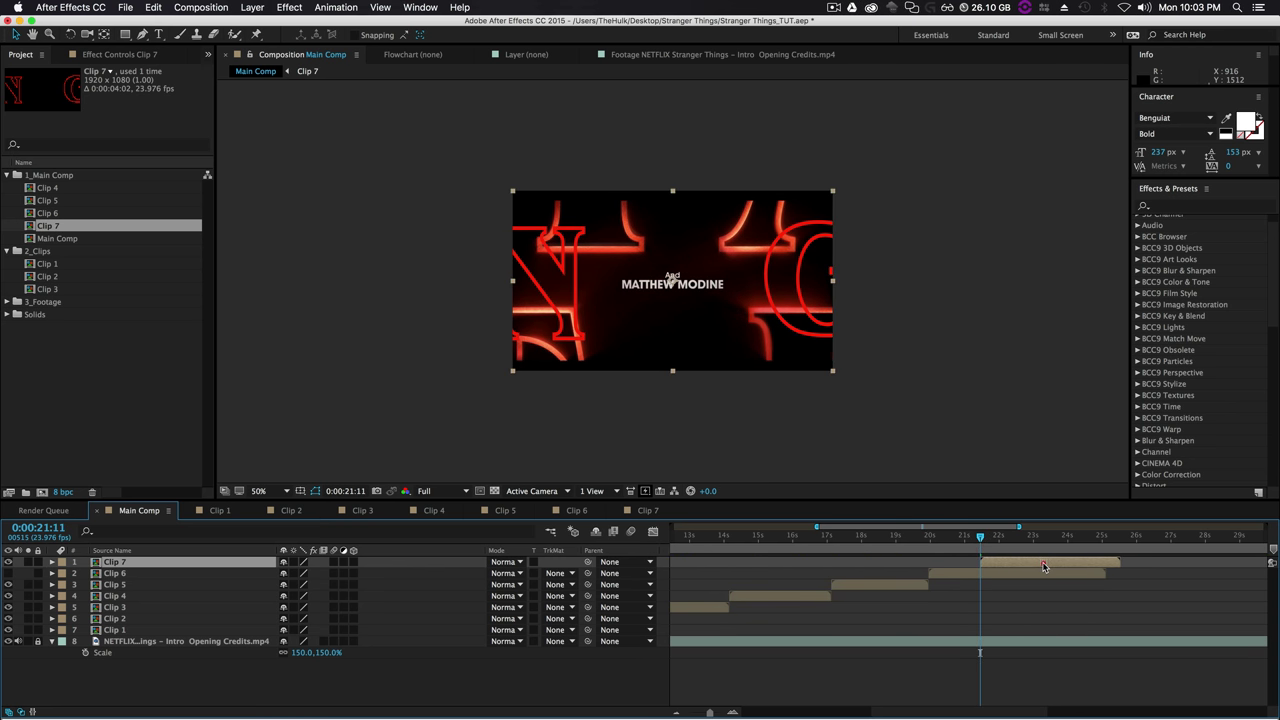
{"action": "mouse_move", "coordinate": [987, 538]}
{"action": "left_mouse_down"}
{"action": "mouse_move", "coordinate": [916, 565]}
{"action": "mouse_move", "coordinate": [1080, 583]}
{"action": "mouse_move", "coordinate": [1041, 583]}
{"action": "left_mouse_up"}
Keyframe Clip 6's Opacity at 100% at 0:00:23:05 to begin its fade-out.
{"action": "left_click", "coordinate": [1041, 578]}
{"action": "key", "text": "t"}
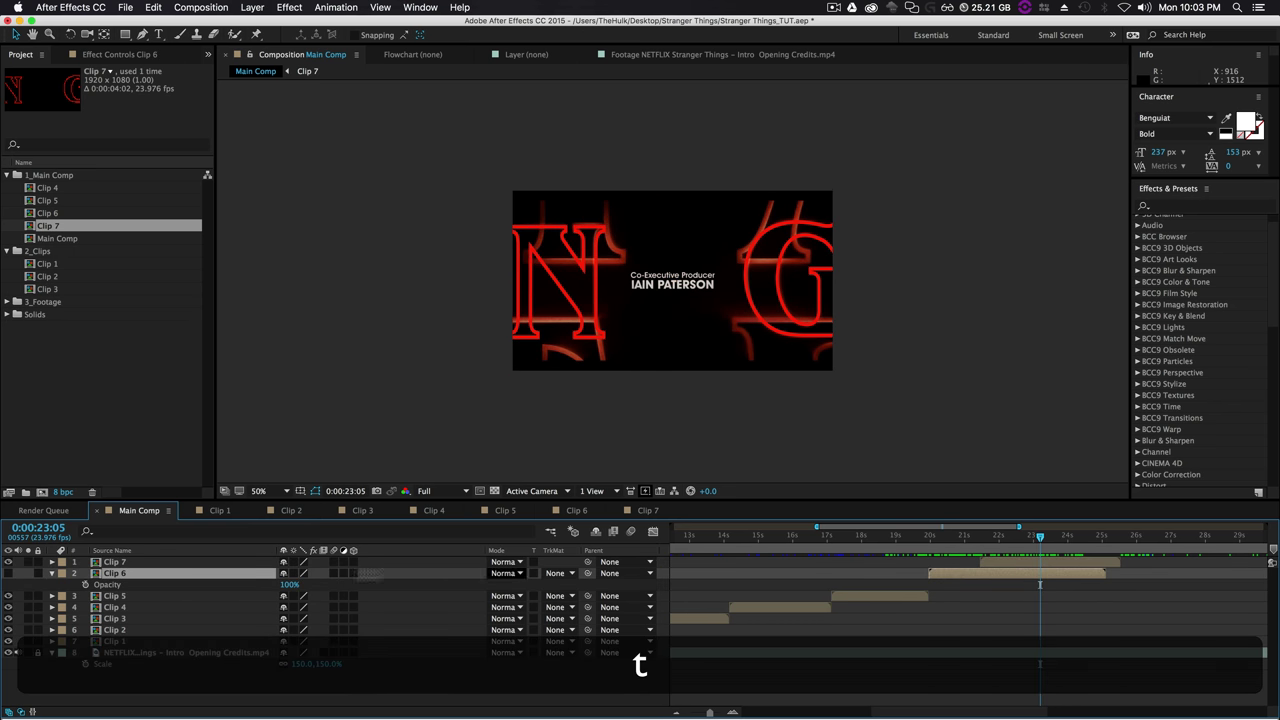
{"action": "left_click", "coordinate": [86, 584]}
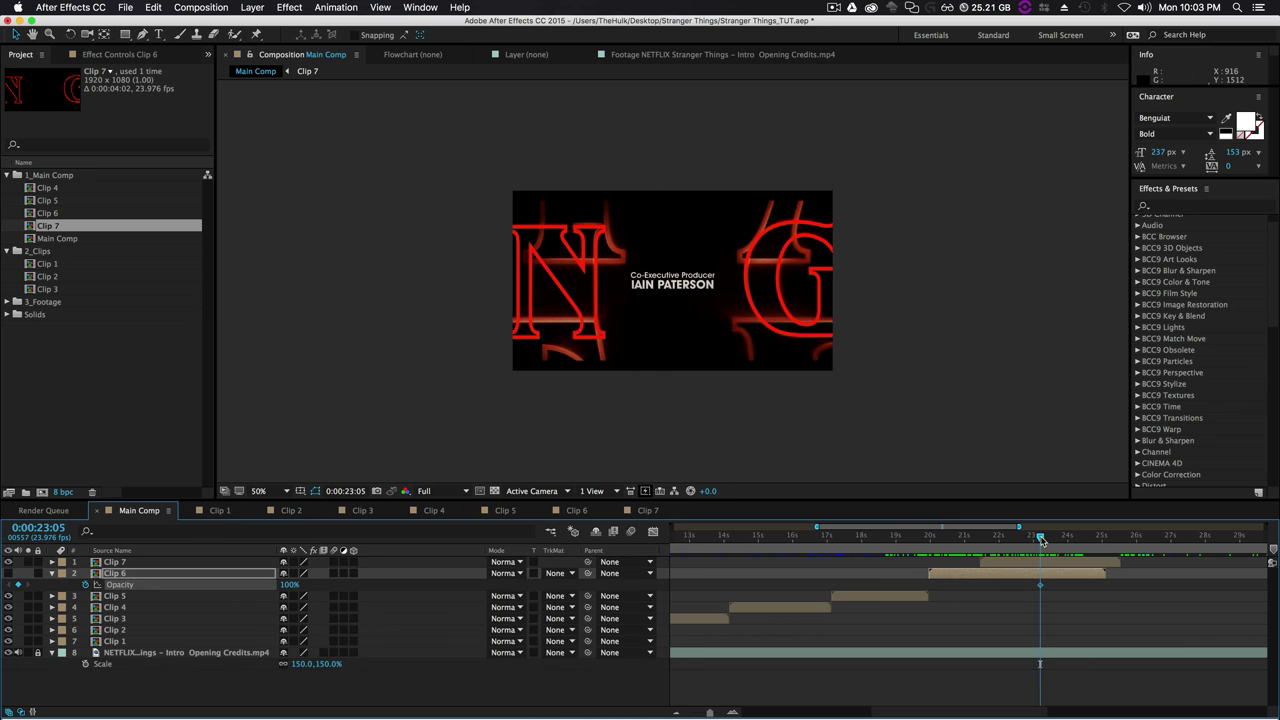
{"action": "left_click_drag", "start_coordinate": [1041, 540], "coordinate": [1114, 543]}
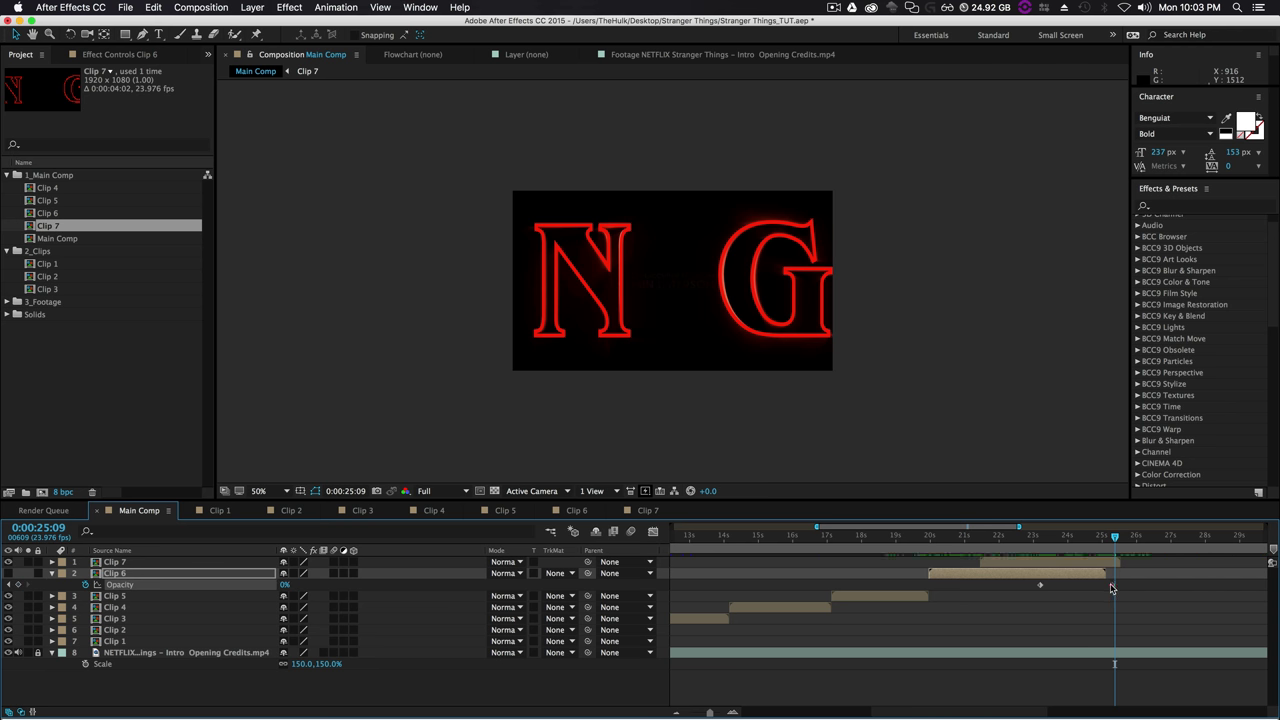
Turn Clip 6 back on in Main Comp and scrub through its Opacity fade-out around 0:00:24.
{"action": "mouse_move", "coordinate": [1113, 537]}
{"action": "left_mouse_down"}
{"action": "mouse_move", "coordinate": [1036, 561]}
{"action": "mouse_move", "coordinate": [950, 565]}
{"action": "left_mouse_up"}
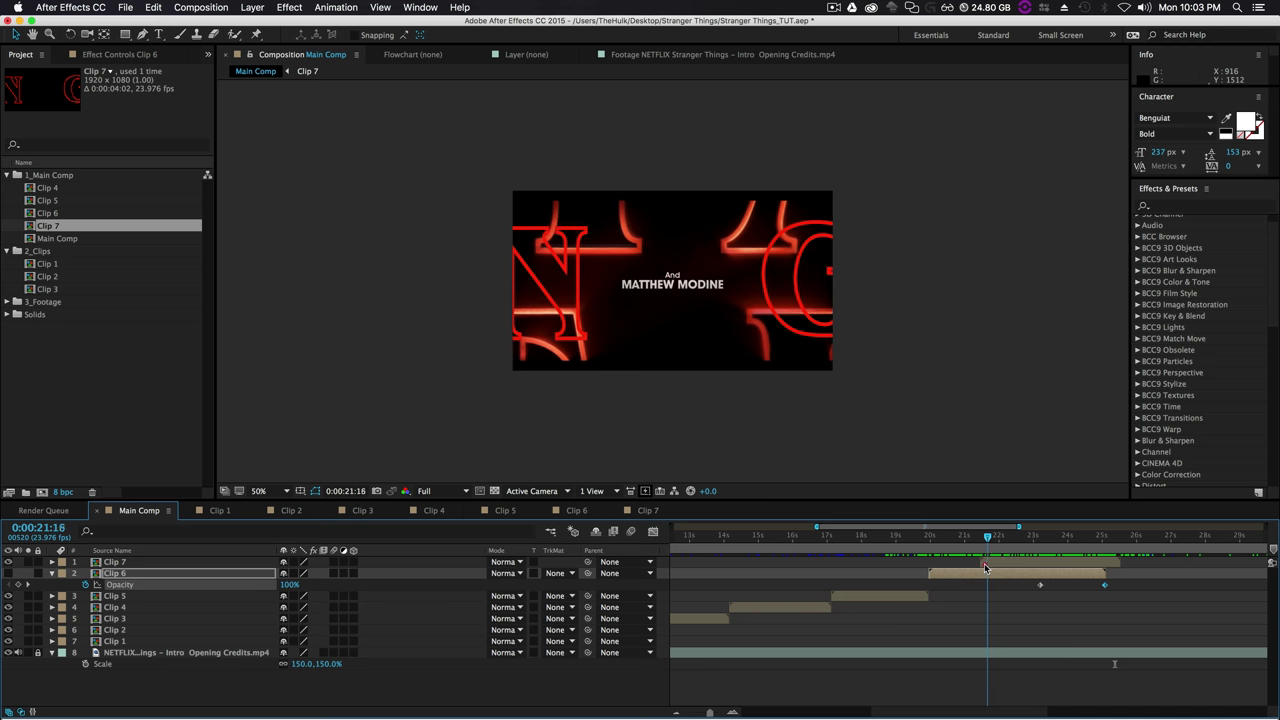
{"action": "left_click", "coordinate": [8, 574]}
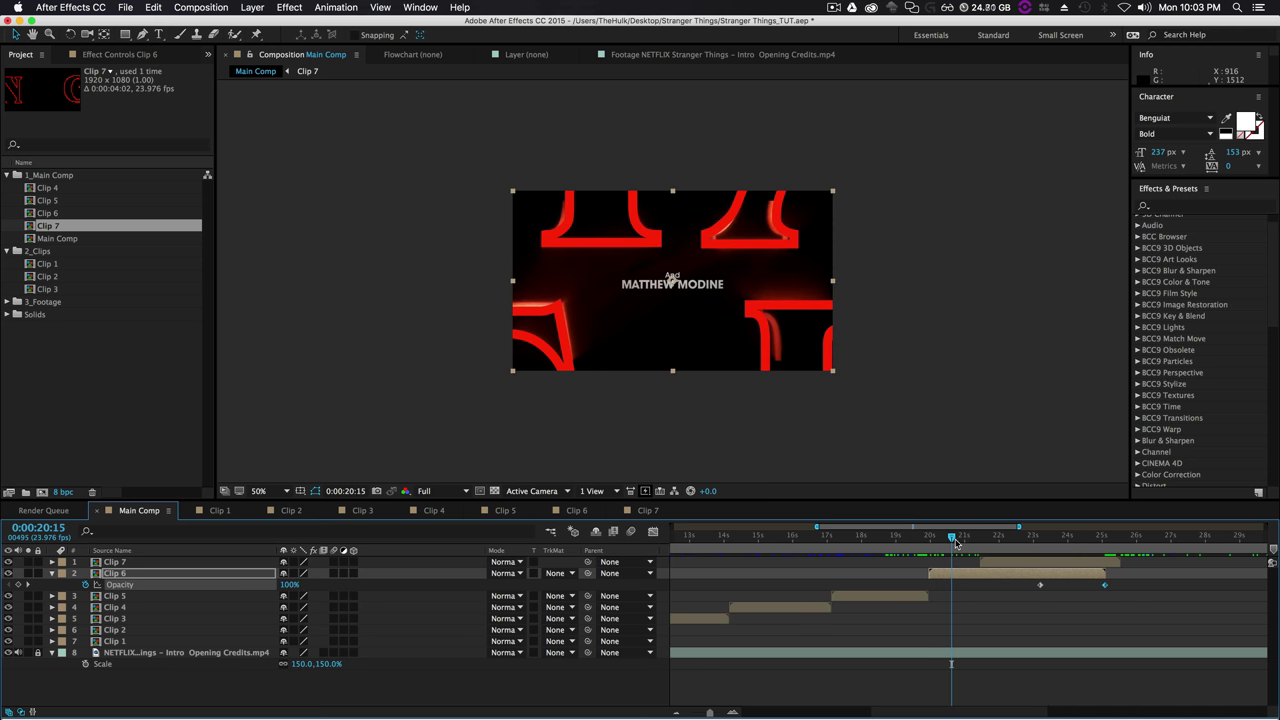
{"action": "mouse_move", "coordinate": [951, 541]}
{"action": "left_mouse_down"}
{"action": "mouse_move", "coordinate": [1064, 549]}
{"action": "mouse_move", "coordinate": [1097, 568]}
{"action": "left_mouse_up"}
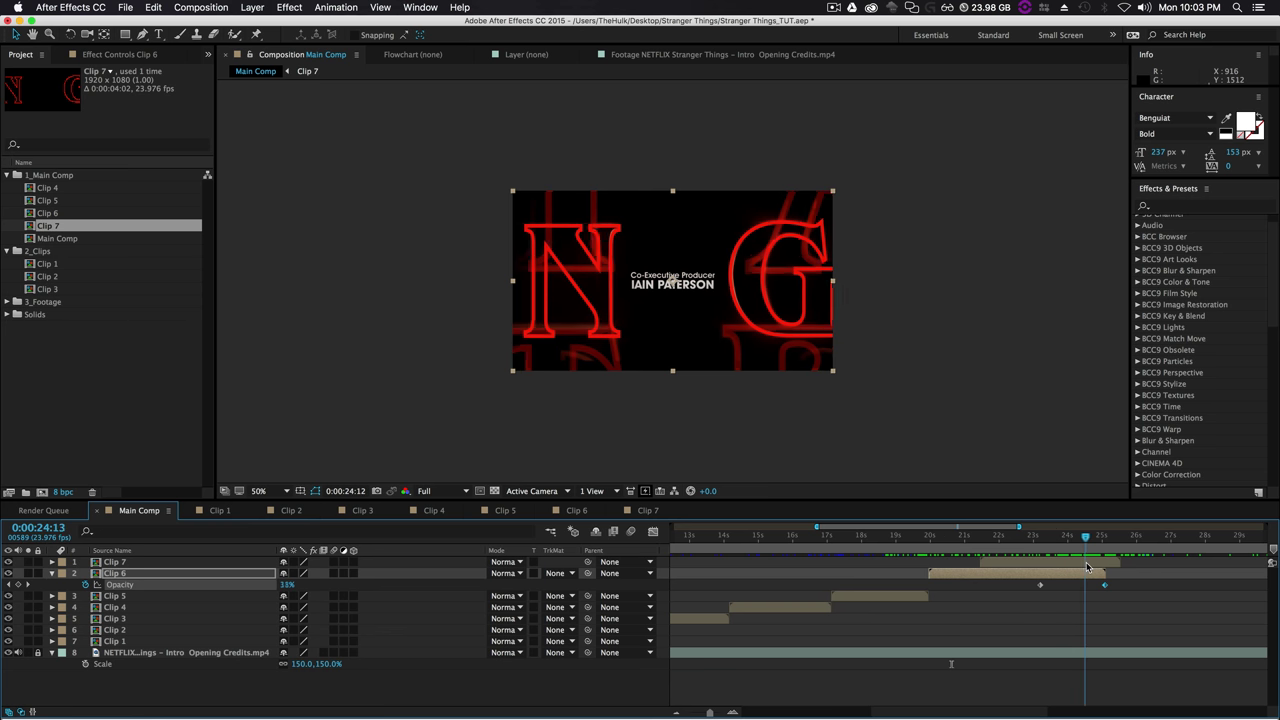
{"action": "left_click_drag", "start_coordinate": [1097, 568], "coordinate": [1095, 569]}
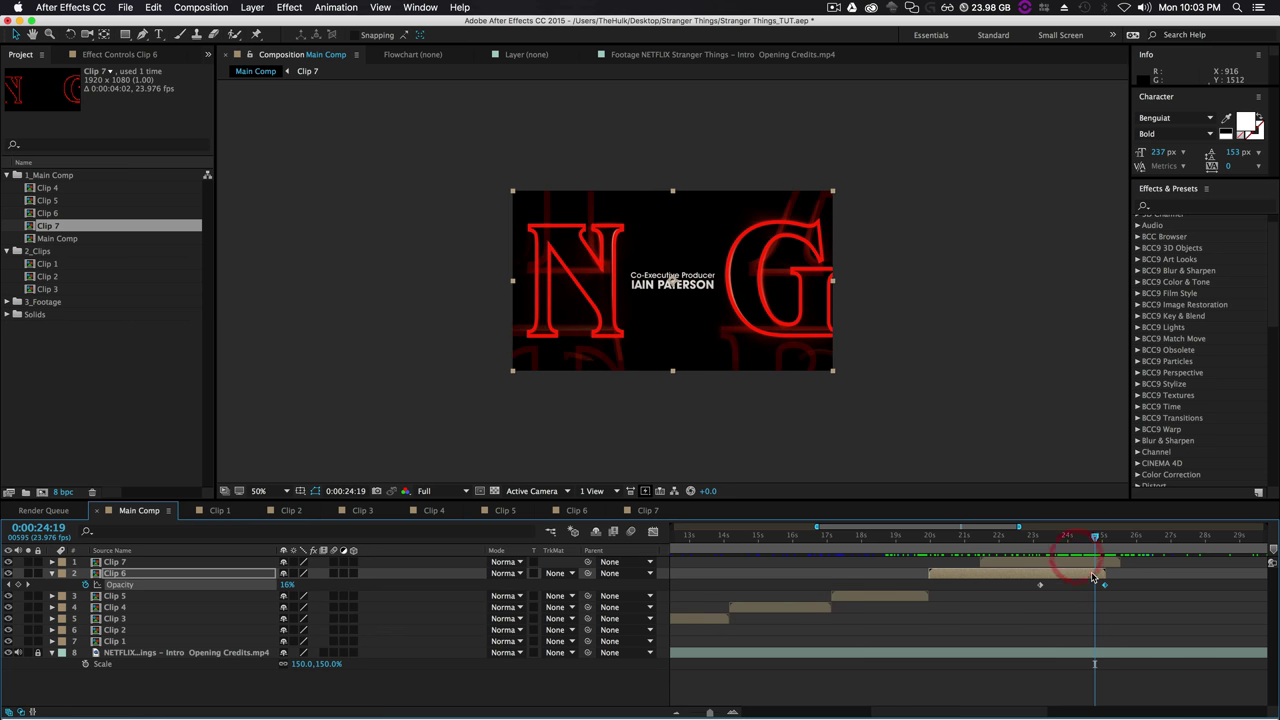
In Clip 6, give all four letter outline layers a 6 px stroke, then return to Main Comp.
{"action": "double_click", "coordinate": [1093, 577]}
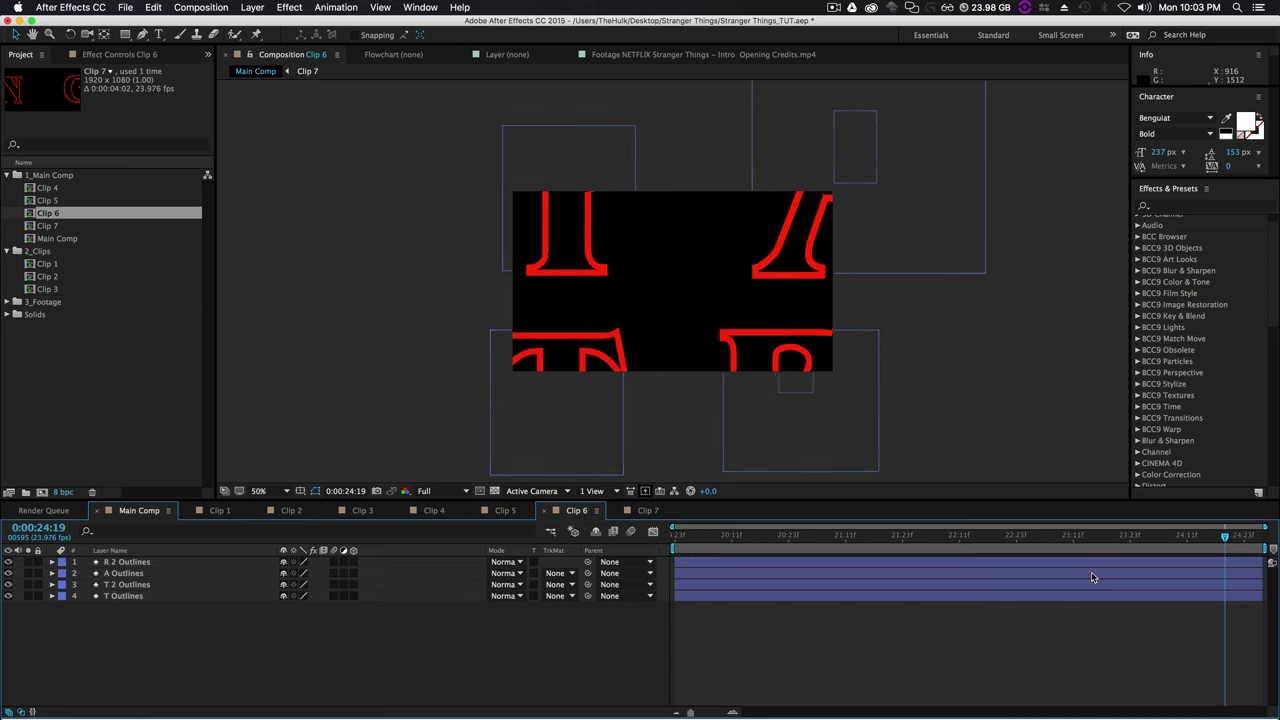
{"action": "left_click", "coordinate": [1214, 565]}
{"action": "left_click", "coordinate": [1206, 597], "text": "shift"}
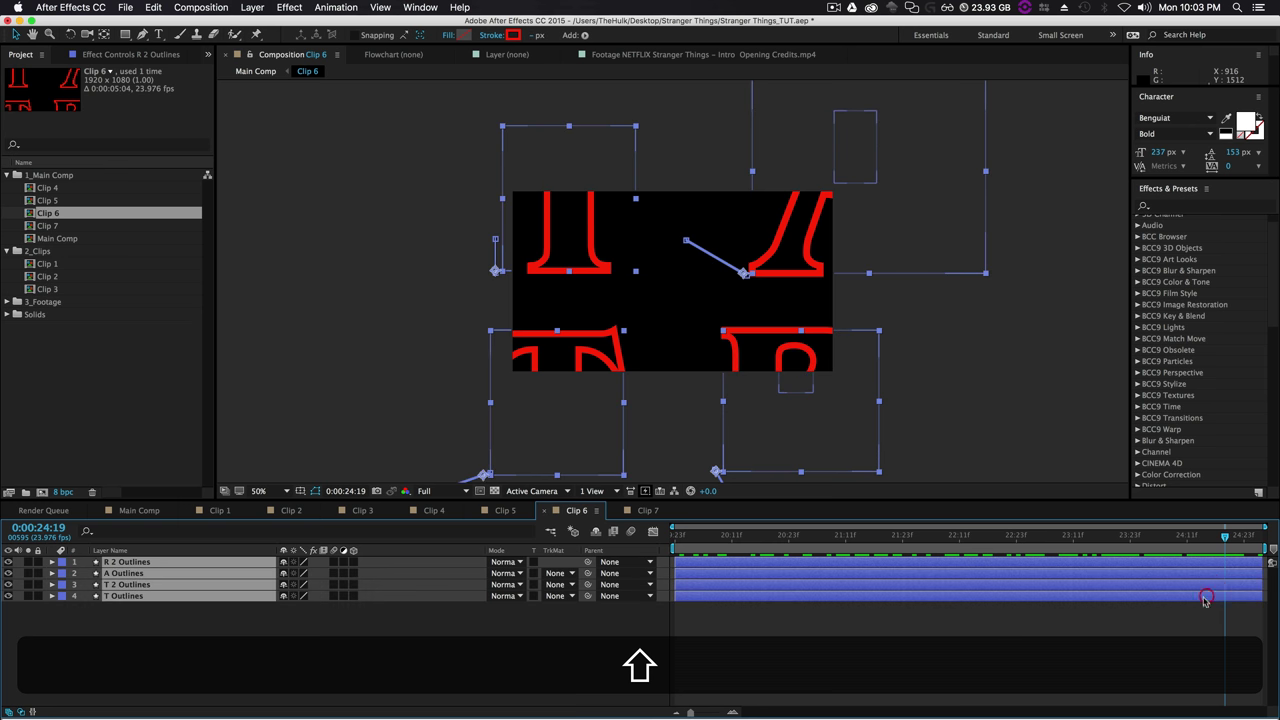
{"action": "left_click", "coordinate": [533, 36]}
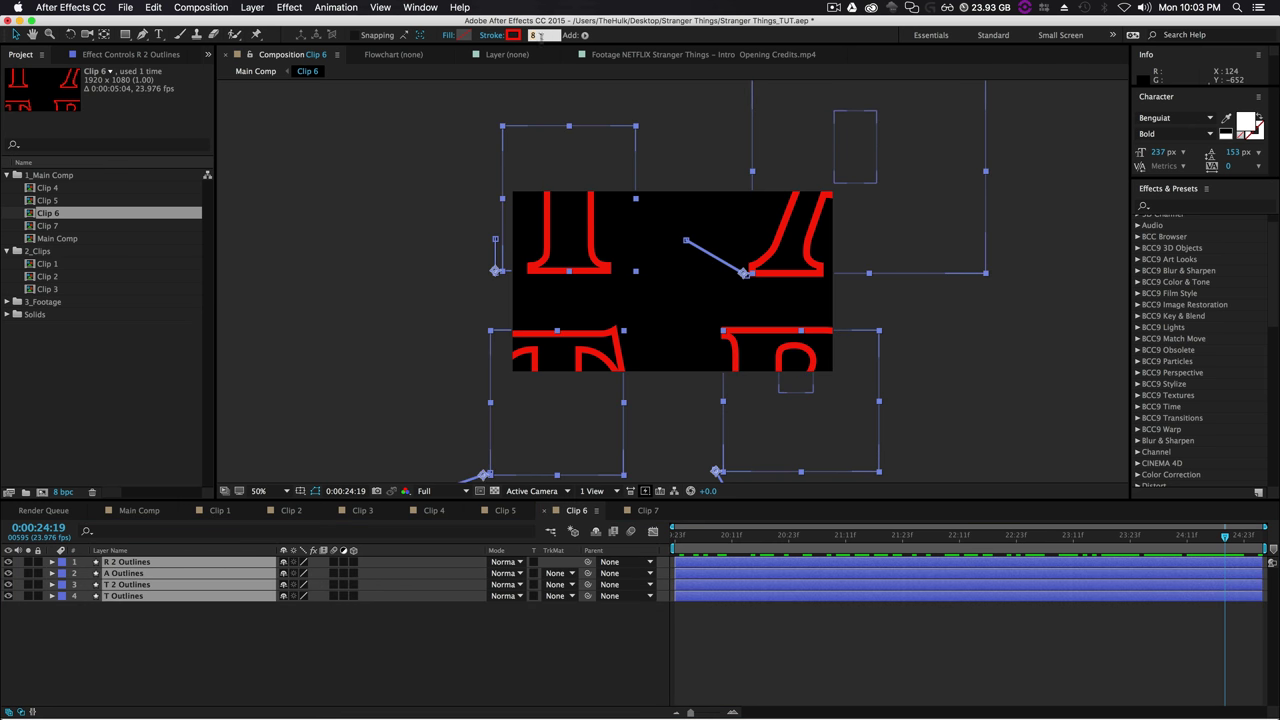
{"action": "type", "text": "6"}
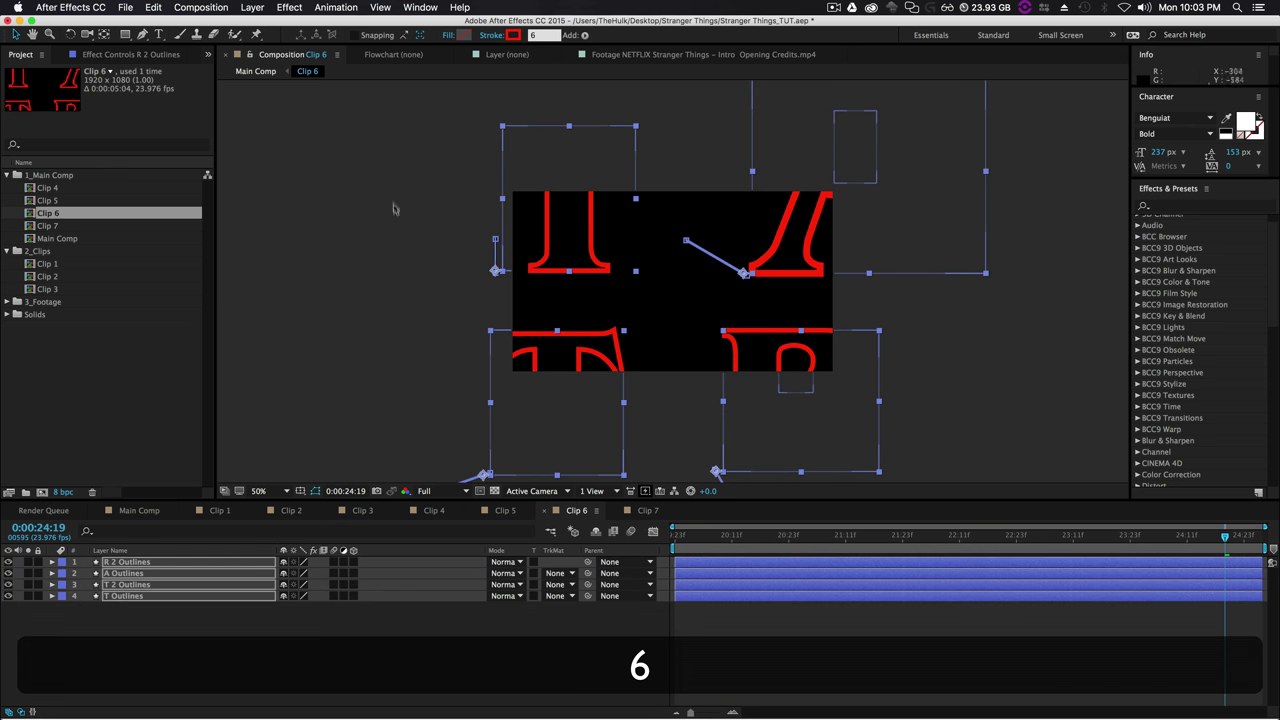
{"action": "left_click", "coordinate": [396, 211]}
{"action": "left_click", "coordinate": [930, 565]}
{"action": "left_click", "coordinate": [926, 597], "text": "shift"}
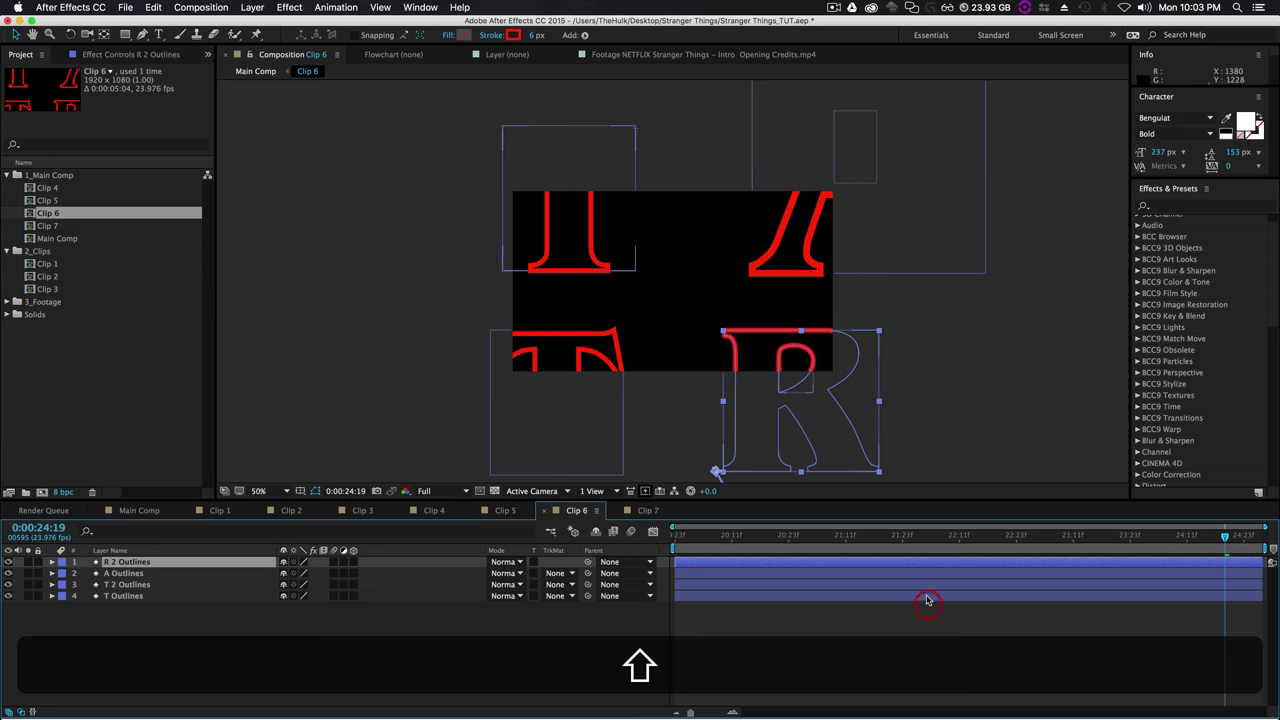
{"action": "left_click", "coordinate": [532, 36]}
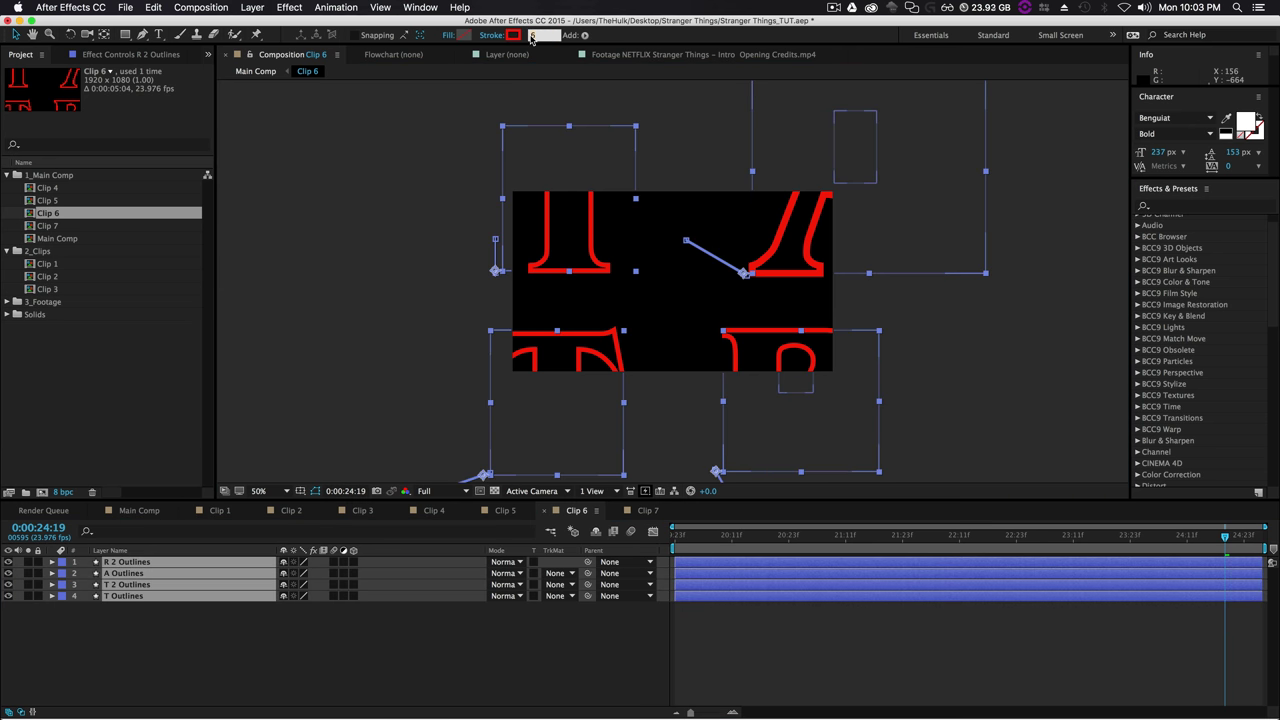
{"action": "key", "text": "Return"}
{"action": "left_click", "coordinate": [262, 72]}
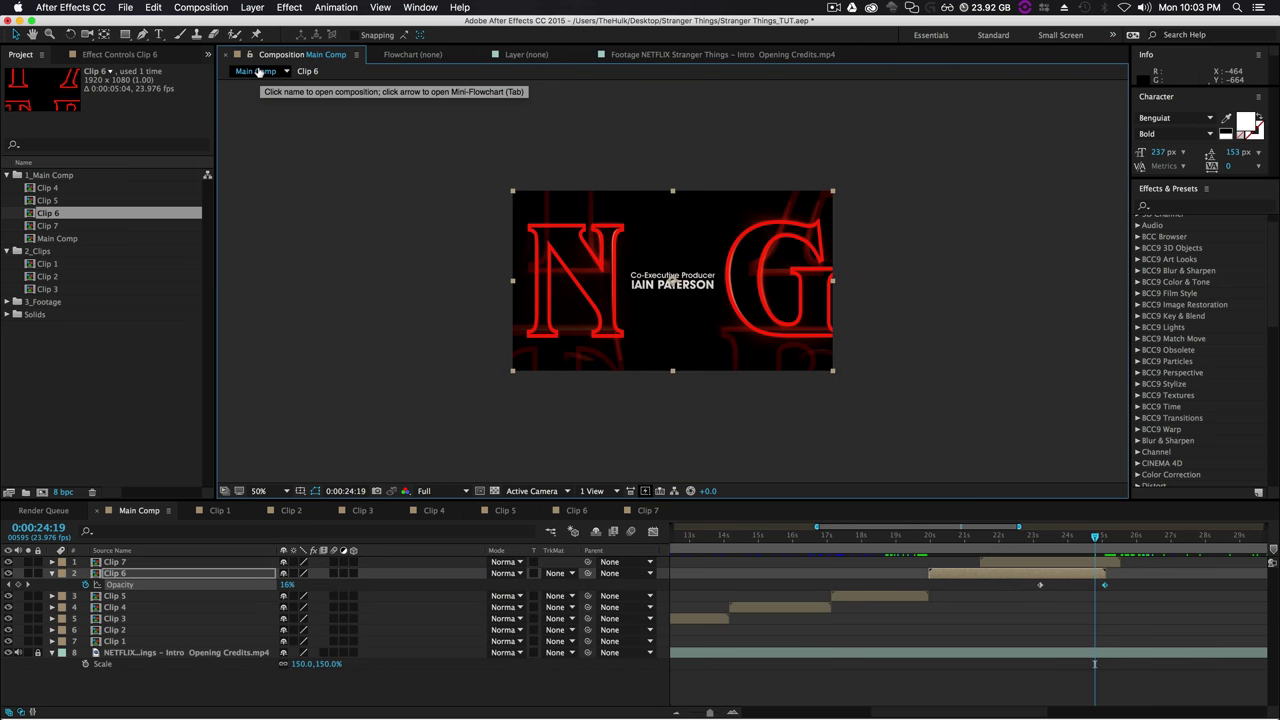
In Clip 6, nudge the T's final Position keyframe left to -146,488, then return to Main Comp.
{"action": "left_click", "coordinate": [307, 71]}
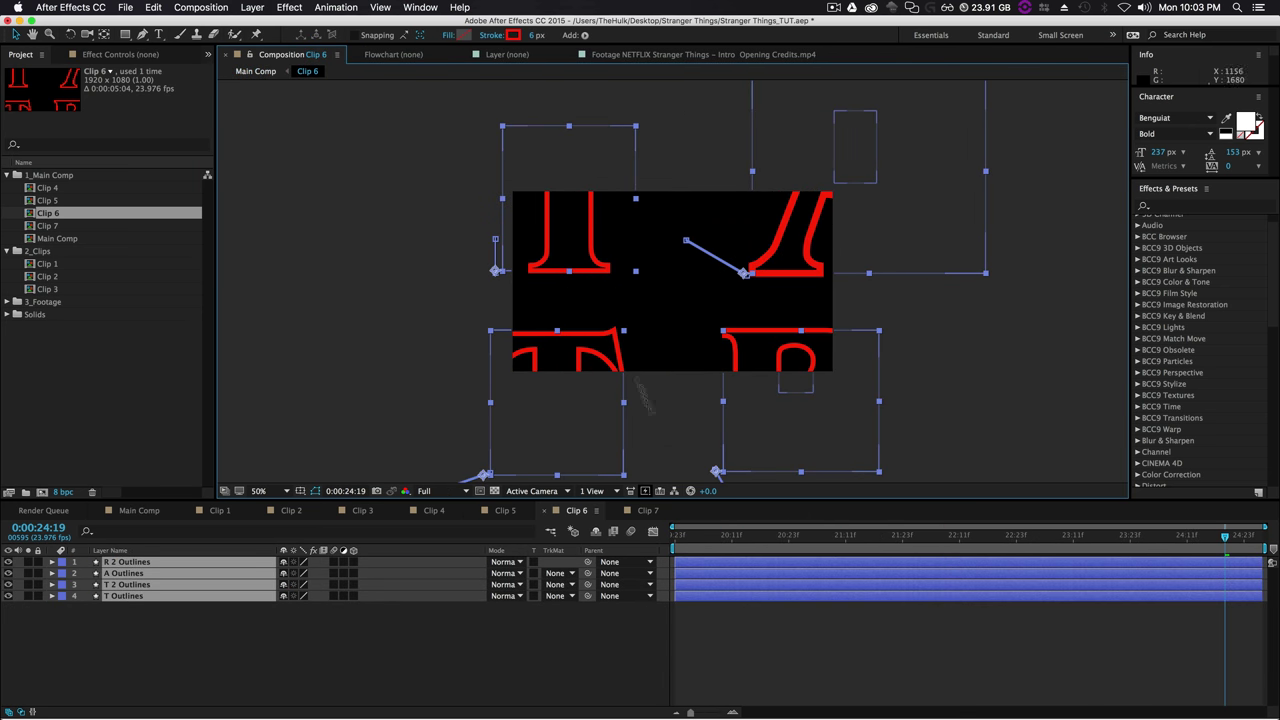
{"action": "left_click", "coordinate": [468, 650]}
{"action": "left_click", "coordinate": [555, 212]}
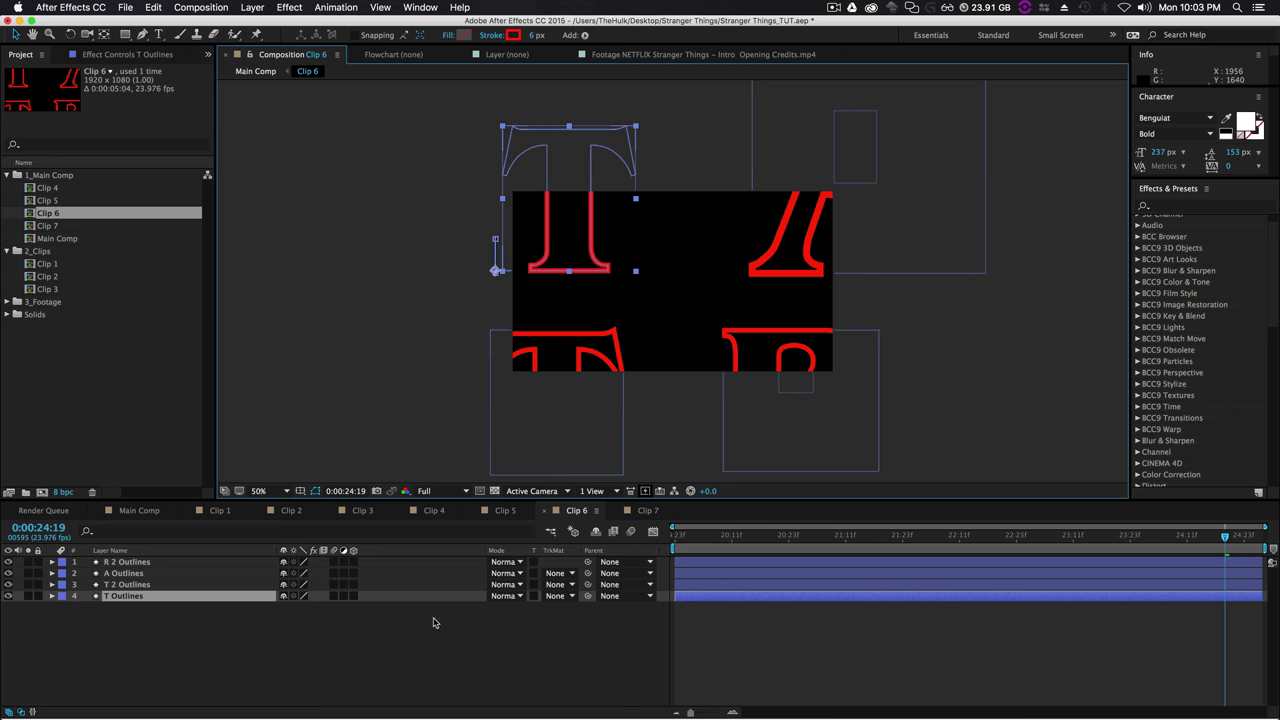
{"action": "key", "text": "p"}
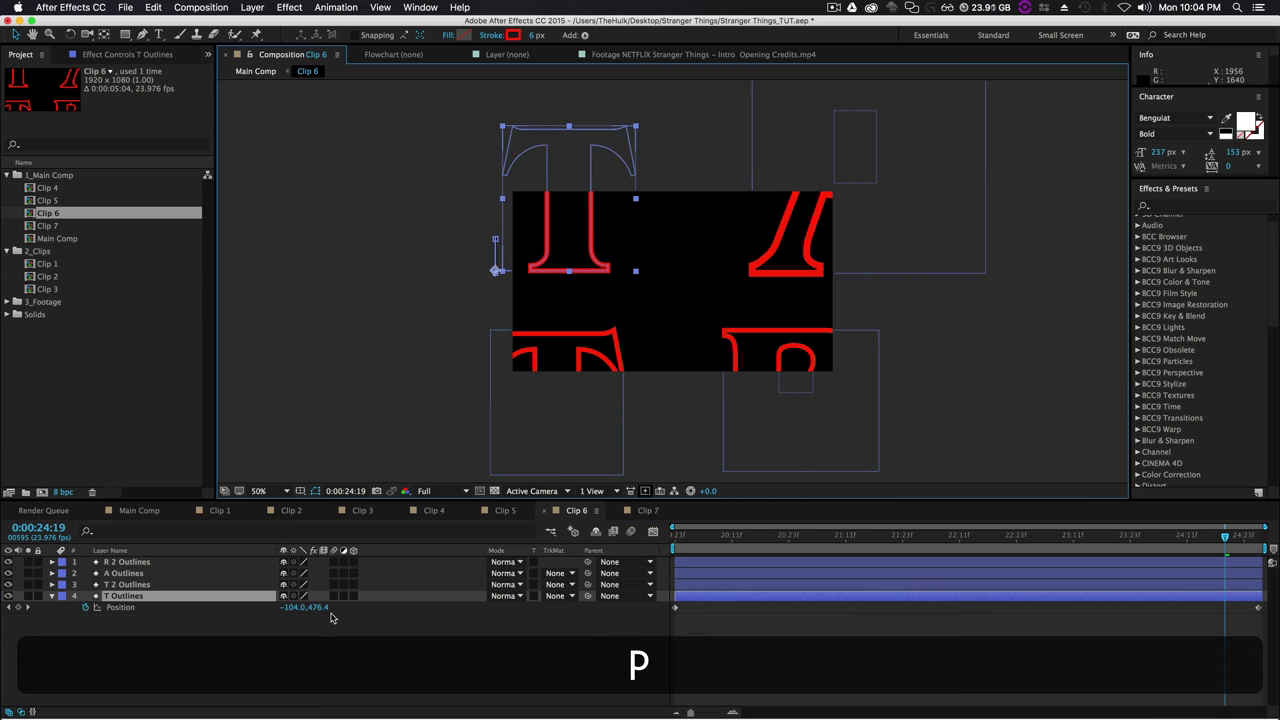
{"action": "left_click_drag", "start_coordinate": [1224, 537], "coordinate": [1258, 537]}
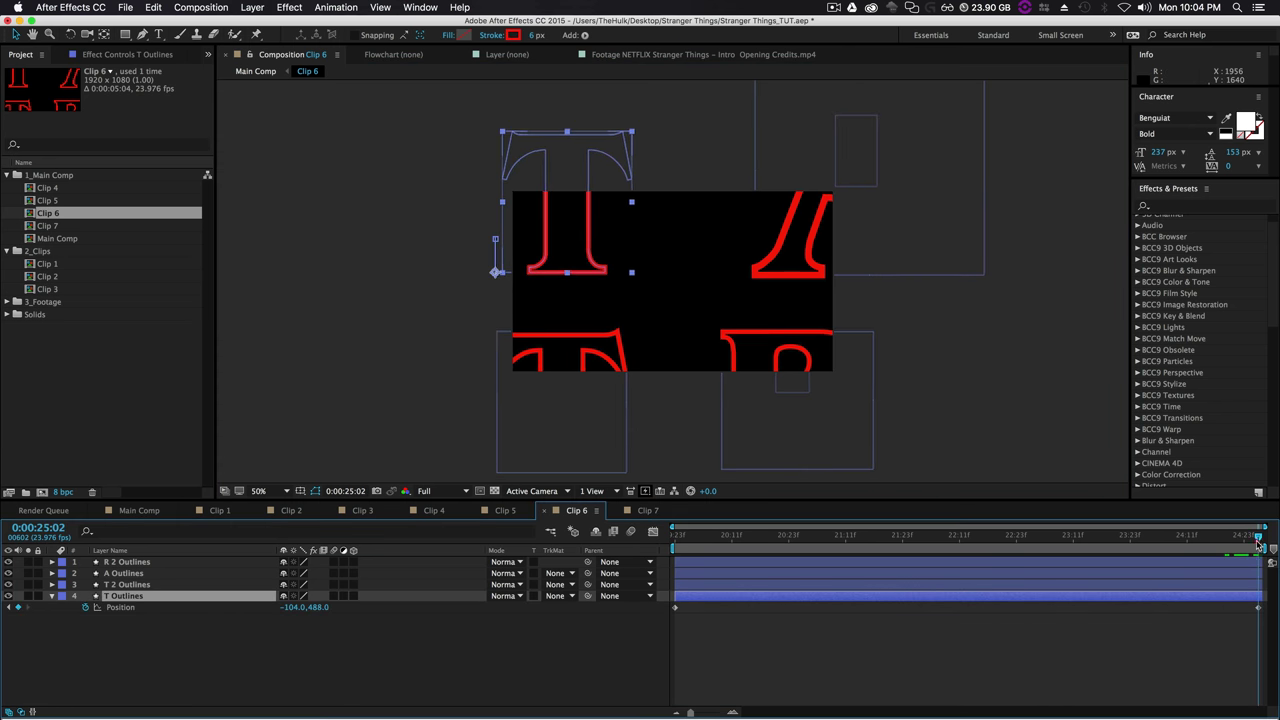
{"action": "key", "text": "shift+Left"}
{"action": "key", "text": "shift+Left"}
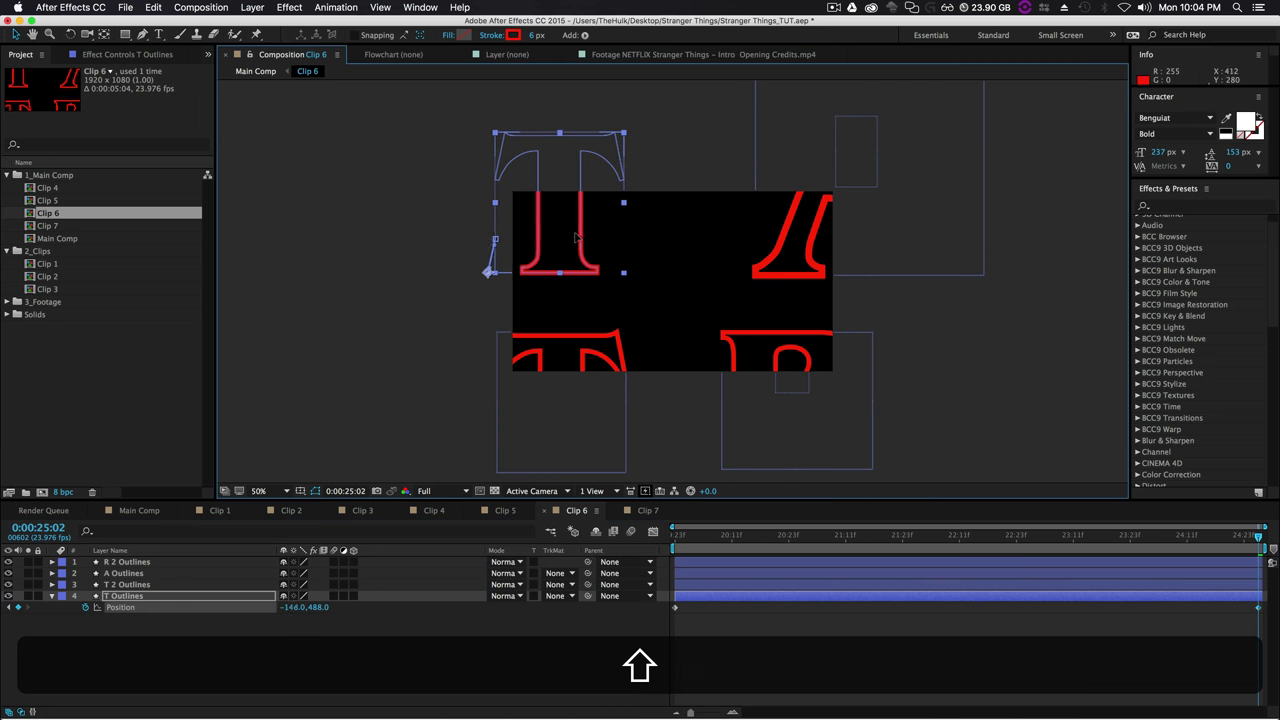
{"action": "left_click", "coordinate": [245, 71]}
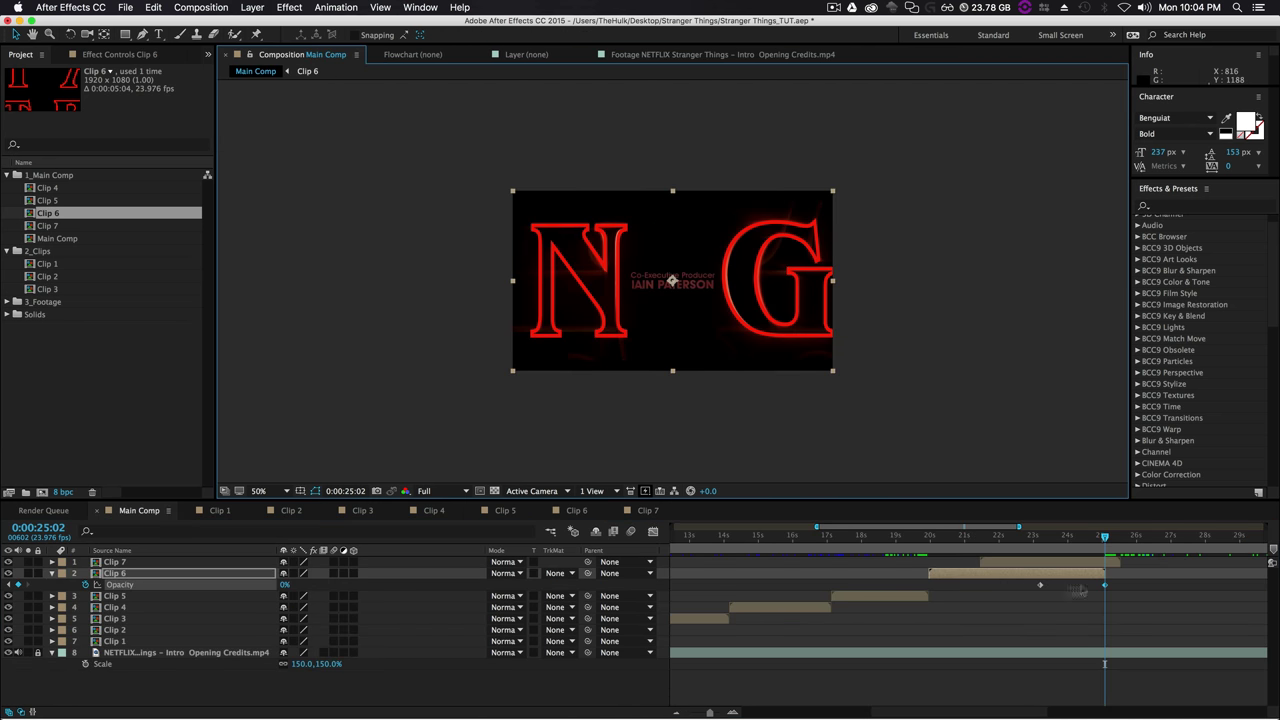
Preview the crossfade and add a 100% Opacity keyframe for Clip 7 at 0:00:23:03.
{"action": "key", "text": "space"}
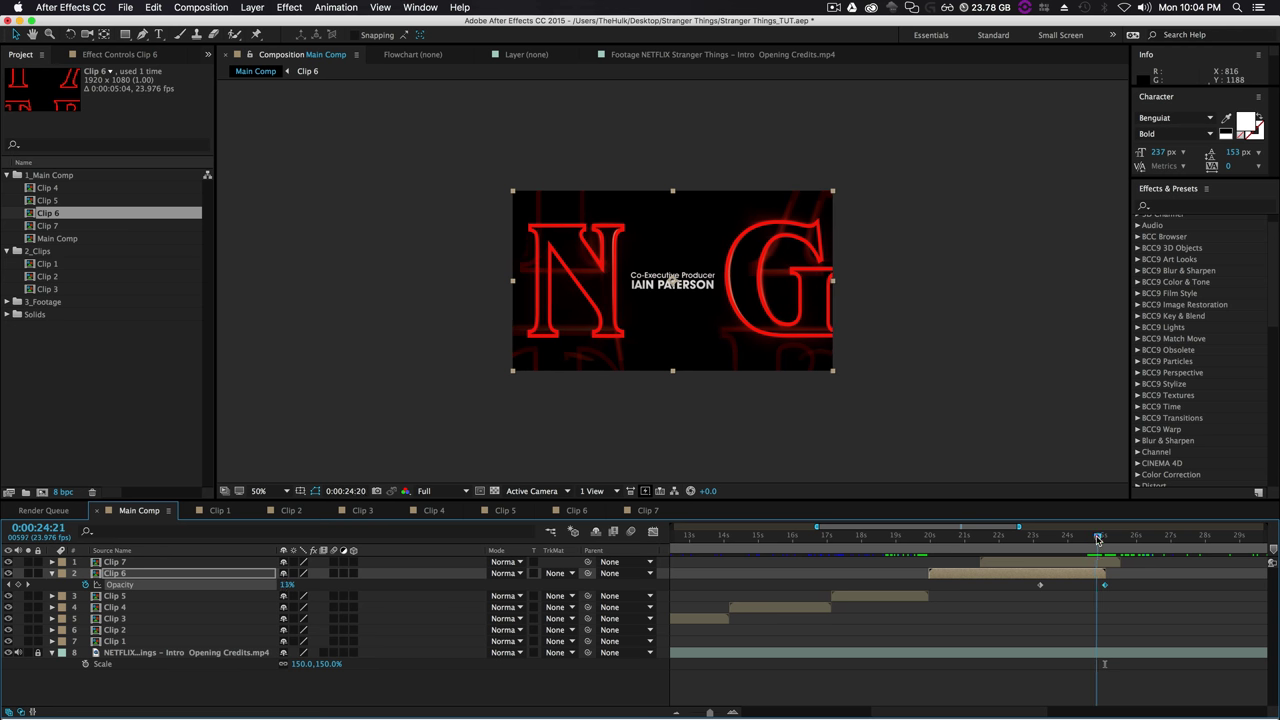
{"action": "mouse_move", "coordinate": [1105, 538]}
{"action": "left_mouse_down"}
{"action": "mouse_move", "coordinate": [944, 556]}
{"action": "mouse_move", "coordinate": [980, 556]}
{"action": "left_mouse_up"}
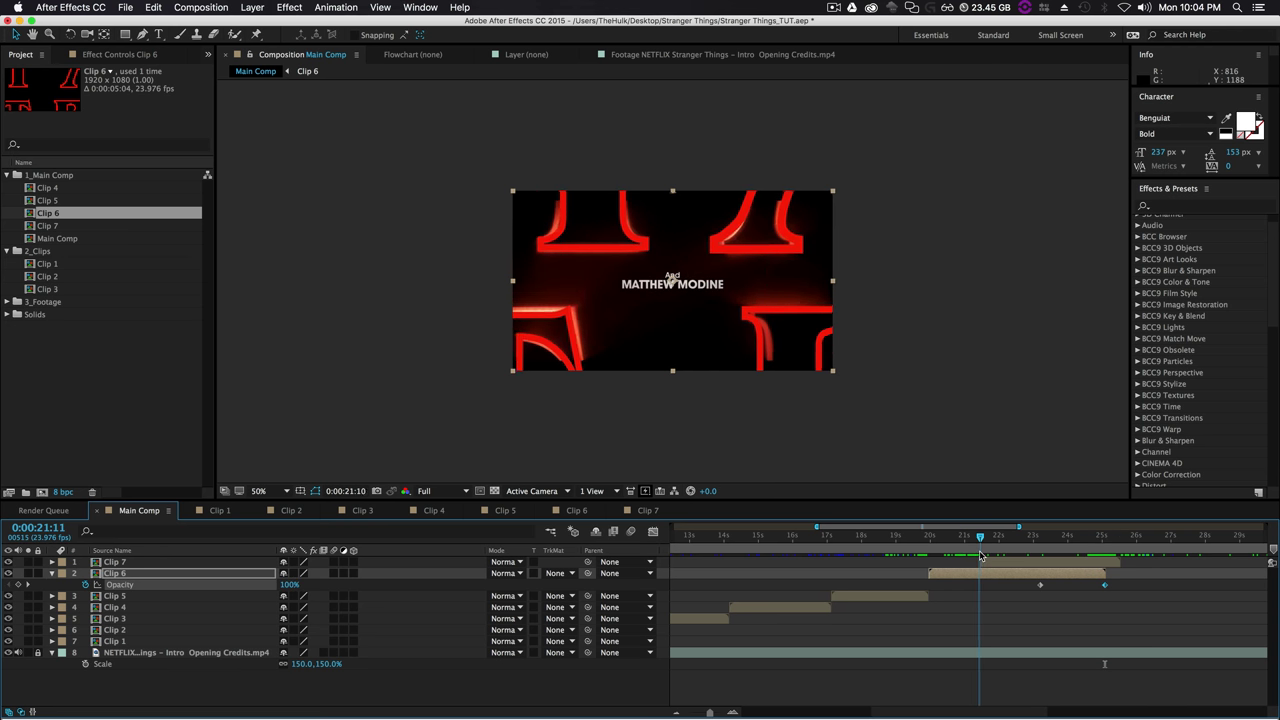
{"action": "left_click", "coordinate": [997, 562]}
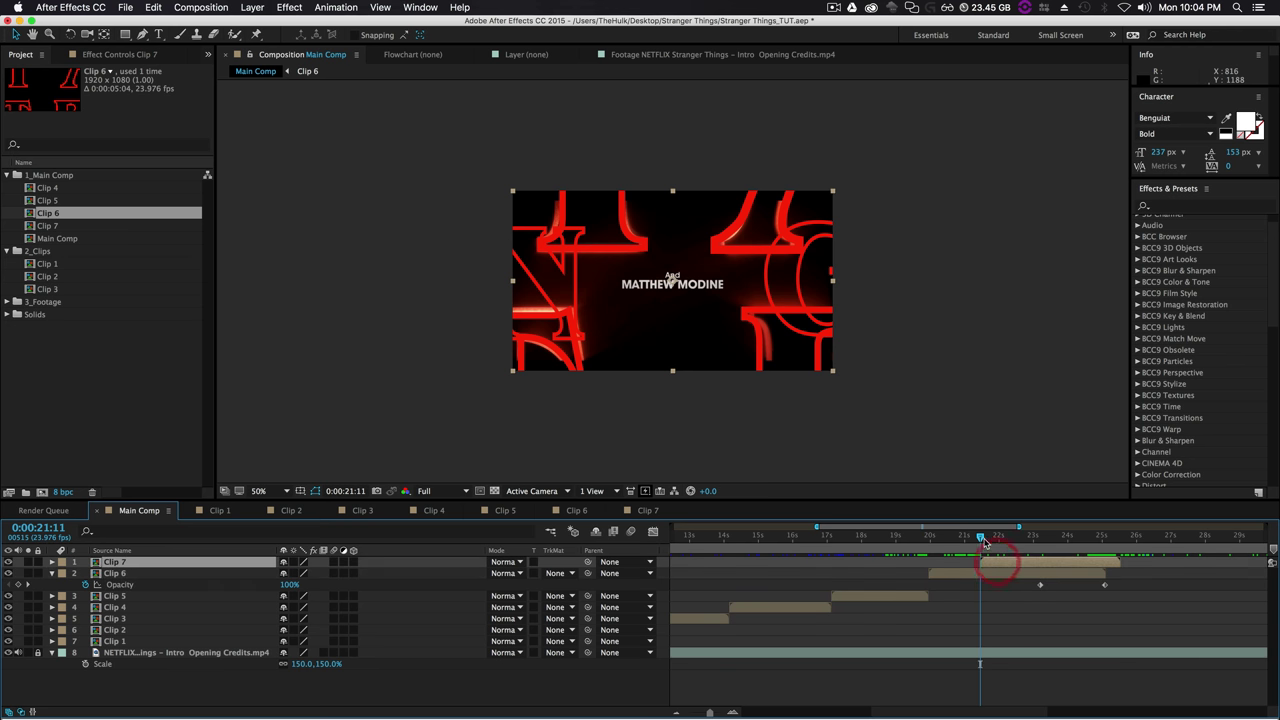
{"action": "mouse_move", "coordinate": [980, 537]}
{"action": "left_mouse_down"}
{"action": "mouse_move", "coordinate": [1052, 546]}
{"action": "mouse_move", "coordinate": [1040, 571]}
{"action": "left_mouse_up"}
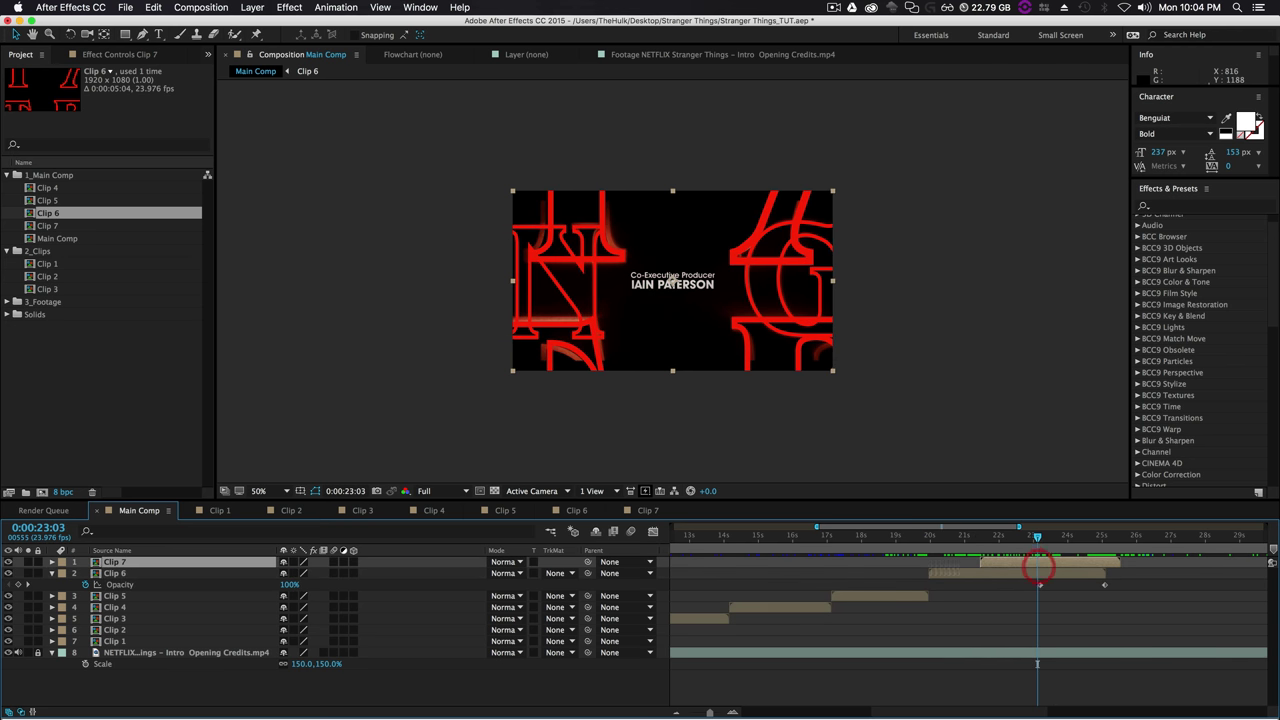
{"action": "key", "text": "t"}
{"action": "left_click", "coordinate": [86, 573]}
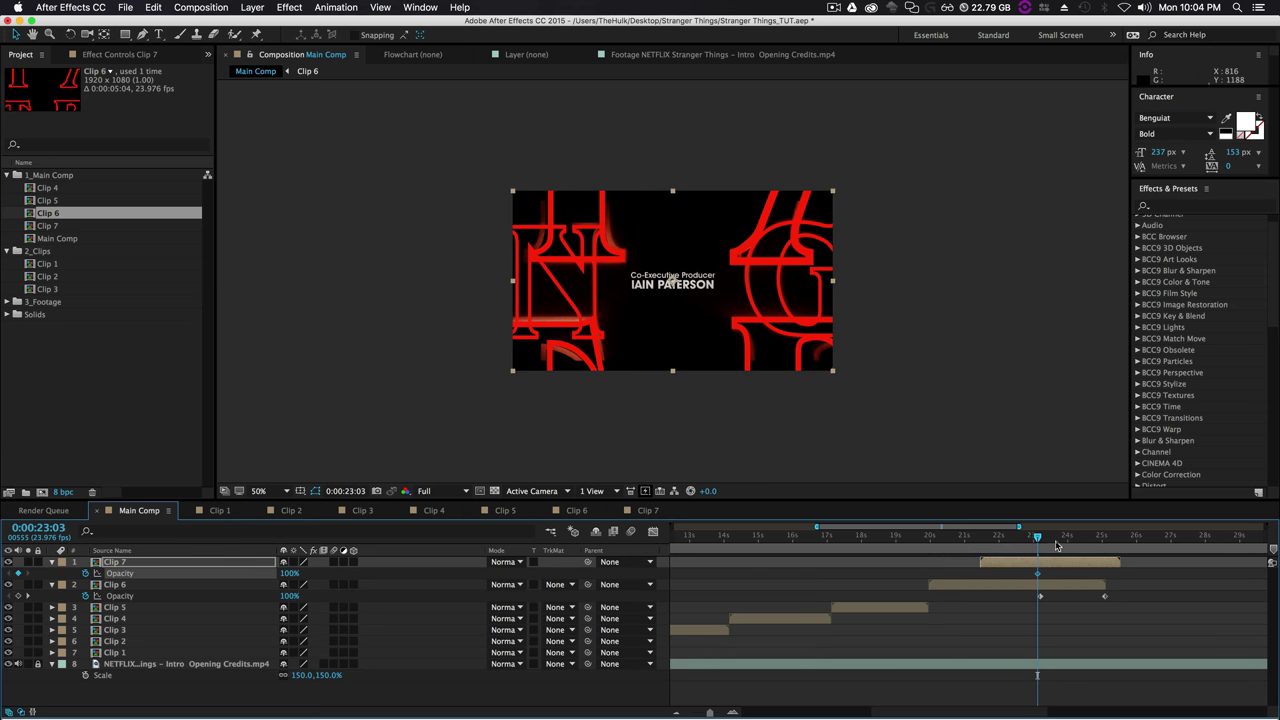
Check Clip 7's fade-in midway, then hide Clip 7 to review Clip 6's fade-out alone.
{"action": "left_click_drag", "start_coordinate": [1017, 540], "coordinate": [985, 541]}
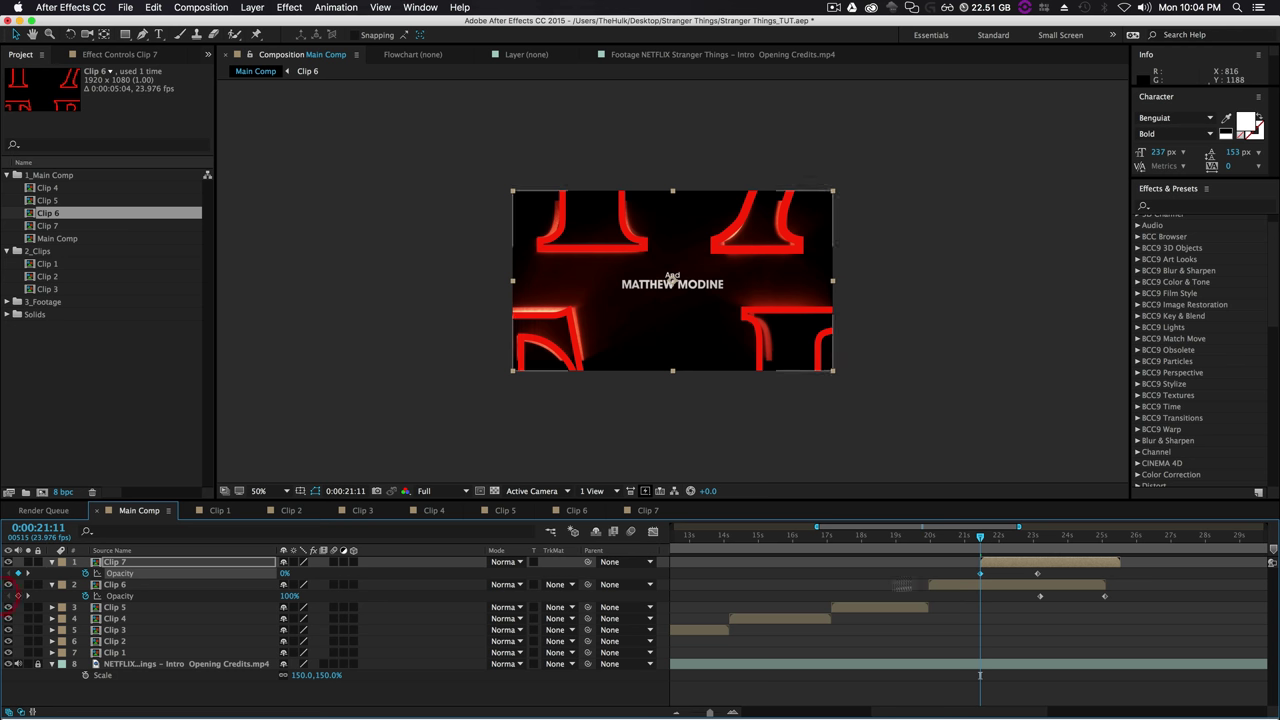
{"action": "left_click_drag", "start_coordinate": [980, 536], "coordinate": [1025, 543]}
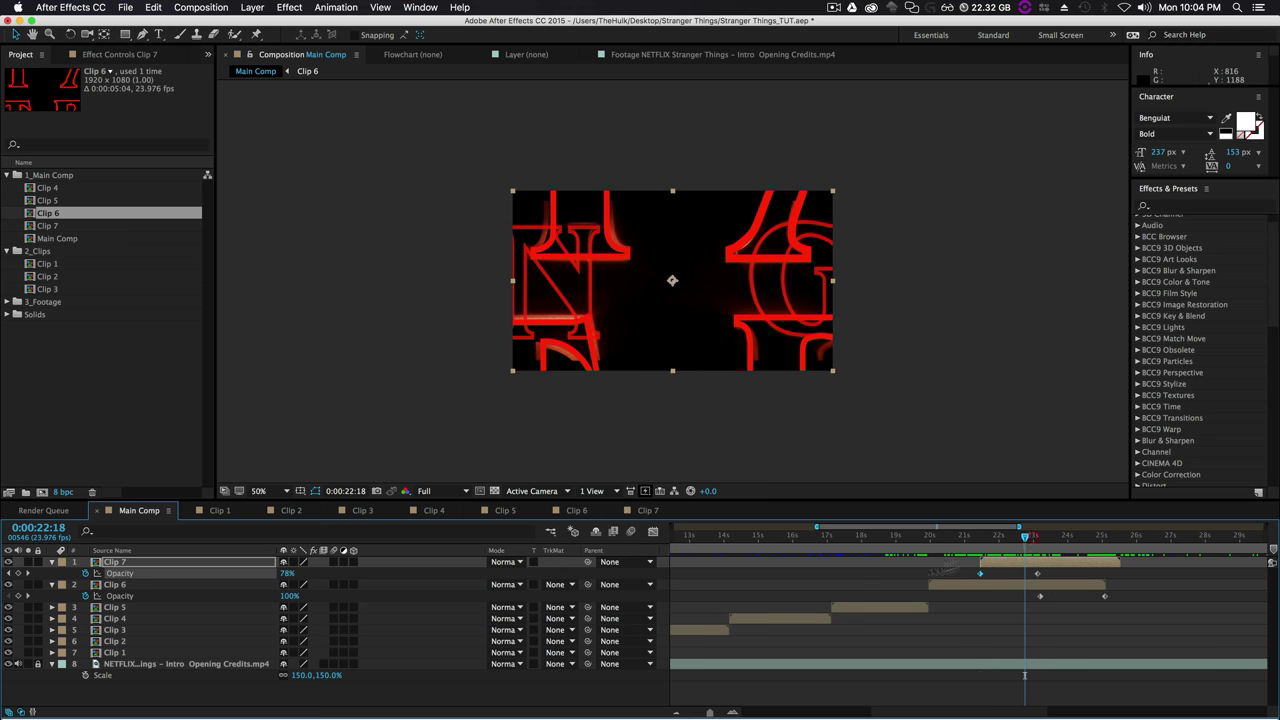
{"action": "left_click", "coordinate": [9, 563]}
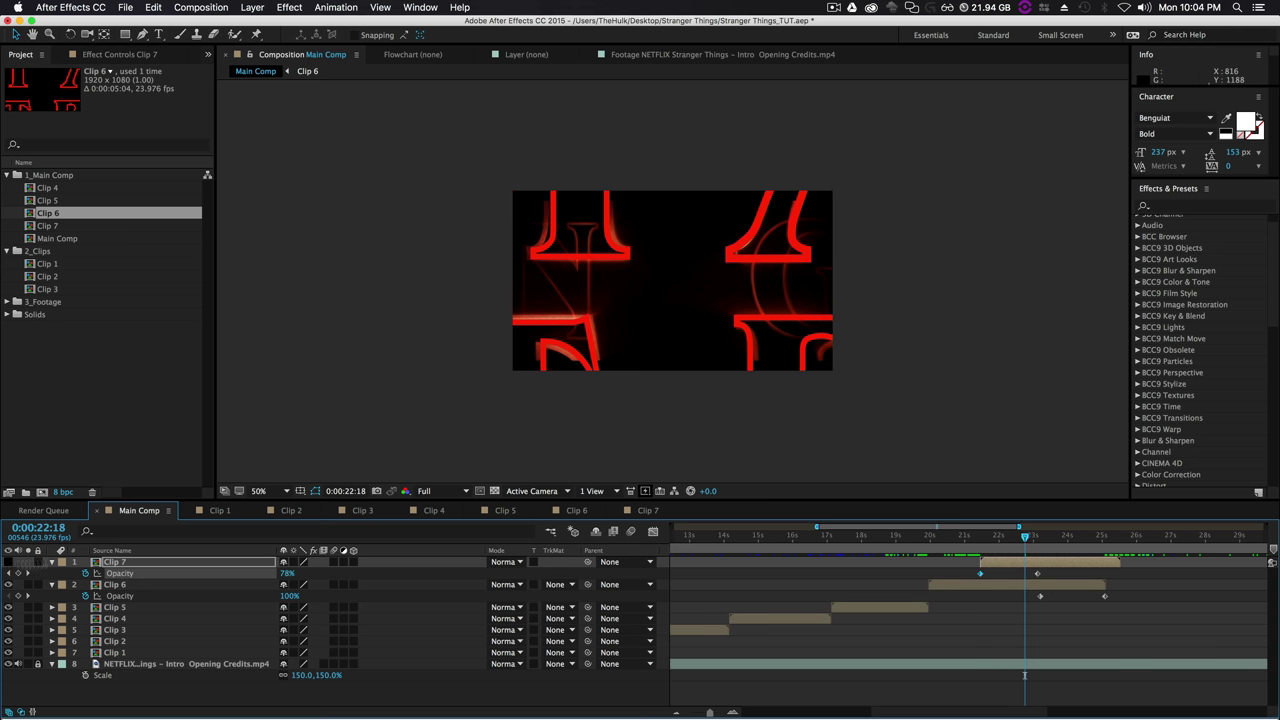
{"action": "mouse_move", "coordinate": [1030, 538]}
{"action": "left_mouse_down"}
{"action": "mouse_move", "coordinate": [1074, 539]}
{"action": "mouse_move", "coordinate": [1047, 549]}
{"action": "left_mouse_up"}
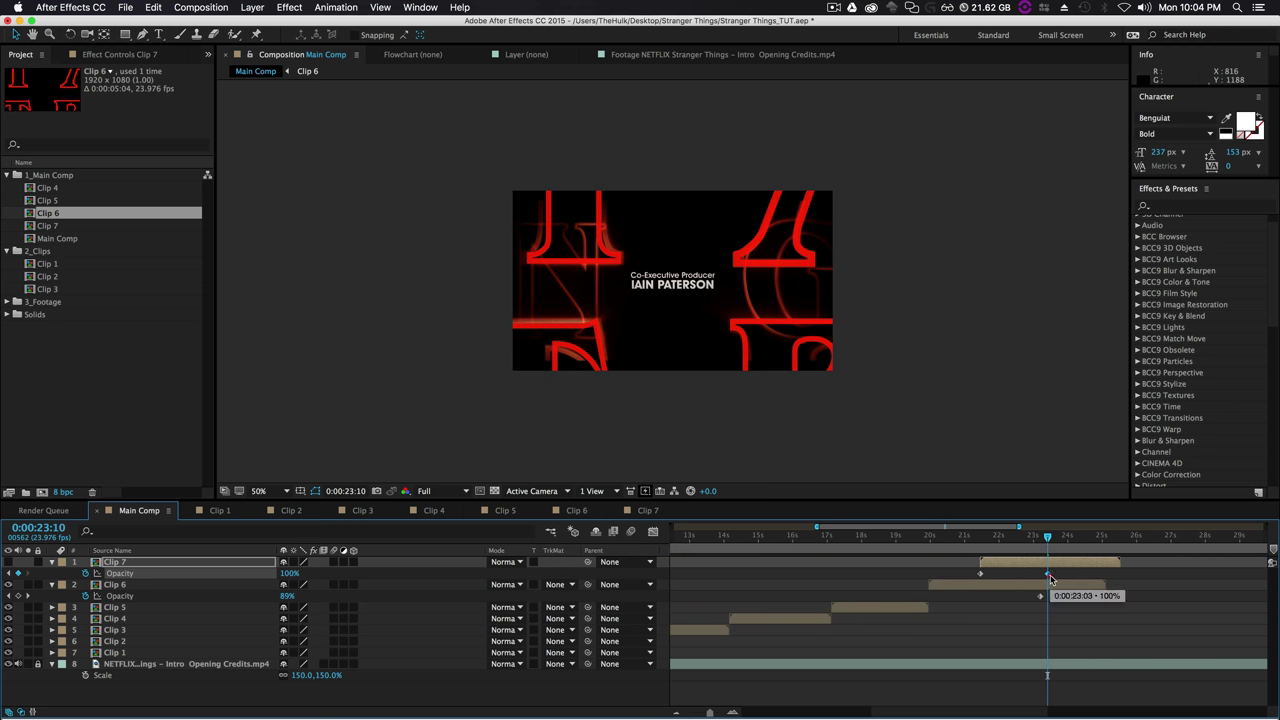
Show Clip 7 again and apply Easy Ease Out and Easy Ease In to its Opacity keyframes.
{"action": "left_click", "coordinate": [9, 563]}
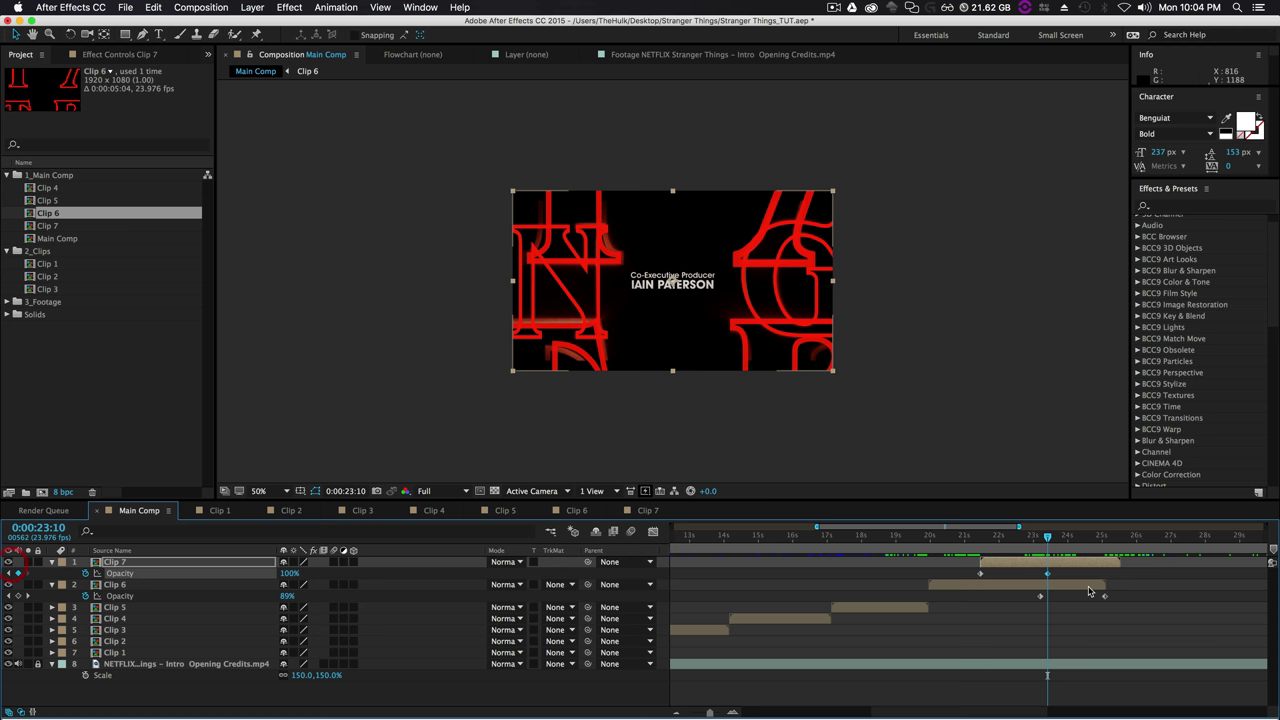
{"action": "right_click", "coordinate": [980, 575]}
{"action": "mouse_move", "coordinate": [1041, 707]}
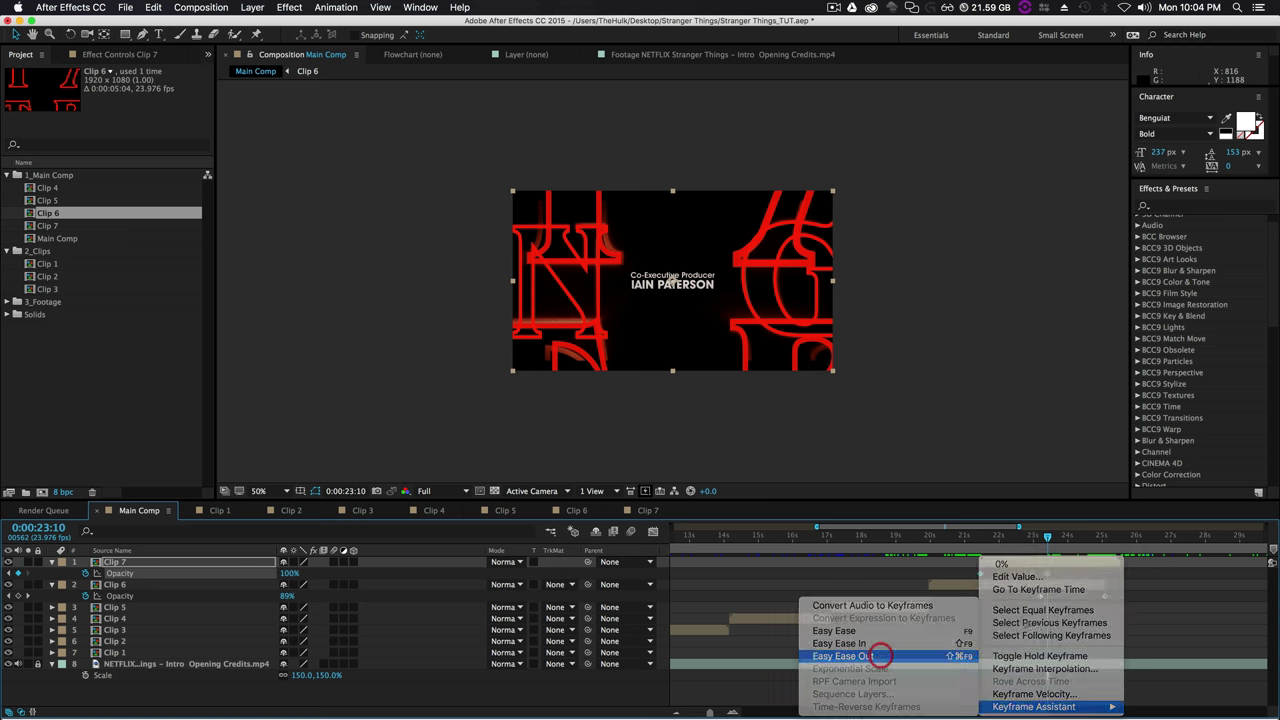
{"action": "left_click", "coordinate": [880, 656]}
{"action": "right_click", "coordinate": [1048, 576]}
{"action": "mouse_move", "coordinate": [1081, 707]}
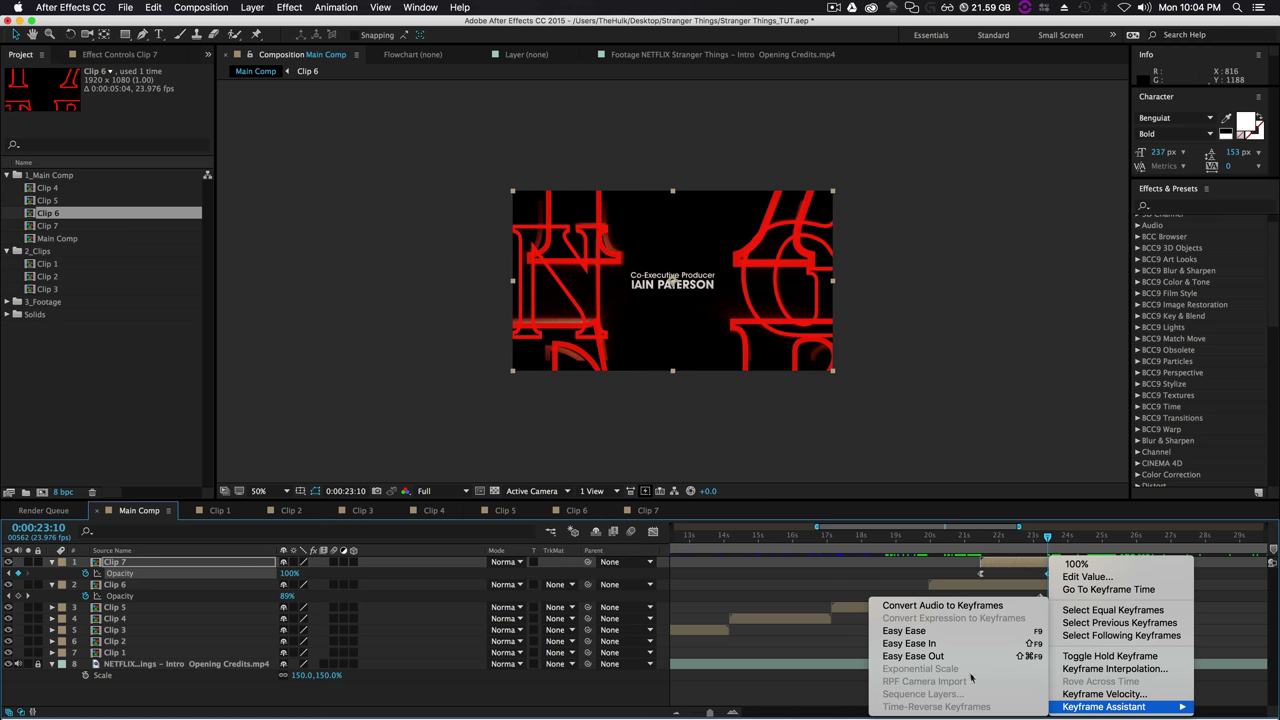
{"action": "left_click", "coordinate": [885, 646]}
Ease Clip 6's two Opacity keyframes and check the crossfade at 0:00:23:12.
{"action": "right_click", "coordinate": [1040, 596]}
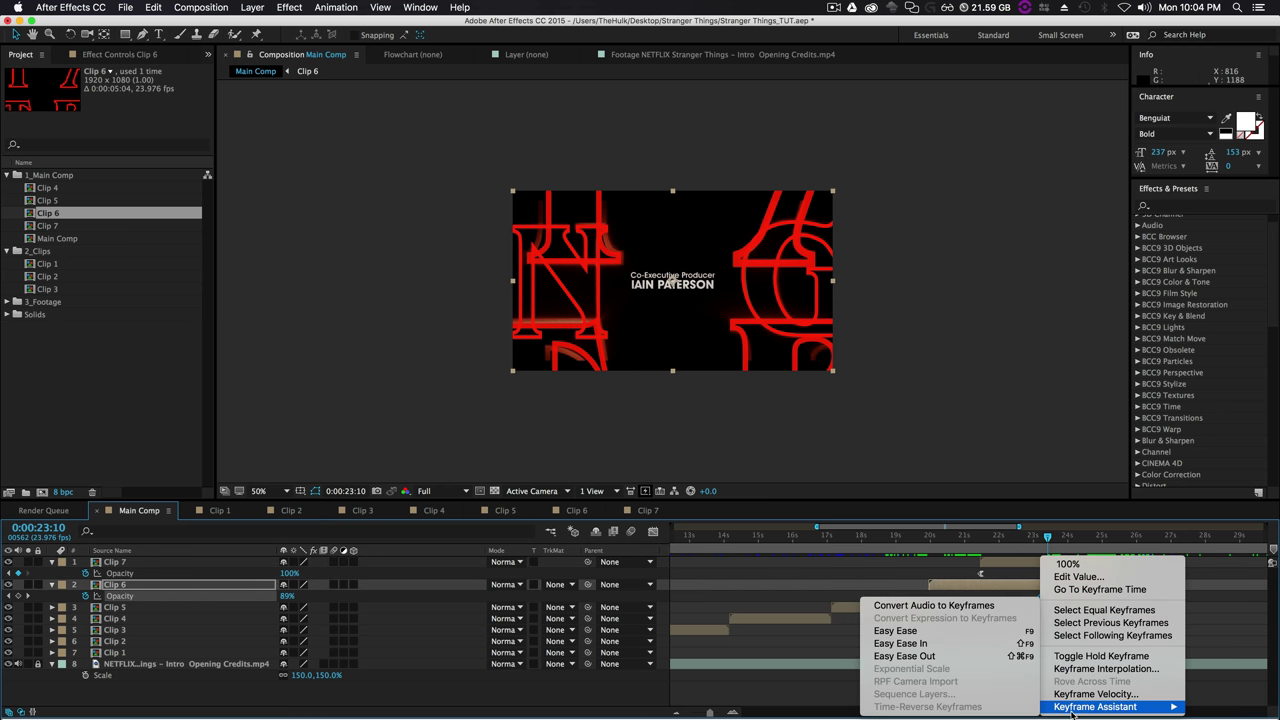
{"action": "left_click", "coordinate": [933, 656]}
{"action": "right_click", "coordinate": [1104, 598]}
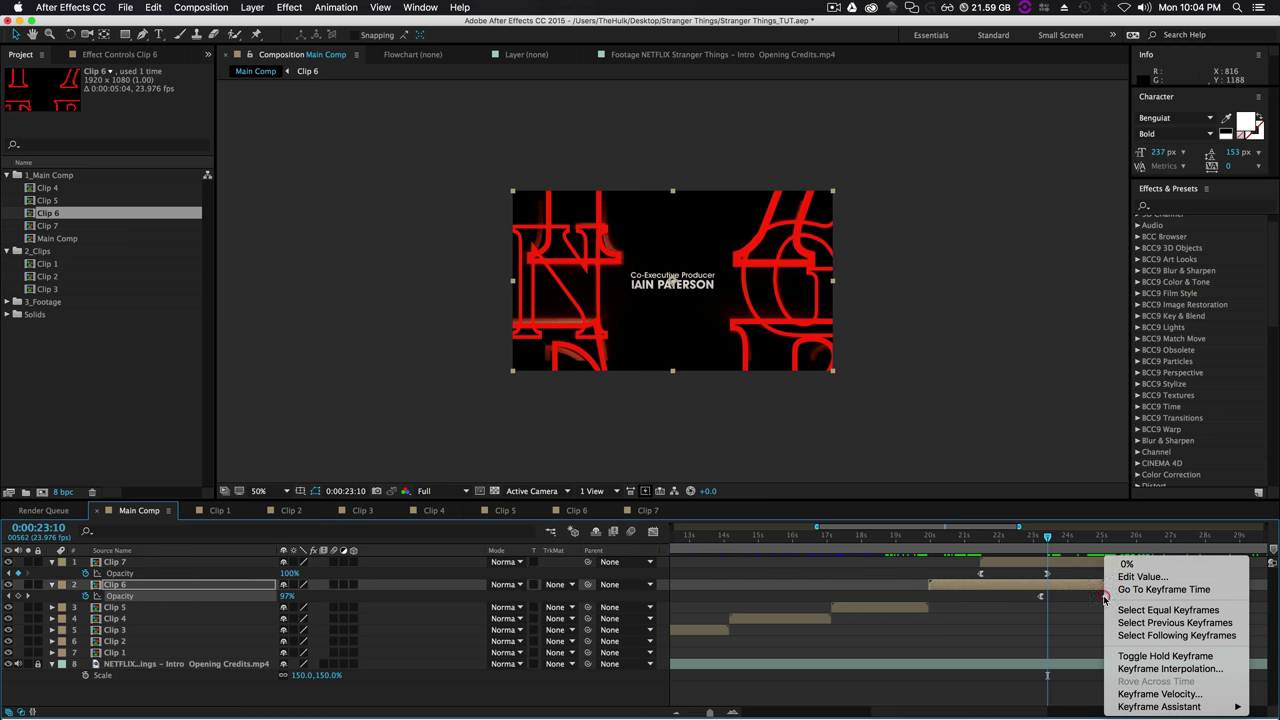
{"action": "mouse_move", "coordinate": [1147, 707]}
{"action": "left_click", "coordinate": [975, 646]}
{"action": "left_click", "coordinate": [1010, 540]}
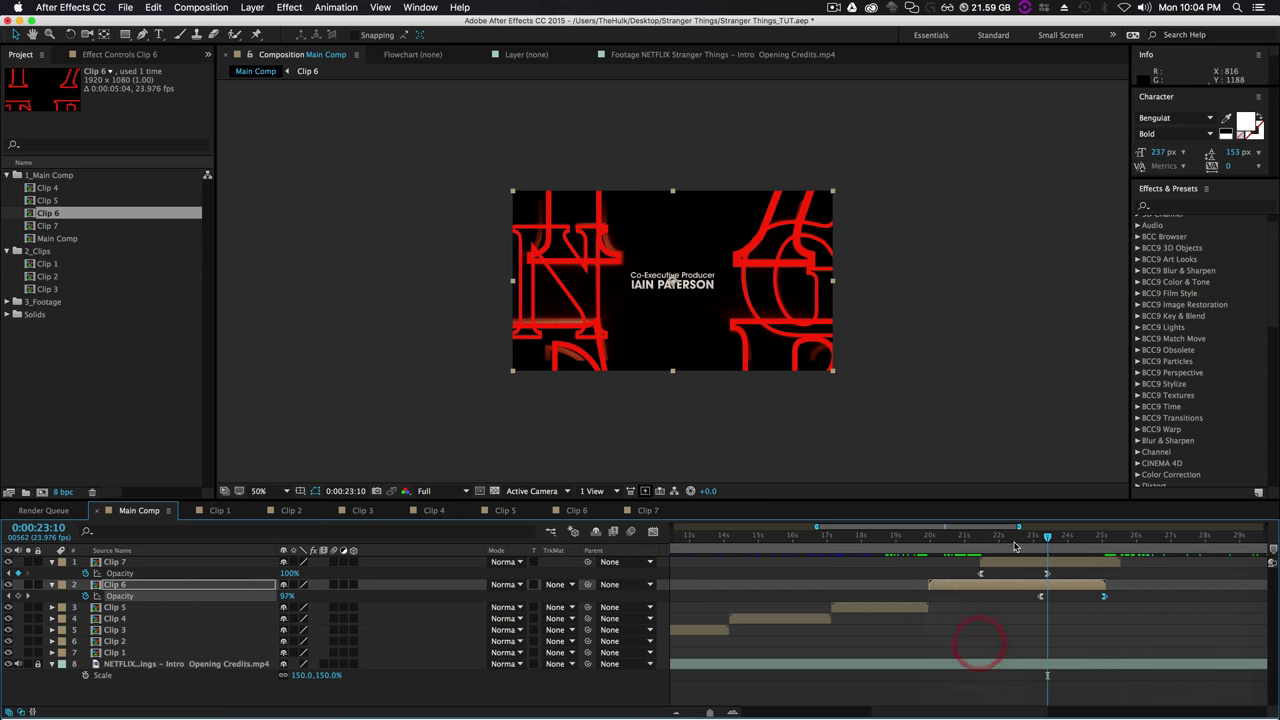
{"action": "left_click_drag", "start_coordinate": [1004, 540], "coordinate": [1124, 562]}
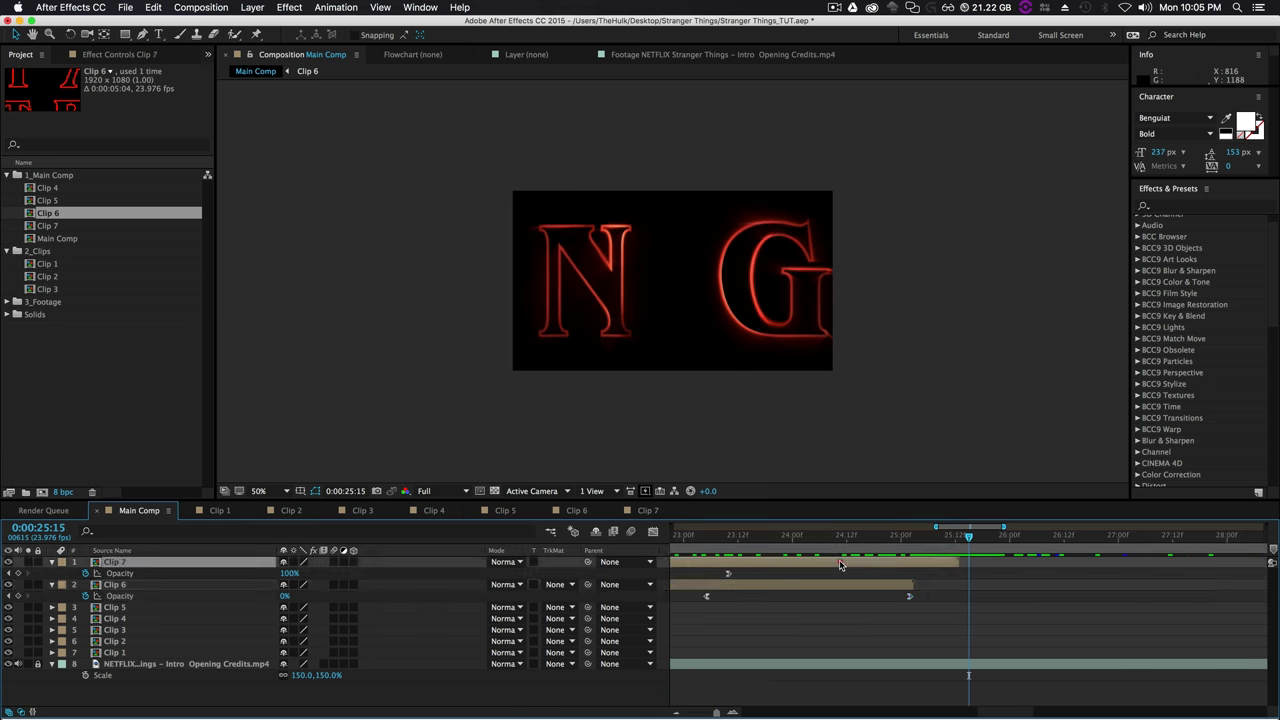
{"action": "double_click", "coordinate": [838, 562]}
Change Clip 7's composition duration to 0:00:06:02 in Composition Settings.
{"action": "left_click", "coordinate": [198, 8]}
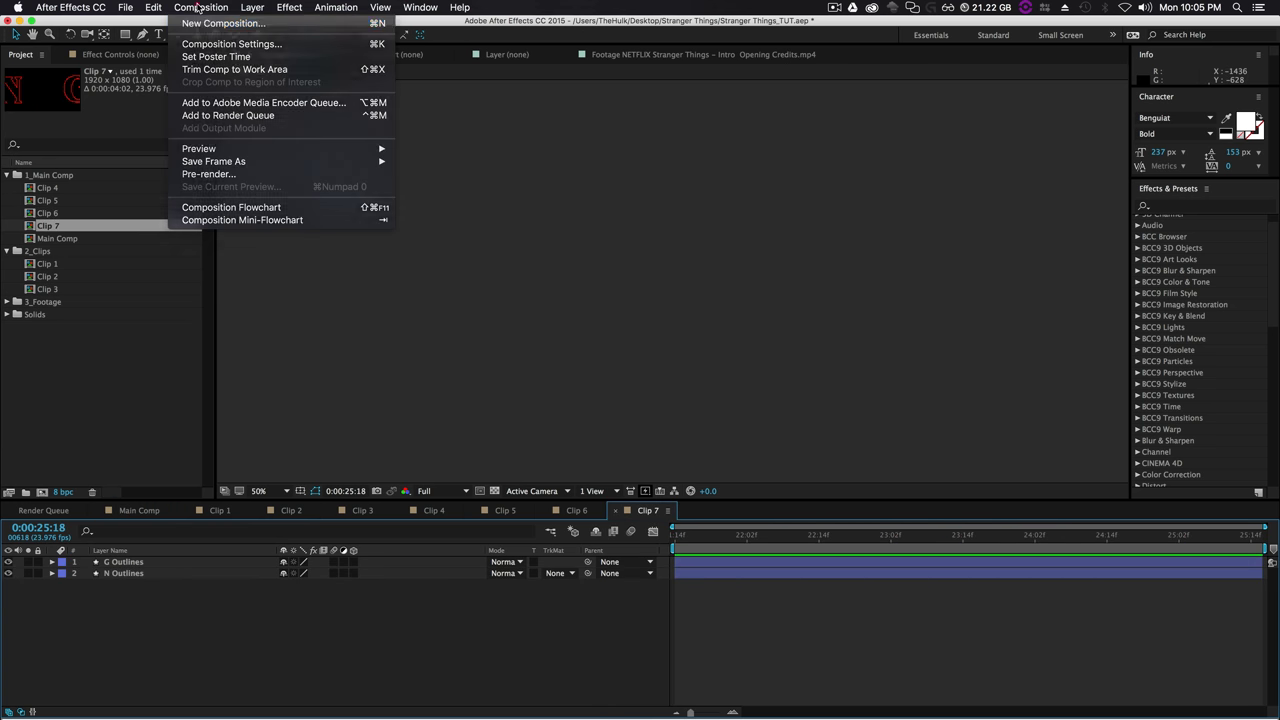
{"action": "left_click", "coordinate": [211, 45]}
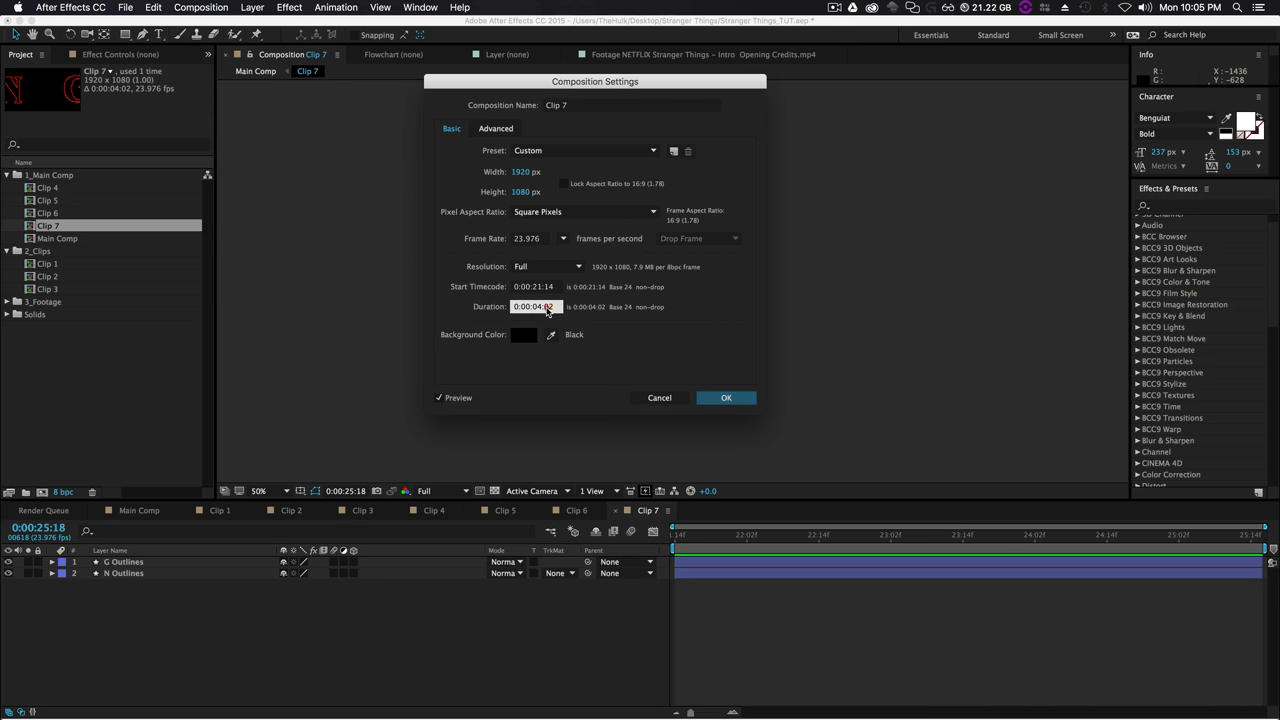
{"action": "type", "text": "6:0"}
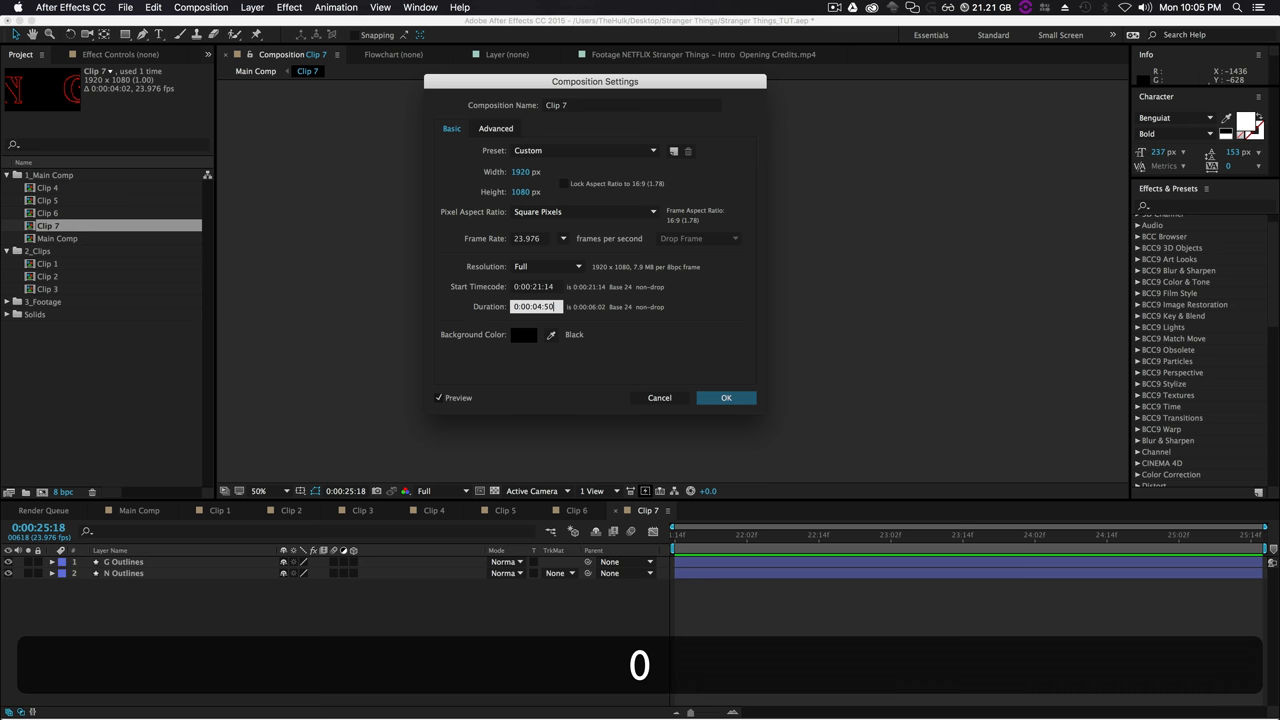
{"action": "type", "text": "2"}
{"action": "key", "text": "Return"}
{"action": "left_click", "coordinate": [677, 712]}
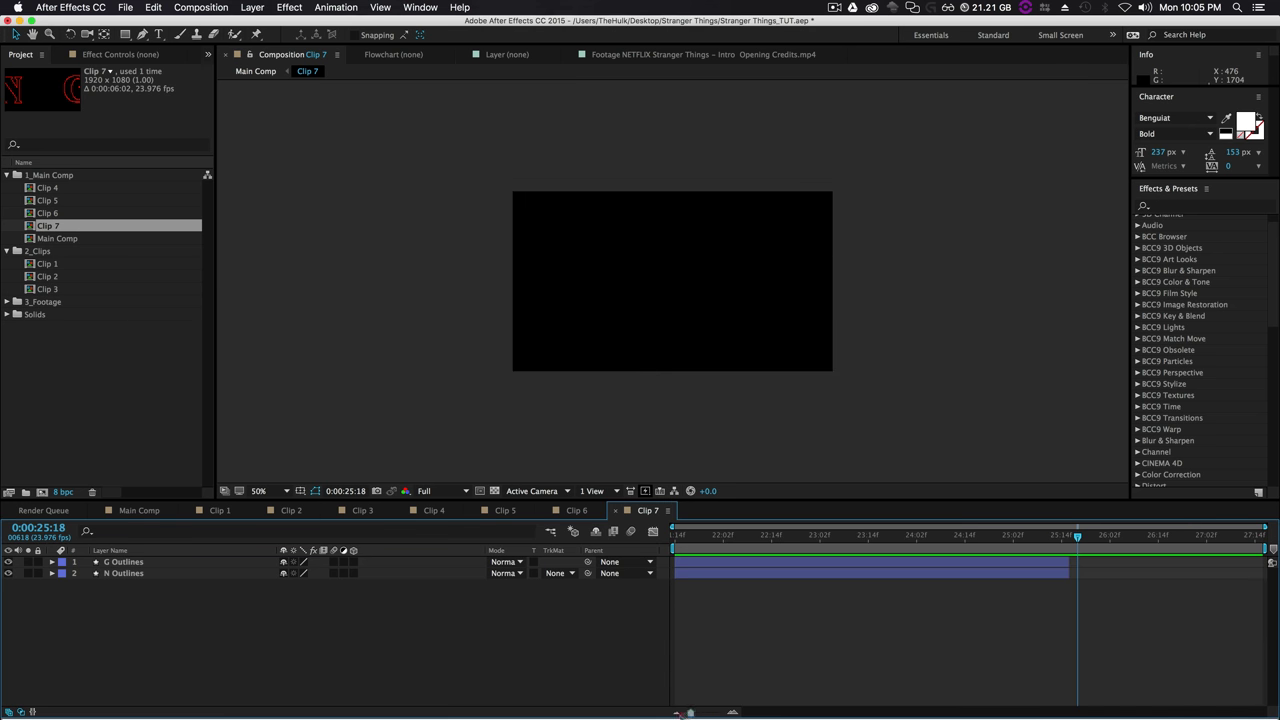
Move the G and N letters' final Position keyframes to 0:00:25:20, then return to Main Comp.
{"action": "left_click", "coordinate": [1053, 562], "text": "shift"}
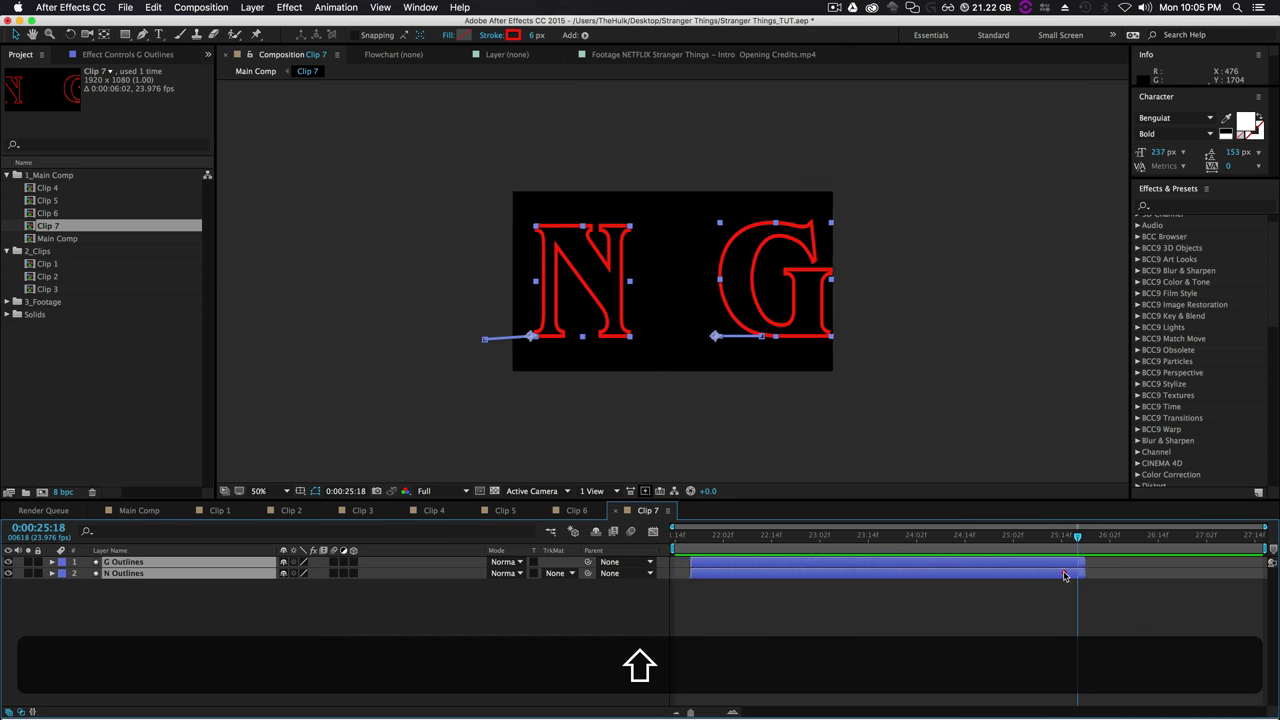
{"action": "left_click", "coordinate": [1059, 562]}
{"action": "left_click", "coordinate": [1057, 573], "text": "shift"}
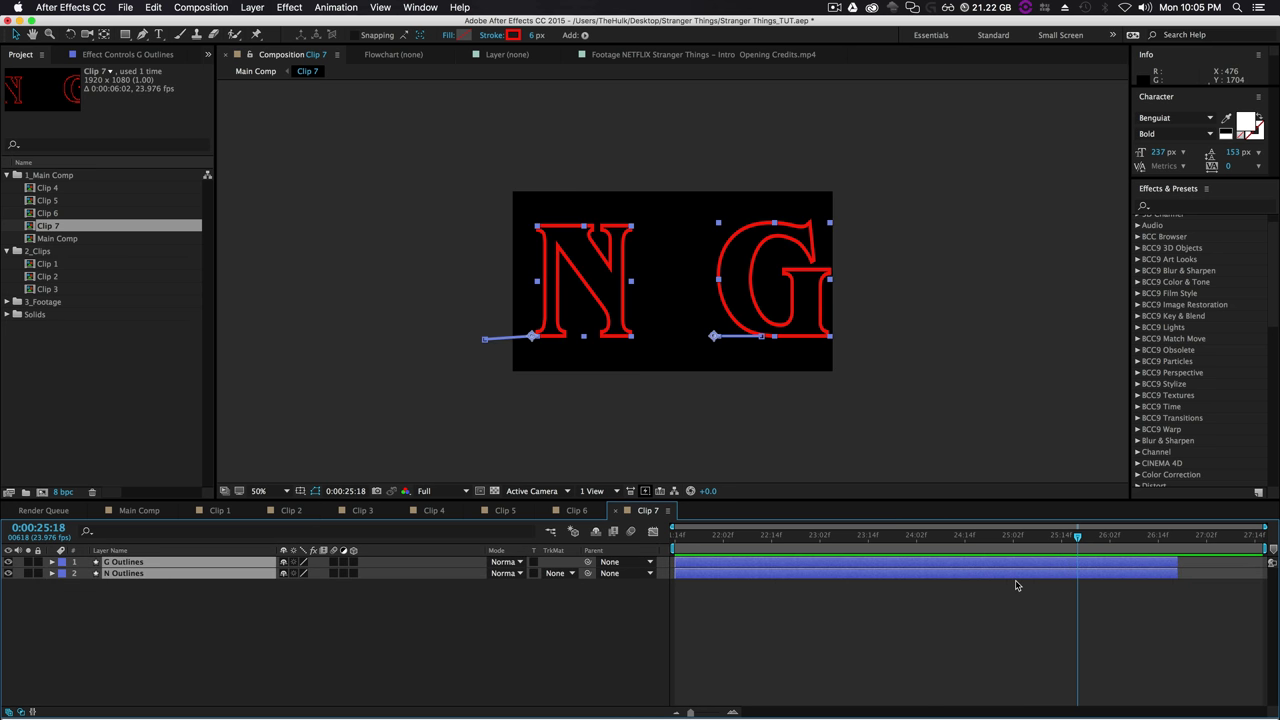
{"action": "key", "text": "p"}
{"action": "left_click_drag", "start_coordinate": [1078, 539], "coordinate": [1092, 540]}
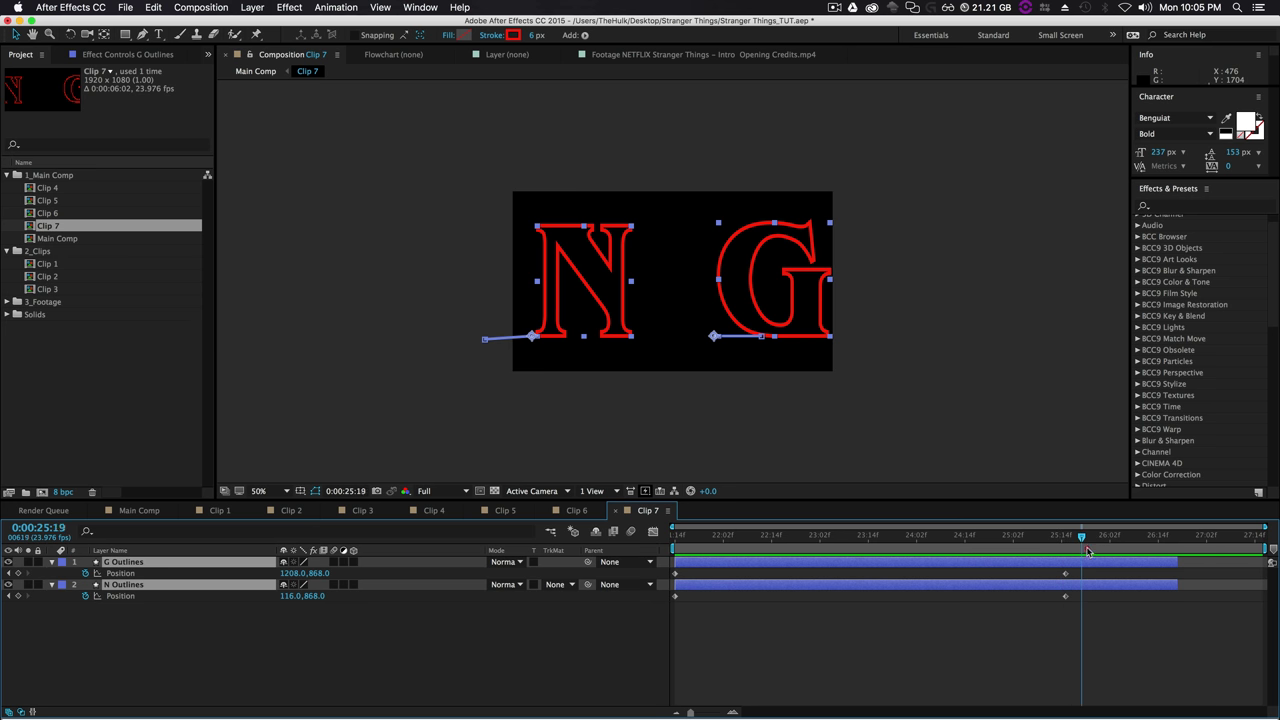
{"action": "left_click_drag", "start_coordinate": [1057, 577], "coordinate": [1065, 607]}
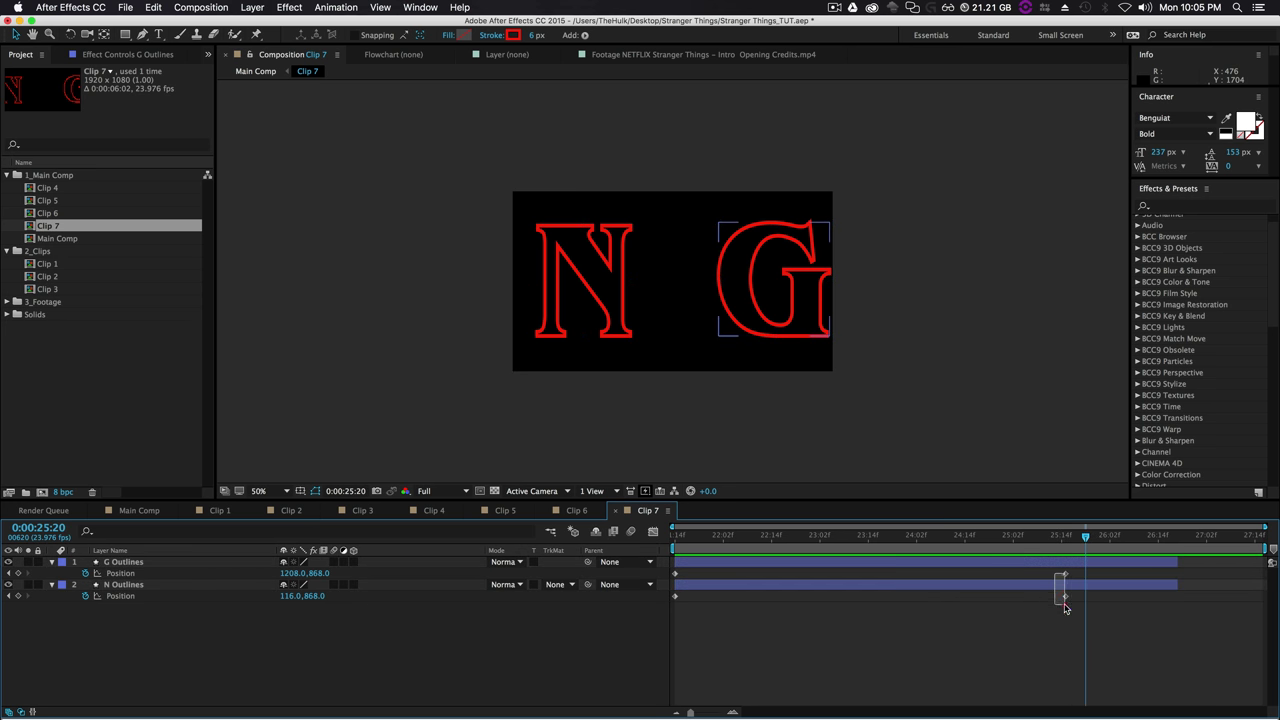
{"action": "left_click", "coordinate": [1066, 576]}
{"action": "left_click", "coordinate": [1065, 597], "text": "shift"}
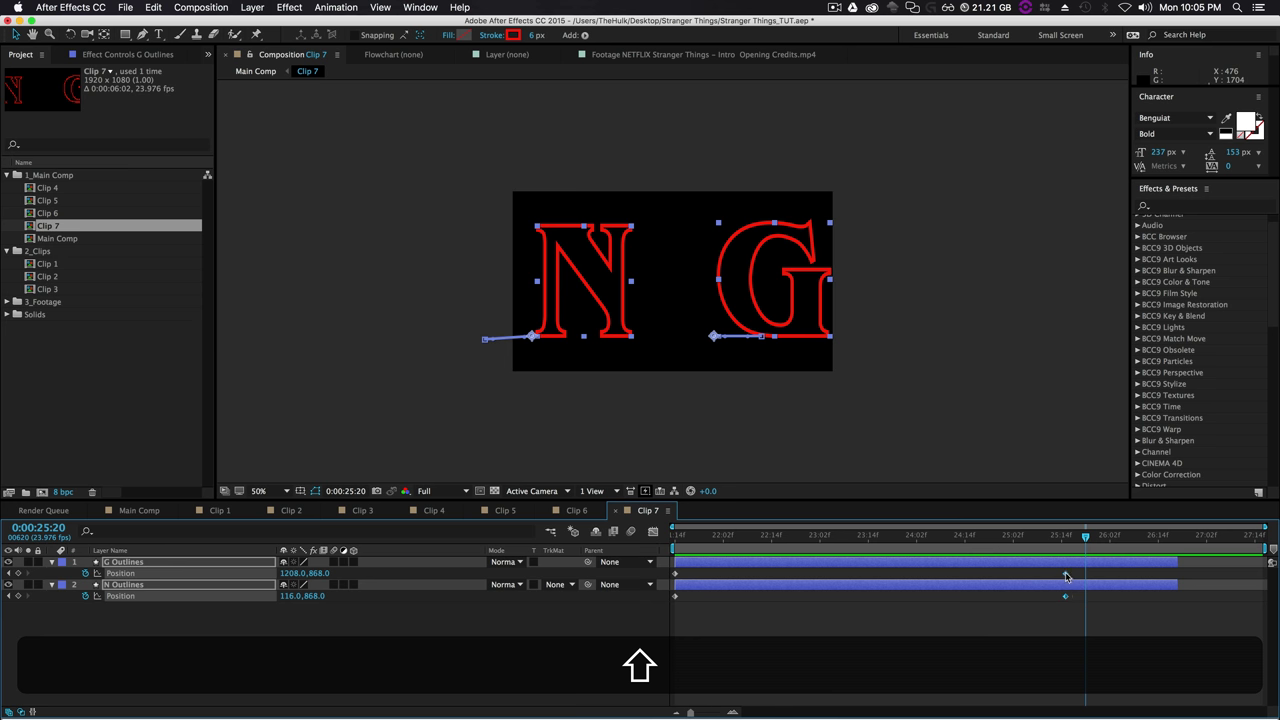
{"action": "left_click_drag", "start_coordinate": [1089, 578], "coordinate": [1085, 578]}
{"action": "left_click", "coordinate": [1117, 615]}
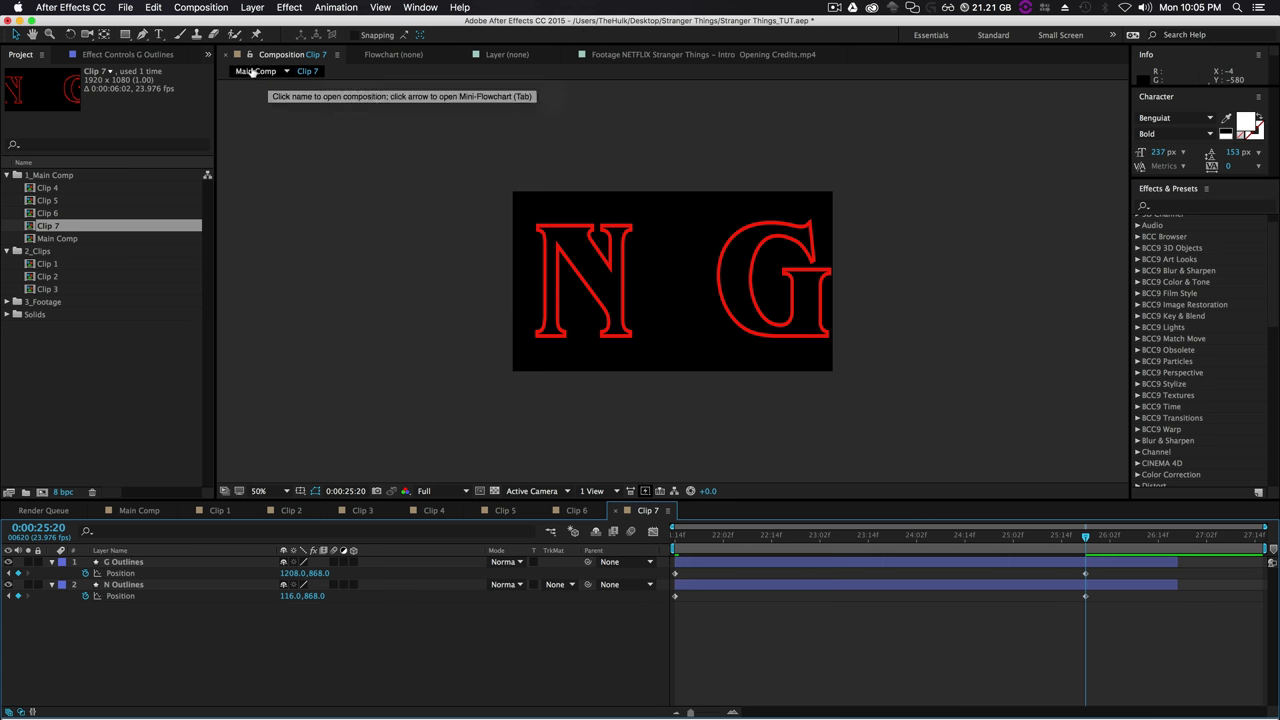
{"action": "left_click", "coordinate": [253, 73]}
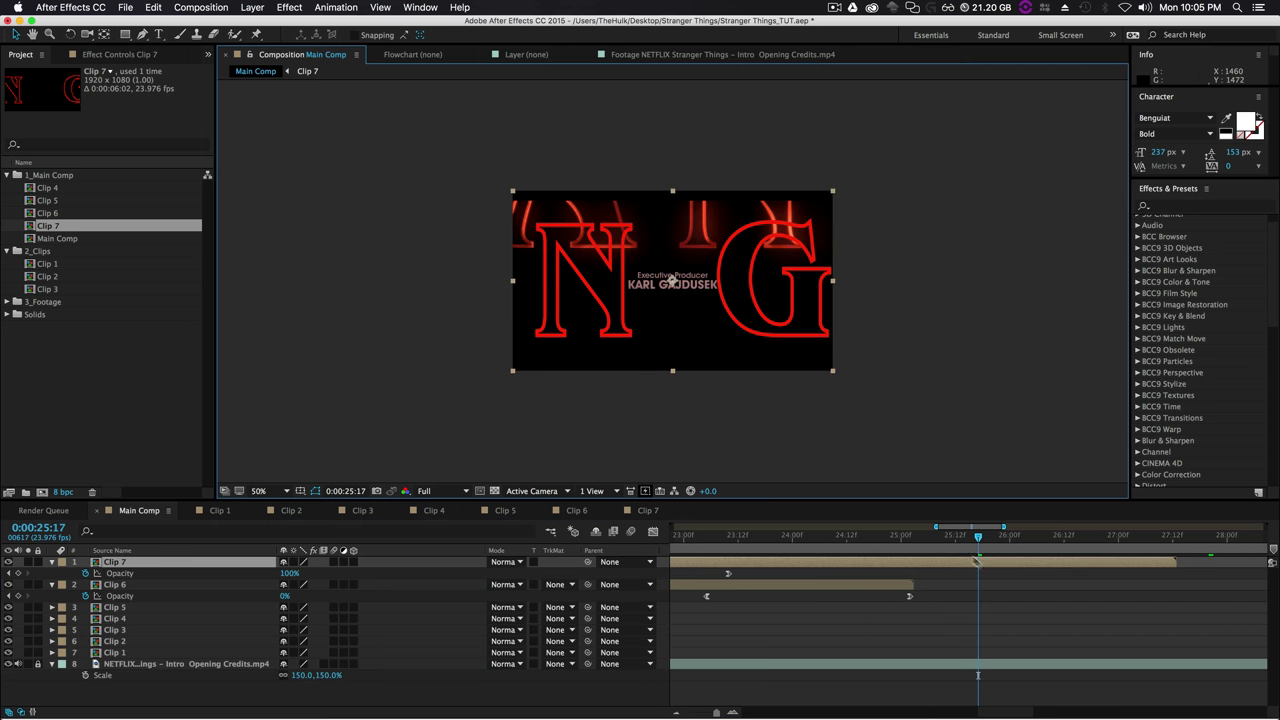
Review the Clip 6 to Clip 7 changeover between 0:00:24:14 and 0:00:25:16, then zoom the viewer onto the STRANGER THINGS title.
{"action": "mouse_move", "coordinate": [981, 541]}
{"action": "left_mouse_down"}
{"action": "mouse_move", "coordinate": [993, 541]}
{"action": "mouse_move", "coordinate": [965, 558]}
{"action": "left_mouse_up"}
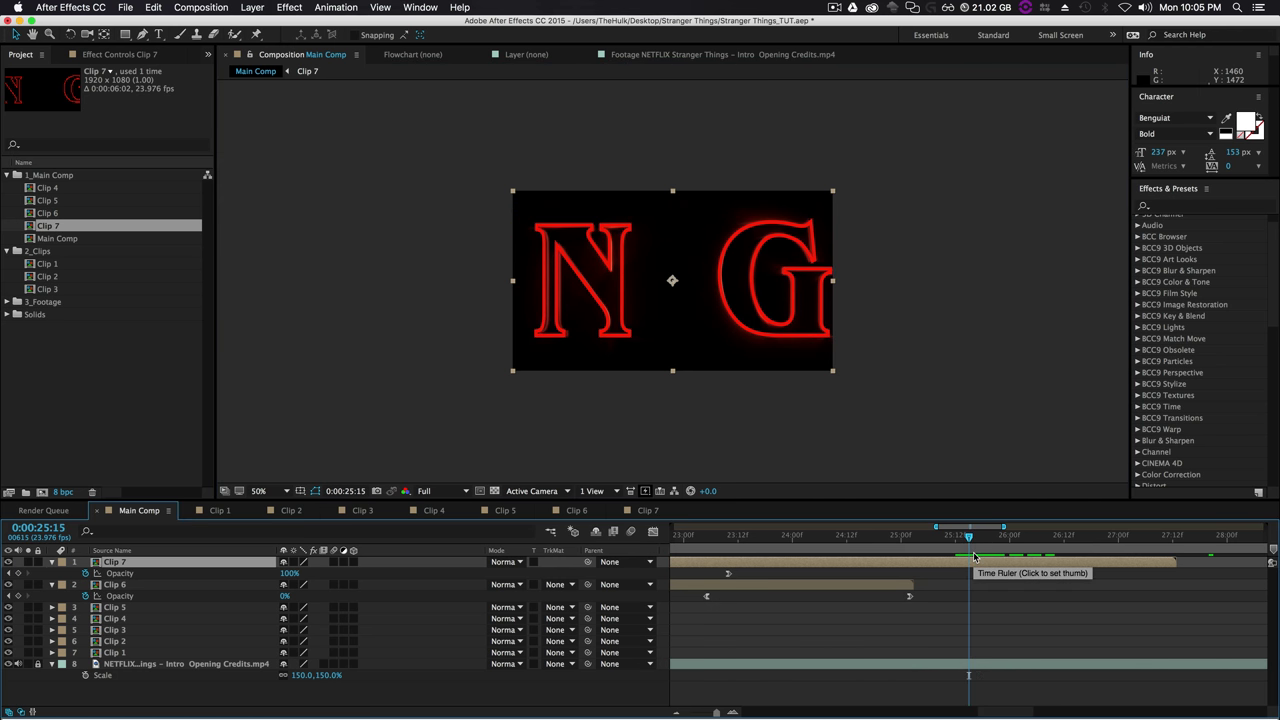
{"action": "left_click", "coordinate": [975, 557]}
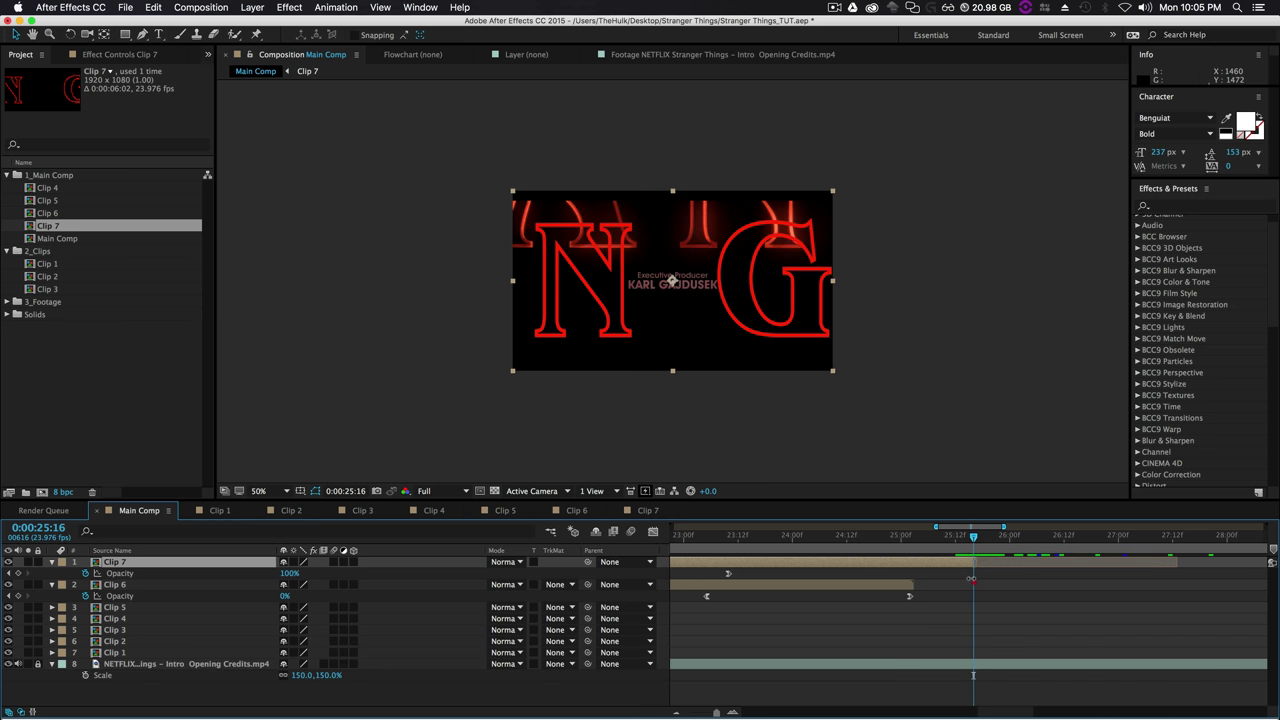
{"action": "left_click_drag", "start_coordinate": [975, 539], "coordinate": [960, 541]}
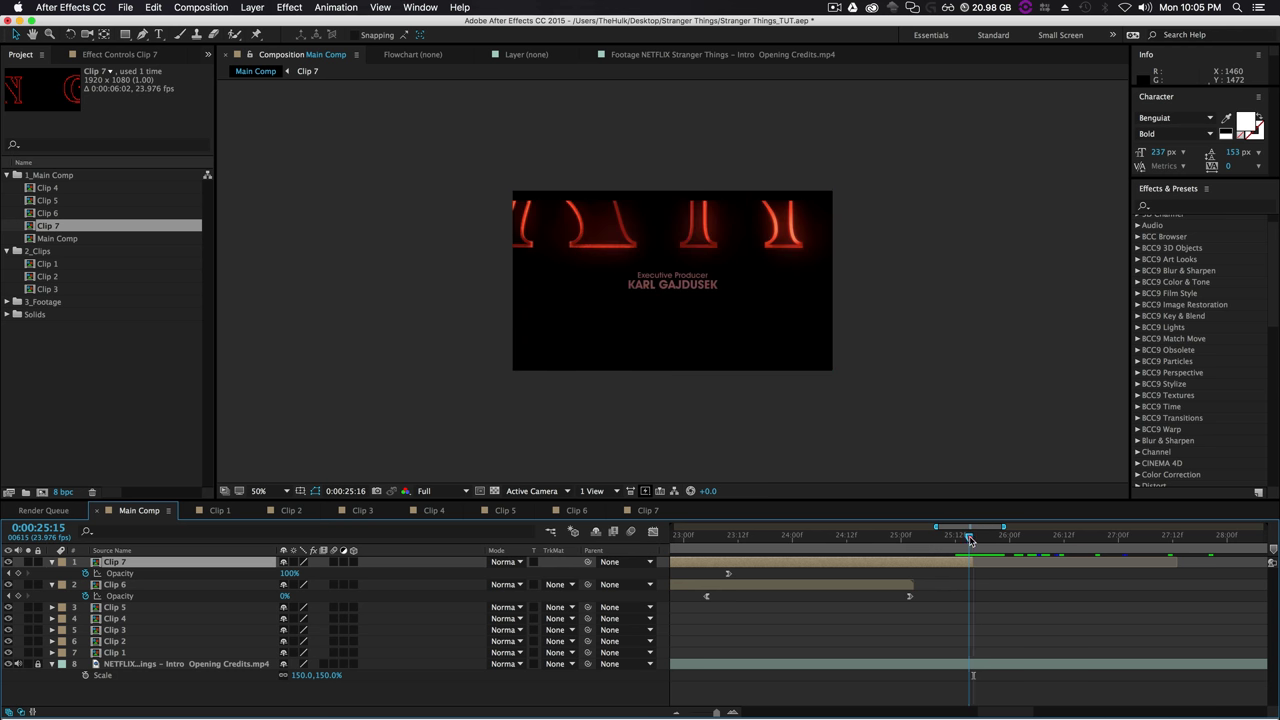
{"action": "left_click", "coordinate": [856, 557]}
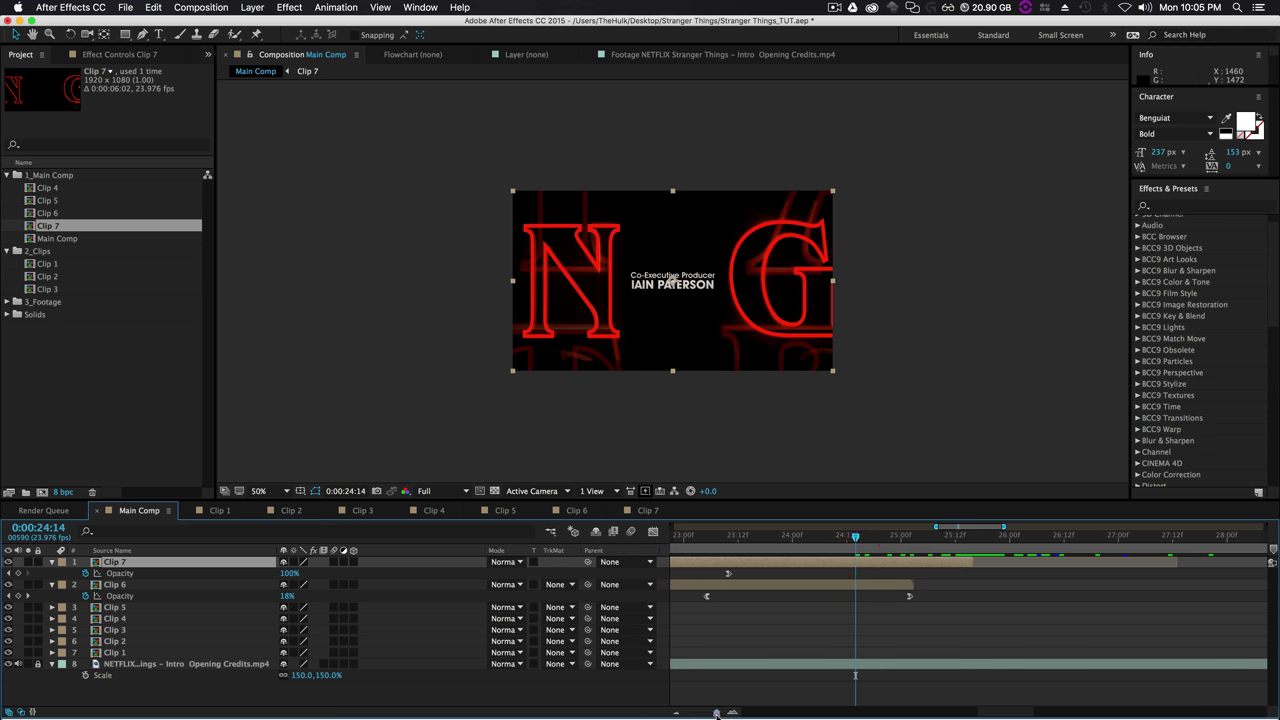
{"action": "left_click_drag", "start_coordinate": [716, 714], "coordinate": [658, 717]}
{"action": "left_click_drag", "start_coordinate": [960, 537], "coordinate": [1166, 564]}
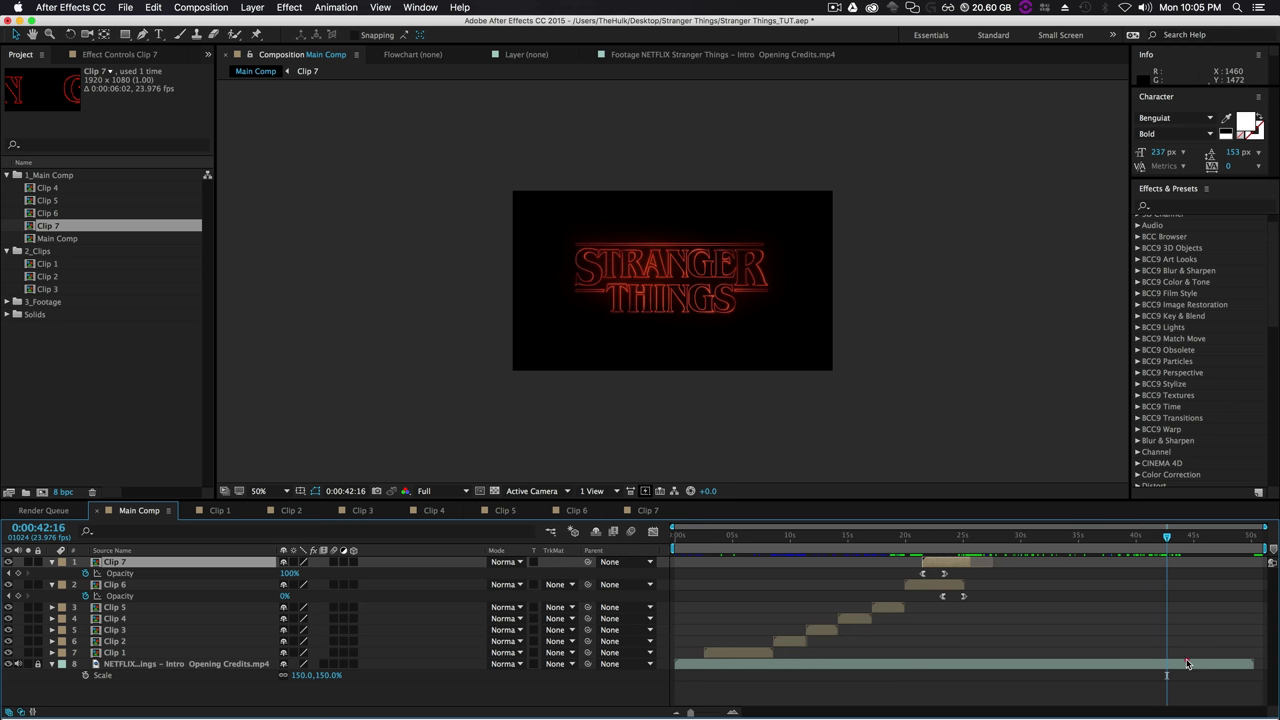
{"action": "key", "text": "period"}
{"action": "key", "text": "period"}
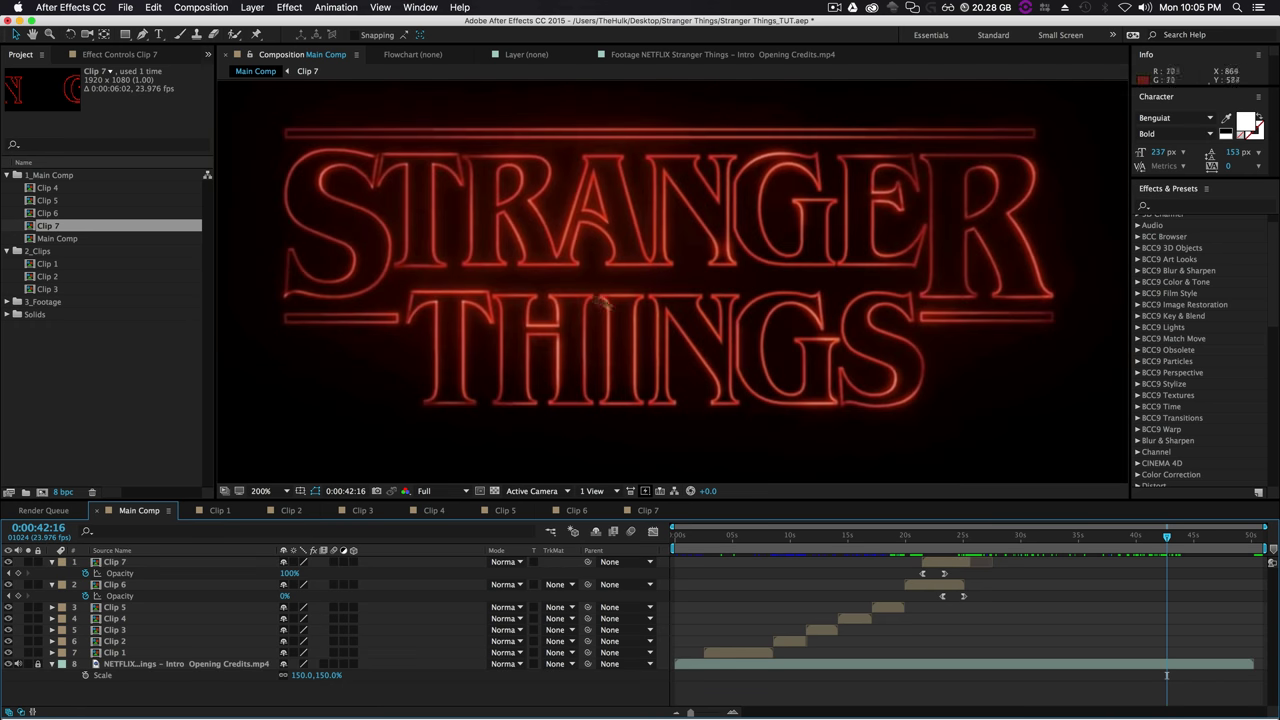